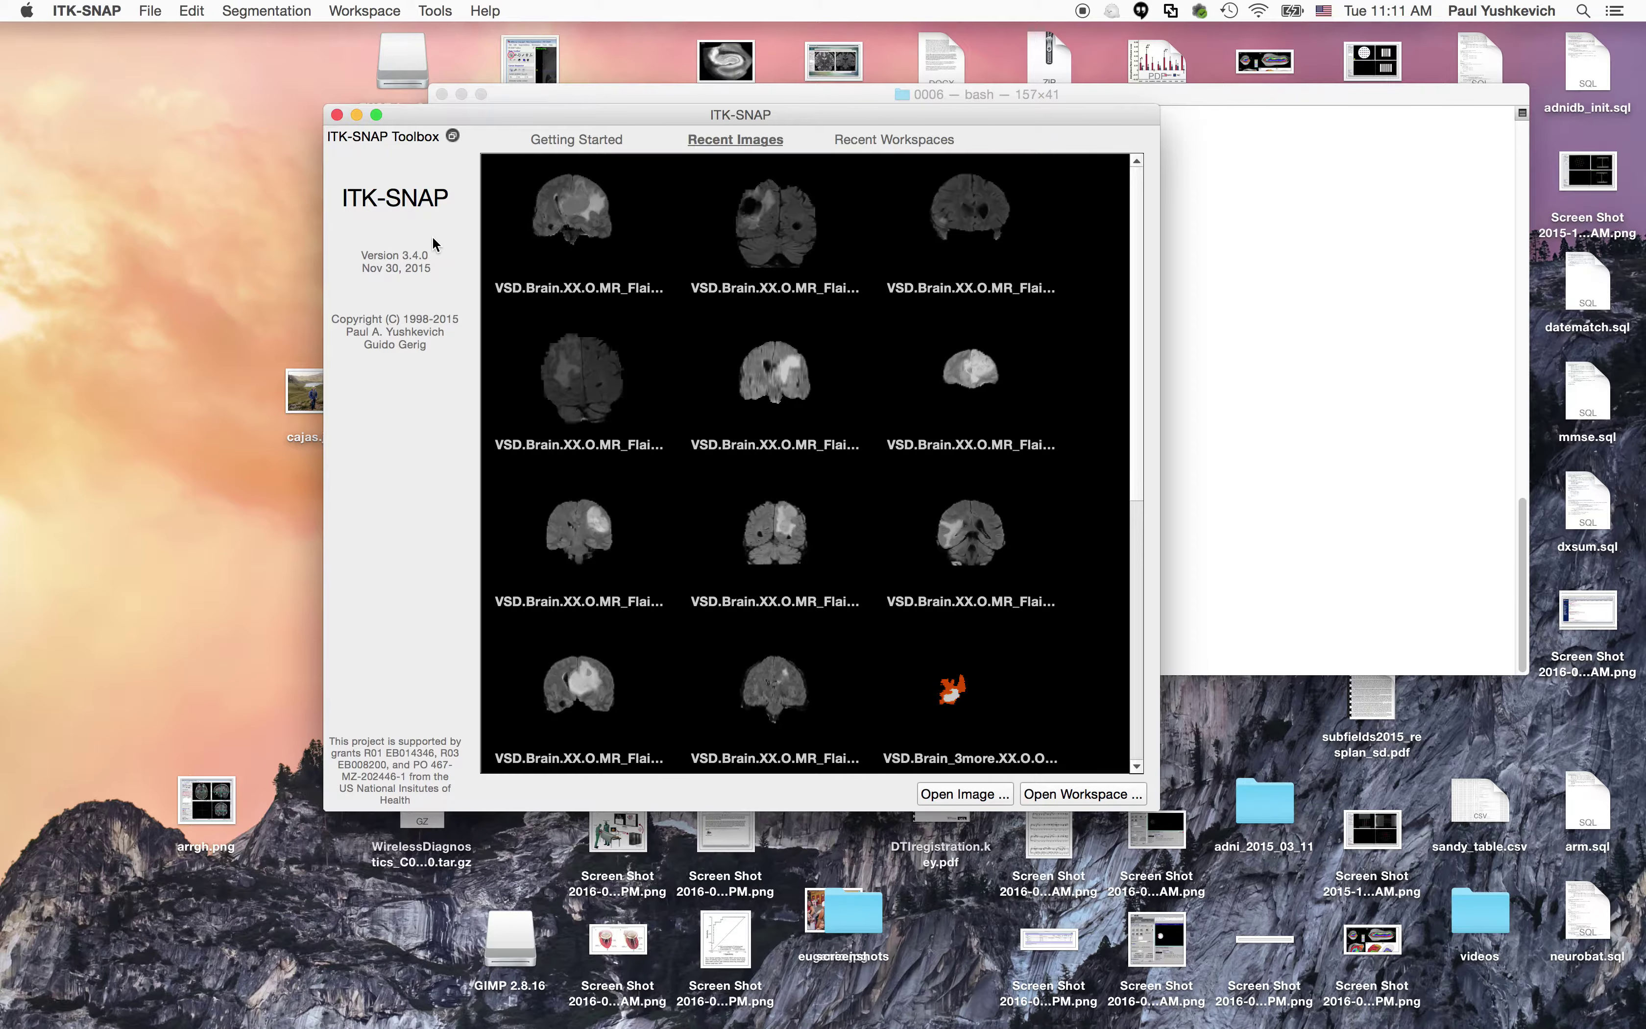
# Step: Open the 0006.itksnap workspace from the 0006 folder with Open Workspace
pyautogui.click(1066, 794)
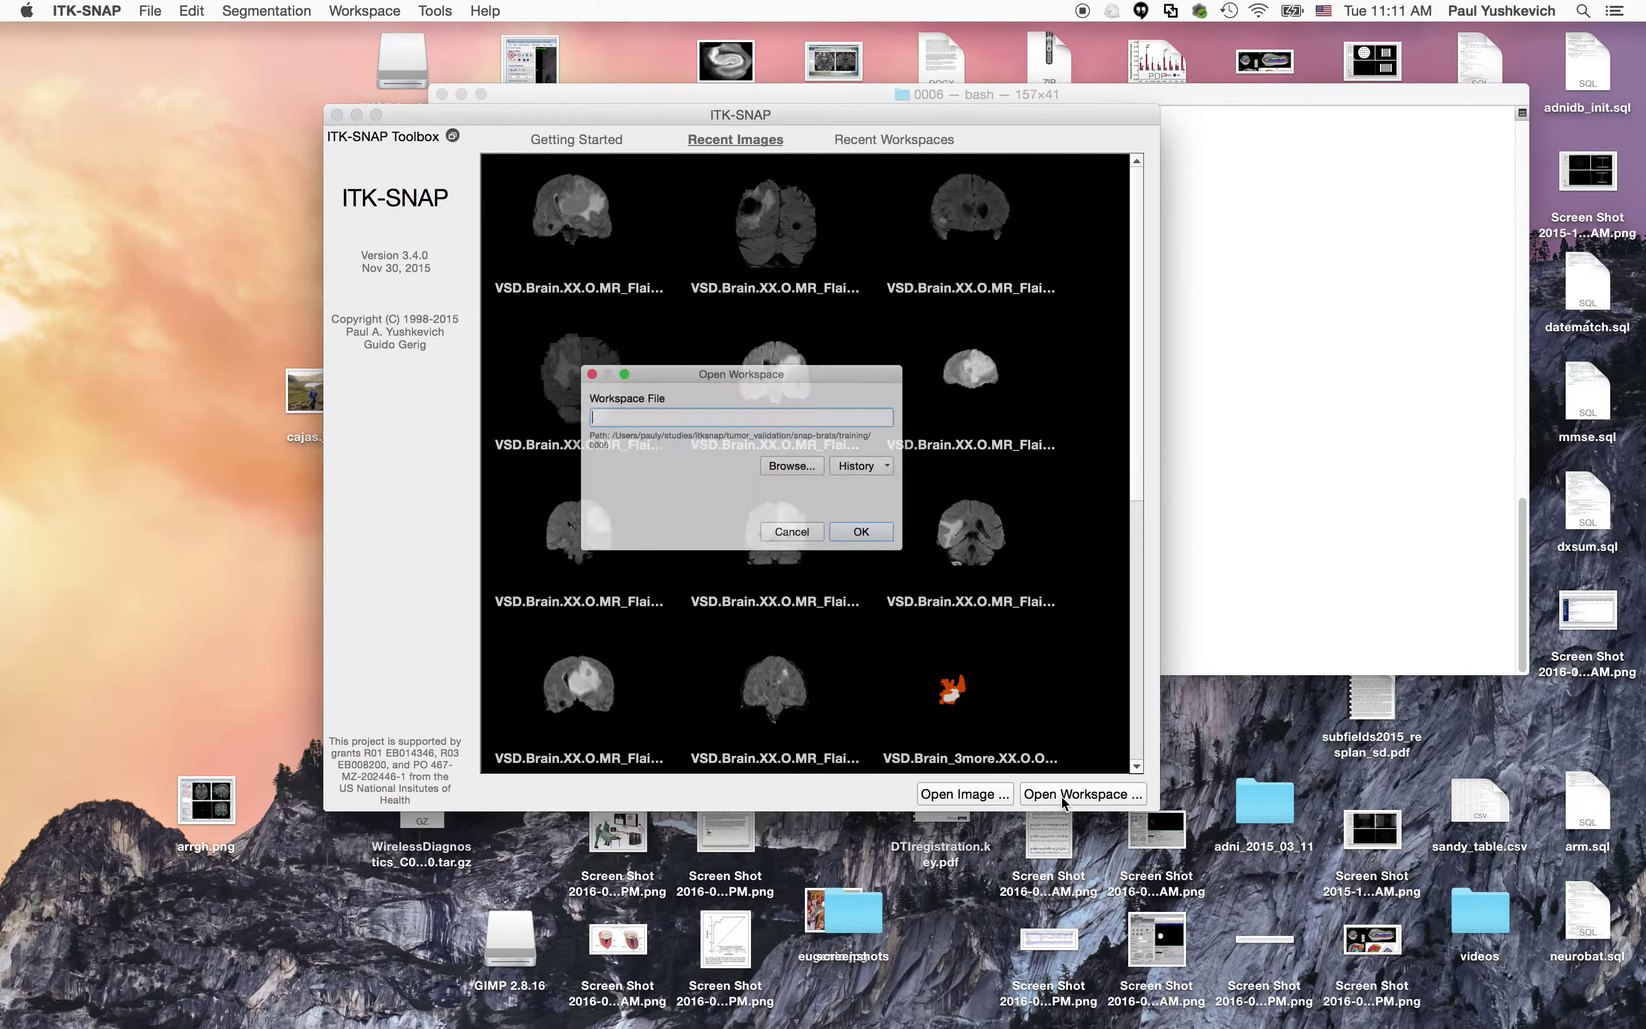
pyautogui.click(800, 470)
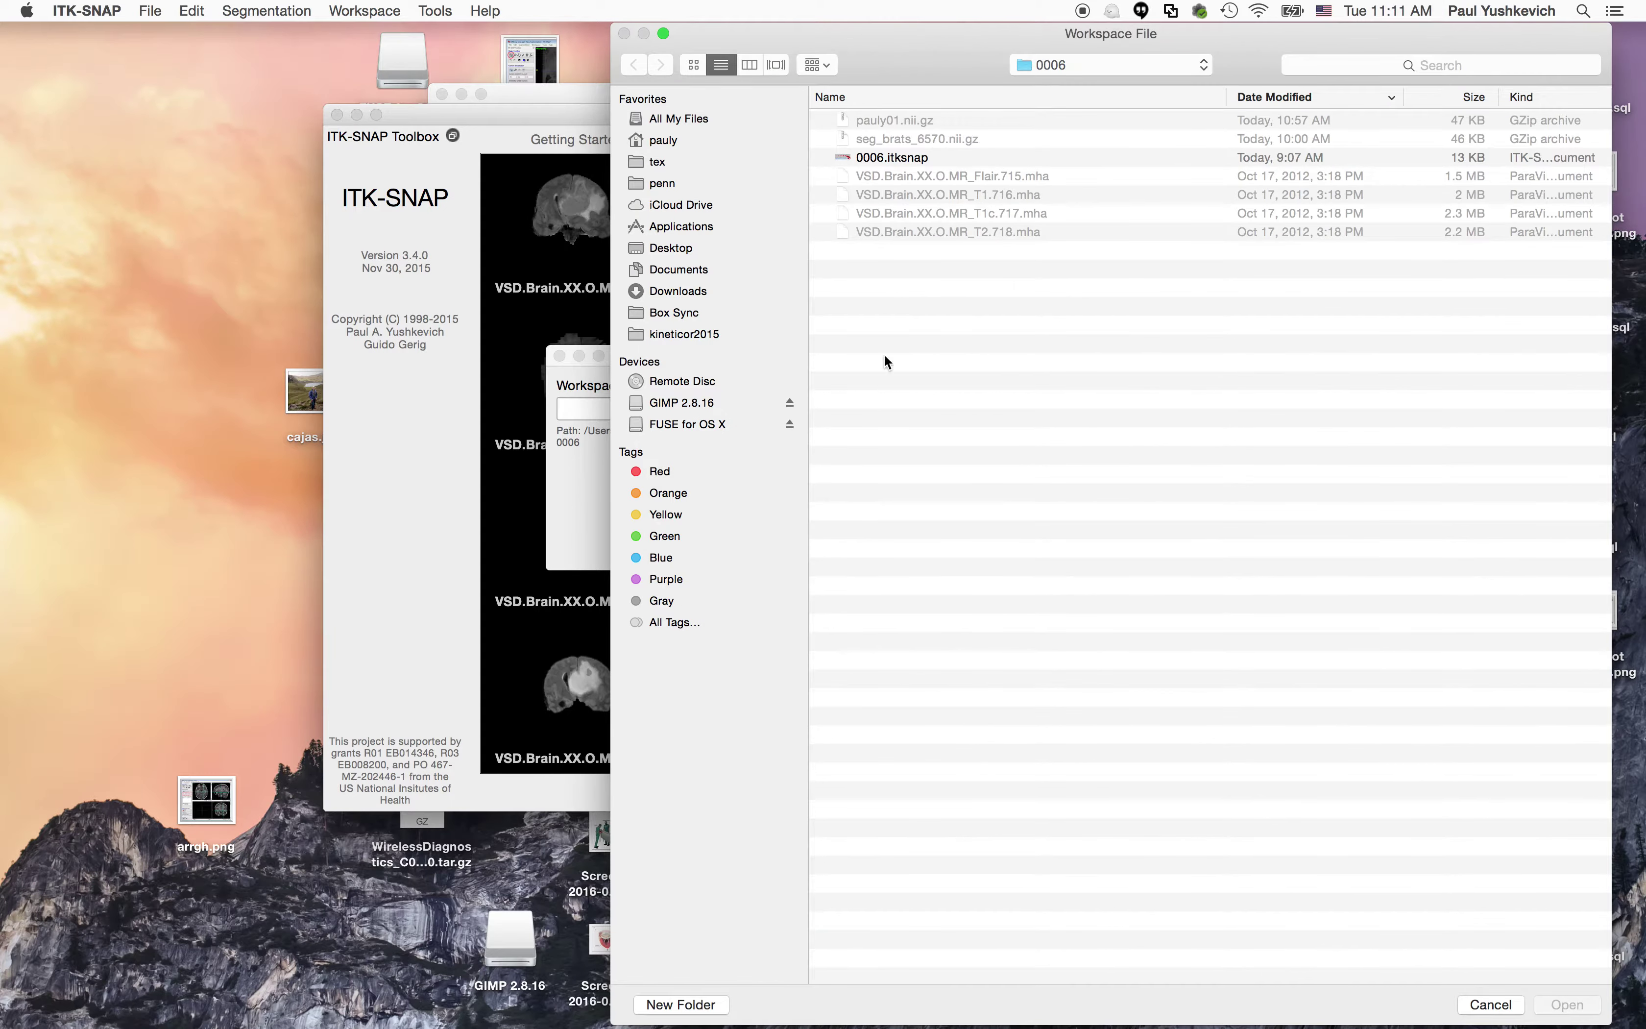
pyautogui.click(916, 161)
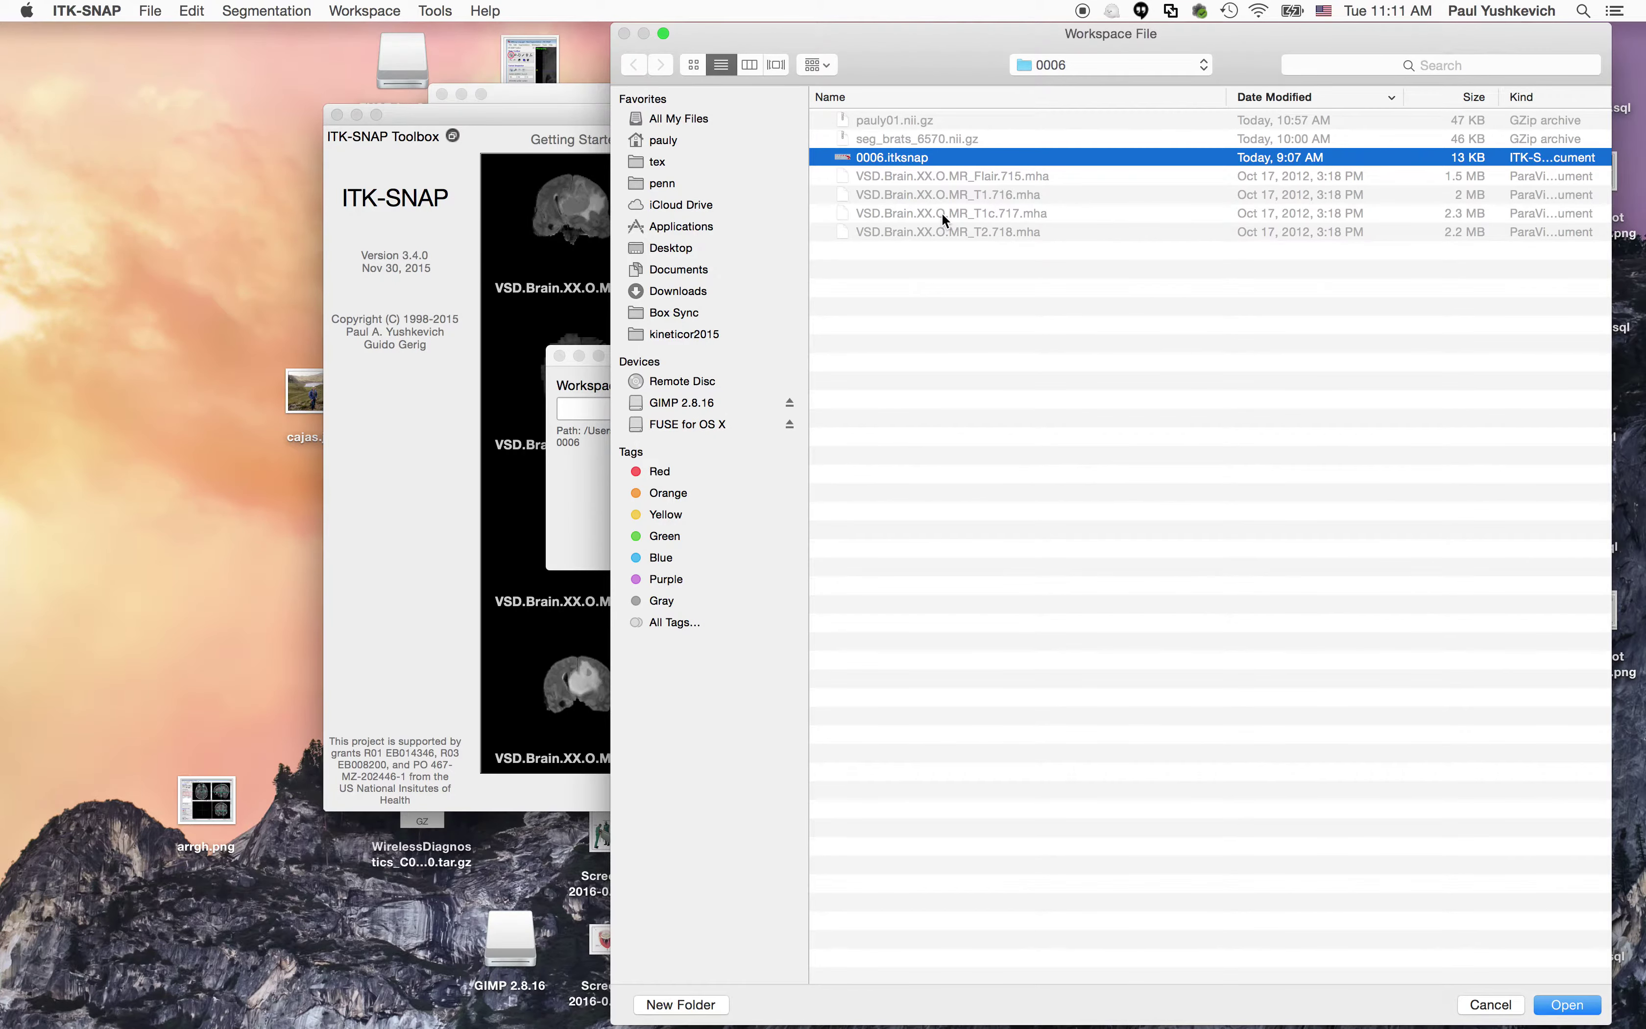
pyautogui.doubleClick(894, 158)
pyautogui.click(874, 541)
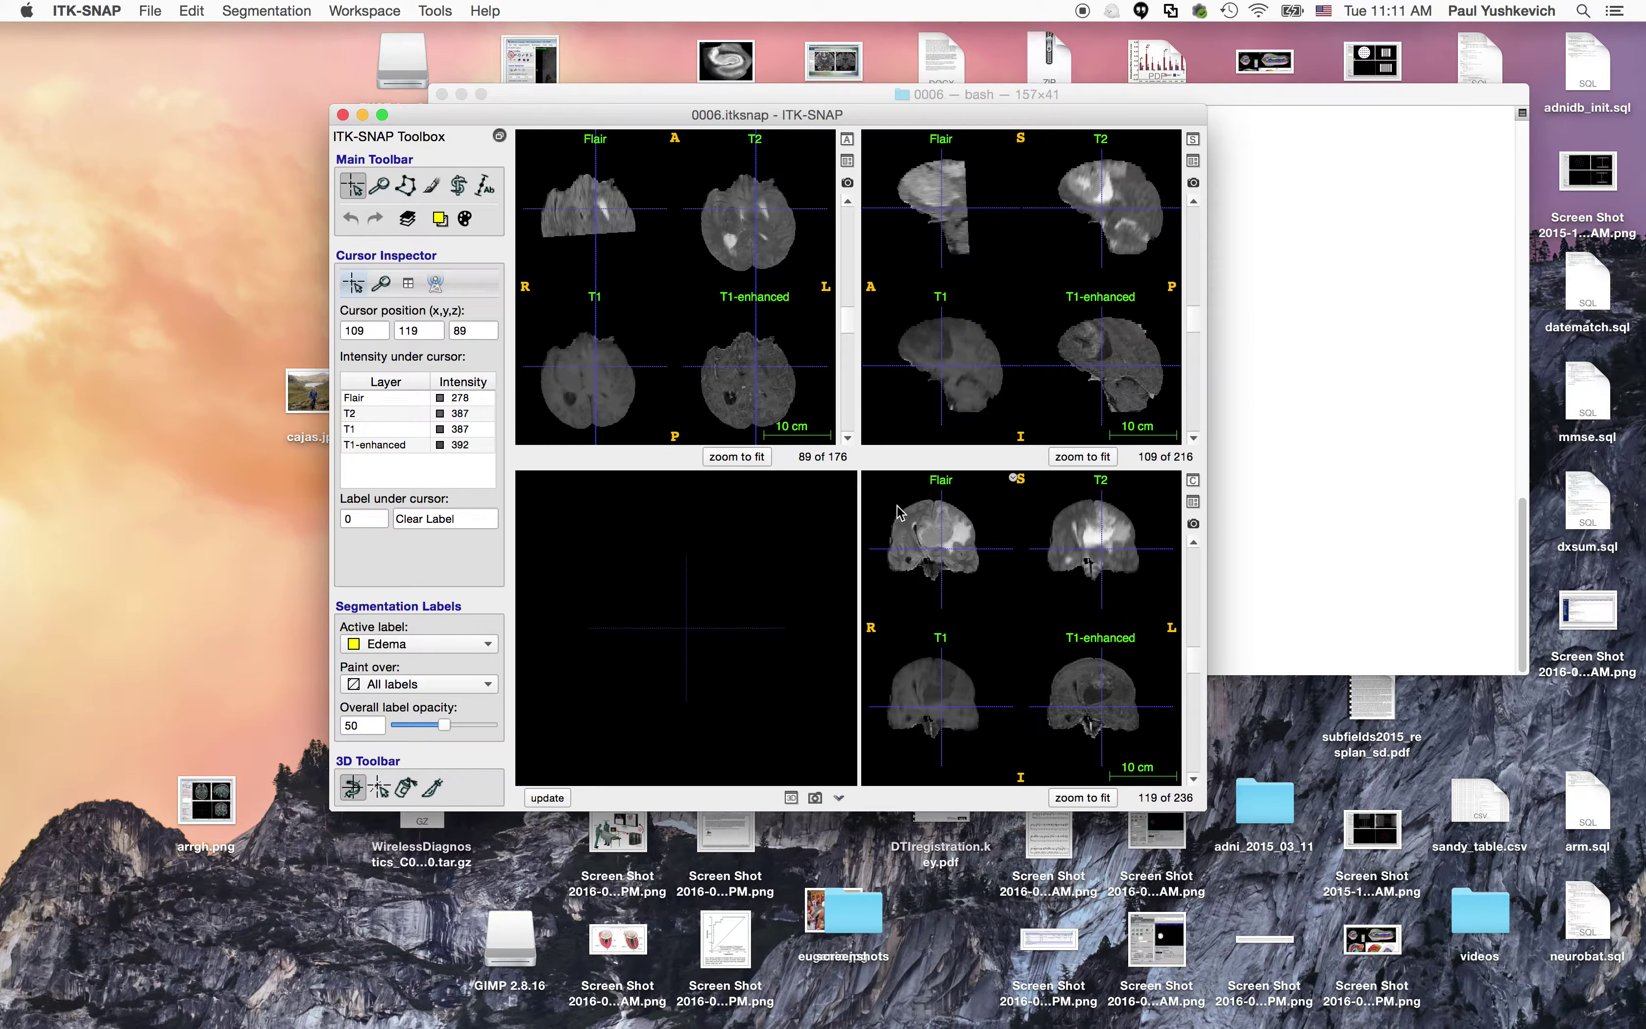
# Step: Maximize the window, browse slices through the tumour, and enable active-contour segmentation mode
pyautogui.click(382, 114)
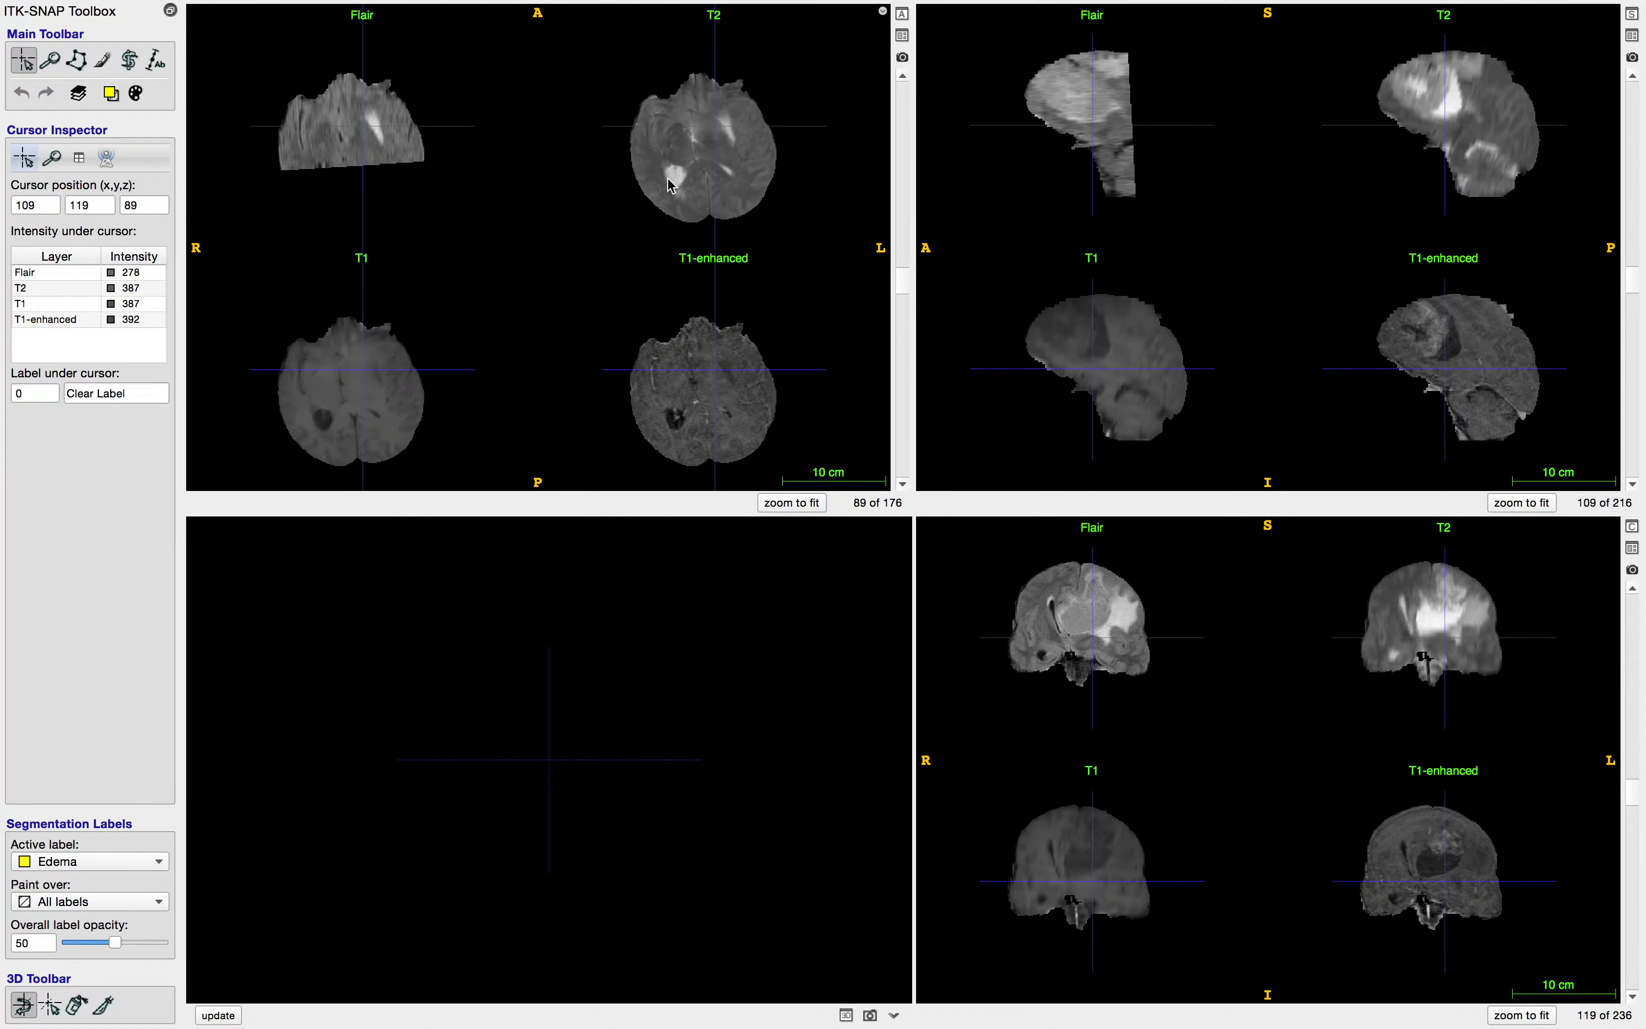
pyautogui.scroll(-6, 680, 178)
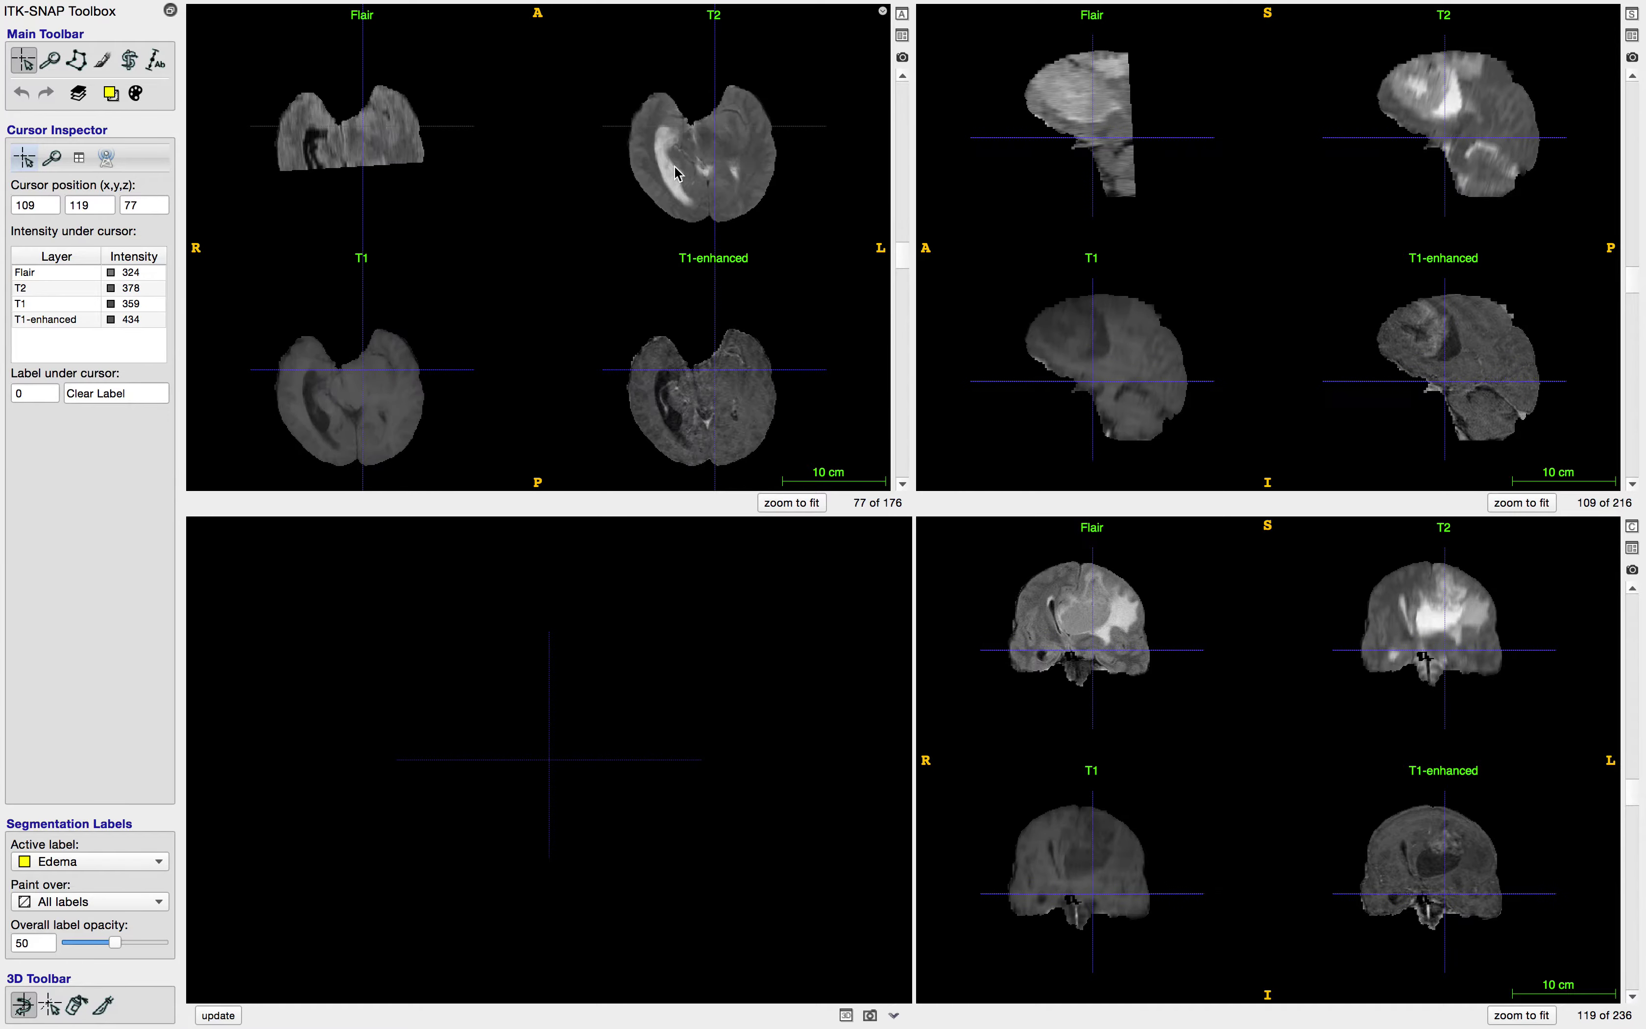
pyautogui.scroll(6, 705, 167)
pyautogui.scroll(15, 1130, 123)
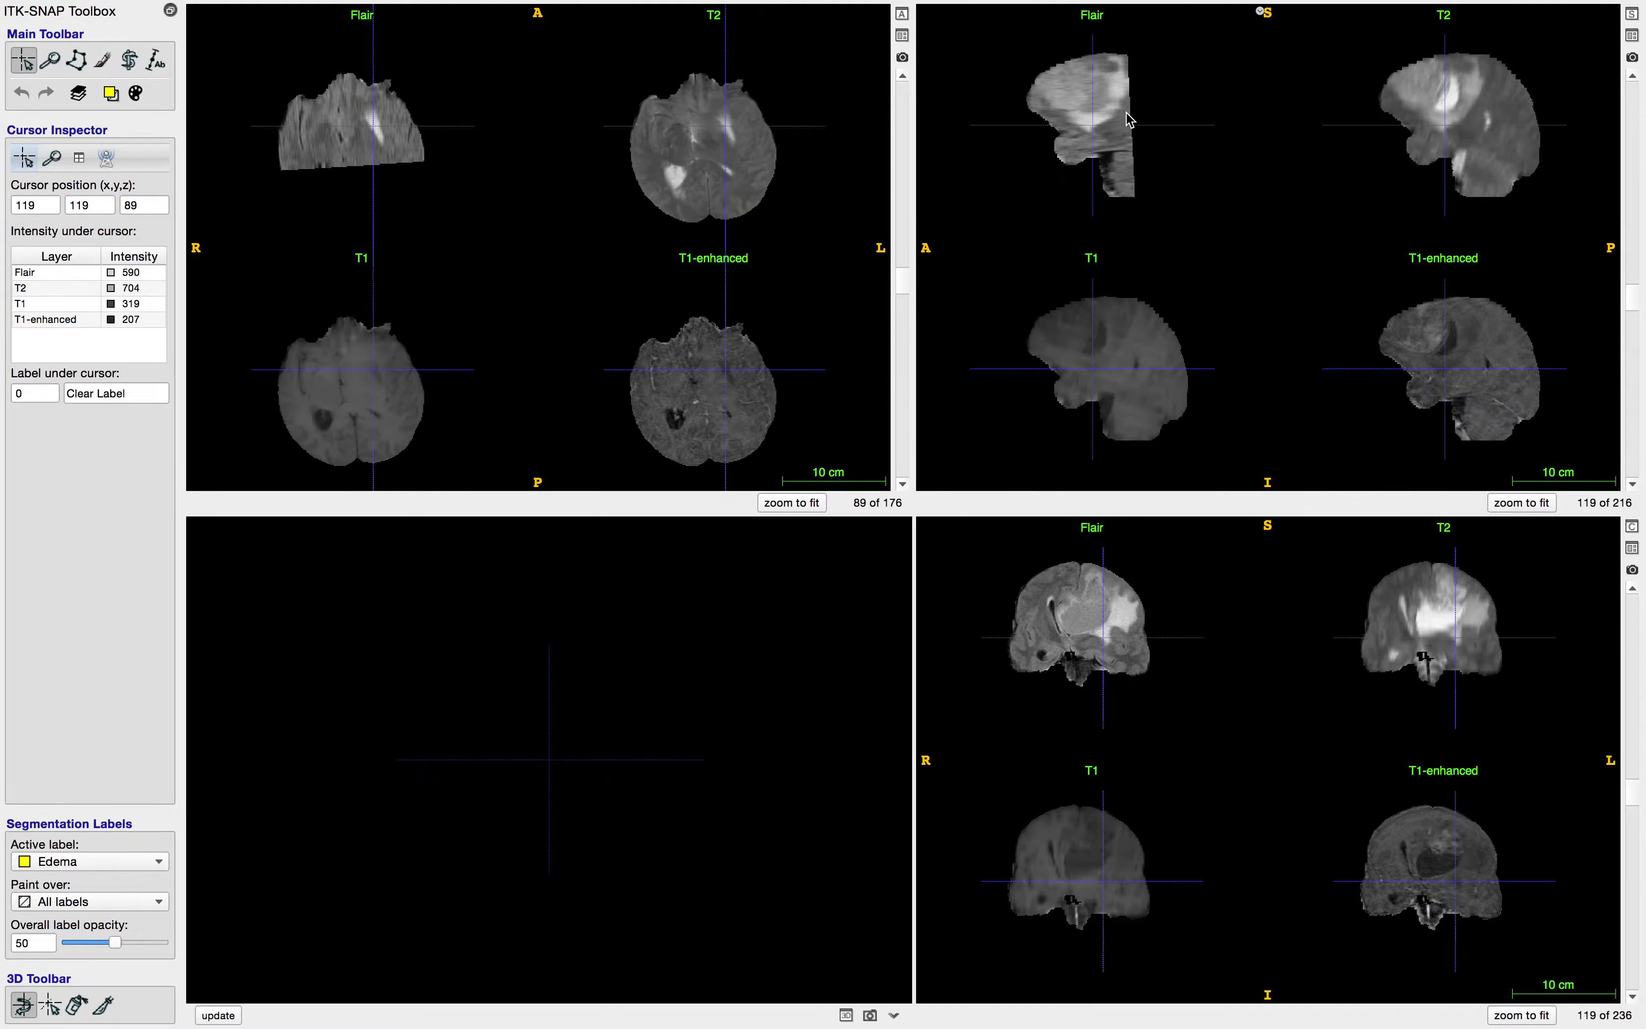
pyautogui.scroll(-6, 1128, 123)
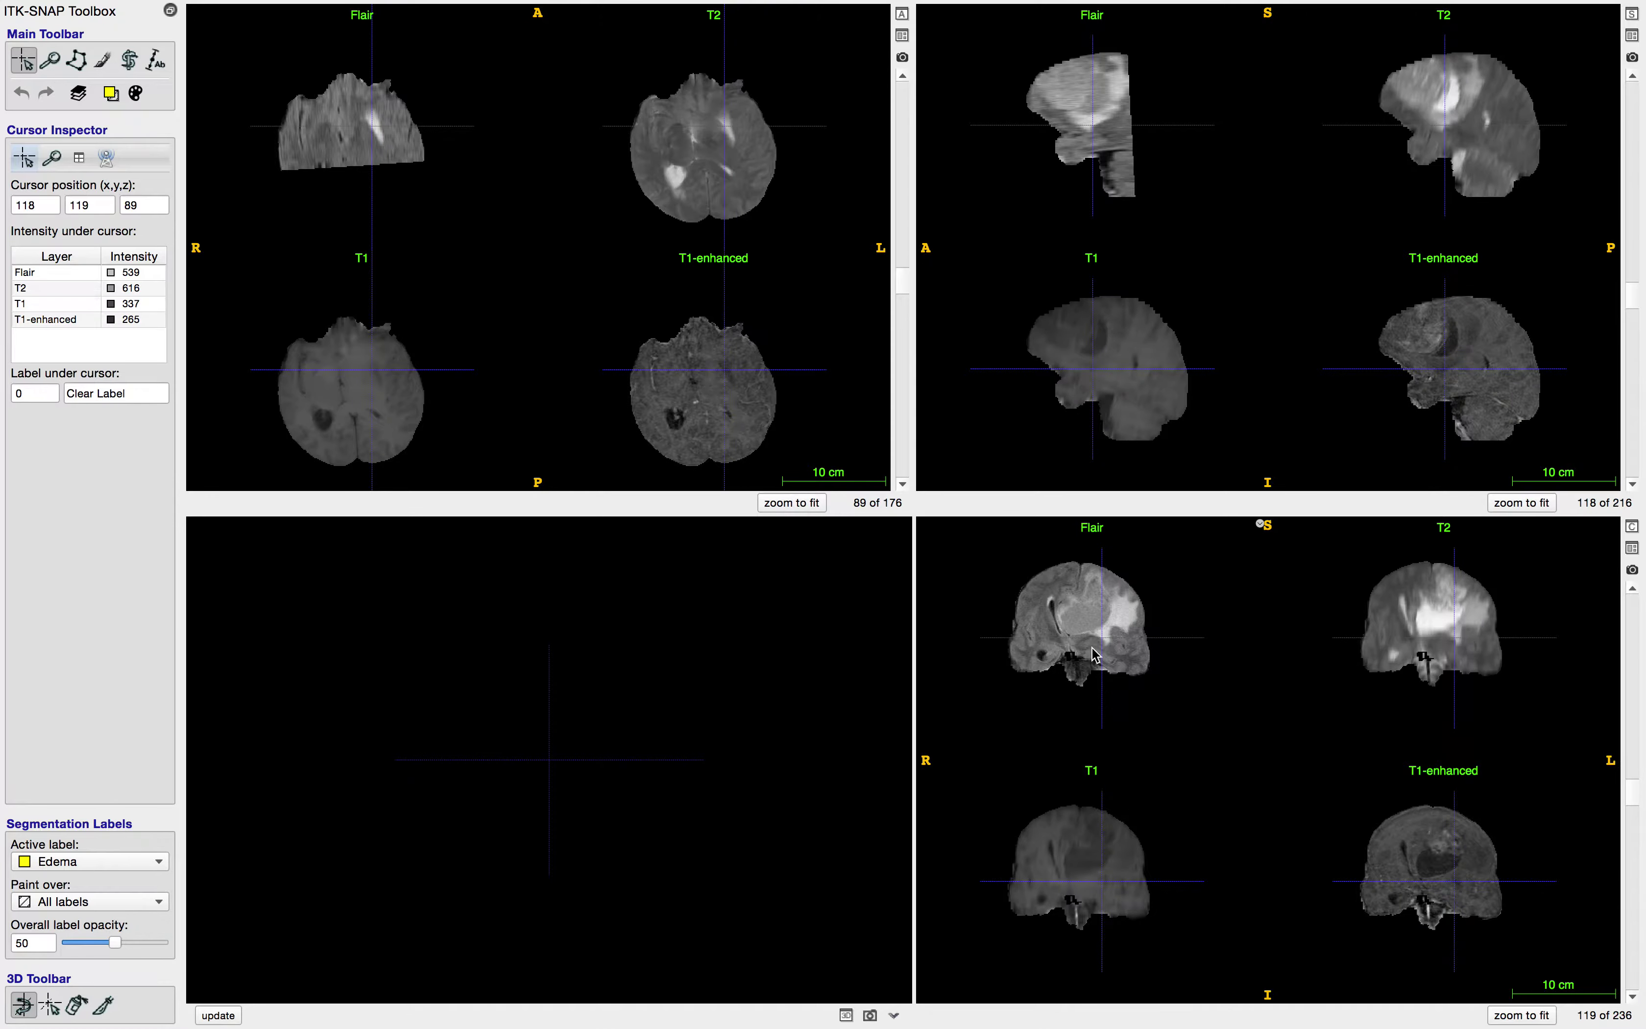
pyautogui.scroll(-7, 1102, 637)
pyautogui.scroll(15, 1102, 637)
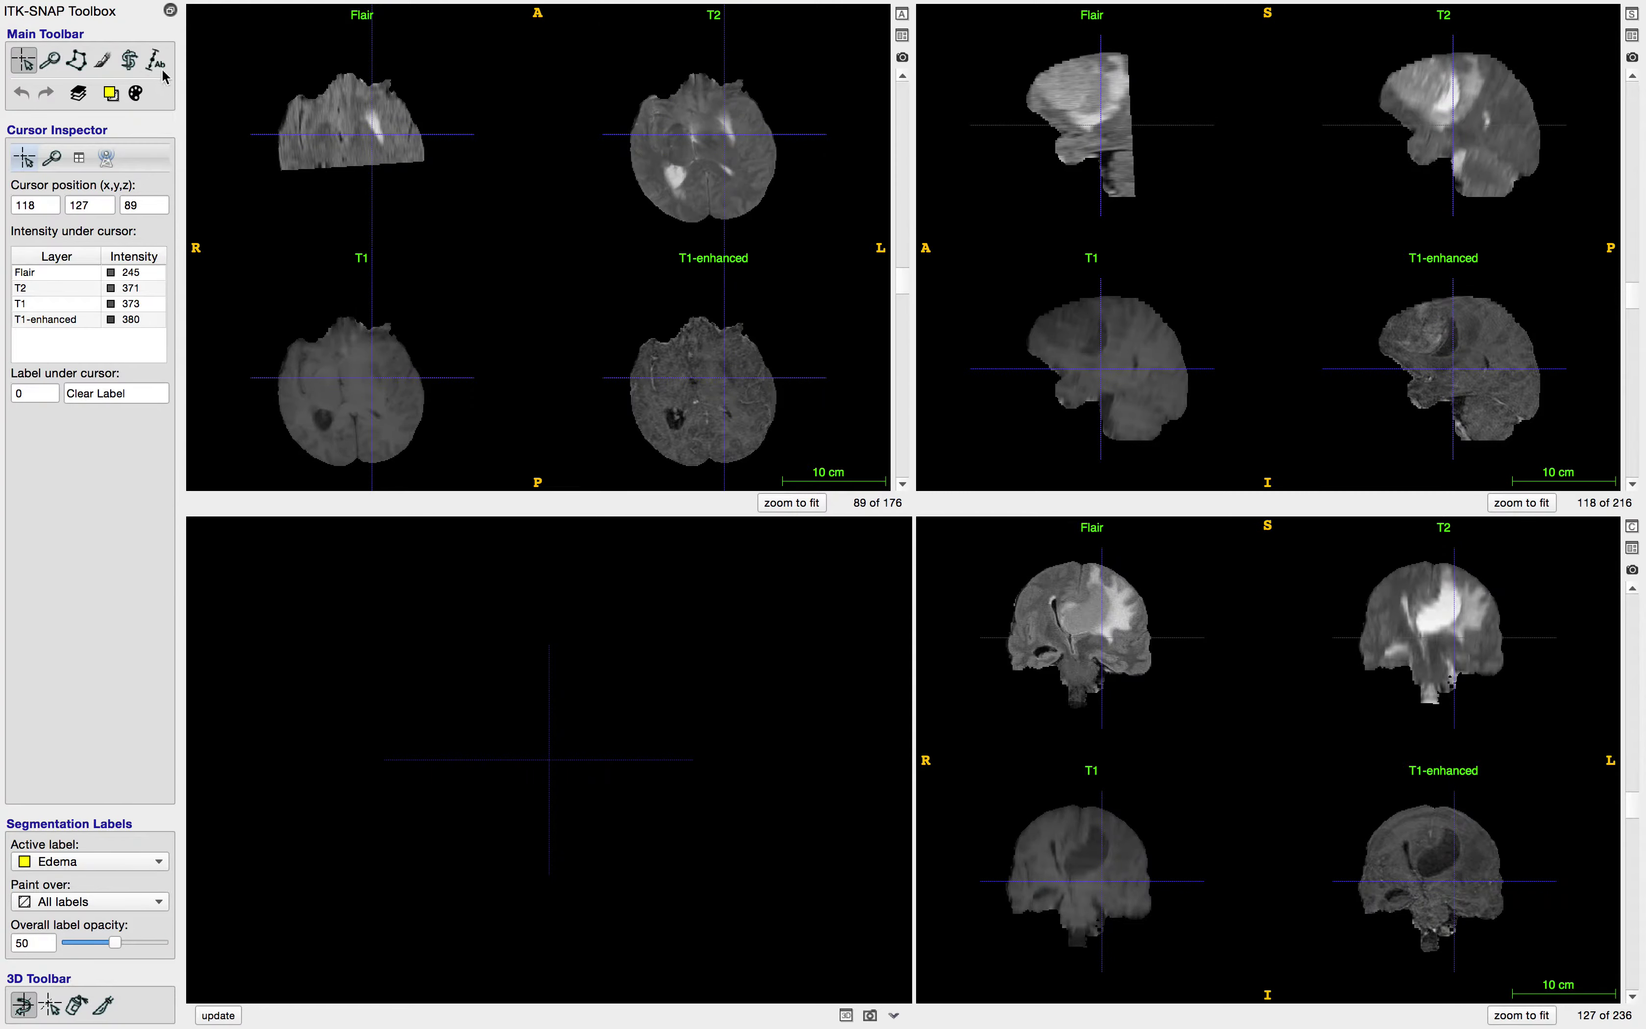
pyautogui.click(128, 62)
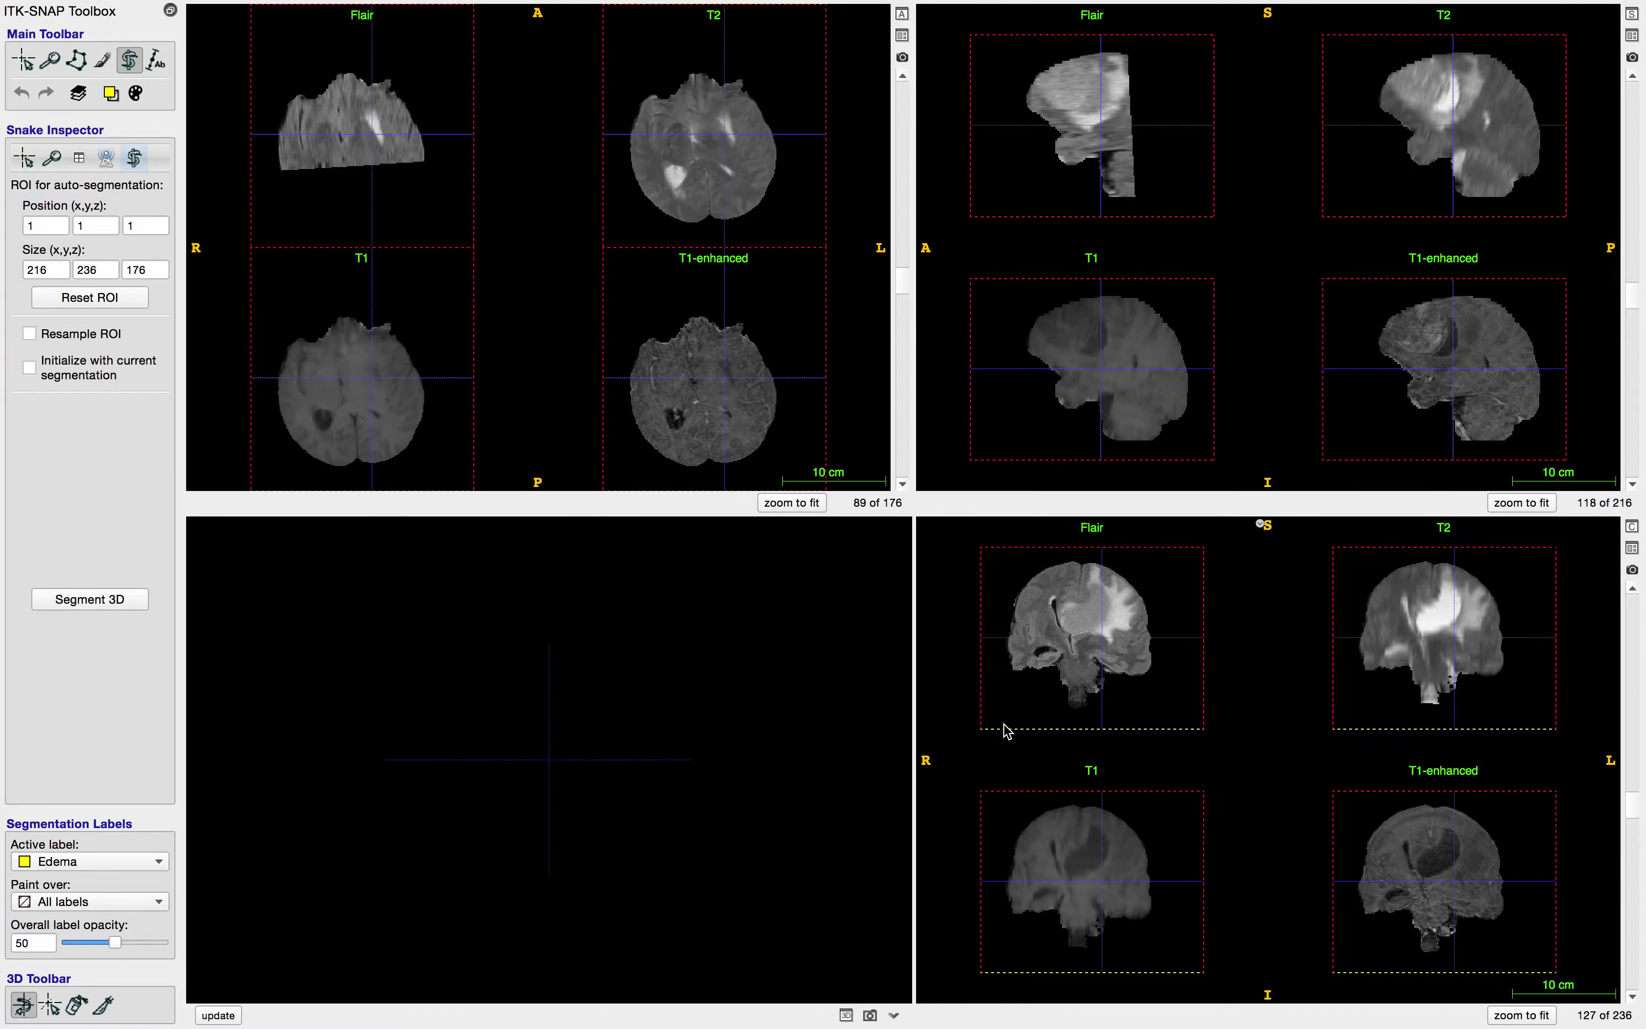
# Step: Drag the region's bottom, right and anterior edges inward around the brain
pyautogui.moveTo(1007, 729); pyautogui.dragTo(1008, 664)
pyautogui.moveTo(1209, 625); pyautogui.dragTo(1173, 624)
pyautogui.moveTo(971, 371); pyautogui.dragTo(1017, 371)
pyautogui.scroll(-1, 1130, 367)
pyautogui.scroll(-15, 1129, 368)
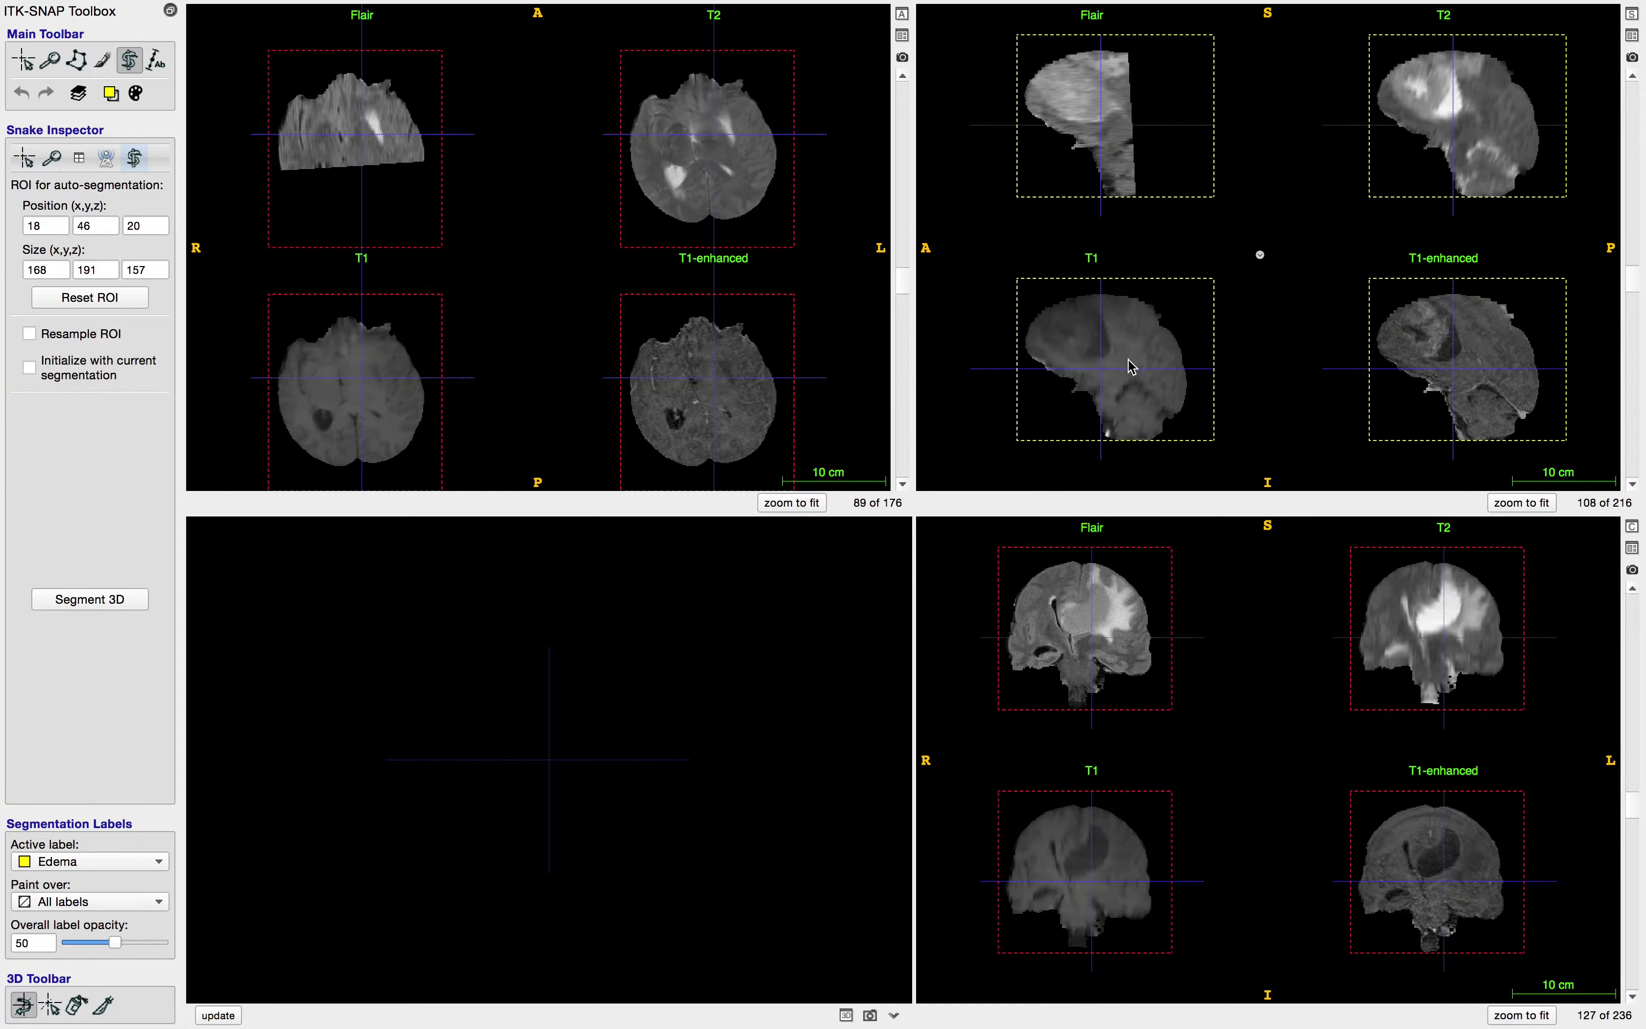
pyautogui.scroll(9, 1124, 360)
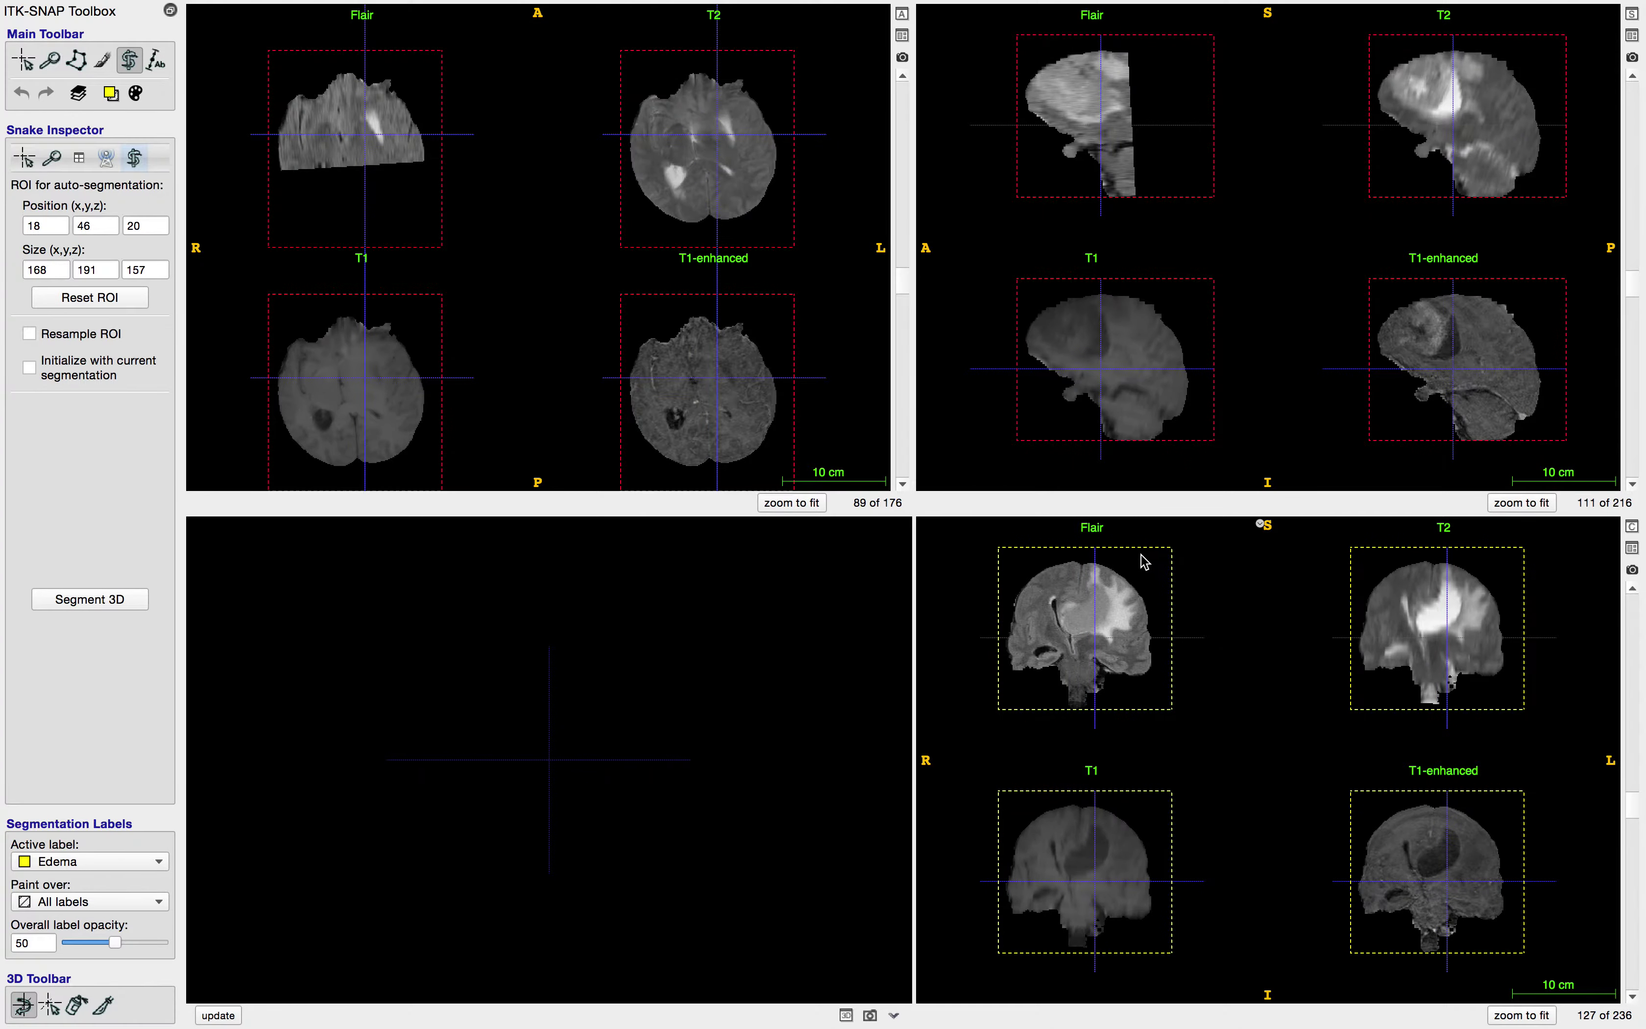
pyautogui.scroll(8, 1141, 575)
pyautogui.scroll(15, 1137, 576)
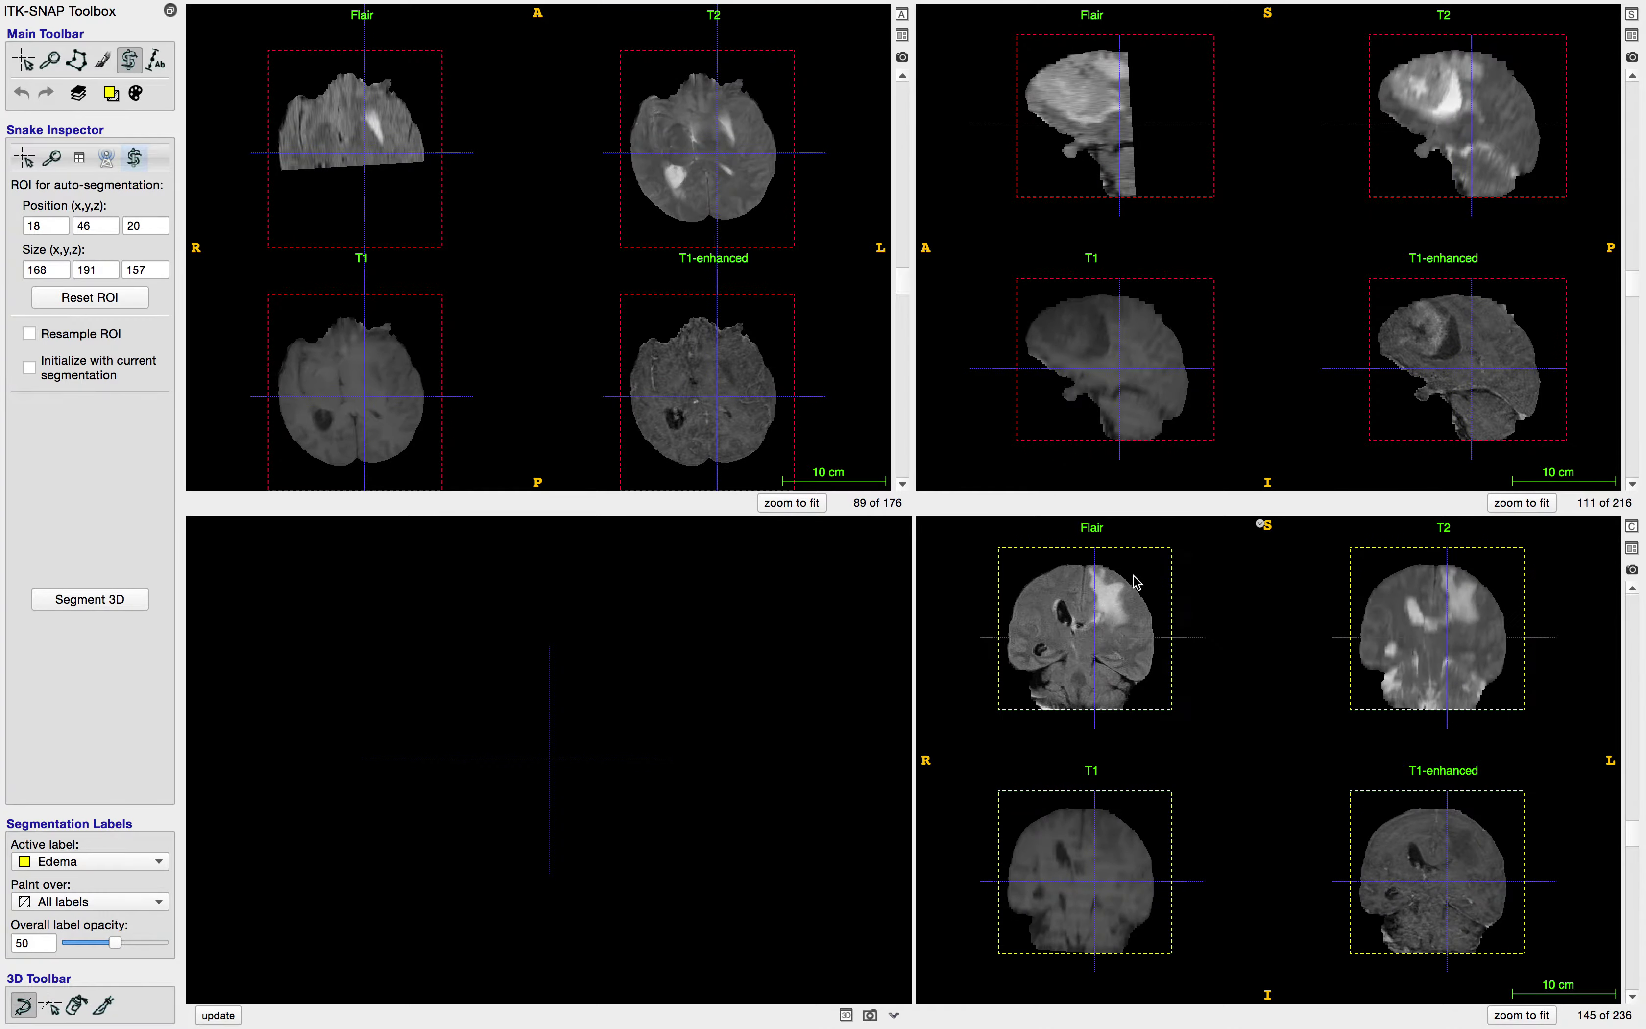
# Step: Raise the bottom edge to get a 168×191×137 region at (18, 46, 40), then start Segment 3D
pyautogui.moveTo(1091, 717); pyautogui.dragTo(1089, 689)
pyautogui.scroll(-7, 1085, 604)
pyautogui.scroll(-17, 1085, 604)
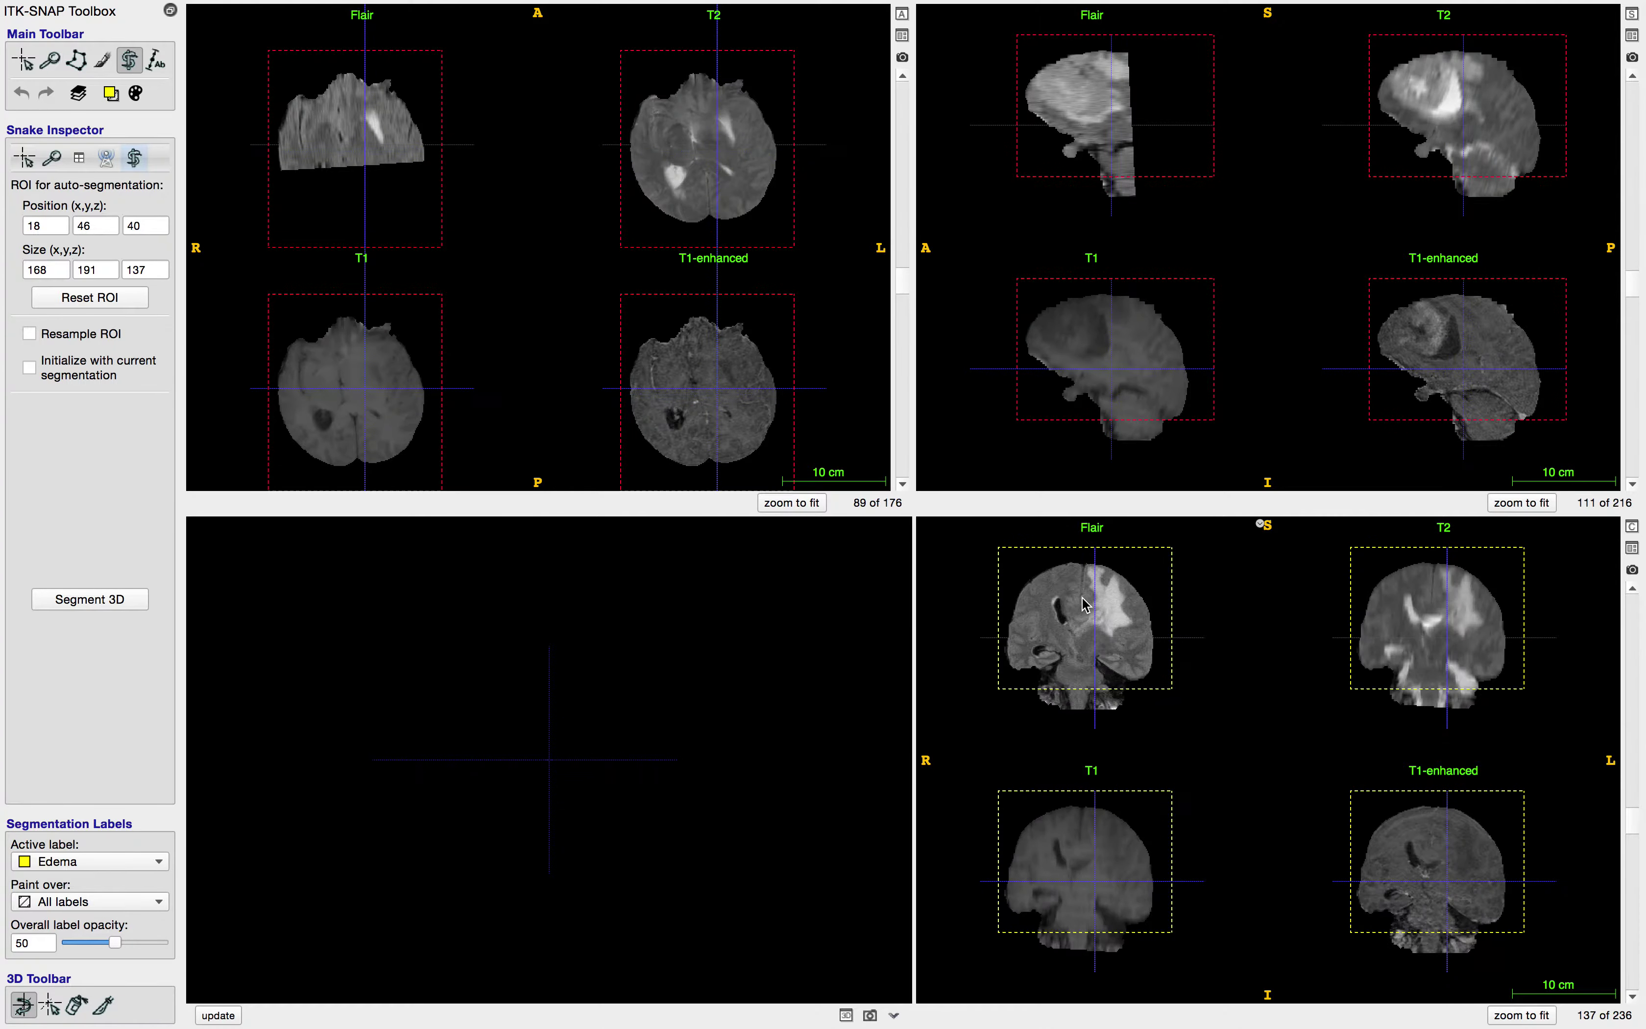
pyautogui.scroll(13, 1089, 602)
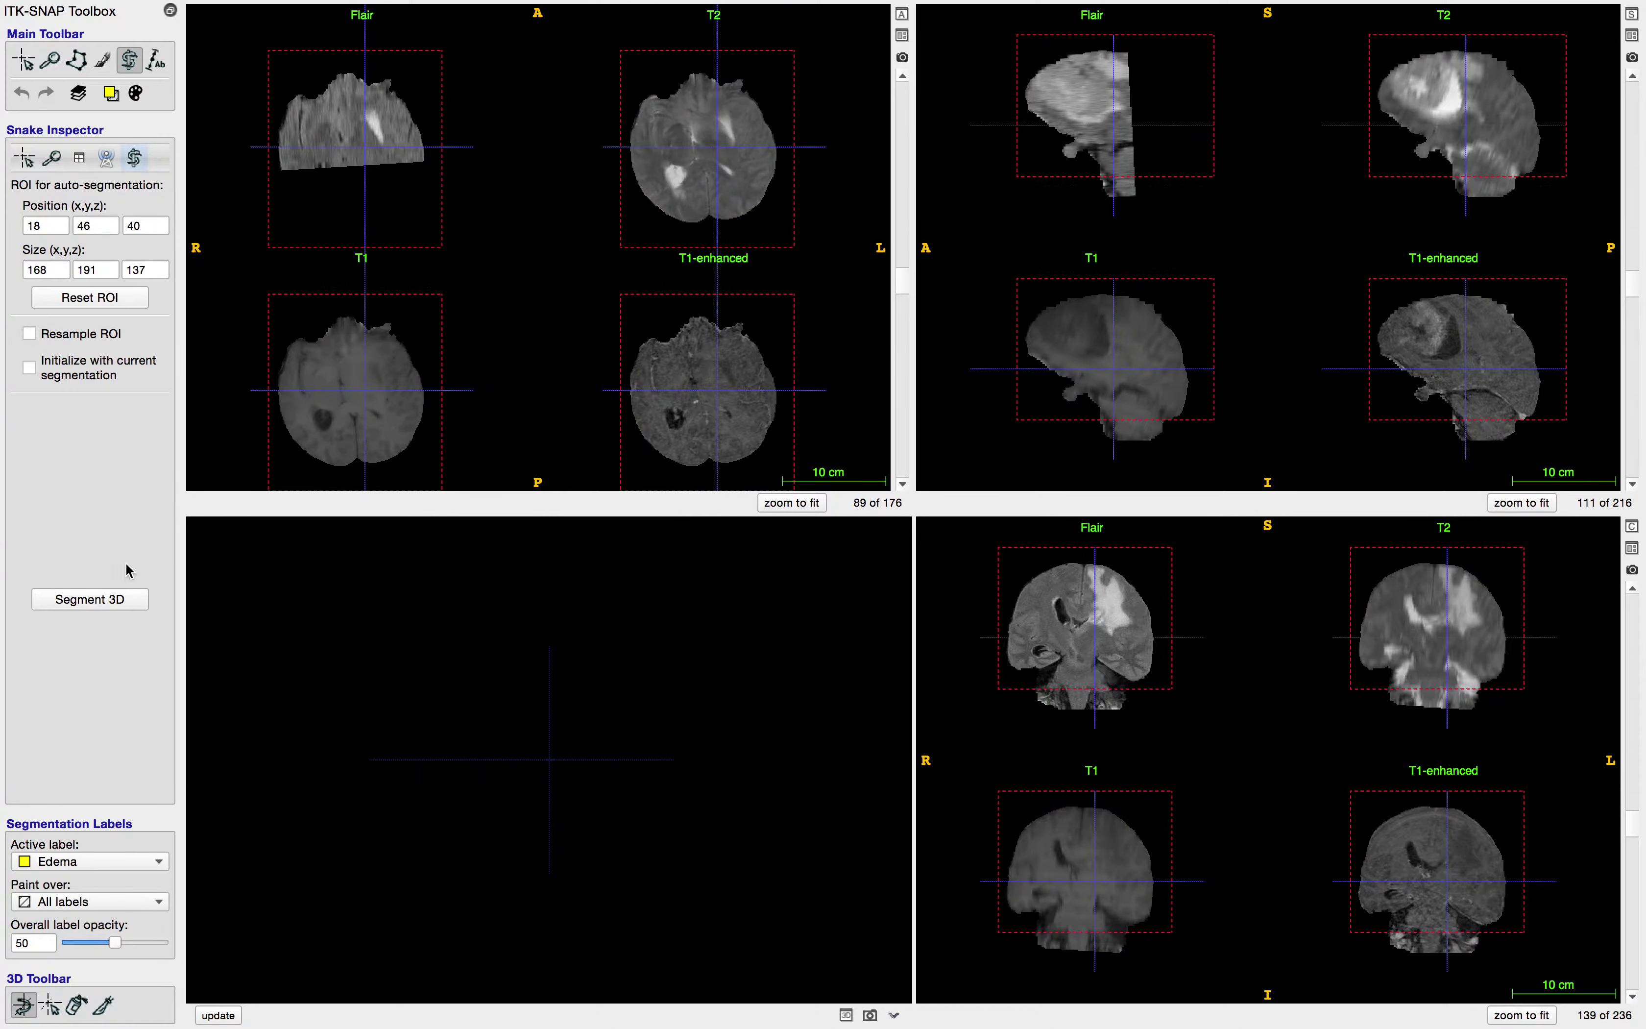
pyautogui.click(97, 604)
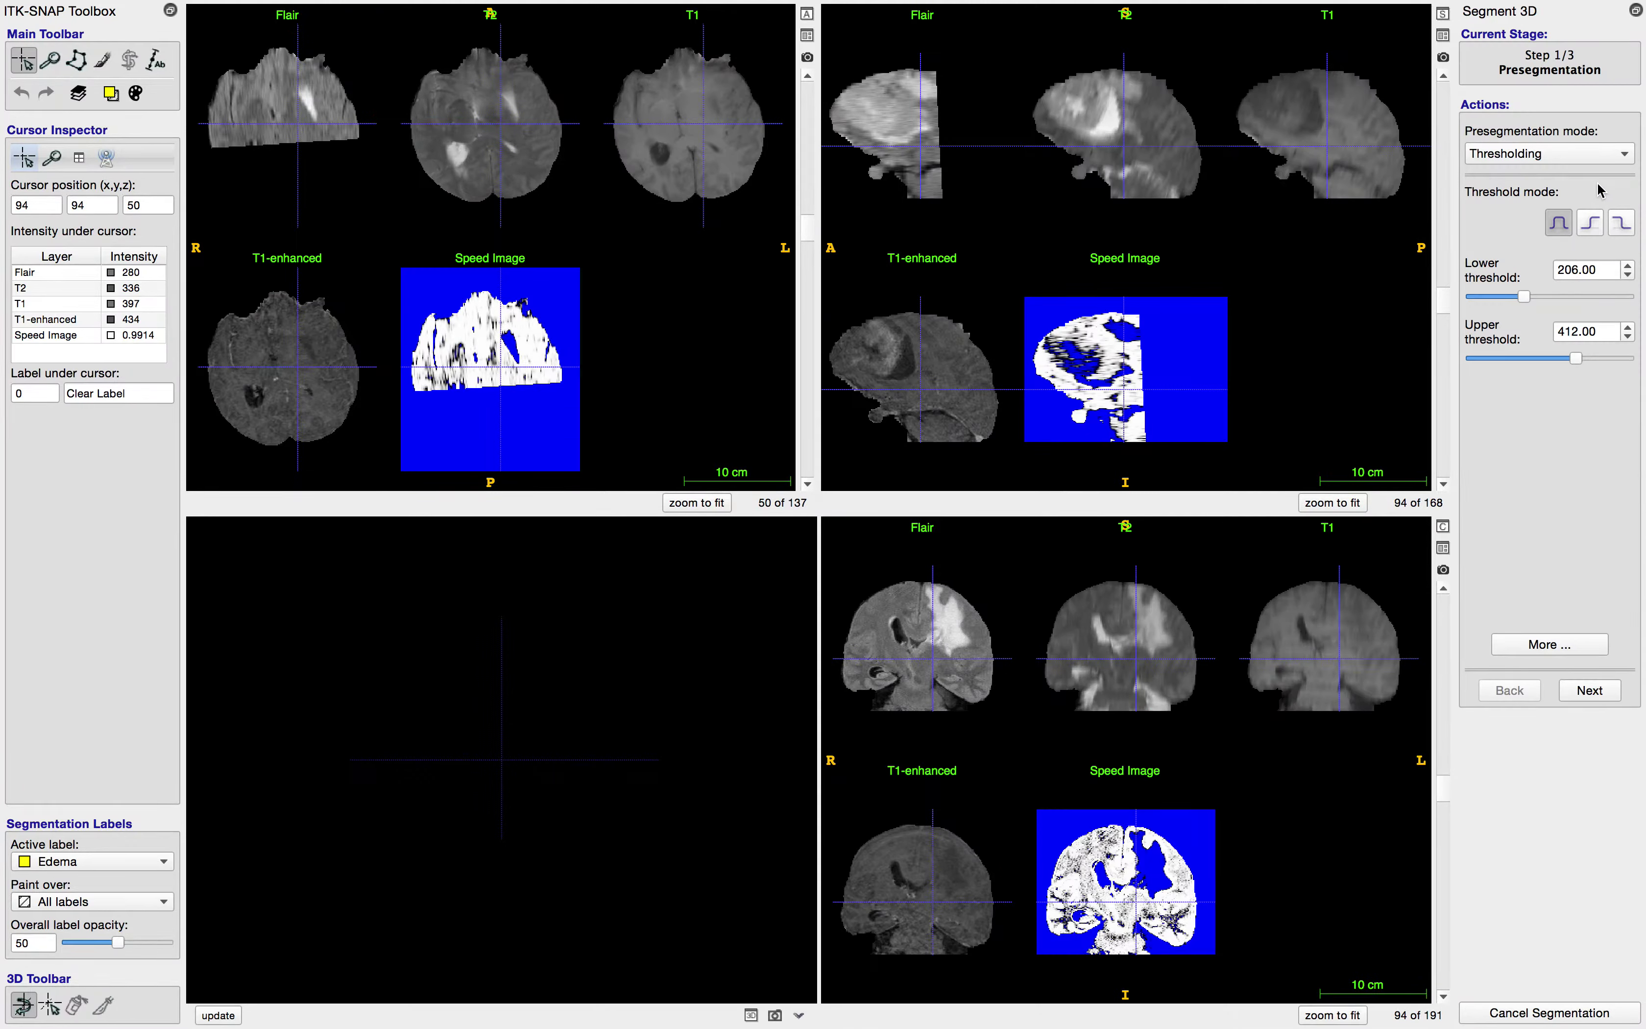
# Step: Choose Classification presegmentation using neighbour-intensity features with neighbourhood size 1
pyautogui.click(1510, 156)
pyautogui.click(1511, 177)
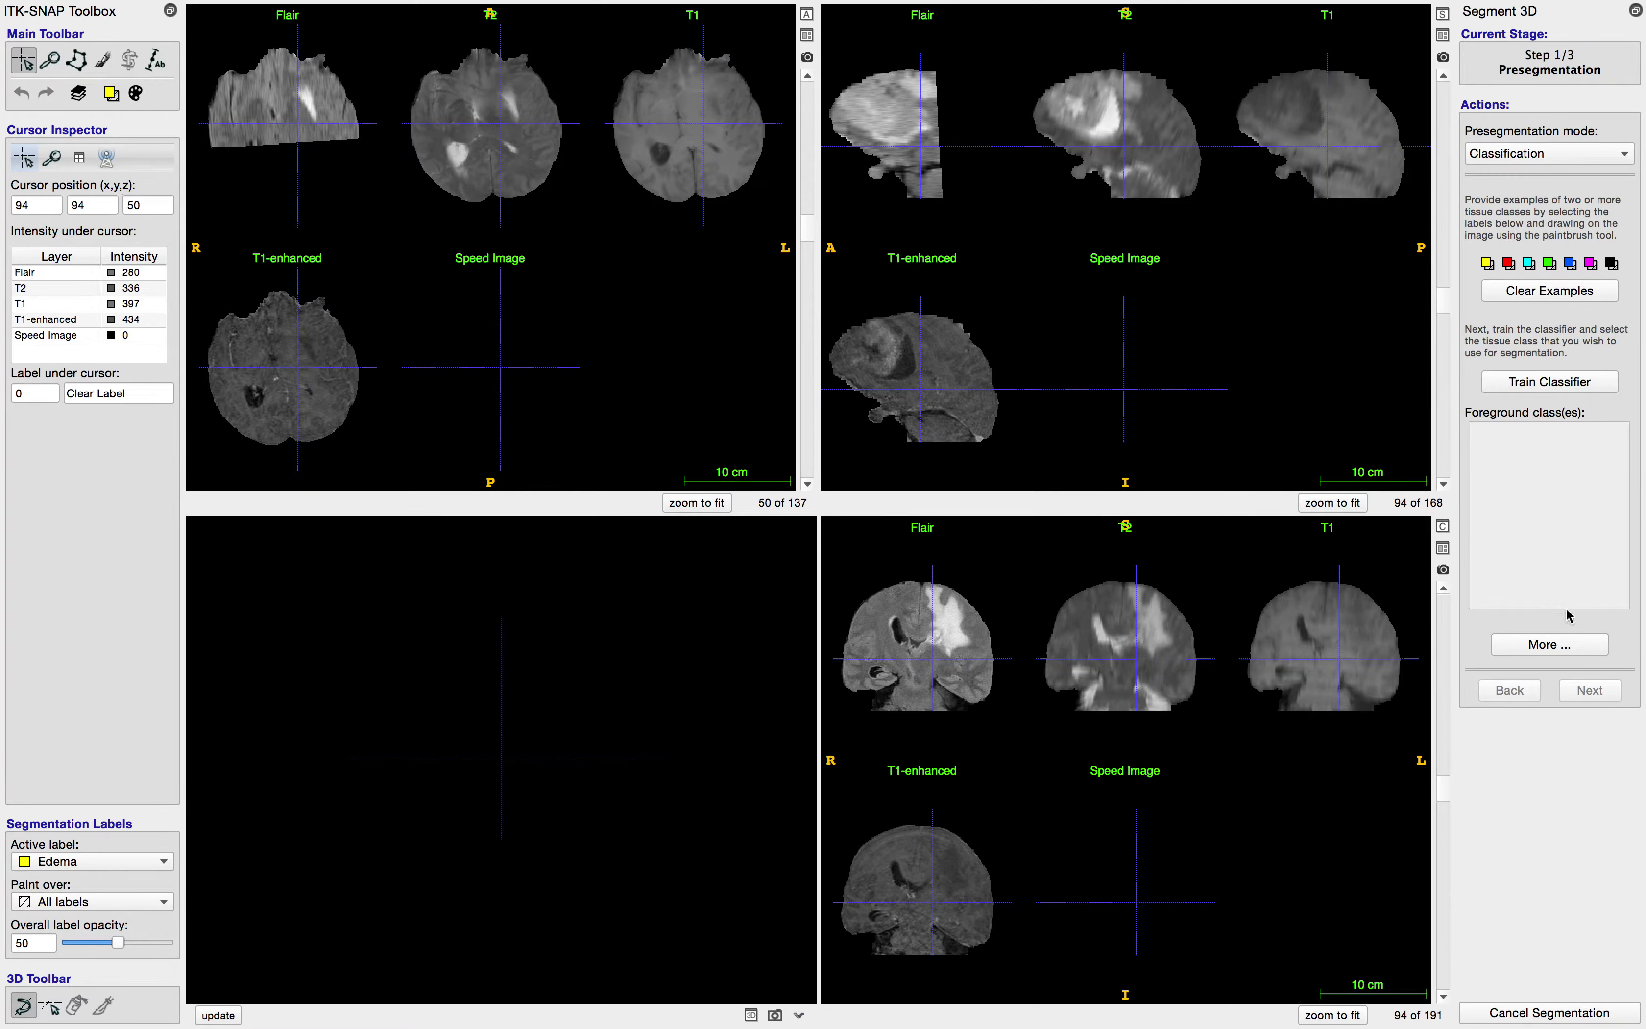
pyautogui.click(1548, 646)
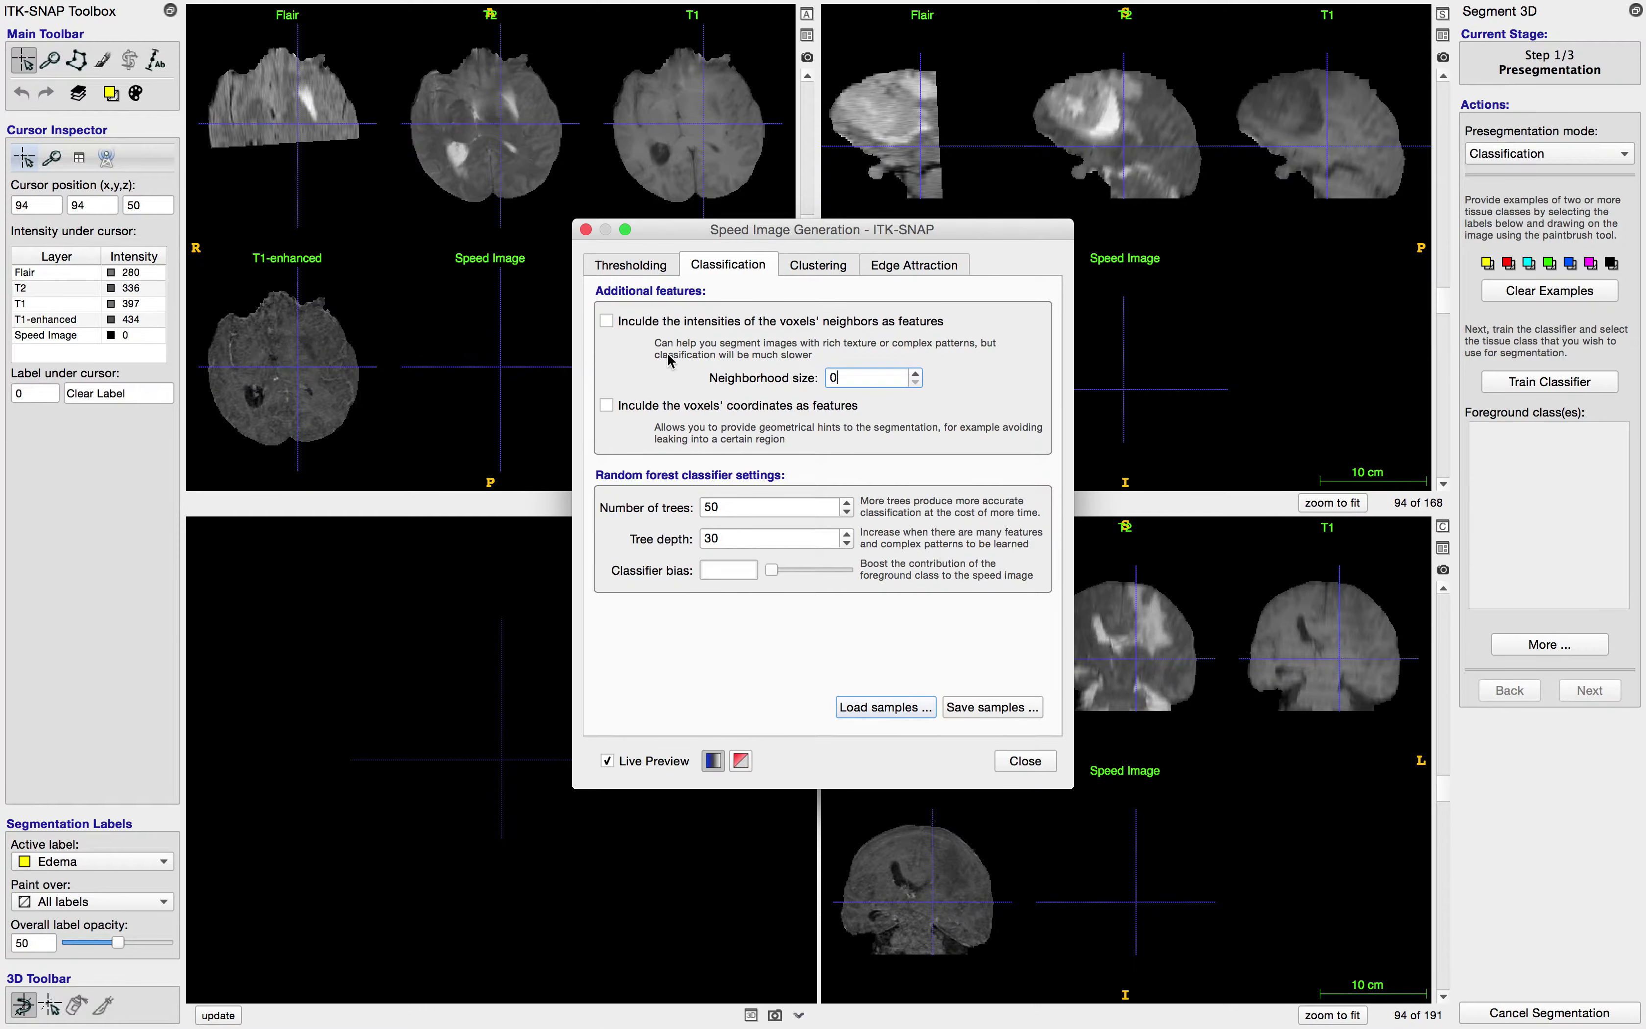
pyautogui.click(916, 374)
pyautogui.click(1024, 760)
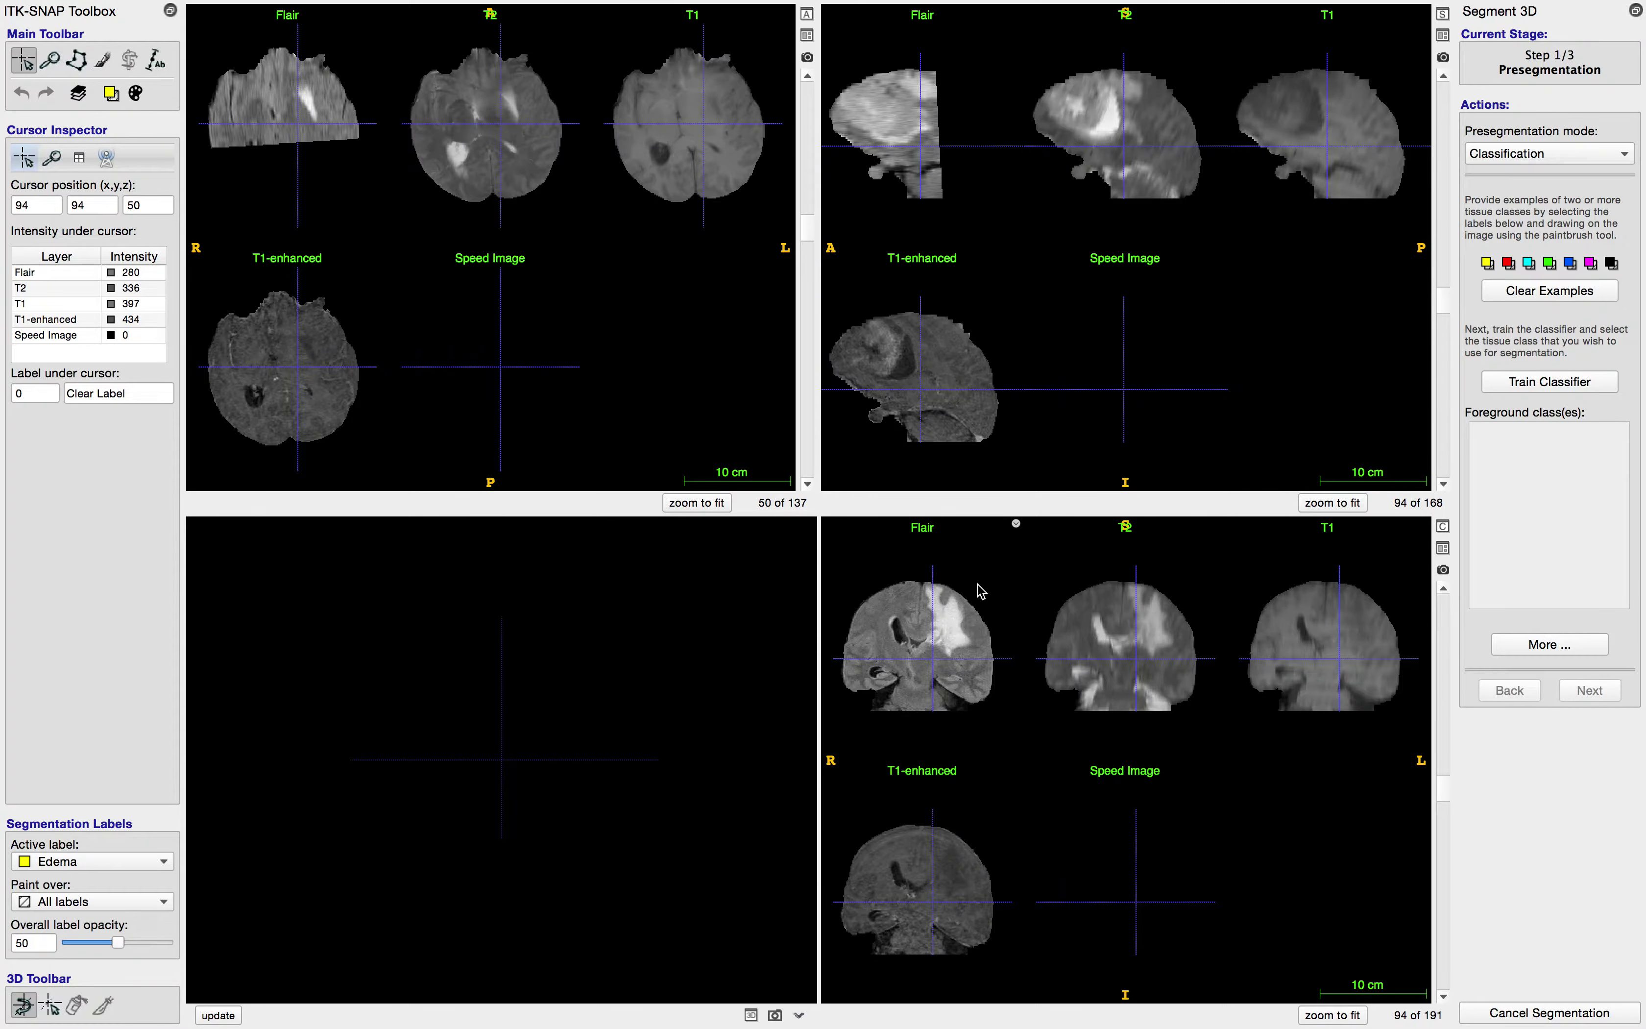
# Step: Scroll through coronal slices and place the cursor in the upper brain region
pyautogui.scroll(-12, 978, 573)
pyautogui.scroll(-9, 978, 573)
pyautogui.scroll(10, 977, 569)
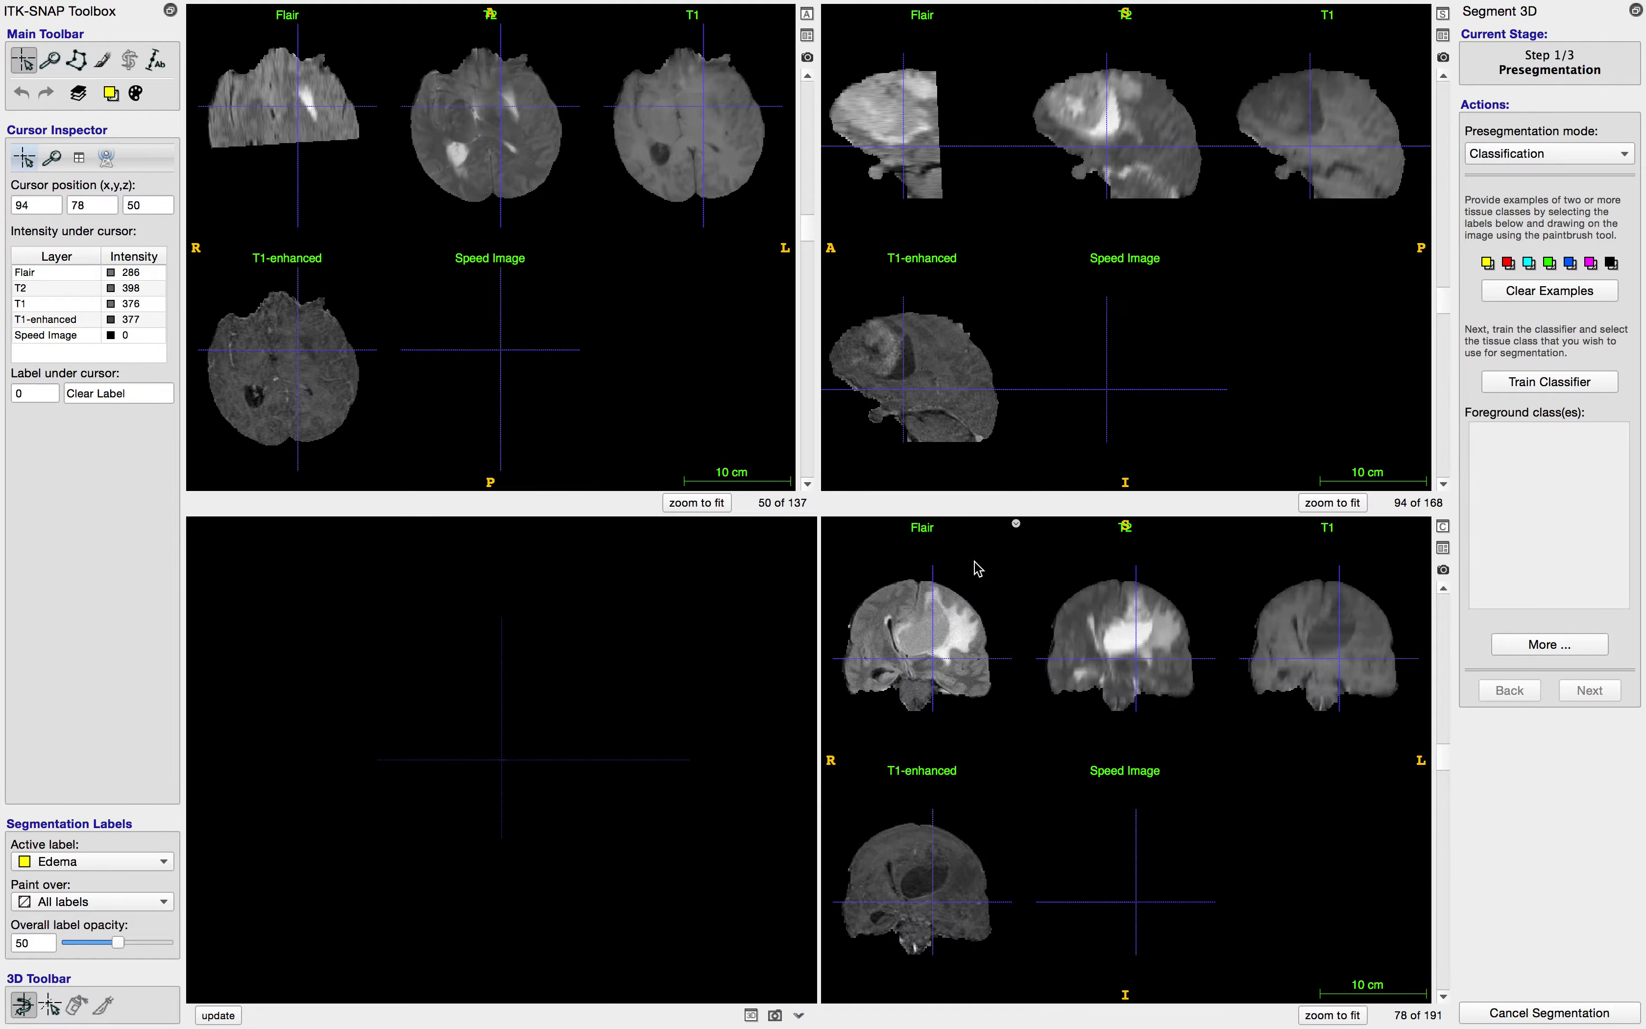
pyautogui.scroll(-3, 977, 568)
pyautogui.scroll(-7, 978, 569)
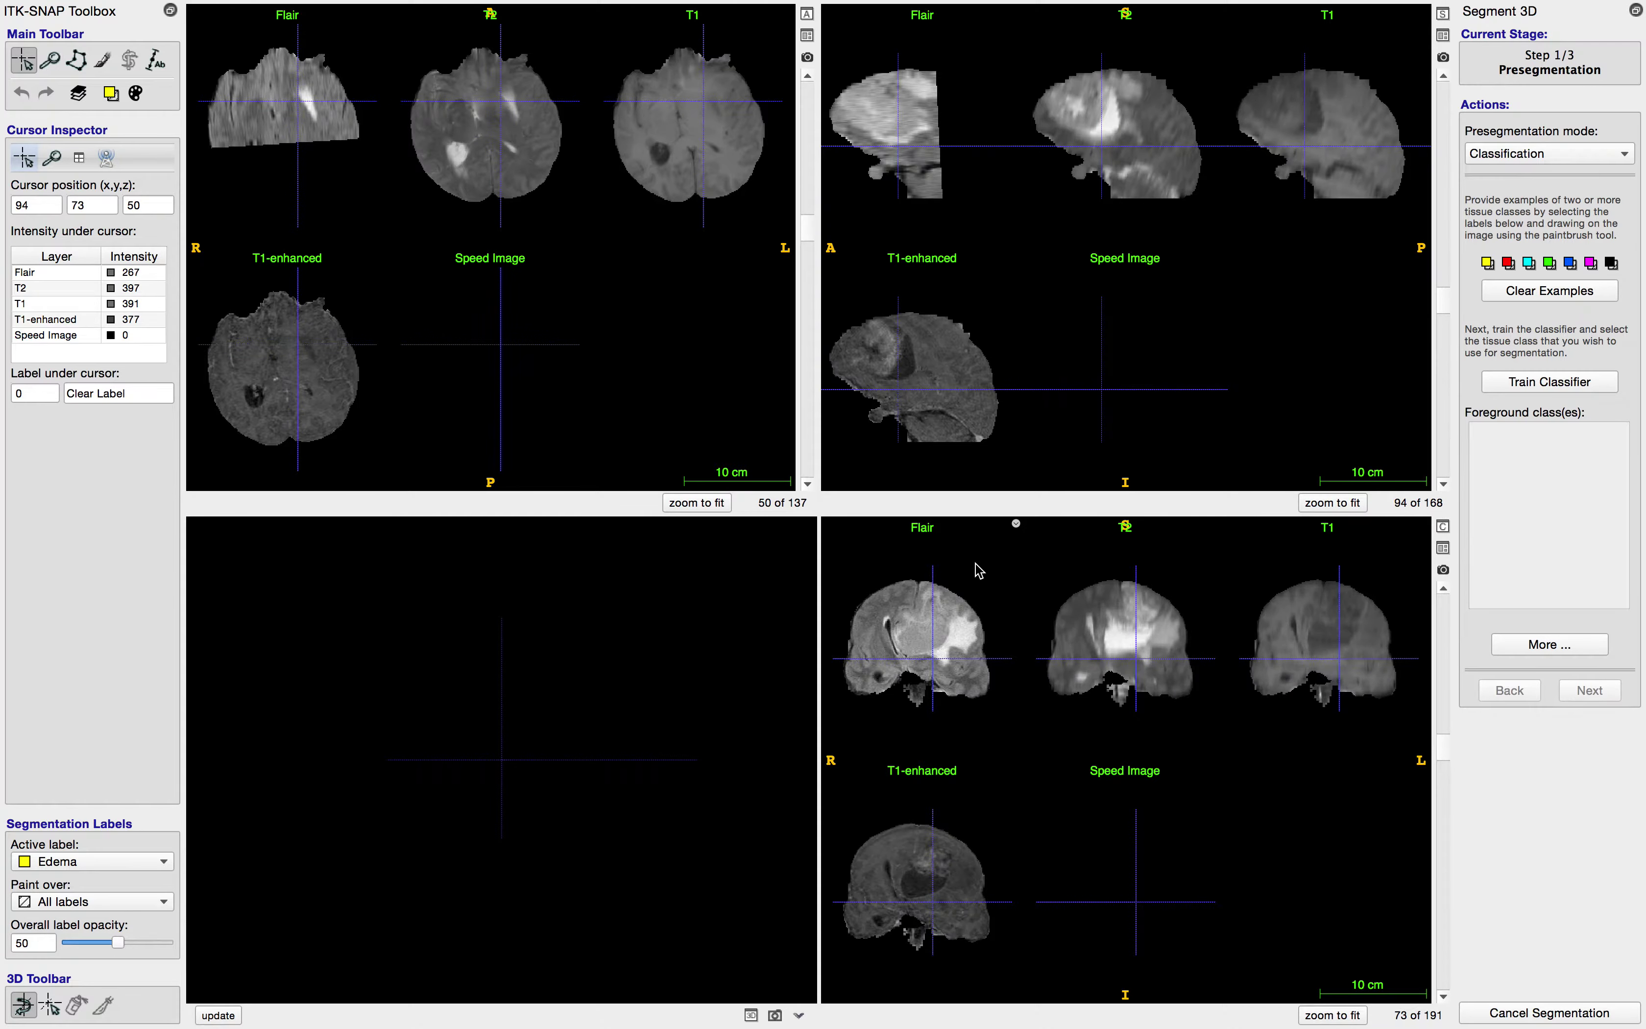
pyautogui.scroll(2, 980, 569)
pyautogui.scroll(-2, 979, 569)
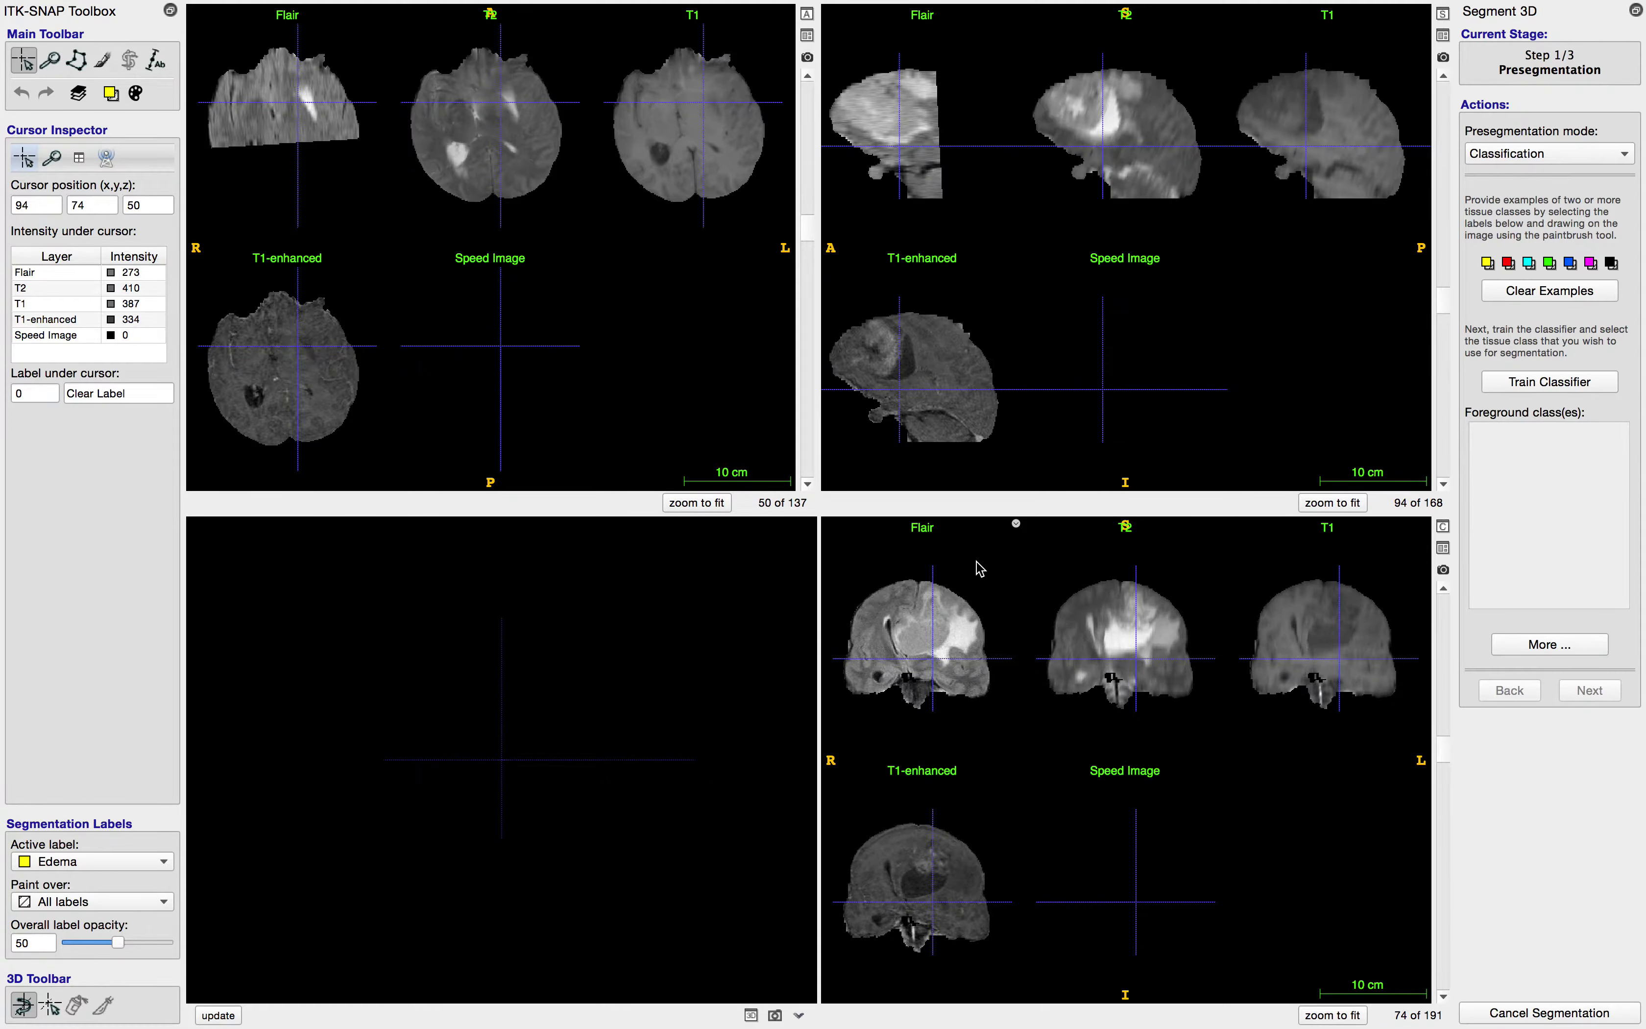
pyautogui.scroll(1, 980, 570)
pyautogui.click(932, 600)
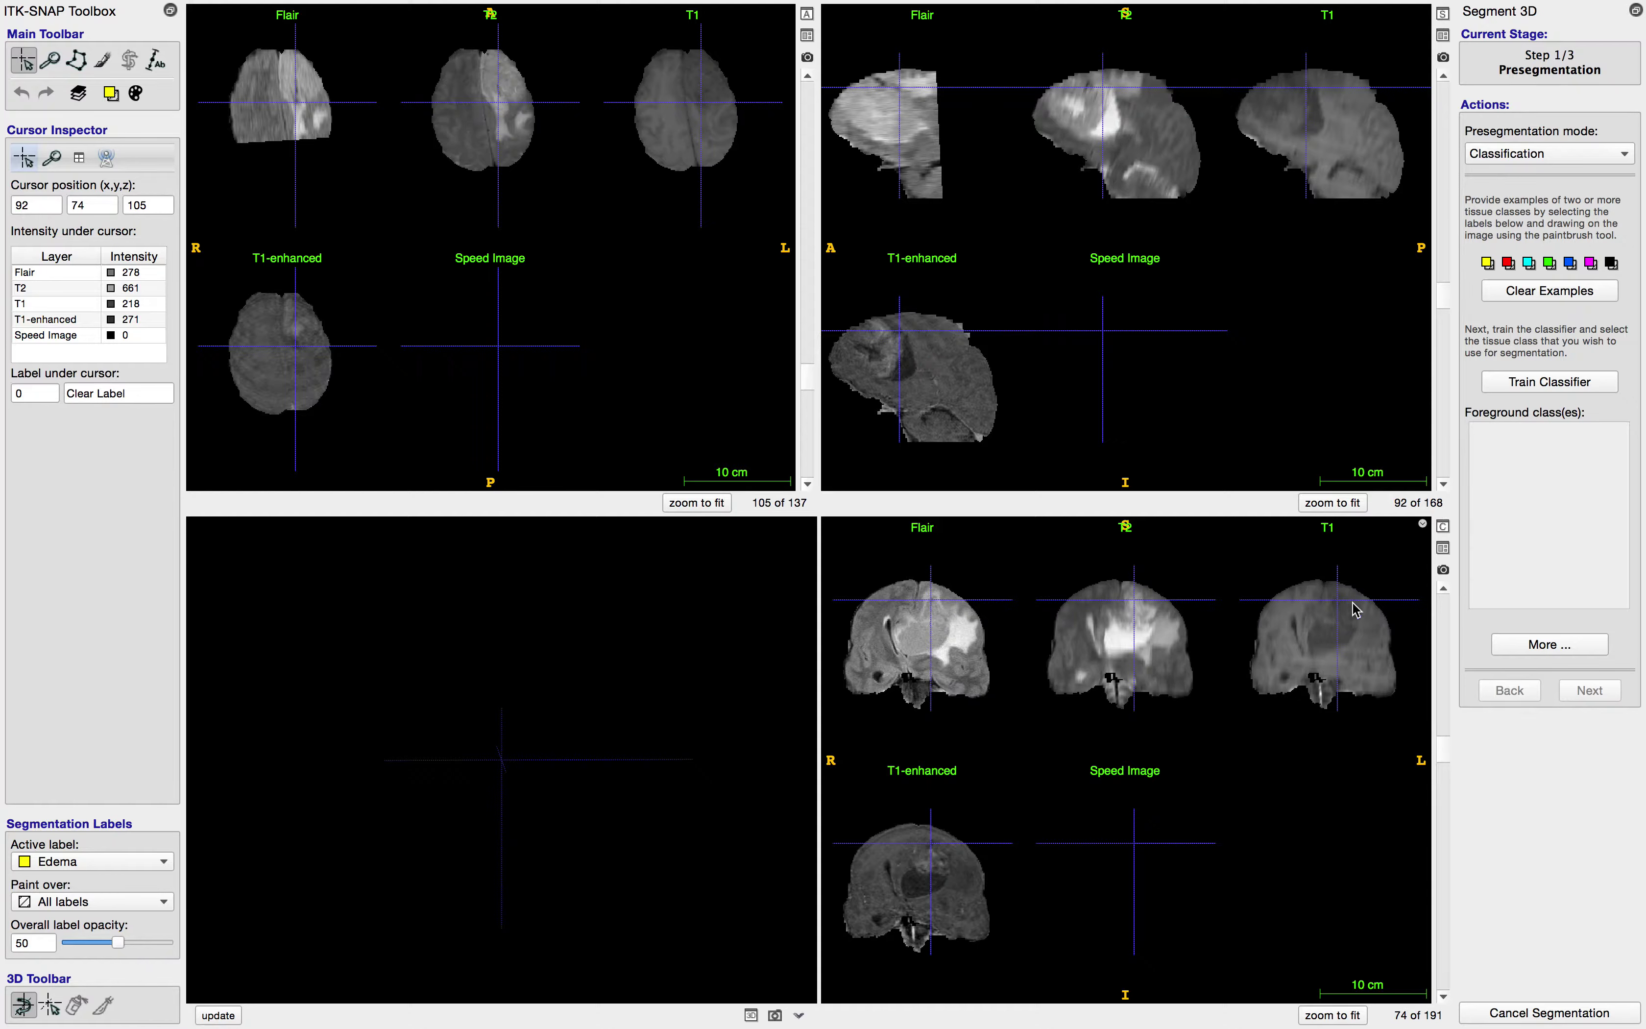
# Step: Expand the coronal view to the full window, zoom to fit, and go to slice 80
pyautogui.click(1442, 528)
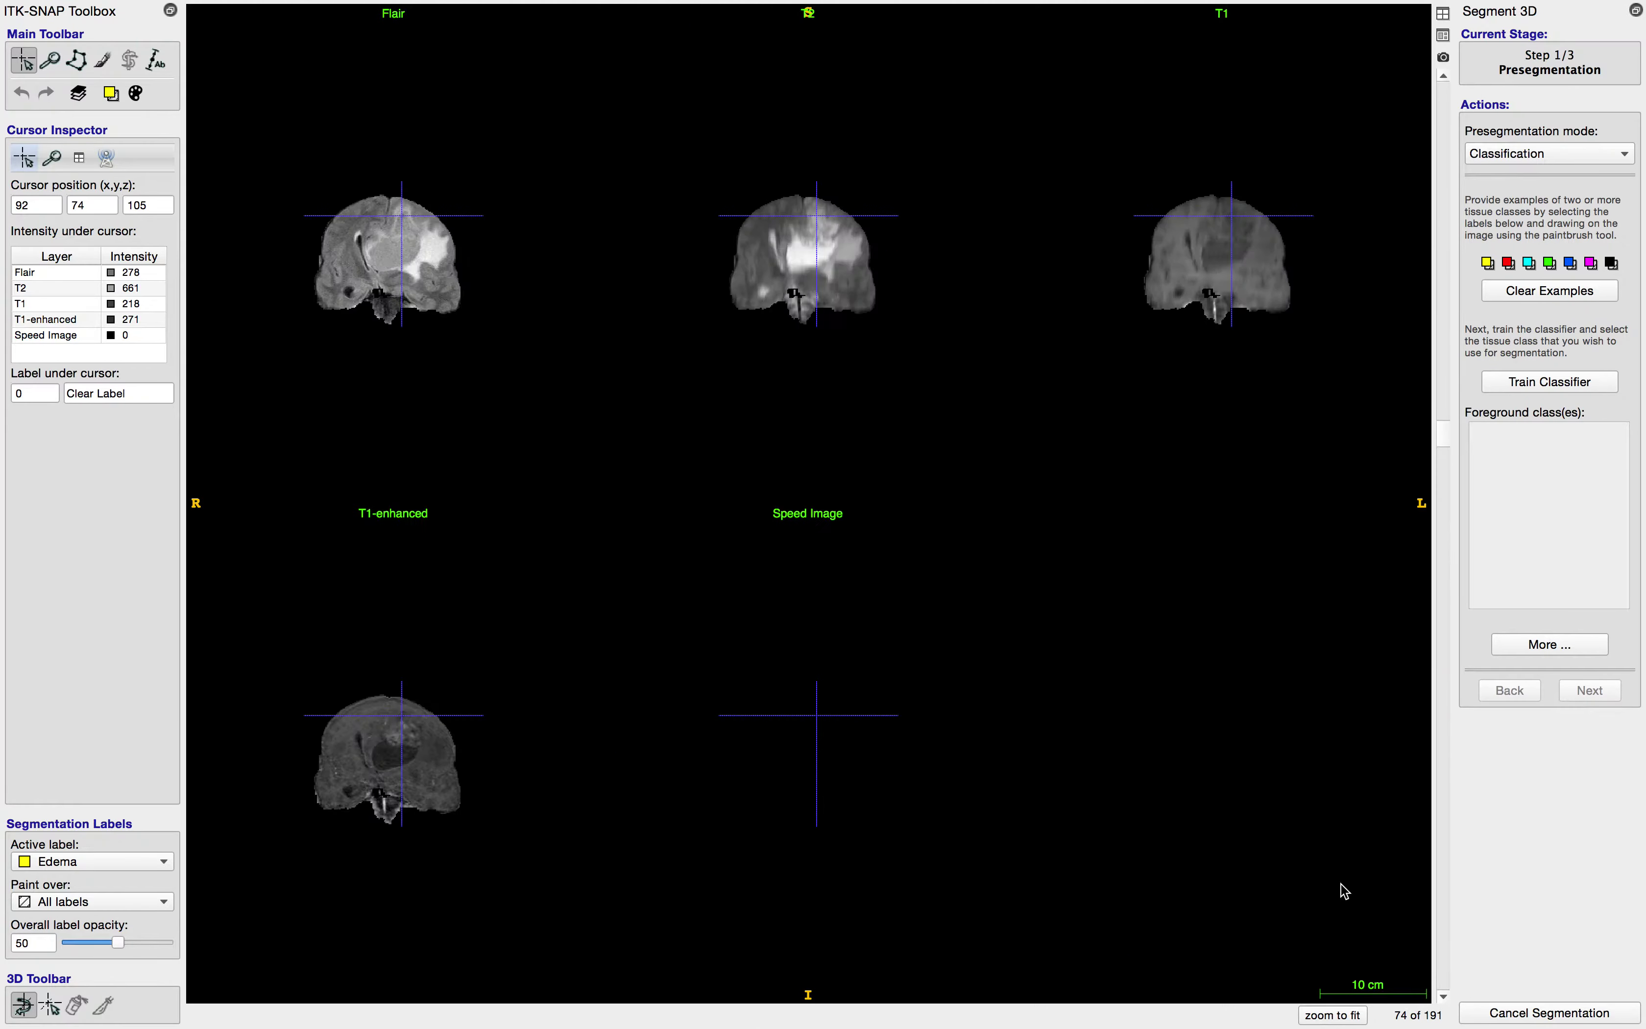
pyautogui.click(1347, 1014)
pyautogui.scroll(6, 538, 396)
pyautogui.moveTo(480, 272)
pyautogui.mouseDown()
pyautogui.moveTo(470, 221)
pyautogui.moveTo(480, 256)
pyautogui.moveTo(439, 282)
pyautogui.moveTo(476, 247)
pyautogui.mouseUp()
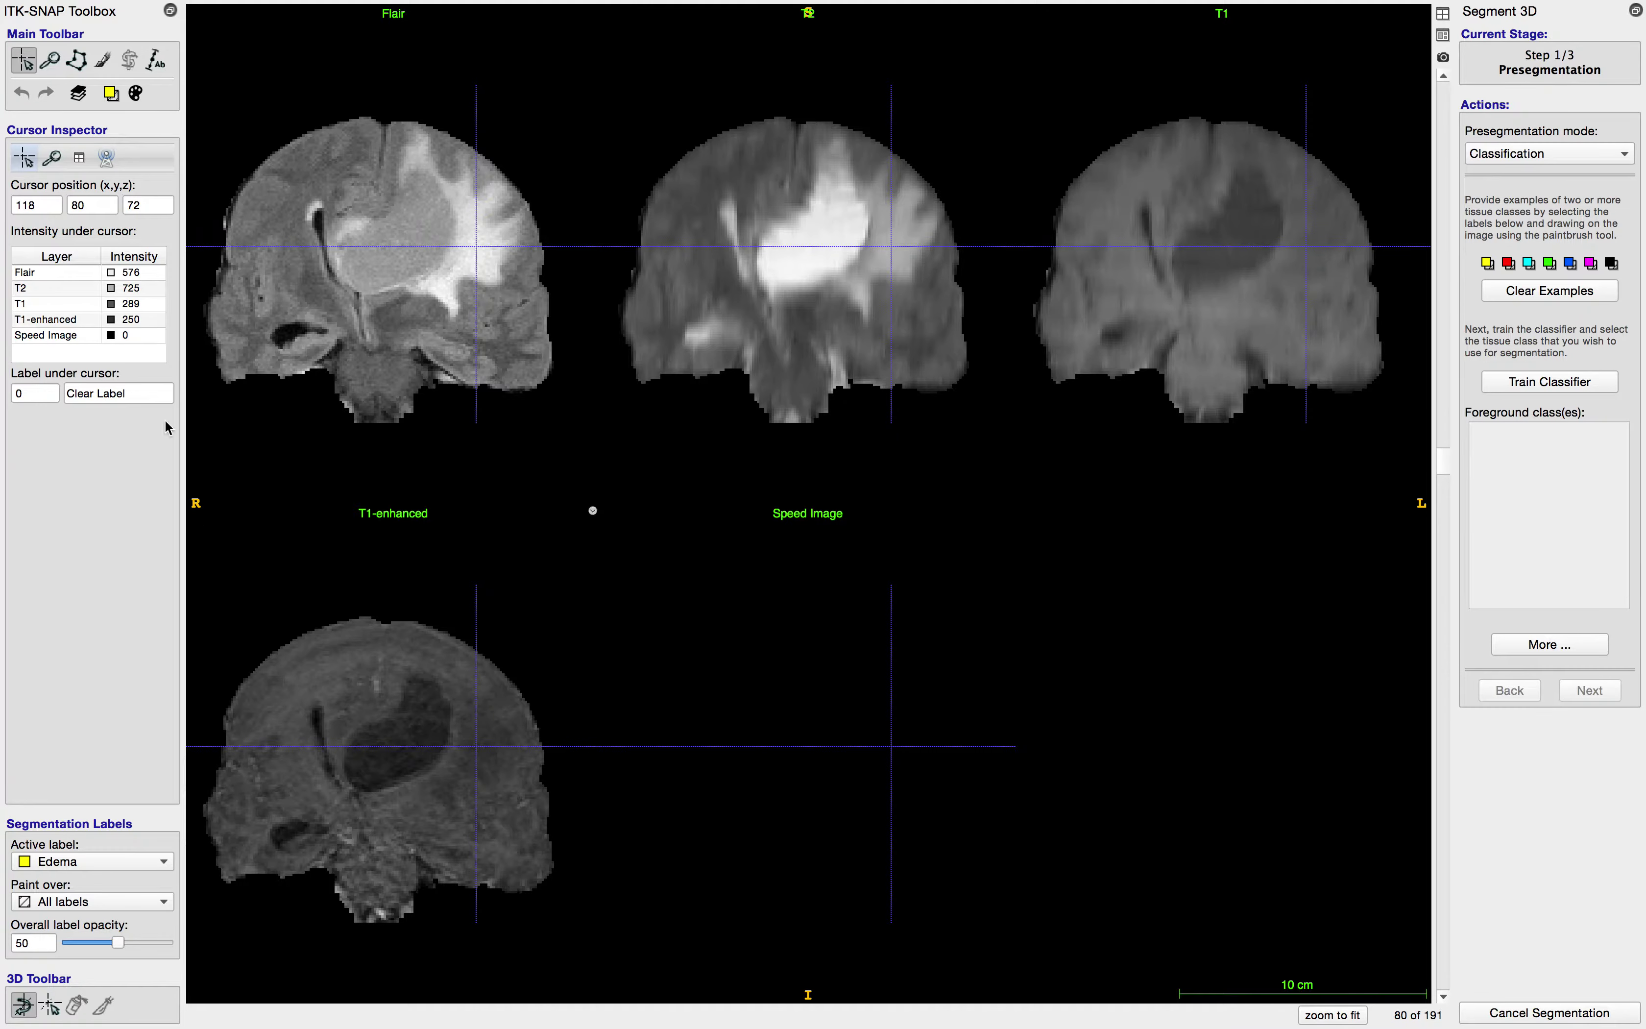
# Step: Select the paintbrush with a smaller round brush and Edema as the active label
pyautogui.click(104, 63)
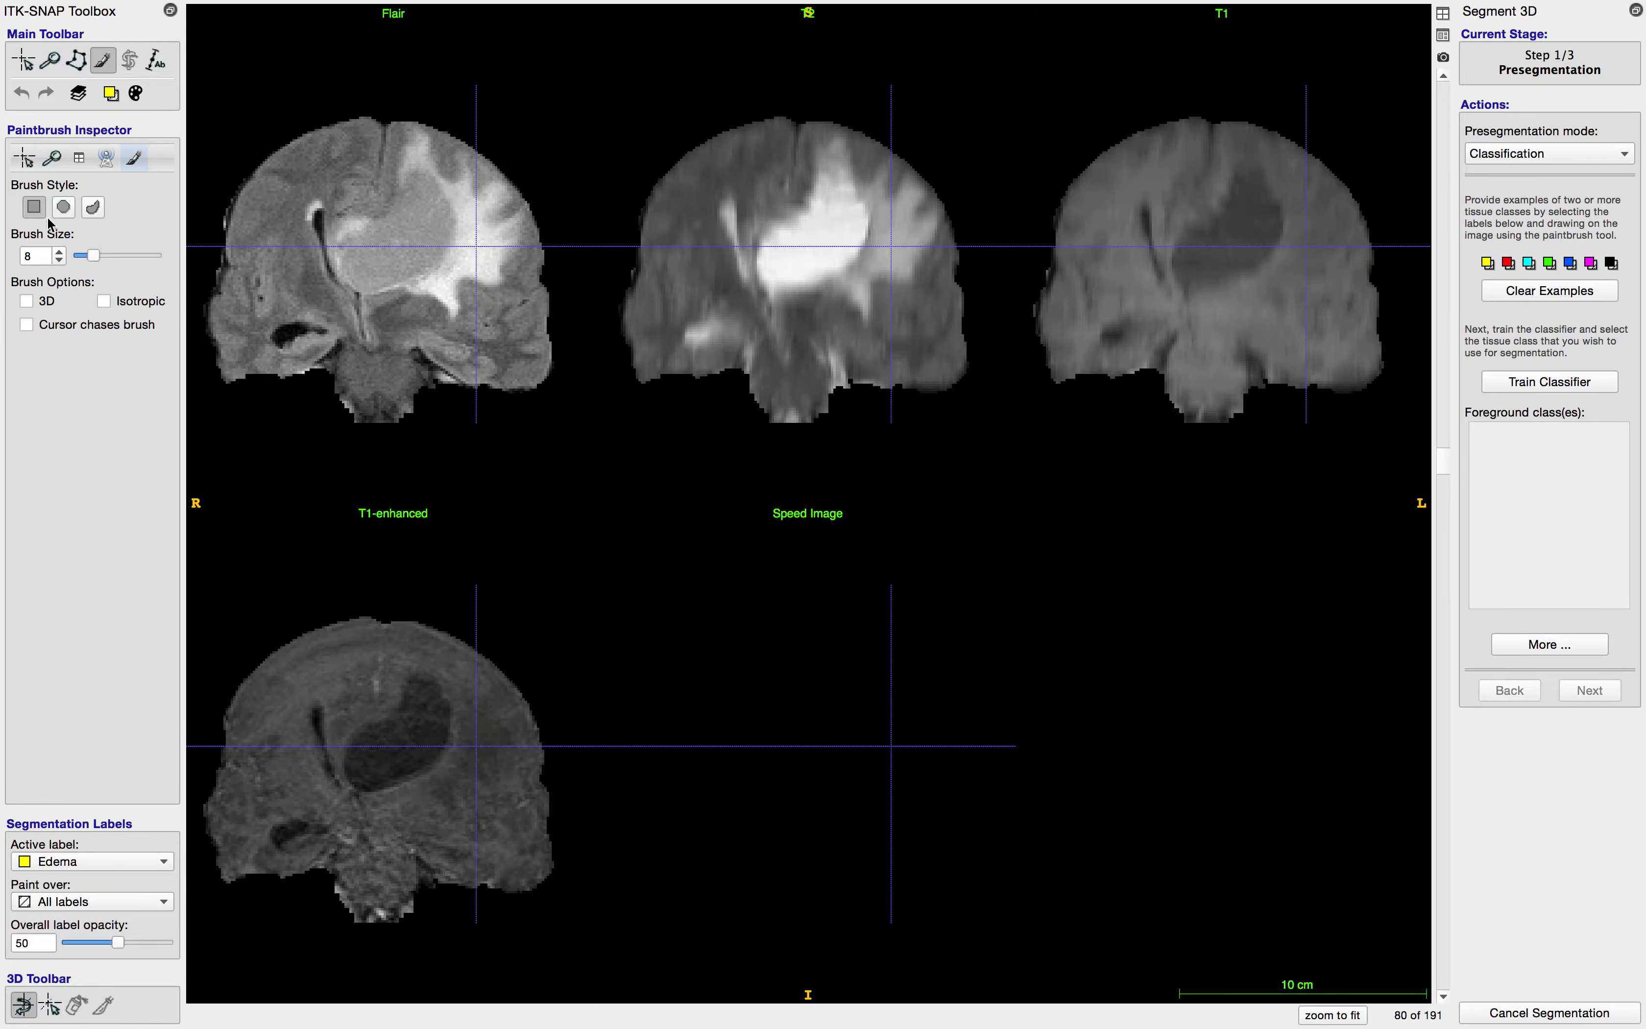
pyautogui.click(63, 207)
pyautogui.click(59, 261)
pyautogui.click(59, 260)
pyautogui.click(60, 261)
pyautogui.click(60, 261)
pyautogui.click(59, 261)
pyautogui.click(60, 261)
pyautogui.press('.')
pyautogui.press(',')
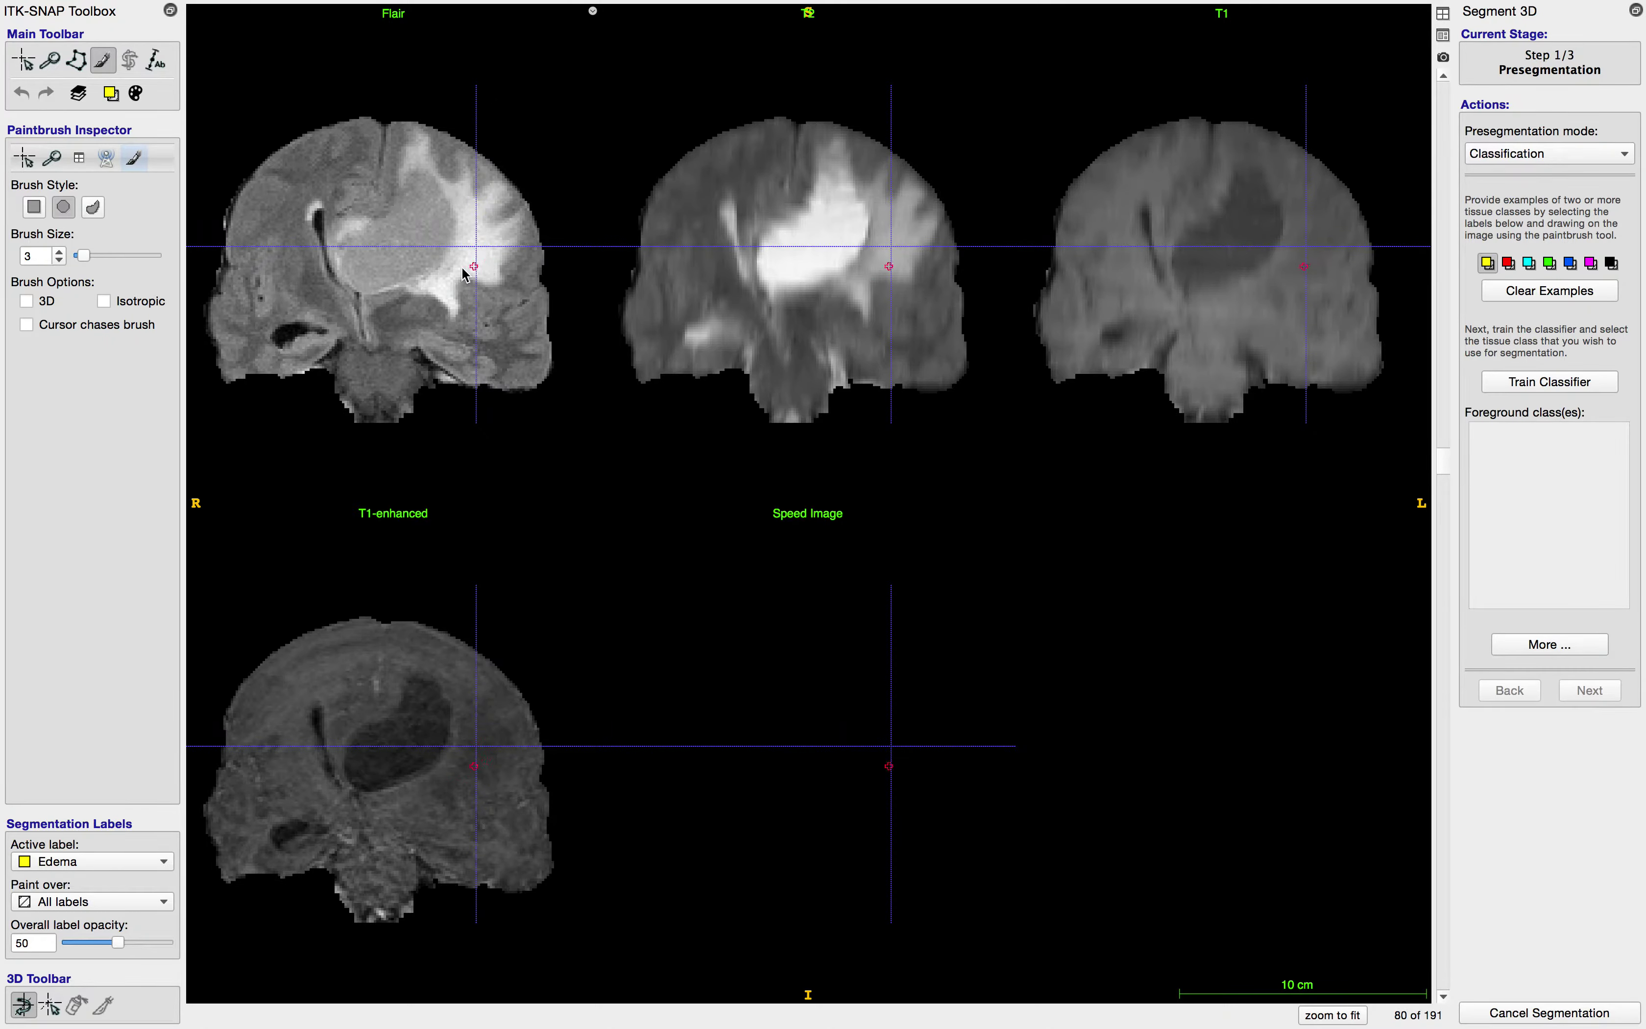
# Step: Paint three Edema example strokes on the bright region in the Flair view
pyautogui.moveTo(454, 309)
pyautogui.mouseDown()
pyautogui.moveTo(466, 266)
pyautogui.moveTo(489, 276)
pyautogui.moveTo(487, 248)
pyautogui.moveTo(511, 239)
pyautogui.moveTo(490, 232)
pyautogui.moveTo(518, 217)
pyautogui.moveTo(478, 228)
pyautogui.moveTo(497, 183)
pyautogui.moveTo(479, 204)
pyautogui.moveTo(460, 185)
pyautogui.moveTo(470, 166)
pyautogui.moveTo(422, 143)
pyautogui.mouseUp()
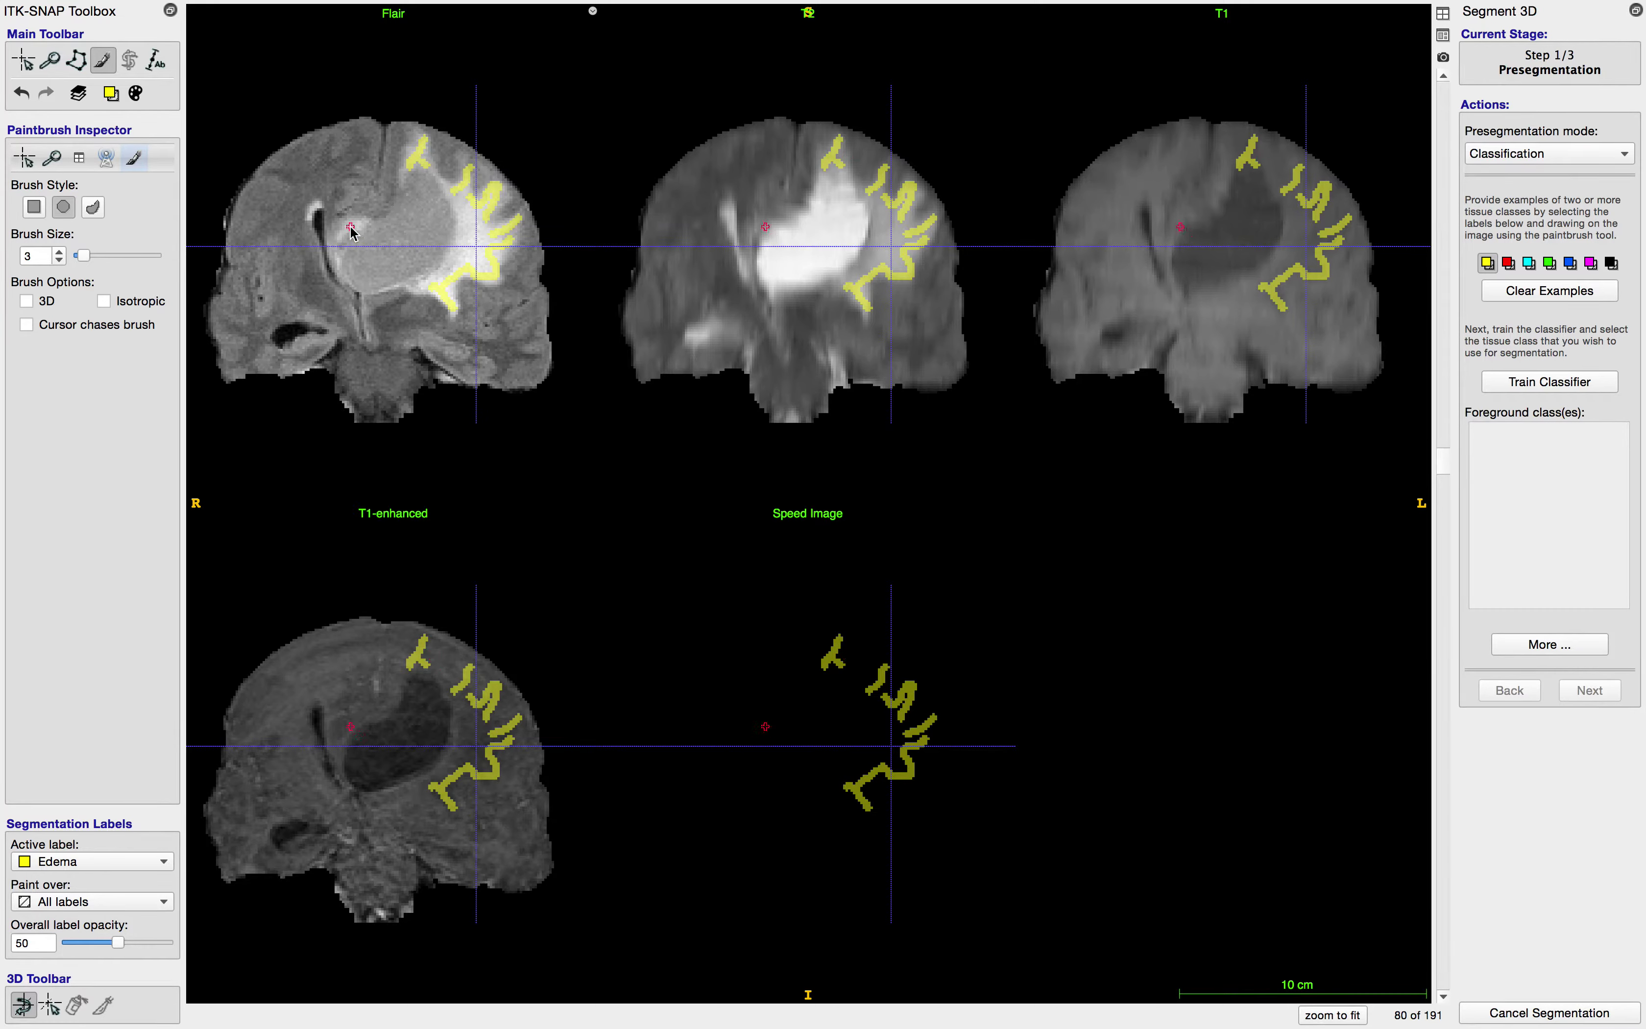
pyautogui.moveTo(359, 225); pyautogui.dragTo(340, 237)
pyautogui.moveTo(464, 218); pyautogui.dragTo(465, 252)
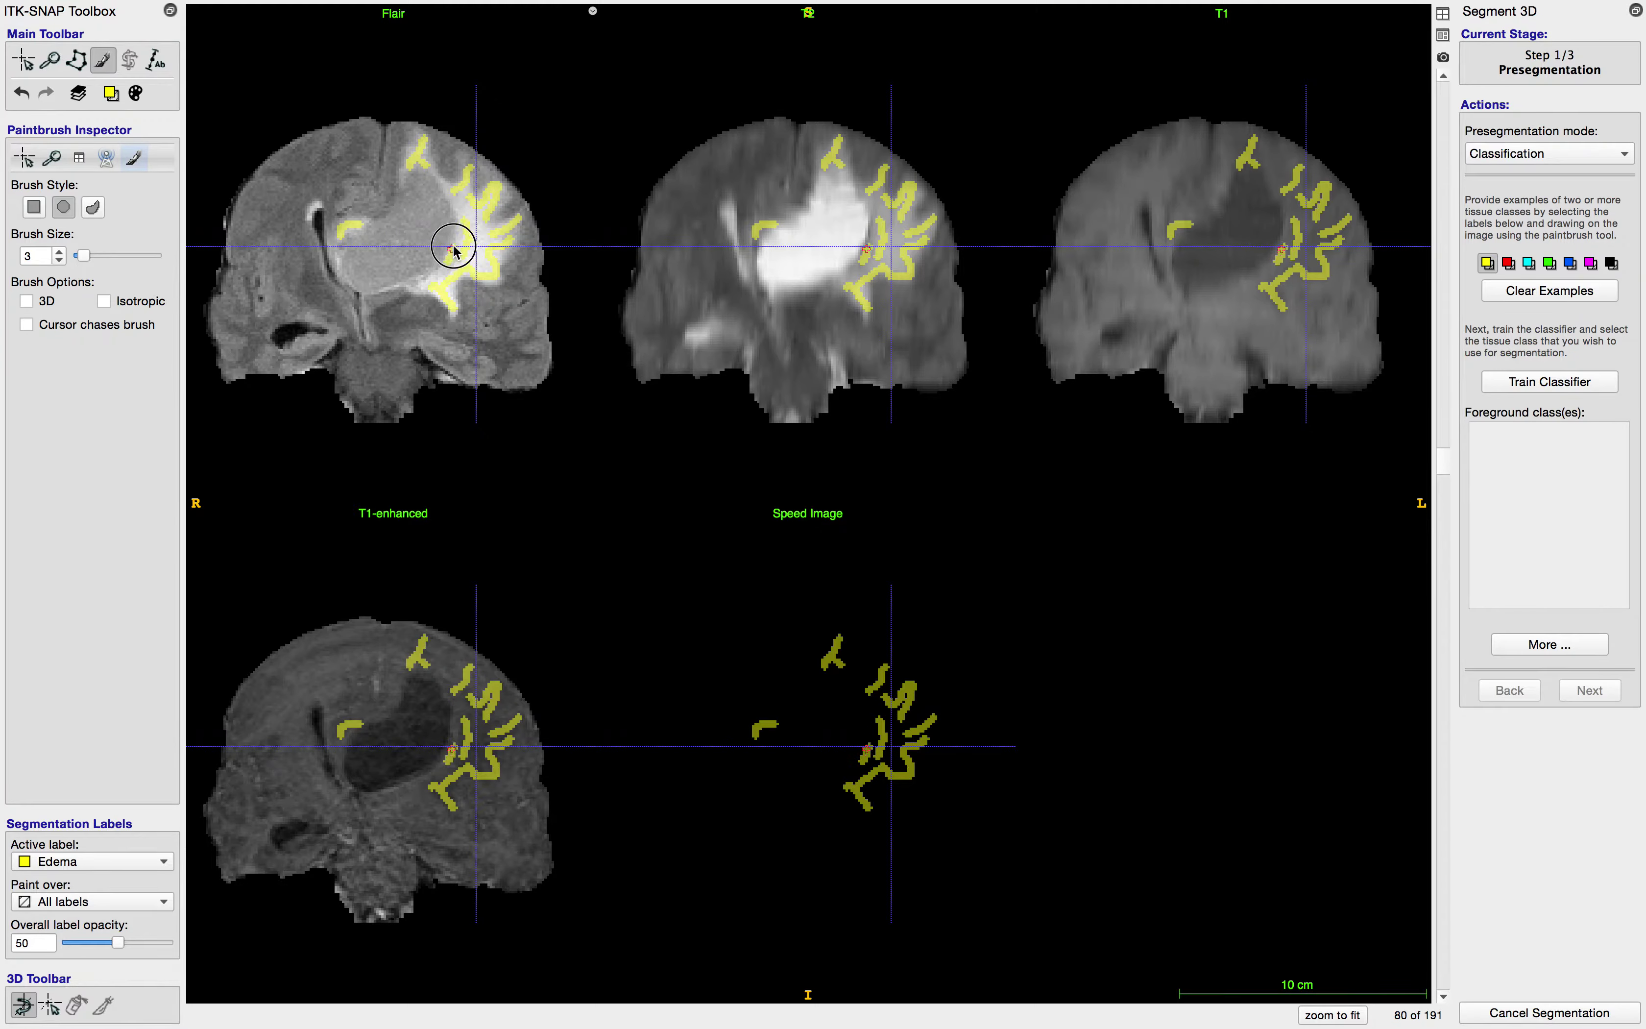
# Step: Paint an Edema stroke along the bright edema on coronal slice 60
pyautogui.scroll(-6, 478, 242)
pyautogui.scroll(-4, 480, 242)
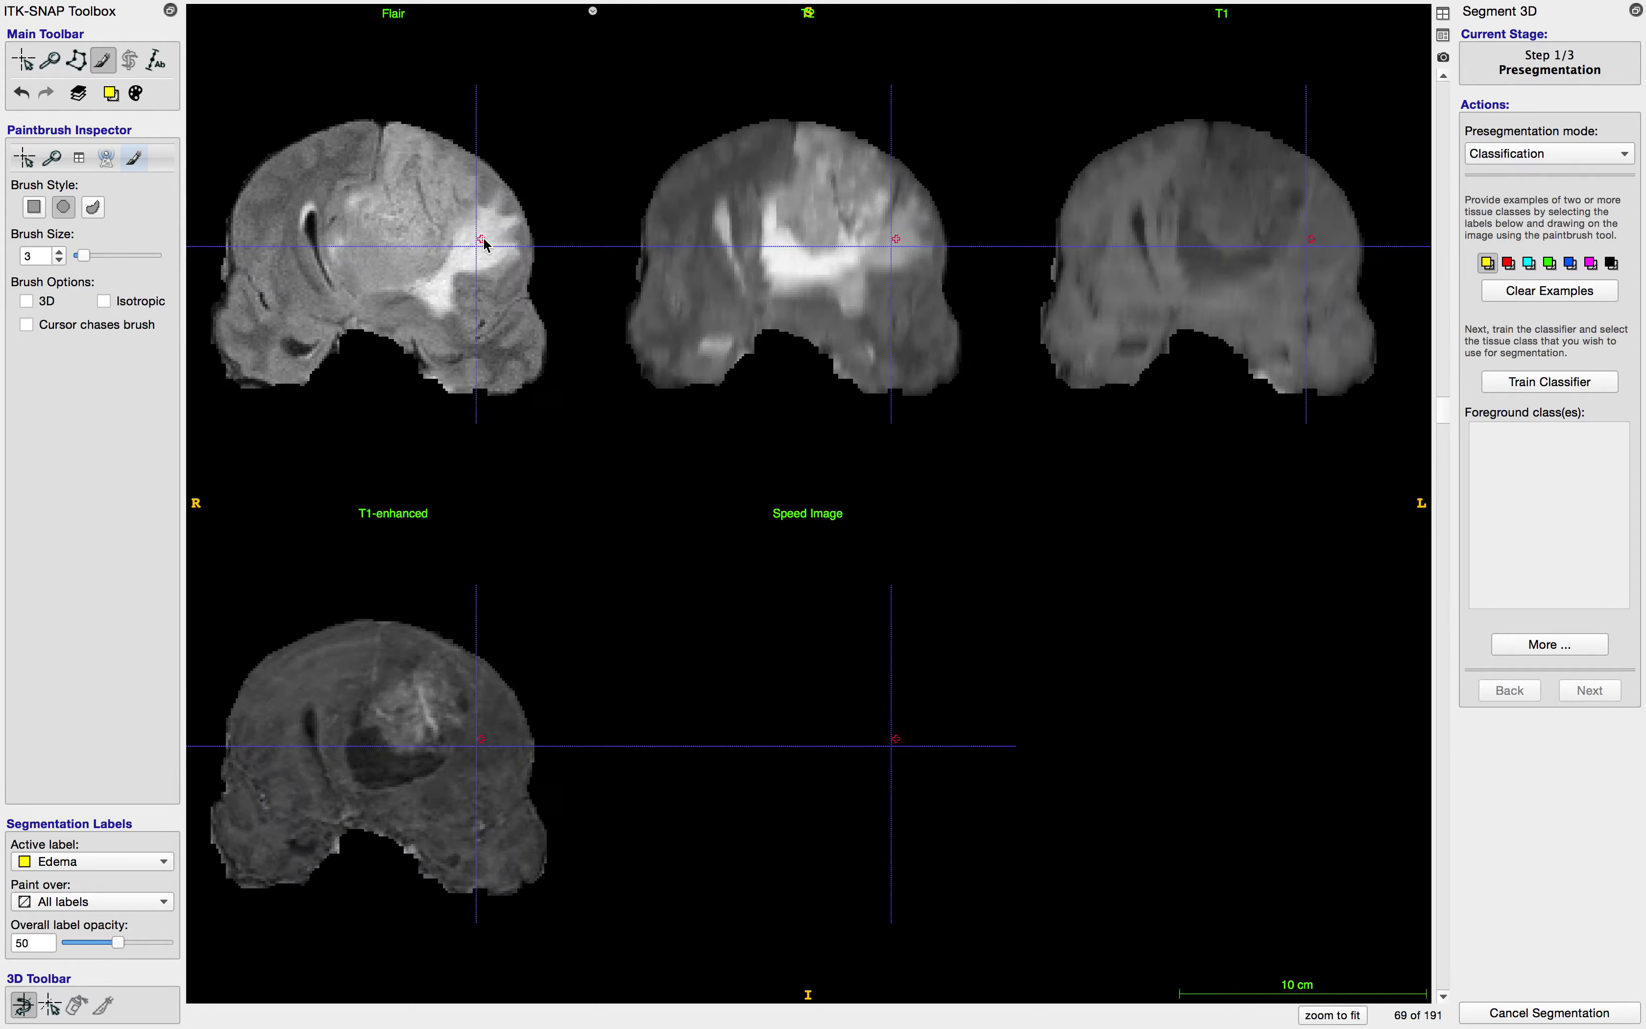
pyautogui.scroll(3, 481, 243)
pyautogui.scroll(-10, 483, 243)
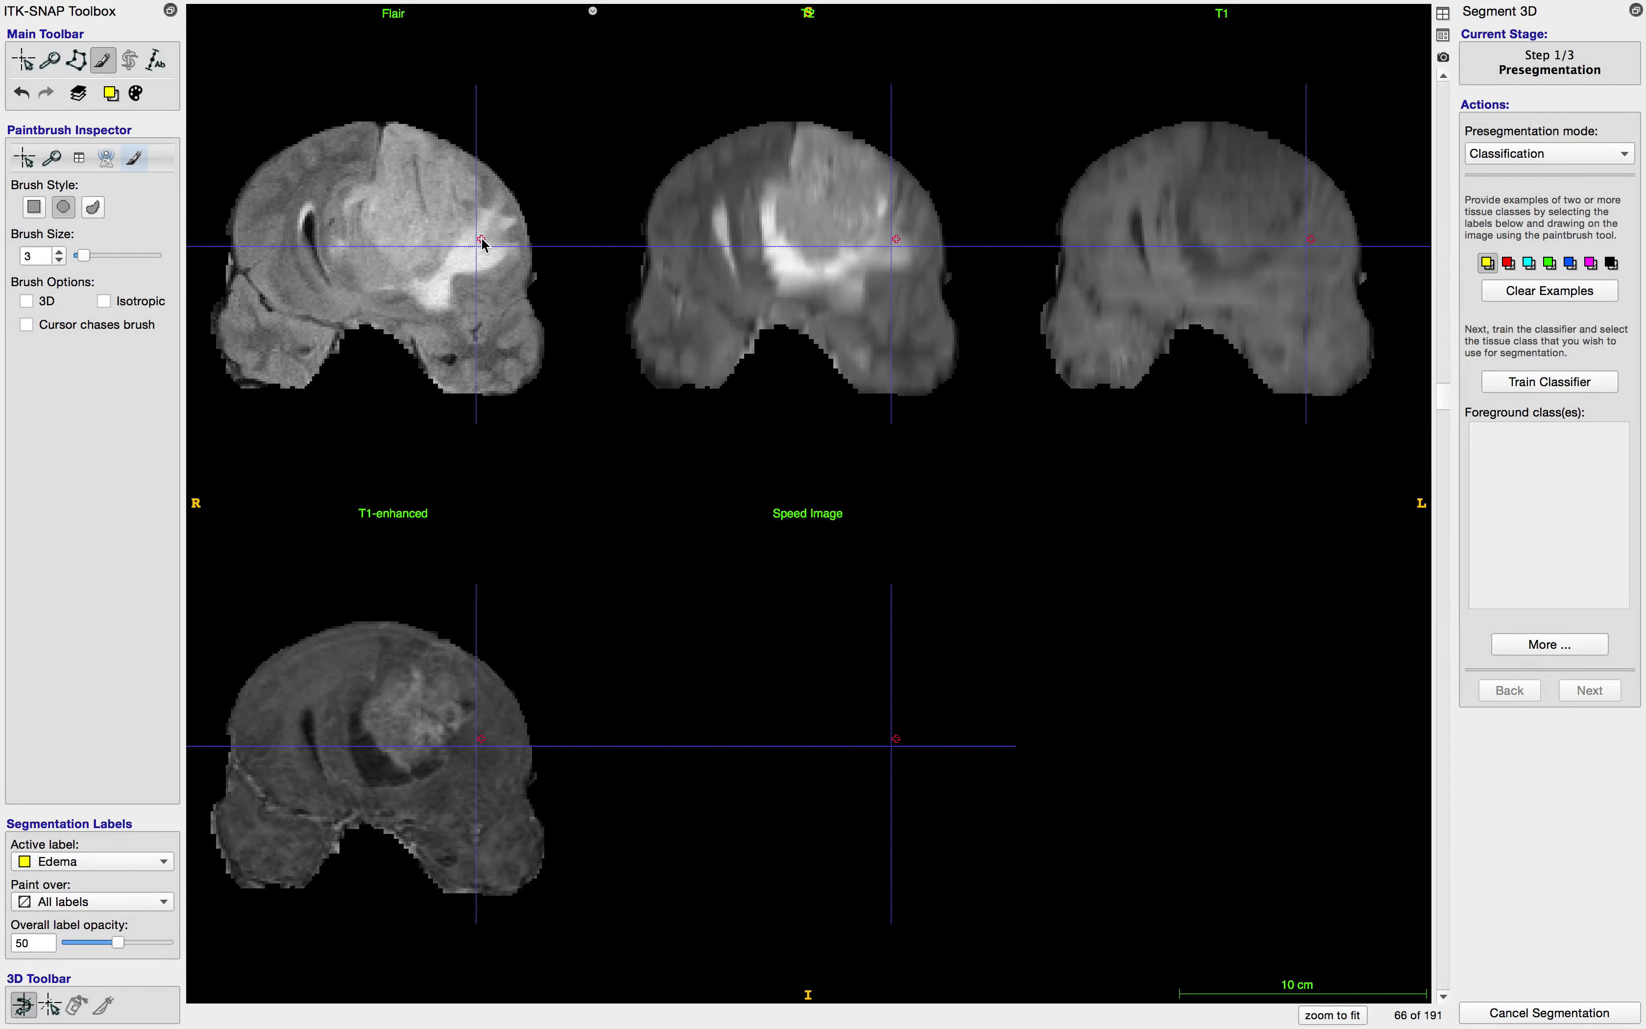
pyautogui.scroll(-3, 485, 243)
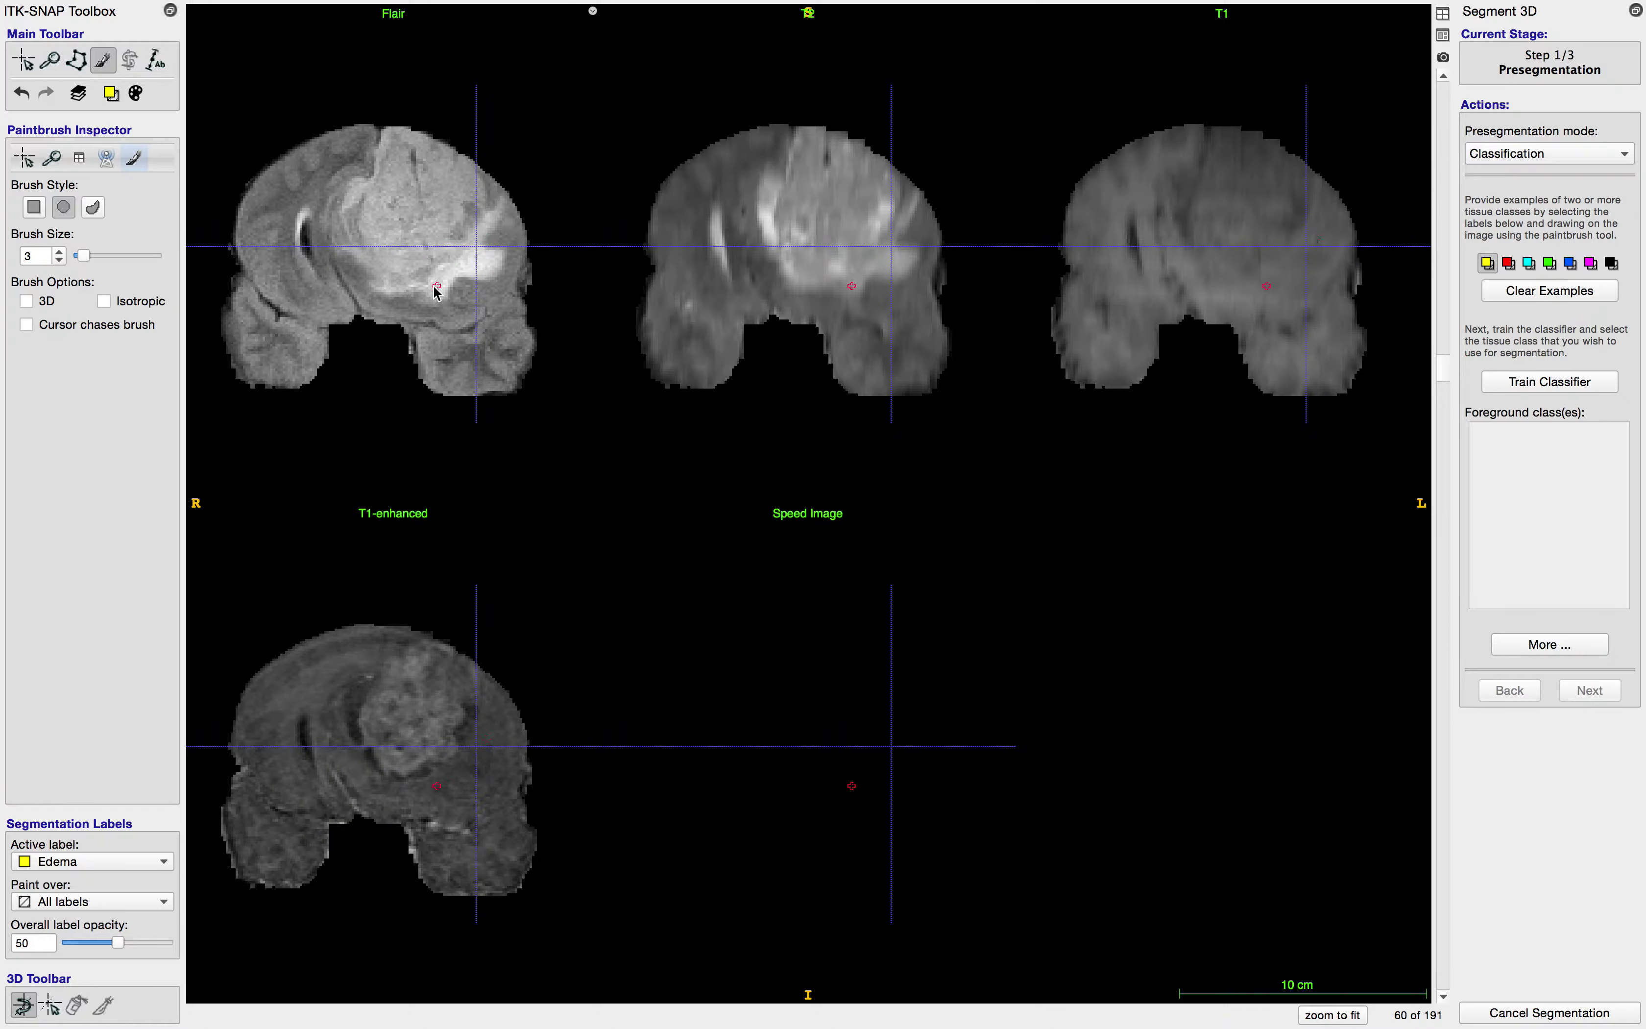
pyautogui.moveTo(437, 292)
pyautogui.mouseDown()
pyautogui.moveTo(474, 264)
pyautogui.moveTo(492, 275)
pyautogui.mouseUp()
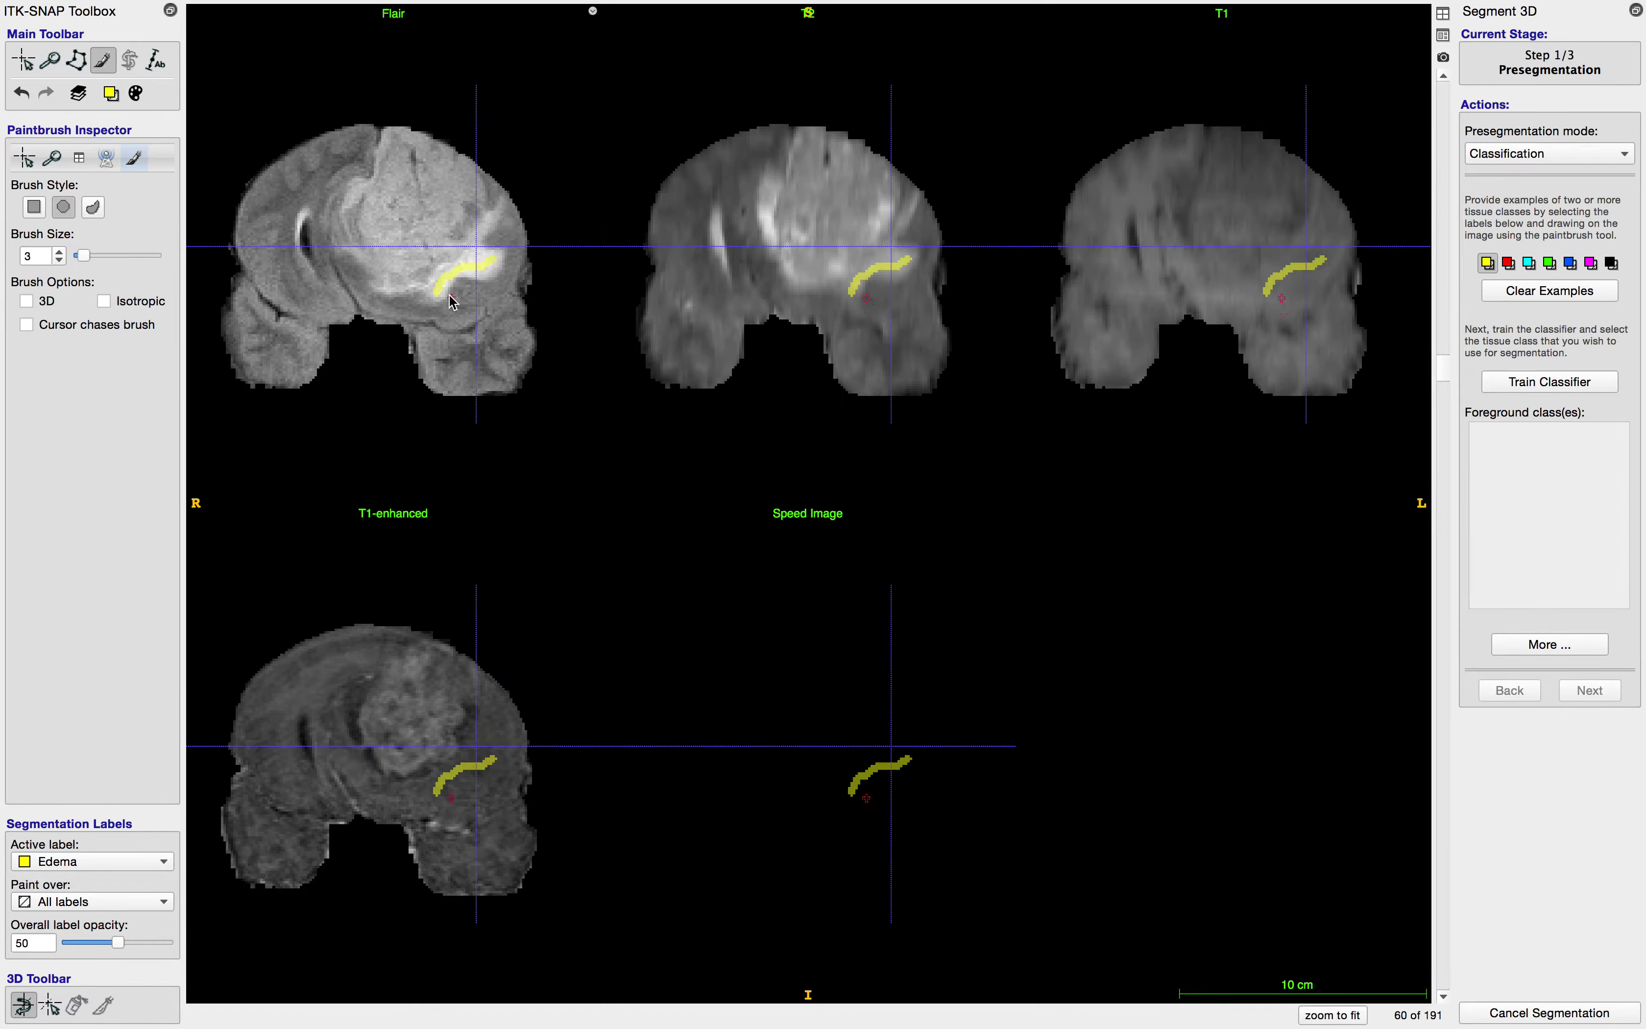
pyautogui.scroll(9, 450, 299)
pyautogui.scroll(-11, 445, 294)
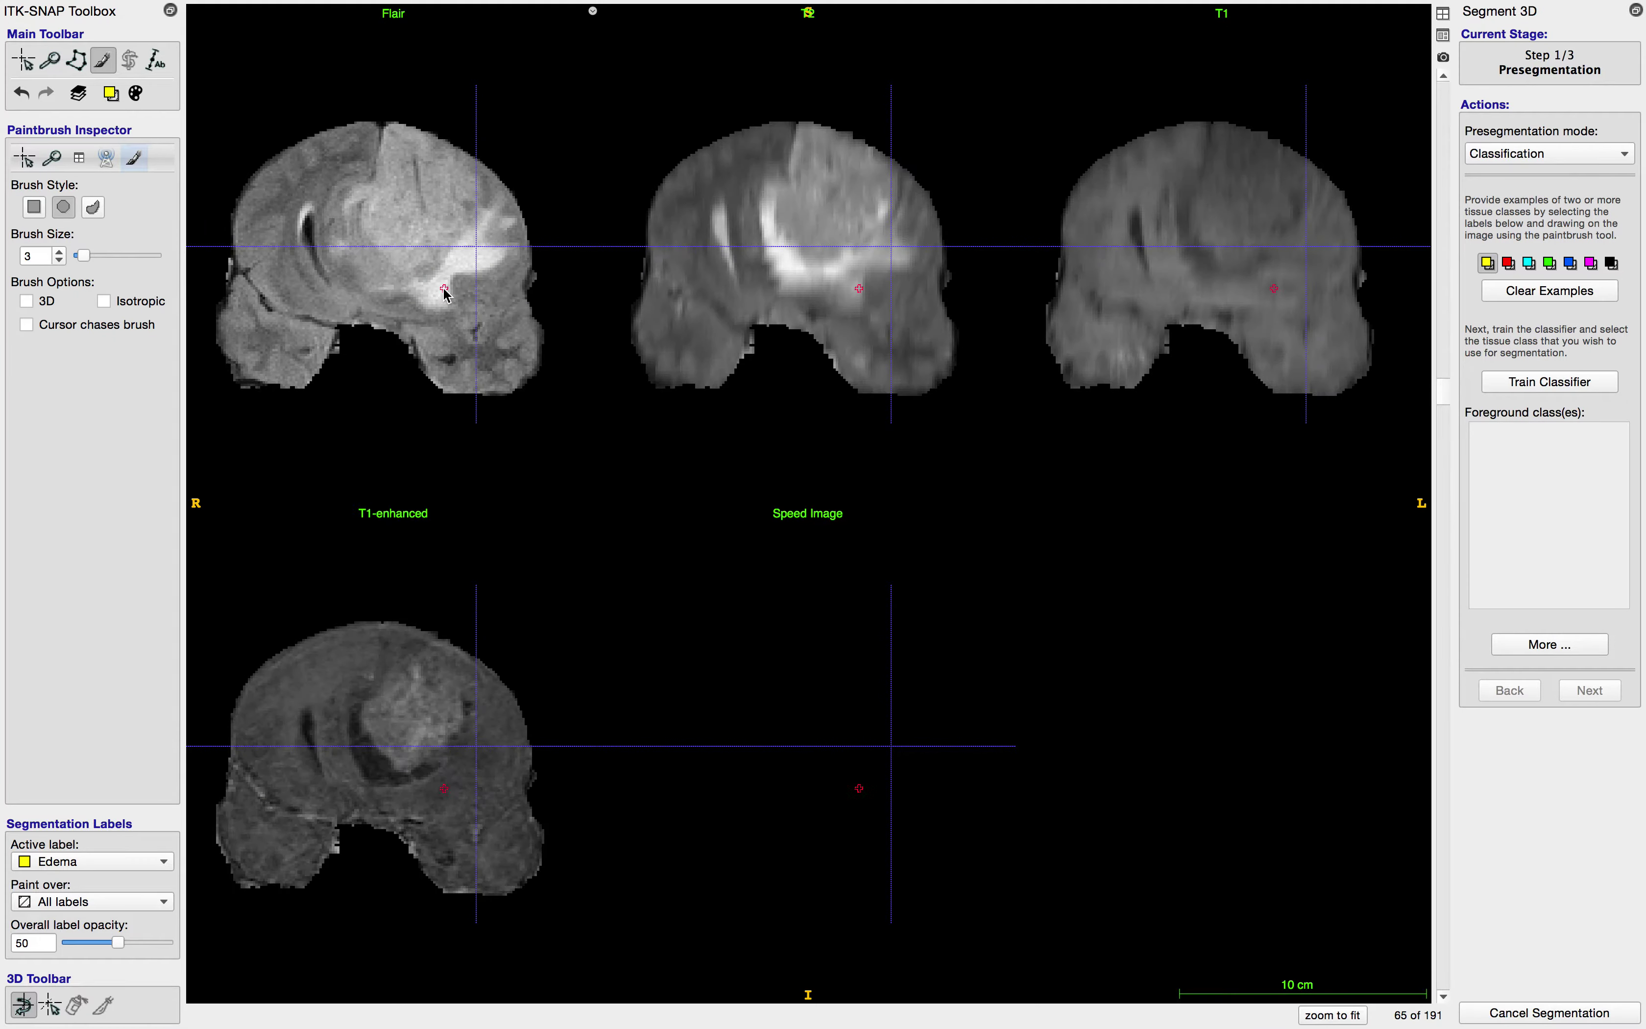
pyautogui.scroll(-4, 445, 294)
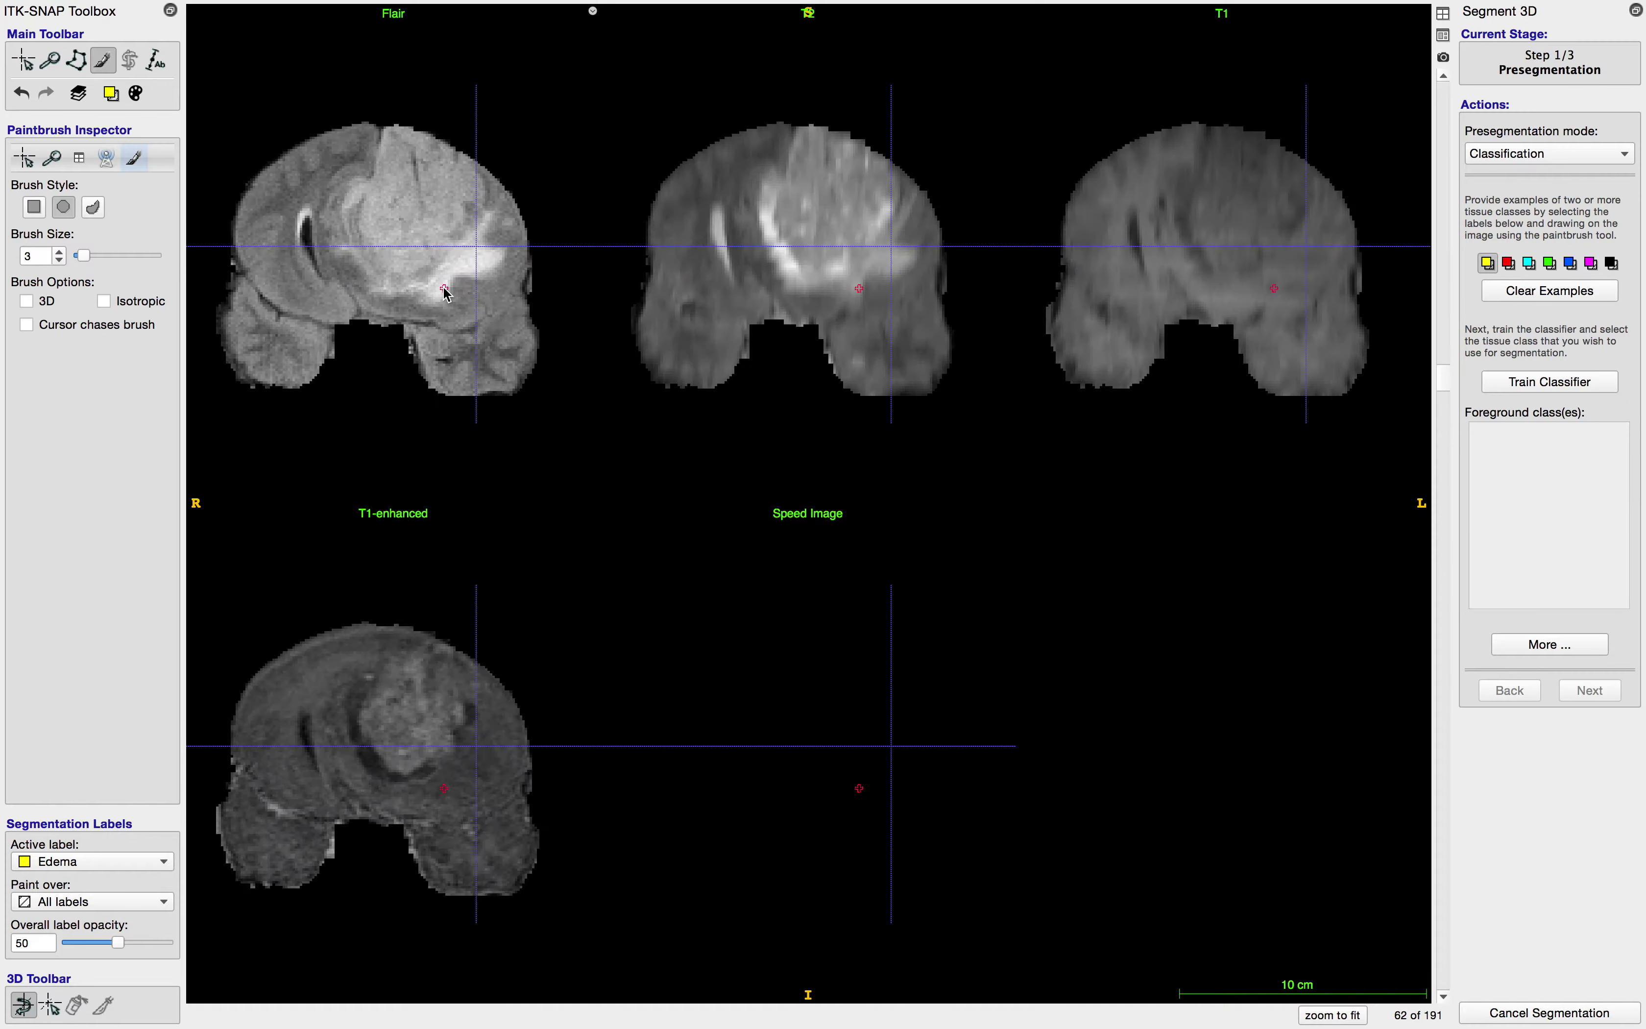
pyautogui.scroll(6, 446, 294)
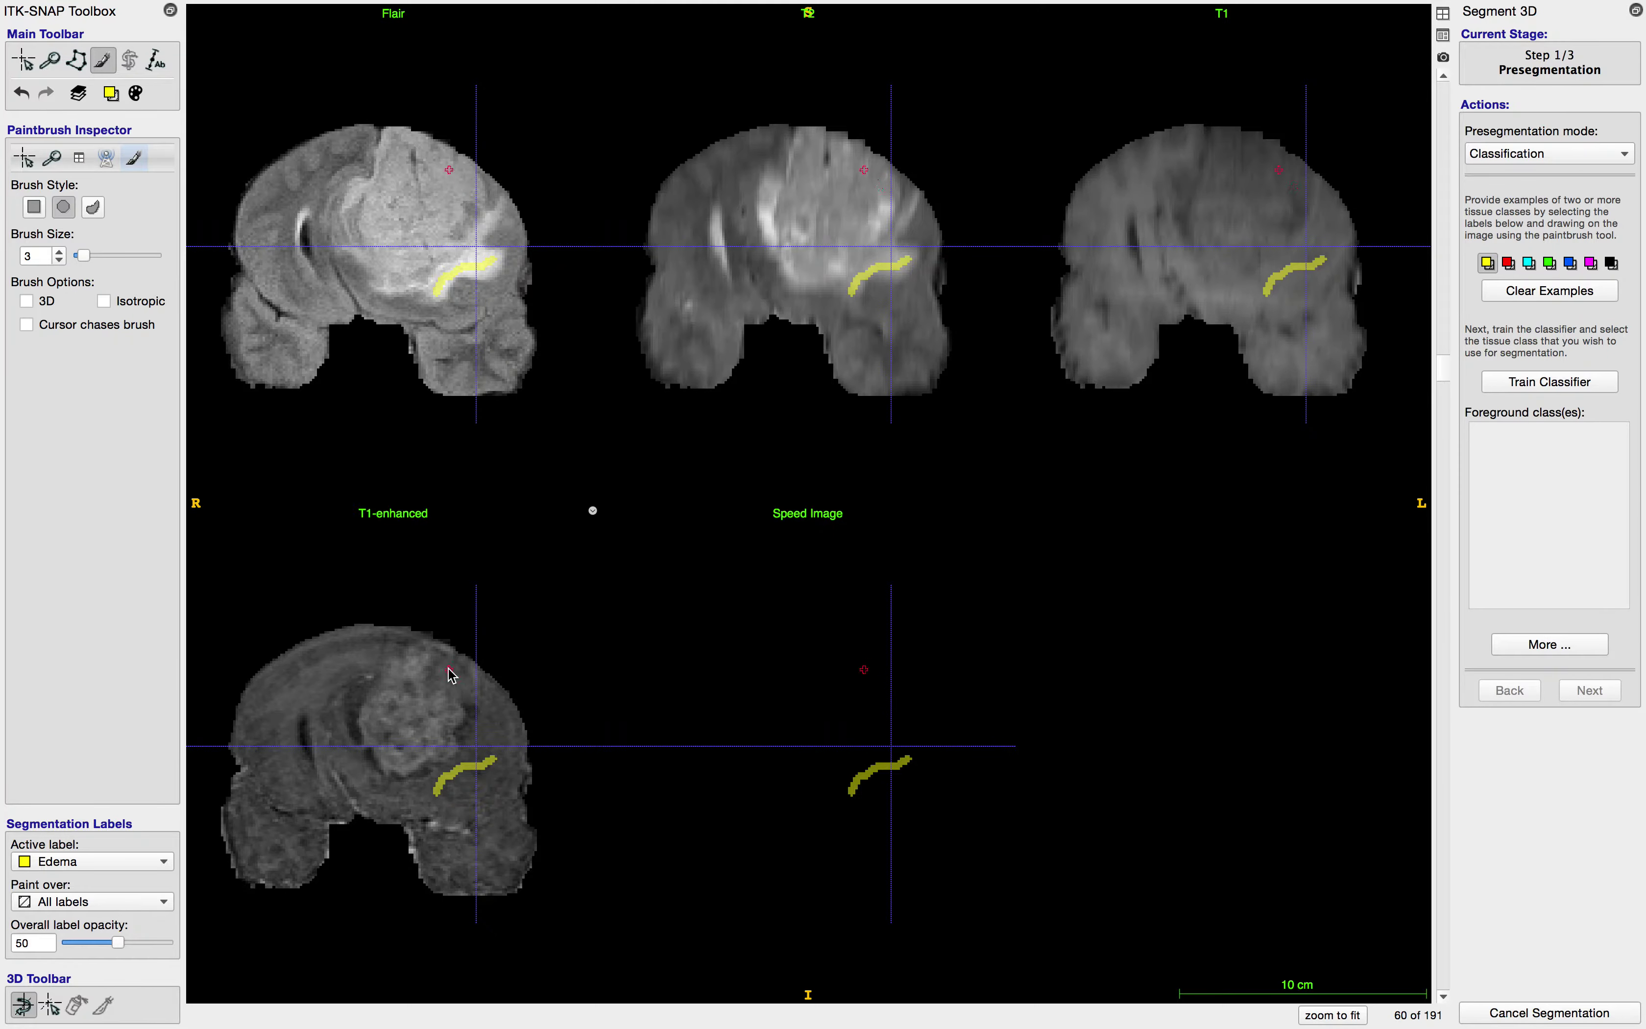
# Step: Select the red Non-enhancing tumor label and paint an example in the upper tumour on slice 60
pyautogui.click(1509, 264)
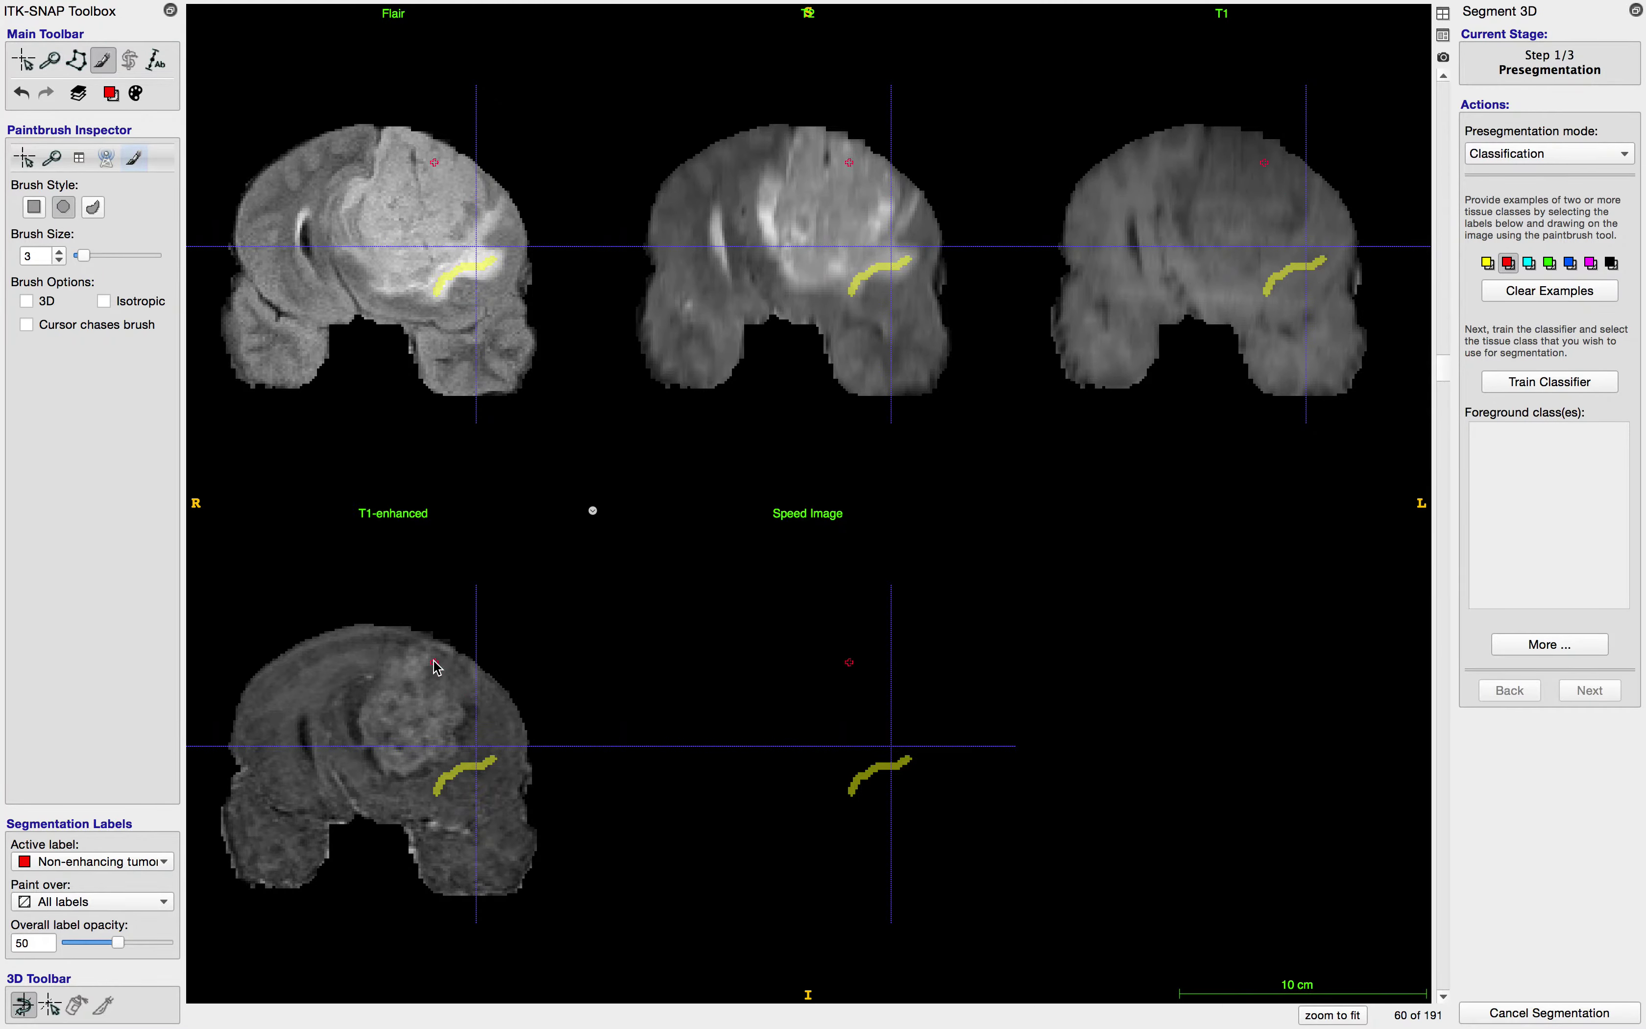
pyautogui.moveTo(440, 672)
pyautogui.mouseDown()
pyautogui.moveTo(476, 696)
pyautogui.moveTo(444, 656)
pyautogui.moveTo(438, 671)
pyautogui.mouseUp()
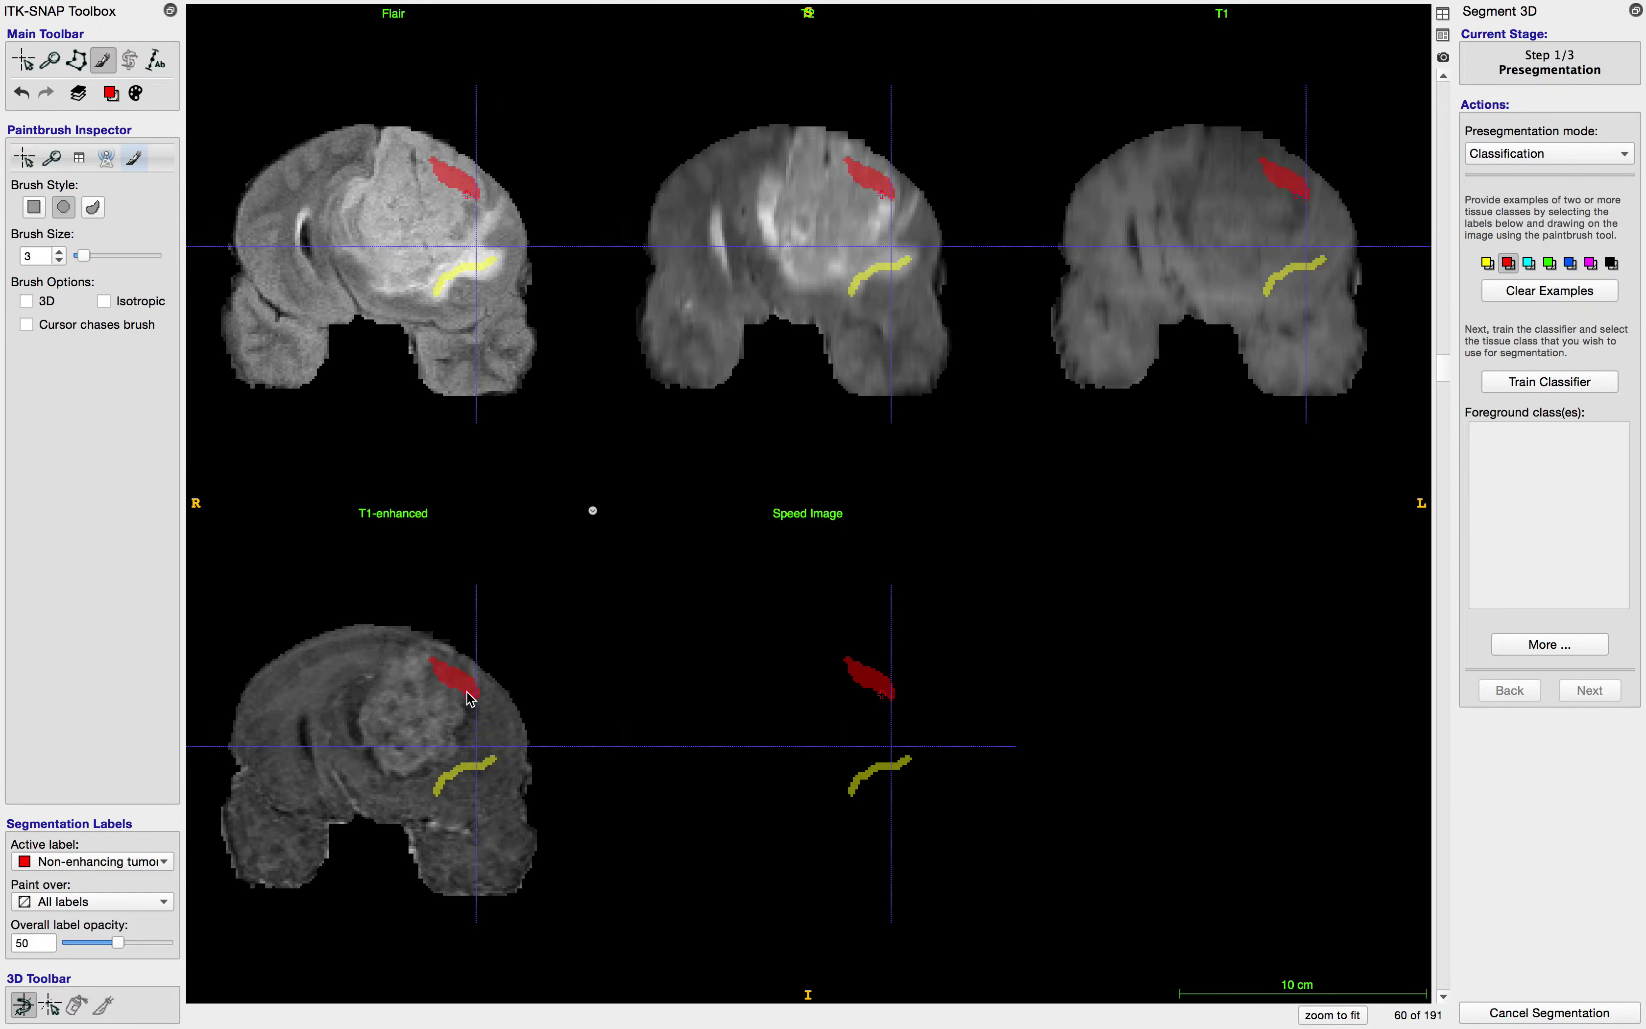
# Step: Select the cyan Enhancing tumor core label and paint a stroke on the enhancing rim
pyautogui.click(1530, 265)
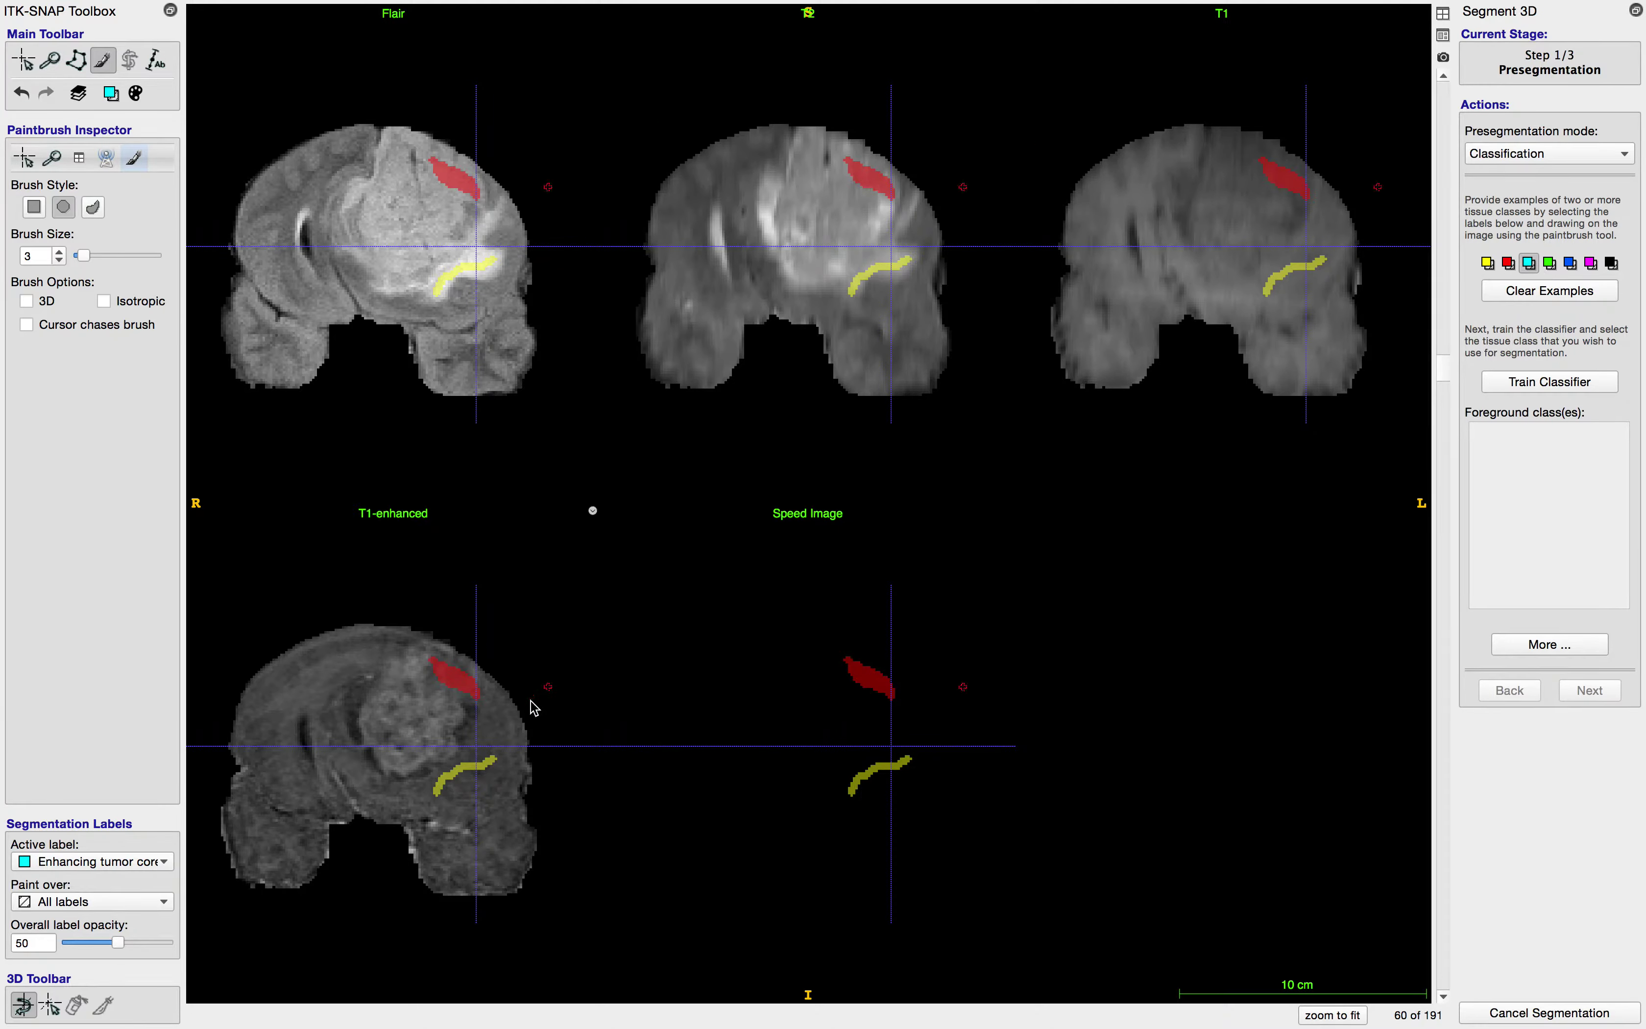
pyautogui.scroll(-5, 403, 791)
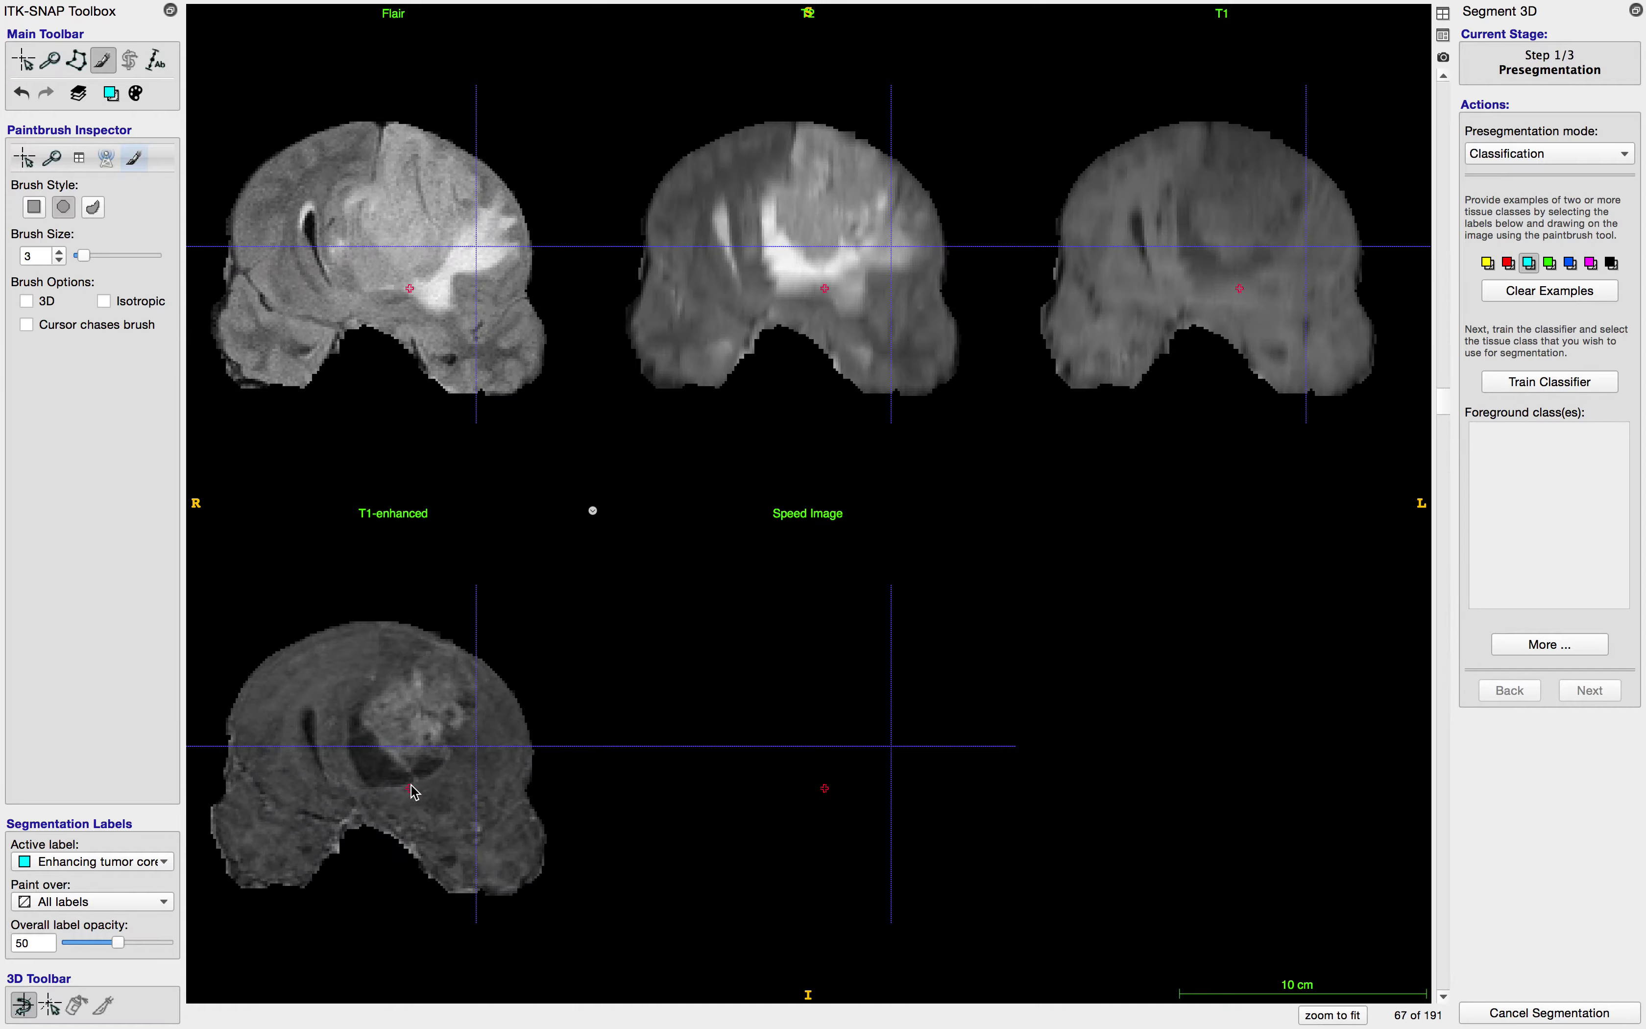
pyautogui.scroll(-3, 417, 789)
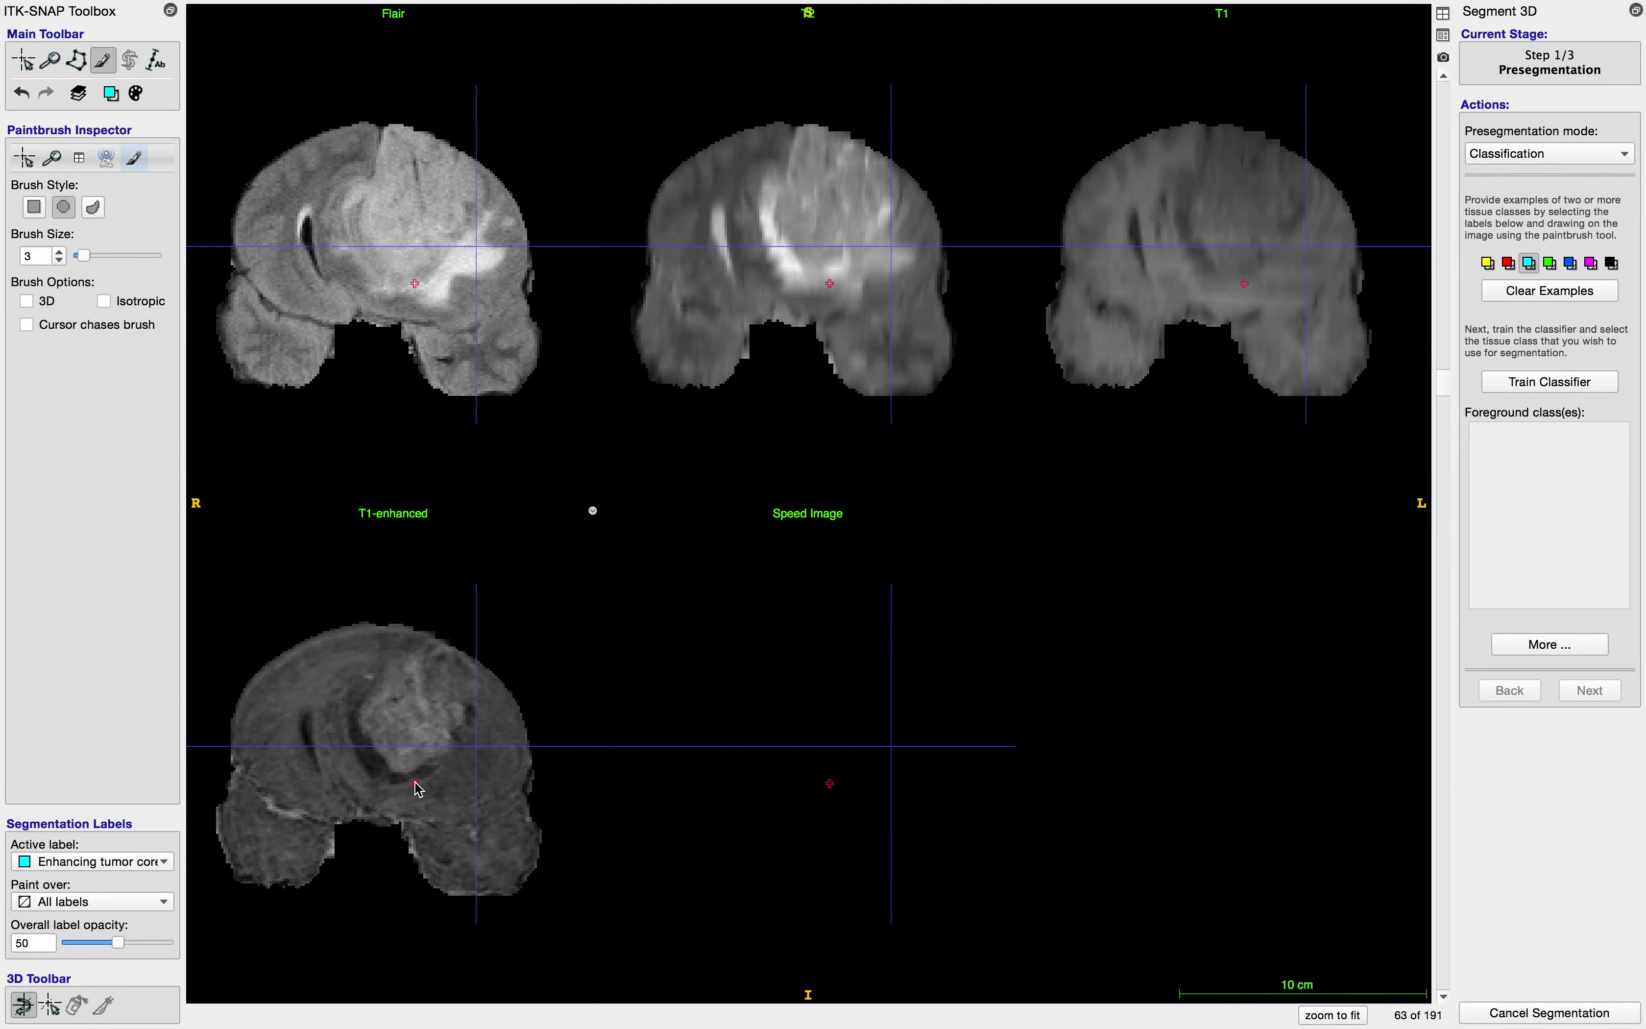
pyautogui.scroll(11, 418, 786)
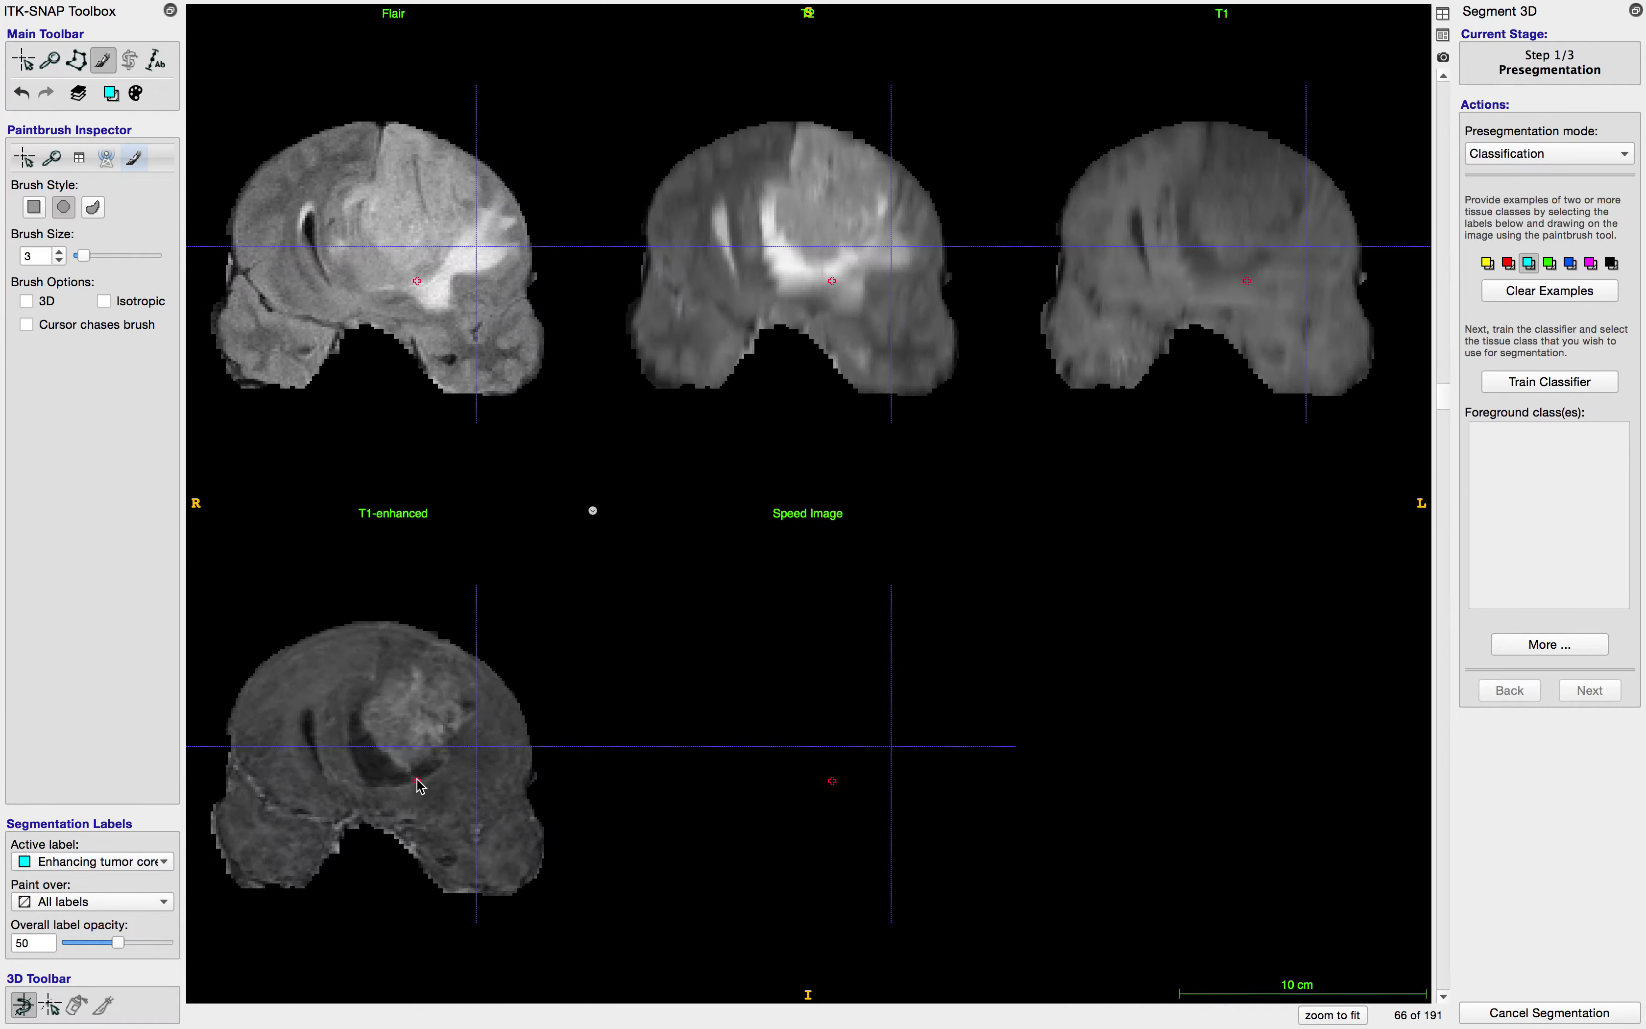
pyautogui.scroll(-5, 419, 785)
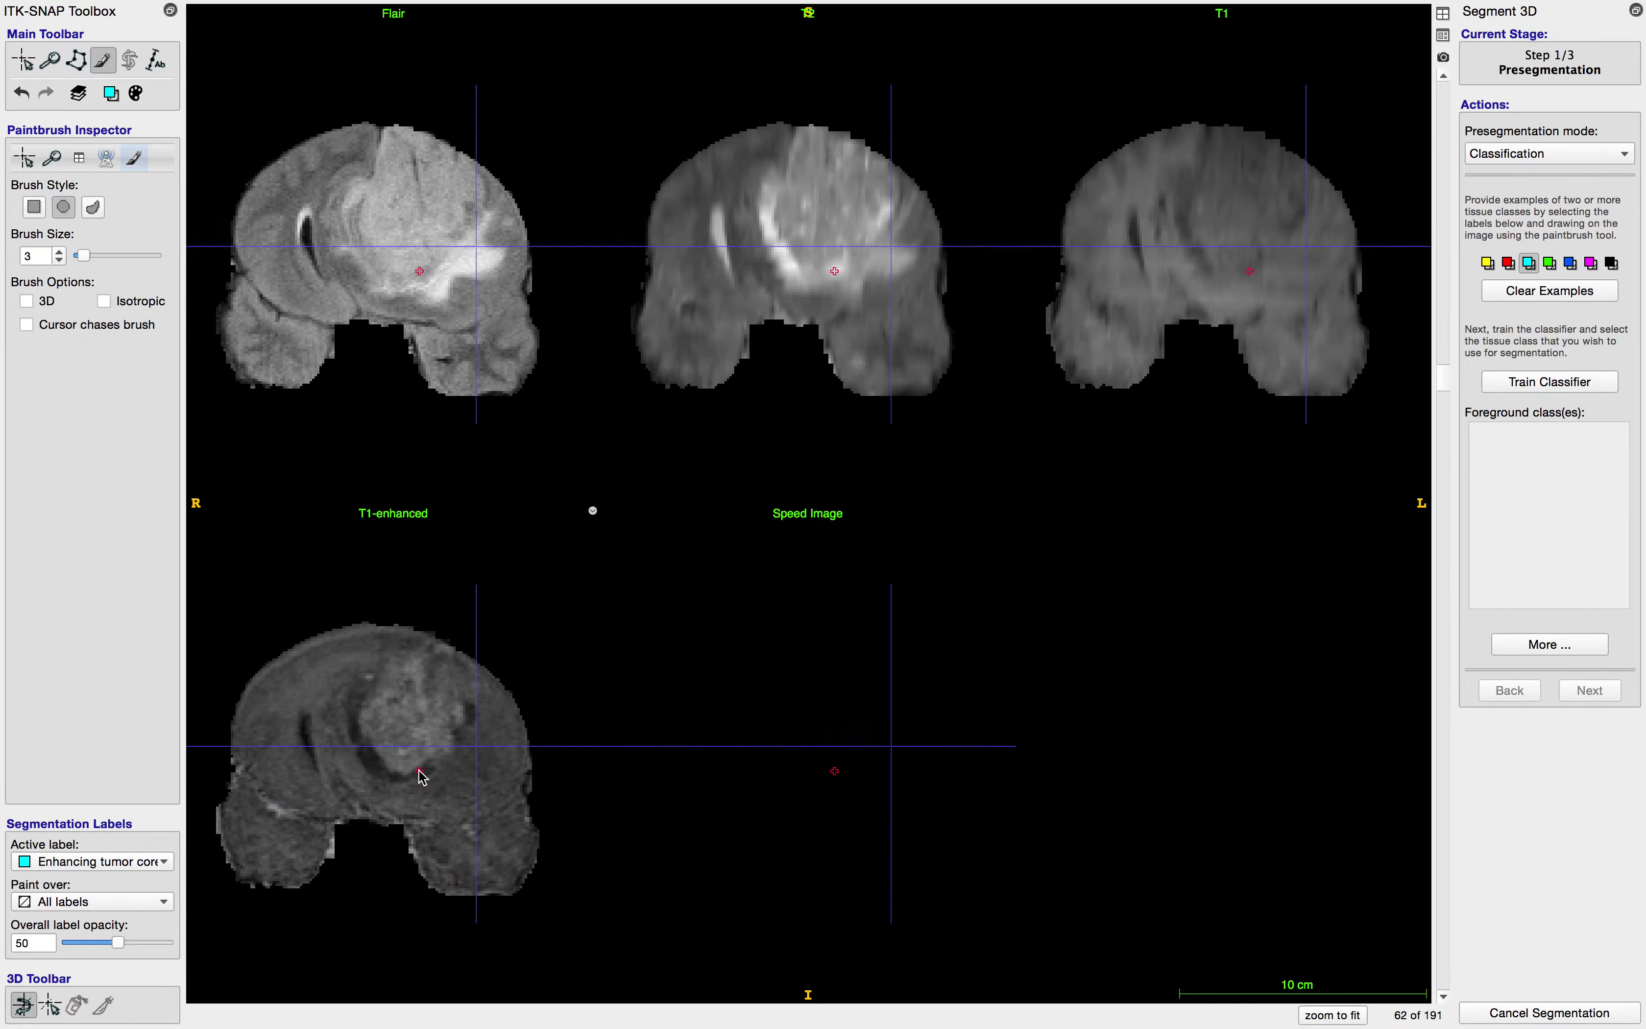
pyautogui.scroll(-1, 419, 782)
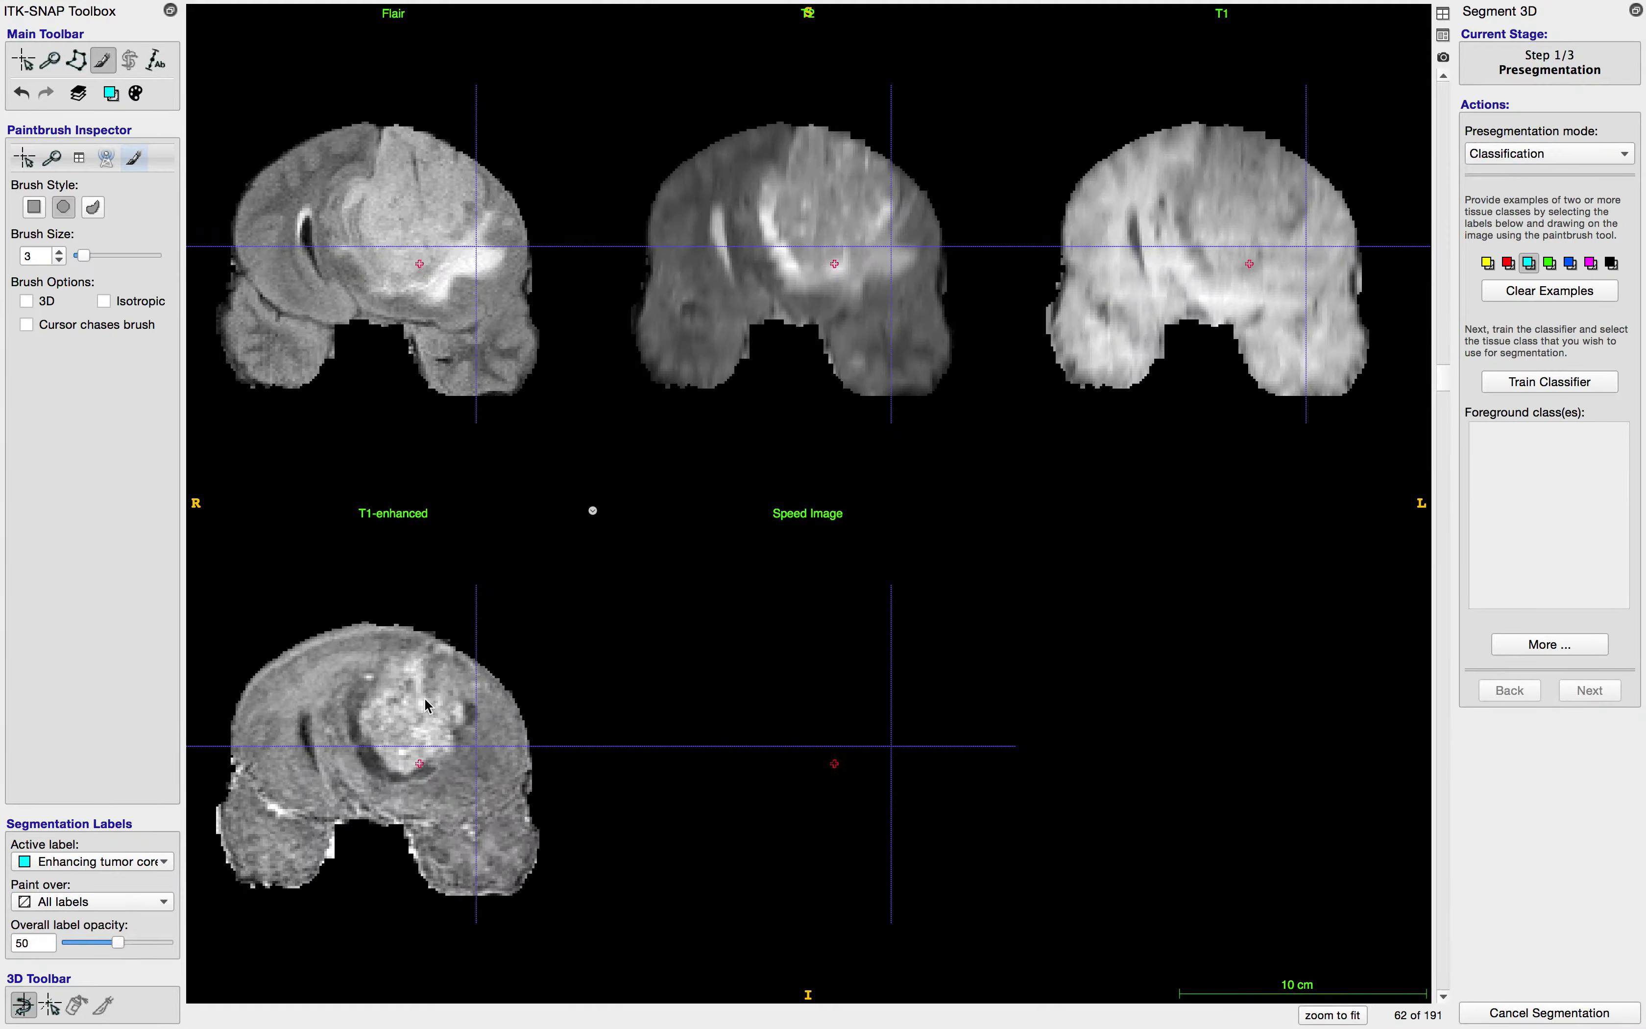
pyautogui.scroll(3, 426, 704)
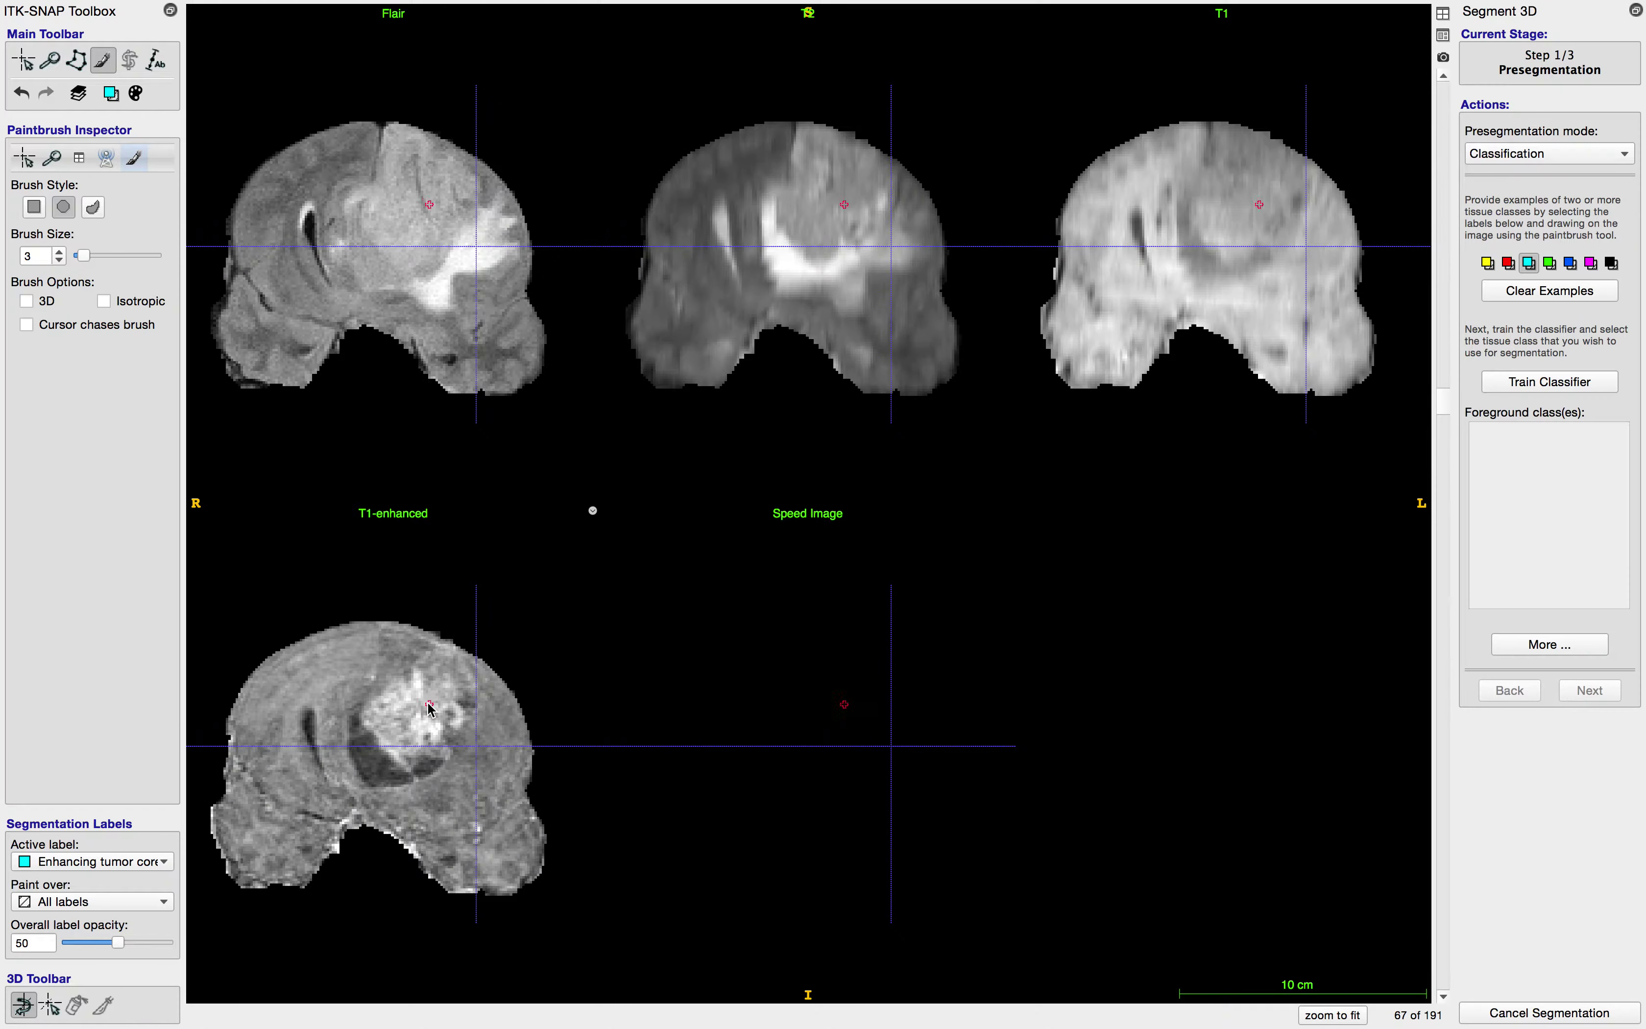
pyautogui.scroll(-2, 443, 723)
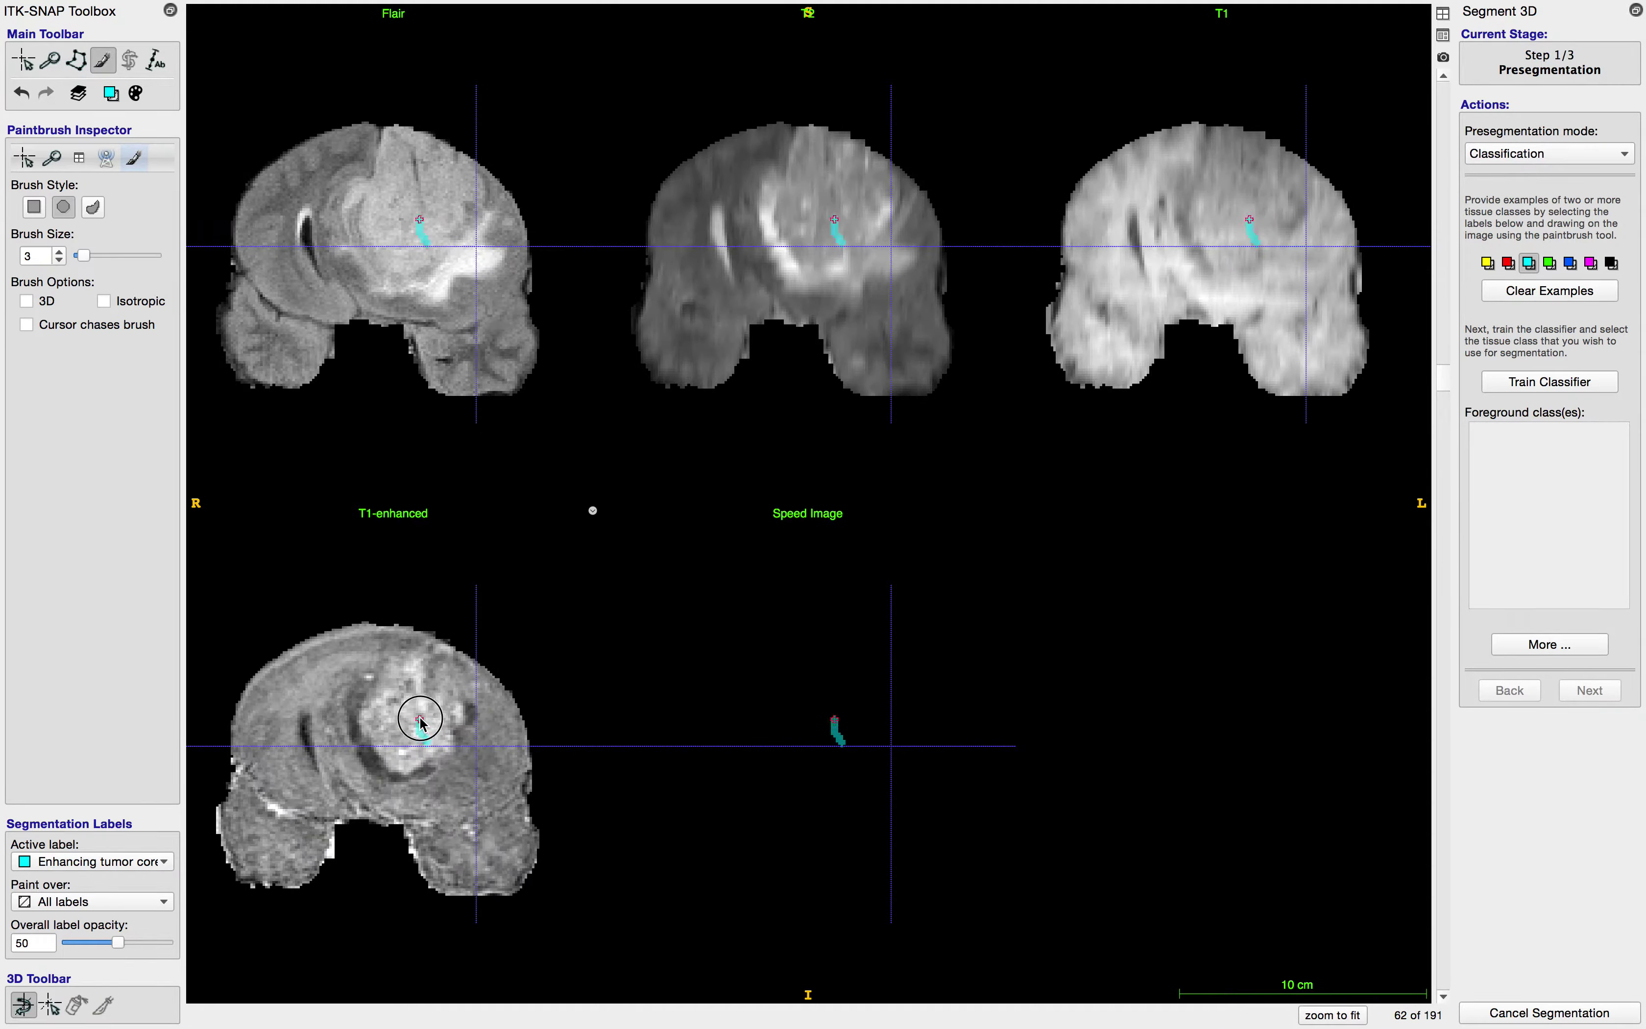
pyautogui.moveTo(421, 692)
pyautogui.mouseDown()
pyautogui.moveTo(371, 710)
pyautogui.moveTo(389, 689)
pyautogui.moveTo(365, 718)
pyautogui.moveTo(445, 744)
pyautogui.mouseUp()
# Step: Add more Enhancing tumor core strokes up to slice 73, then make Necrosis the active label
pyautogui.scroll(1, 426, 724)
pyautogui.scroll(4, 425, 724)
pyautogui.moveTo(420, 677)
pyautogui.mouseDown()
pyautogui.moveTo(390, 710)
pyautogui.moveTo(438, 733)
pyautogui.moveTo(454, 721)
pyautogui.moveTo(444, 702)
pyautogui.mouseUp()
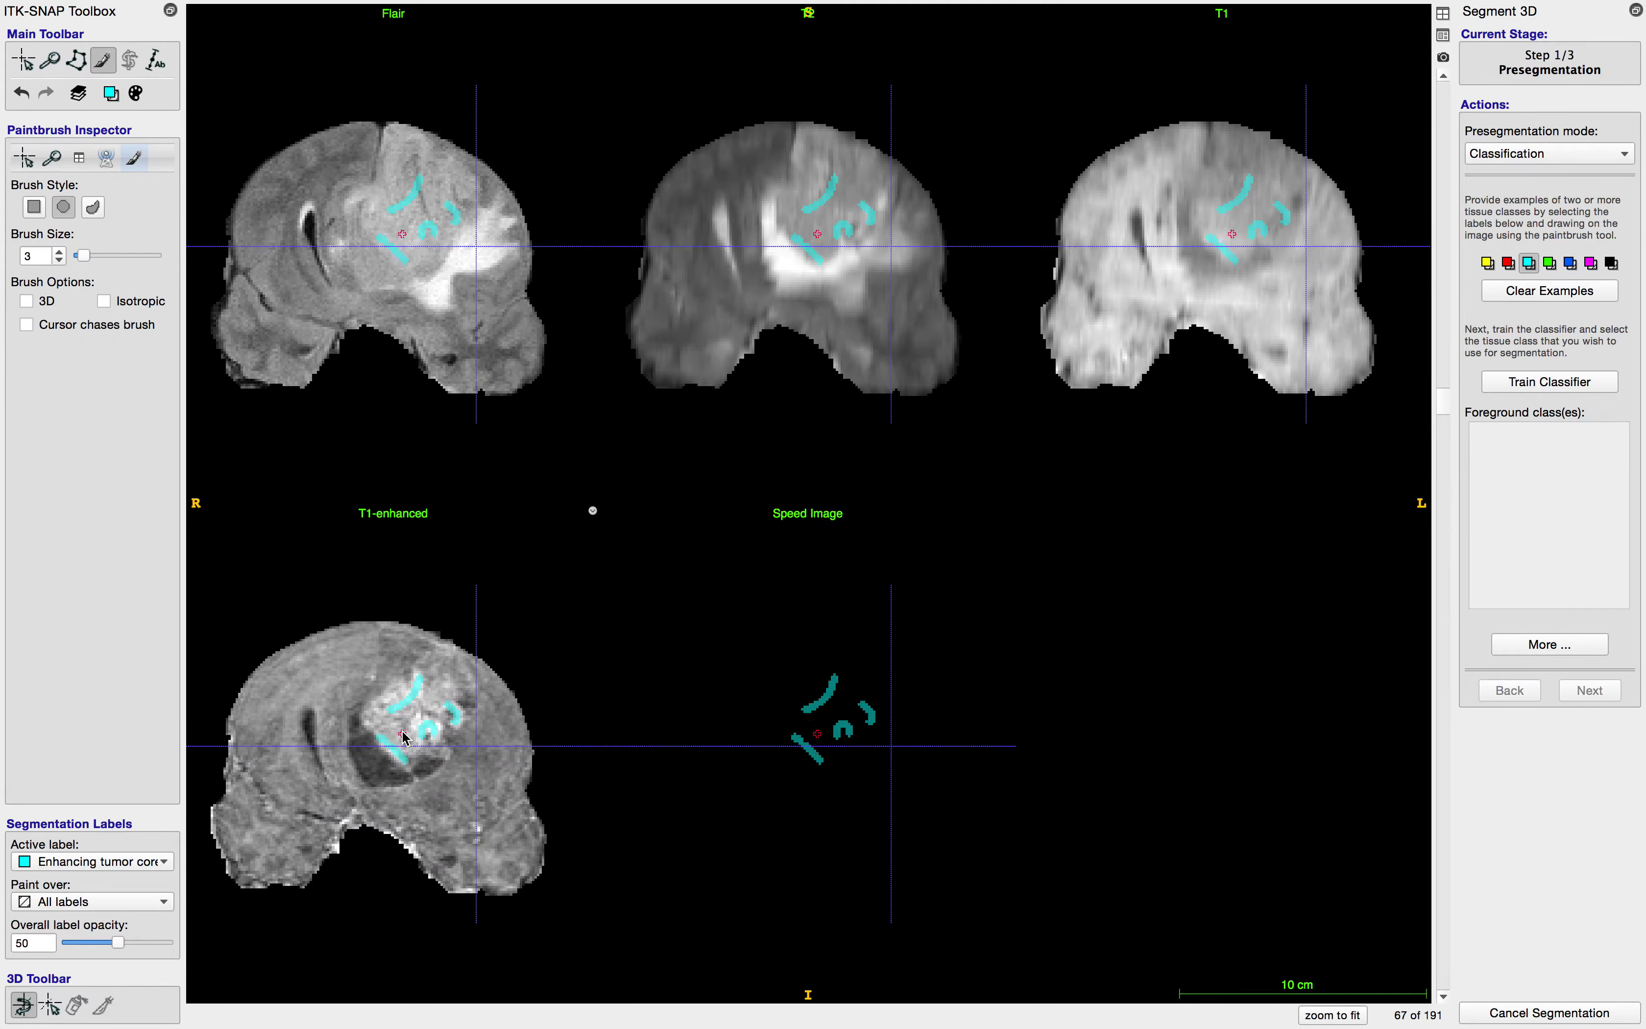
pyautogui.scroll(5, 401, 738)
pyautogui.scroll(1, 401, 735)
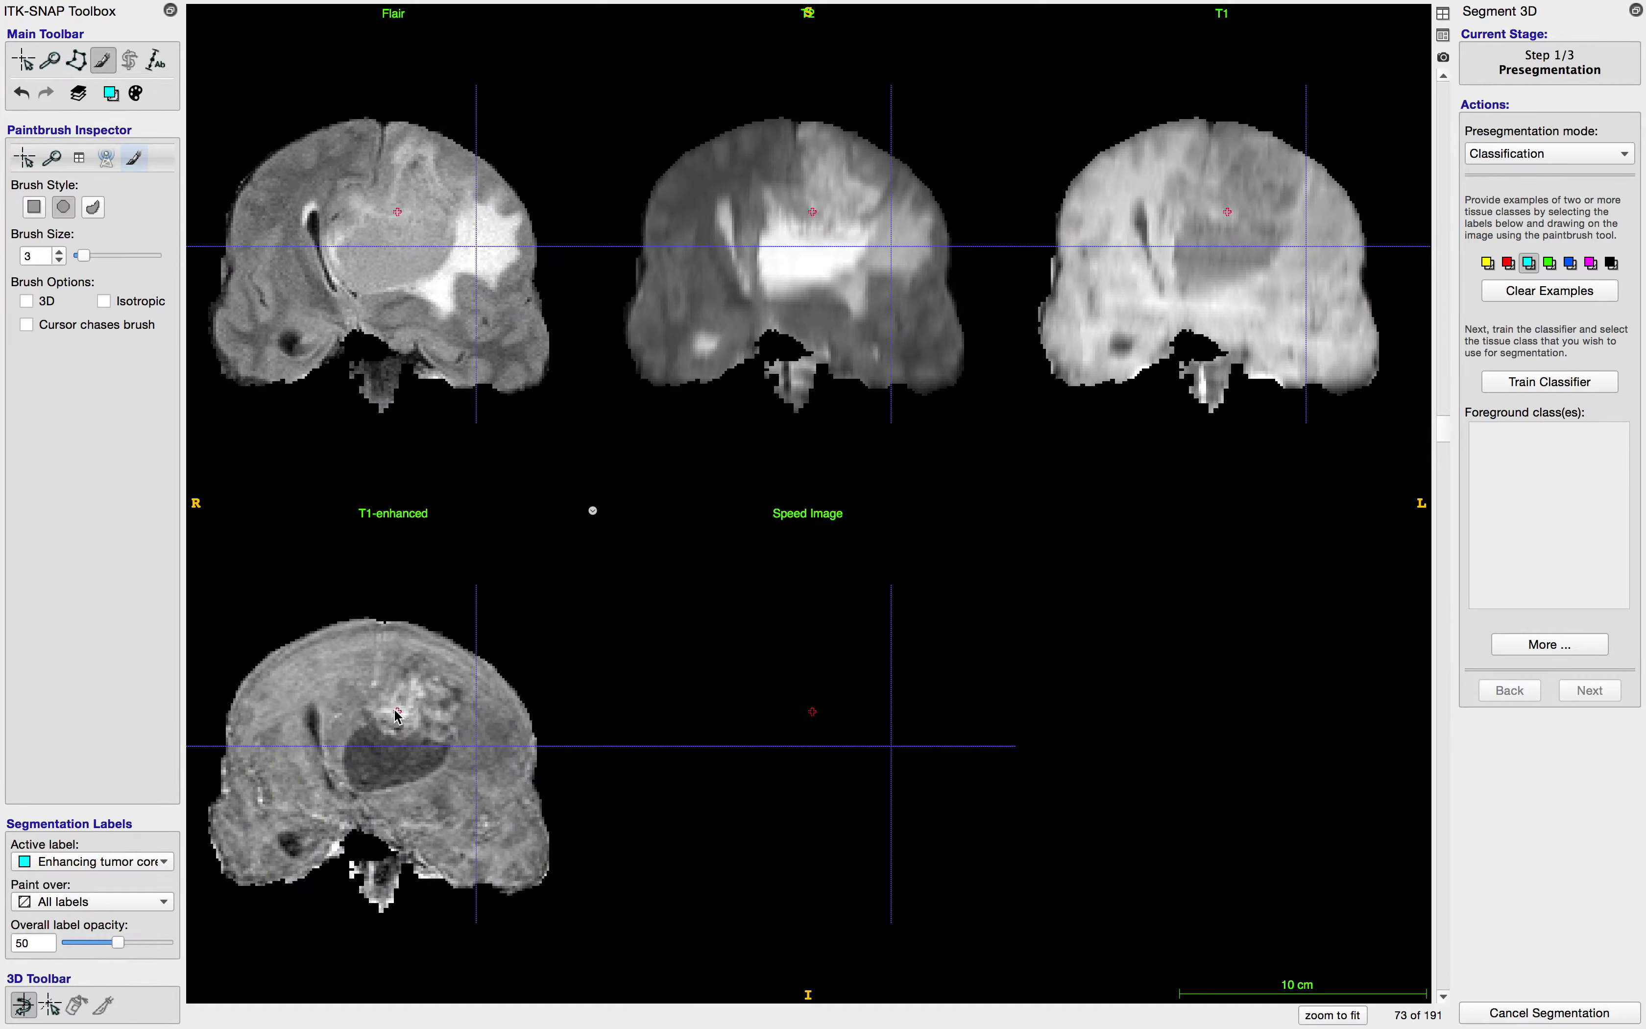
pyautogui.moveTo(386, 709)
pyautogui.mouseDown()
pyautogui.moveTo(399, 714)
pyautogui.moveTo(416, 682)
pyautogui.moveTo(407, 705)
pyautogui.mouseUp()
pyautogui.scroll(-9, 414, 702)
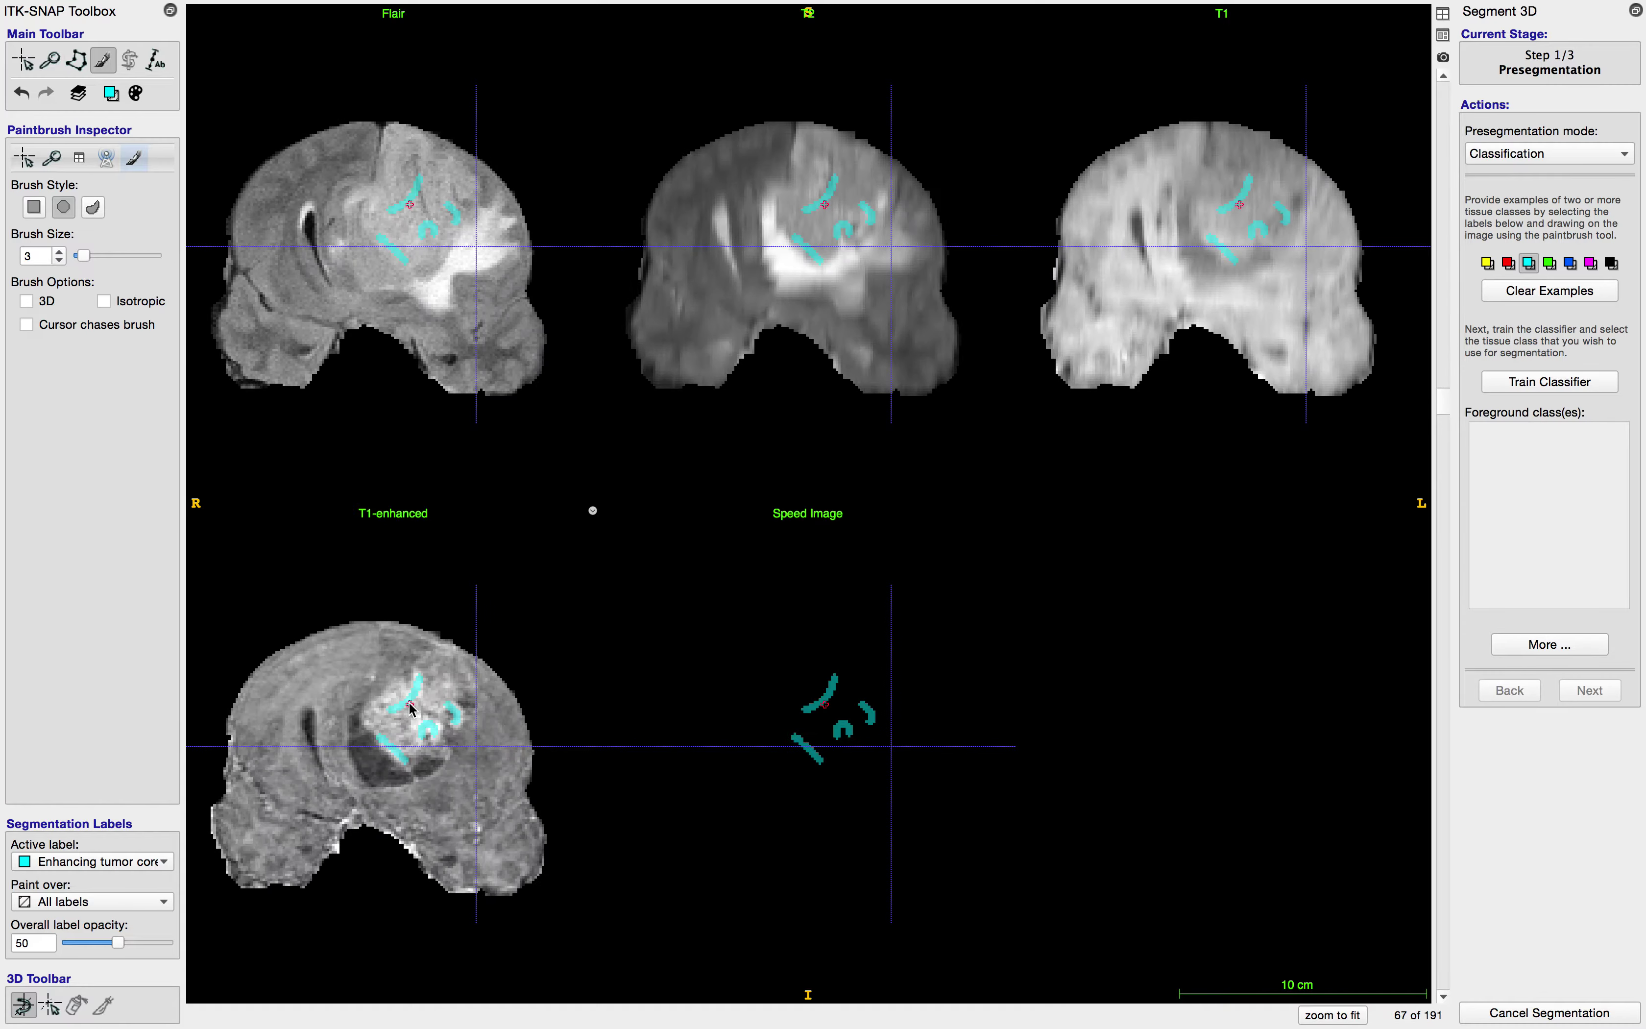
pyautogui.scroll(1, 411, 708)
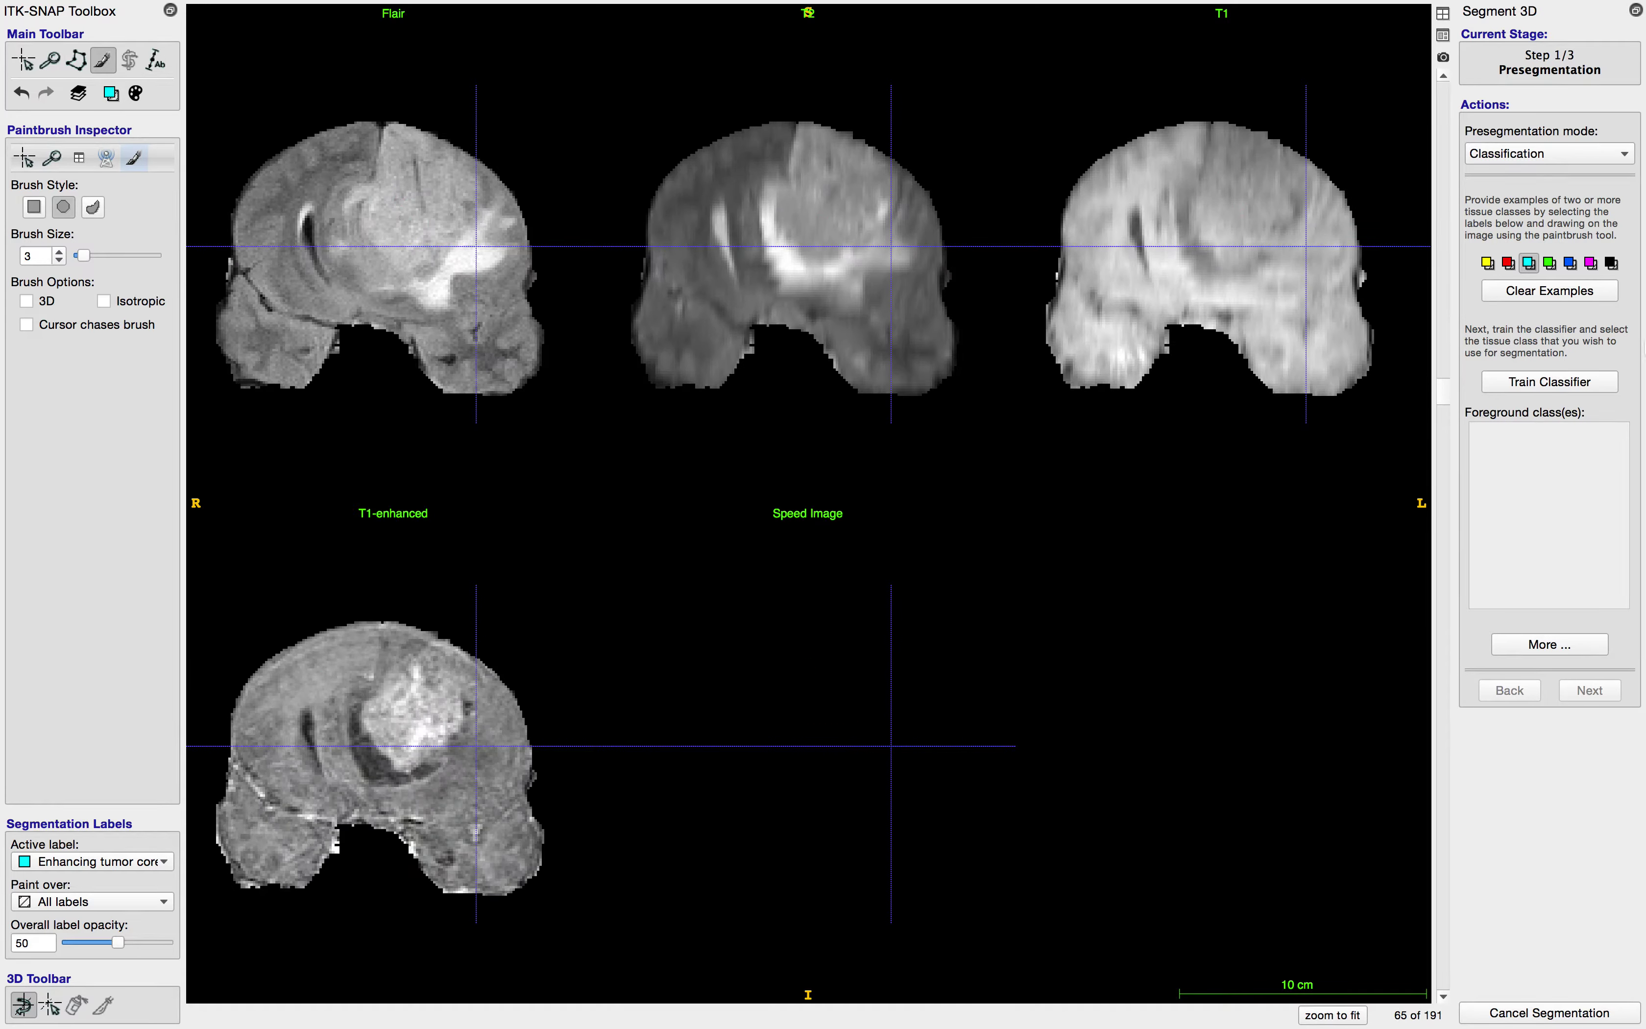
pyautogui.click(1549, 264)
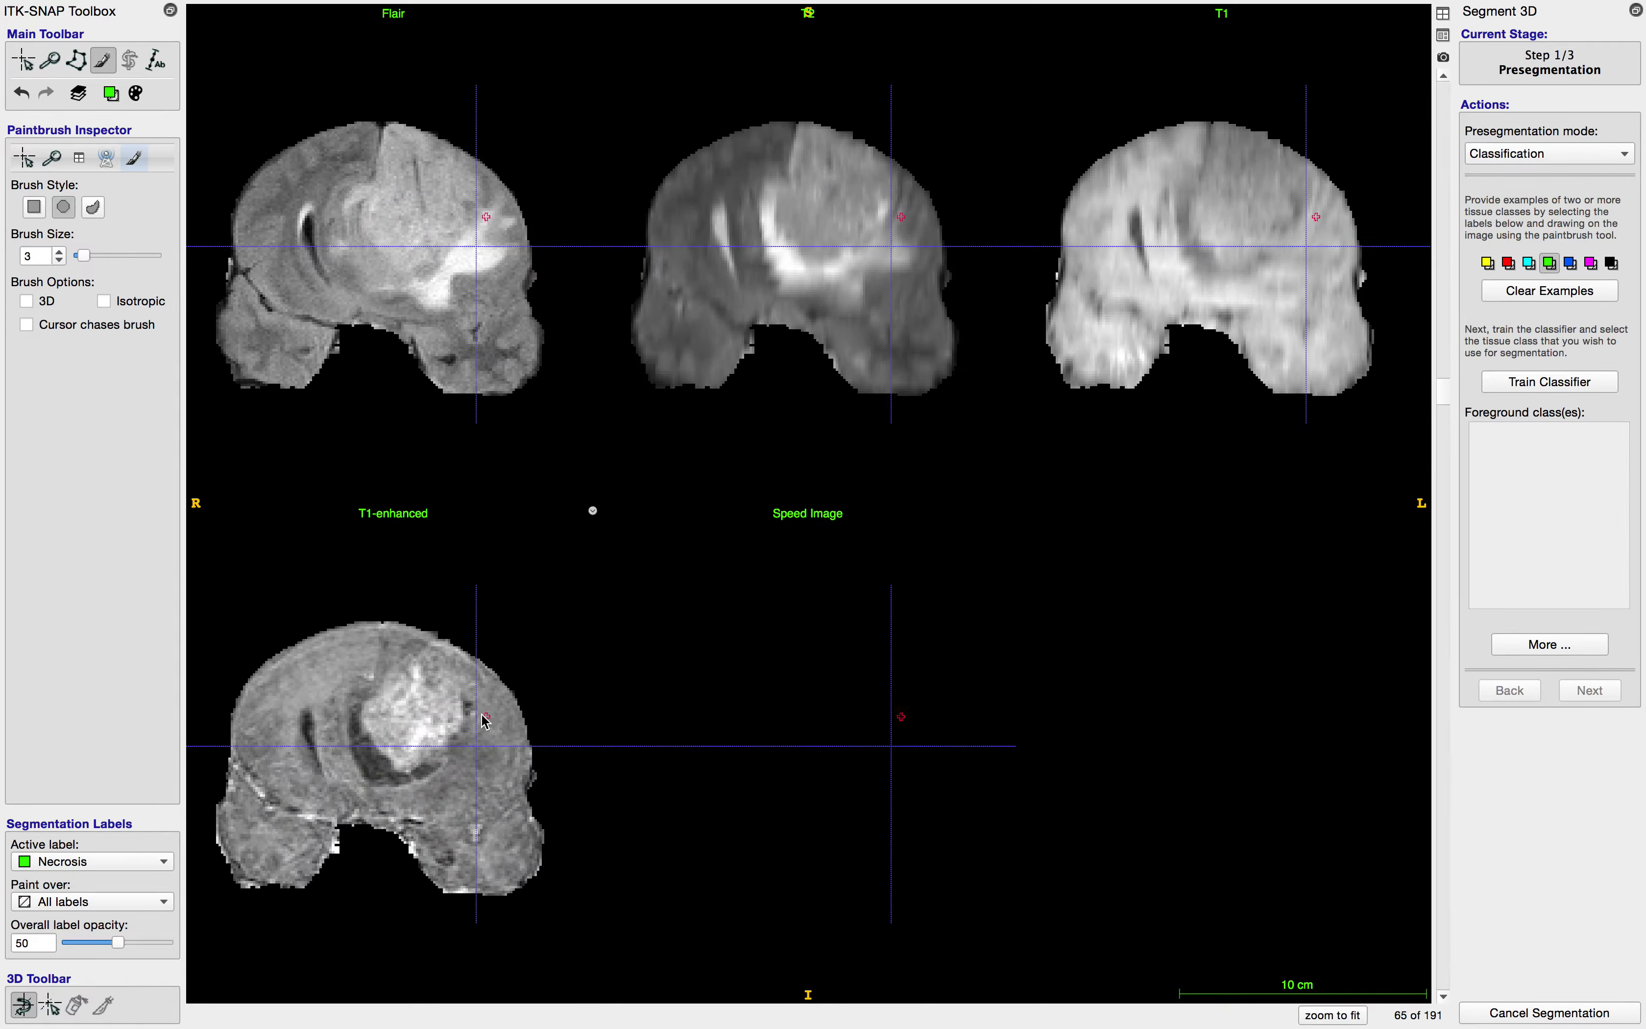
# Step: Paint a green Necrosis example around the dark core on slice 79
pyautogui.scroll(-5, 481, 719)
pyautogui.scroll(3, 480, 720)
pyautogui.scroll(16, 481, 719)
pyautogui.moveTo(371, 734)
pyautogui.mouseDown()
pyautogui.moveTo(355, 765)
pyautogui.moveTo(411, 777)
pyautogui.moveTo(450, 704)
pyautogui.moveTo(412, 683)
pyautogui.moveTo(403, 719)
pyautogui.moveTo(366, 744)
pyautogui.mouseUp()
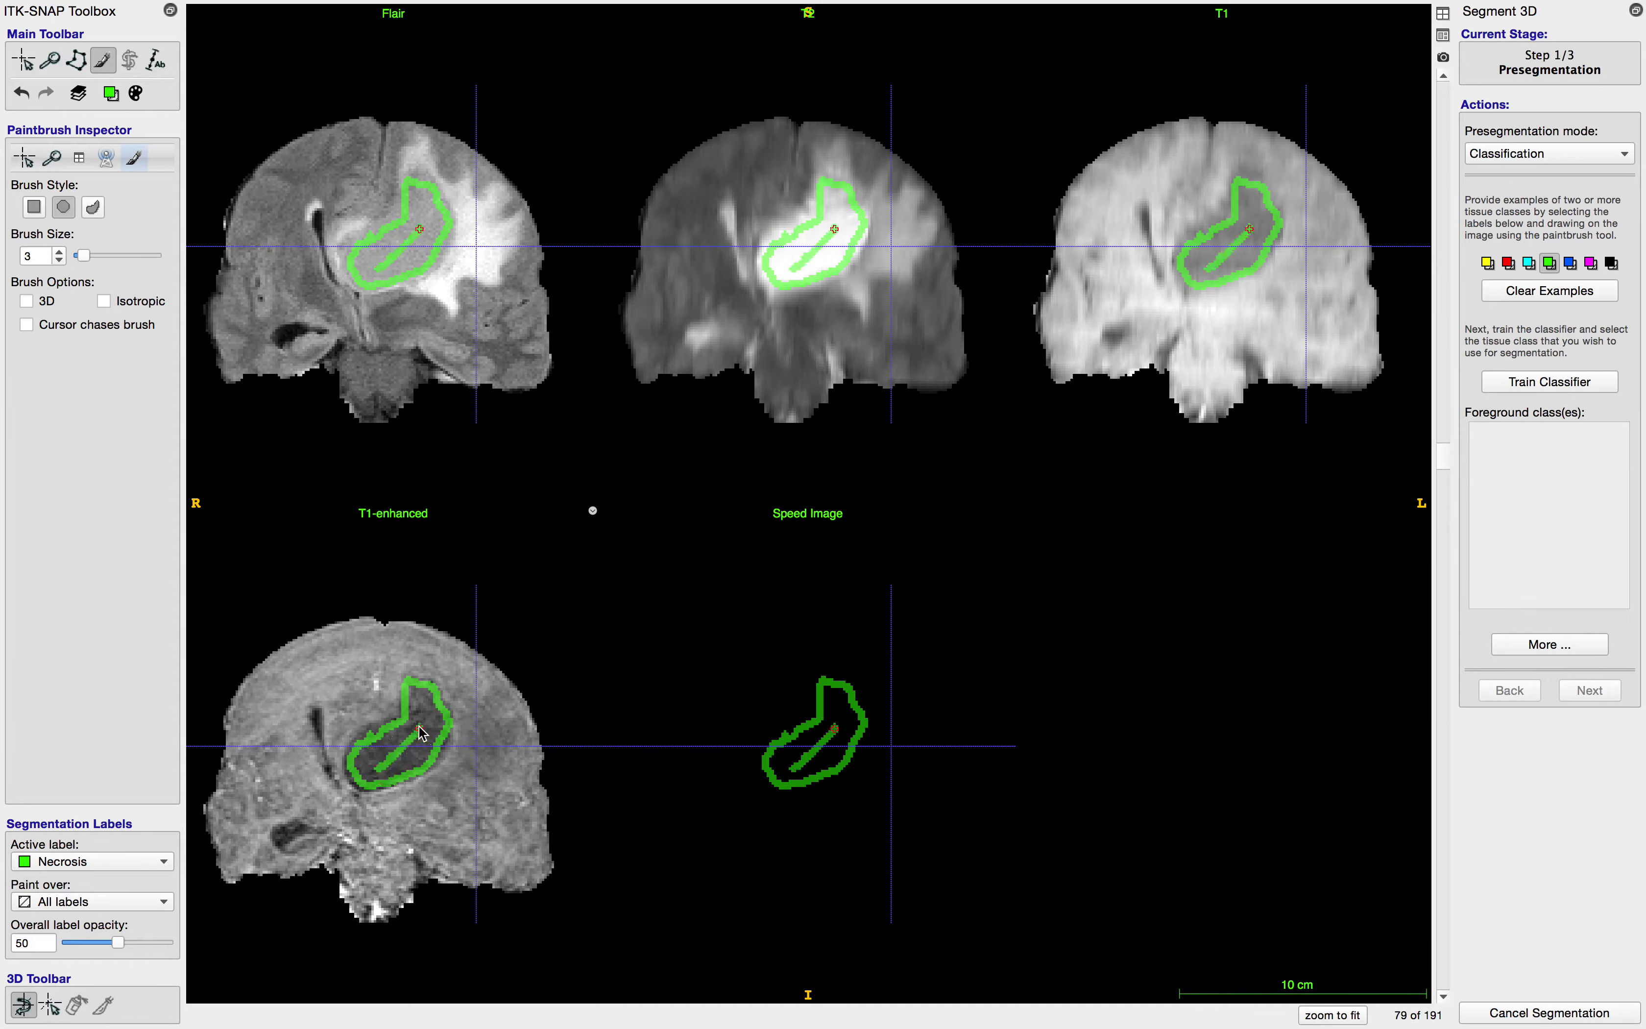
# Step: Paint another Necrosis stroke in the tumour core on slice 49, ending on slice 61
pyautogui.scroll(-1, 417, 744)
pyautogui.scroll(-13, 417, 744)
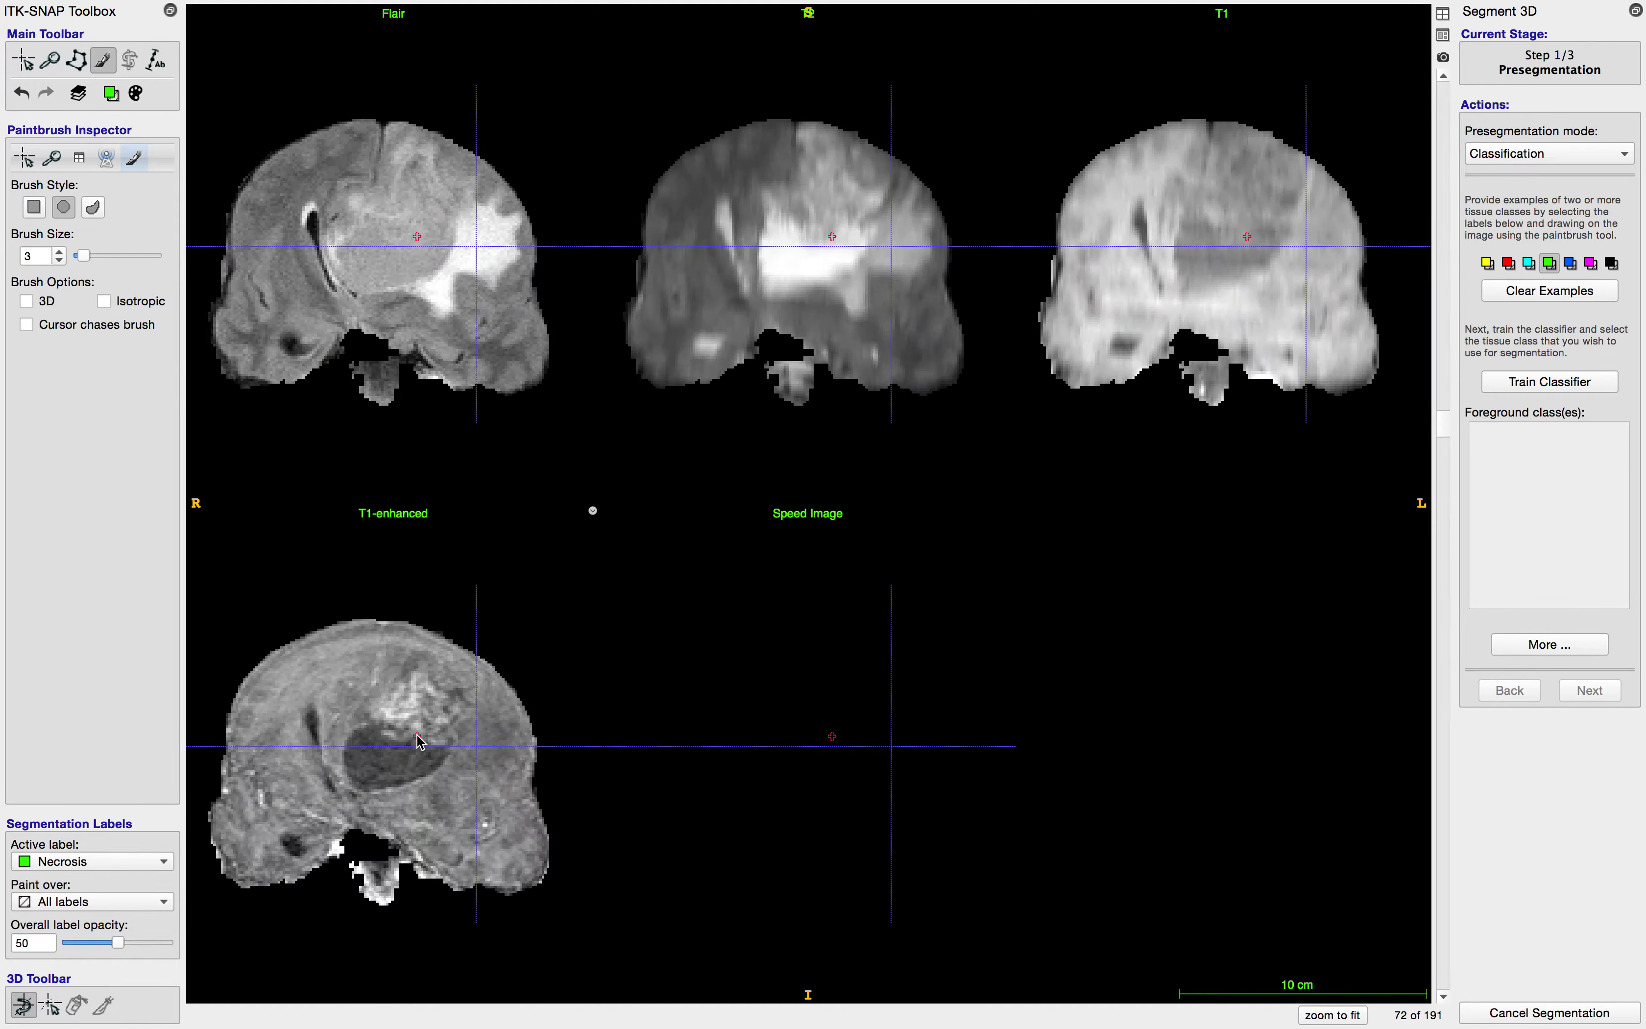
pyautogui.scroll(-17, 420, 740)
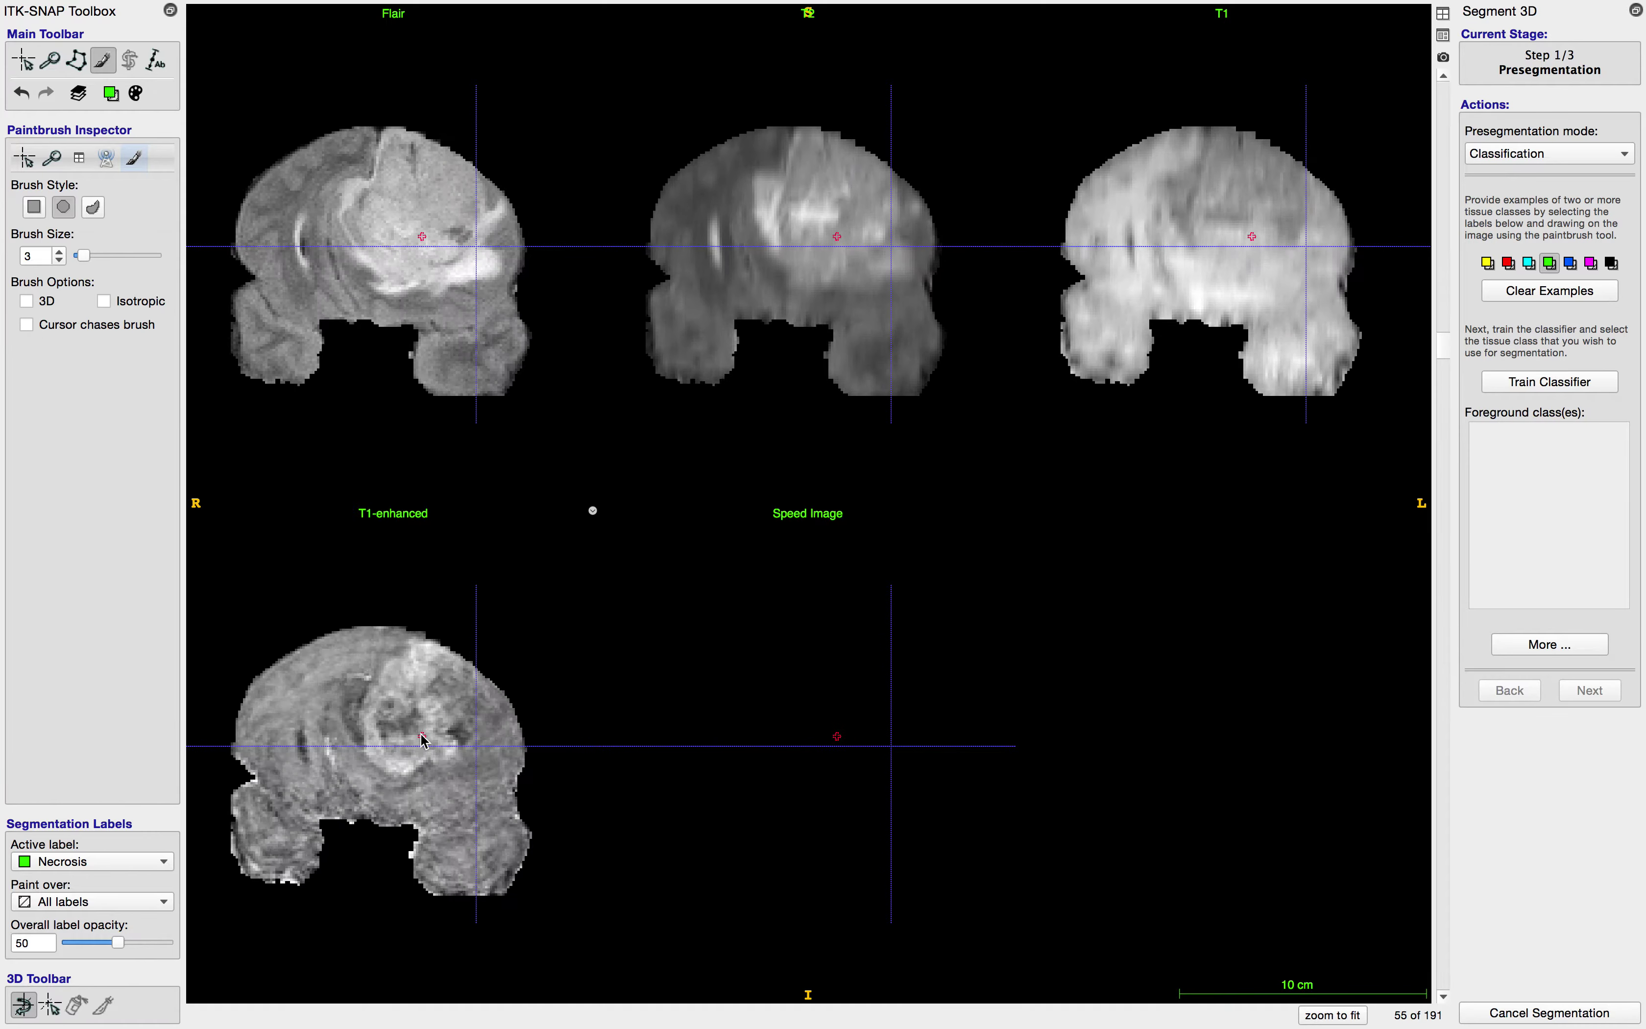
pyautogui.scroll(2, 420, 741)
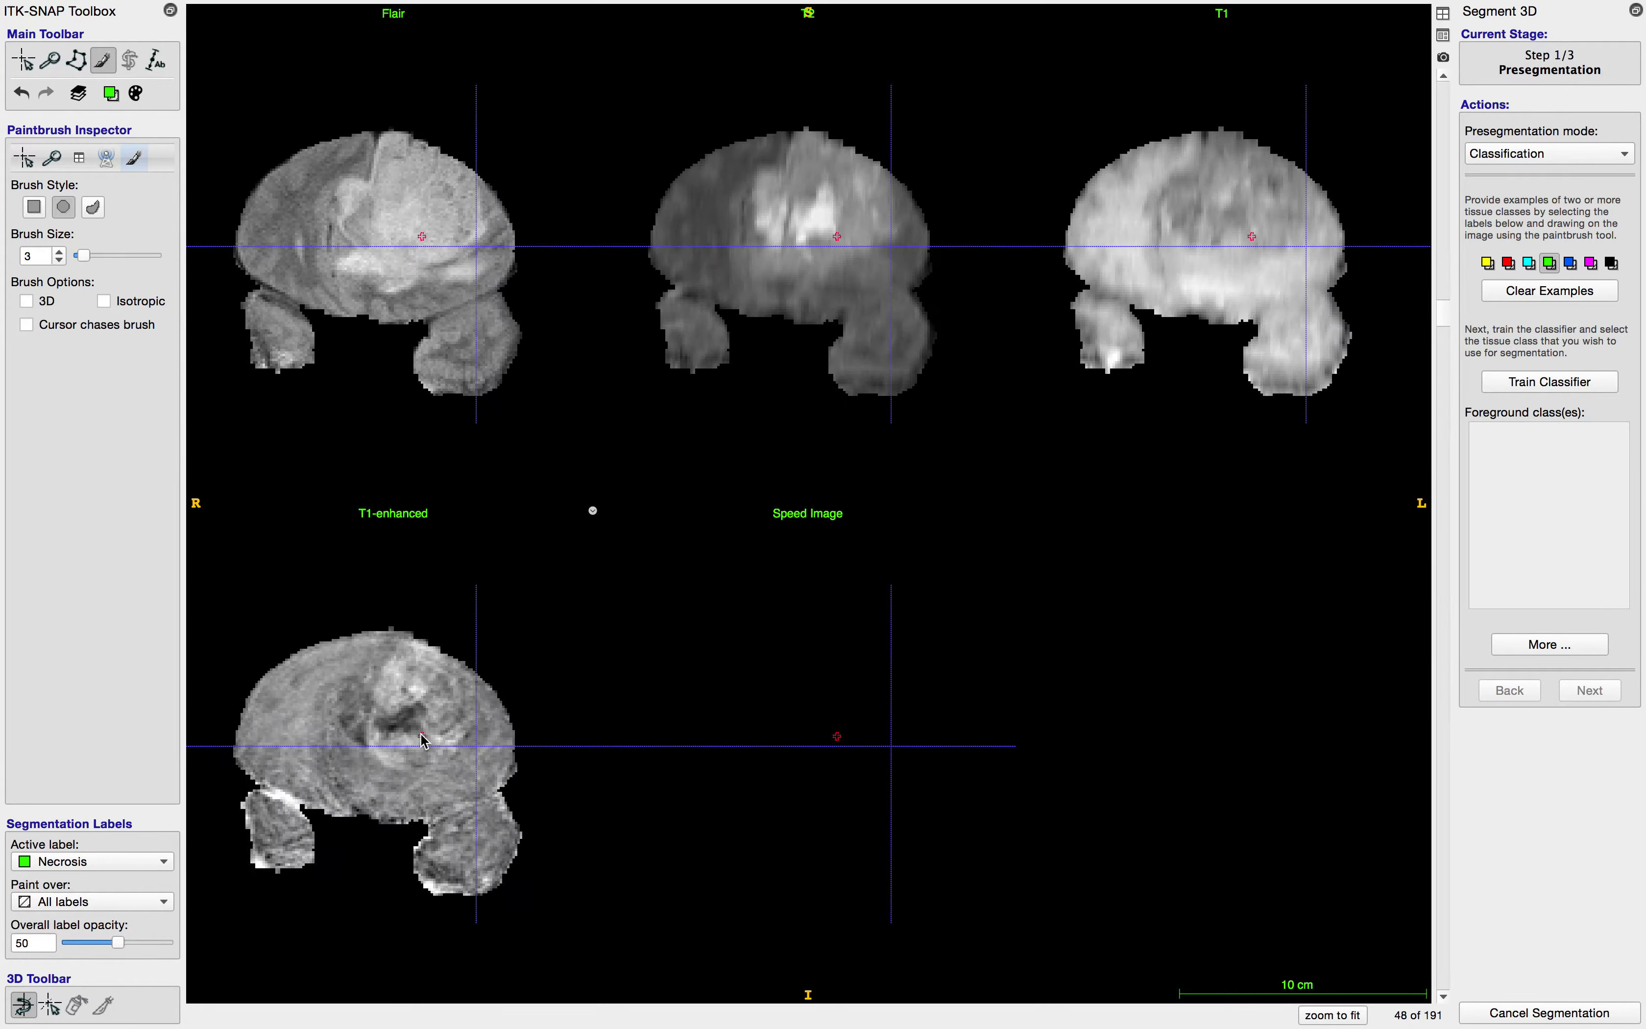
pyautogui.scroll(-2, 422, 741)
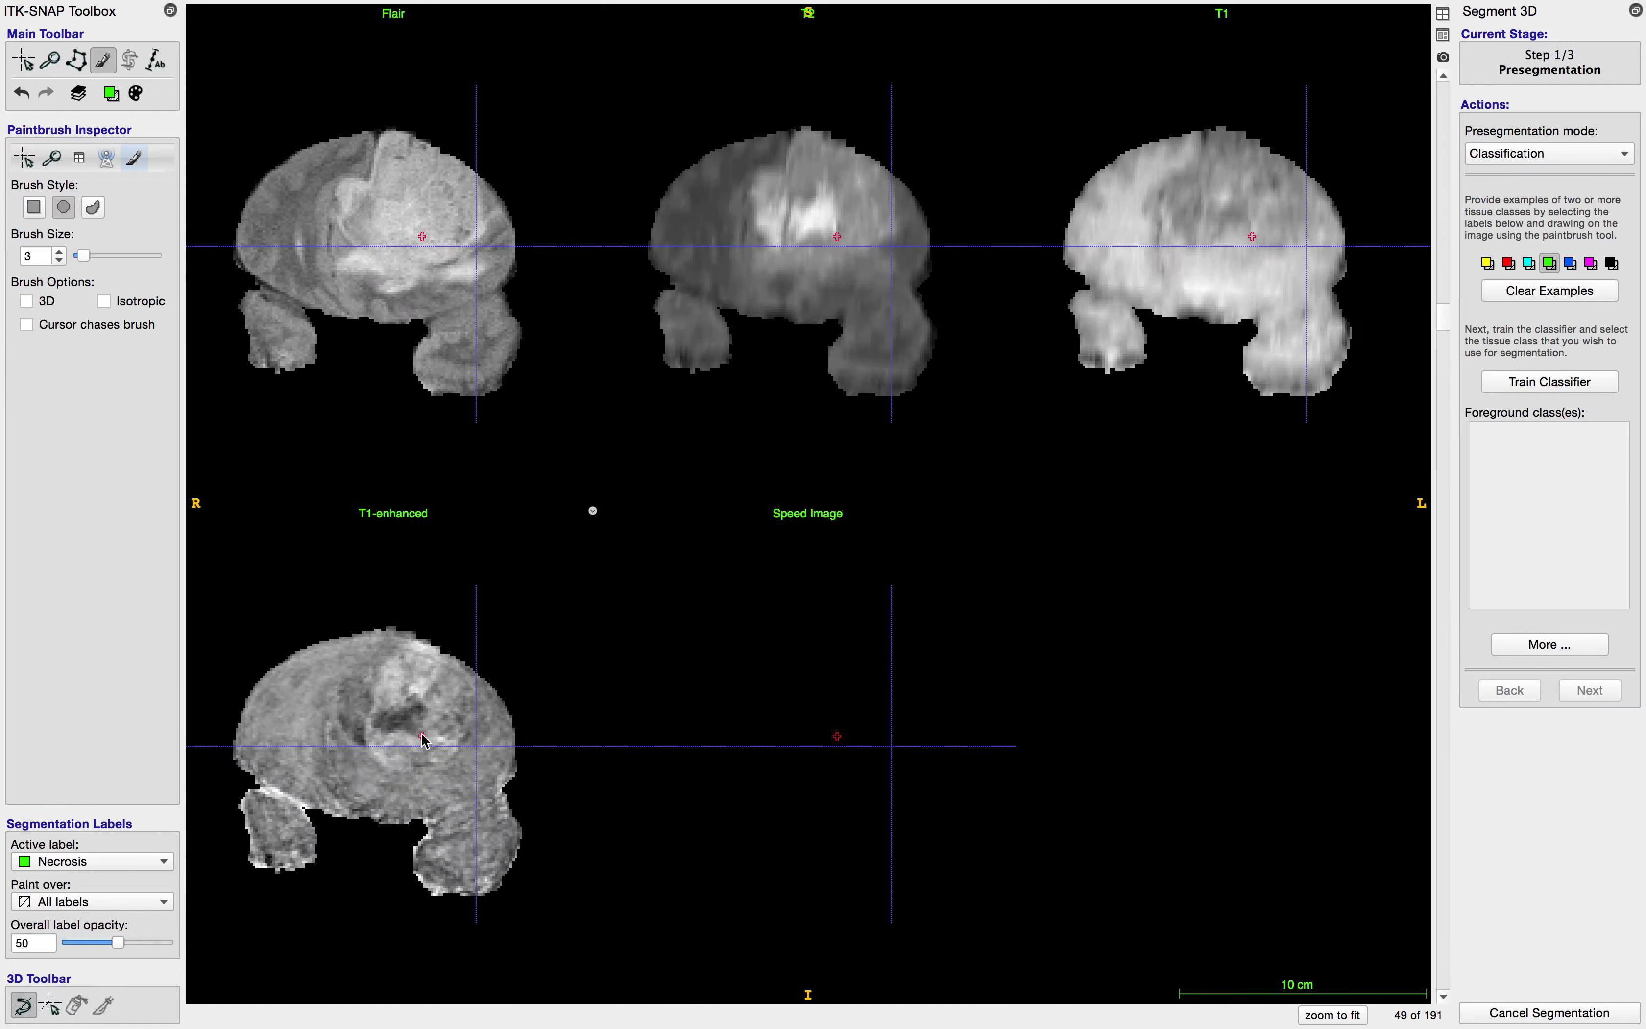
pyautogui.scroll(1, 422, 741)
pyautogui.moveTo(400, 718); pyautogui.dragTo(420, 712)
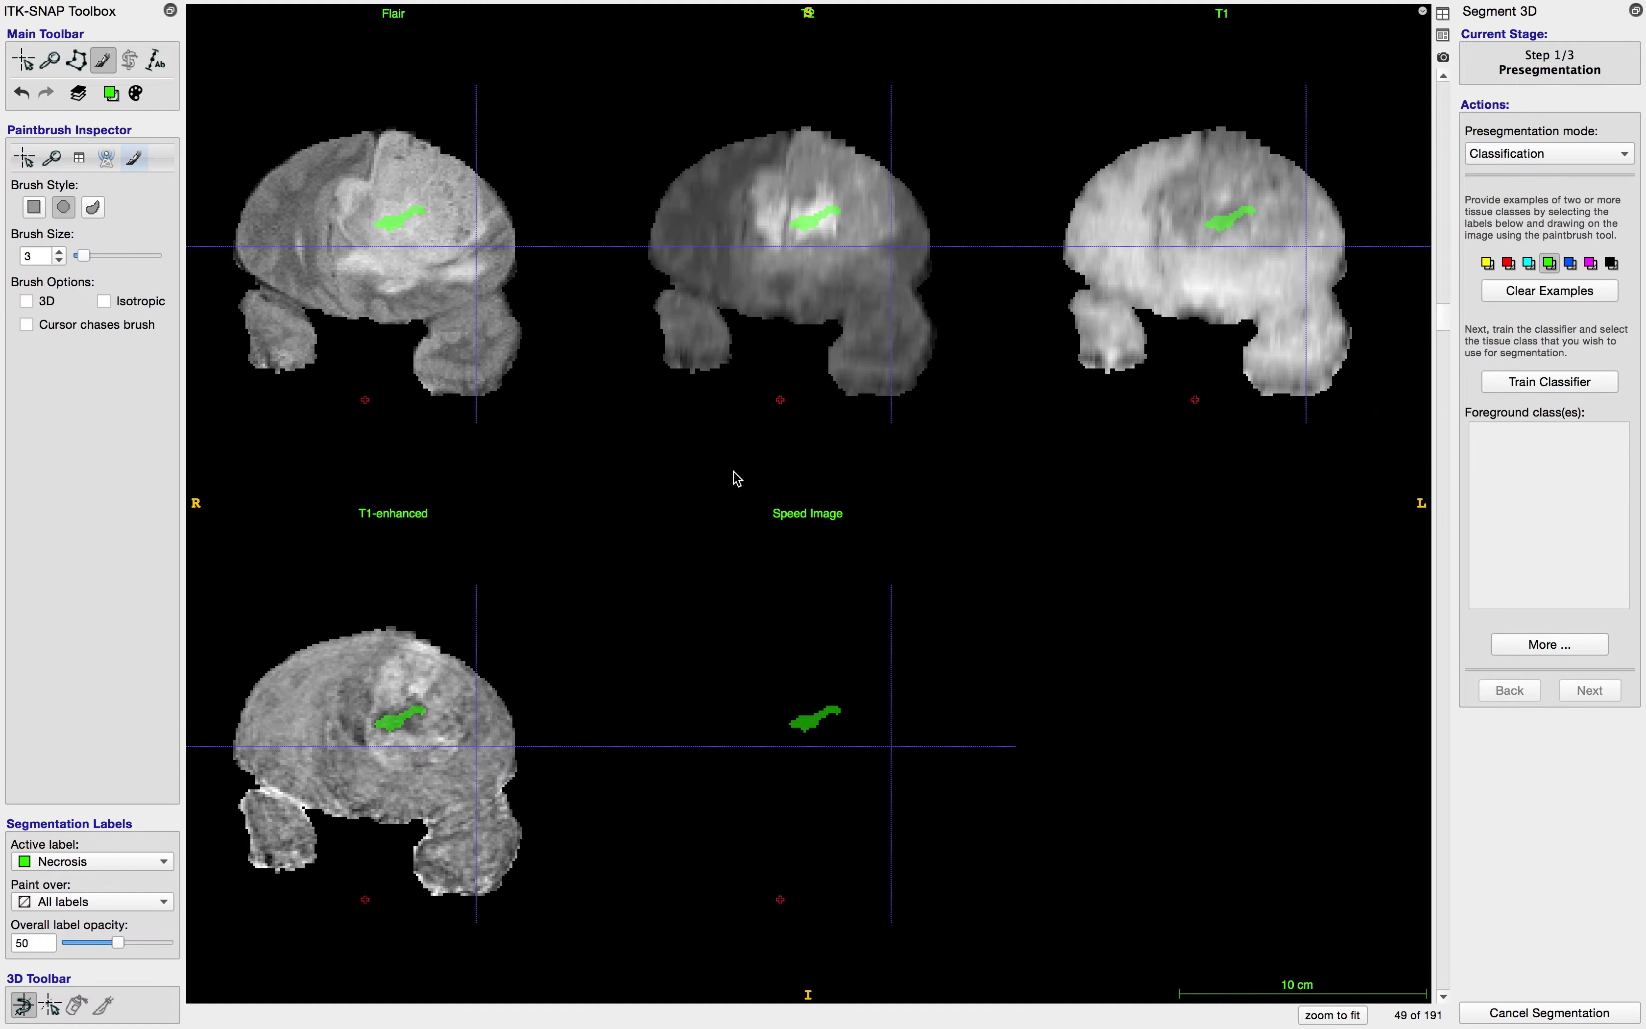
pyautogui.scroll(6, 540, 511)
pyautogui.scroll(7, 502, 497)
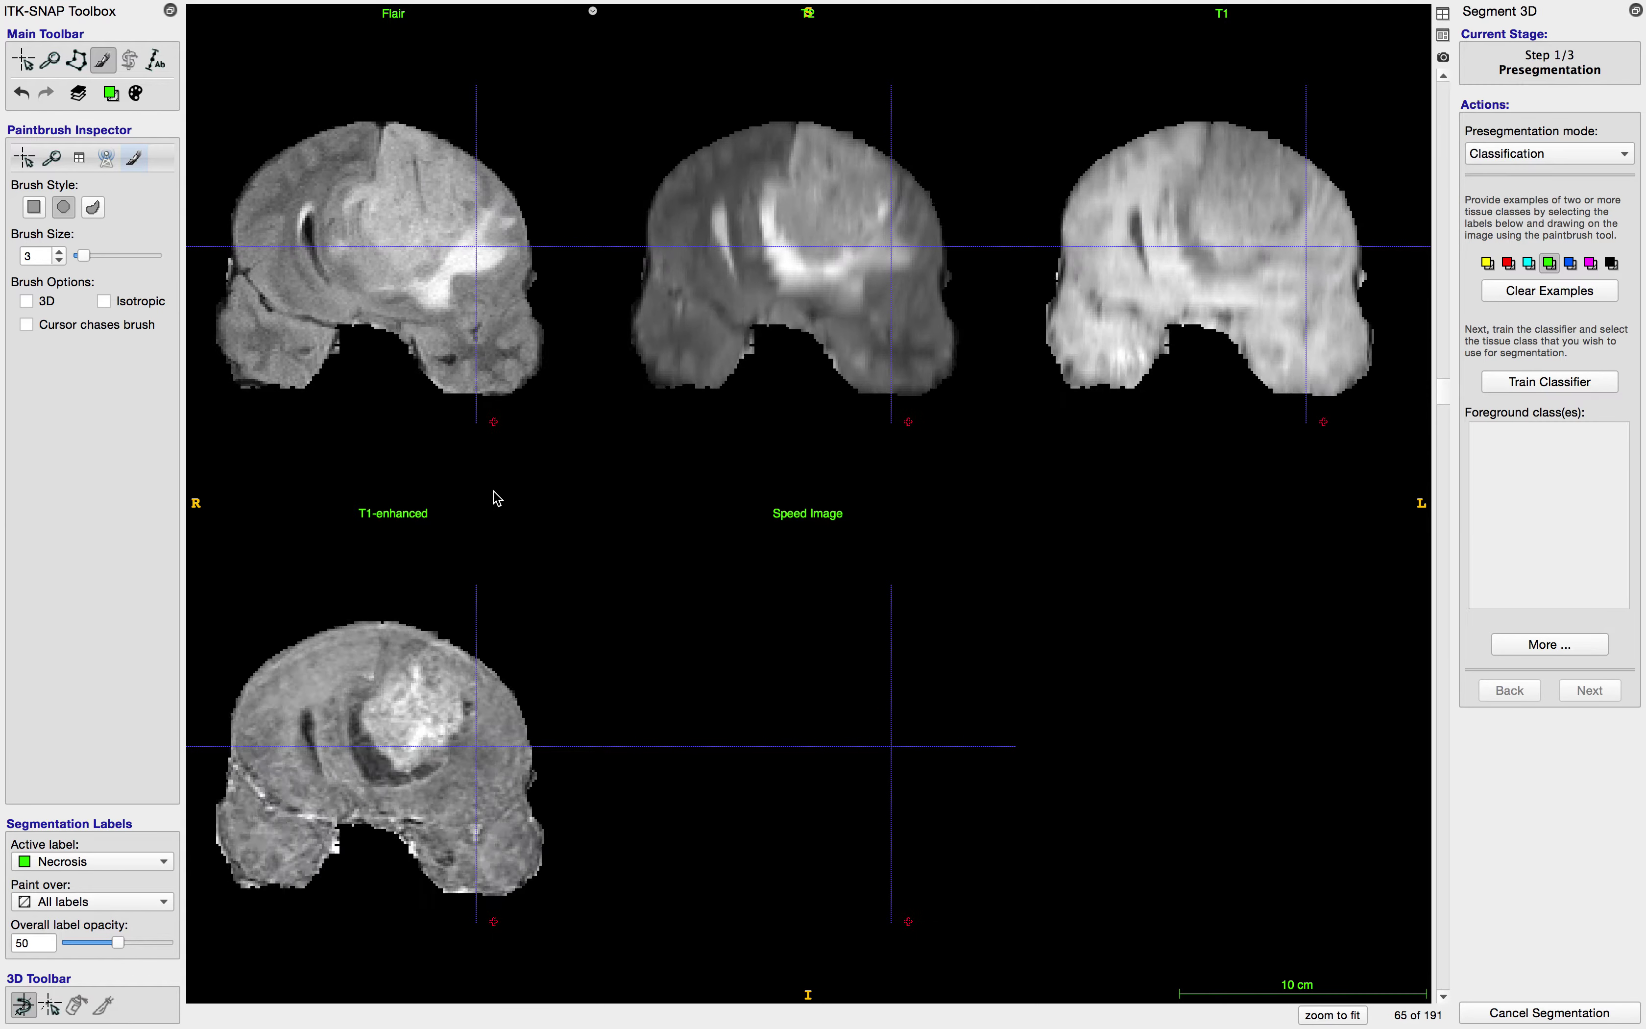
pyautogui.scroll(-1, 500, 497)
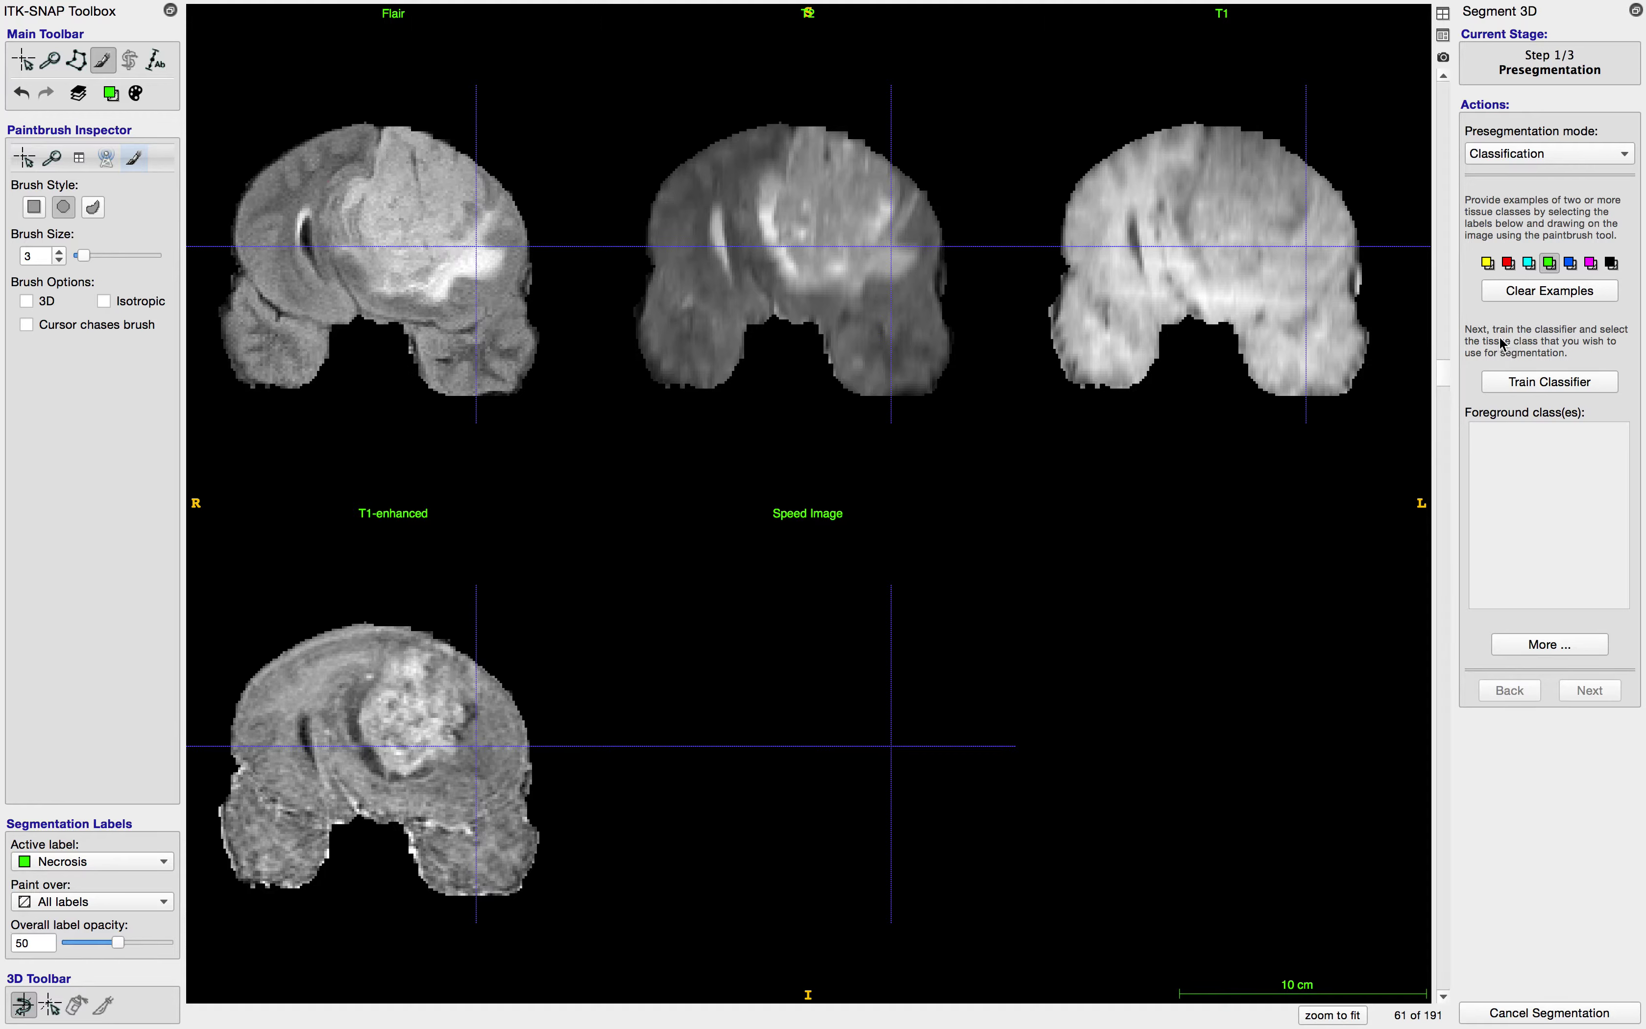
# Step: Make Normal GM+WM the active label and enlarge the brush from 3 to 9
pyautogui.click(1571, 263)
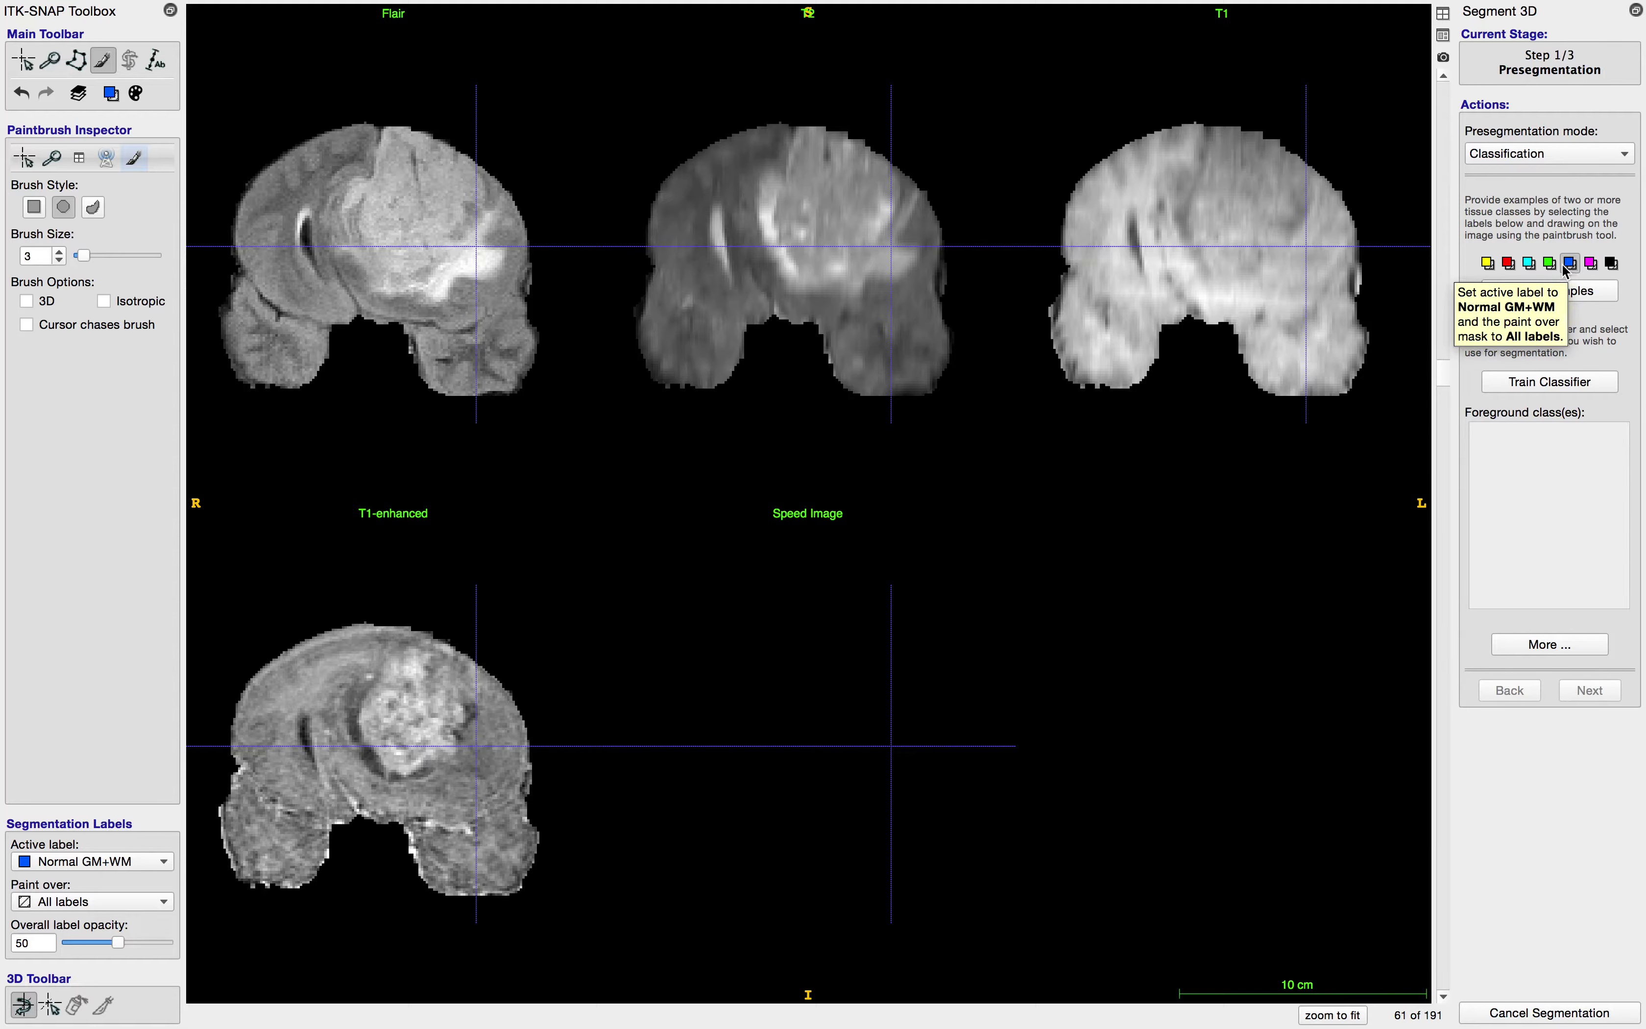
pyautogui.click(77, 863)
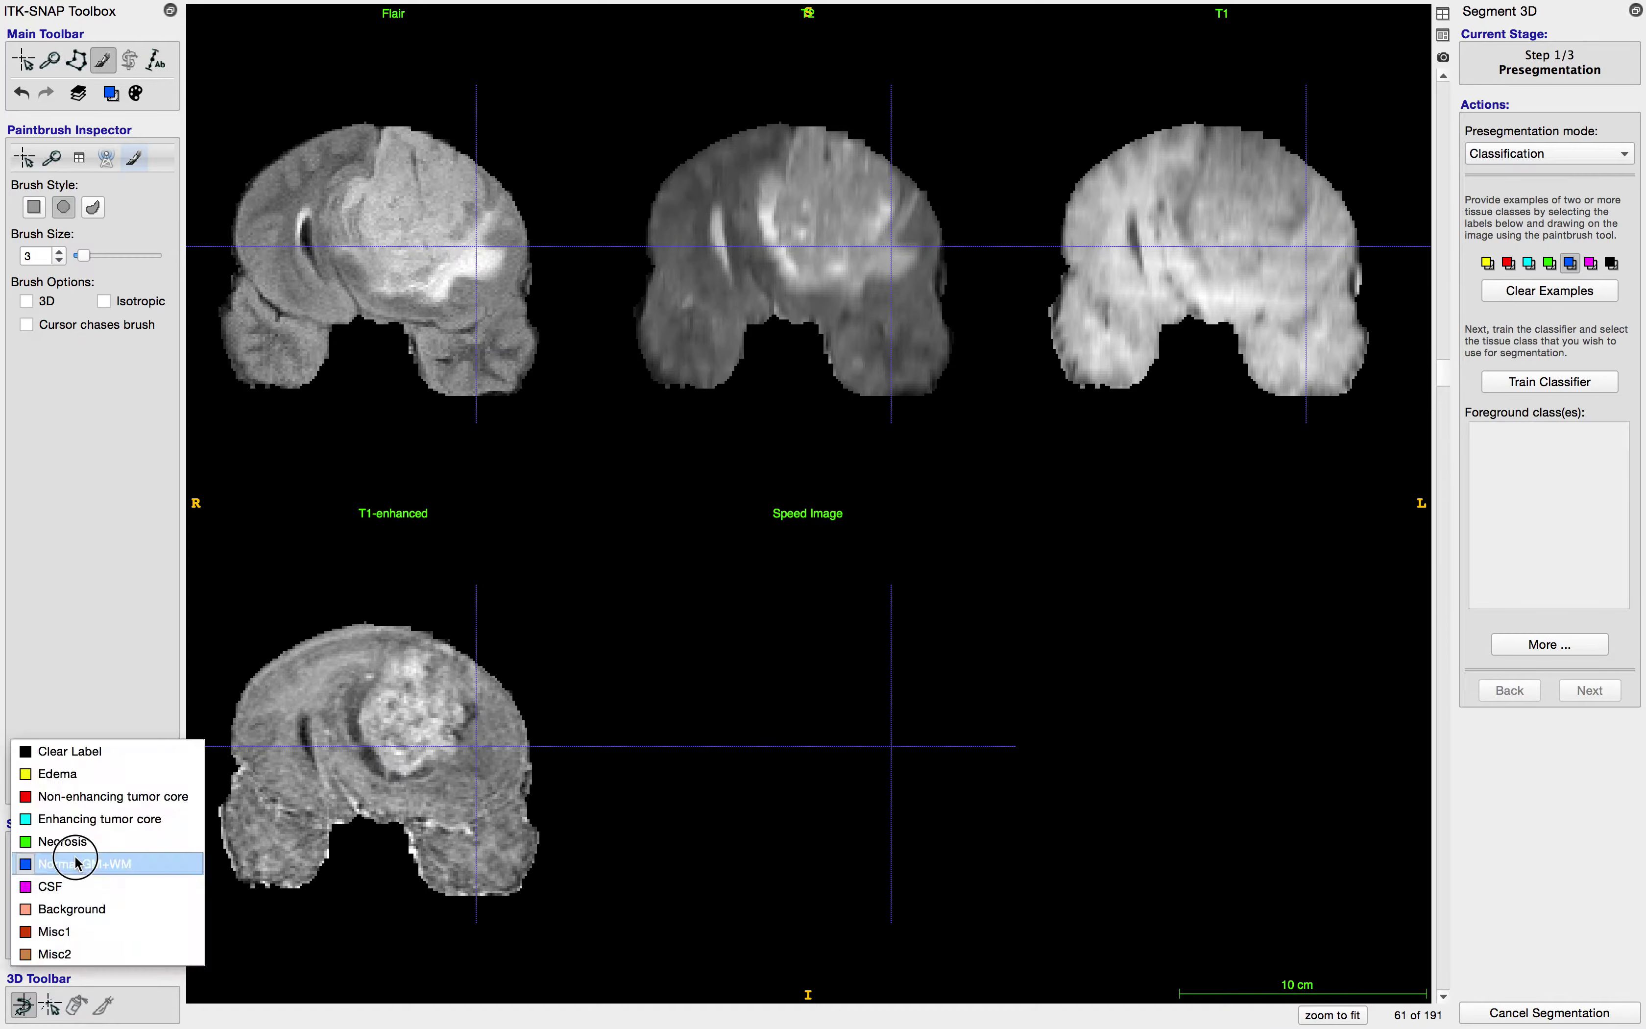
pyautogui.click(78, 865)
pyautogui.click(80, 862)
pyautogui.click(83, 864)
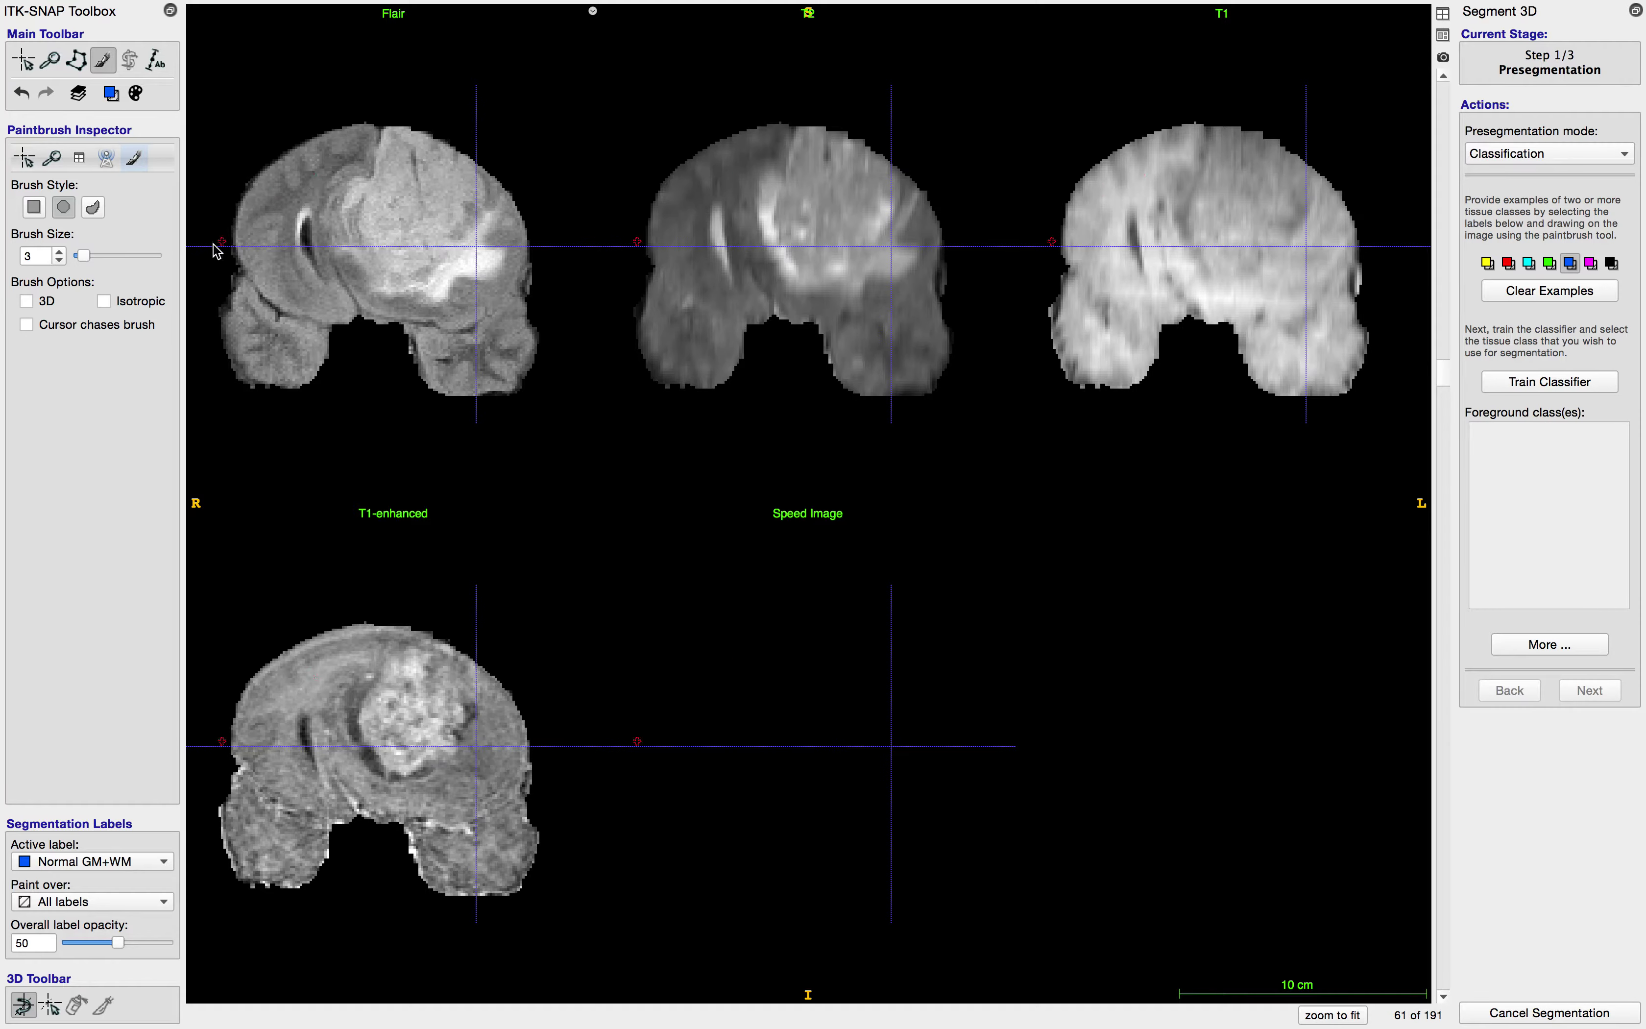
pyautogui.moveTo(80, 259); pyautogui.dragTo(94, 258)
# Step: Paint a wide blue Normal GM+WM stroke along the cortex in the Flair view
pyautogui.moveTo(343, 143)
pyautogui.mouseDown()
pyautogui.moveTo(260, 193)
pyautogui.moveTo(285, 289)
pyautogui.mouseUp()
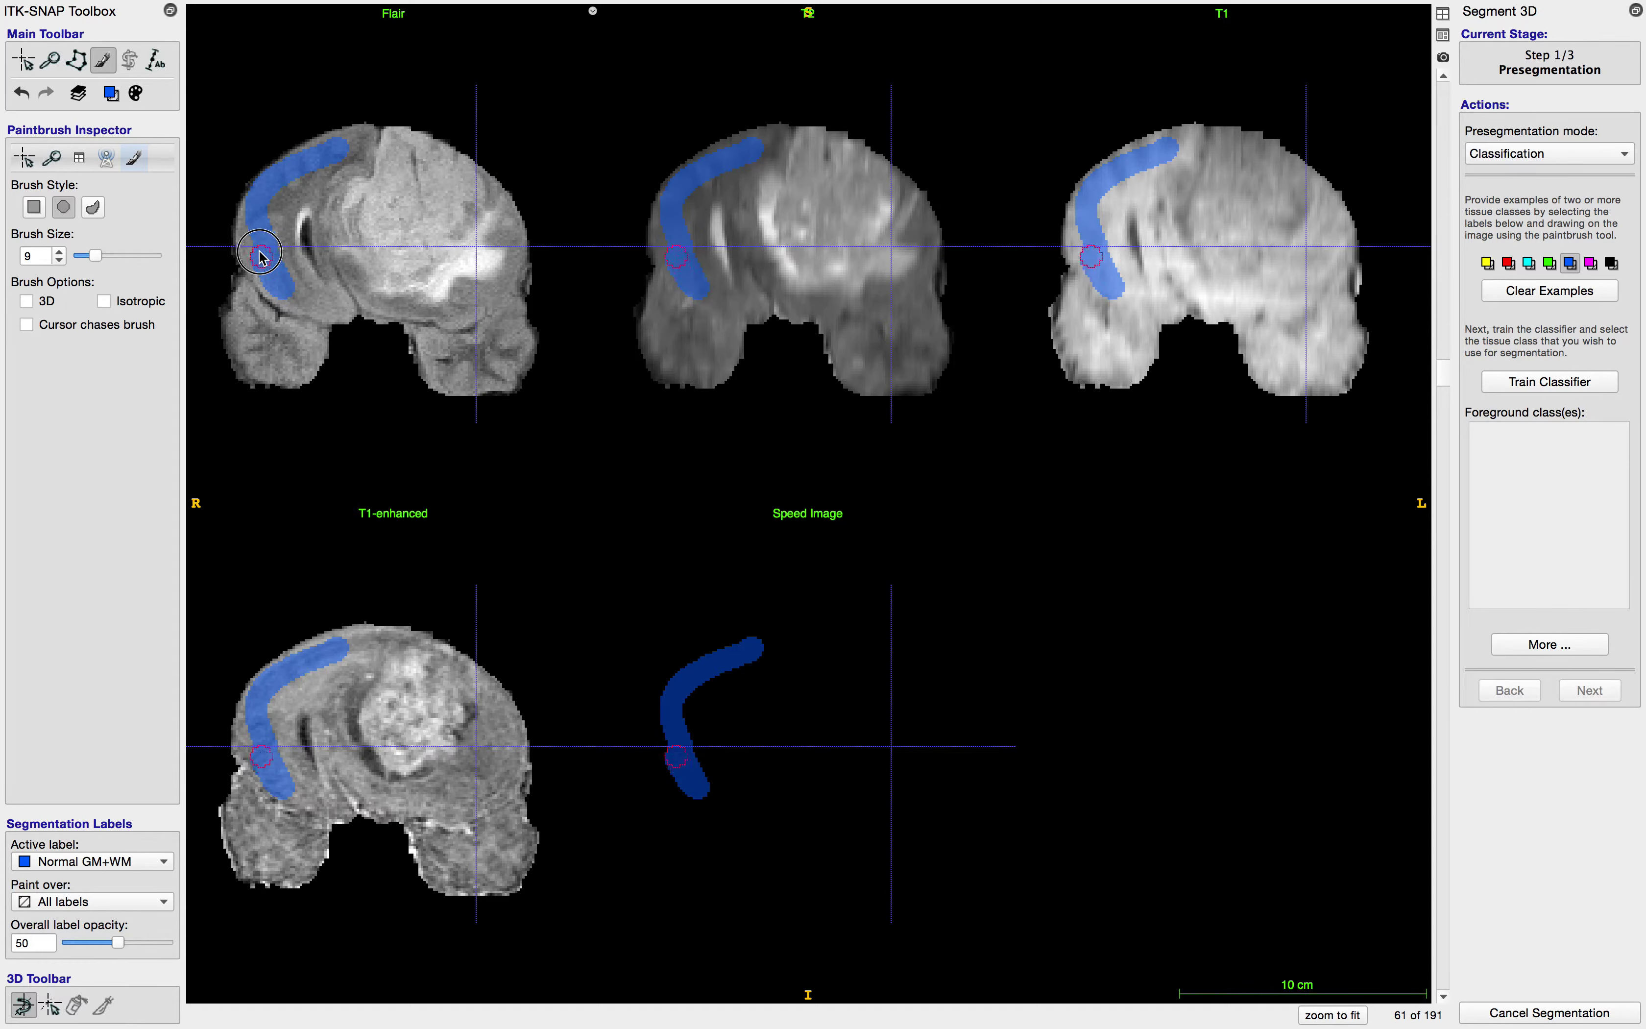
pyautogui.moveTo(263, 216)
pyautogui.mouseDown()
pyautogui.moveTo(301, 169)
pyautogui.moveTo(284, 281)
pyautogui.mouseUp()
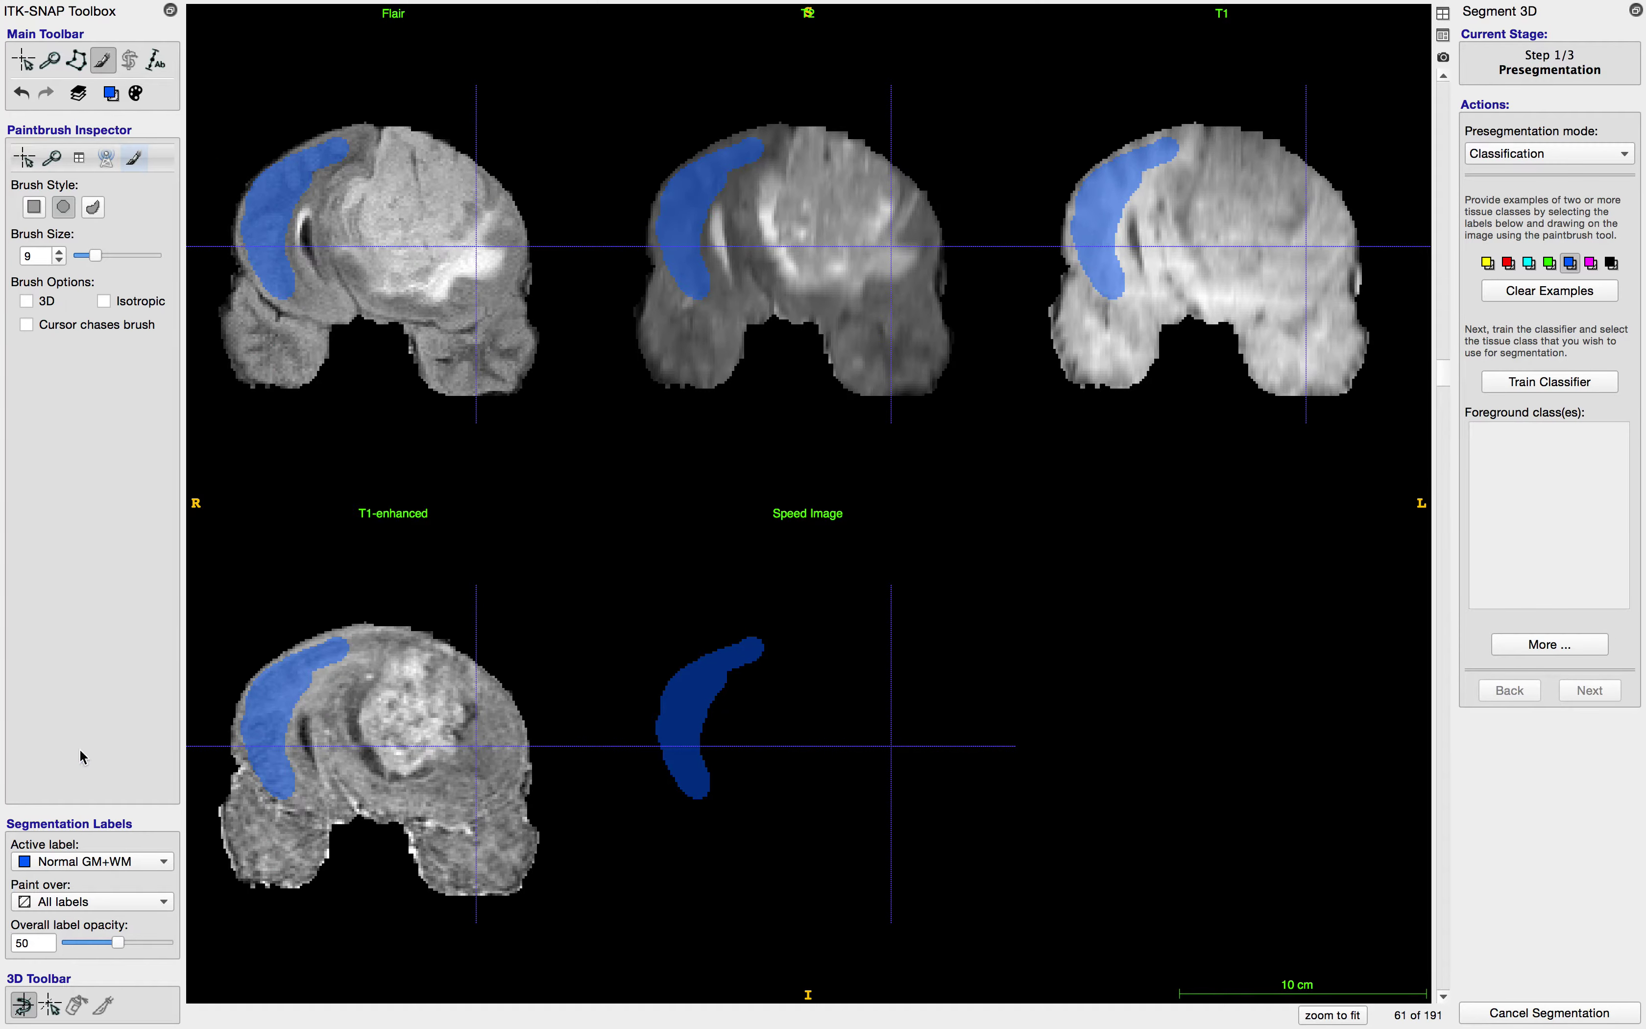
pyautogui.click(90, 861)
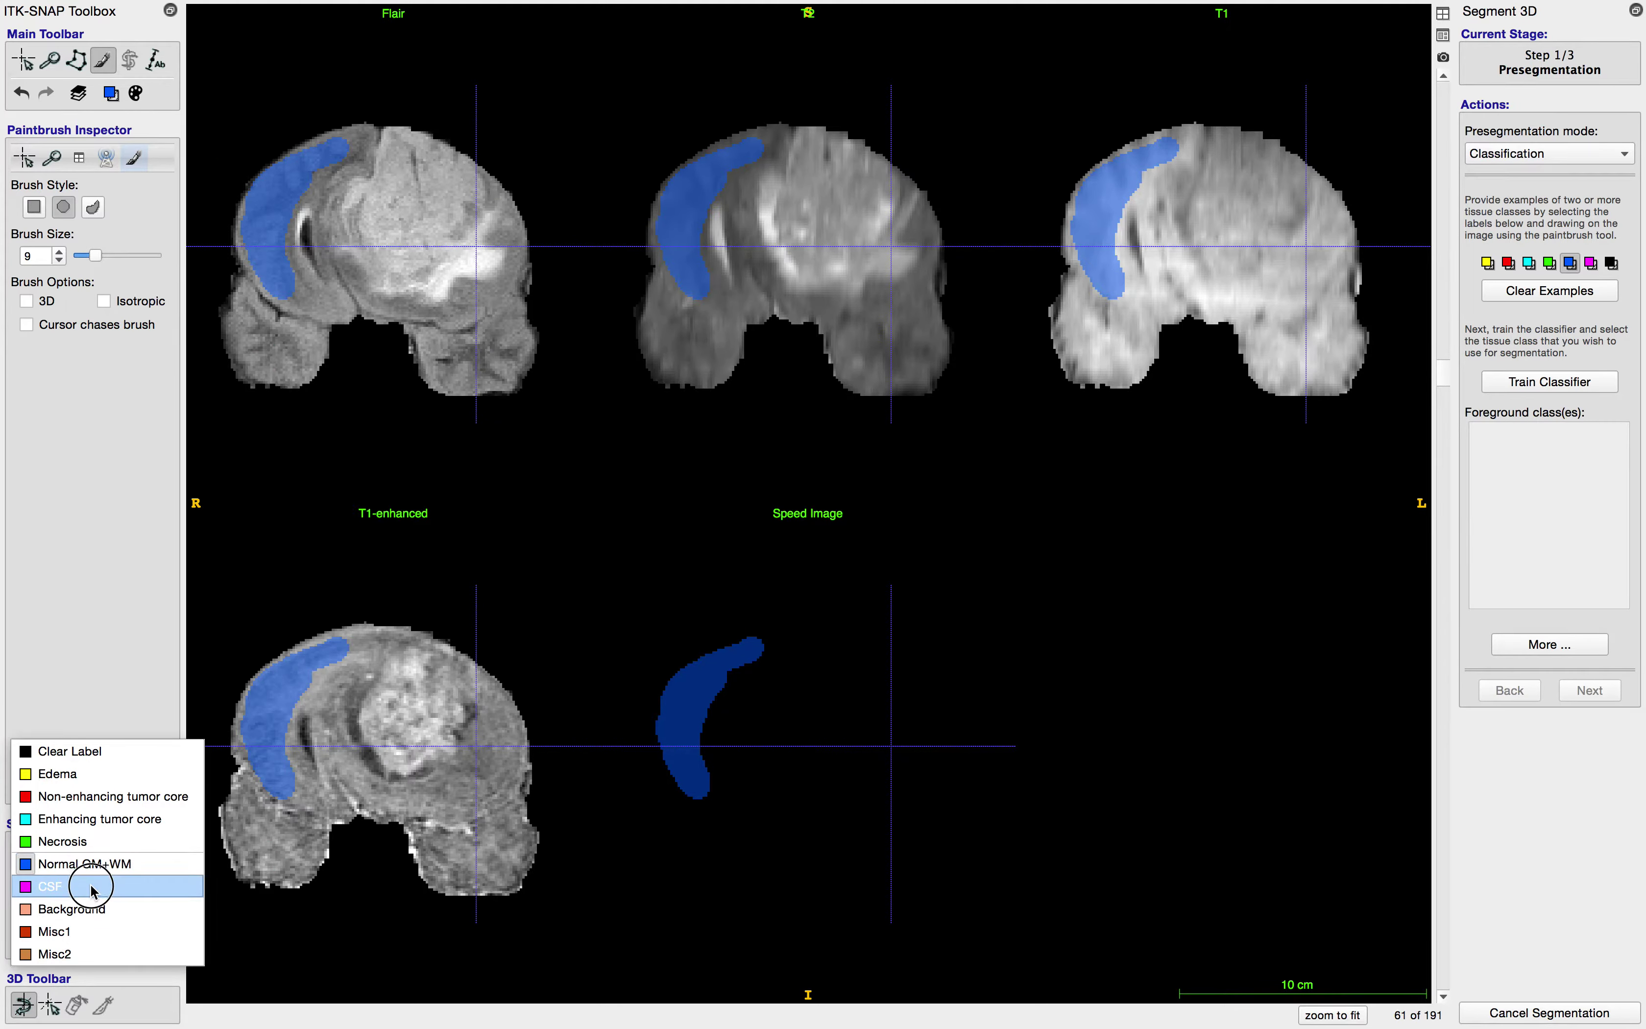
# Step: Select CSF as the active label on slice 72 and use the adaptive brush at size 14
pyautogui.click(90, 884)
pyautogui.scroll(9, 207, 593)
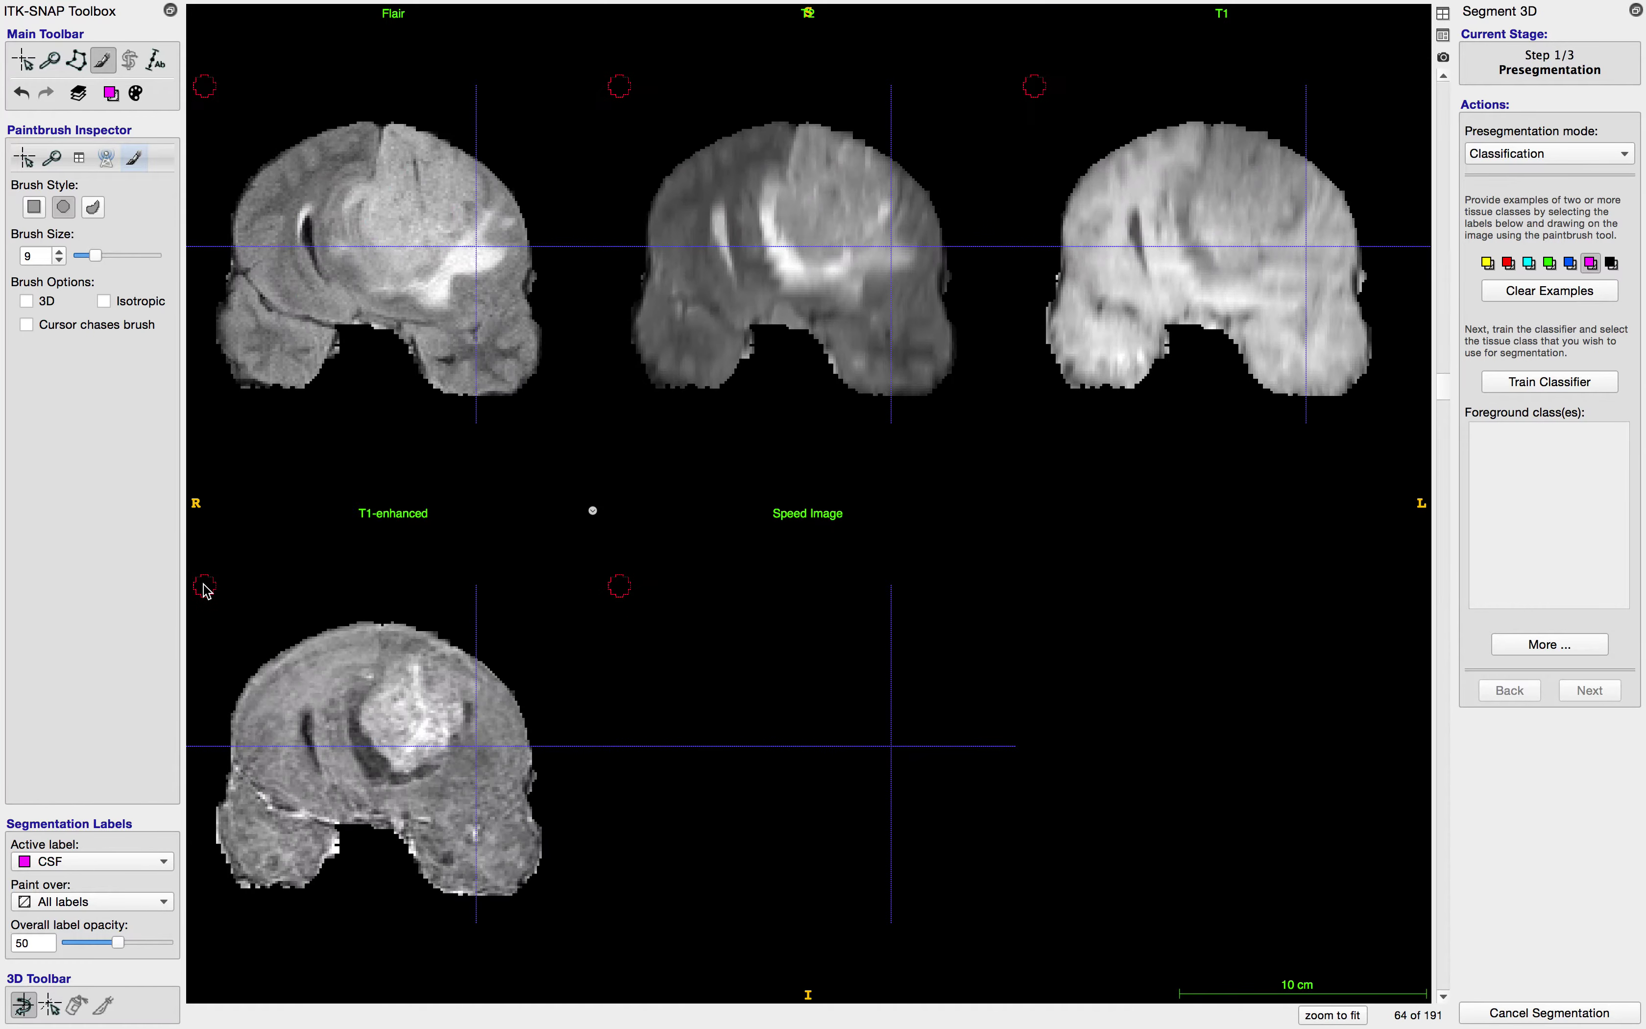
pyautogui.scroll(-9, 207, 590)
pyautogui.scroll(11, 207, 589)
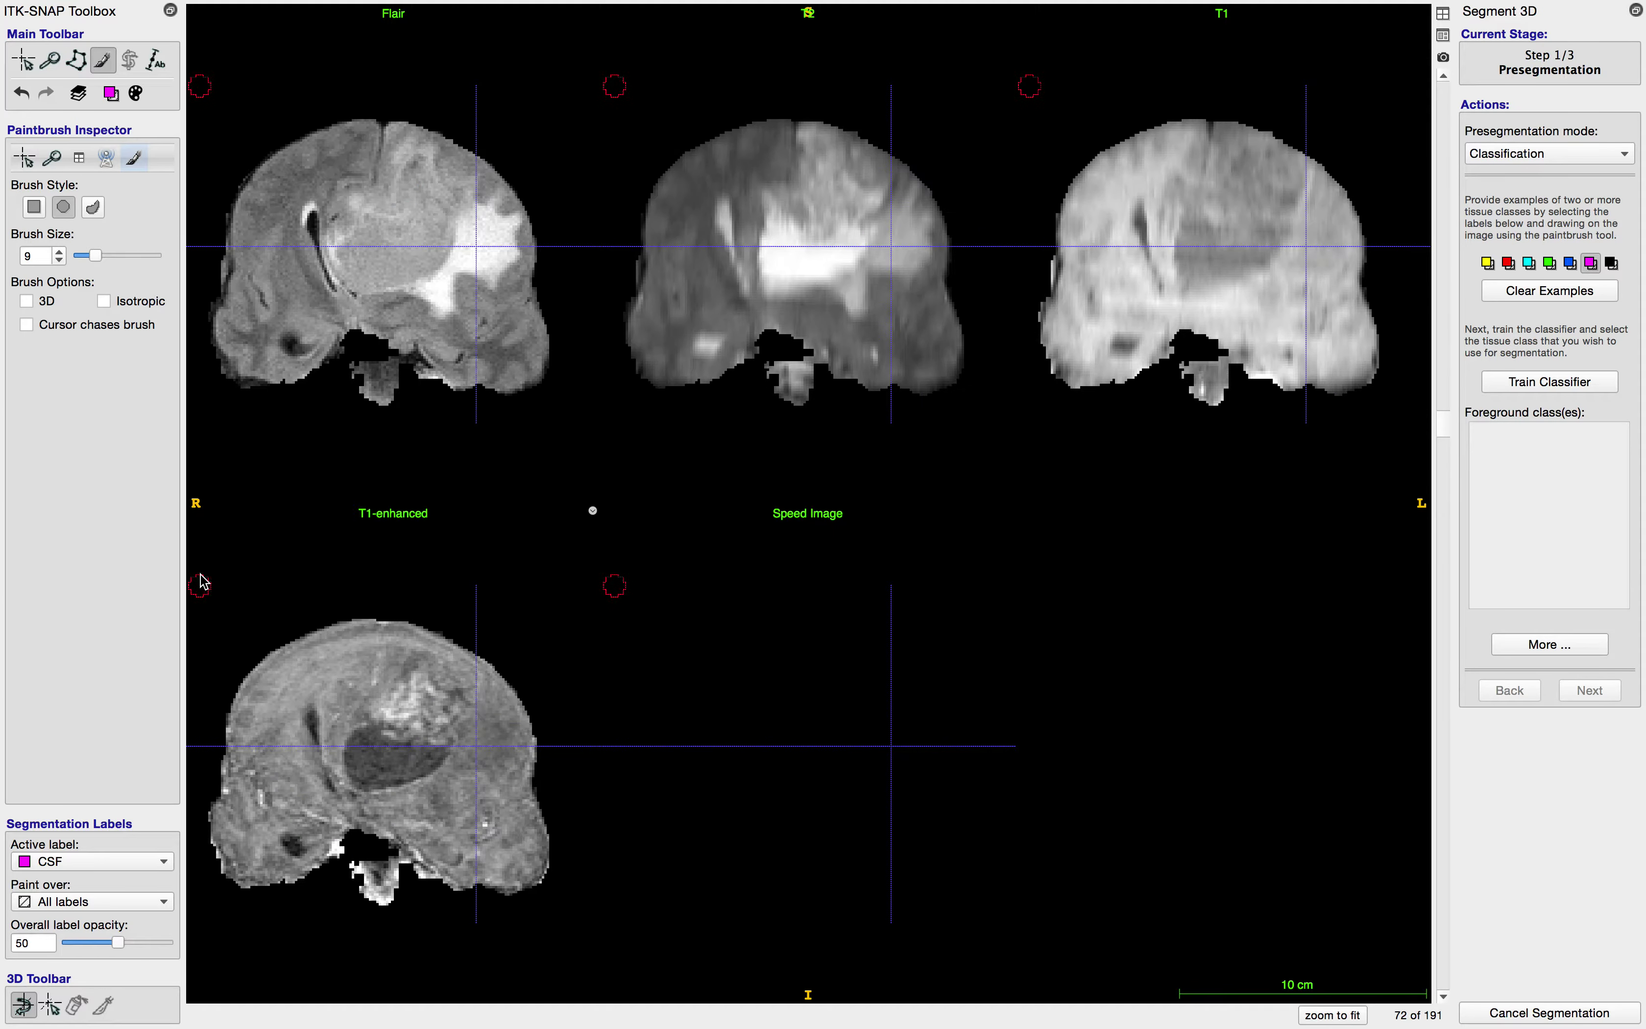
pyautogui.click(95, 208)
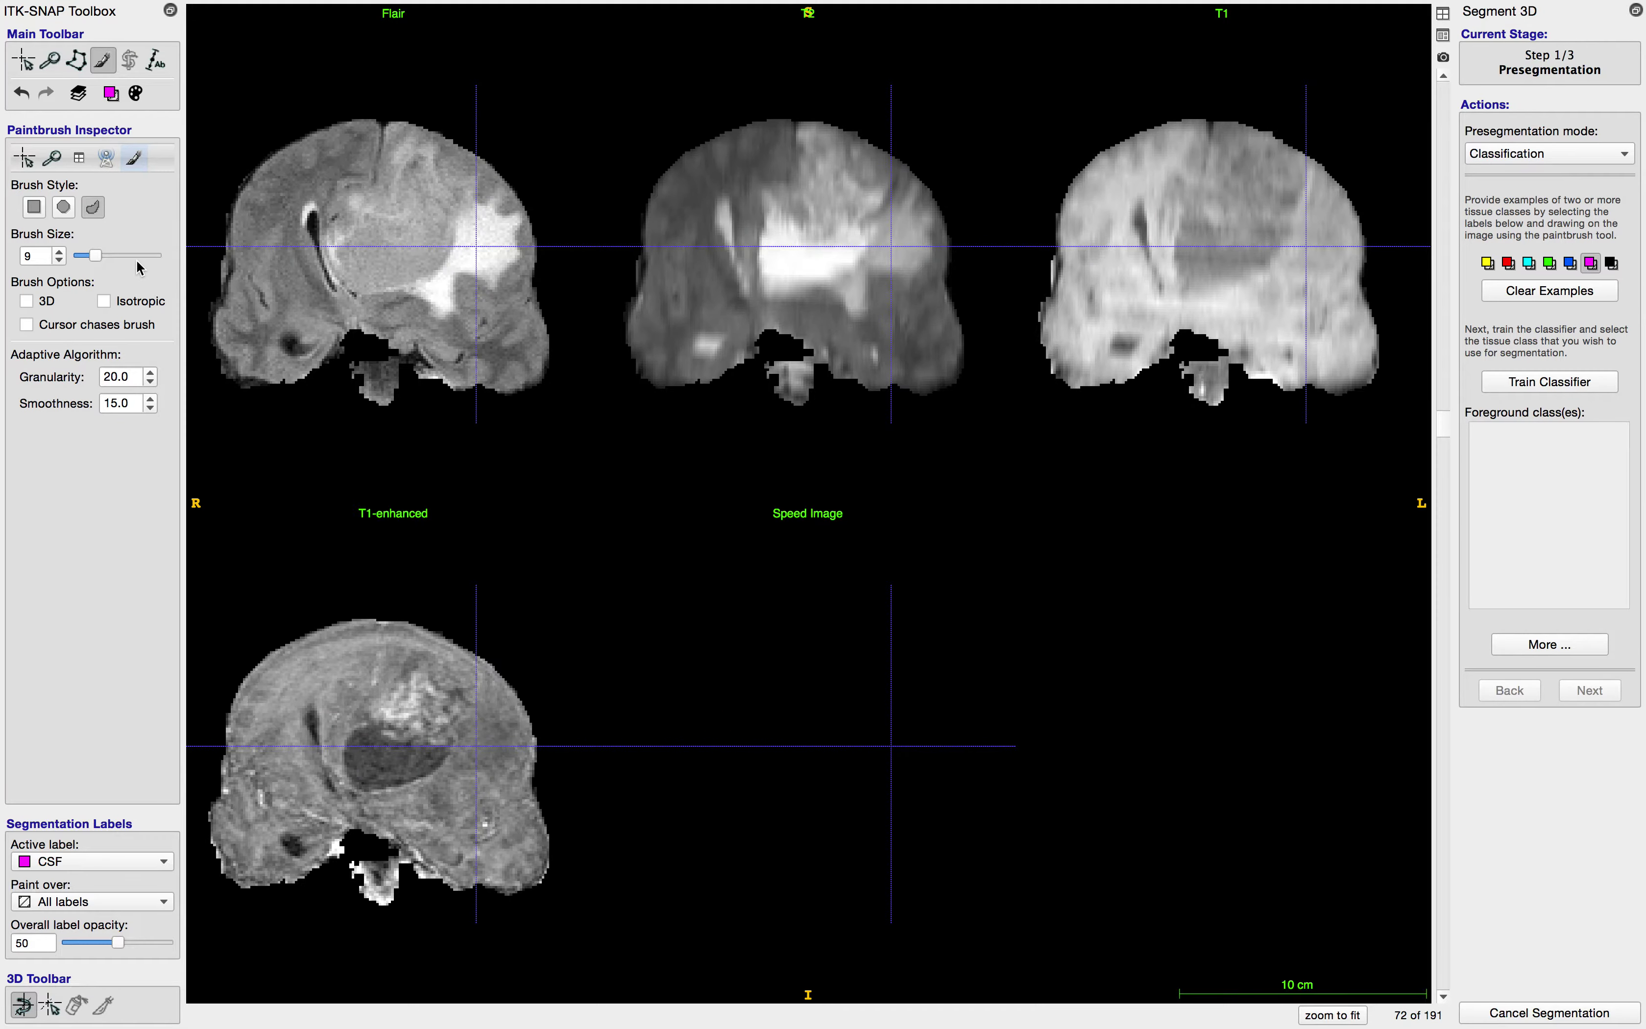
pyautogui.moveTo(98, 258); pyautogui.dragTo(107, 259)
# Step: Paint magenta CSF strokes along the ventricle, undoing and restoring strokes until only the wanted ones remain
pyautogui.click(313, 230)
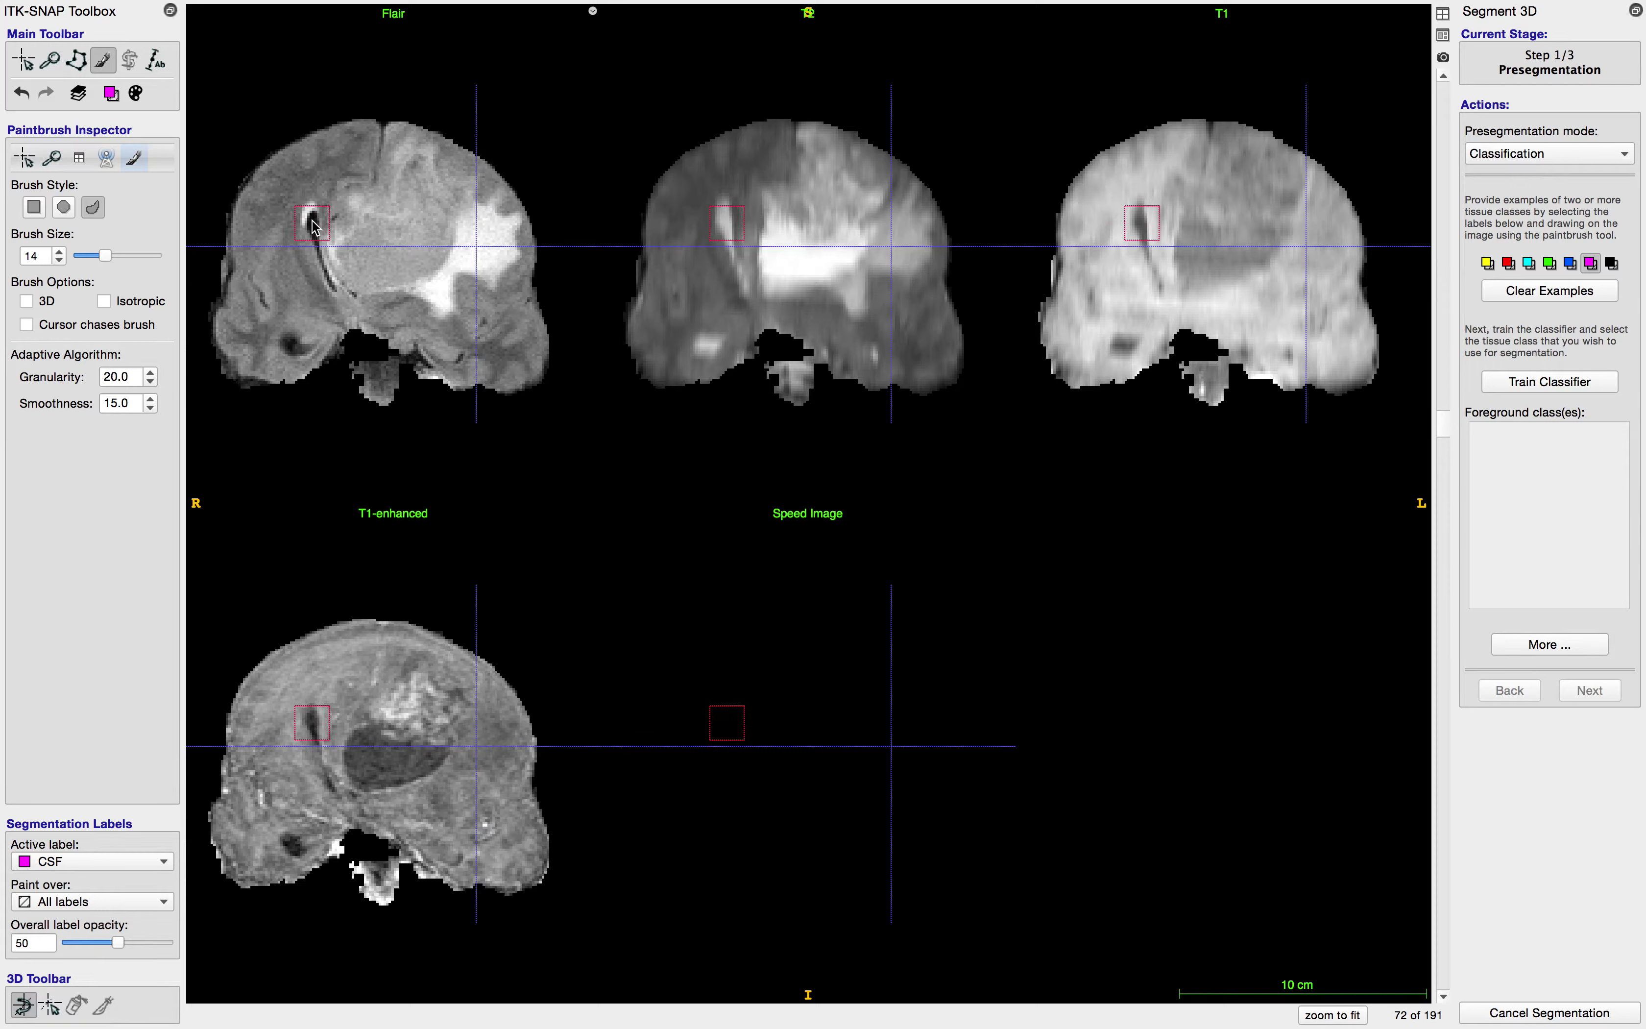
pyautogui.click(327, 238)
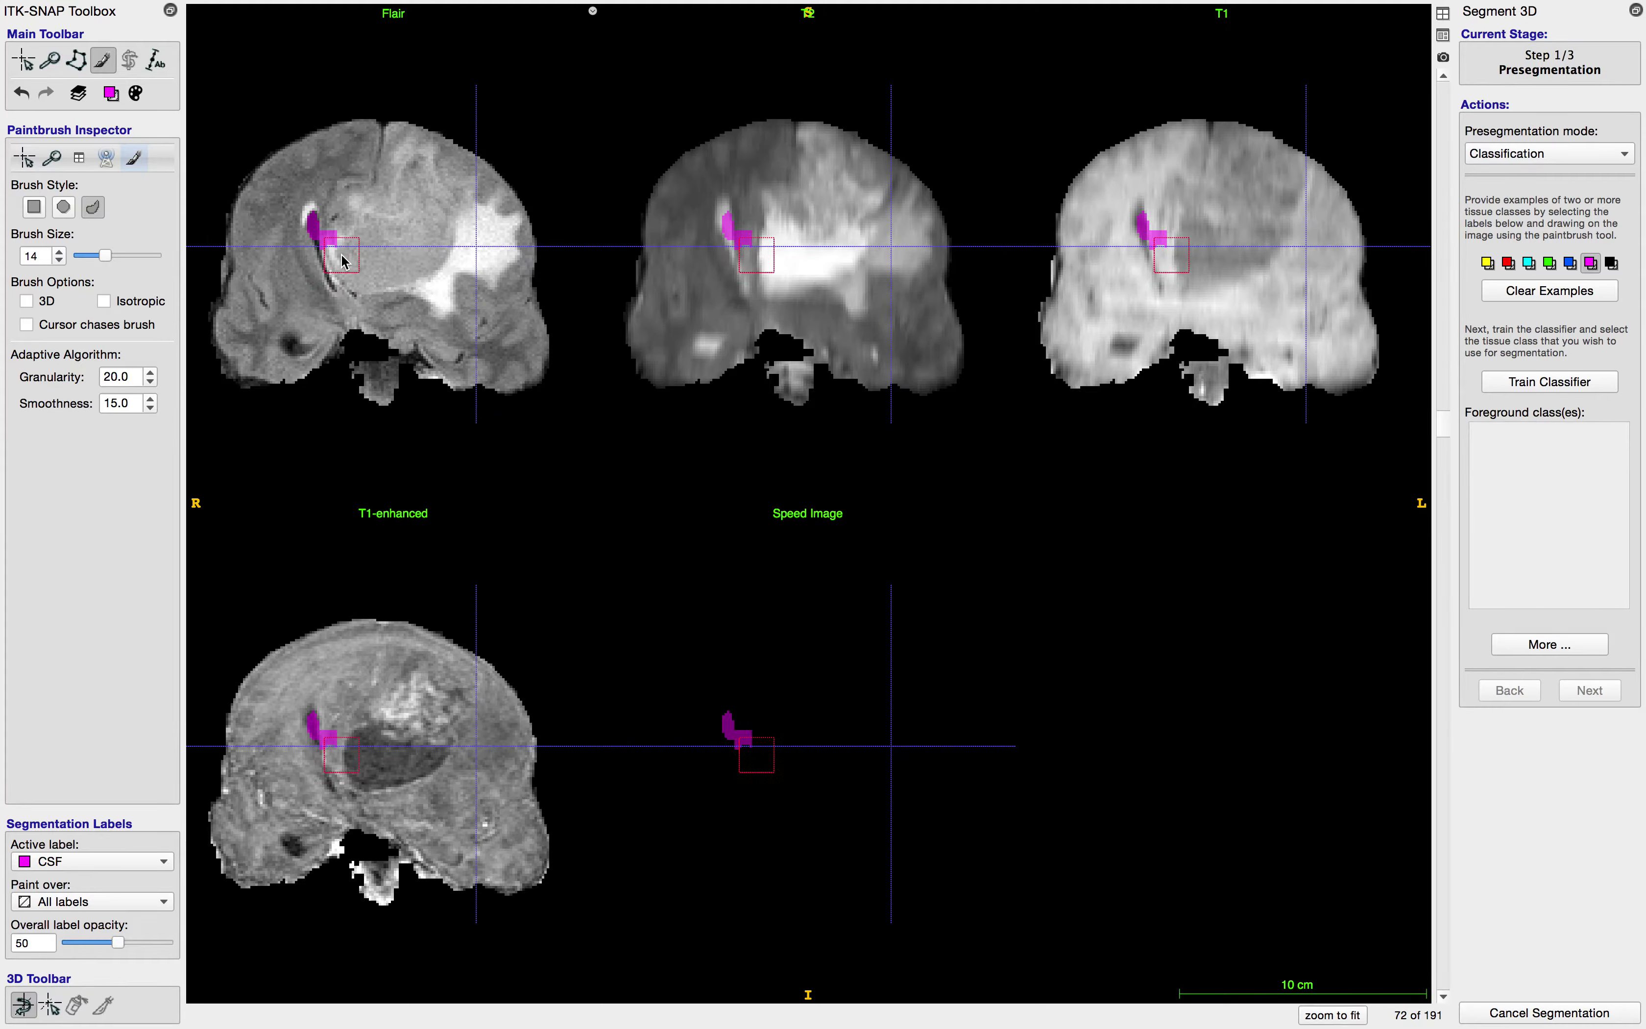
pyautogui.hotkey('ctrl', 'z')
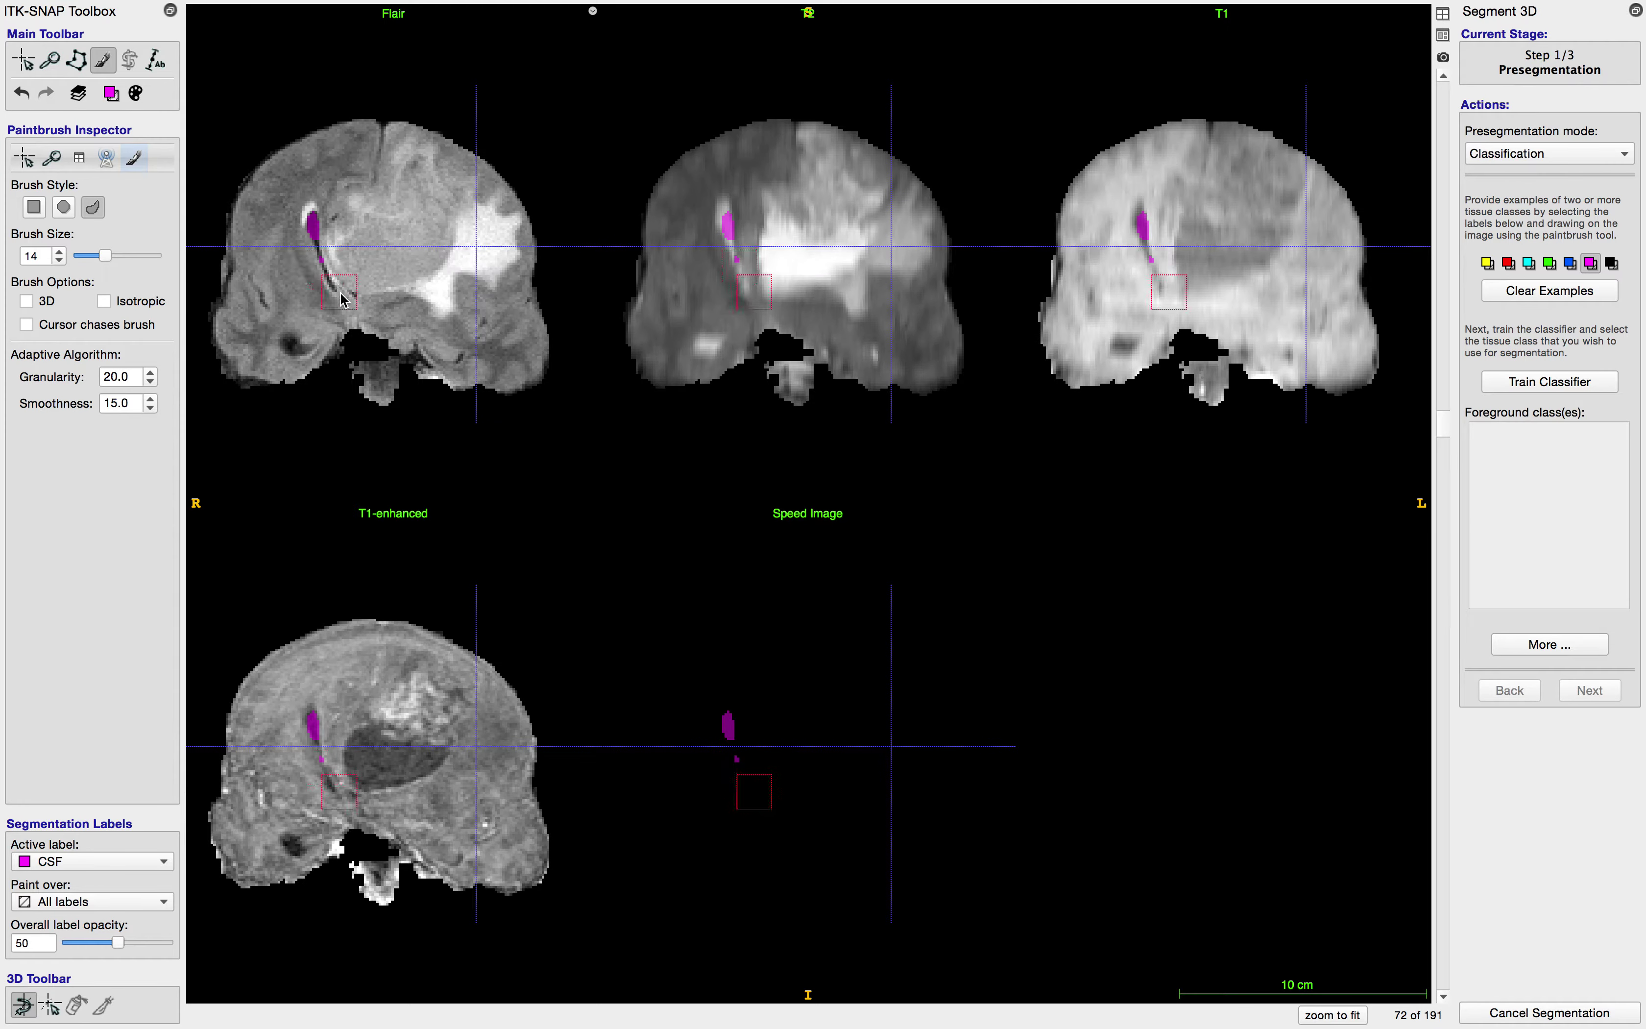
pyautogui.click(321, 261)
pyautogui.moveTo(317, 249); pyautogui.dragTo(331, 272)
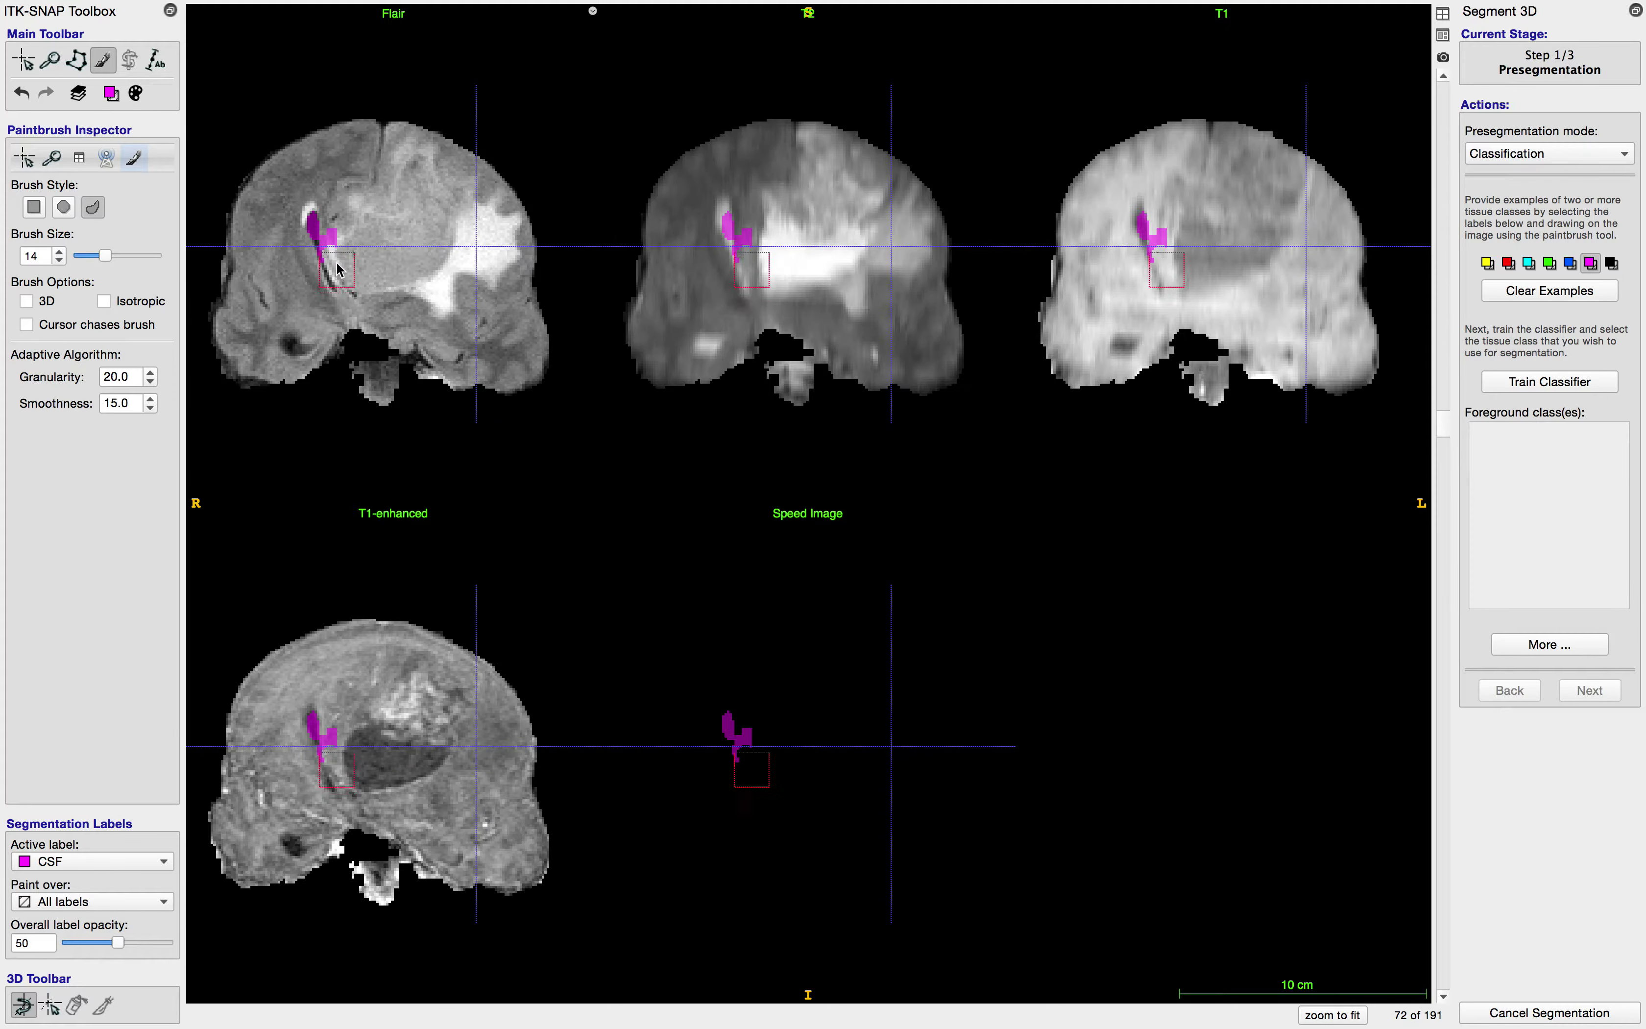
pyautogui.click(347, 217)
pyautogui.press('super+z')
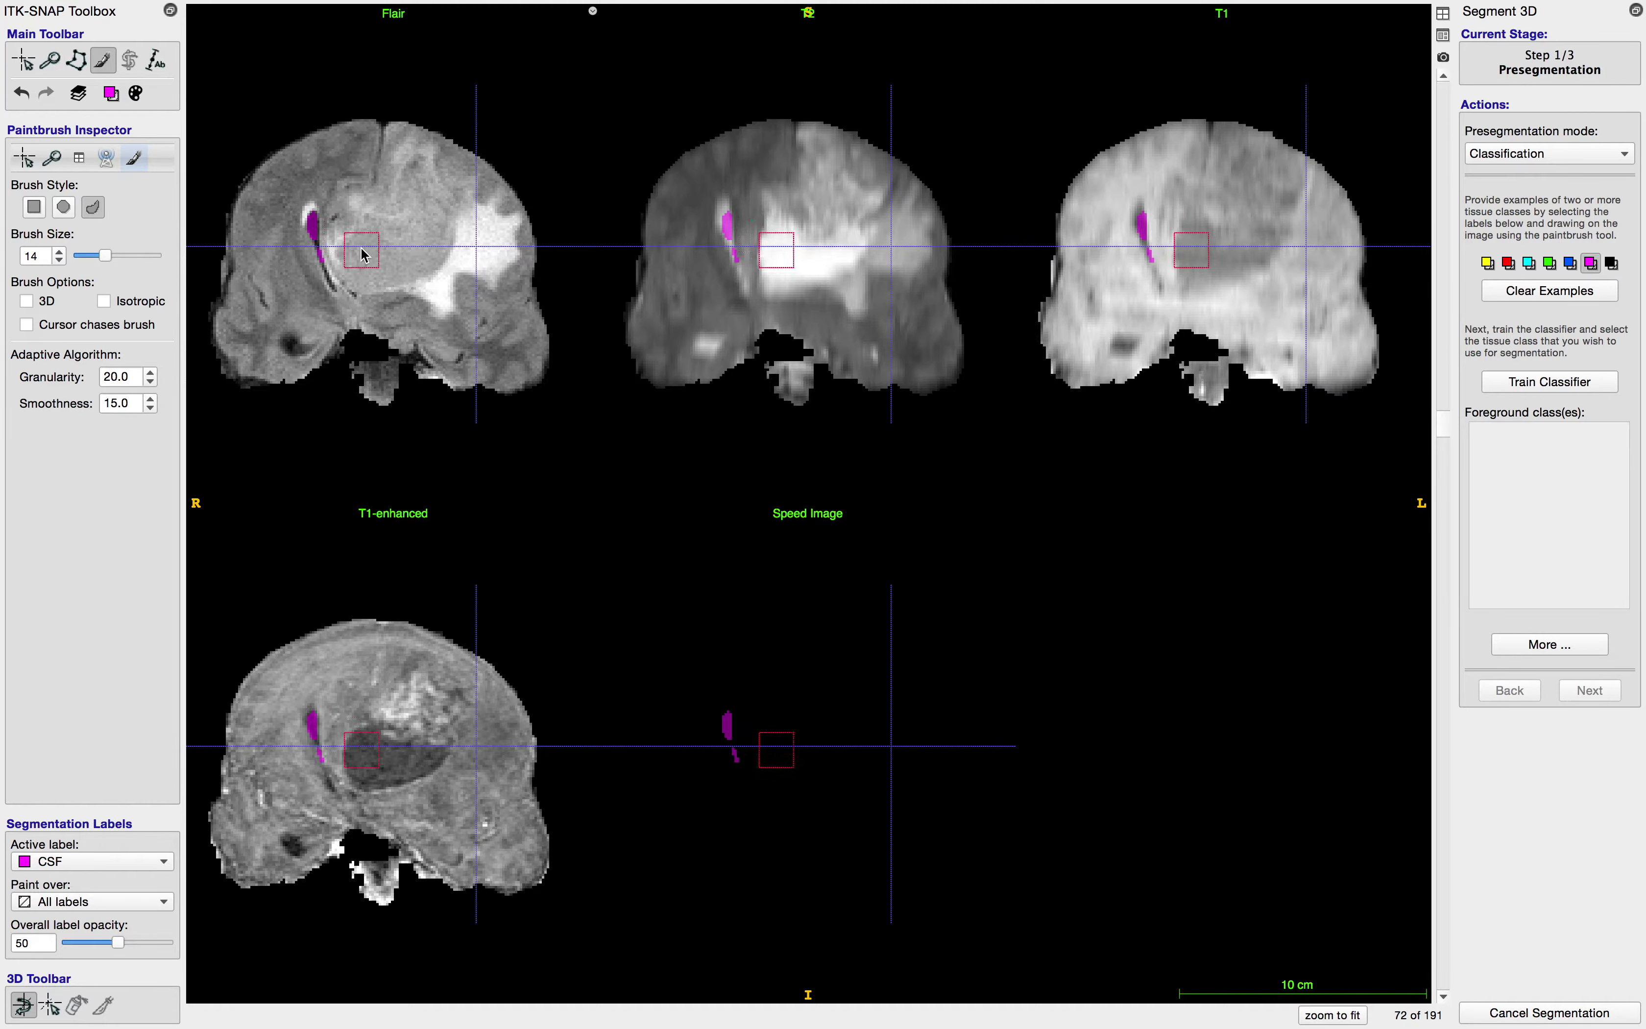
pyautogui.press('super+z')
pyautogui.press('super+z')
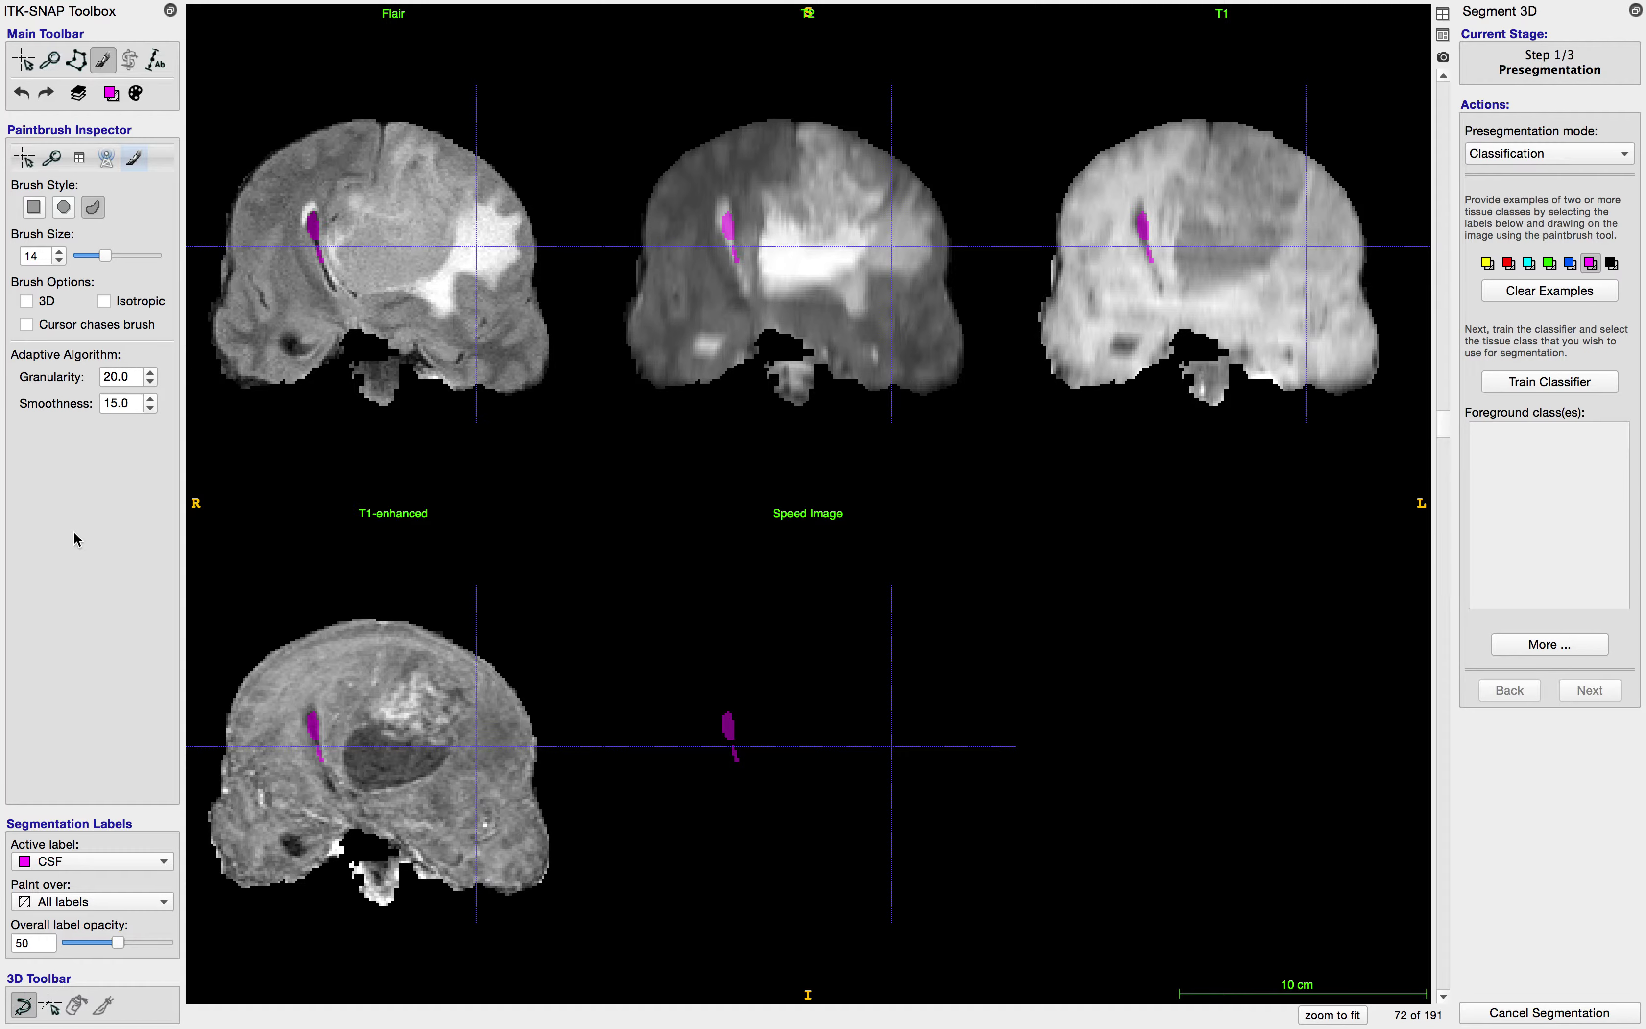
# Step: Paint a brown Background stroke with the round brush along the dark area above the brain on slice 72
pyautogui.click(95, 862)
pyautogui.click(95, 873)
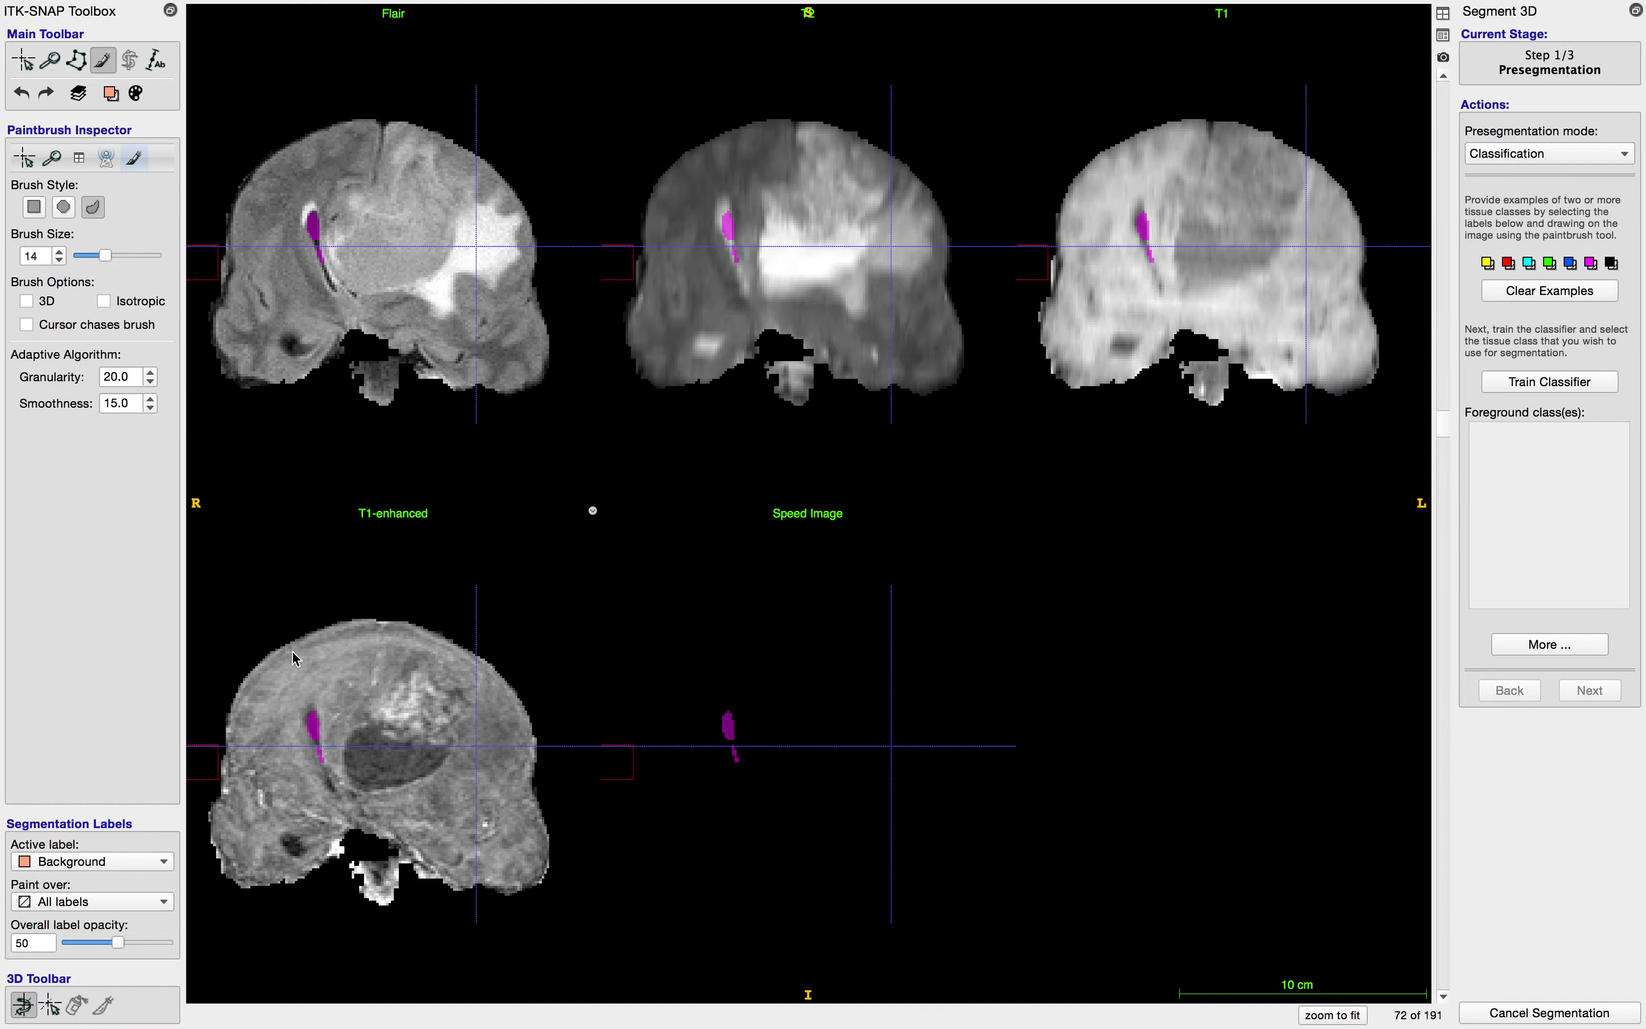
pyautogui.click(287, 598)
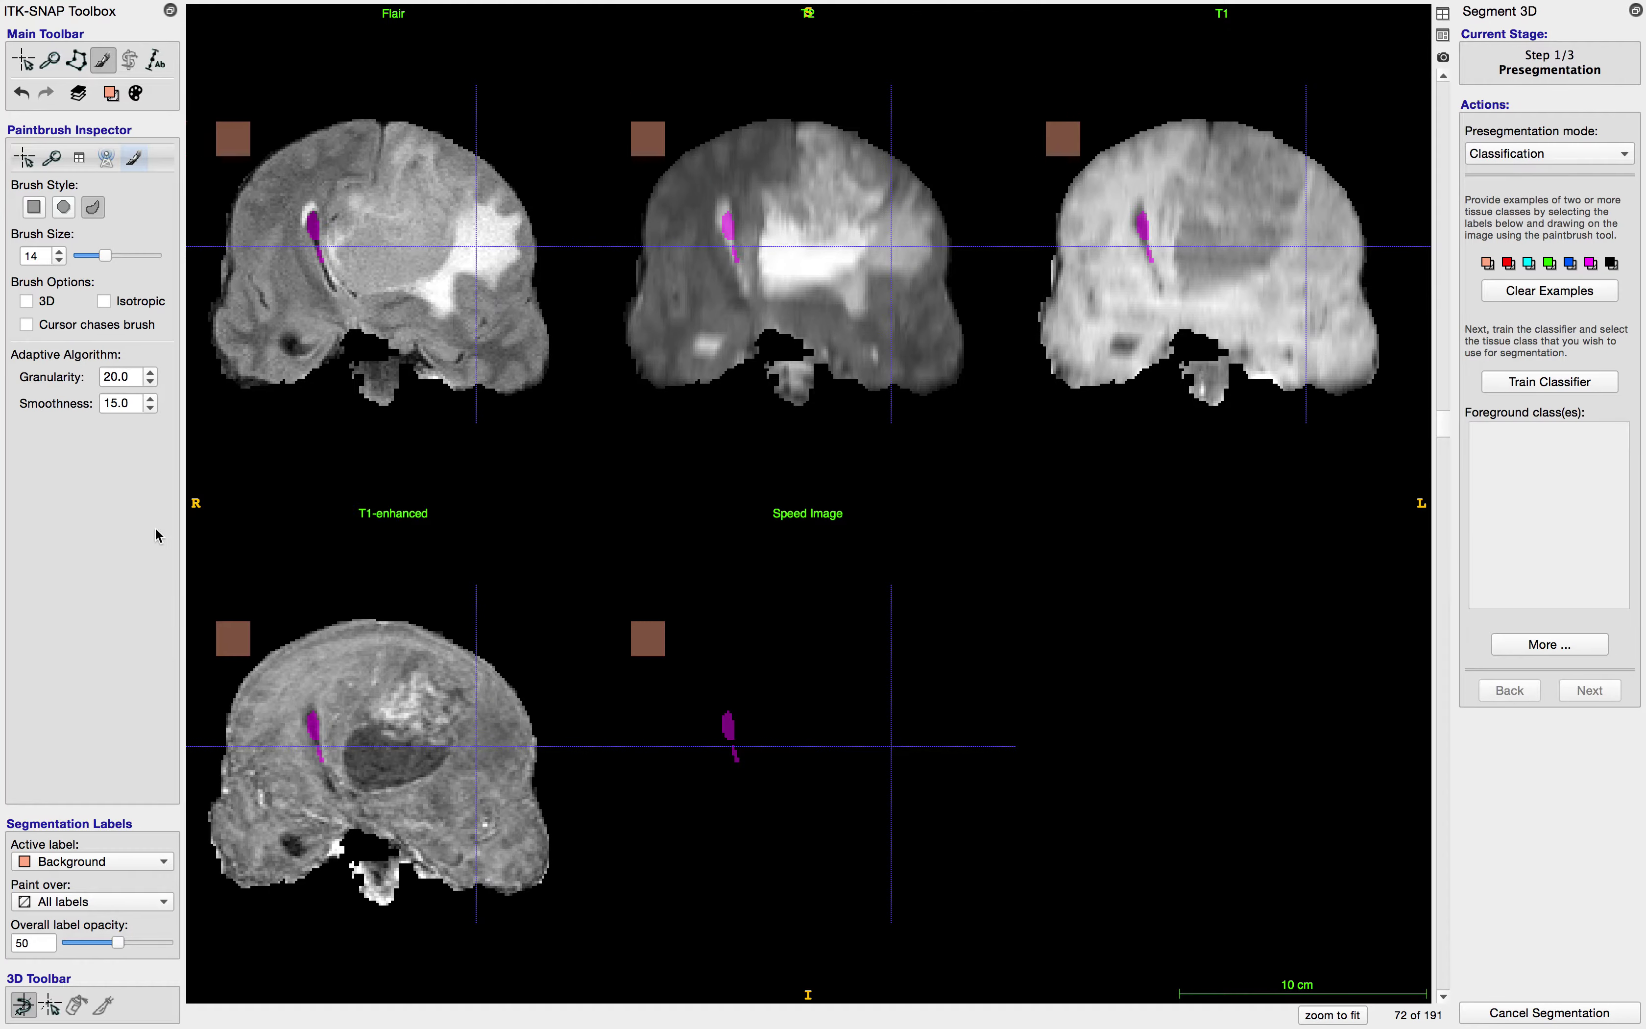
pyautogui.click(63, 208)
pyautogui.moveTo(219, 640)
pyautogui.mouseDown()
pyautogui.moveTo(367, 591)
pyautogui.moveTo(262, 630)
pyautogui.moveTo(207, 673)
pyautogui.moveTo(195, 748)
pyautogui.mouseUp()
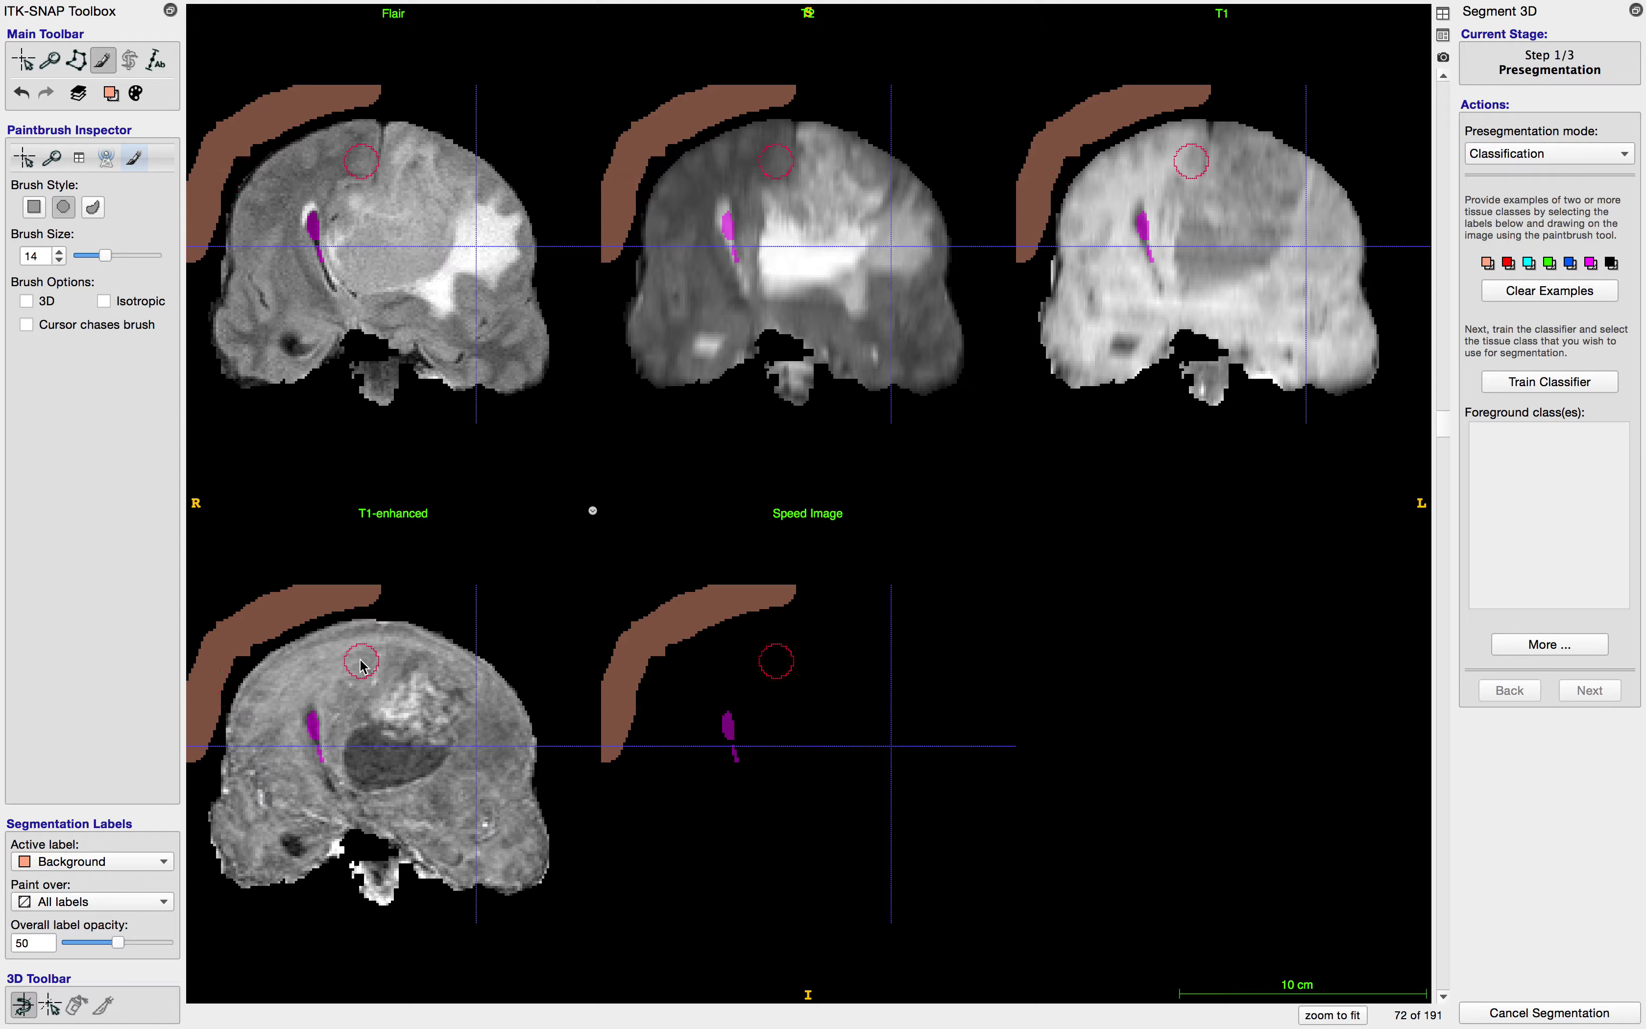
pyautogui.scroll(-5, 320, 490)
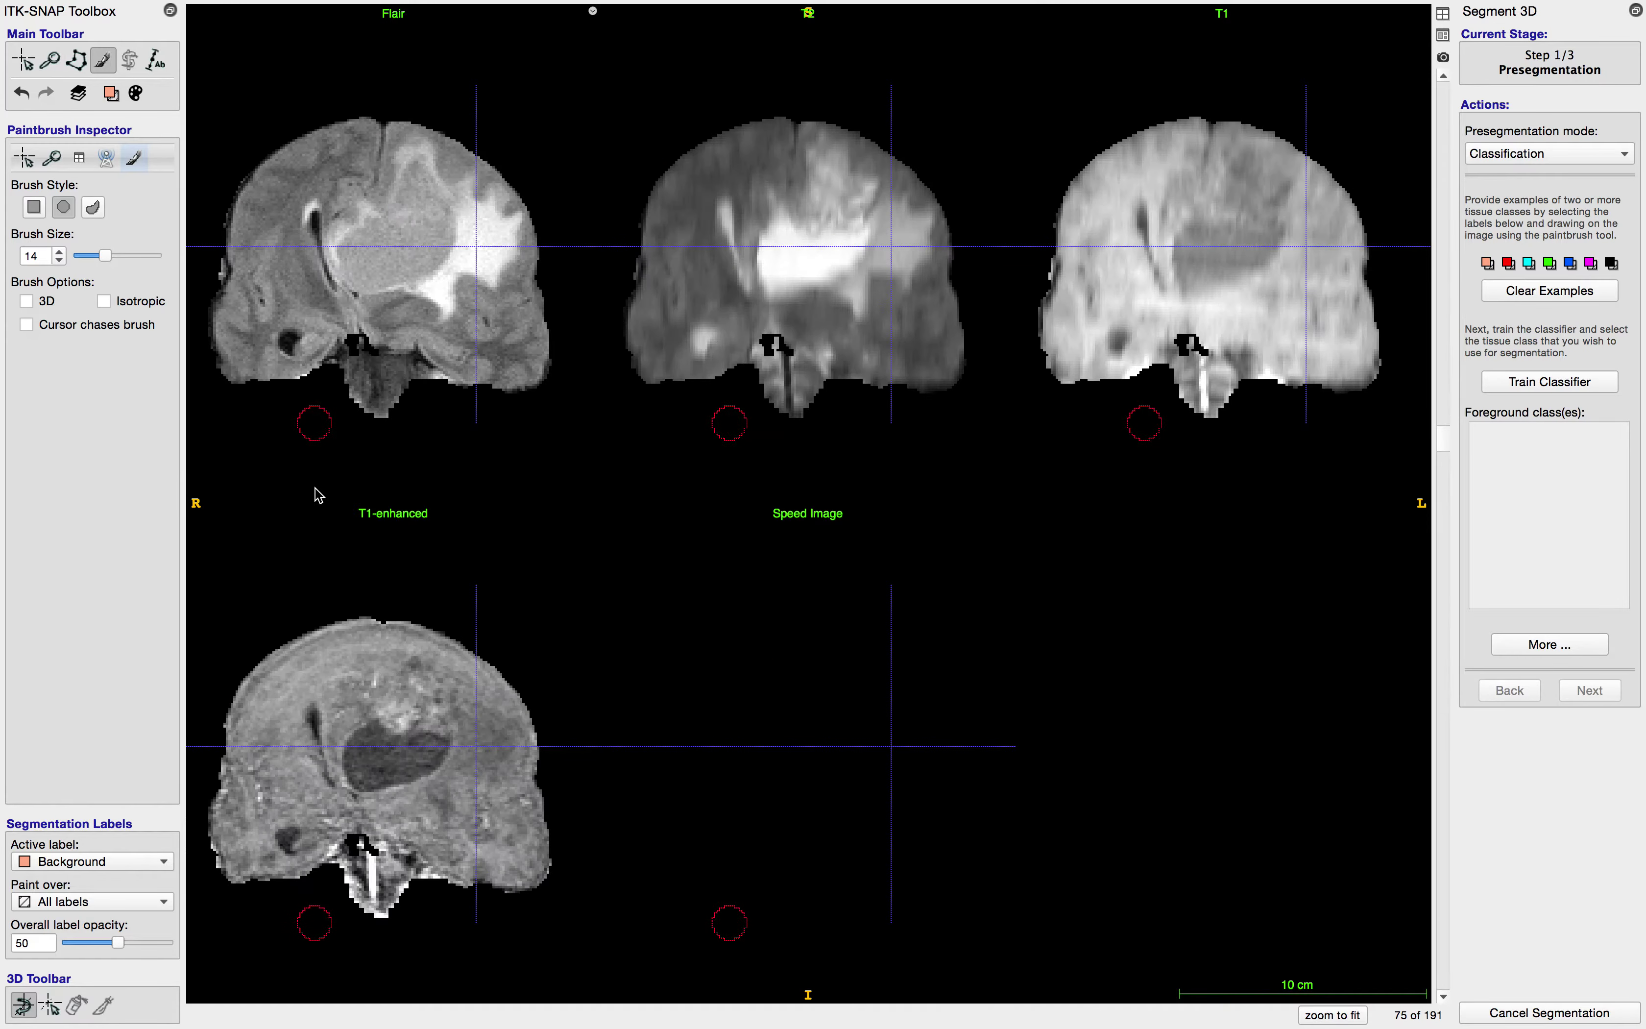
pyautogui.scroll(5, 325, 496)
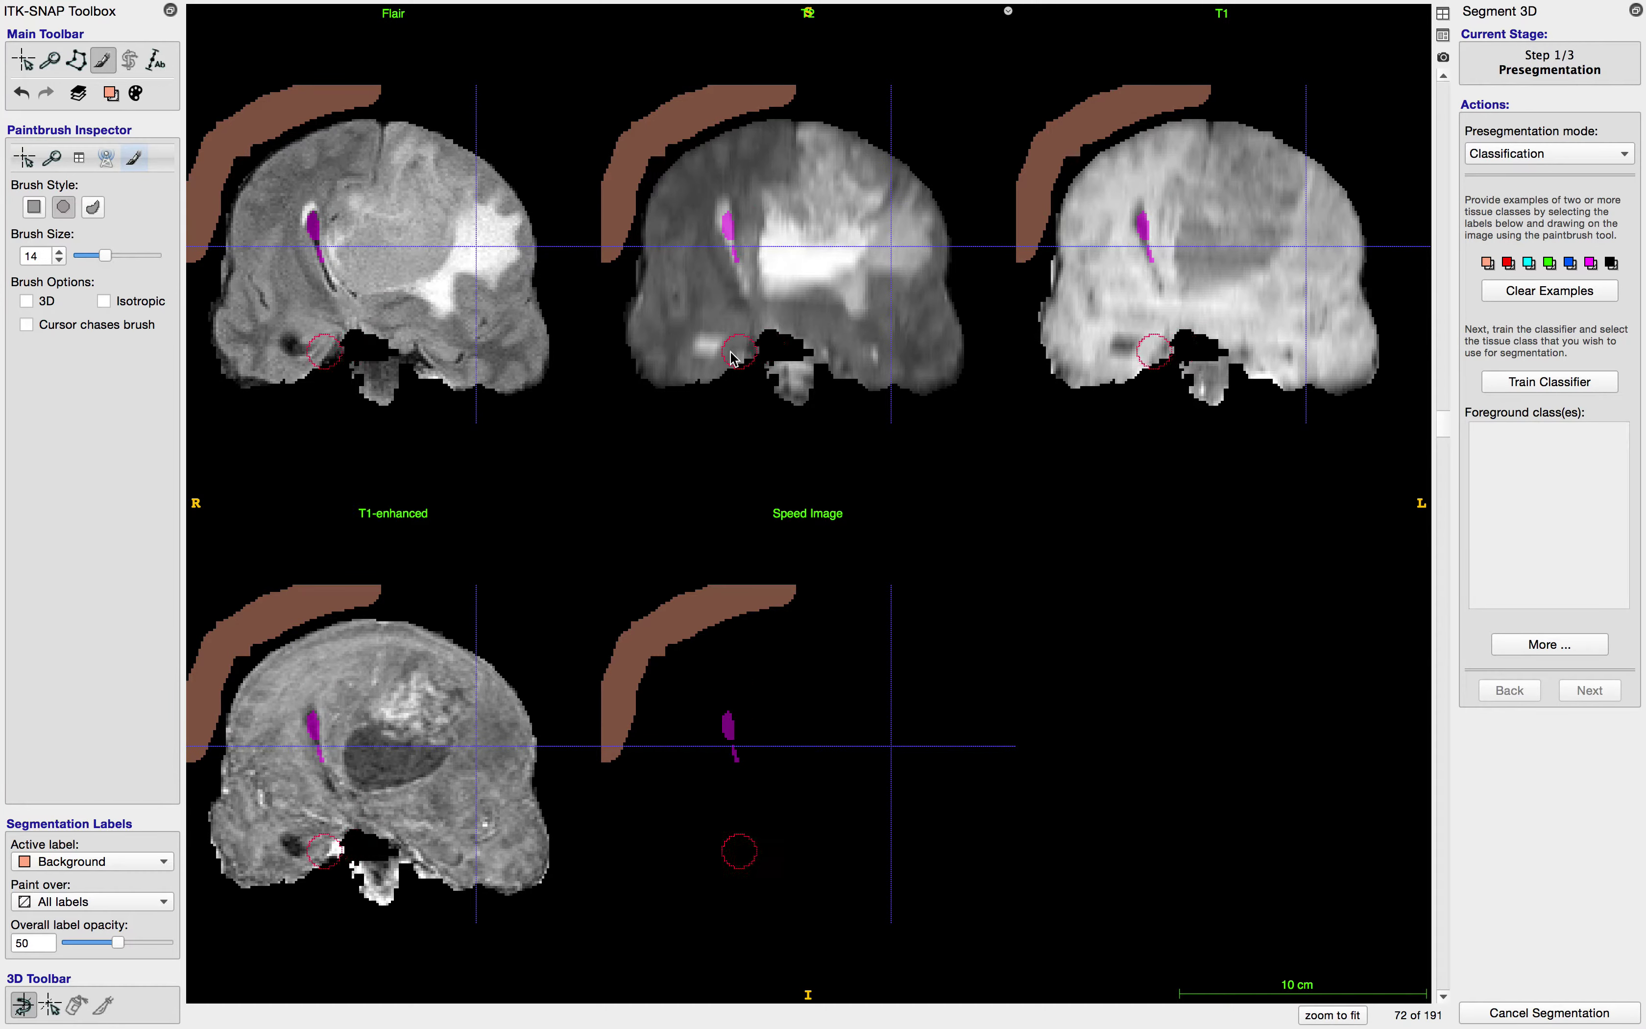
pyautogui.scroll(-10, 630, 262)
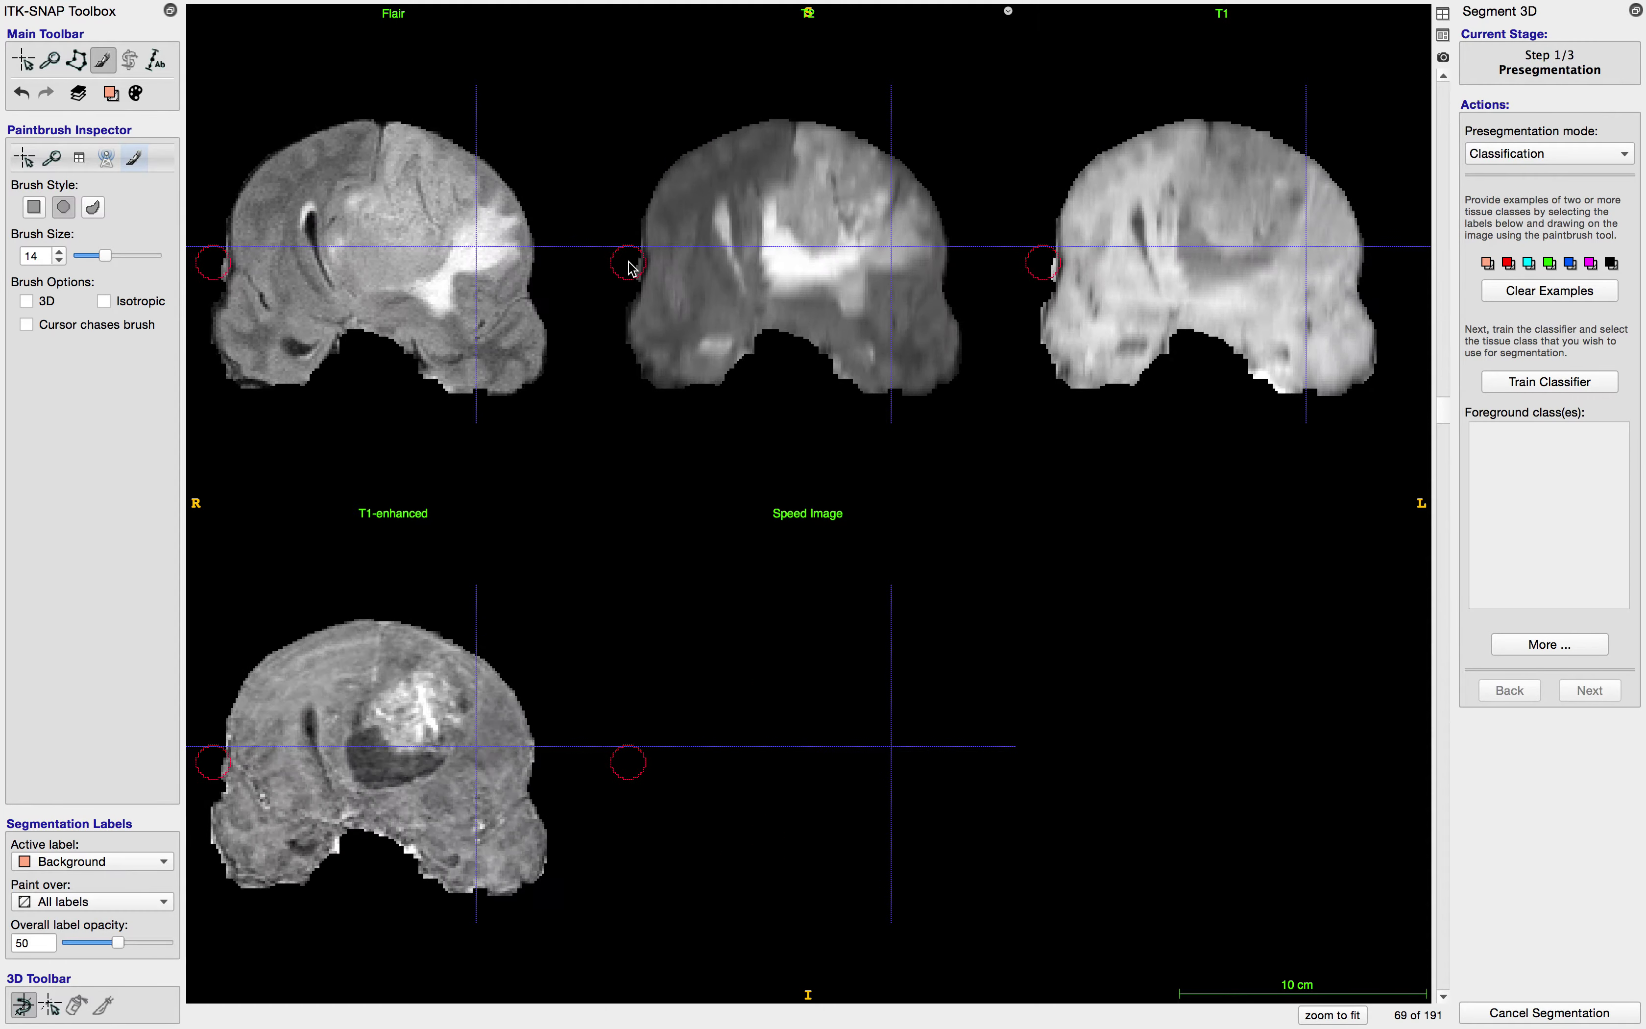
pyautogui.scroll(12, 540, 259)
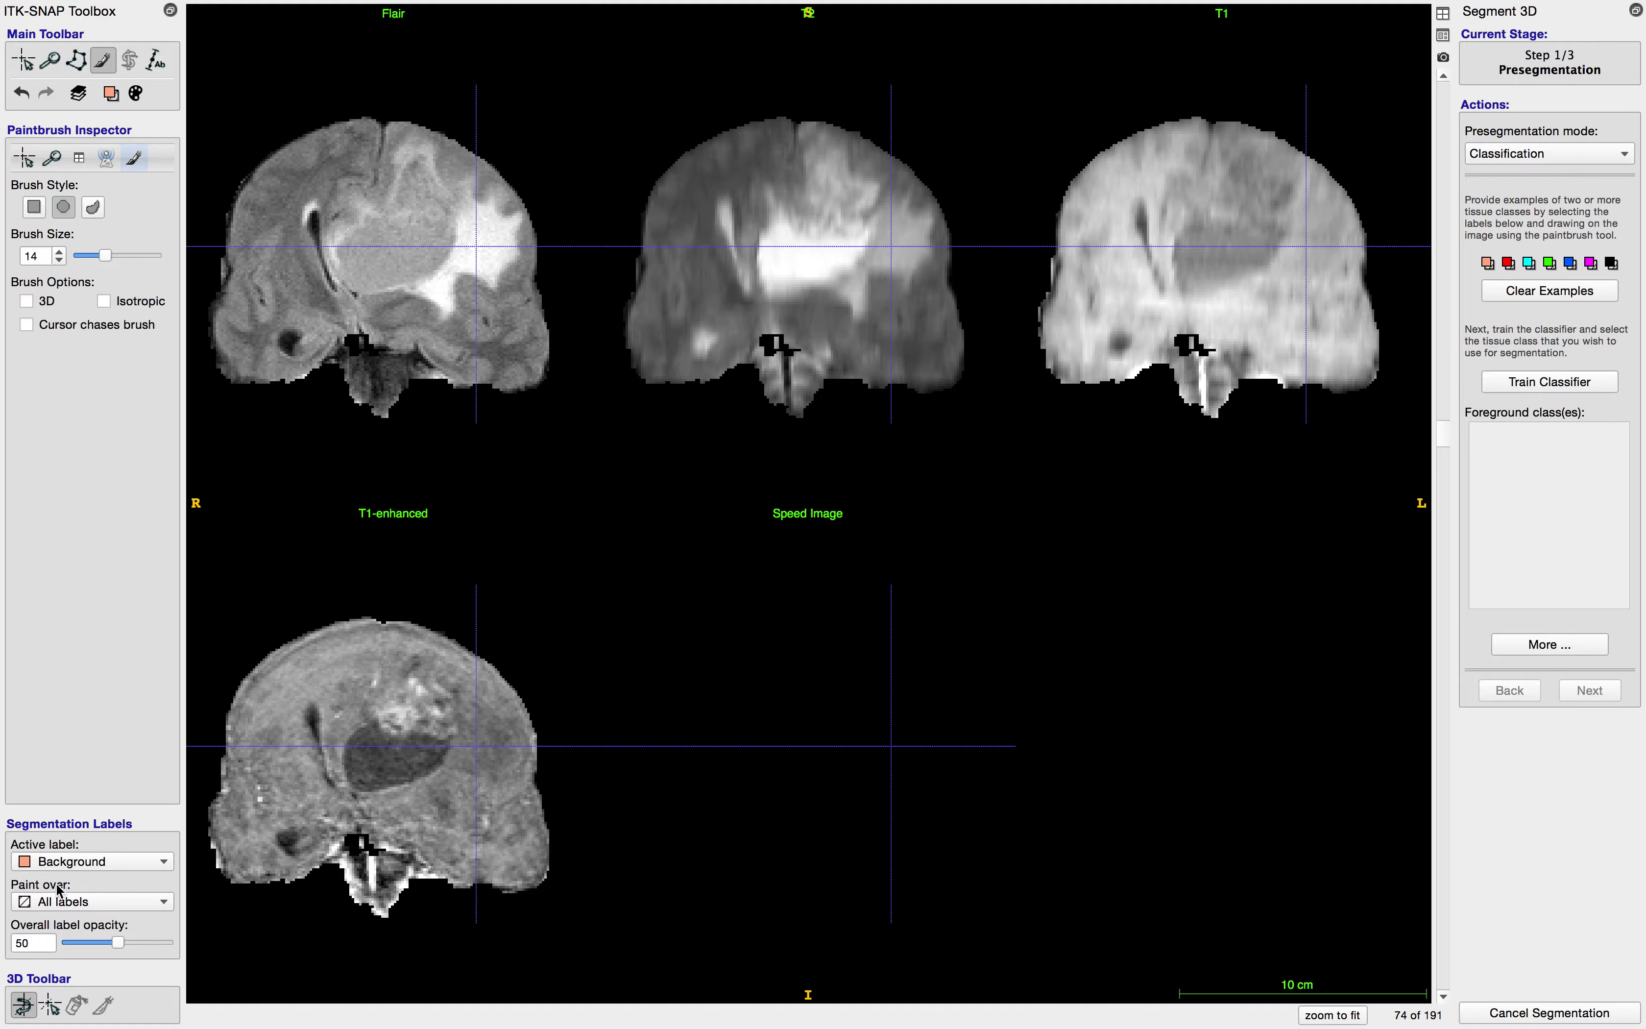
# Step: Paint a tiny red Misc1 example inside the brain with brush size 2
pyautogui.click(69, 862)
pyautogui.click(62, 886)
pyautogui.moveTo(103, 255); pyautogui.dragTo(80, 257)
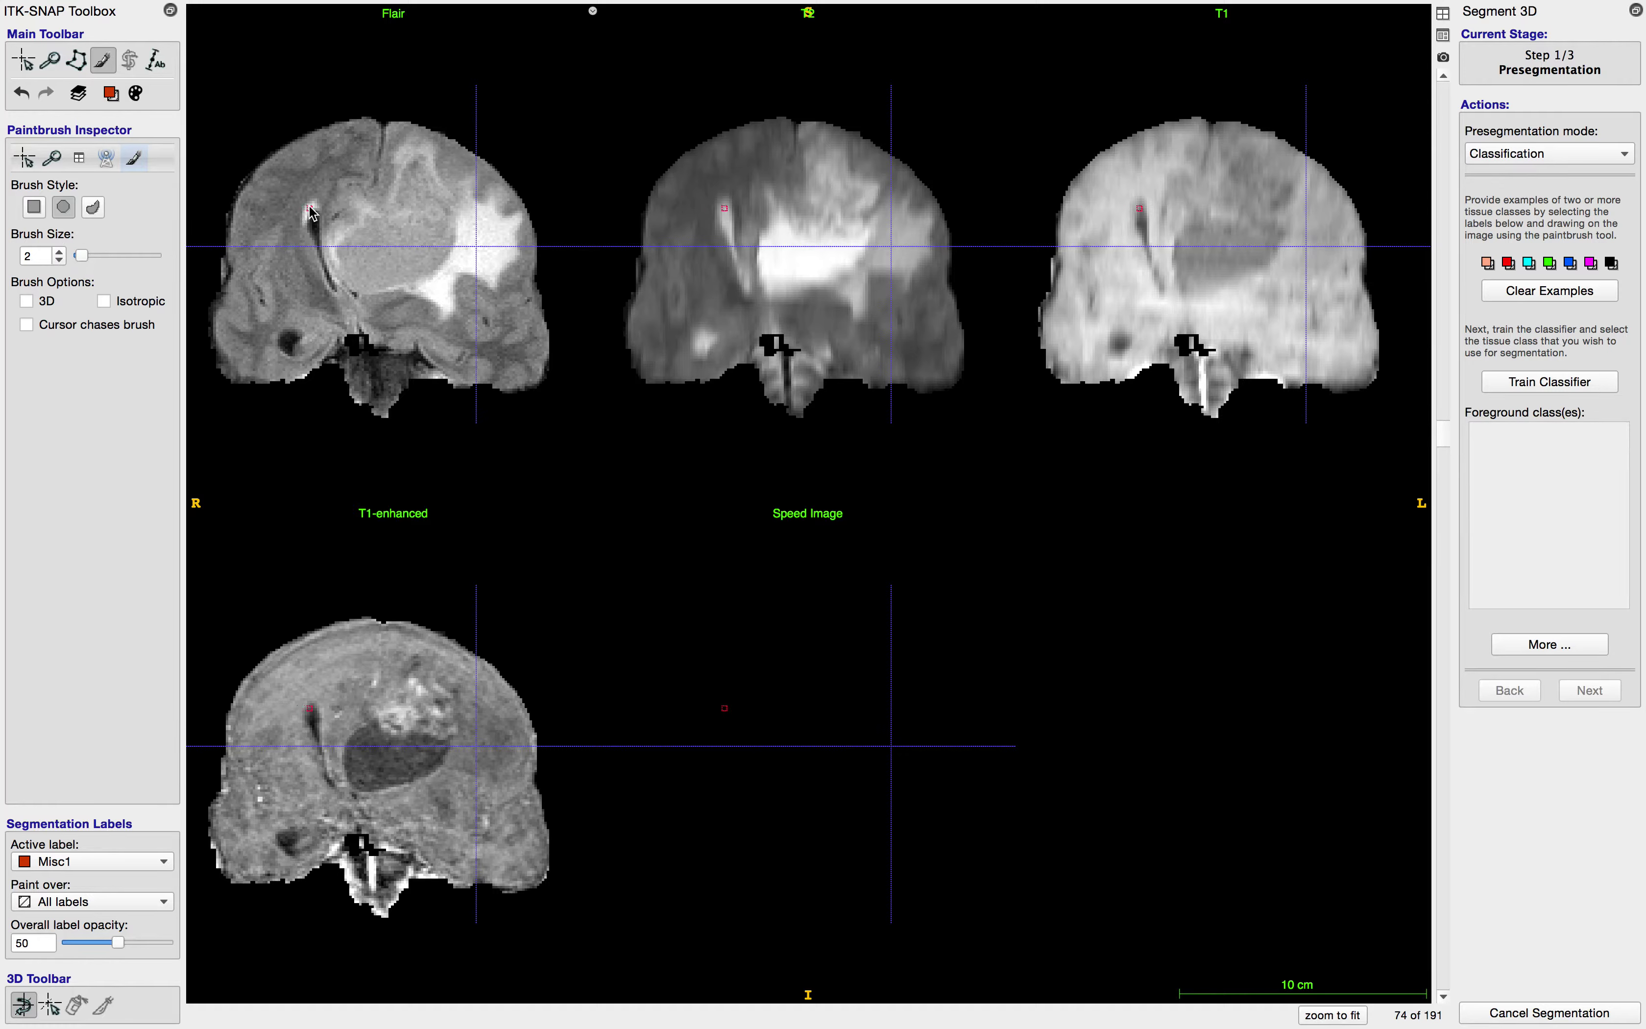
pyautogui.moveTo(313, 209); pyautogui.dragTo(308, 229)
# Step: Train the classifier on all the painted examples
pyautogui.scroll(6, 486, 273)
pyautogui.scroll(11, 492, 274)
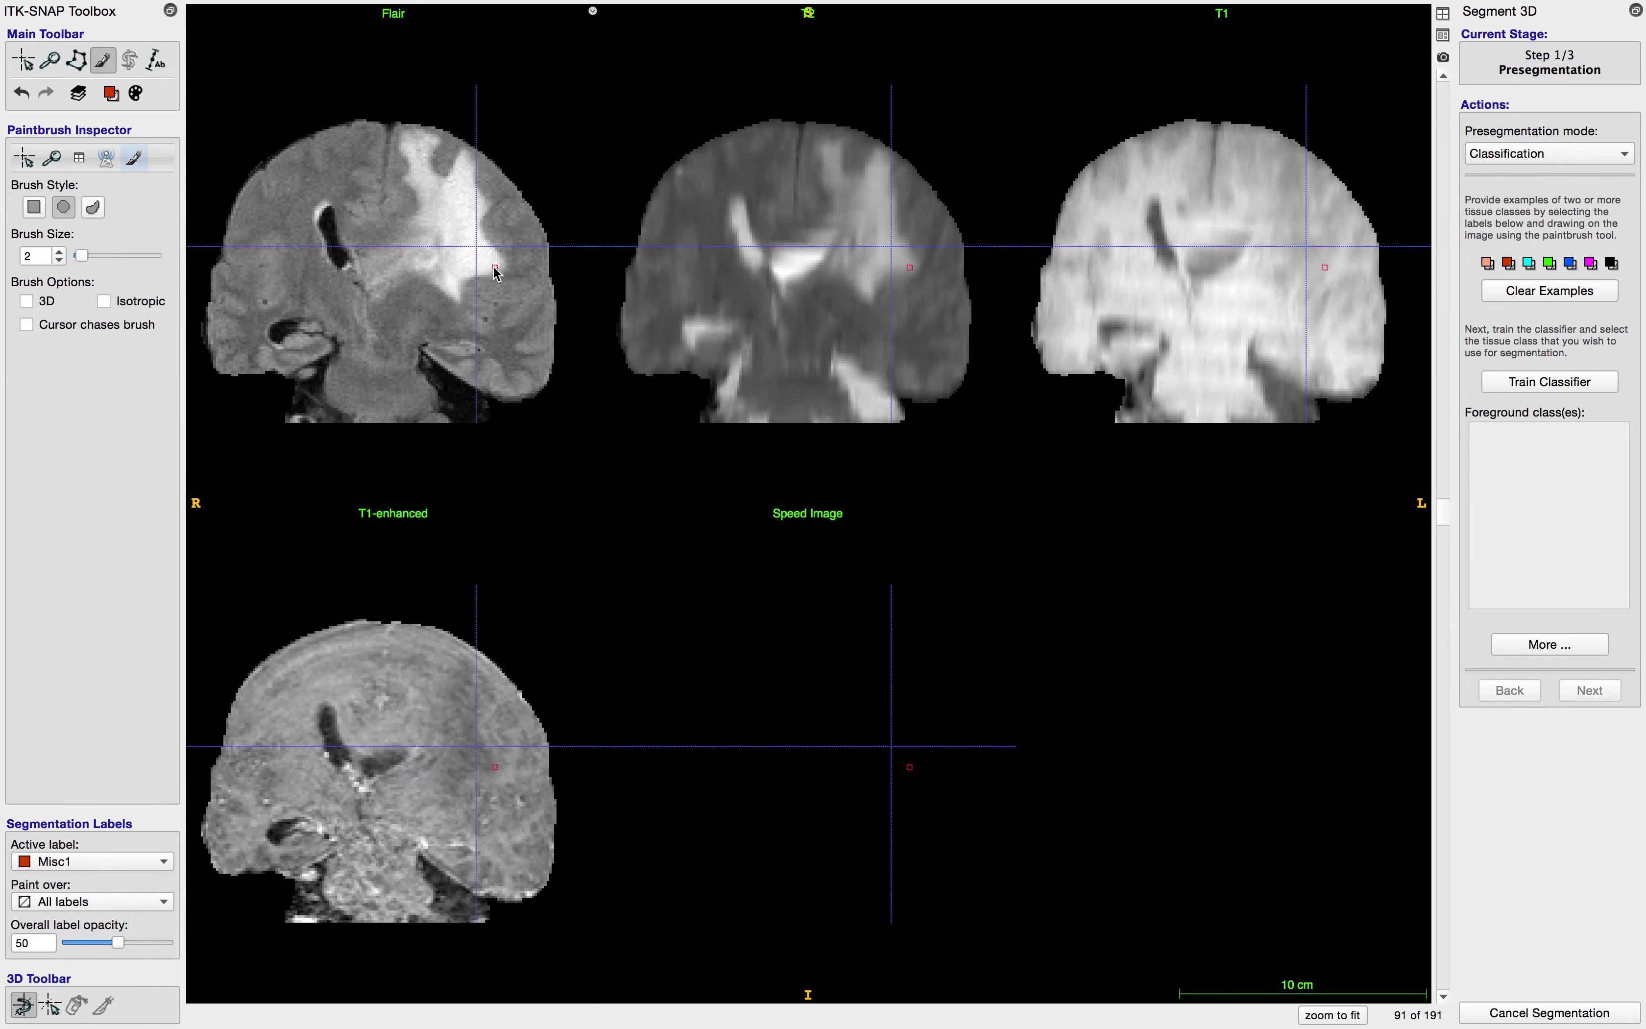
pyautogui.scroll(-6, 494, 273)
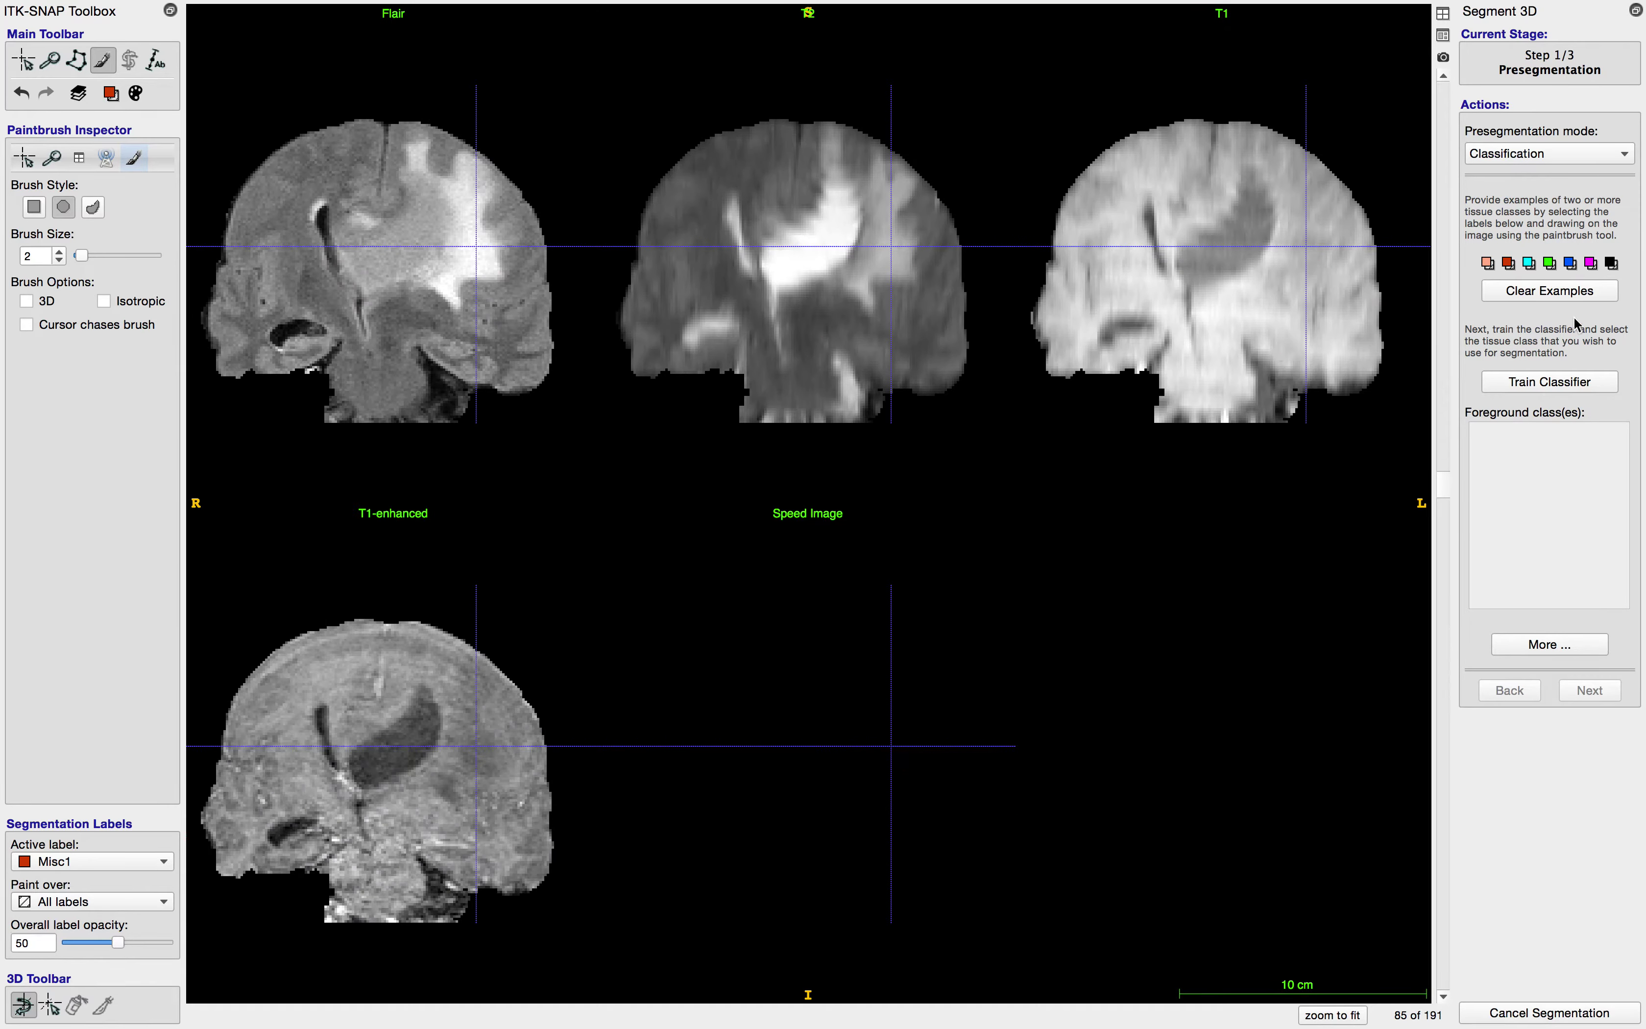
pyautogui.click(1568, 384)
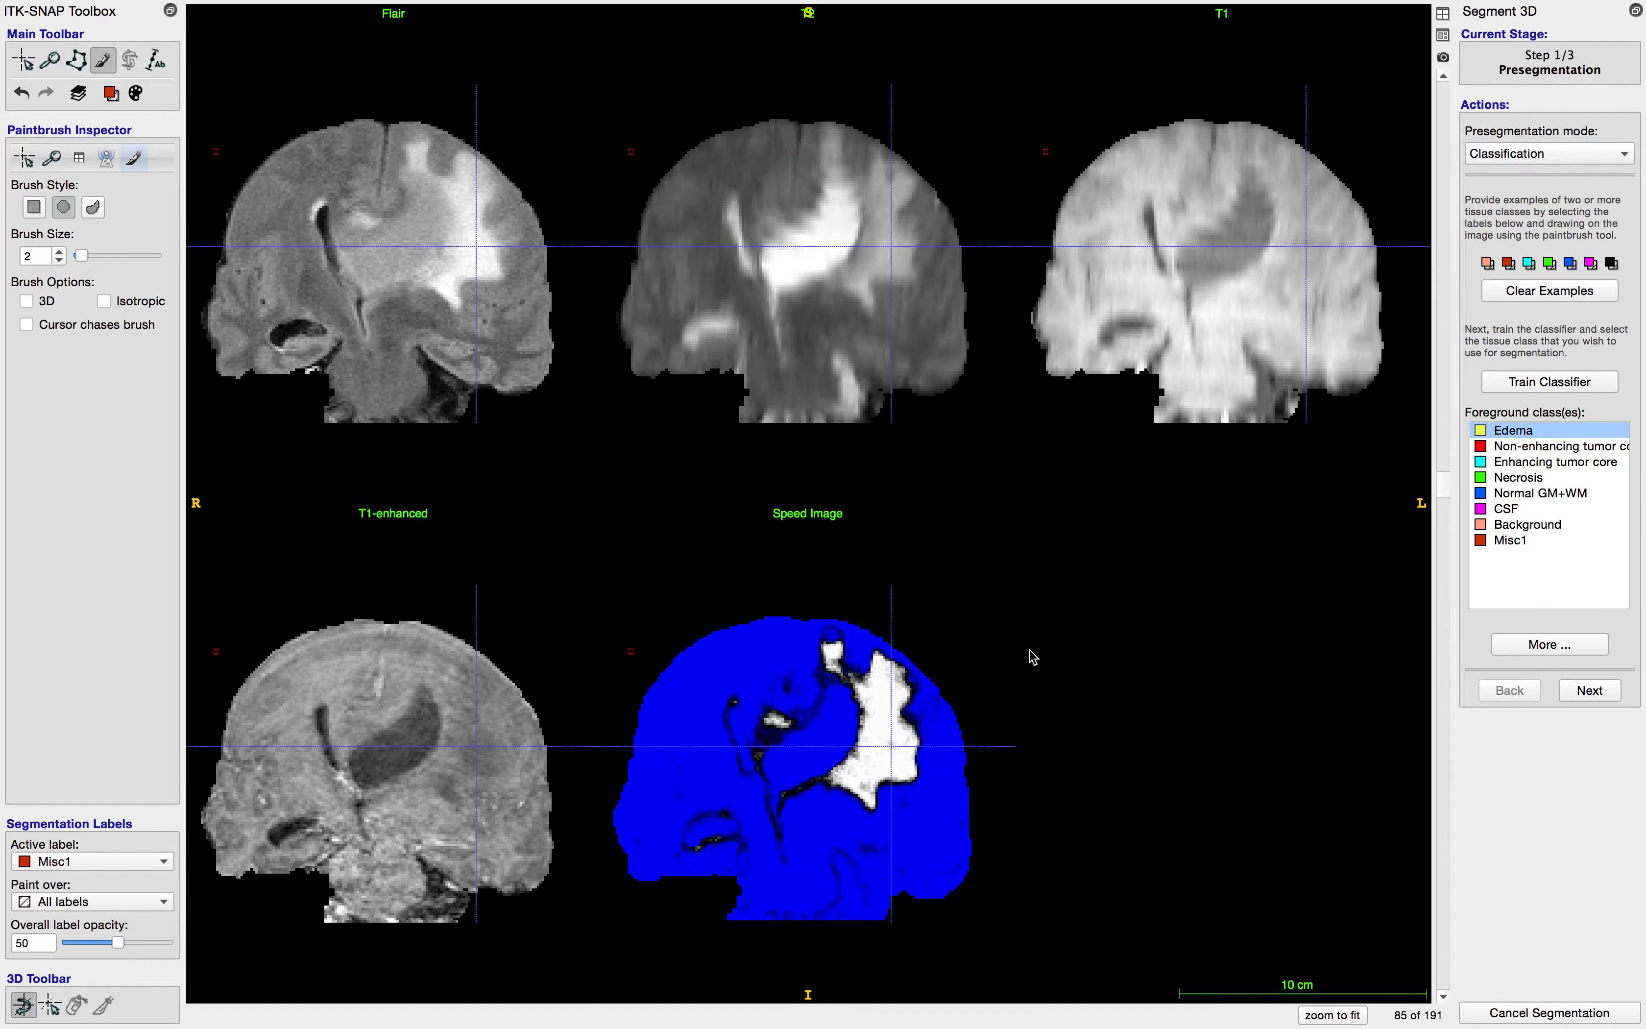
# Step: Step through coronal slices to inspect the speed image, then bring back all three slice views
pyautogui.scroll(-4, 992, 661)
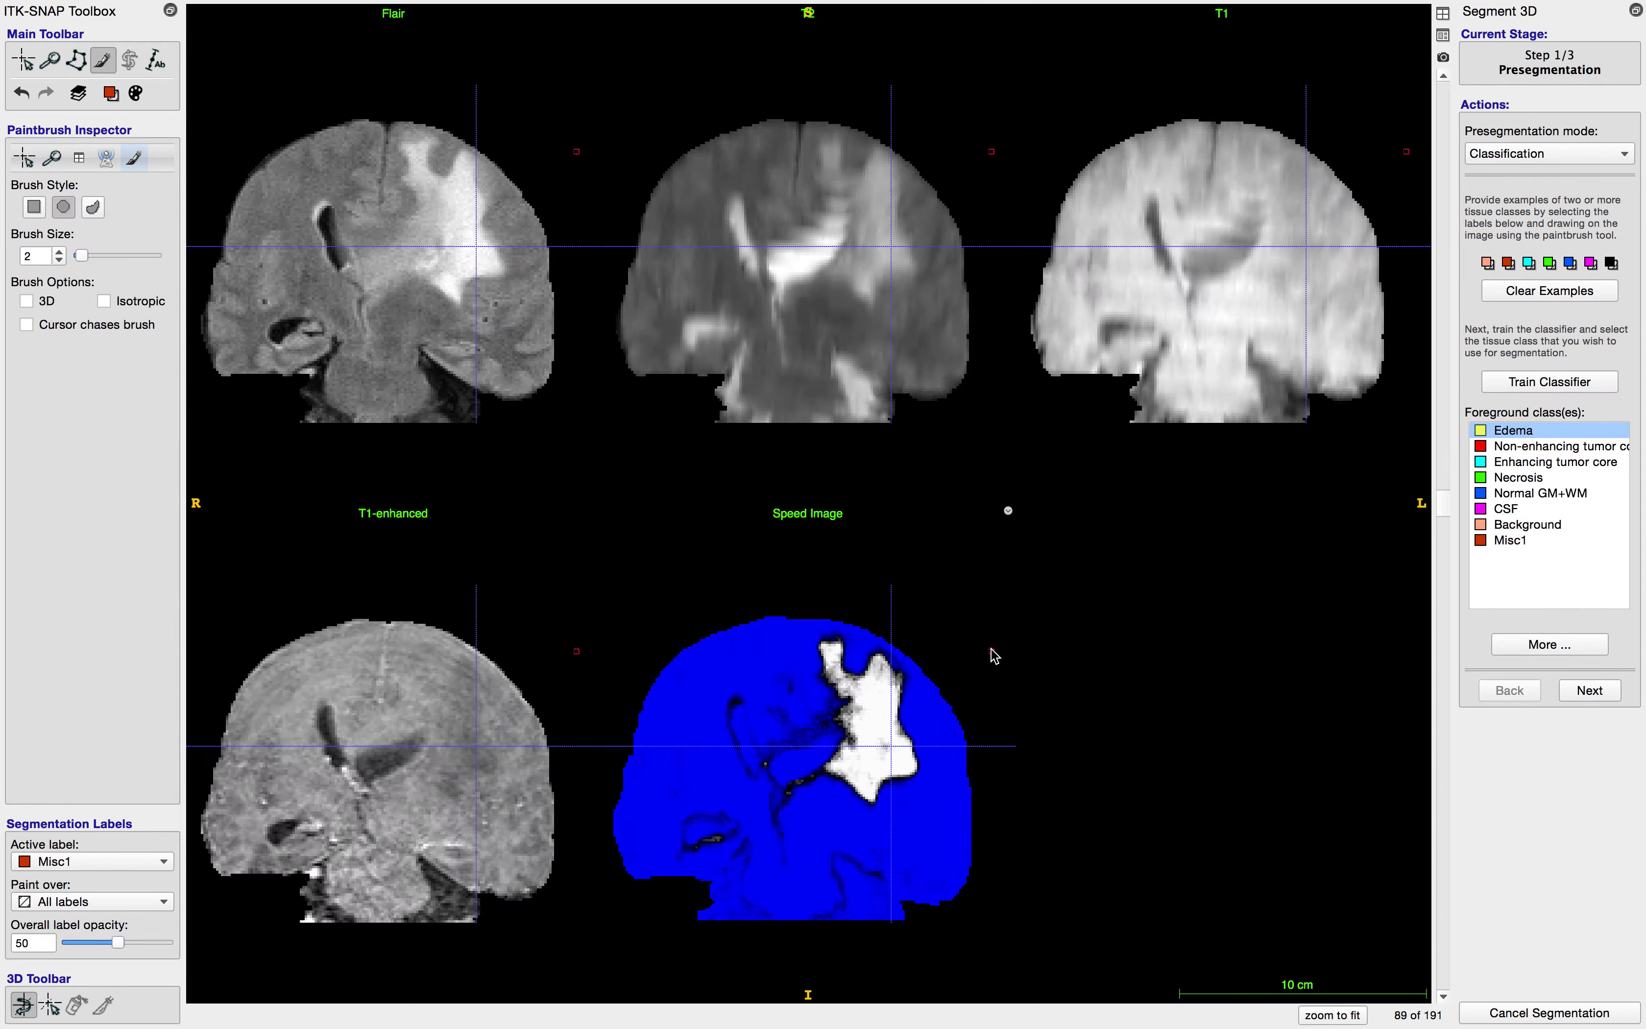
pyautogui.scroll(-5, 1000, 652)
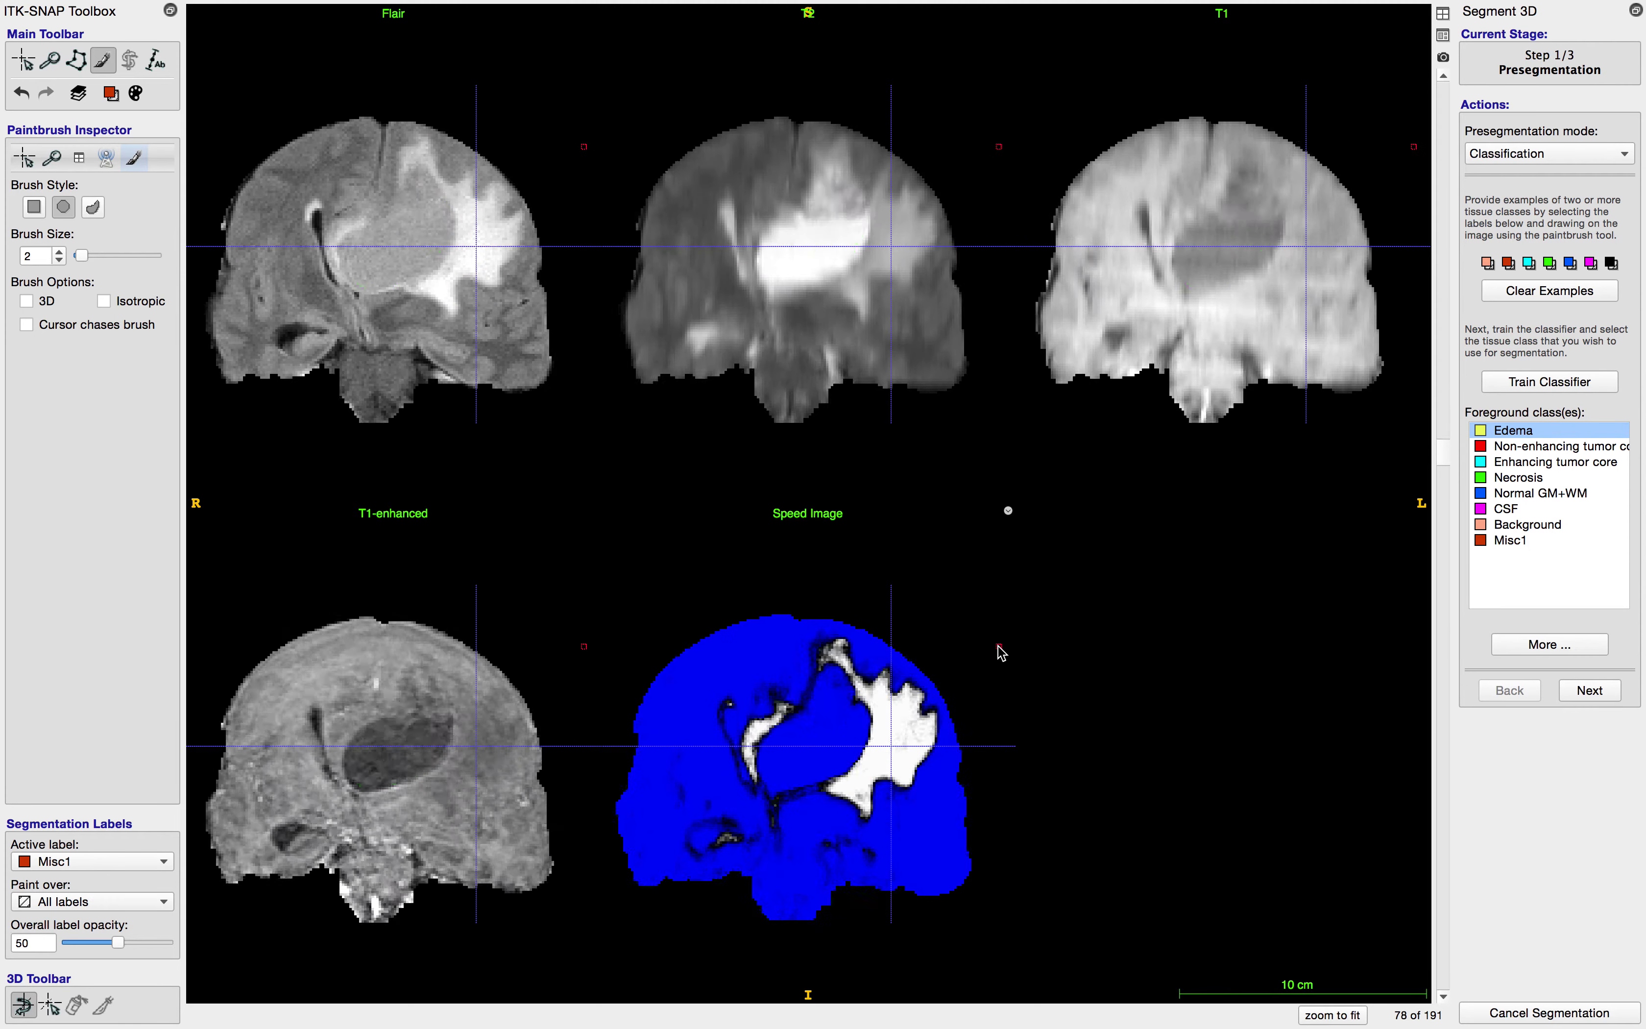
pyautogui.scroll(2, 1005, 652)
pyautogui.scroll(-9, 1009, 652)
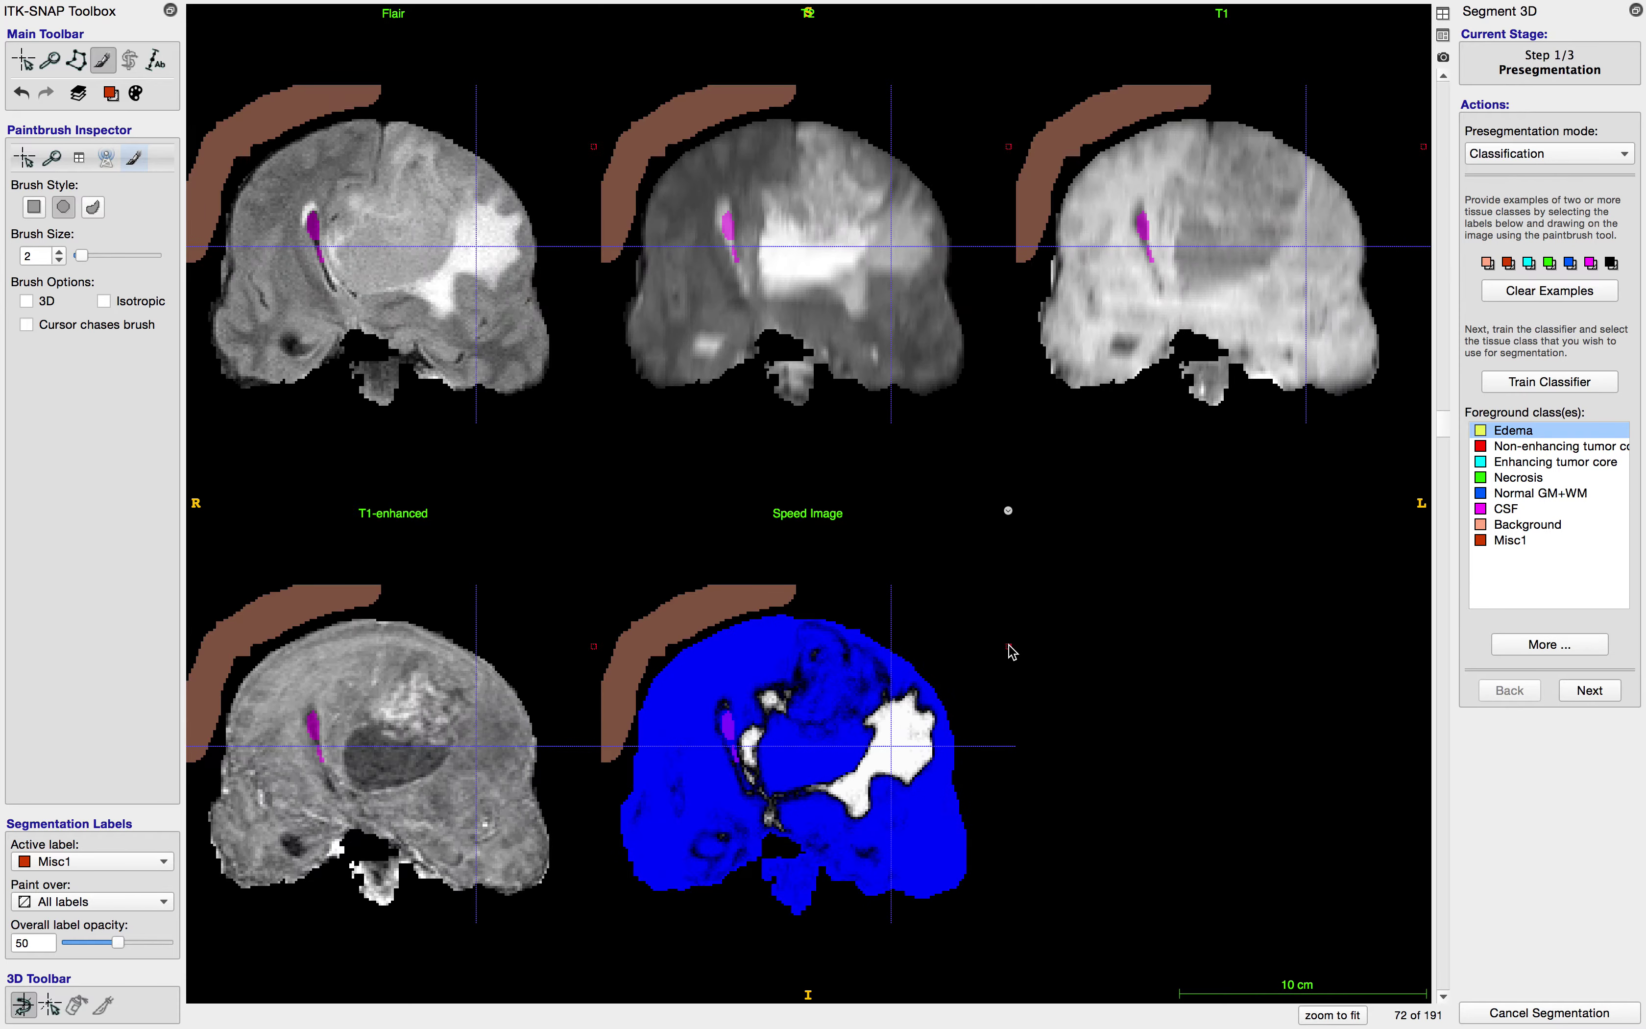
pyautogui.scroll(6, 1014, 656)
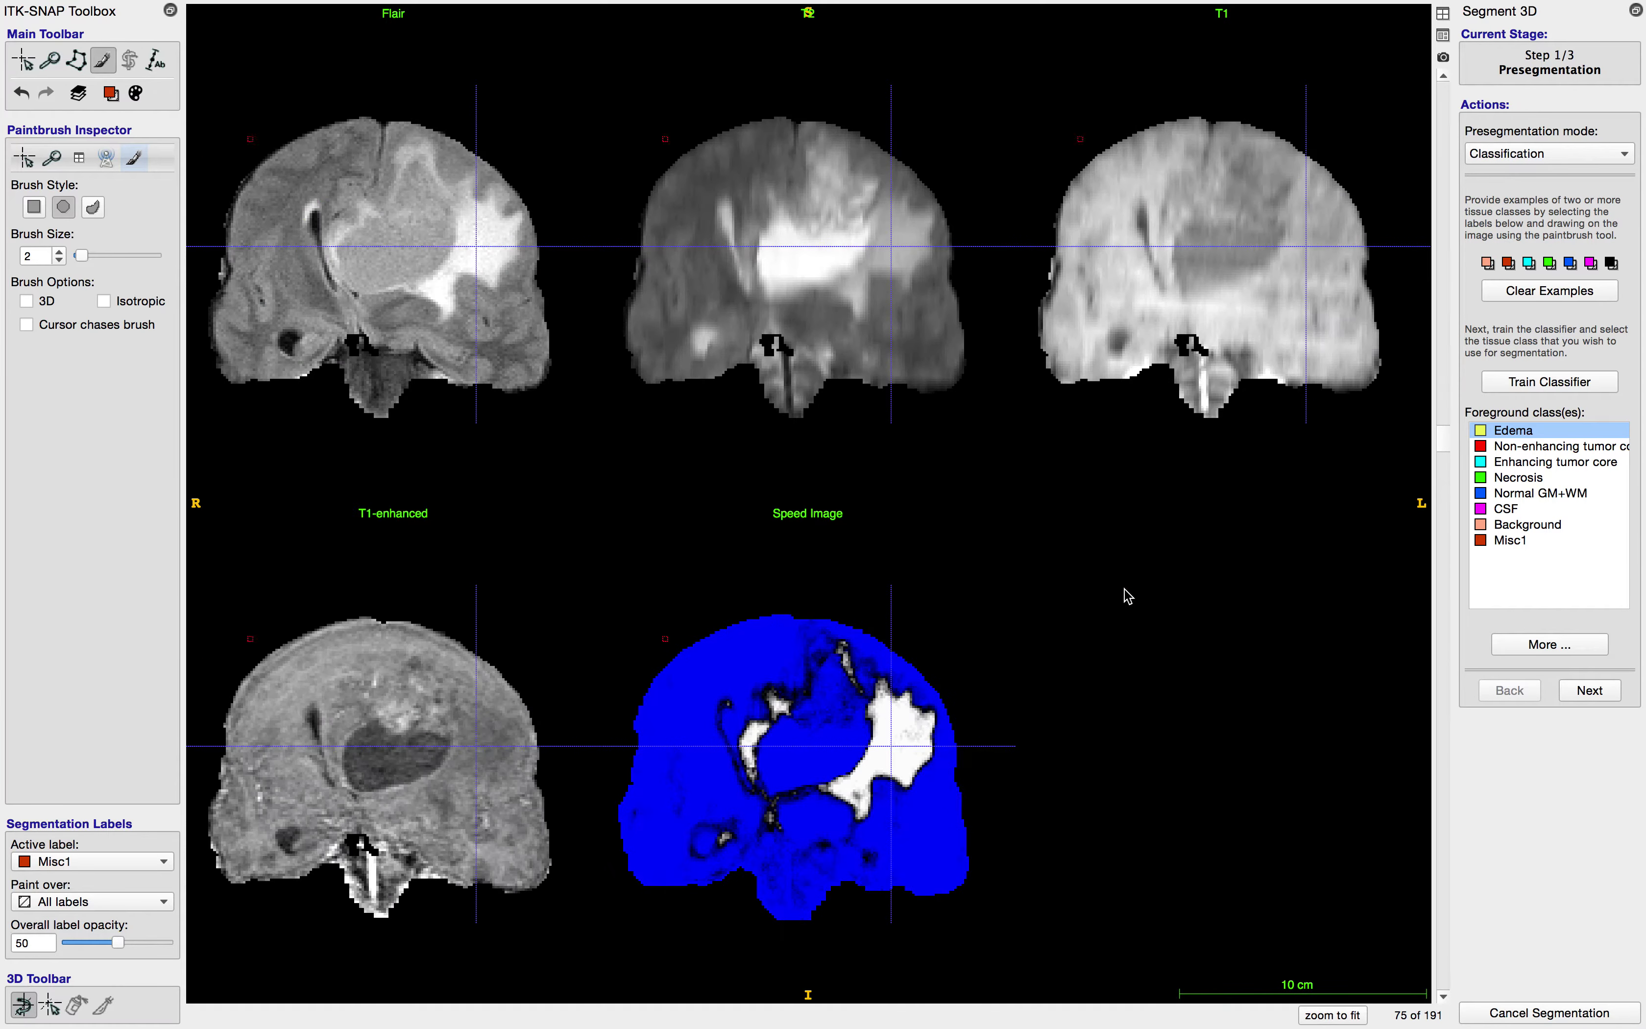
pyautogui.click(1443, 12)
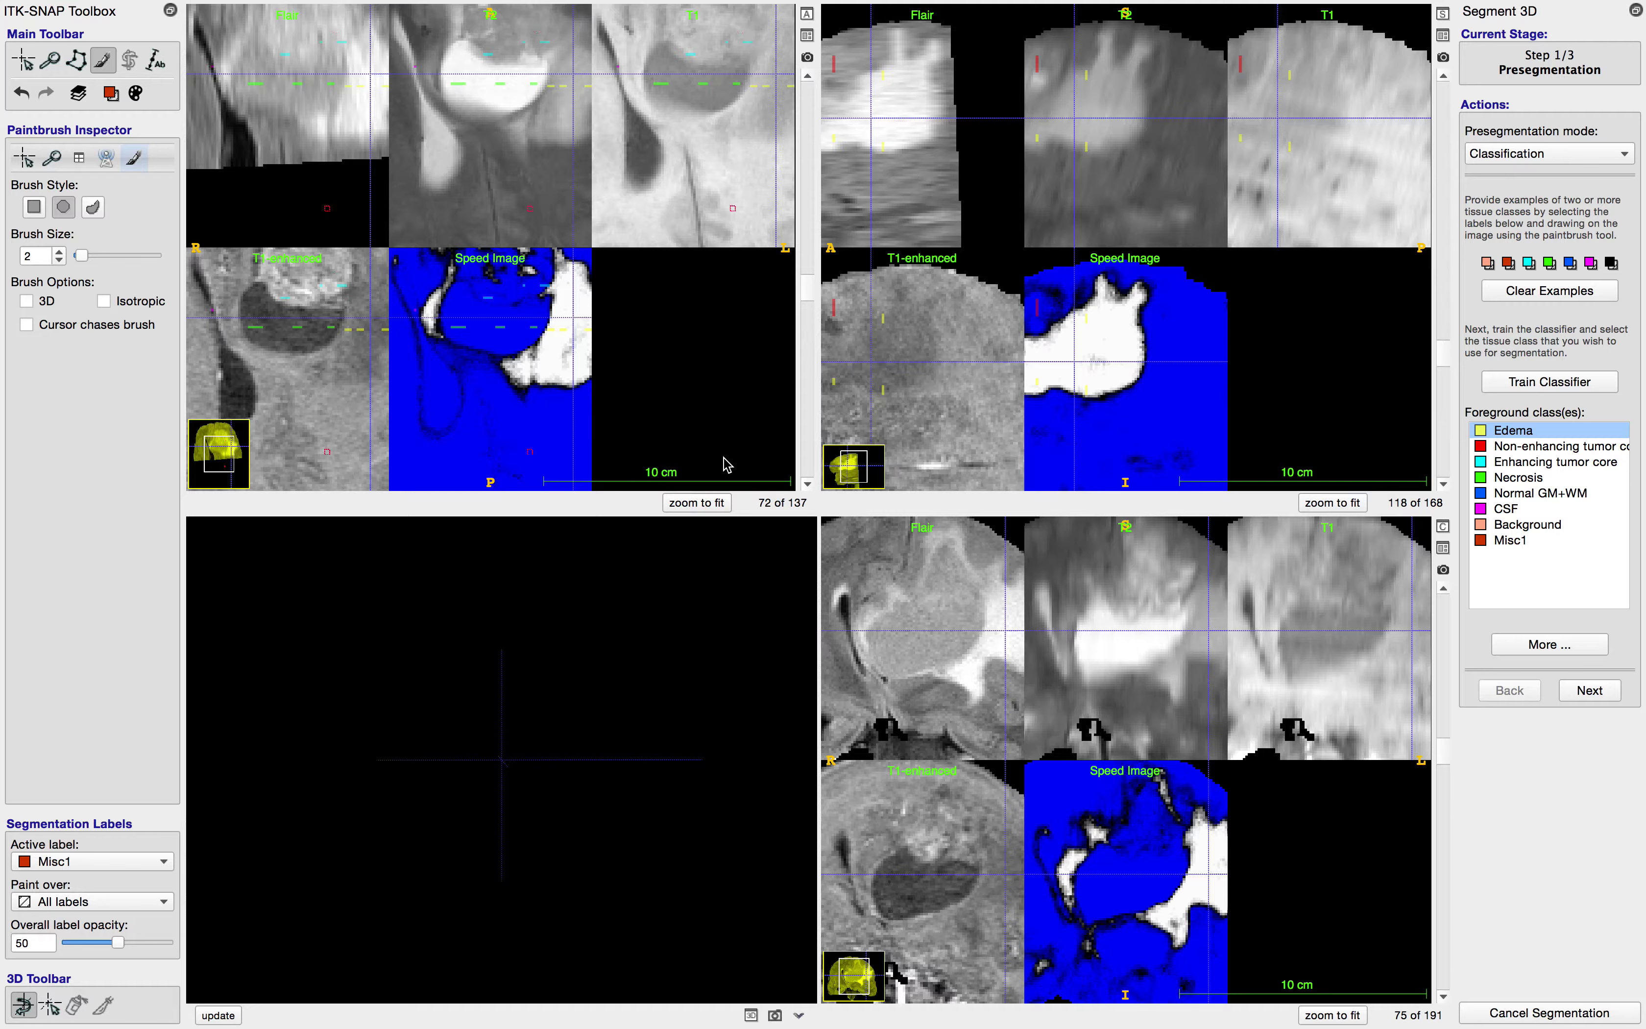
# Step: Fit the whole brain into every slice view and step through the axial and sagittal slices
pyautogui.click(696, 502)
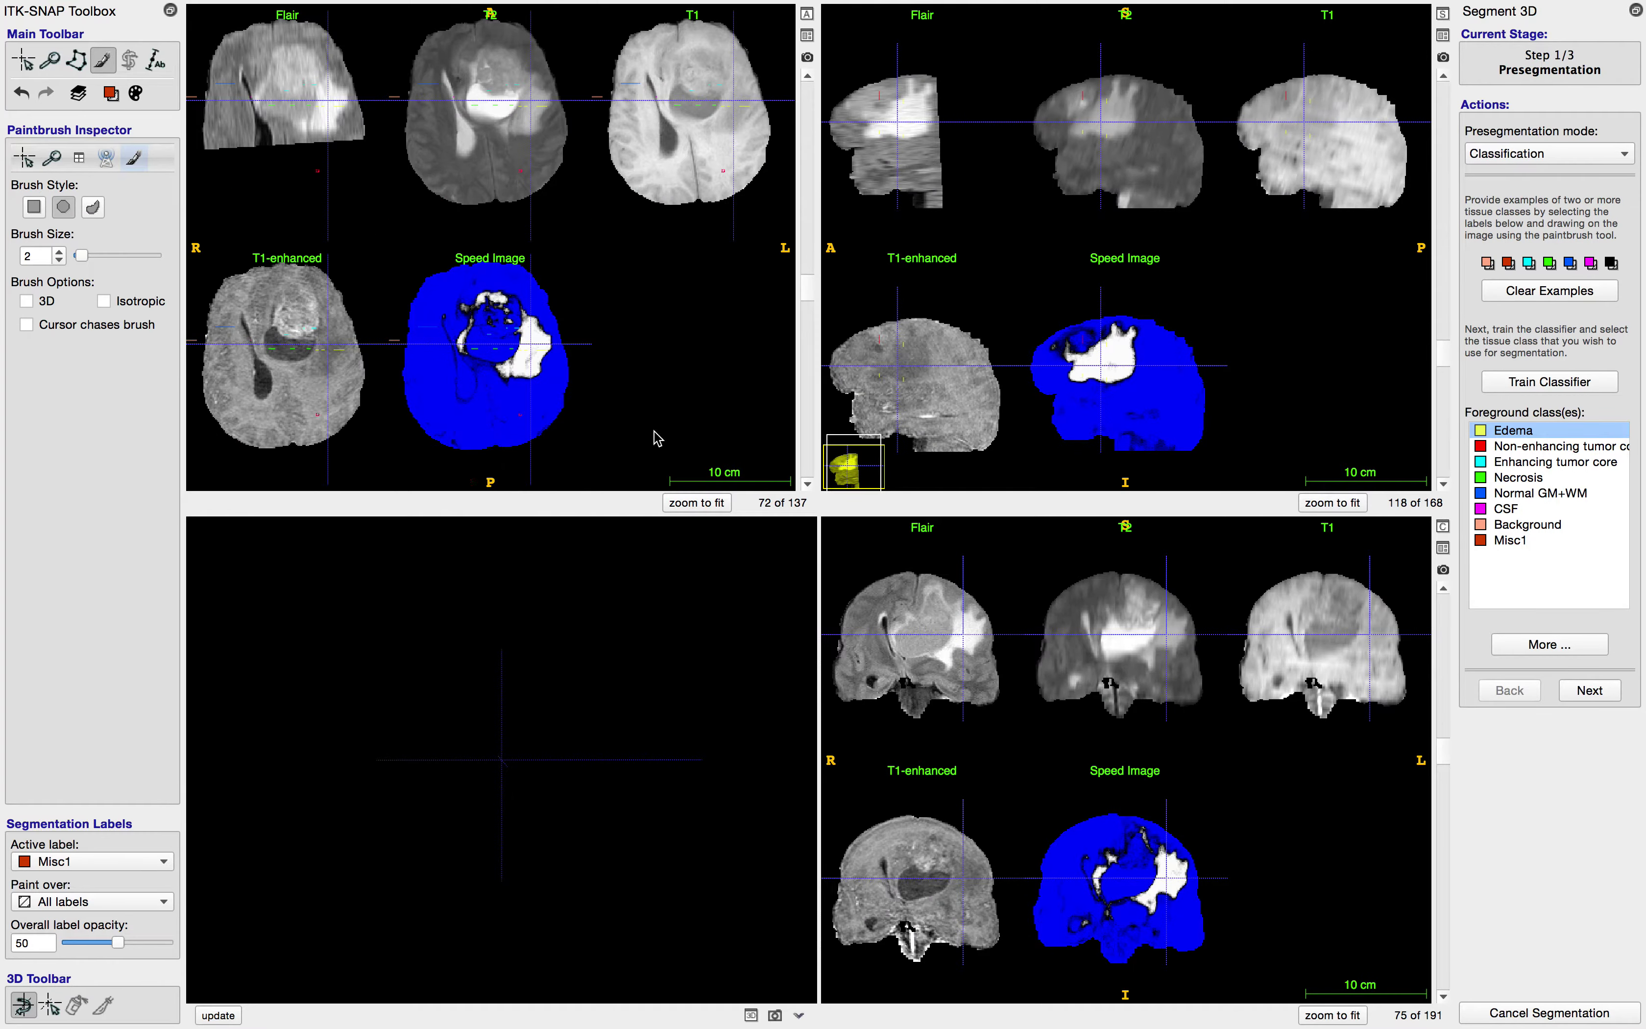
pyautogui.scroll(-8, 571, 401)
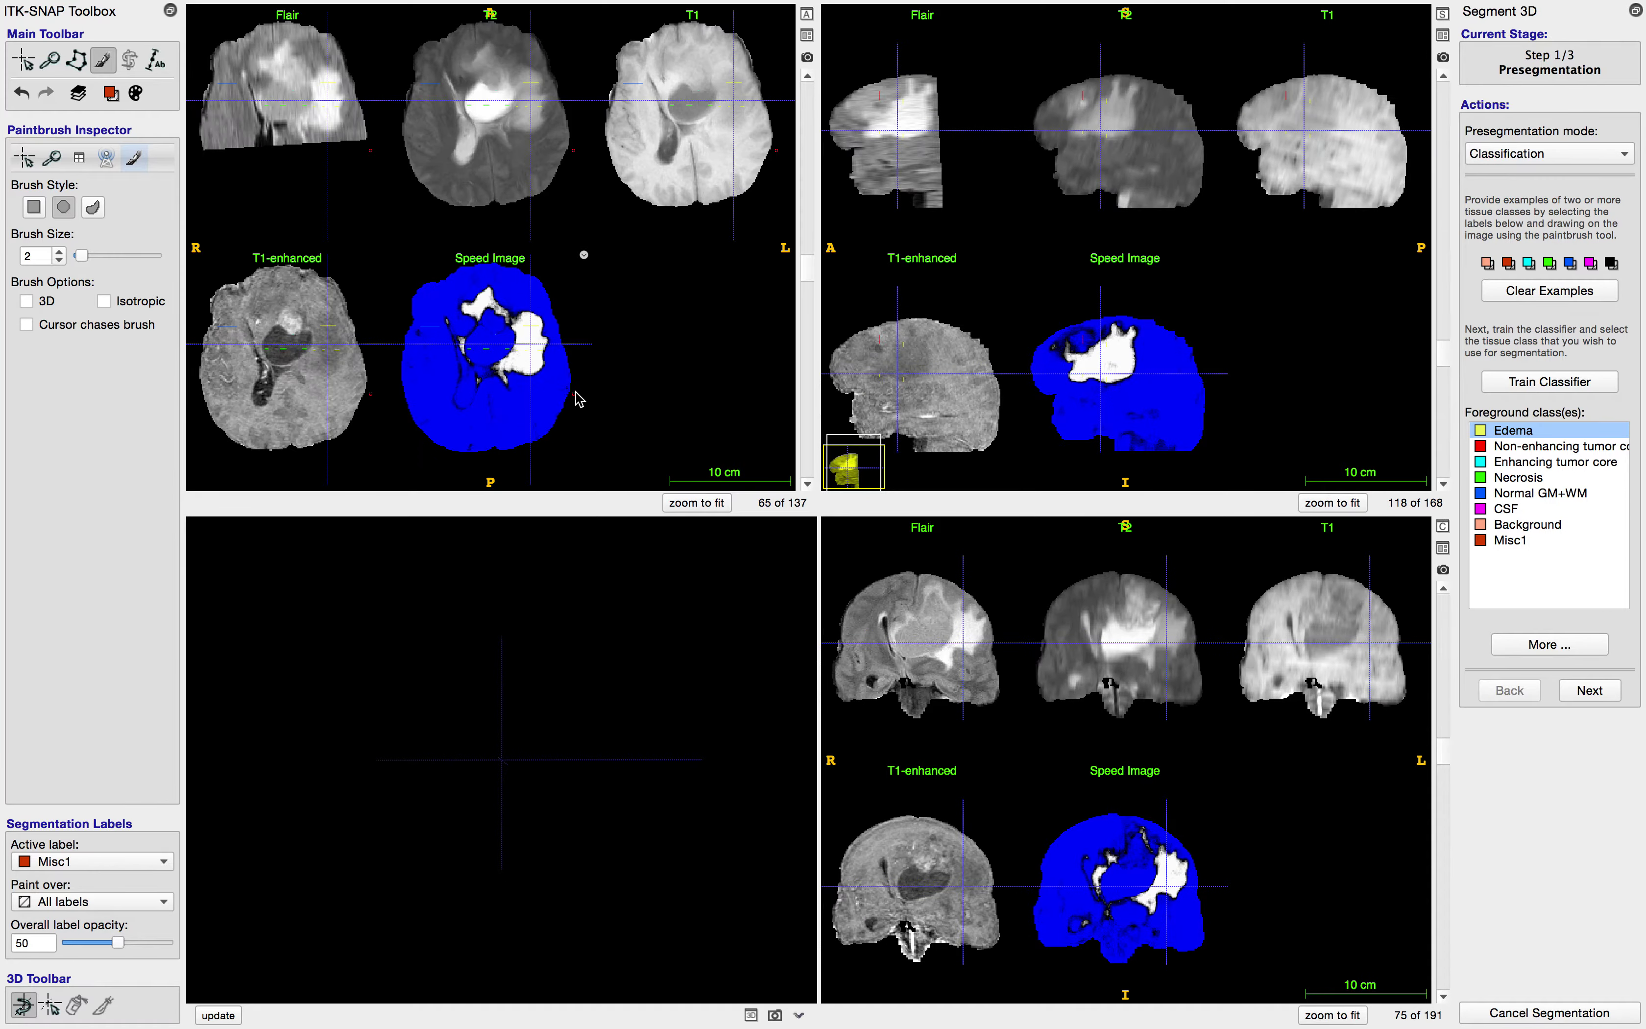
pyautogui.scroll(1, 578, 400)
pyautogui.scroll(11, 578, 400)
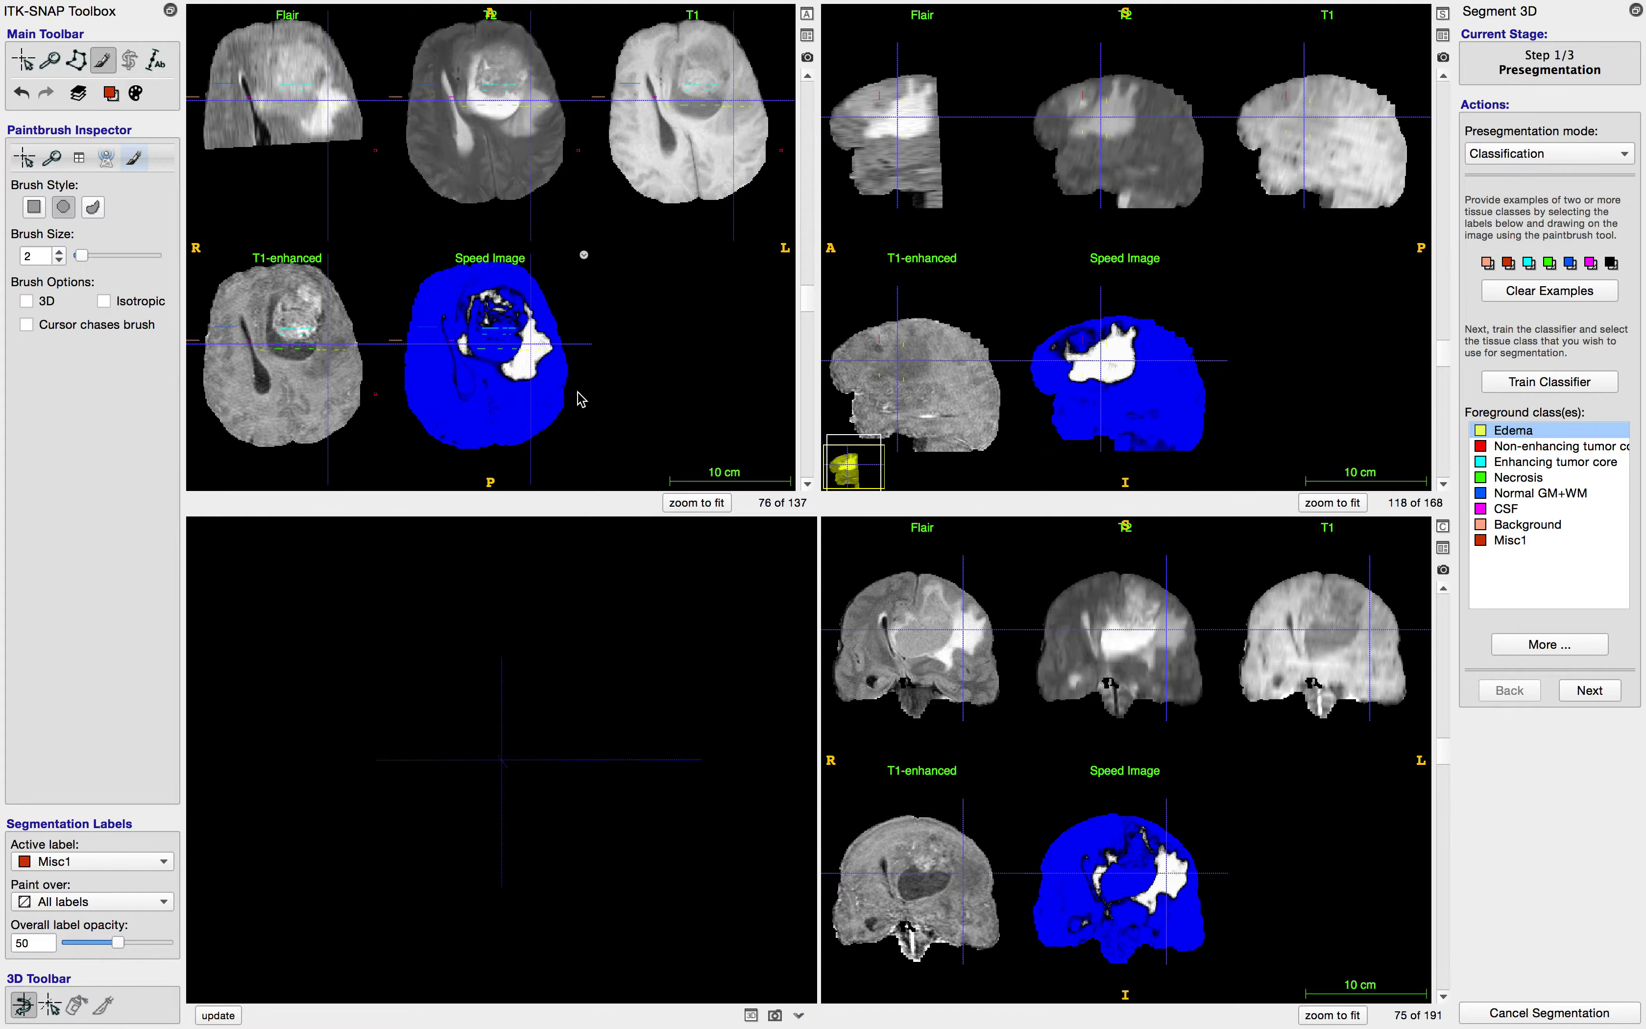
pyautogui.scroll(10, 580, 399)
pyautogui.scroll(1, 1059, 388)
pyautogui.scroll(-2, 1060, 389)
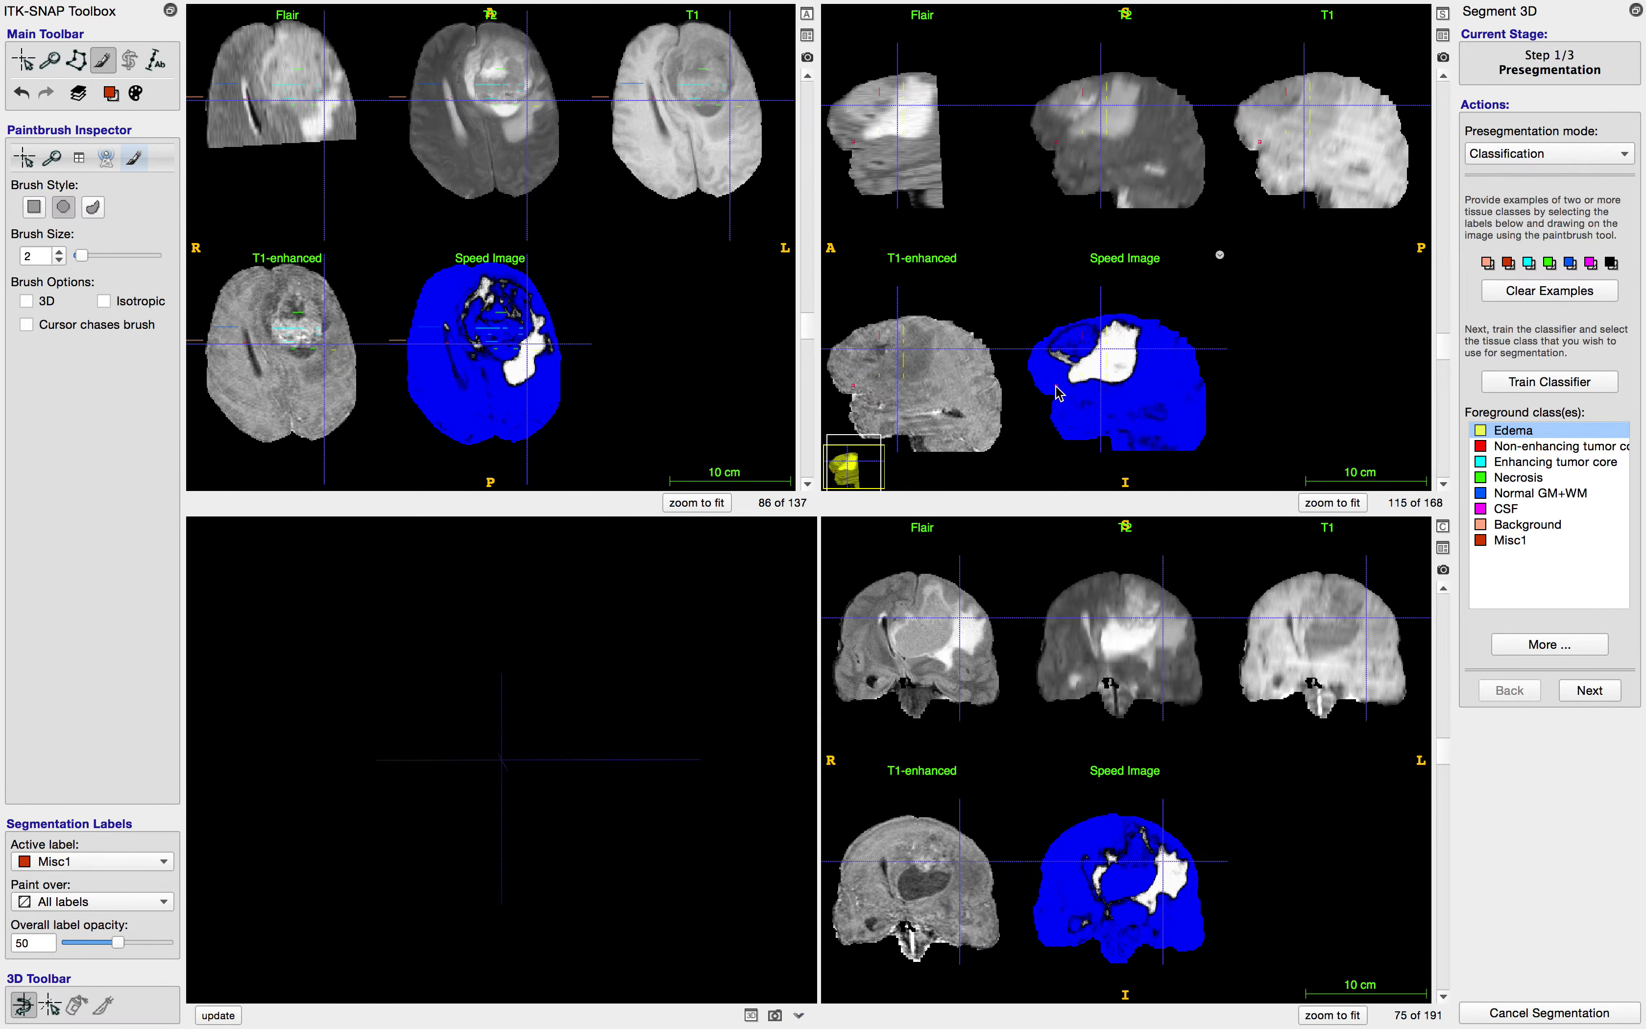
pyautogui.scroll(-3, 1060, 395)
pyautogui.scroll(-2, 1144, 842)
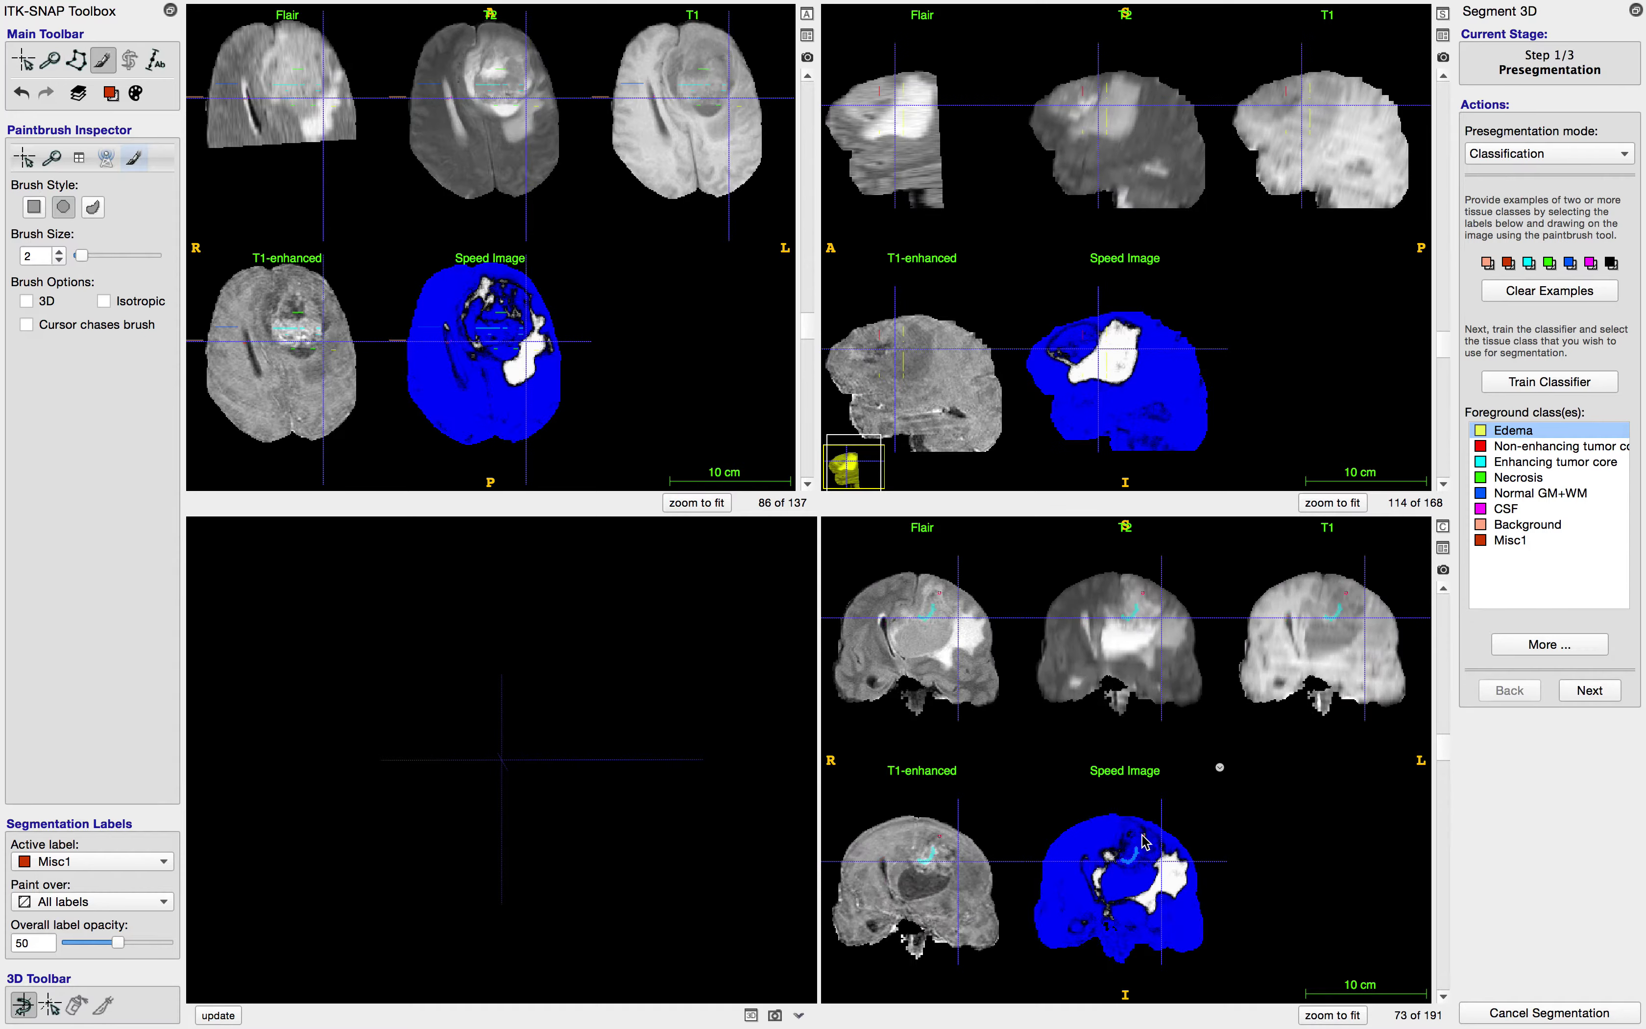
pyautogui.scroll(-7, 1144, 840)
# Step: Step through the coronal slices to slice 68 and maximize the coronal view
pyautogui.scroll(12, 1150, 833)
pyautogui.scroll(8, 1150, 833)
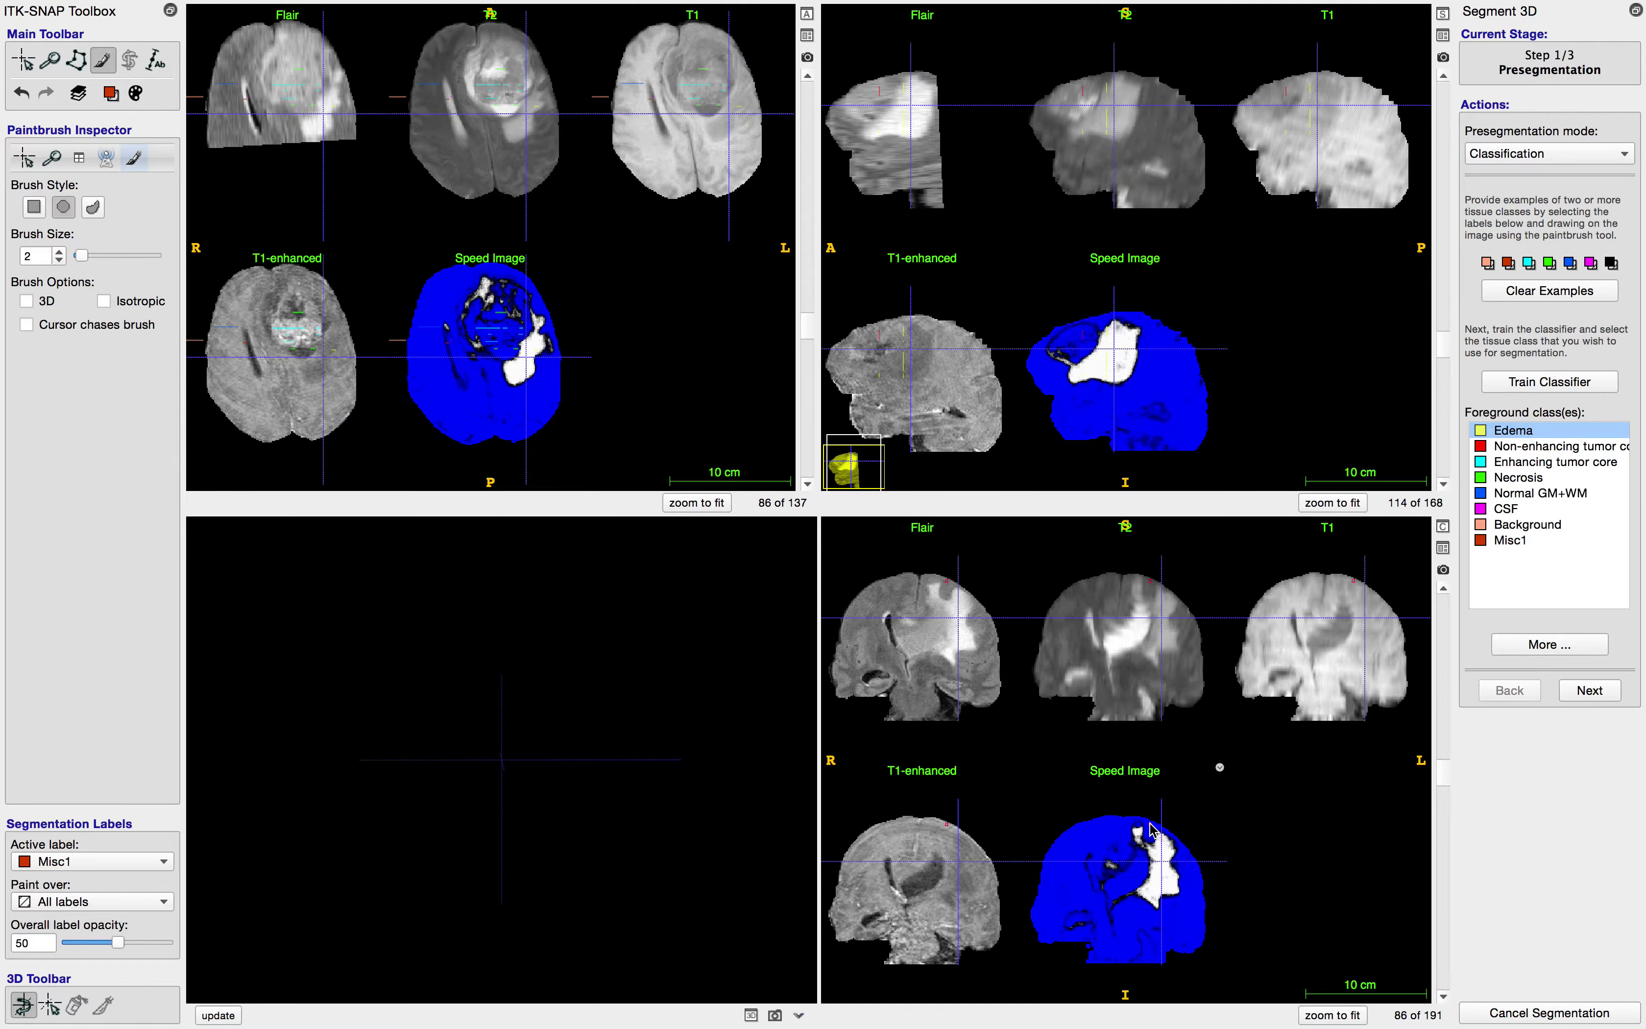
pyautogui.scroll(-3, 1150, 830)
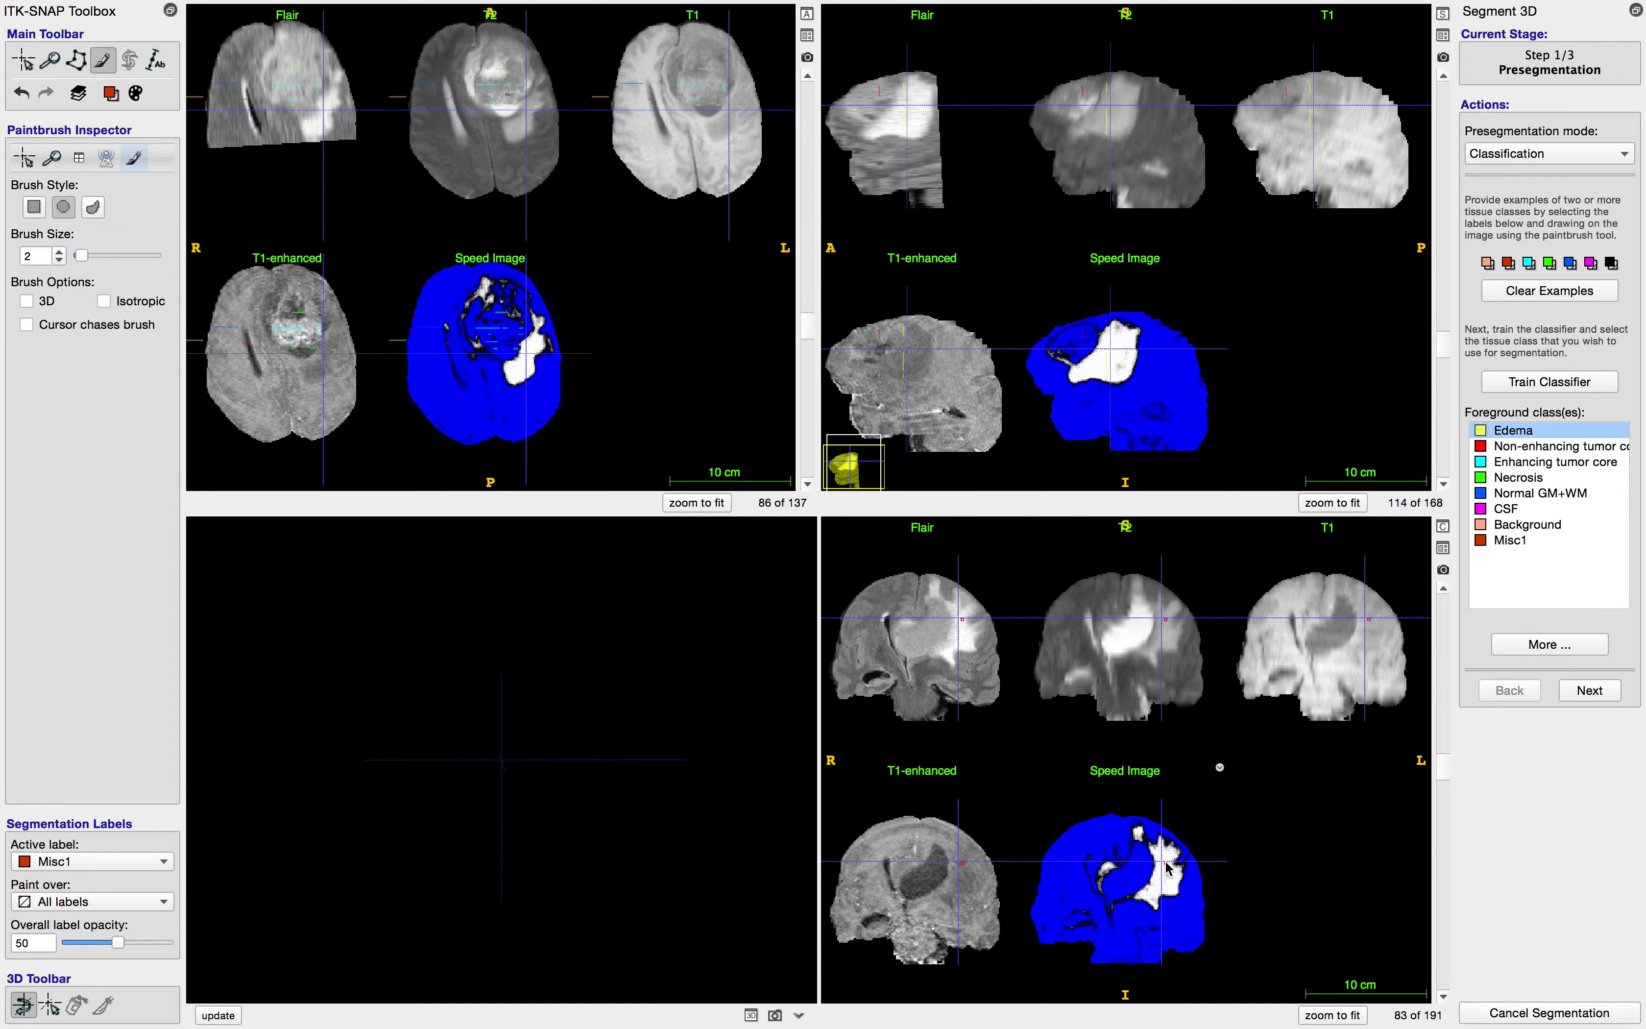
pyautogui.scroll(-5, 1168, 859)
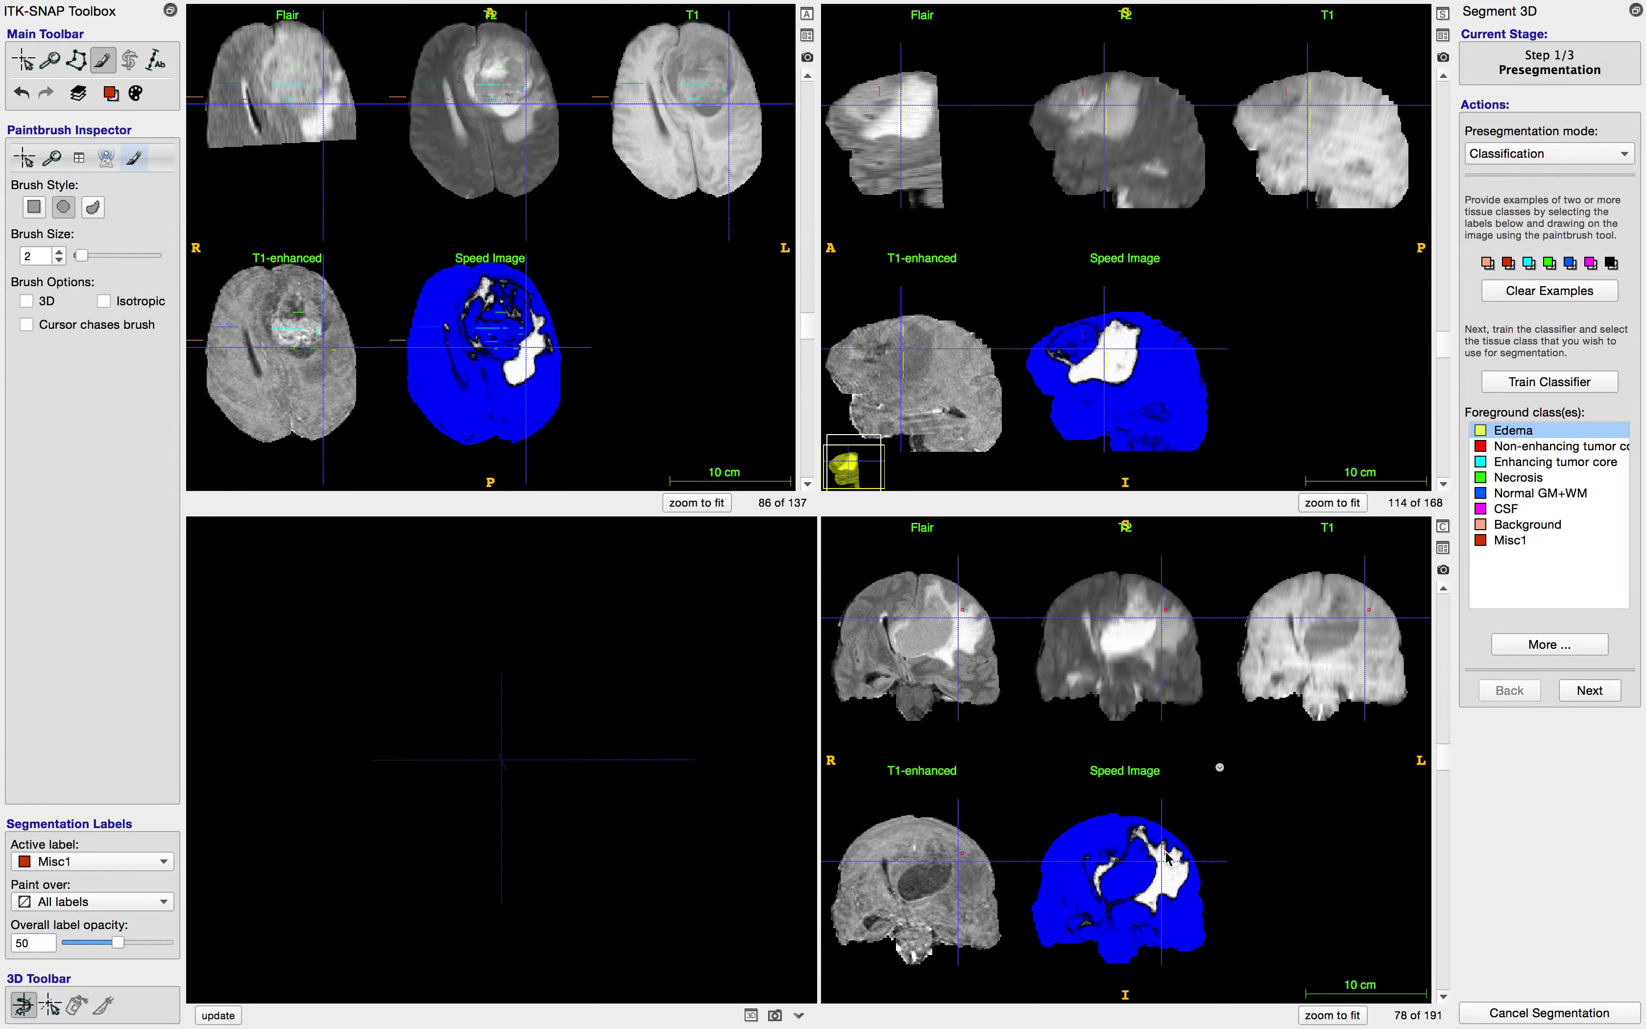
pyautogui.scroll(-7, 1168, 859)
pyautogui.scroll(-1, 1168, 856)
pyautogui.scroll(-2, 1168, 856)
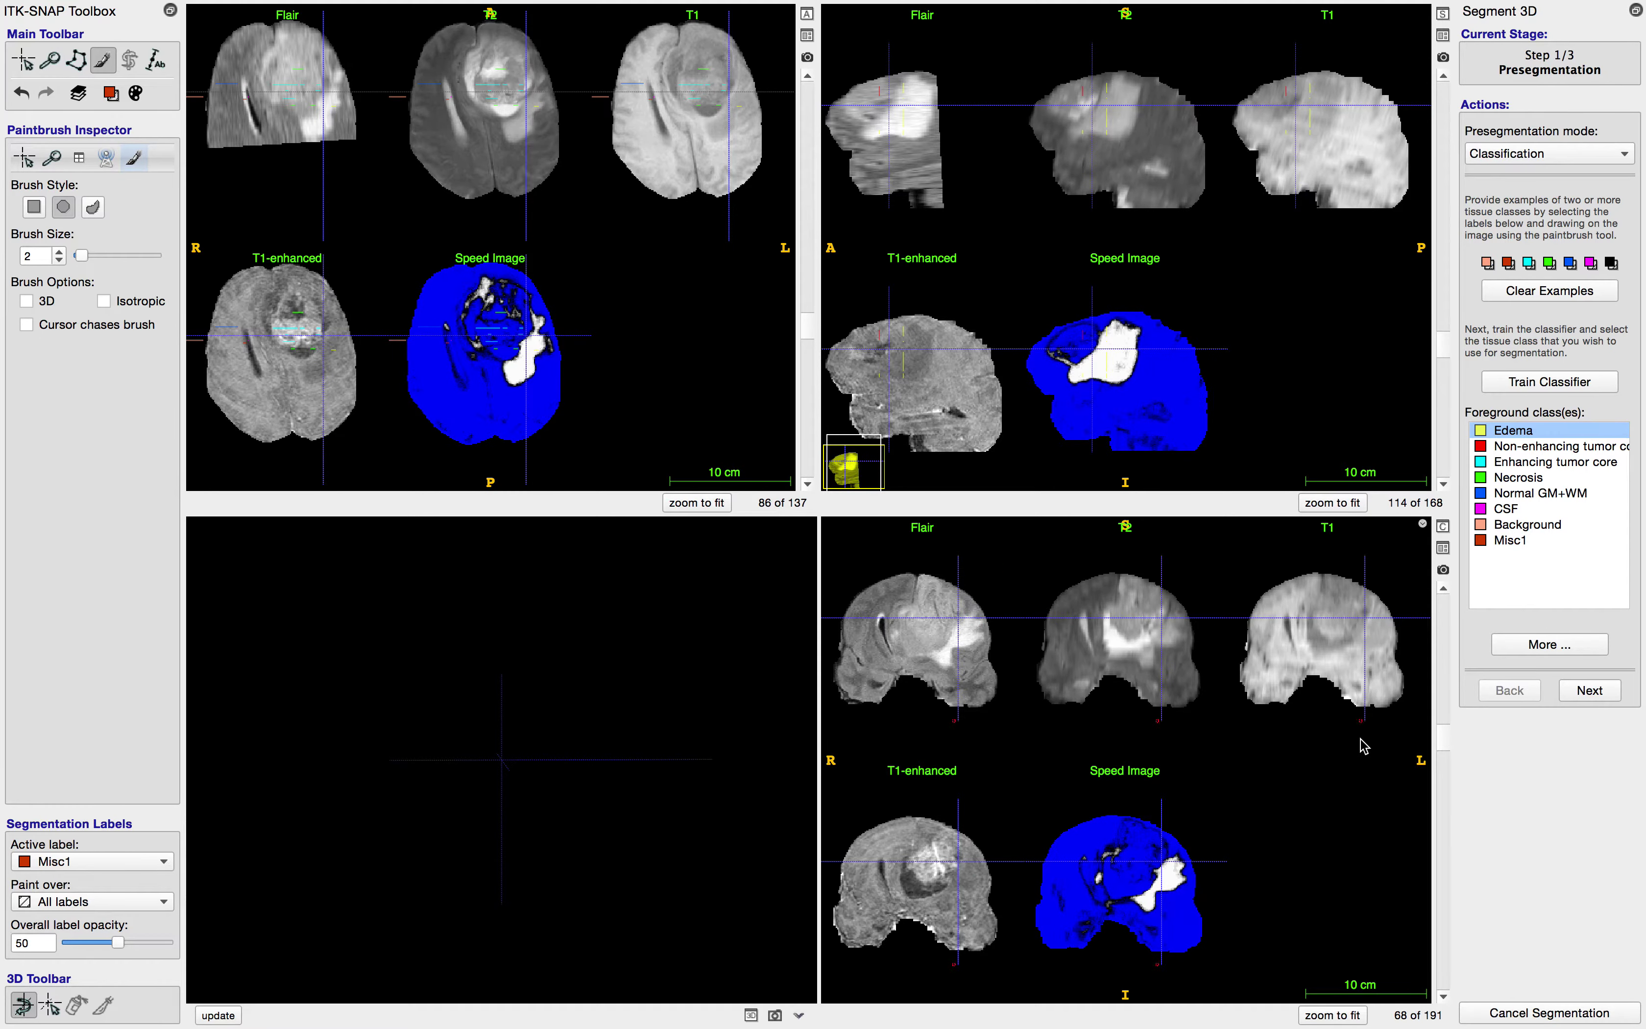
pyautogui.click(1443, 548)
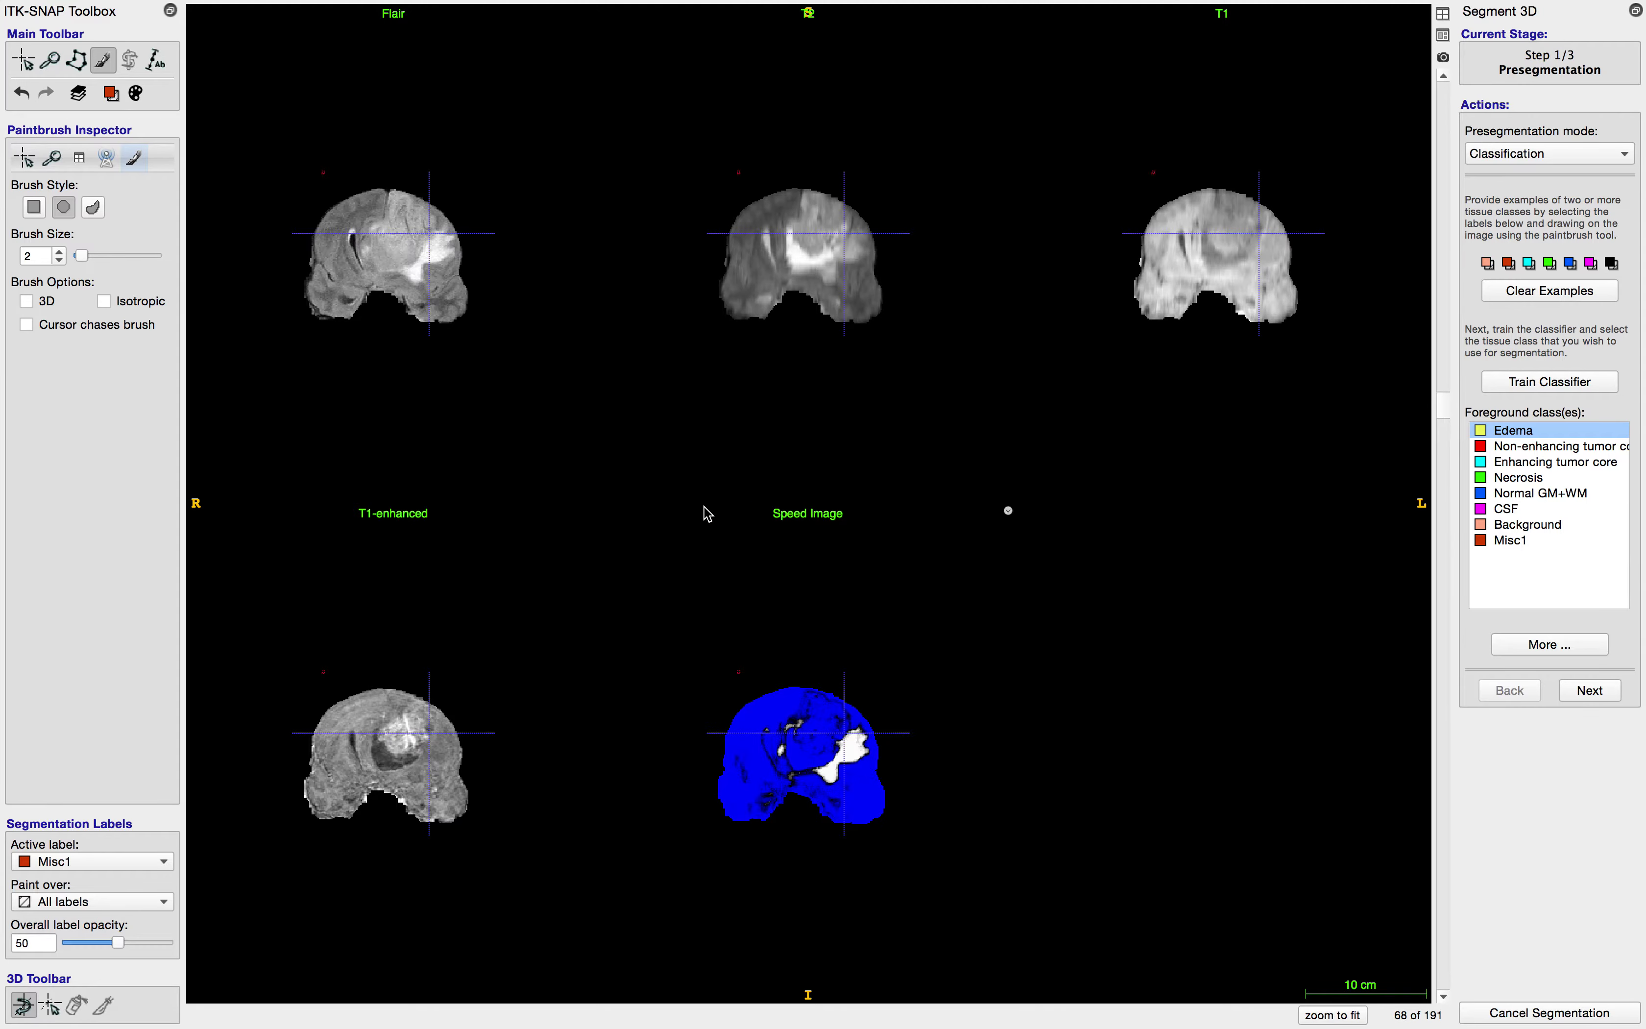
# Step: Zoom in on coronal slice 68 with the Zoom tool, then go back to the Paintbrush
pyautogui.click(50, 61)
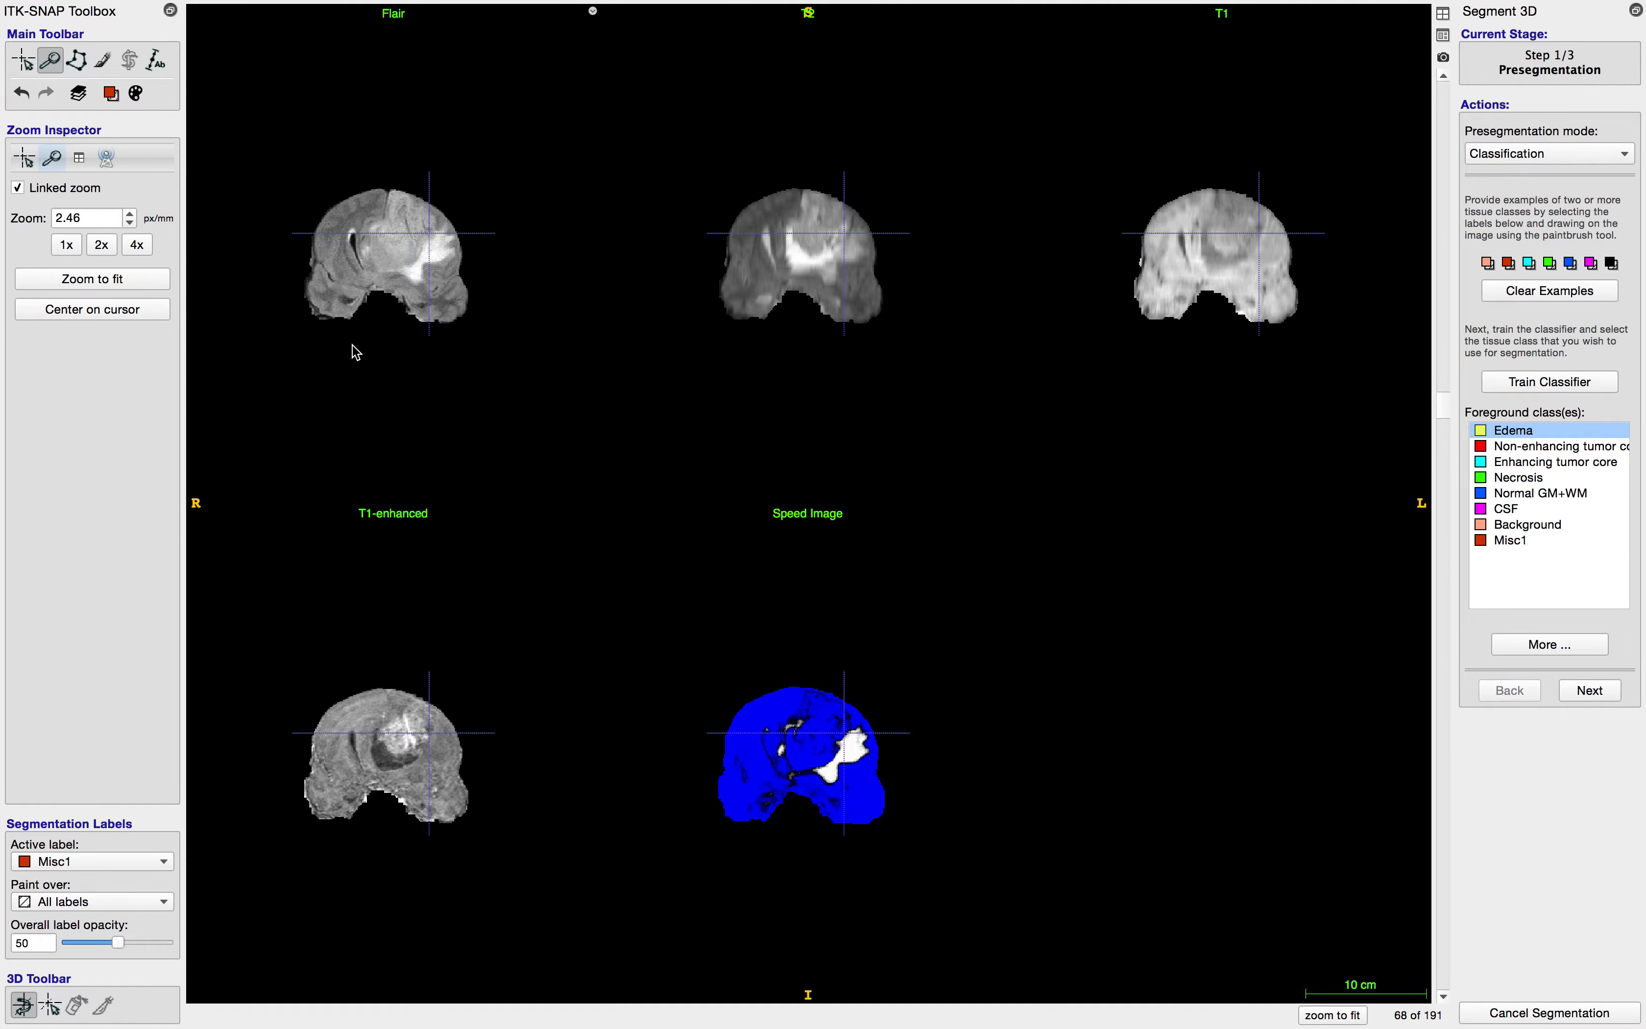
pyautogui.moveTo(429, 367); pyautogui.dragTo(430, 368)
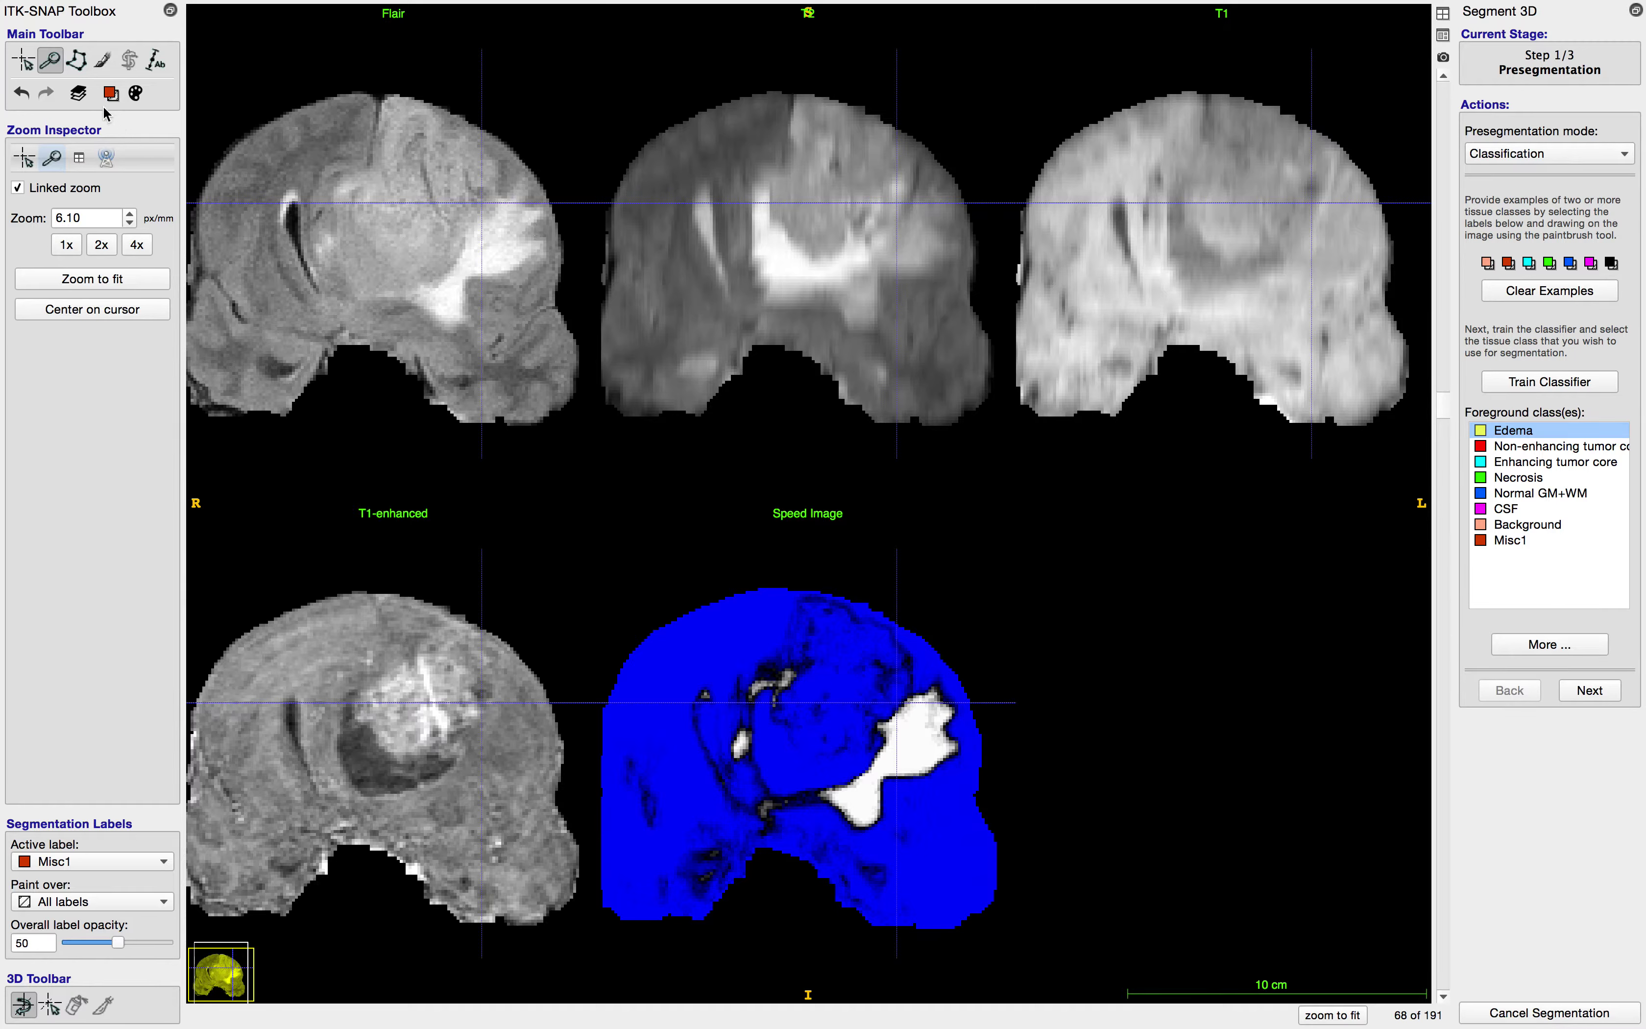
pyautogui.click(103, 61)
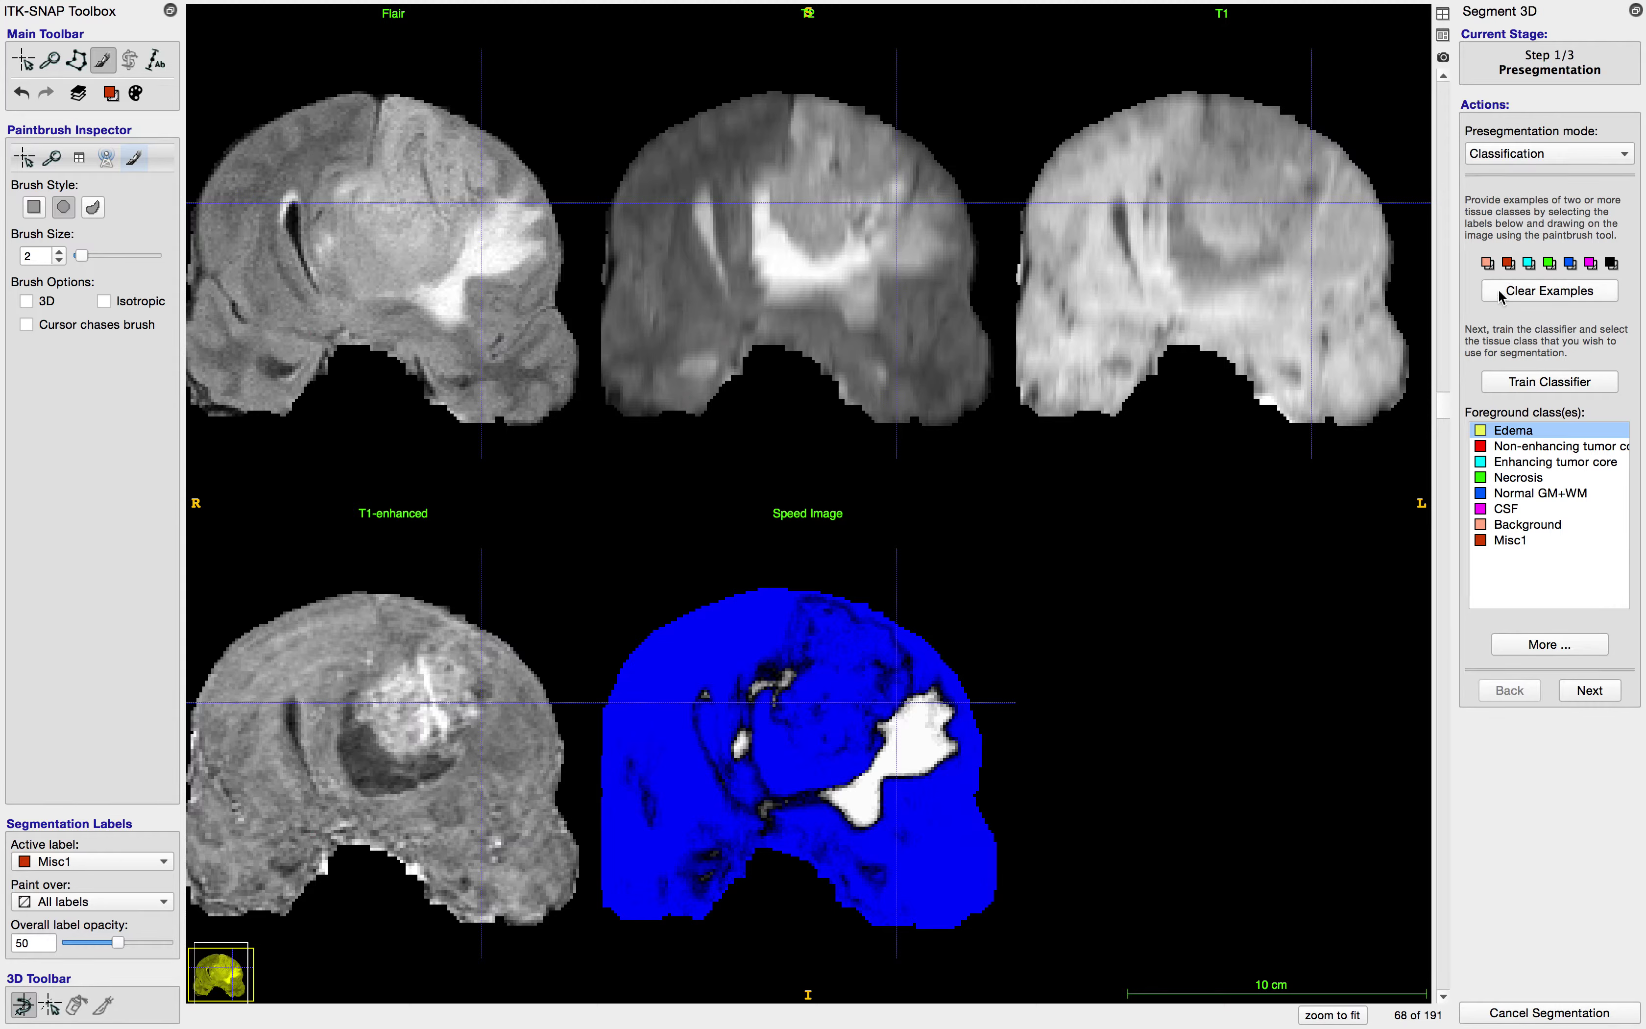
# Step: Paint an Edema example stroke in the Flair view of coronal slice 68
pyautogui.click(33, 861)
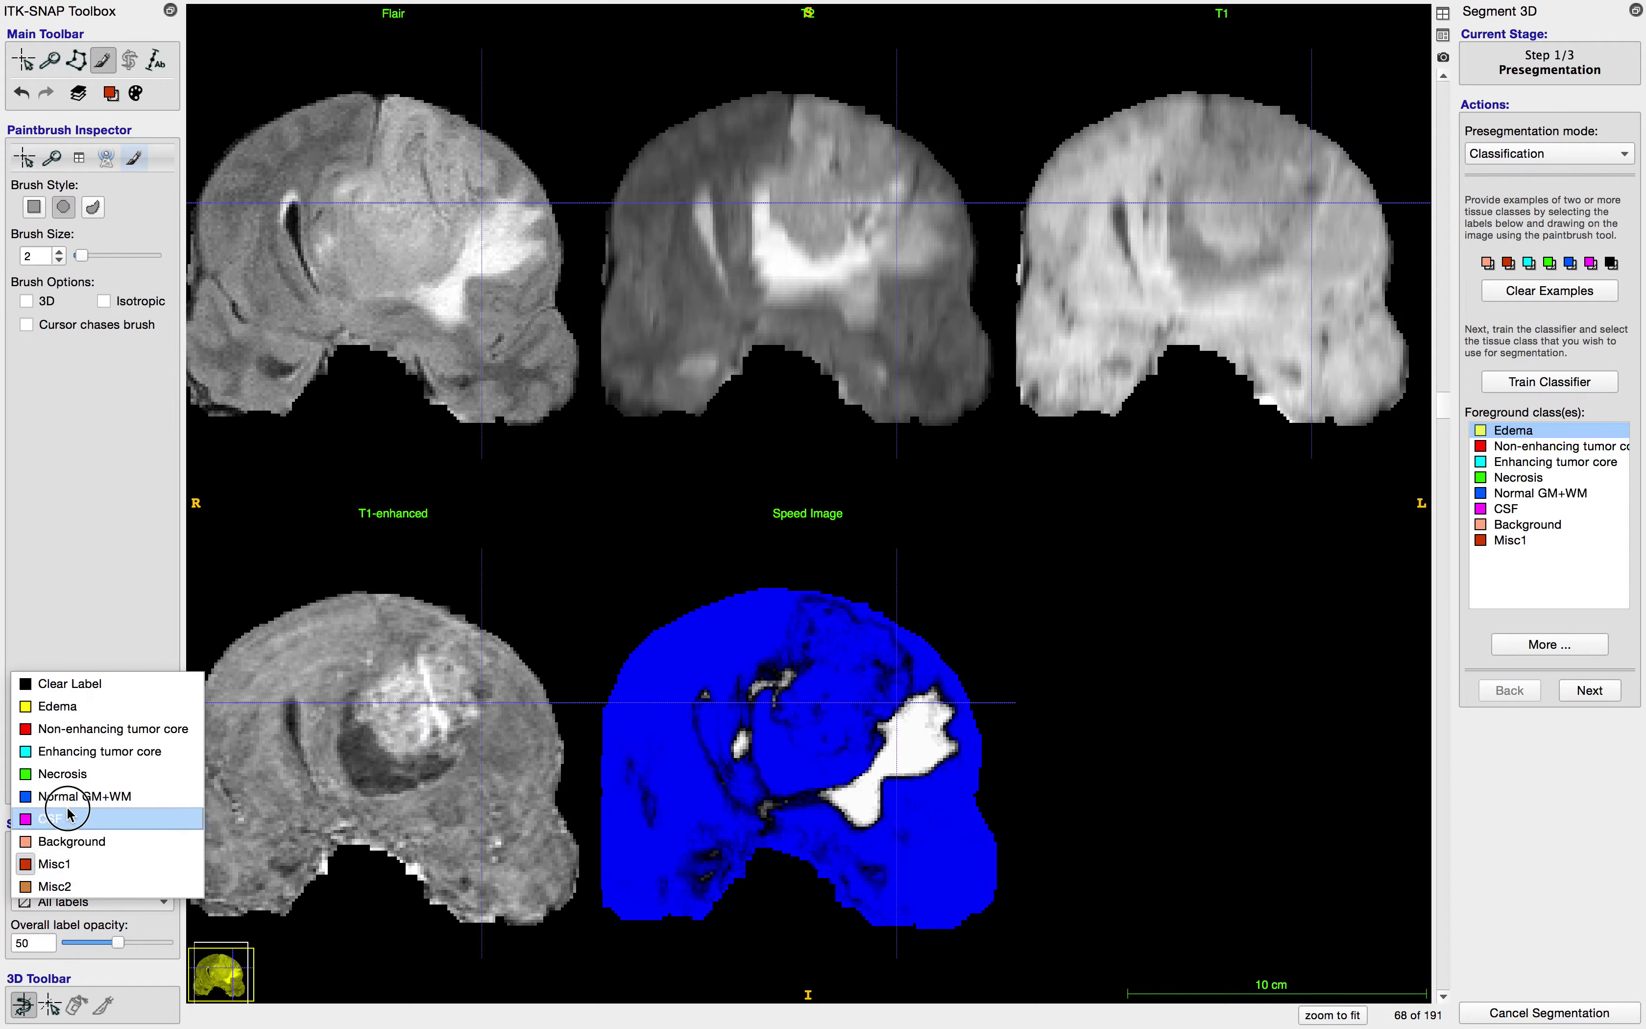
pyautogui.click(73, 703)
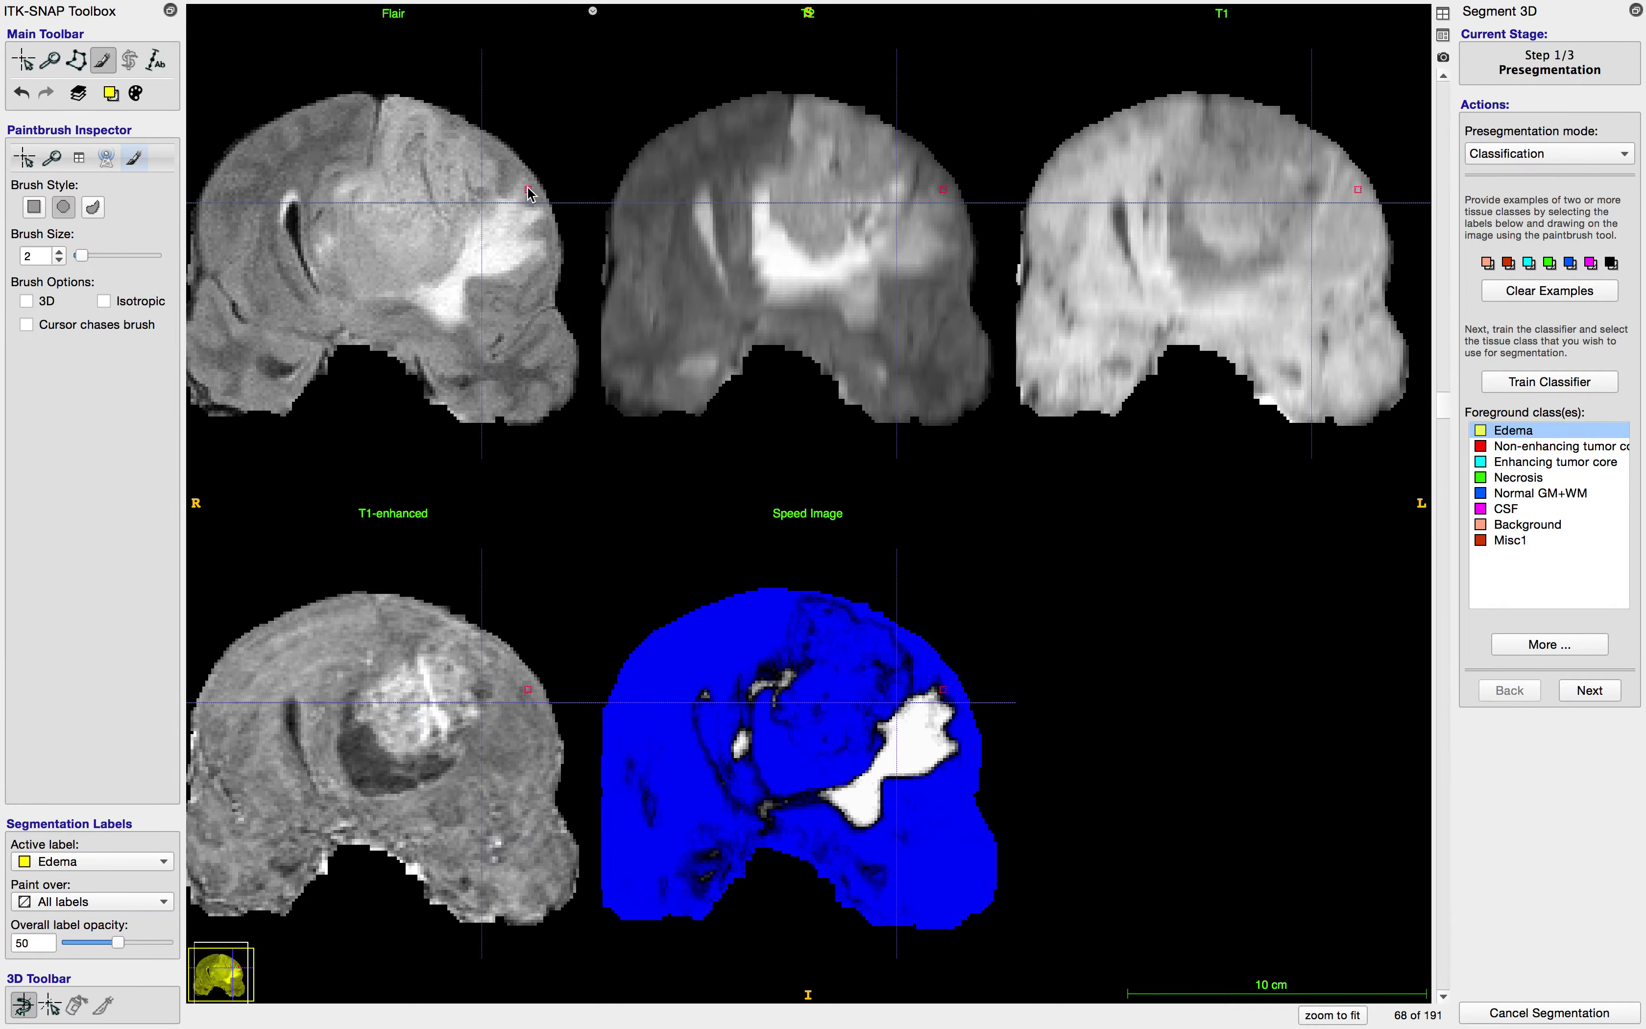
pyautogui.moveTo(523, 184)
pyautogui.mouseDown()
pyautogui.moveTo(499, 221)
pyautogui.moveTo(534, 212)
pyautogui.moveTo(512, 216)
pyautogui.moveTo(534, 246)
pyautogui.moveTo(494, 251)
pyautogui.mouseUp()
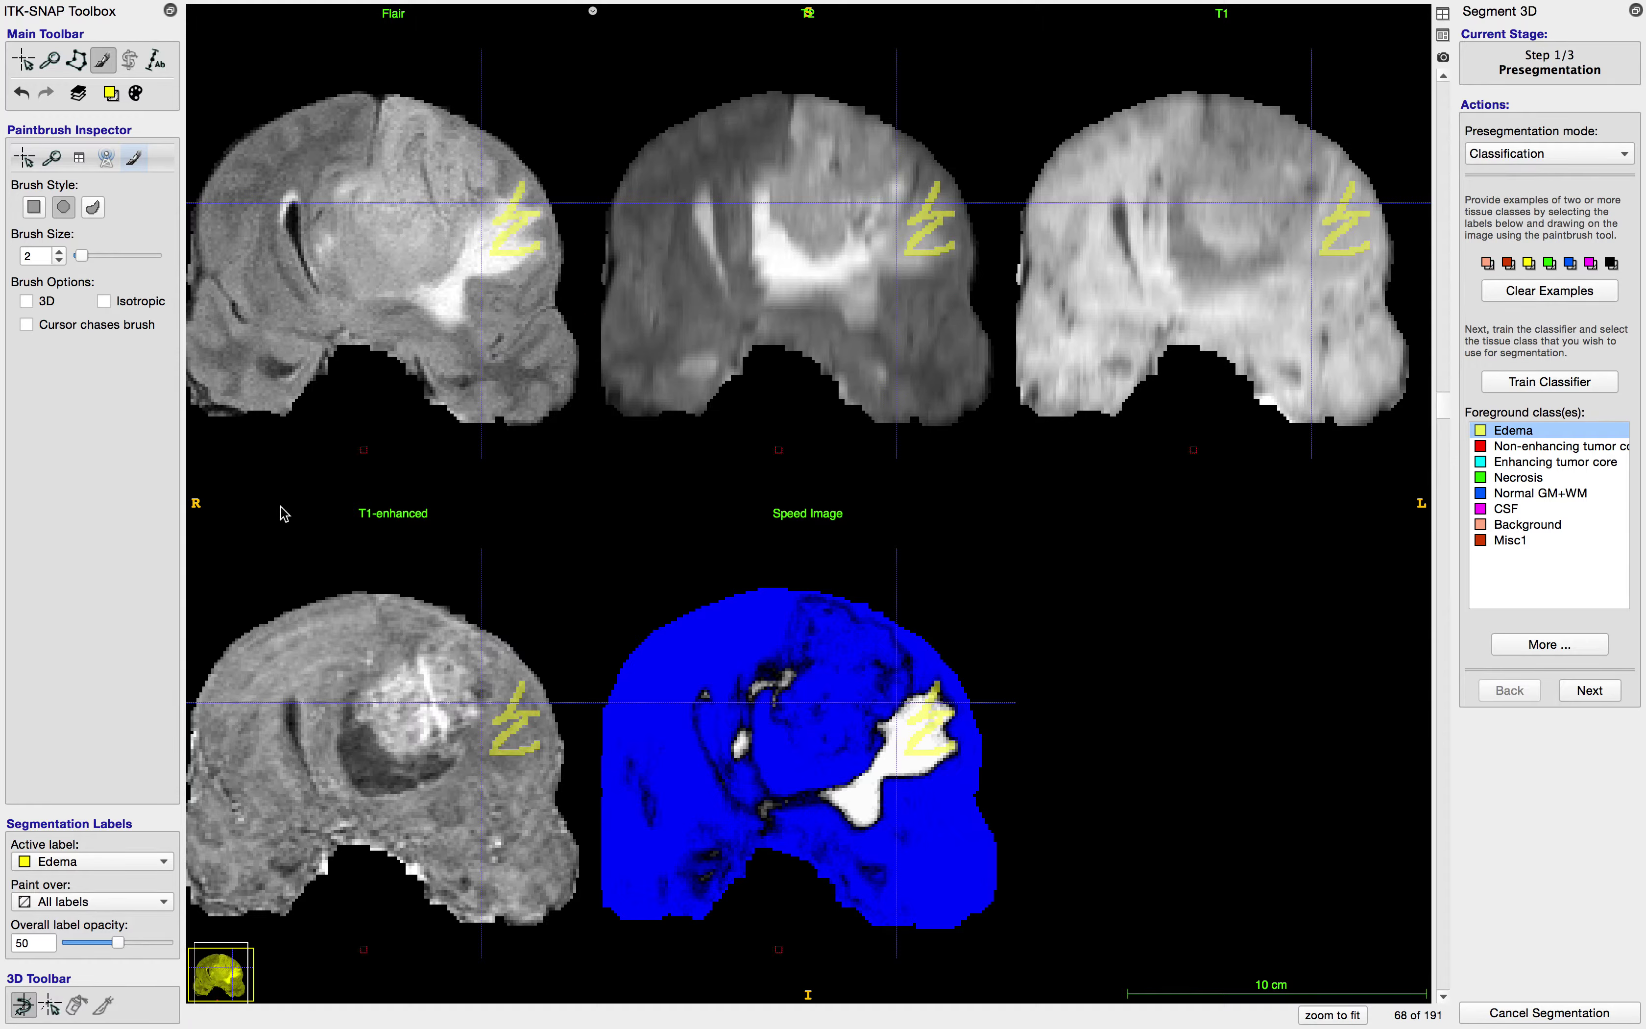
# Step: Paint a Normal GM+WM patch beside the Edema stroke and retrain the classifier
pyautogui.click(121, 864)
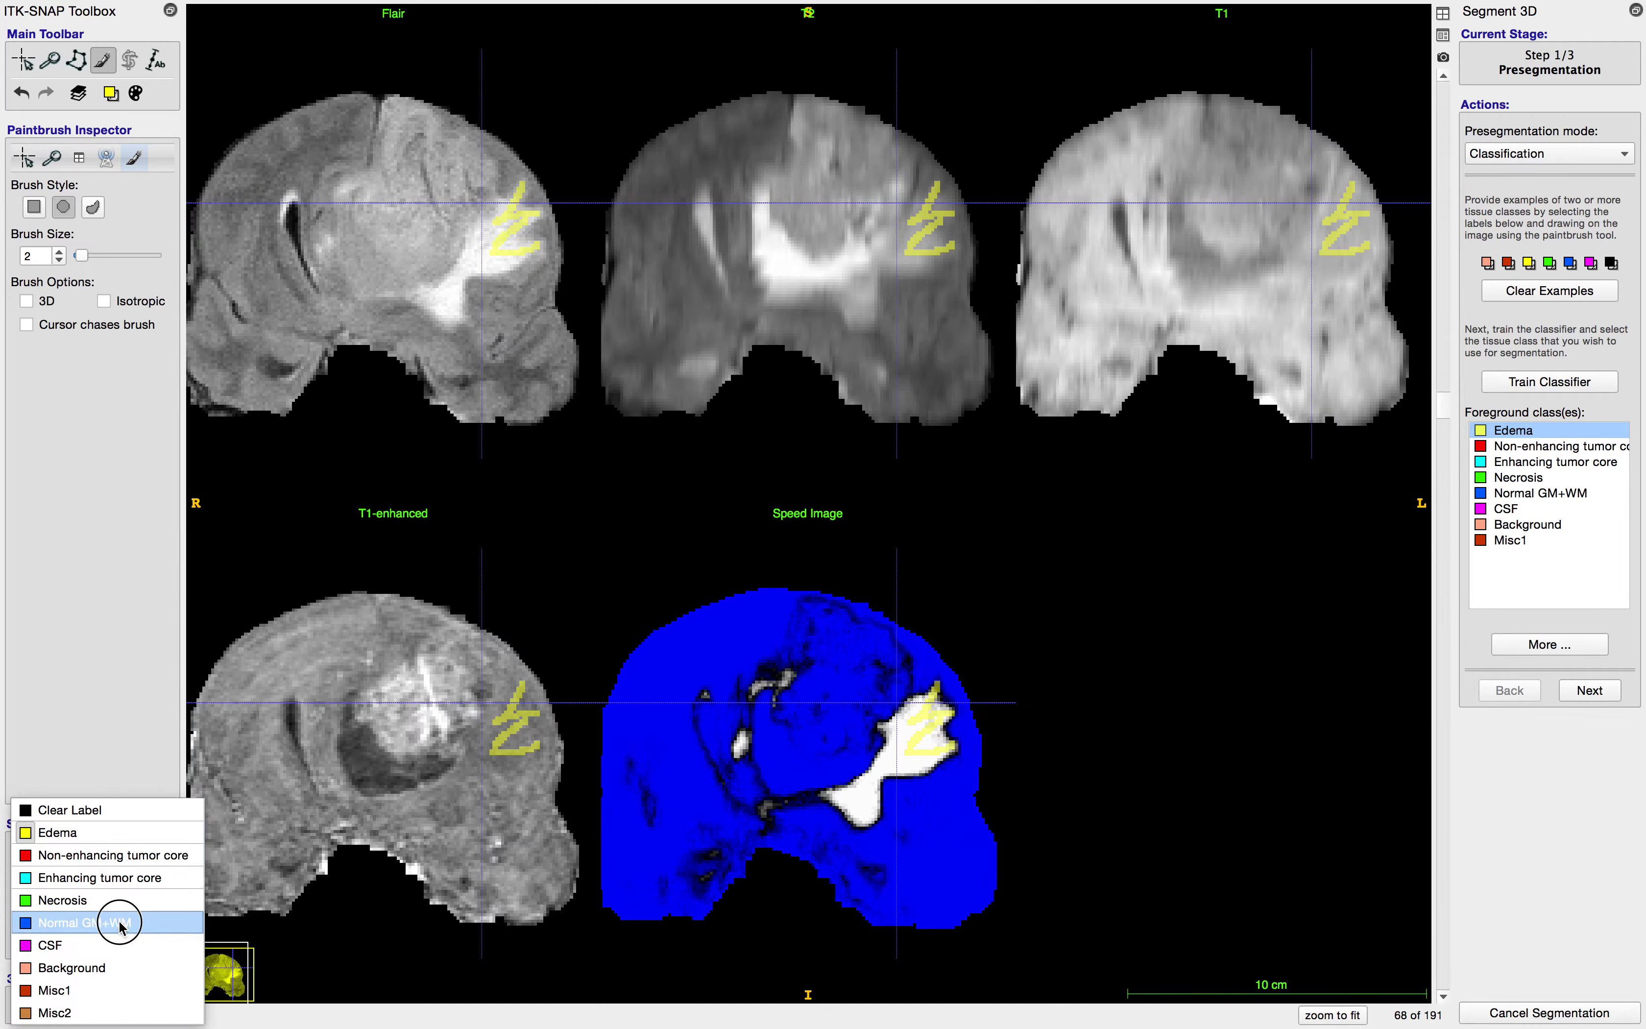
pyautogui.click(121, 919)
pyautogui.moveTo(529, 204)
pyautogui.mouseDown()
pyautogui.moveTo(534, 192)
pyautogui.moveTo(552, 246)
pyautogui.mouseUp()
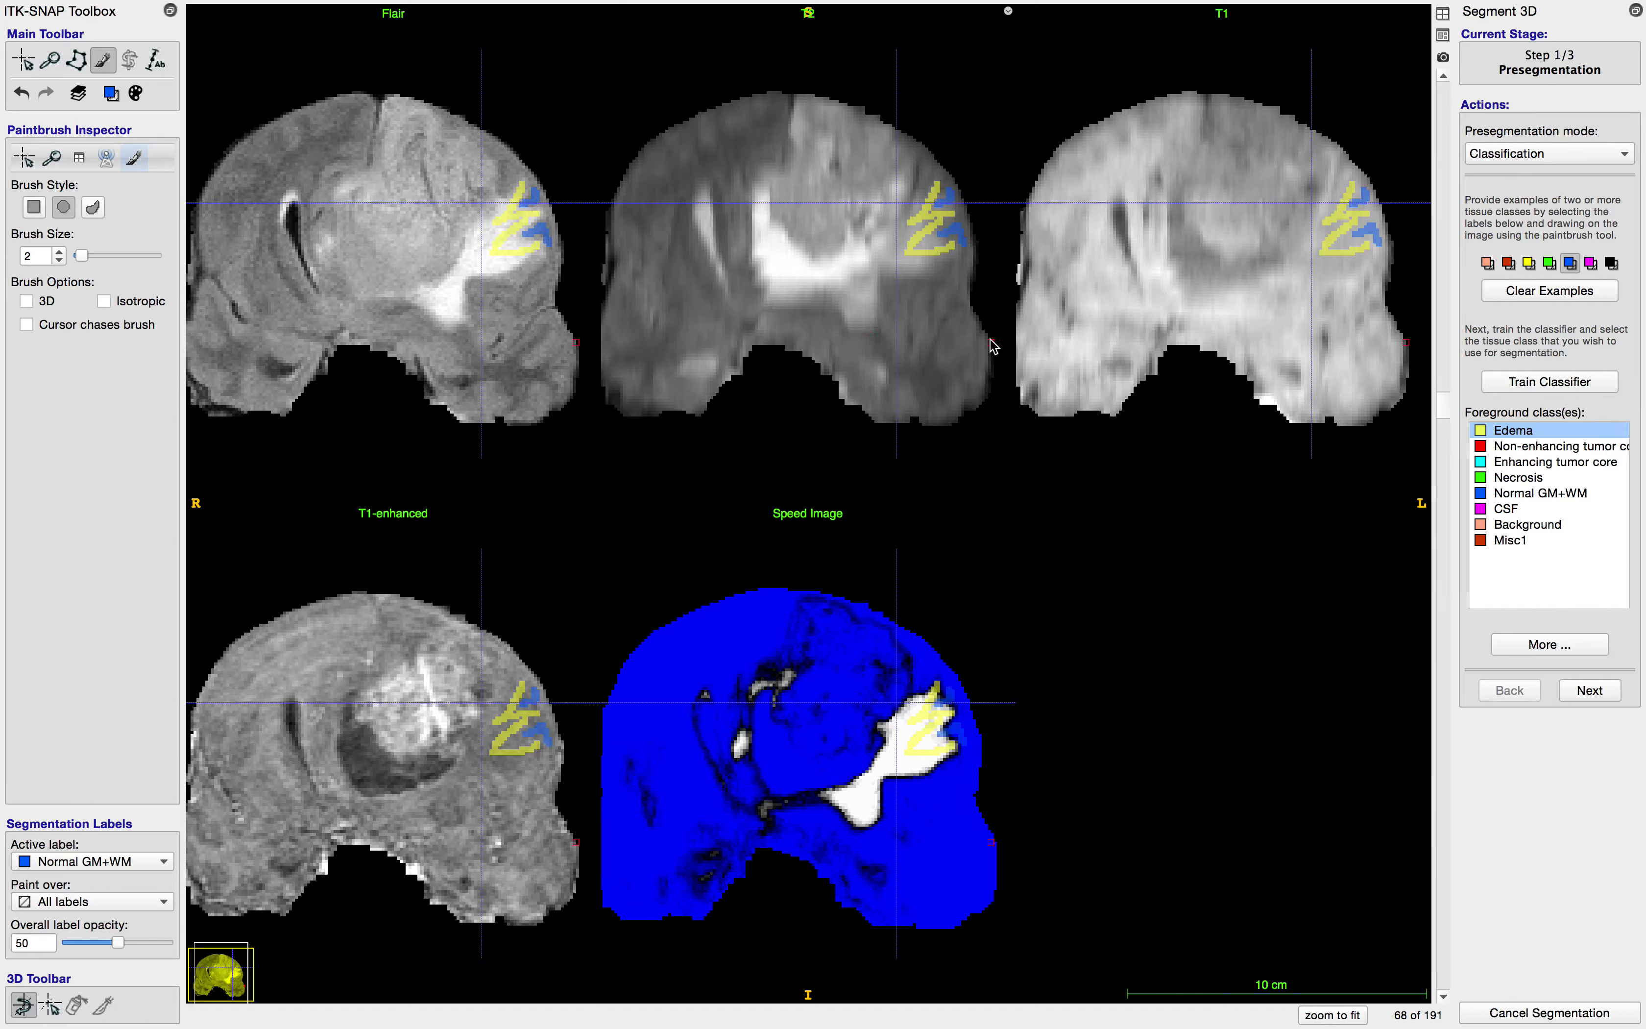
pyautogui.click(1520, 385)
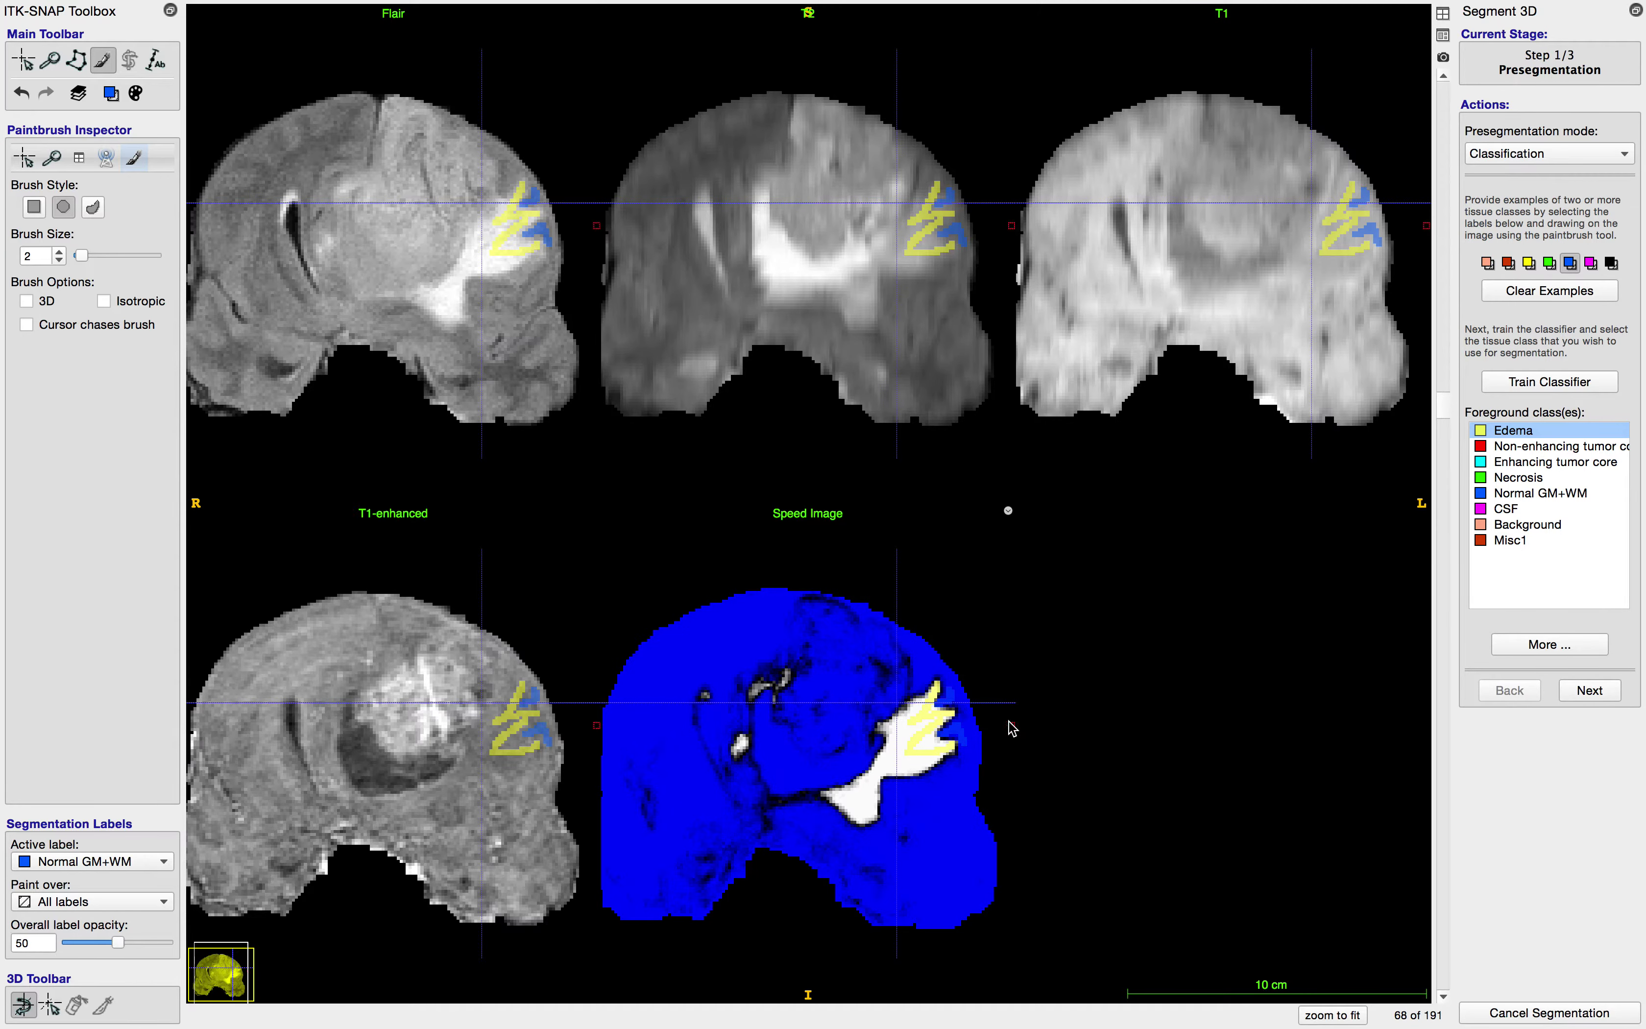
# Step: Step forward through the coronal slices toward slice 111 to review the retrained speed image
pyautogui.scroll(7, 1014, 721)
pyautogui.scroll(7, 1014, 722)
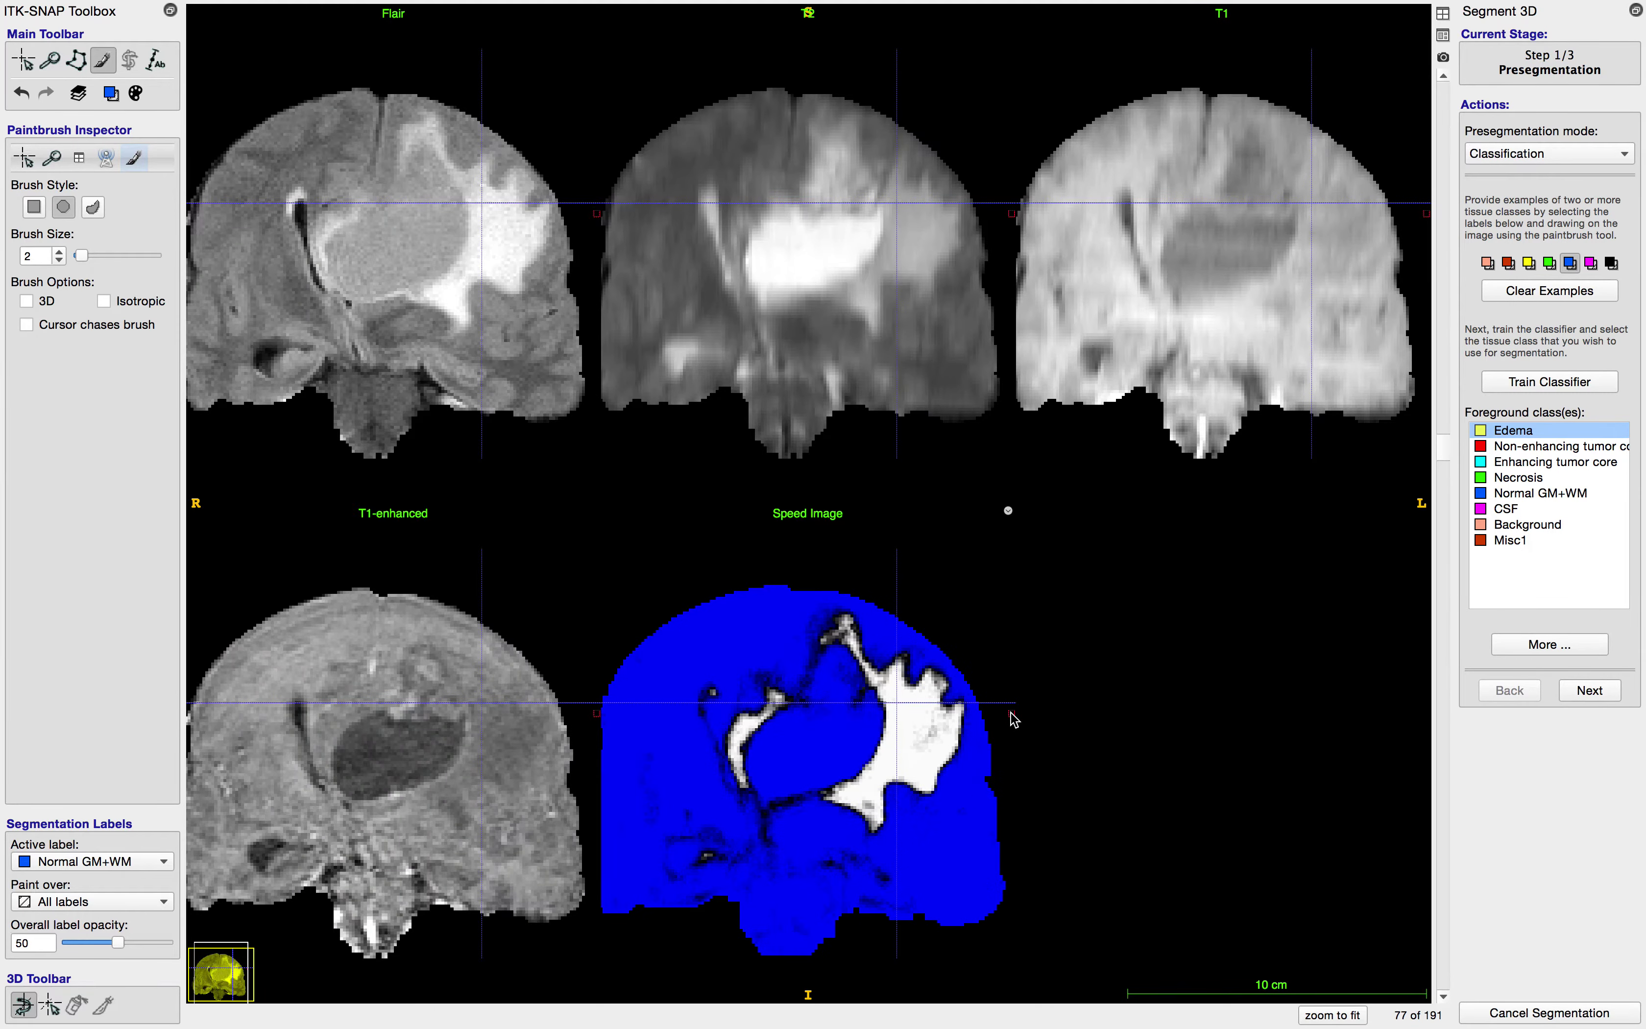
pyautogui.scroll(5, 1014, 718)
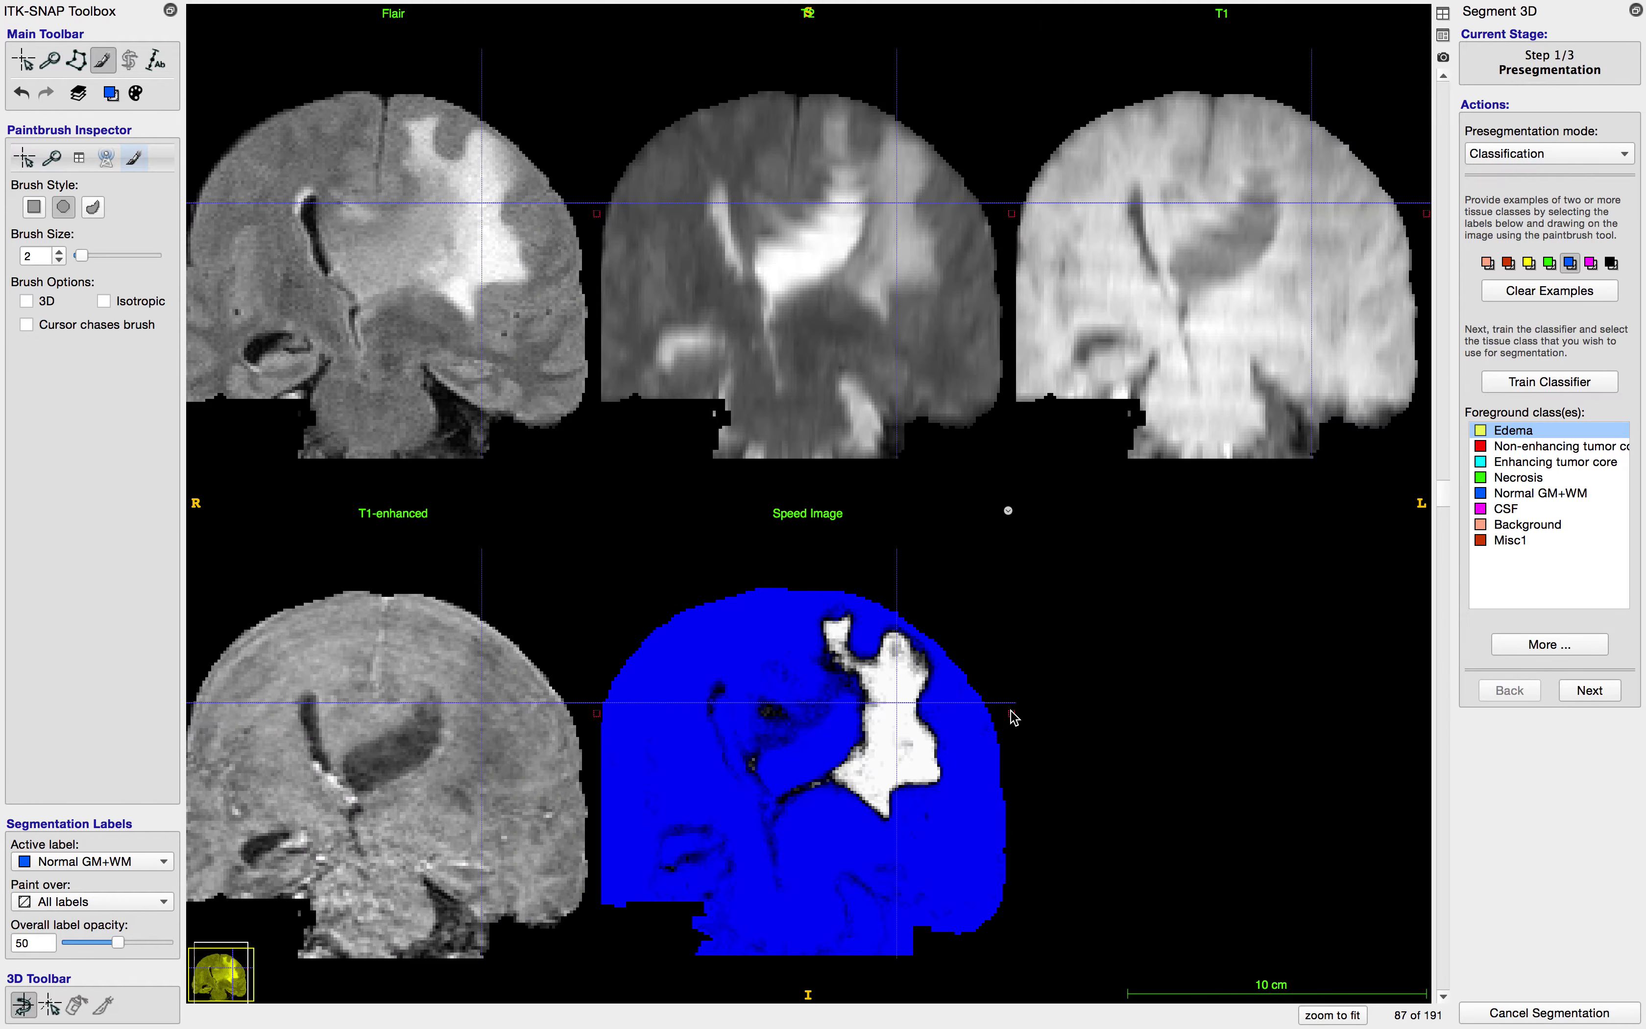
pyautogui.scroll(4, 1014, 717)
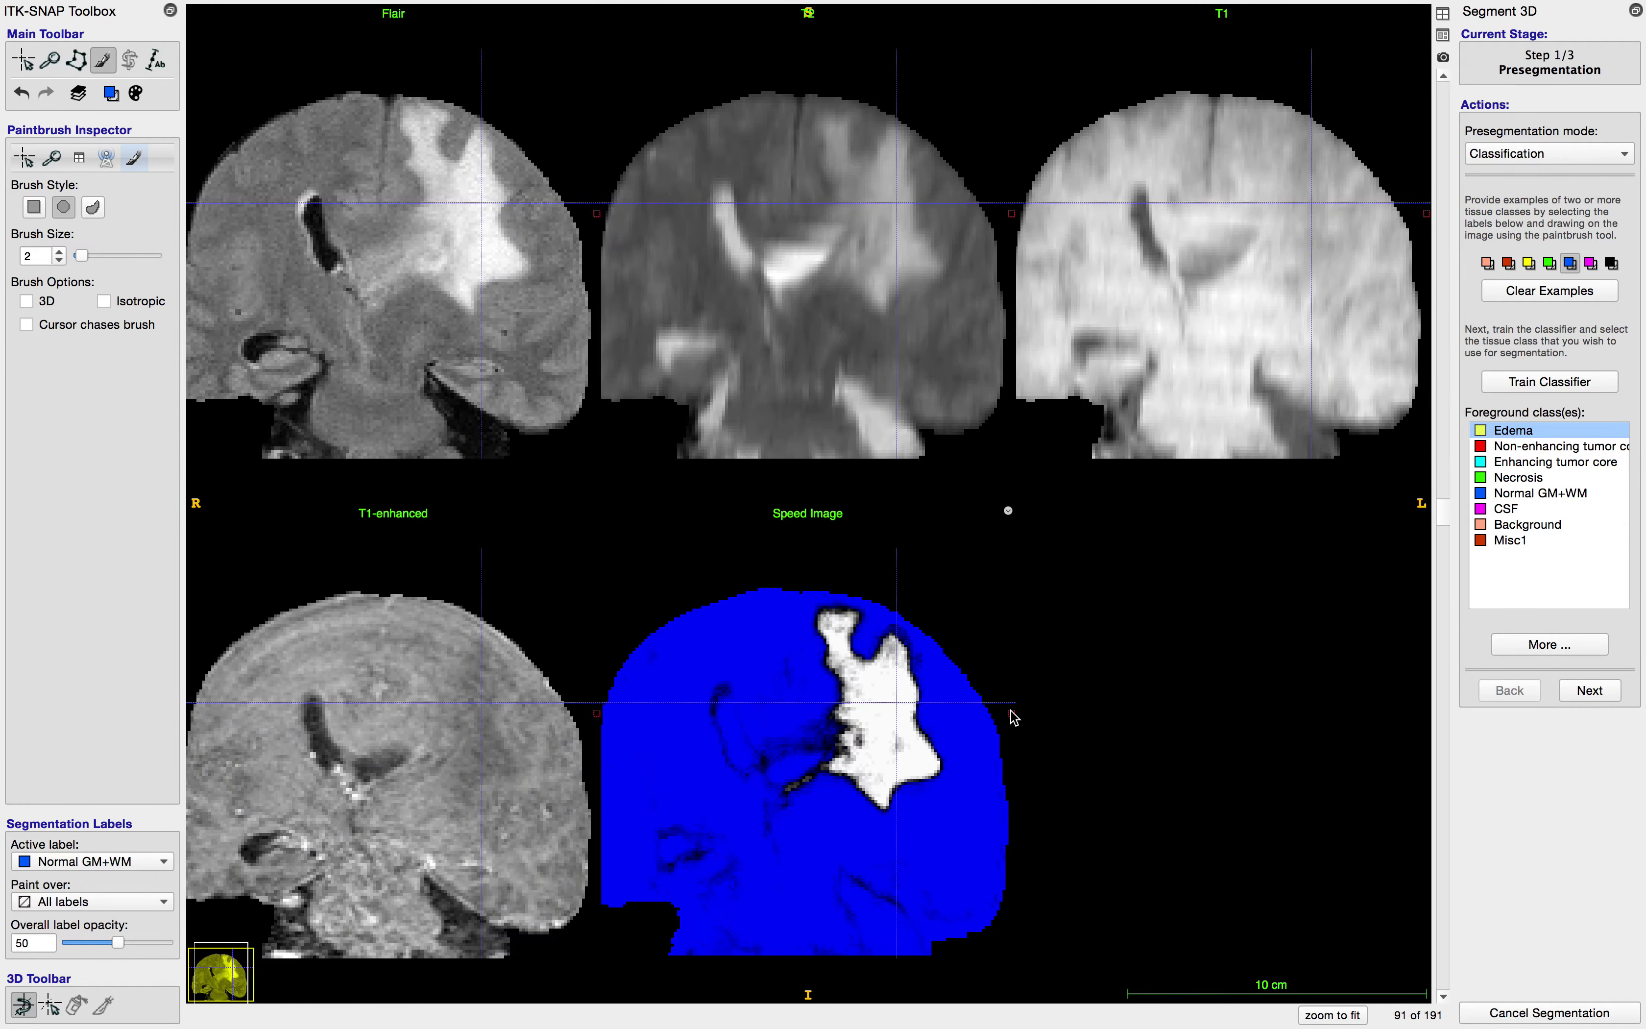
pyautogui.scroll(8, 1014, 718)
pyautogui.scroll(3, 1014, 718)
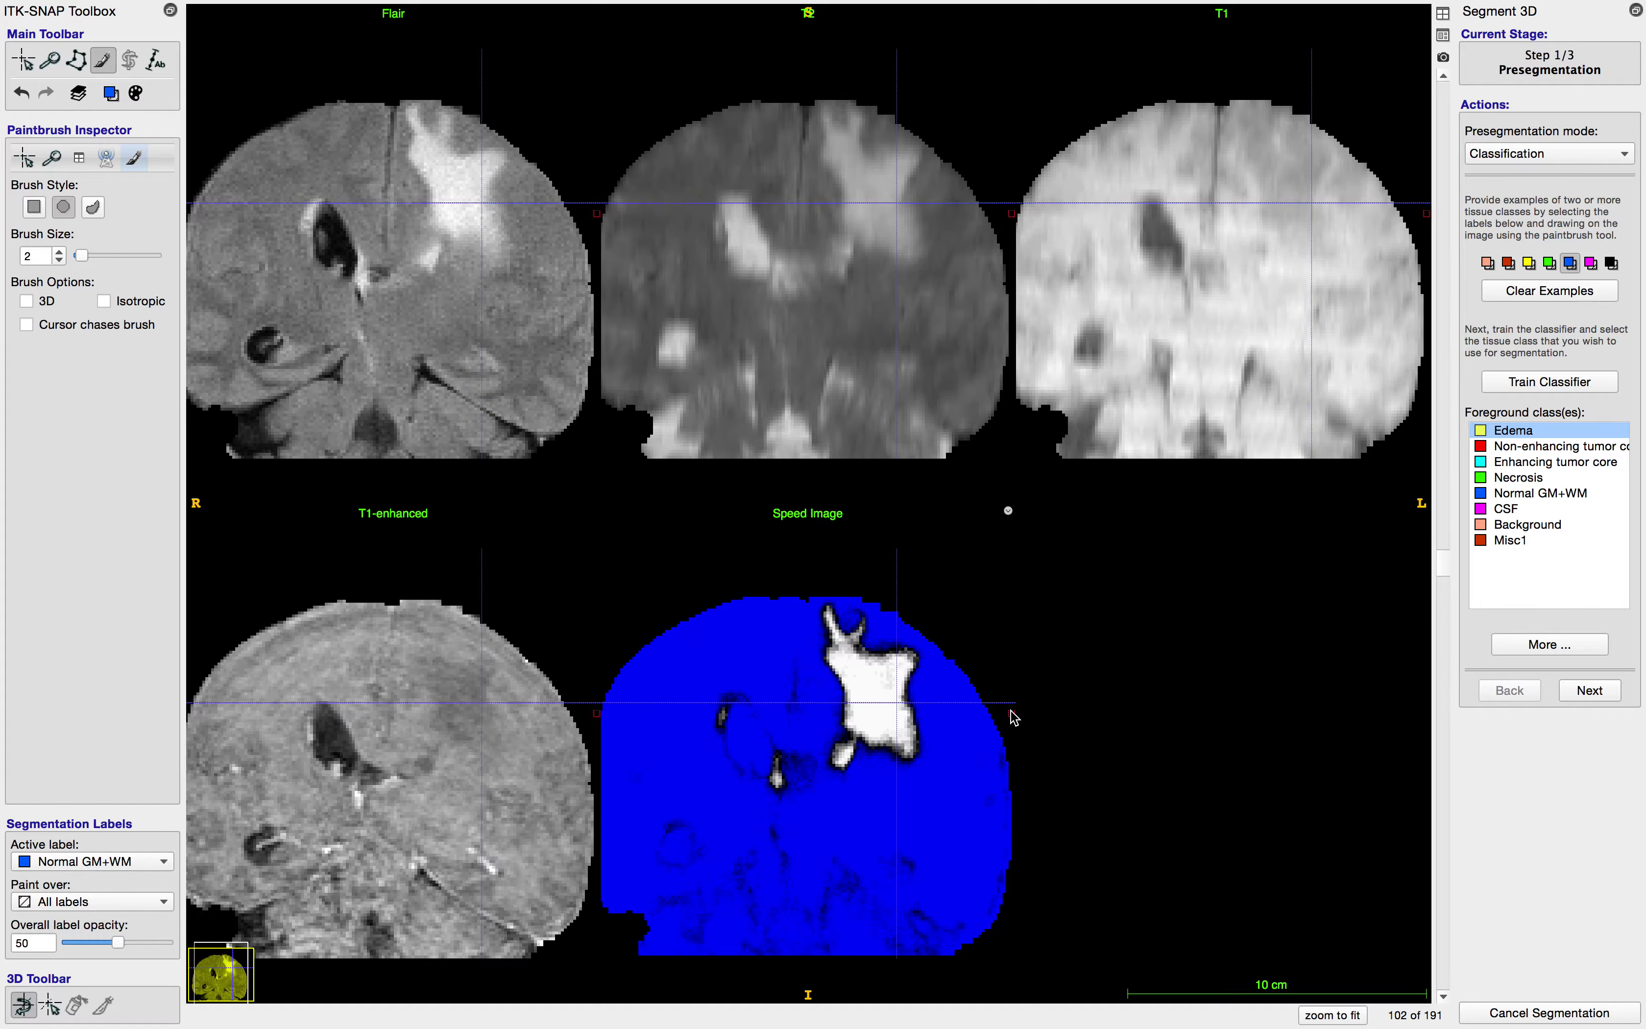
pyautogui.scroll(9, 1013, 715)
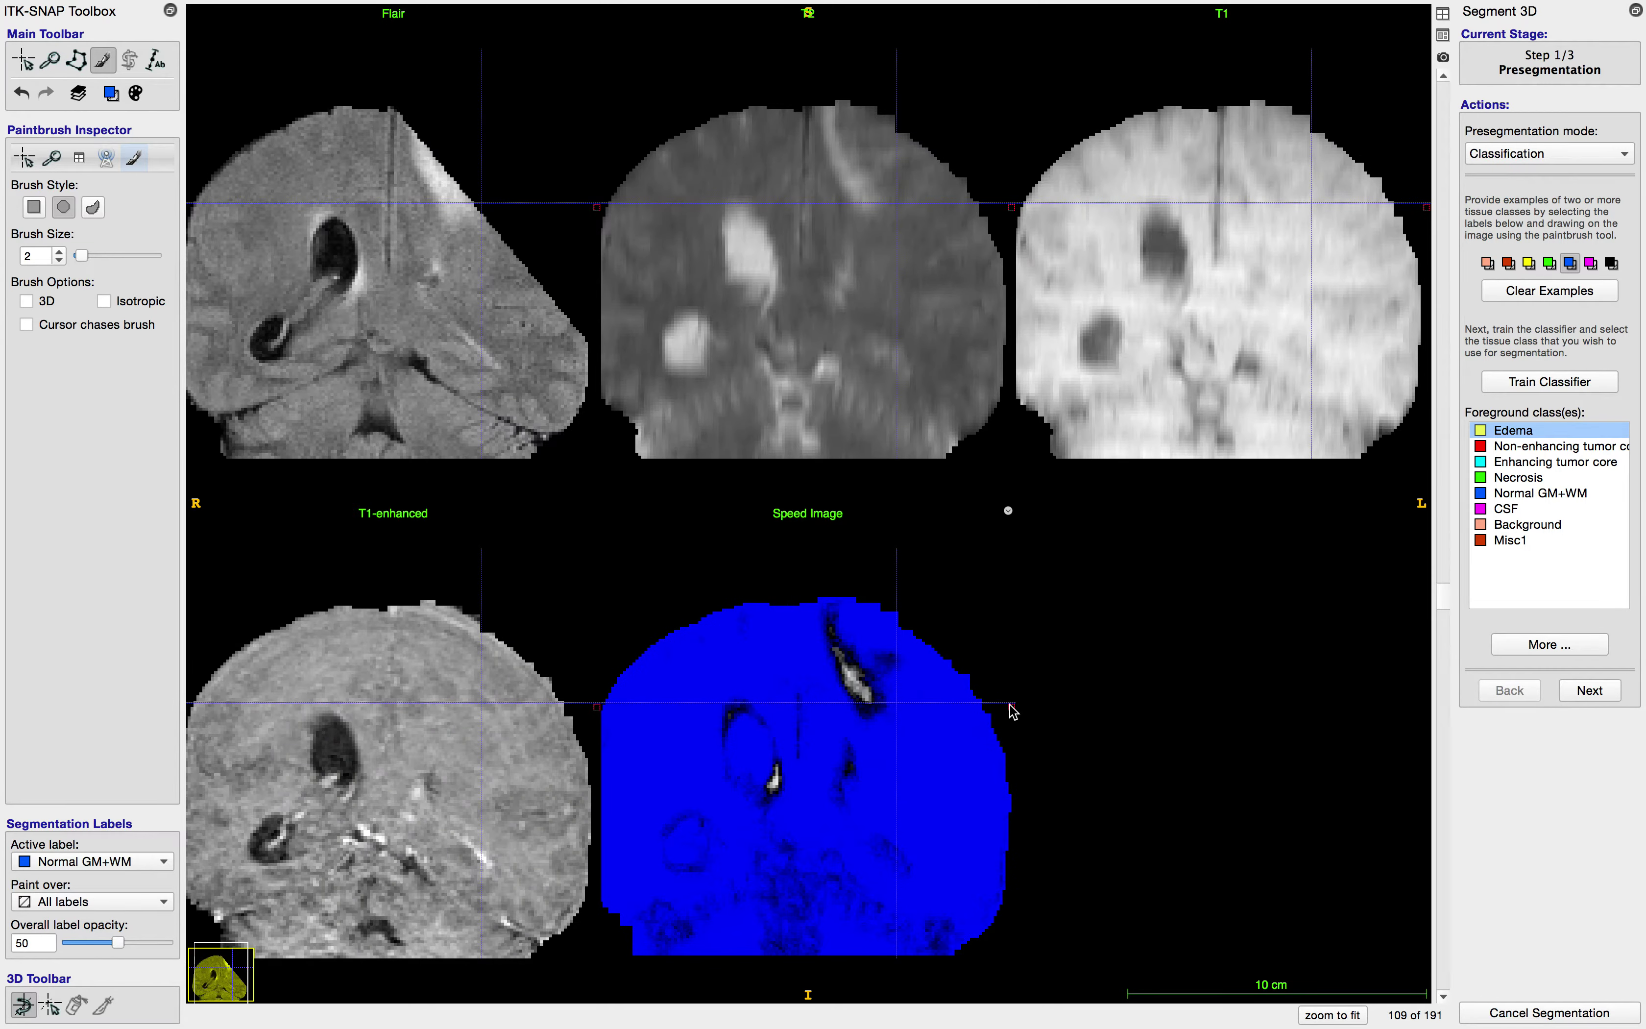
# Step: Step back to slice 82 and make Non-enhancing tumor core the foreground class
pyautogui.scroll(-9, 1014, 712)
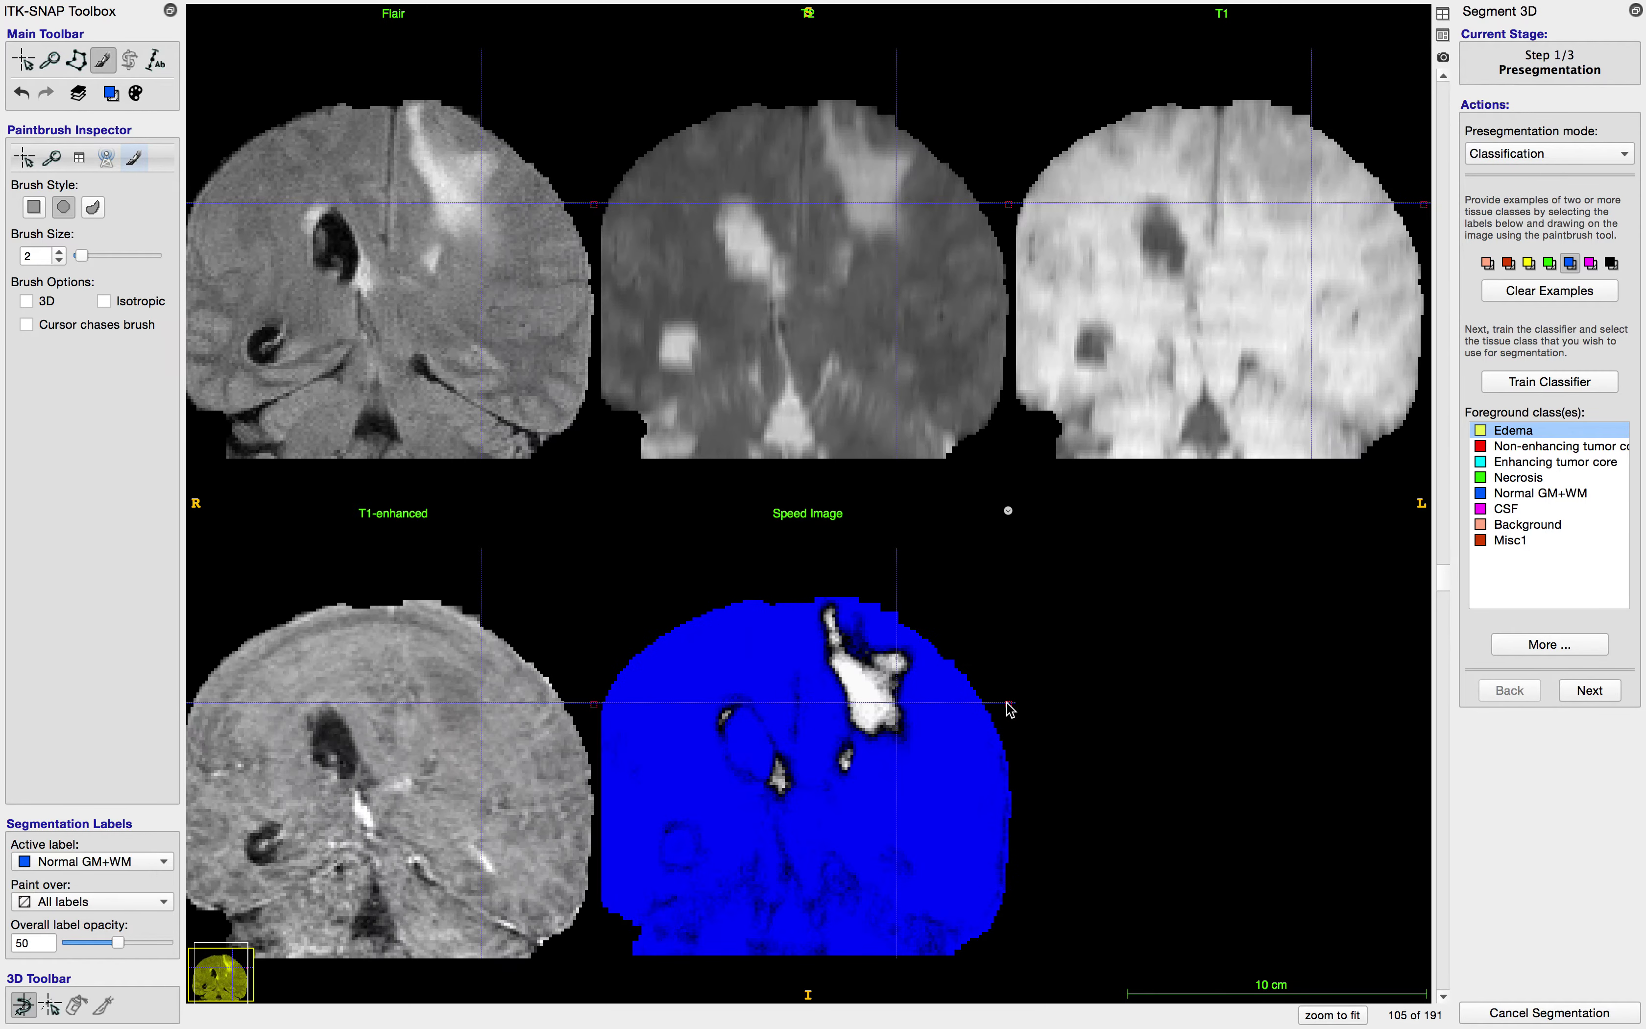
pyautogui.scroll(-3, 1010, 710)
pyautogui.scroll(-11, 1009, 708)
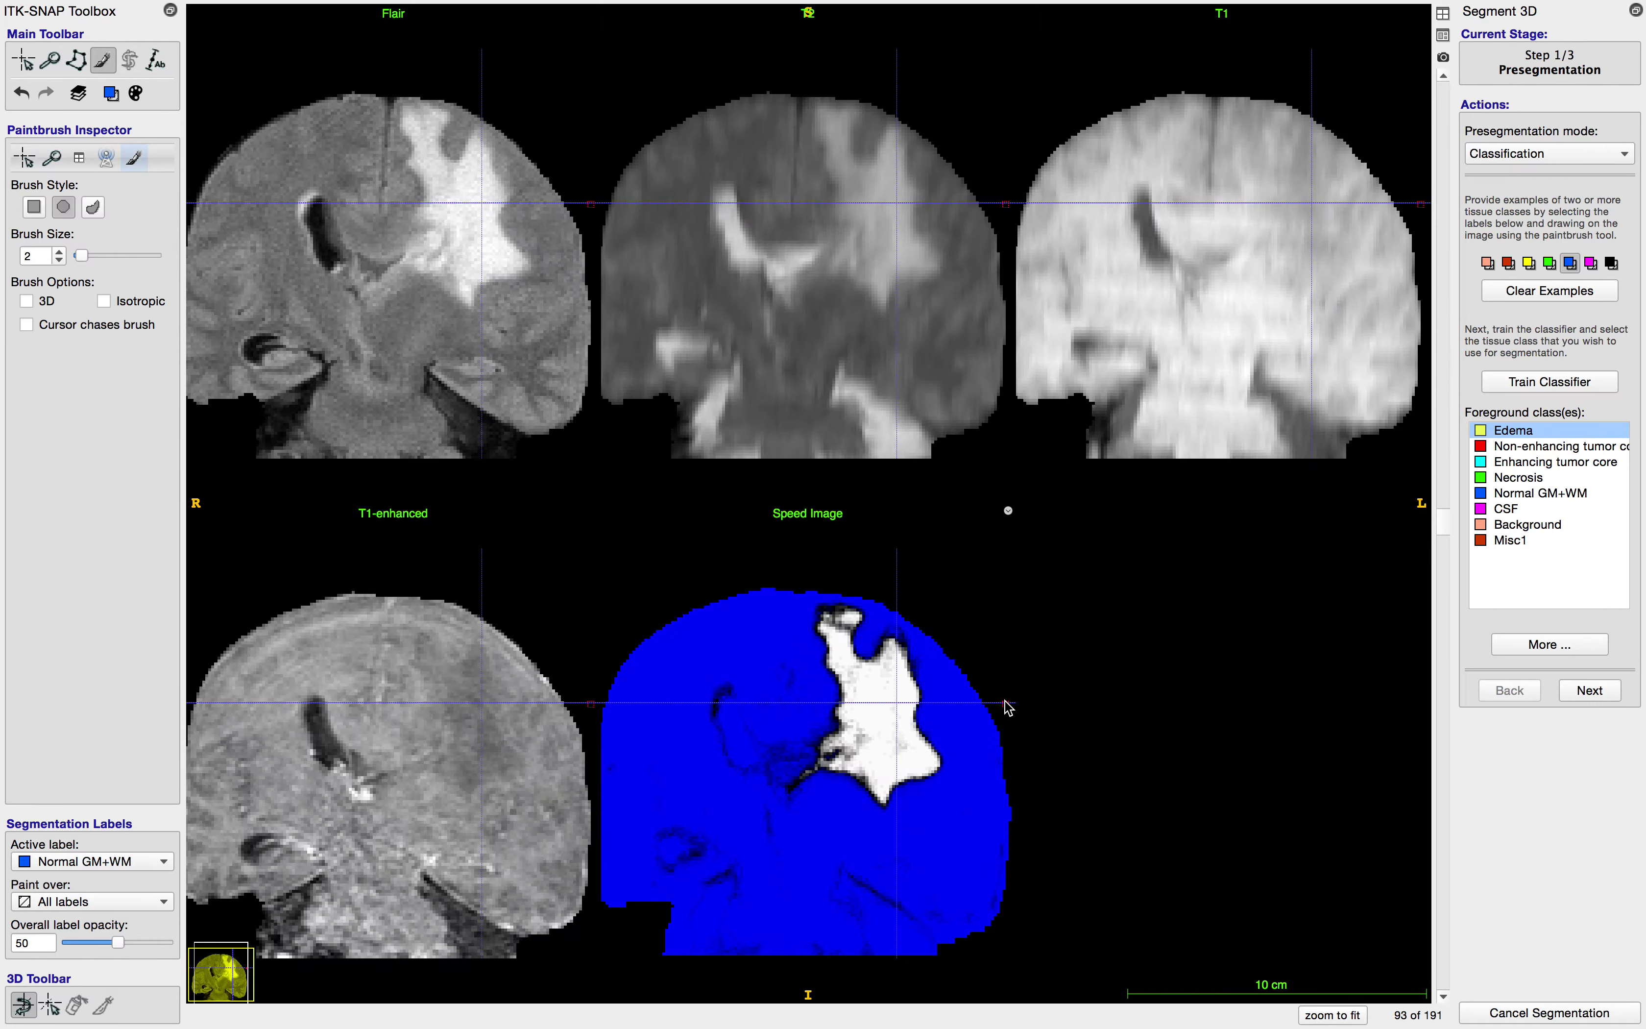
pyautogui.scroll(-6, 1008, 708)
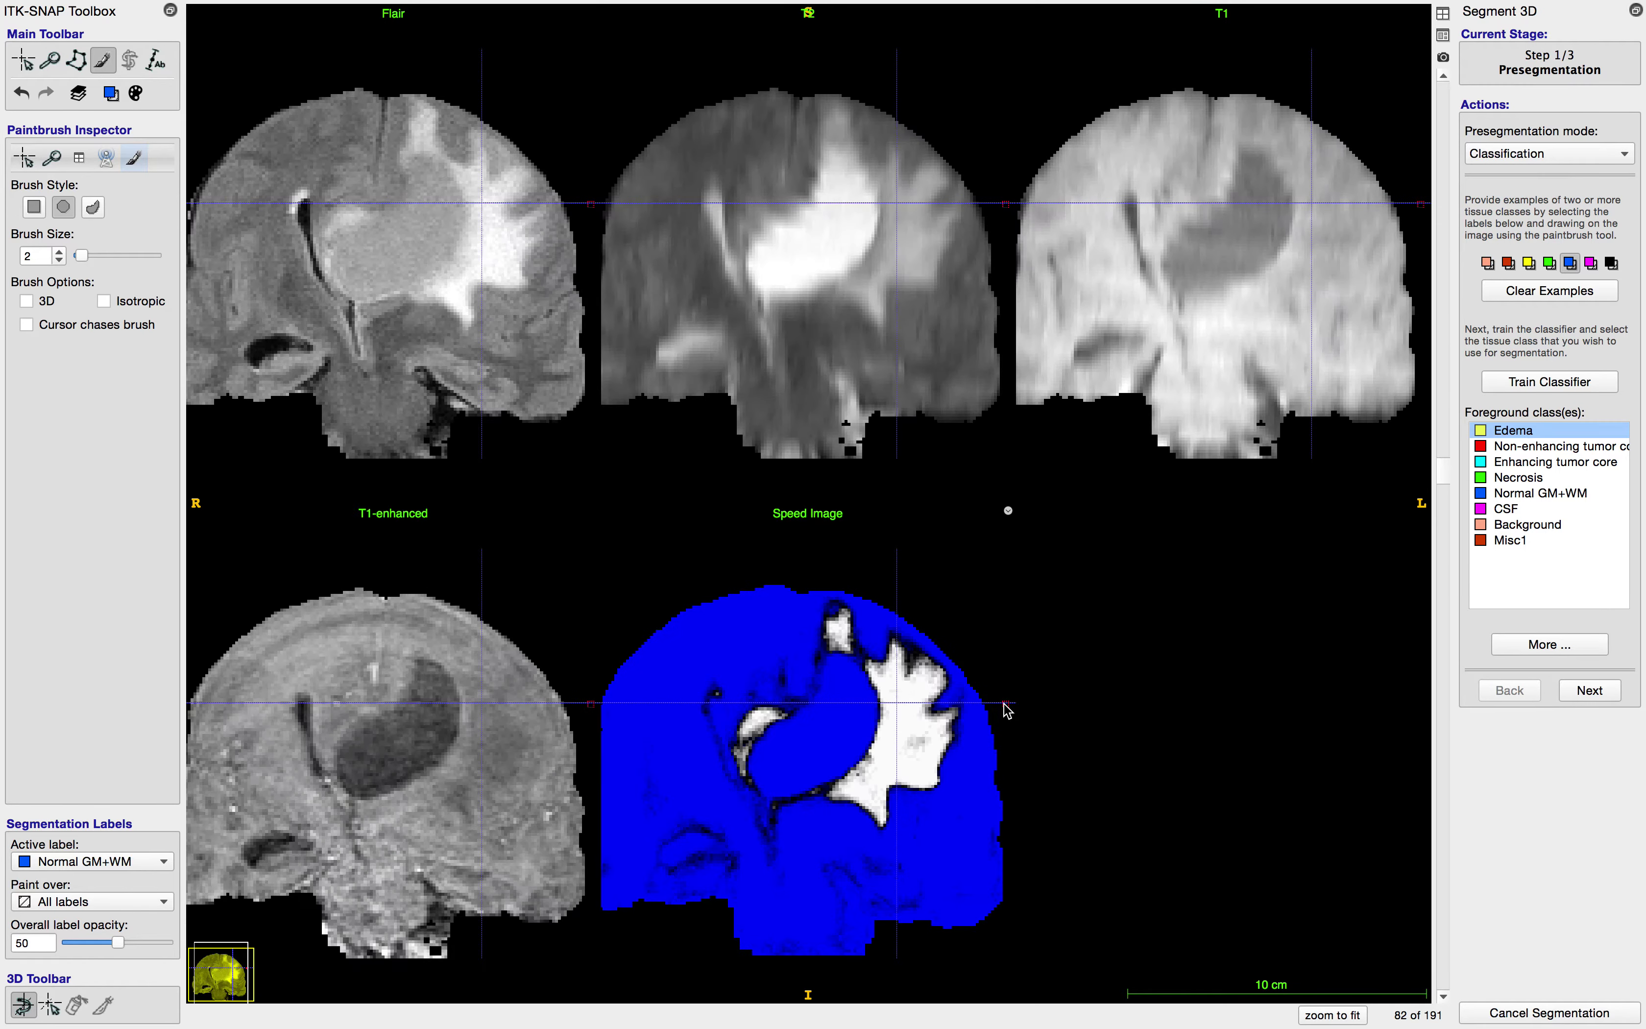
pyautogui.scroll(-3, 1008, 708)
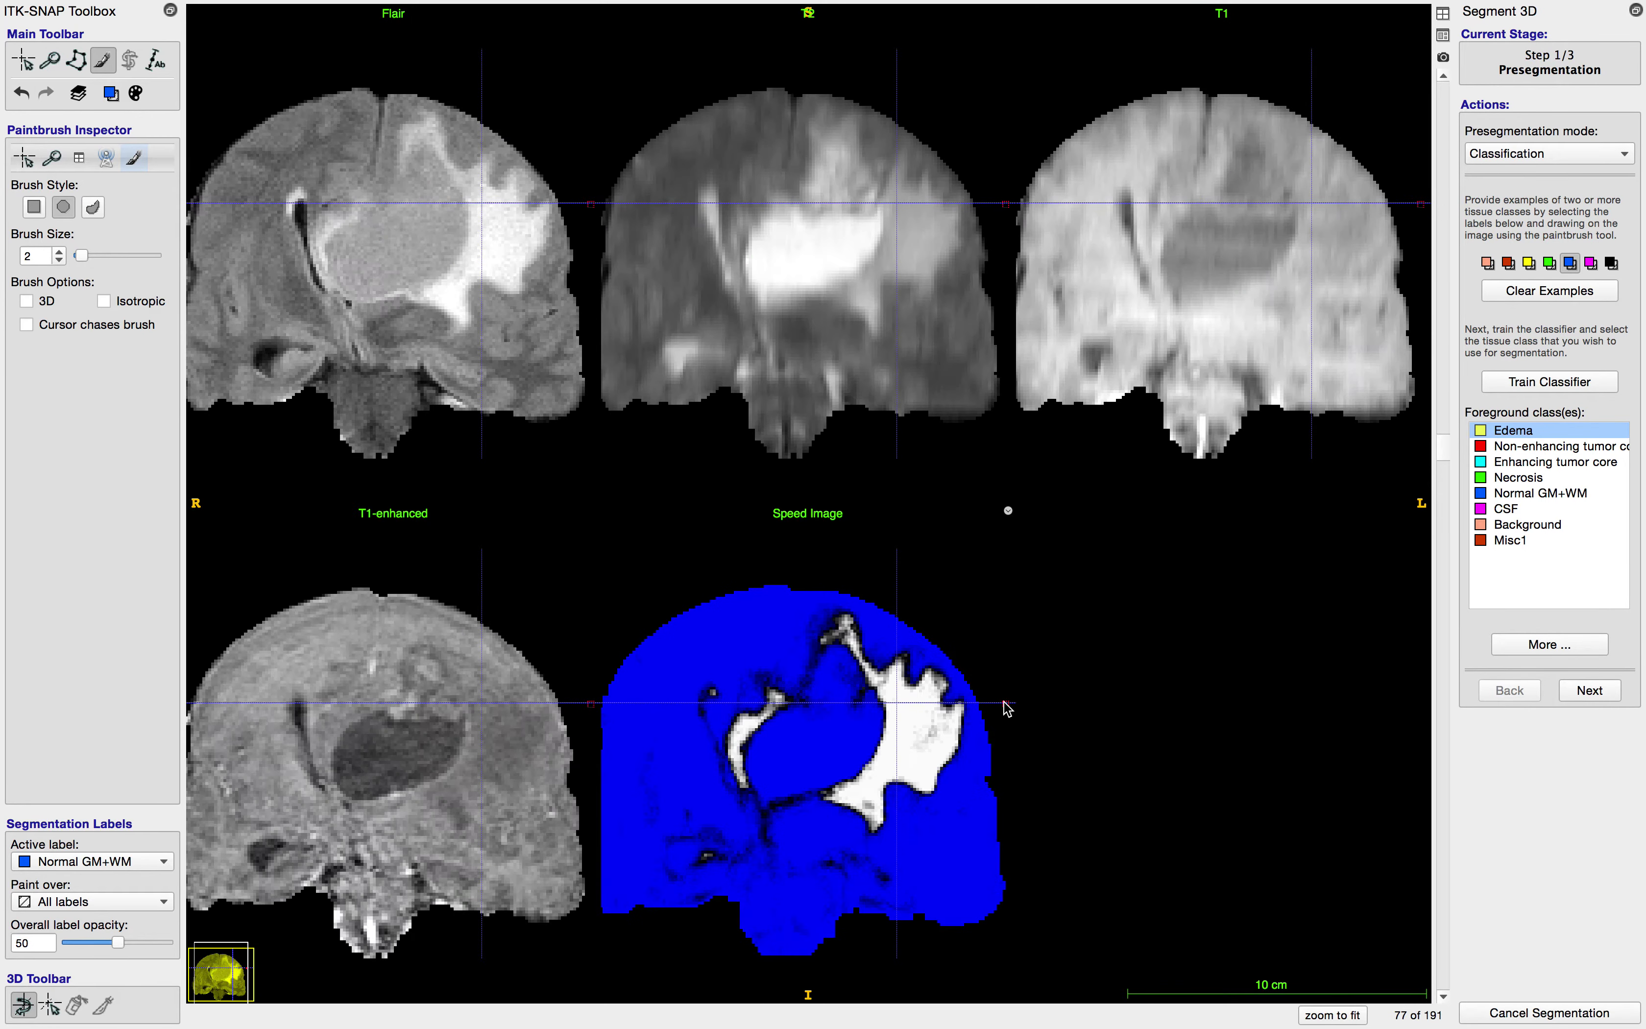
pyautogui.scroll(6, 1009, 709)
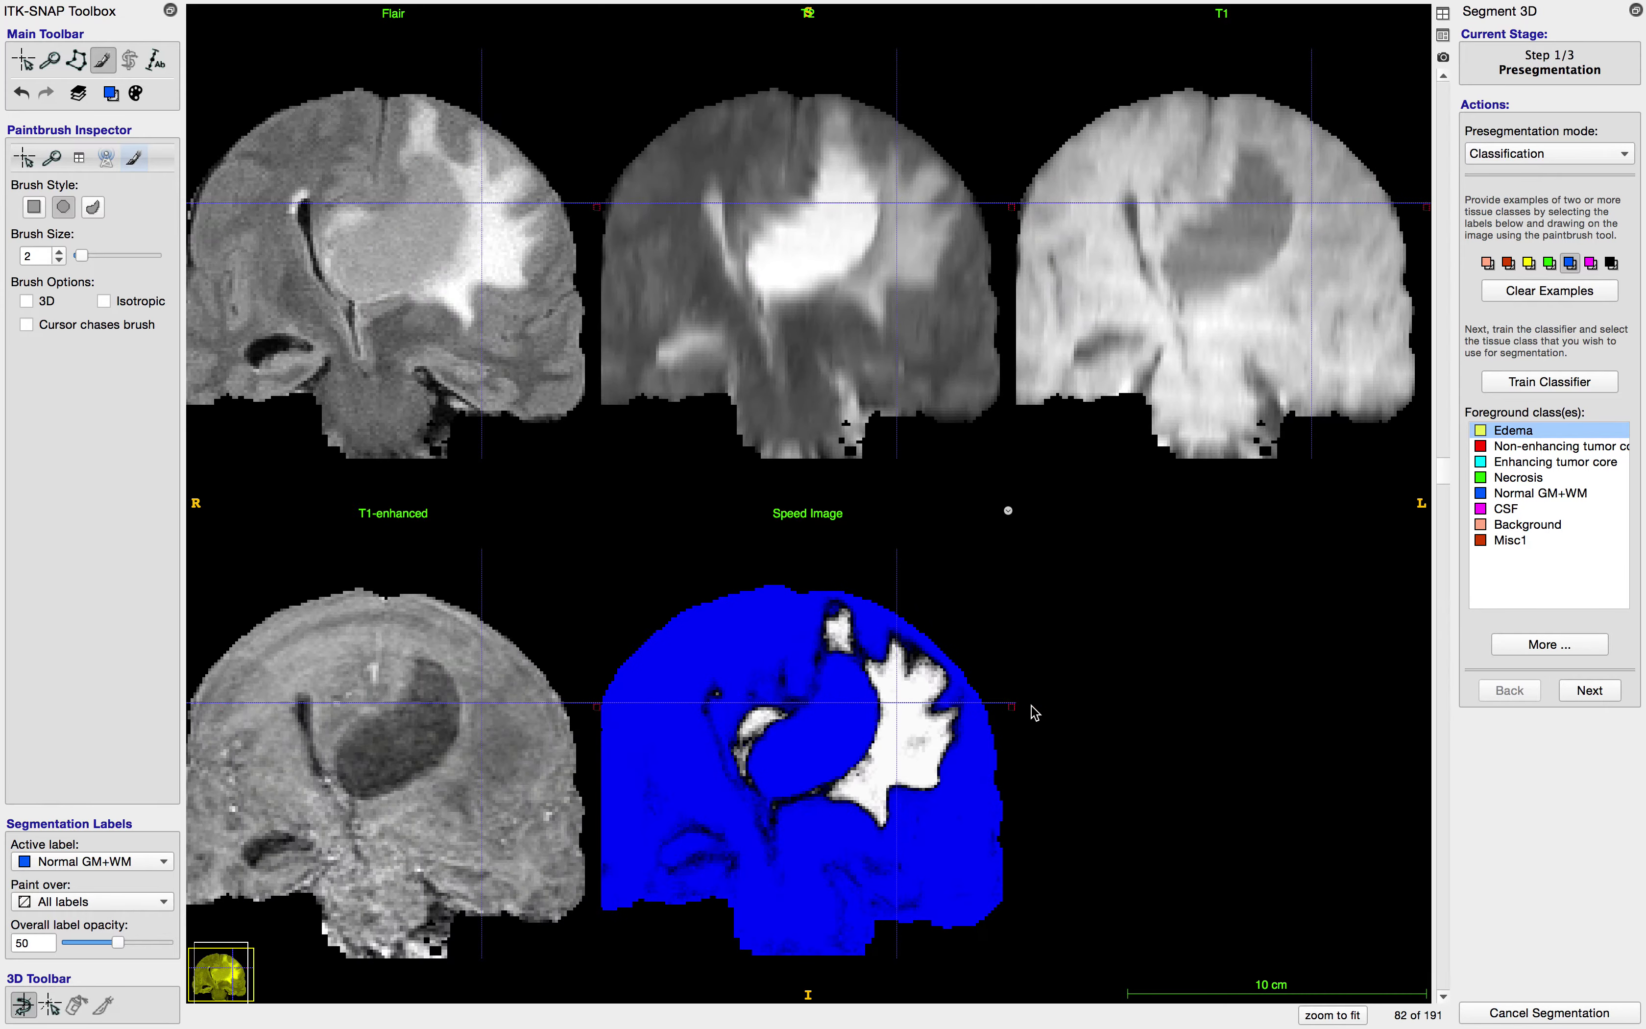
pyautogui.click(1522, 447)
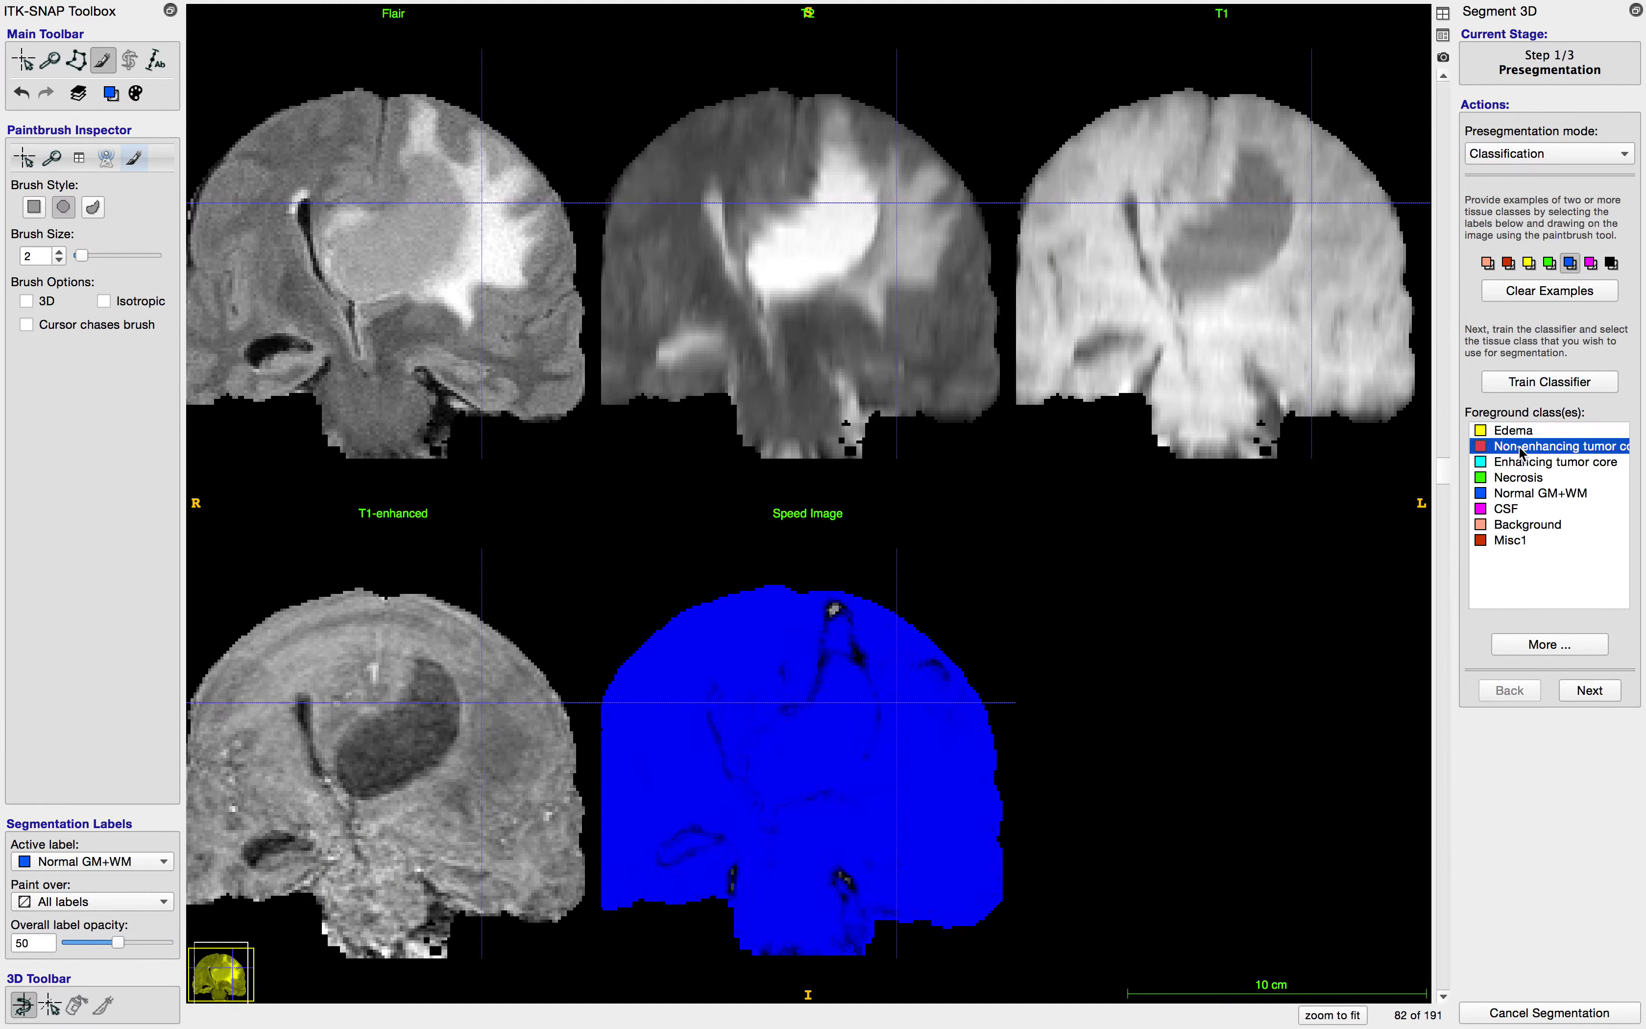
# Step: Switch the foreground class to Enhancing tumor core and view coronal slice 64
pyautogui.scroll(11, 871, 659)
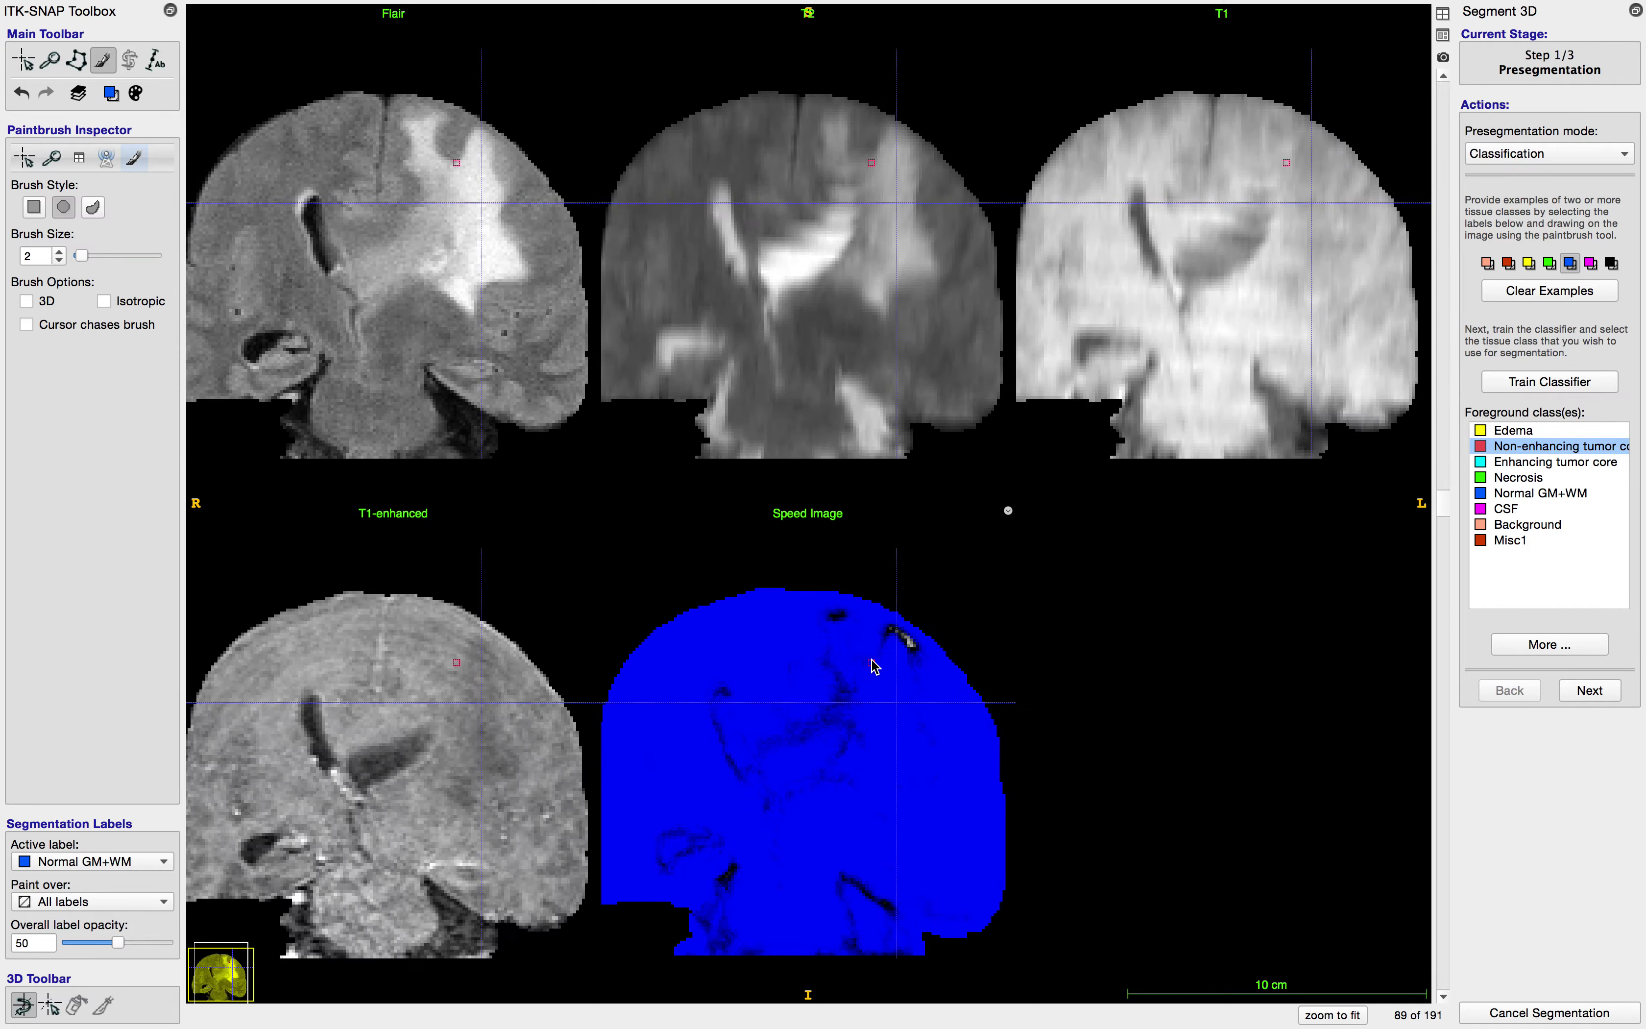
pyautogui.scroll(-12, 877, 665)
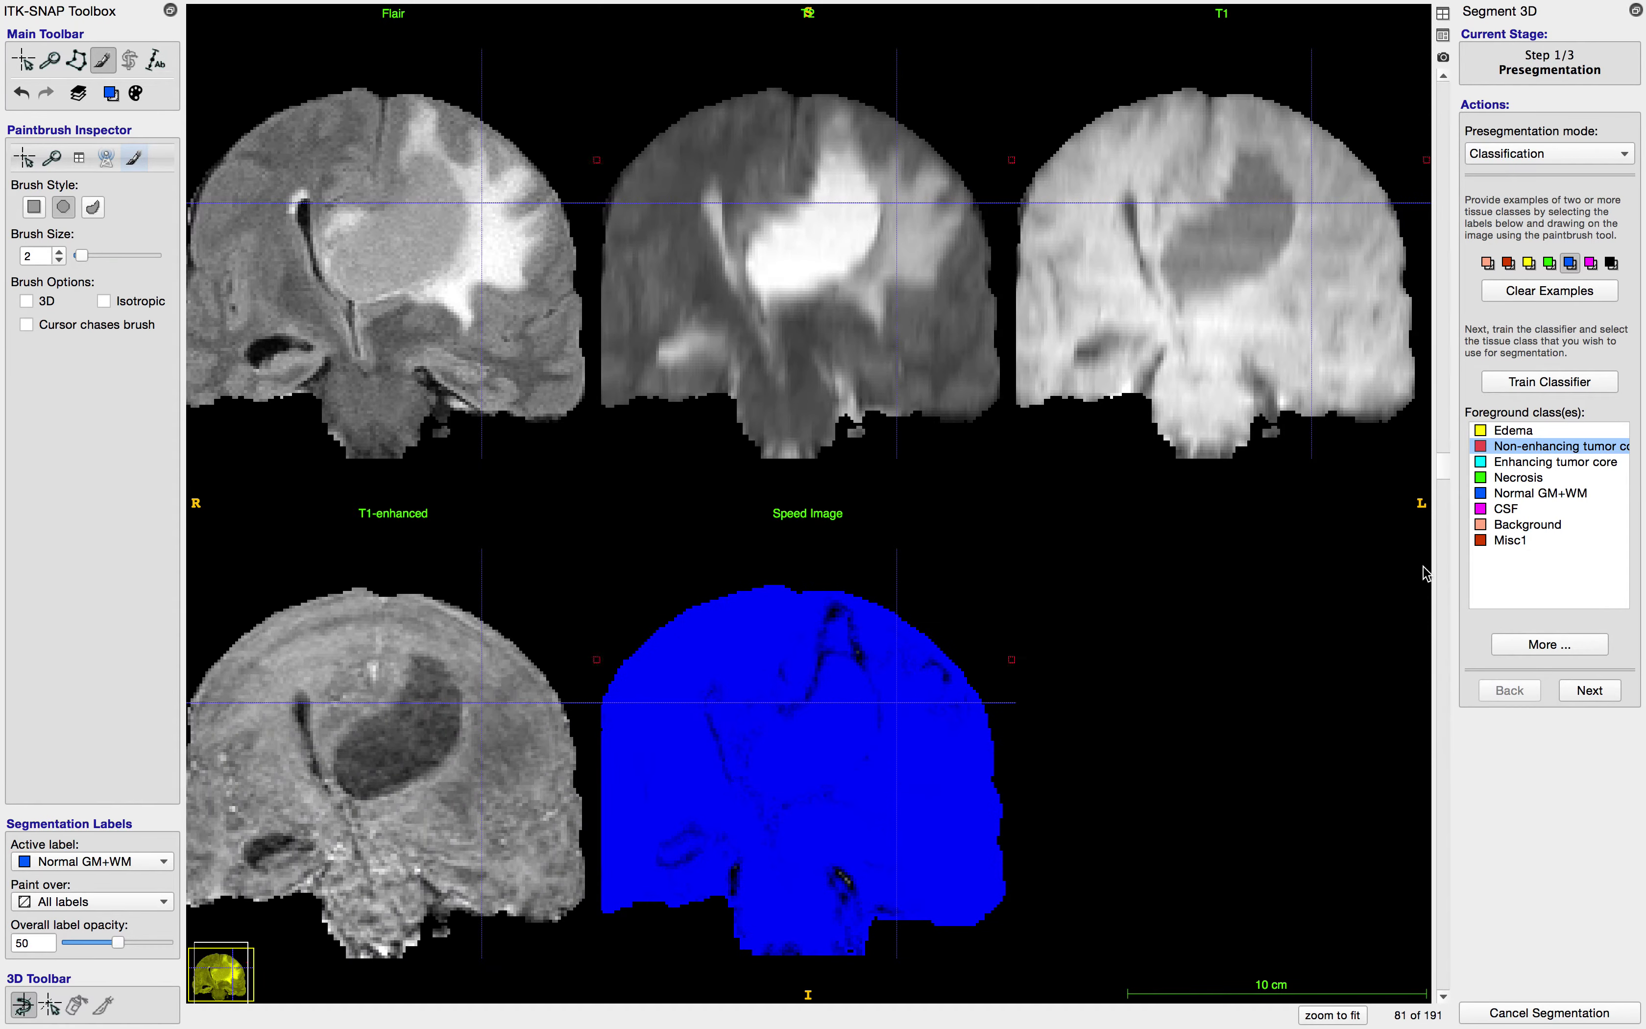
pyautogui.moveTo(1446, 474); pyautogui.dragTo(1432, 374)
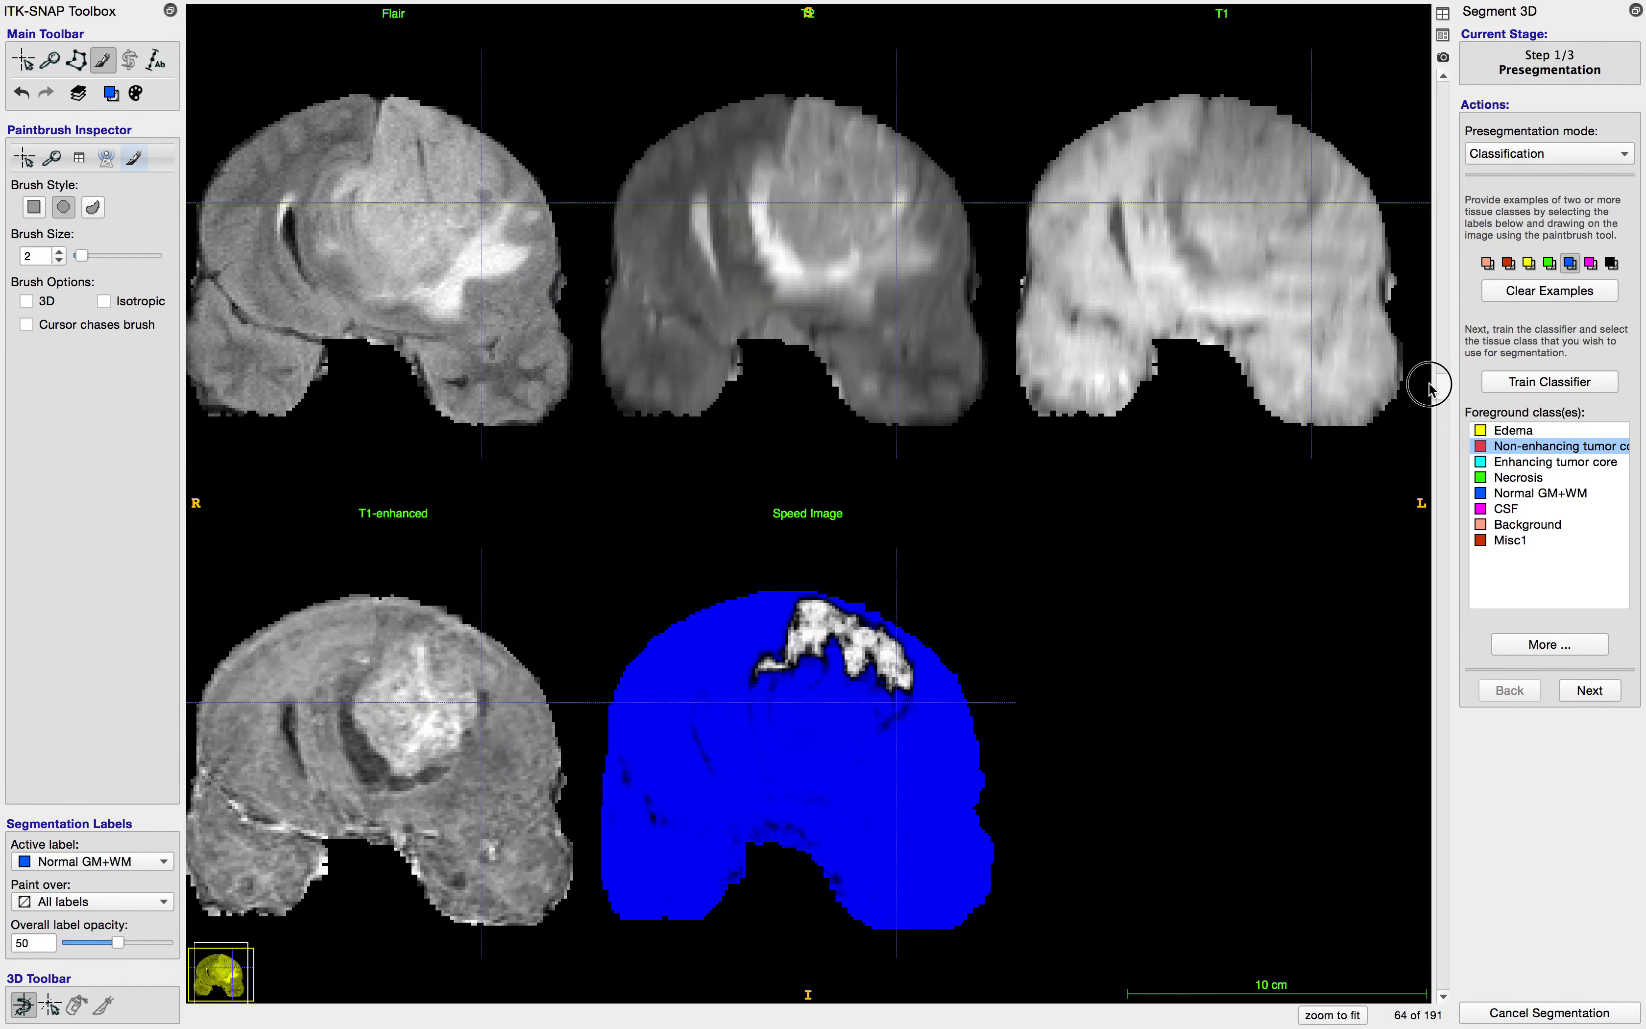
pyautogui.scroll(1, 1431, 402)
pyautogui.click(1523, 462)
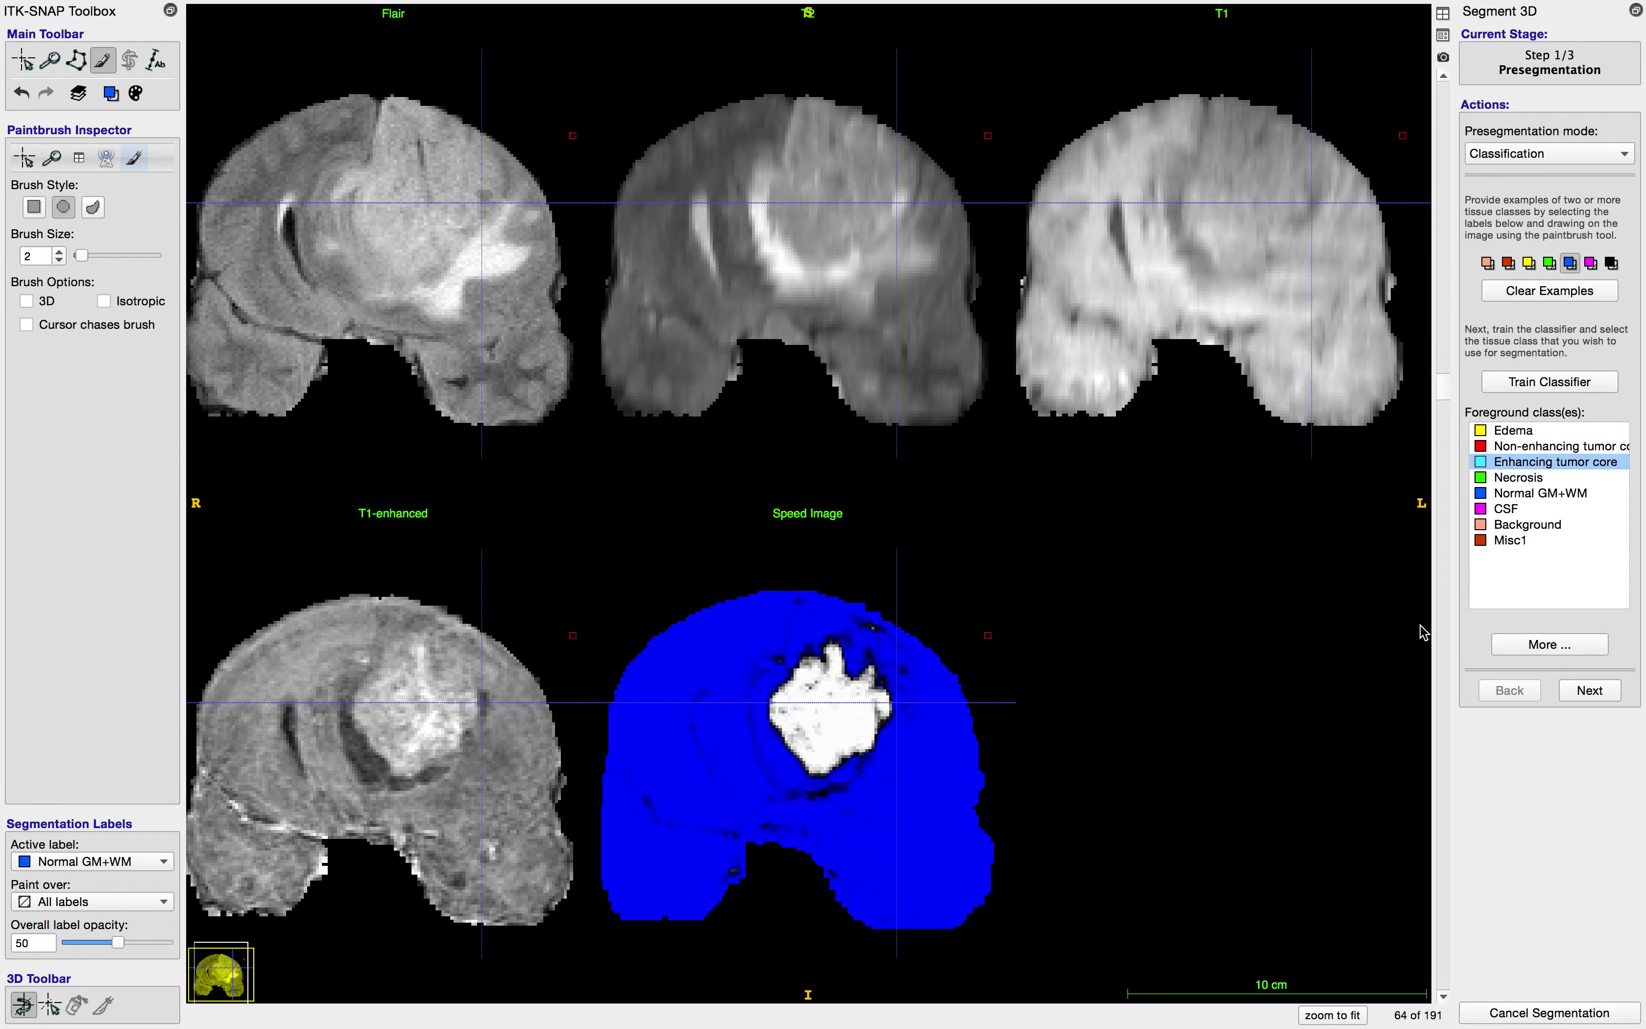
pyautogui.click(1449, 413)
pyautogui.moveTo(1448, 413)
pyautogui.mouseDown()
pyautogui.moveTo(1448, 434)
pyautogui.moveTo(1448, 377)
pyautogui.mouseUp()
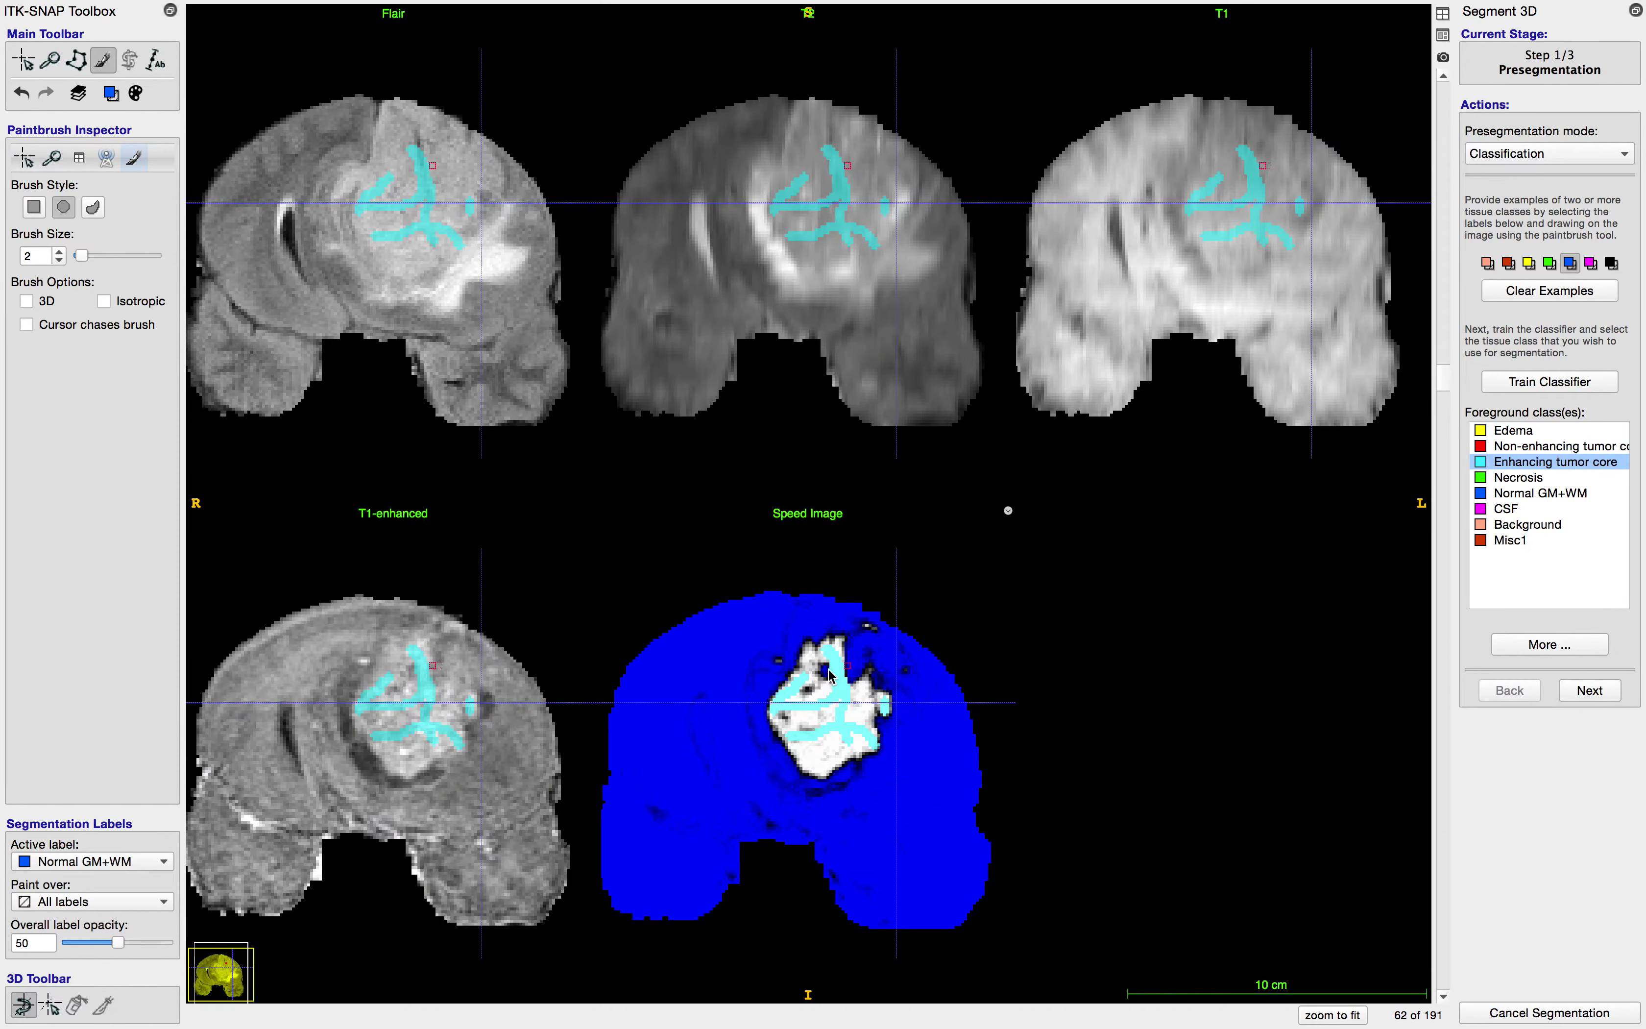
pyautogui.scroll(-2, 825, 653)
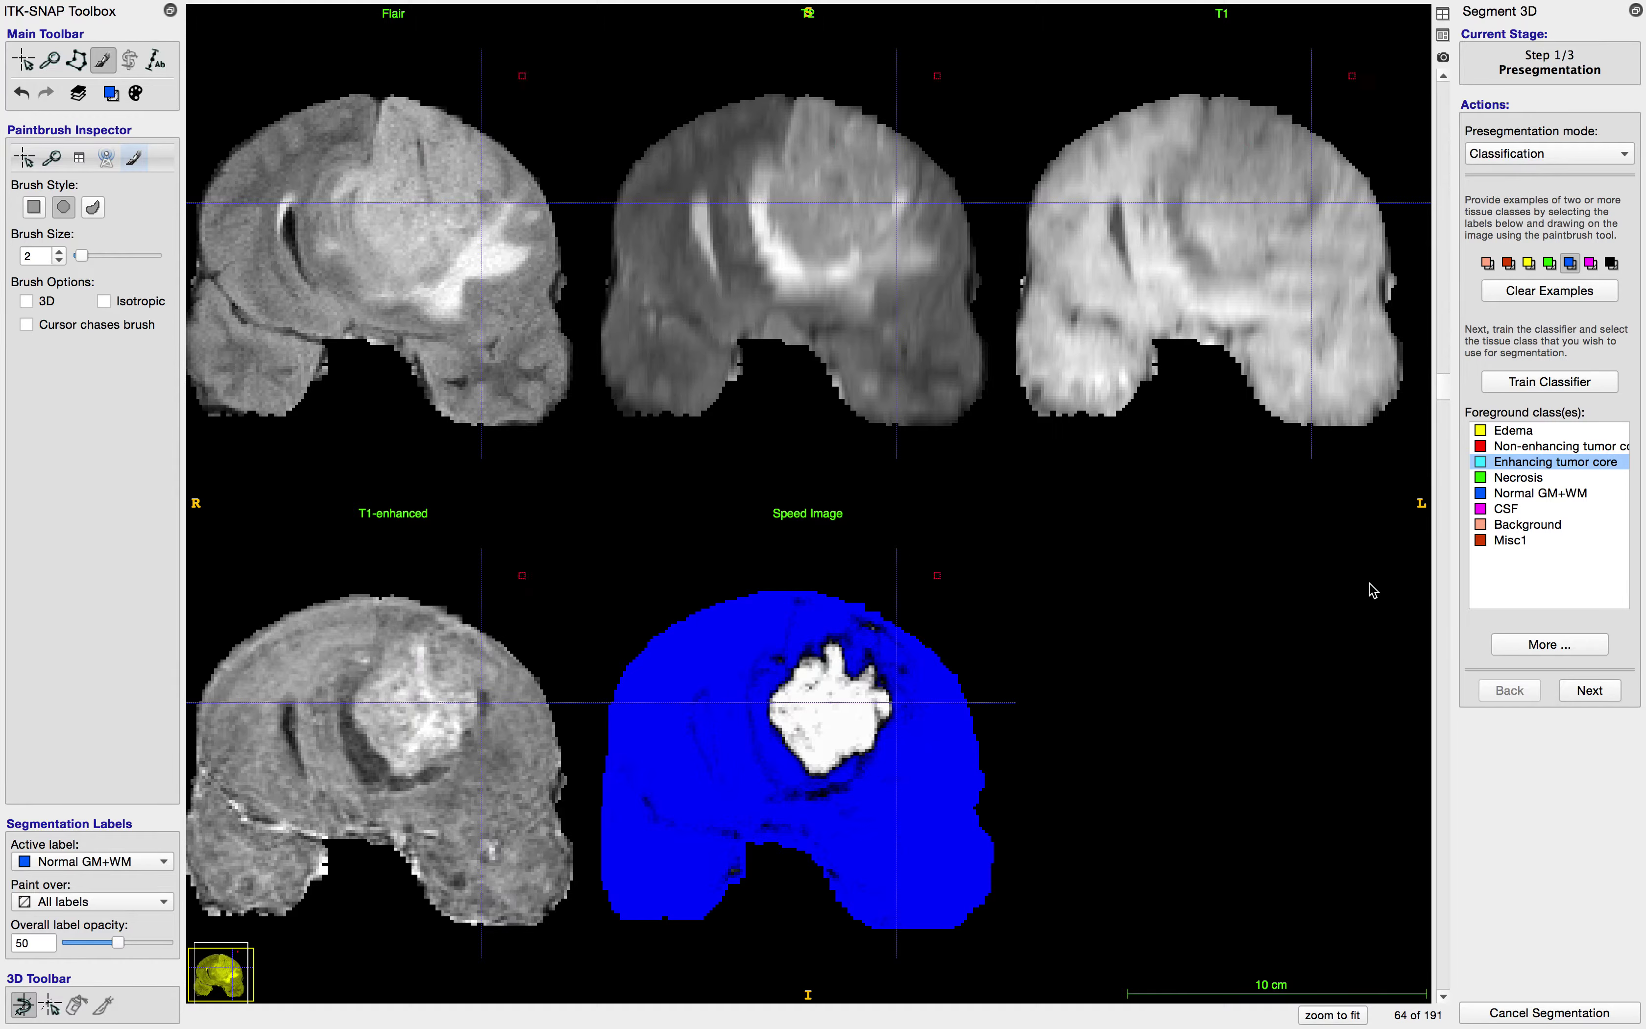
pyautogui.click(1543, 644)
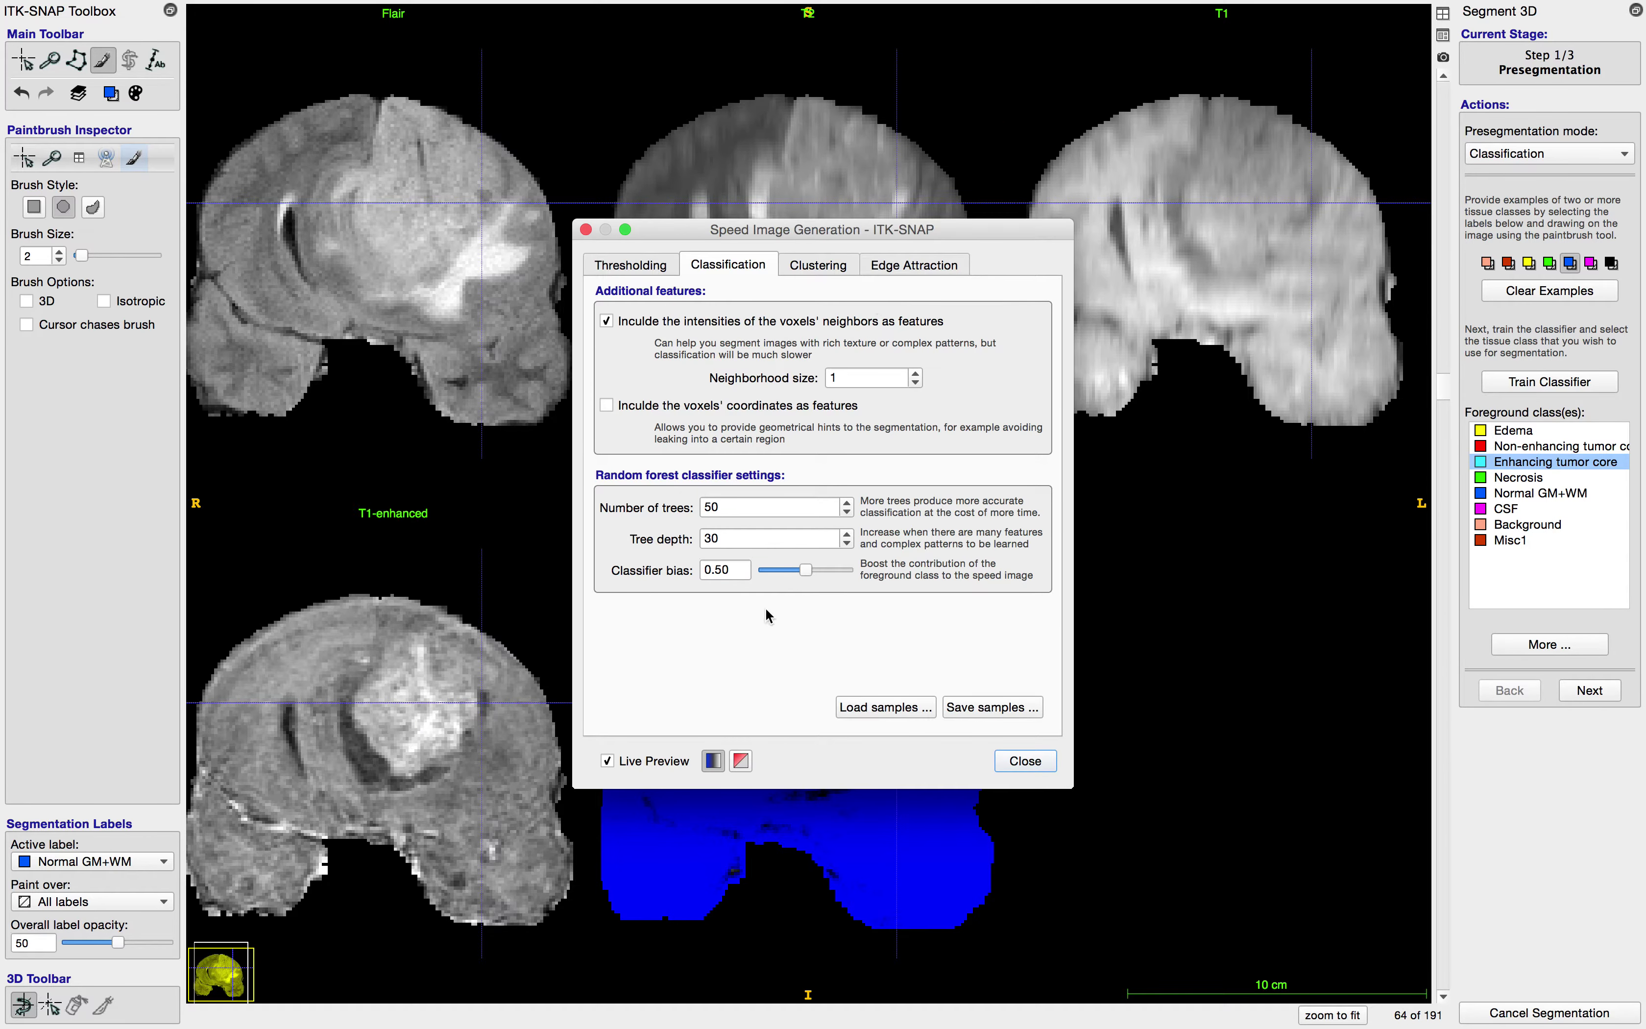
pyautogui.click(741, 761)
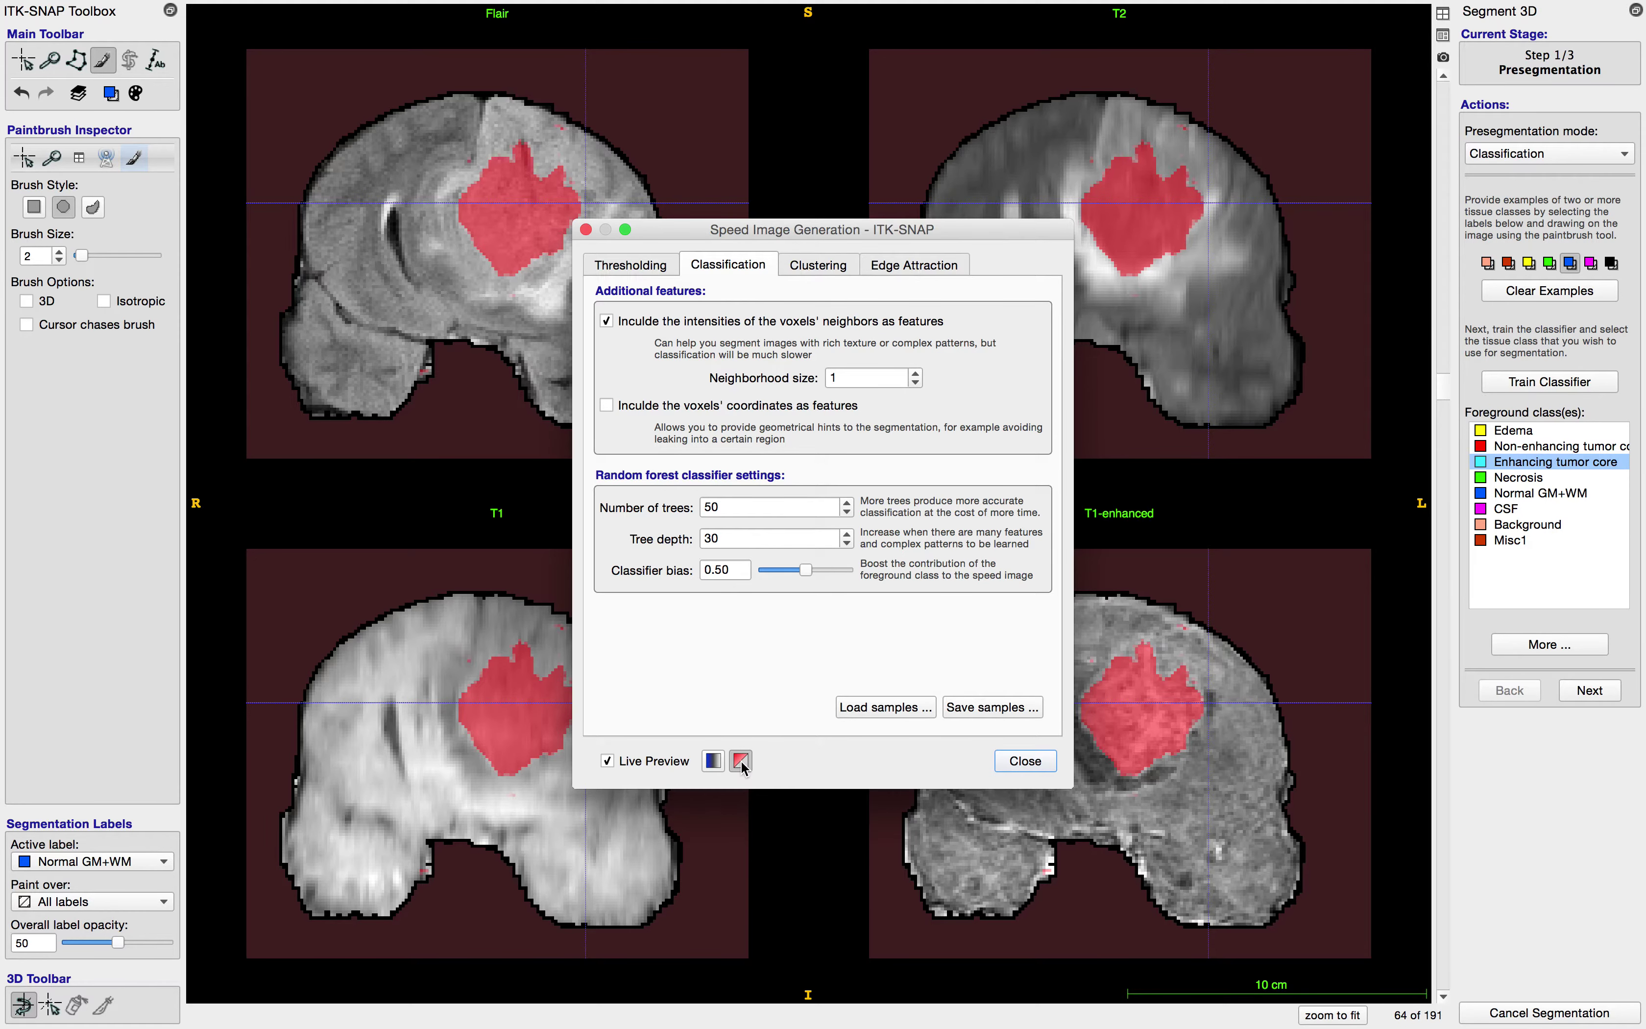
pyautogui.click(713, 762)
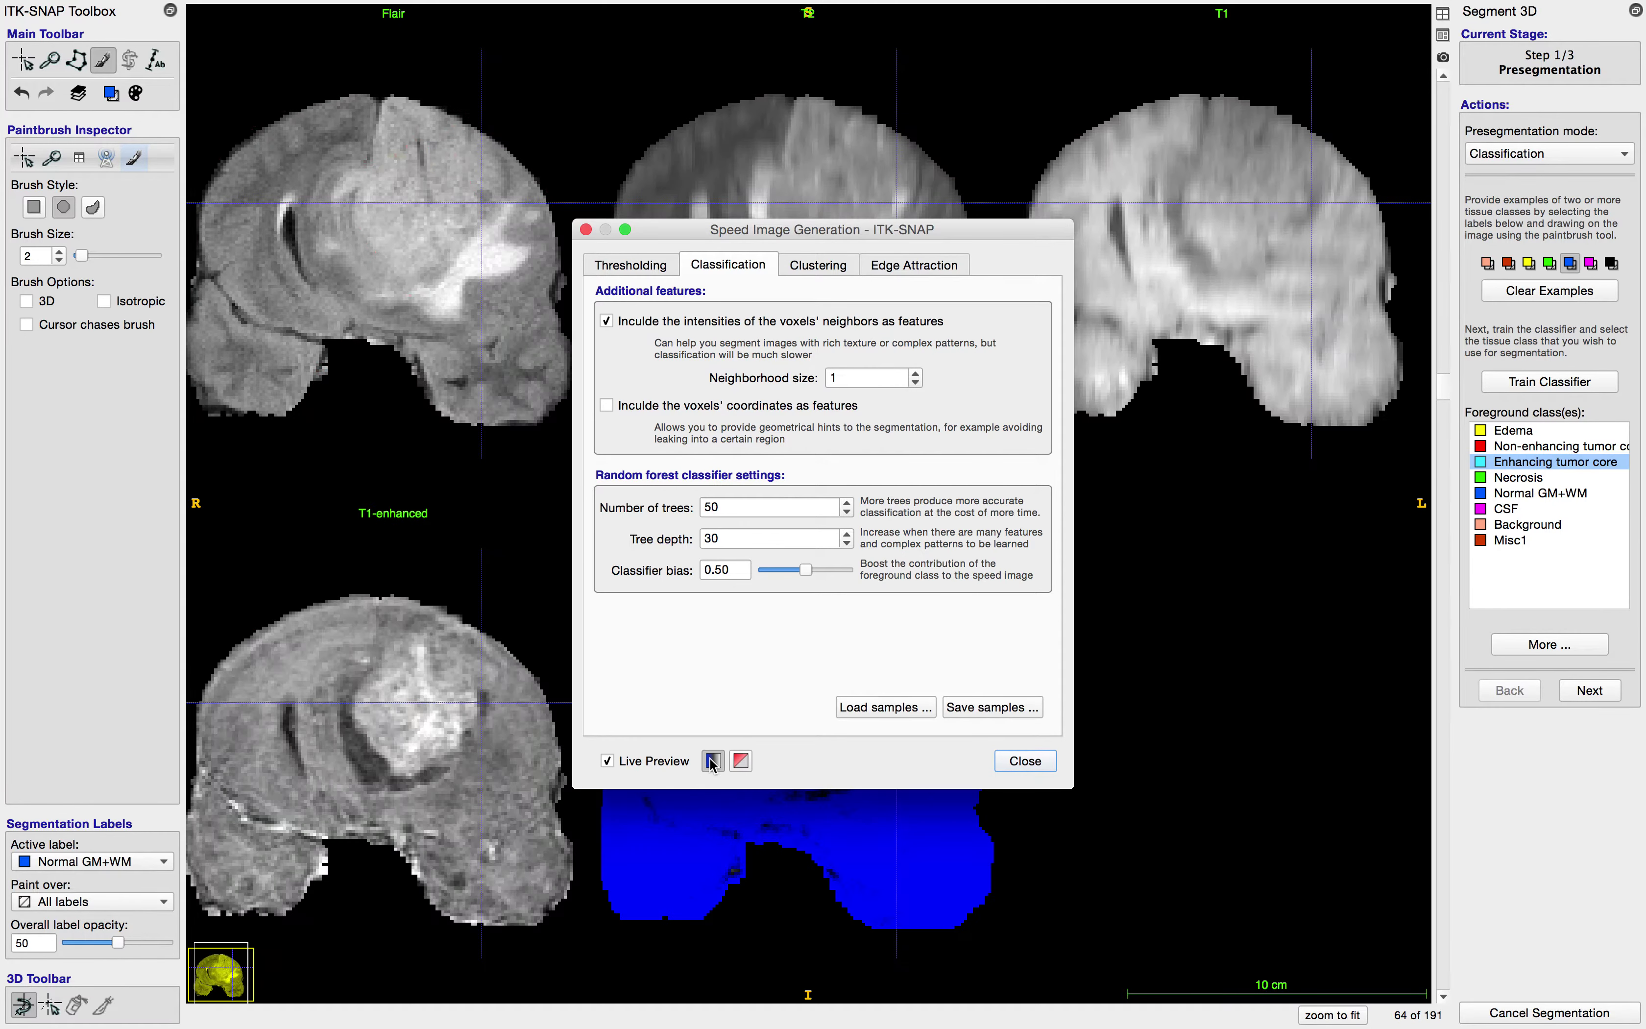
pyautogui.click(741, 761)
pyautogui.click(712, 761)
pyautogui.click(1000, 763)
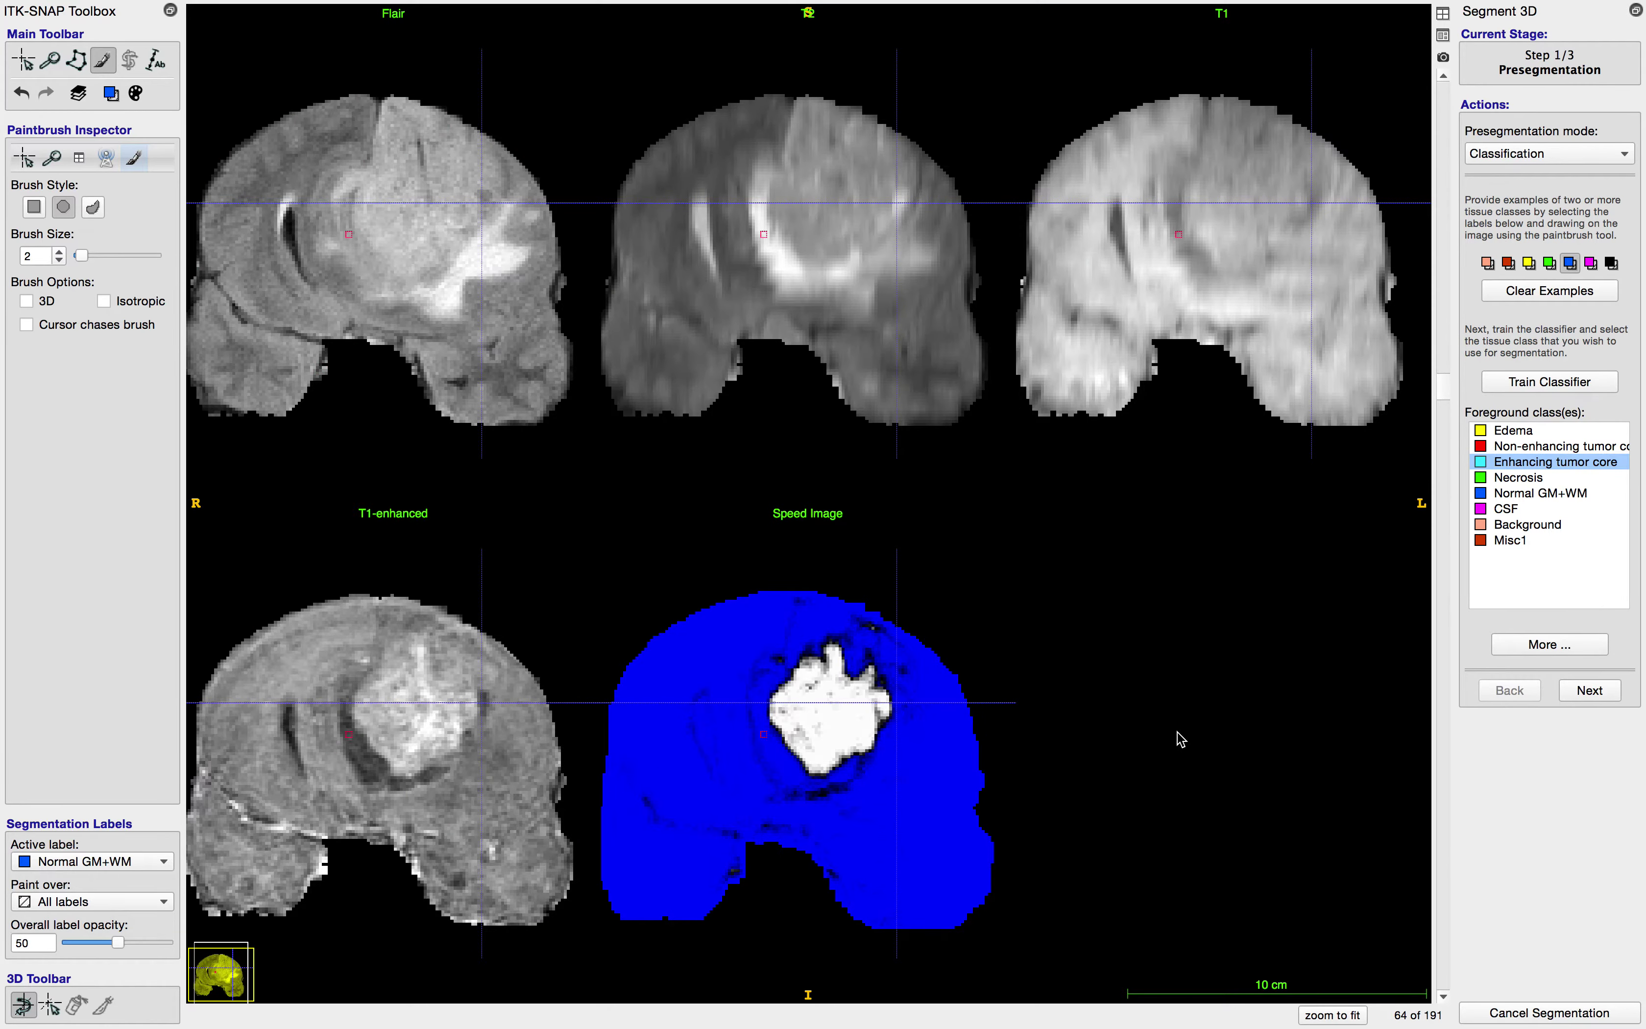
# Step: Make Necrosis the foreground class and step to coronal slice 45 to check the necrotic patches
pyautogui.click(1519, 478)
pyautogui.scroll(7, 701, 763)
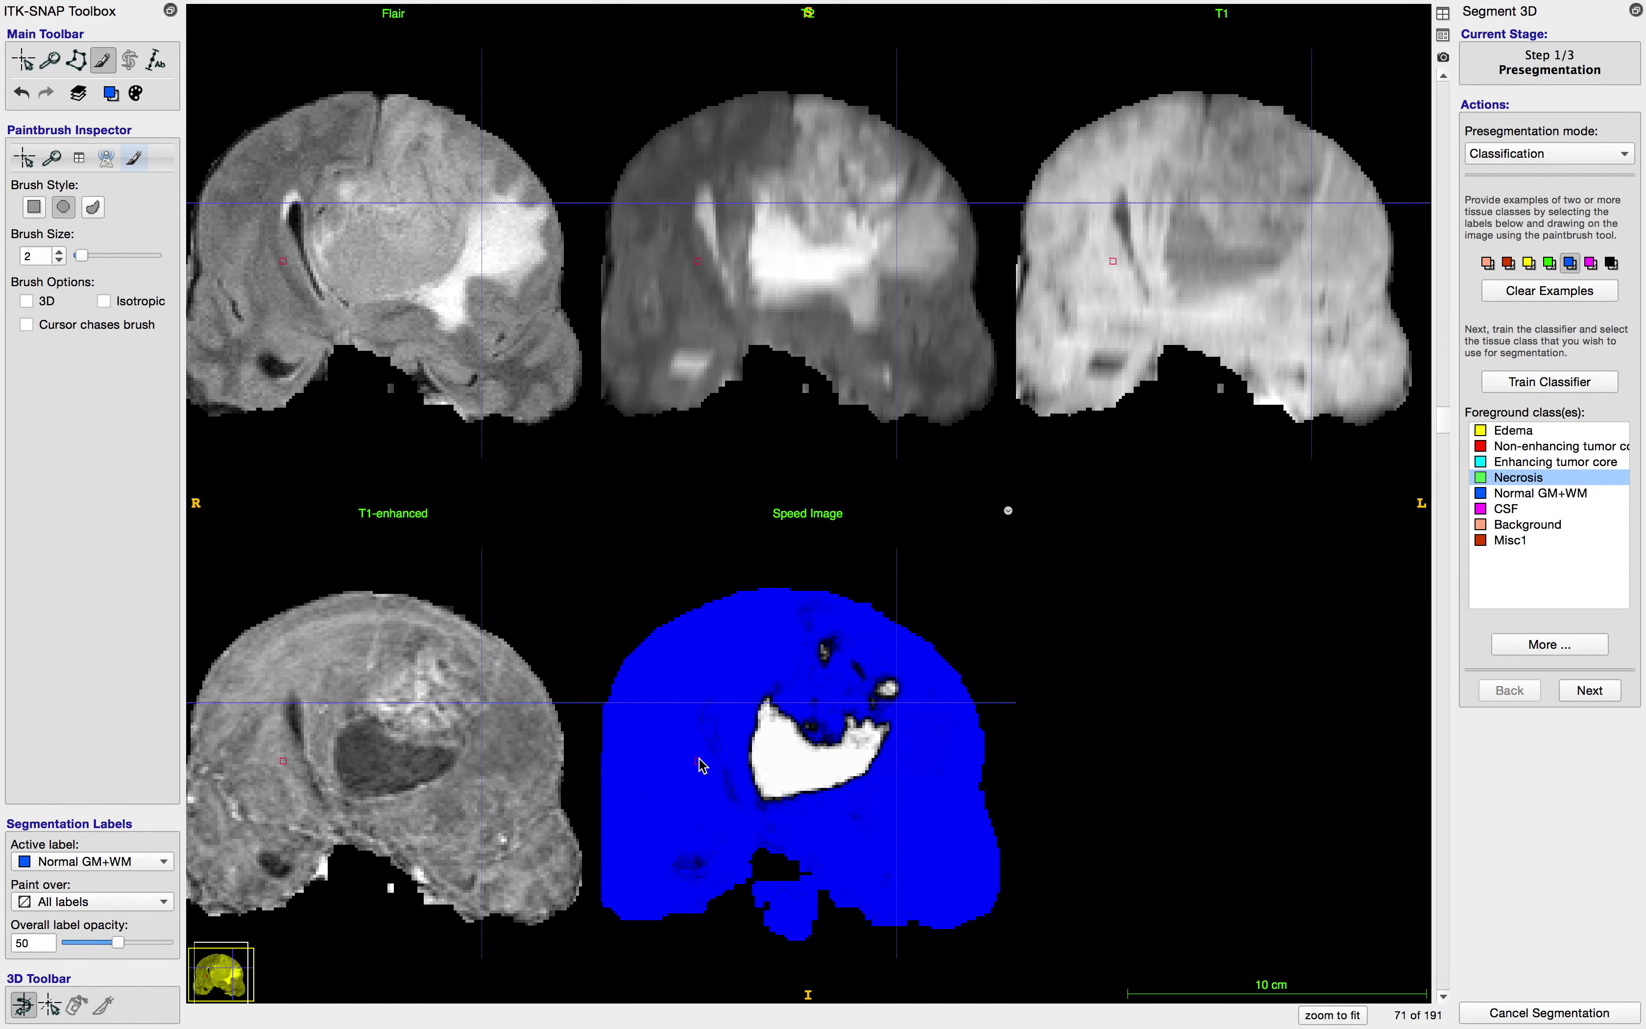
pyautogui.scroll(15, 700, 763)
pyautogui.scroll(-3, 719, 757)
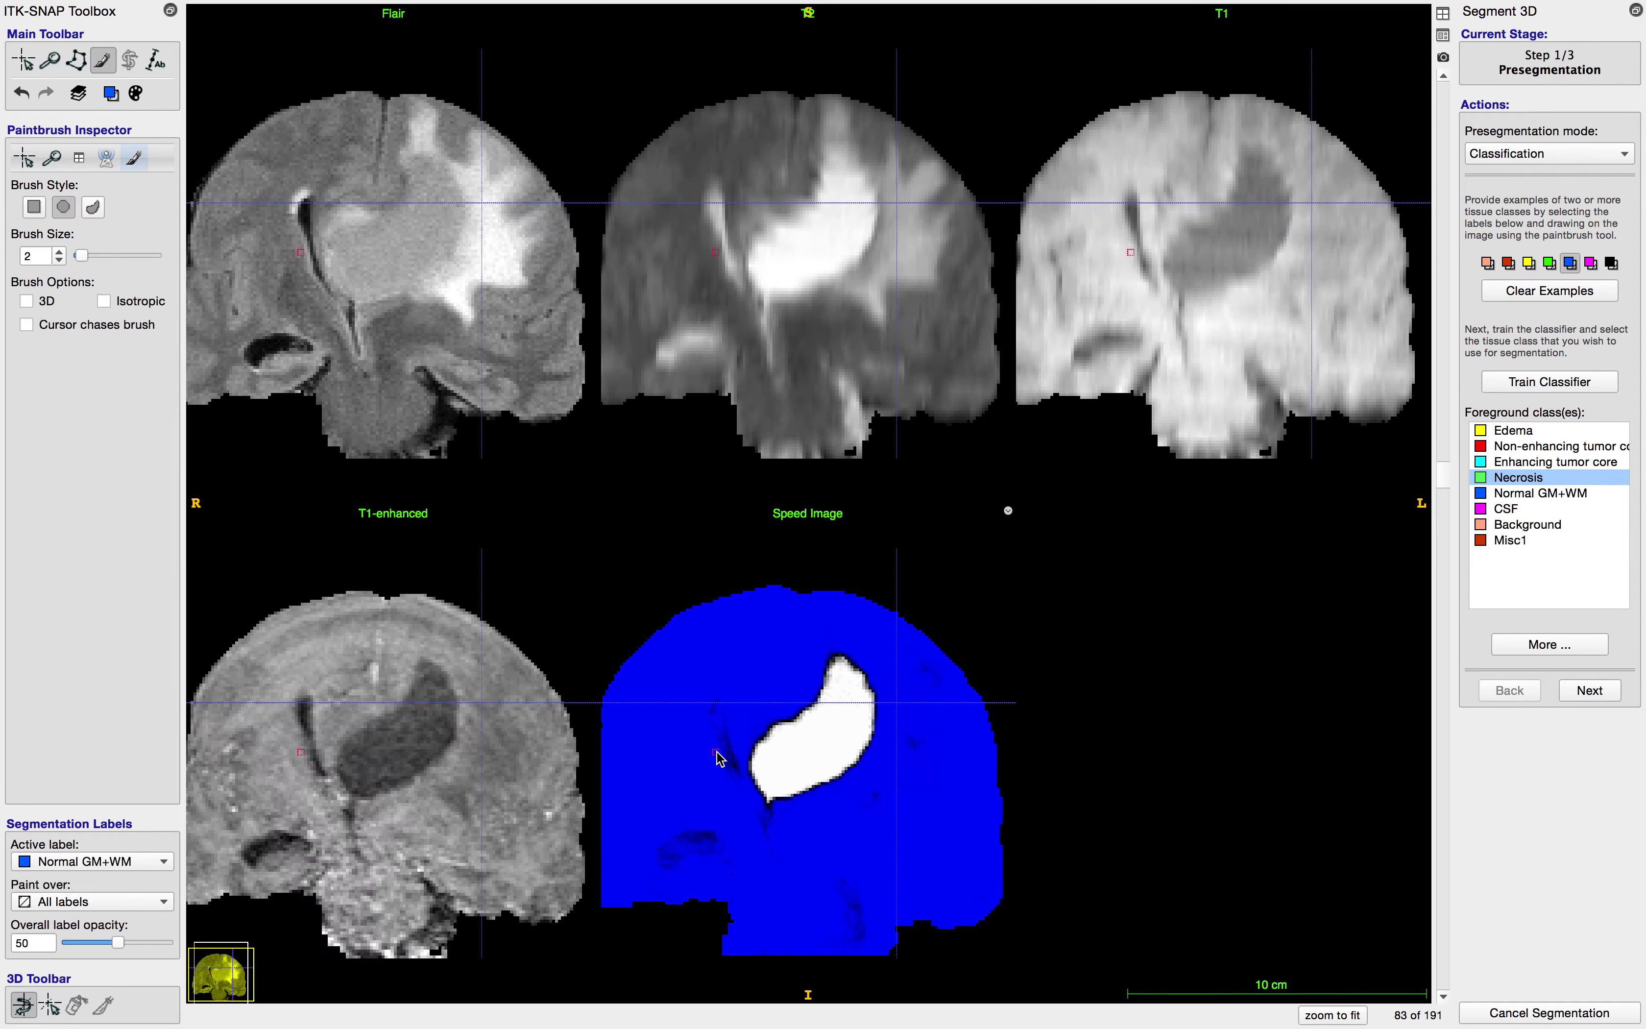
pyautogui.scroll(-11, 718, 754)
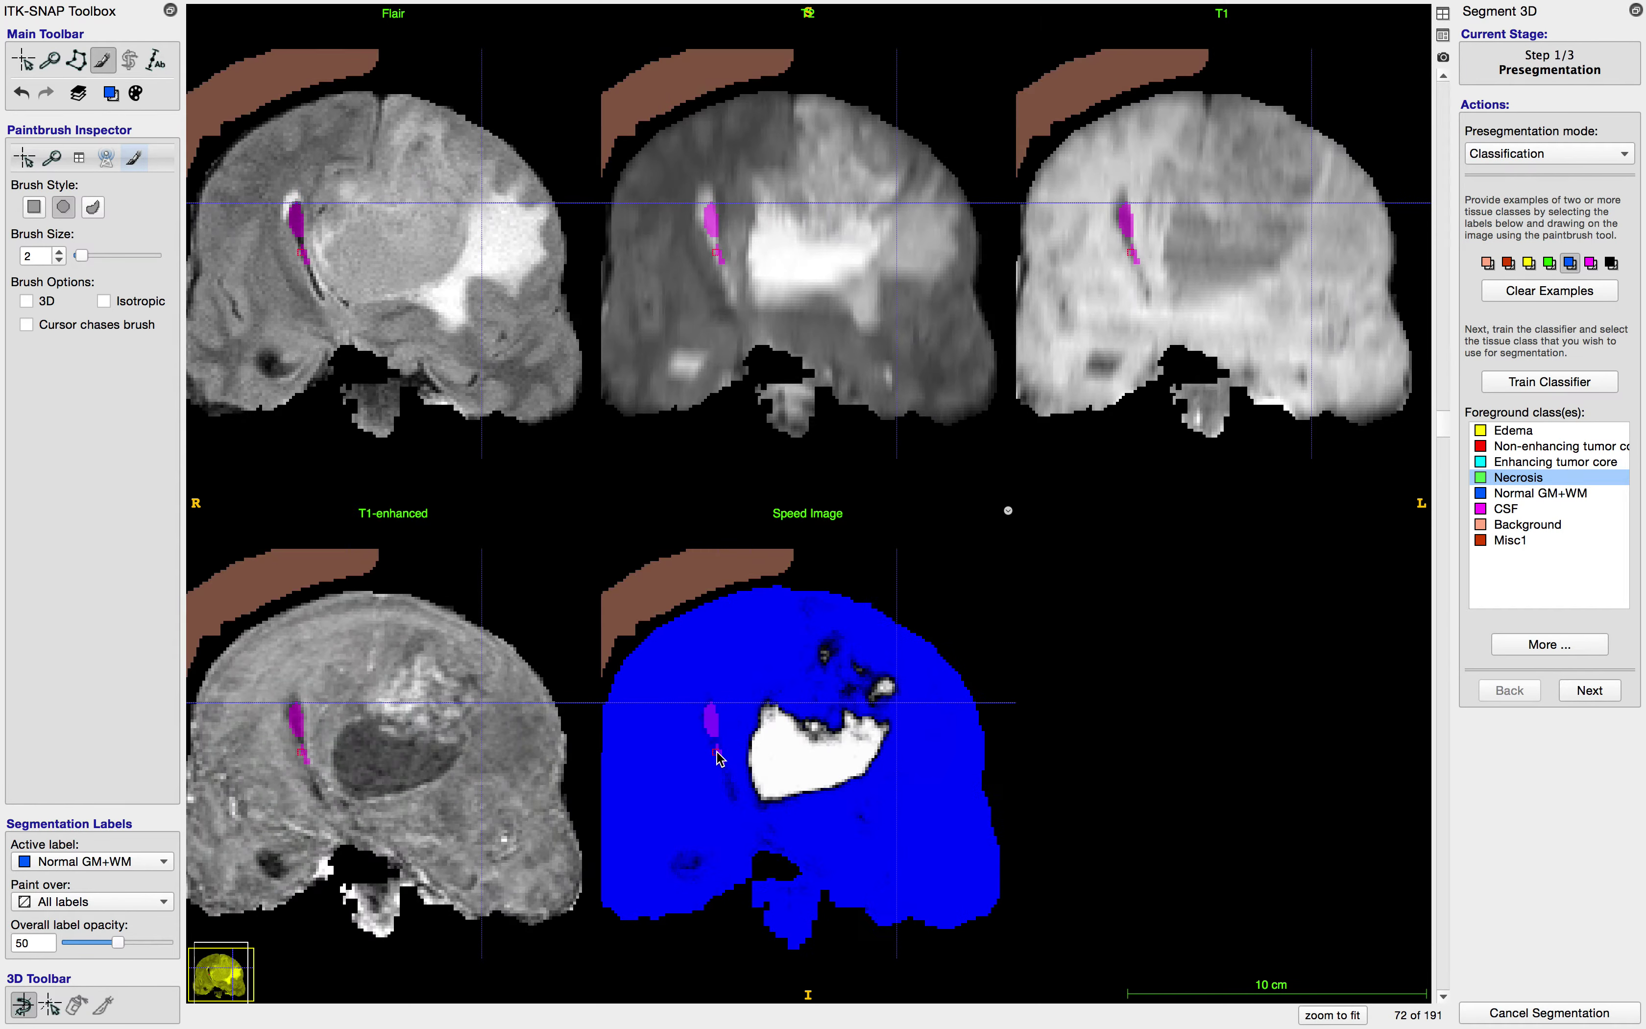
pyautogui.scroll(-14, 719, 758)
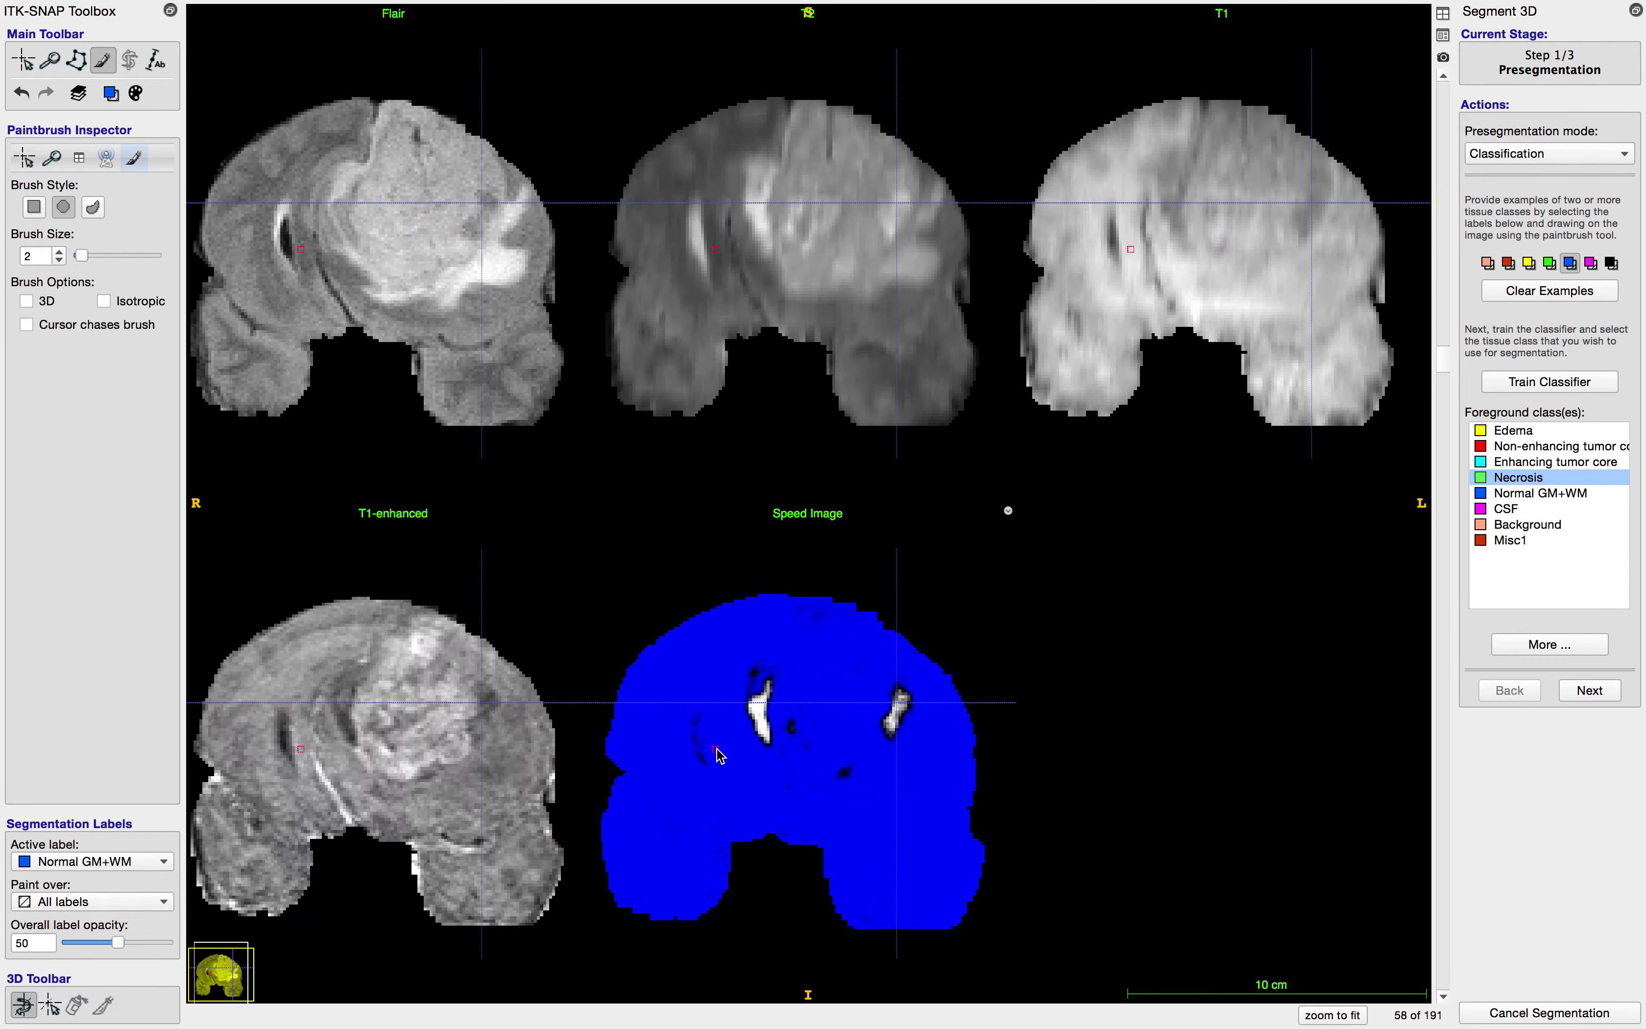
pyautogui.scroll(-11, 720, 756)
pyautogui.scroll(-10, 720, 754)
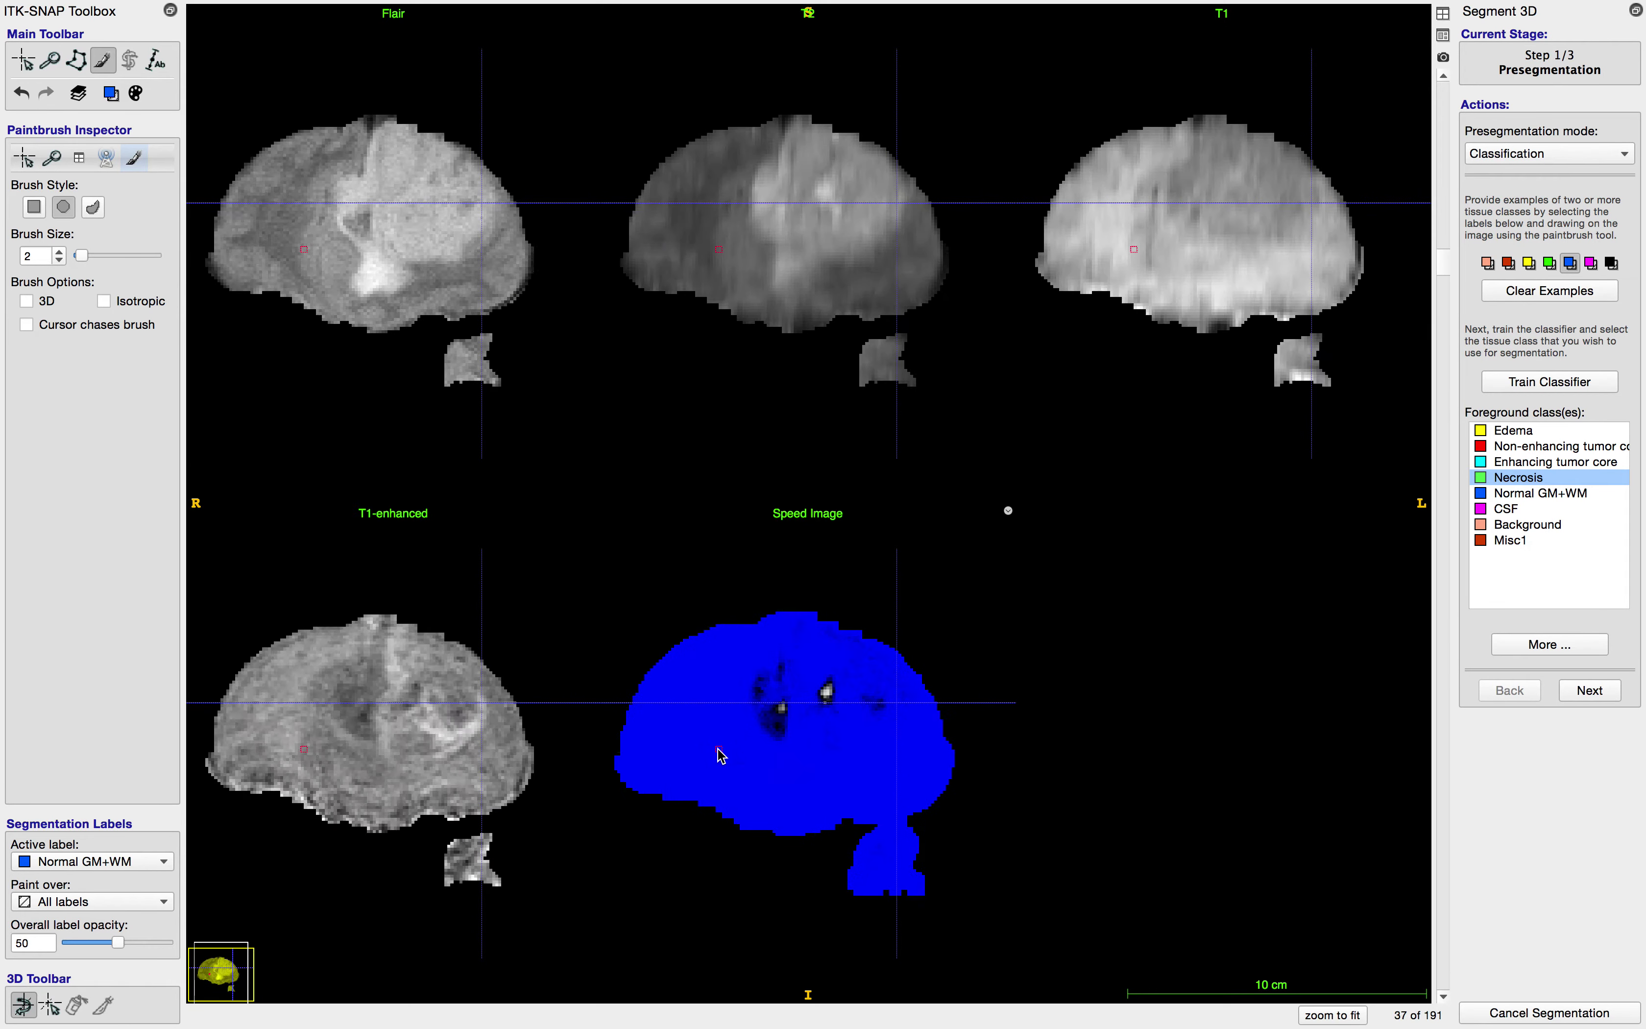
pyautogui.scroll(7, 720, 756)
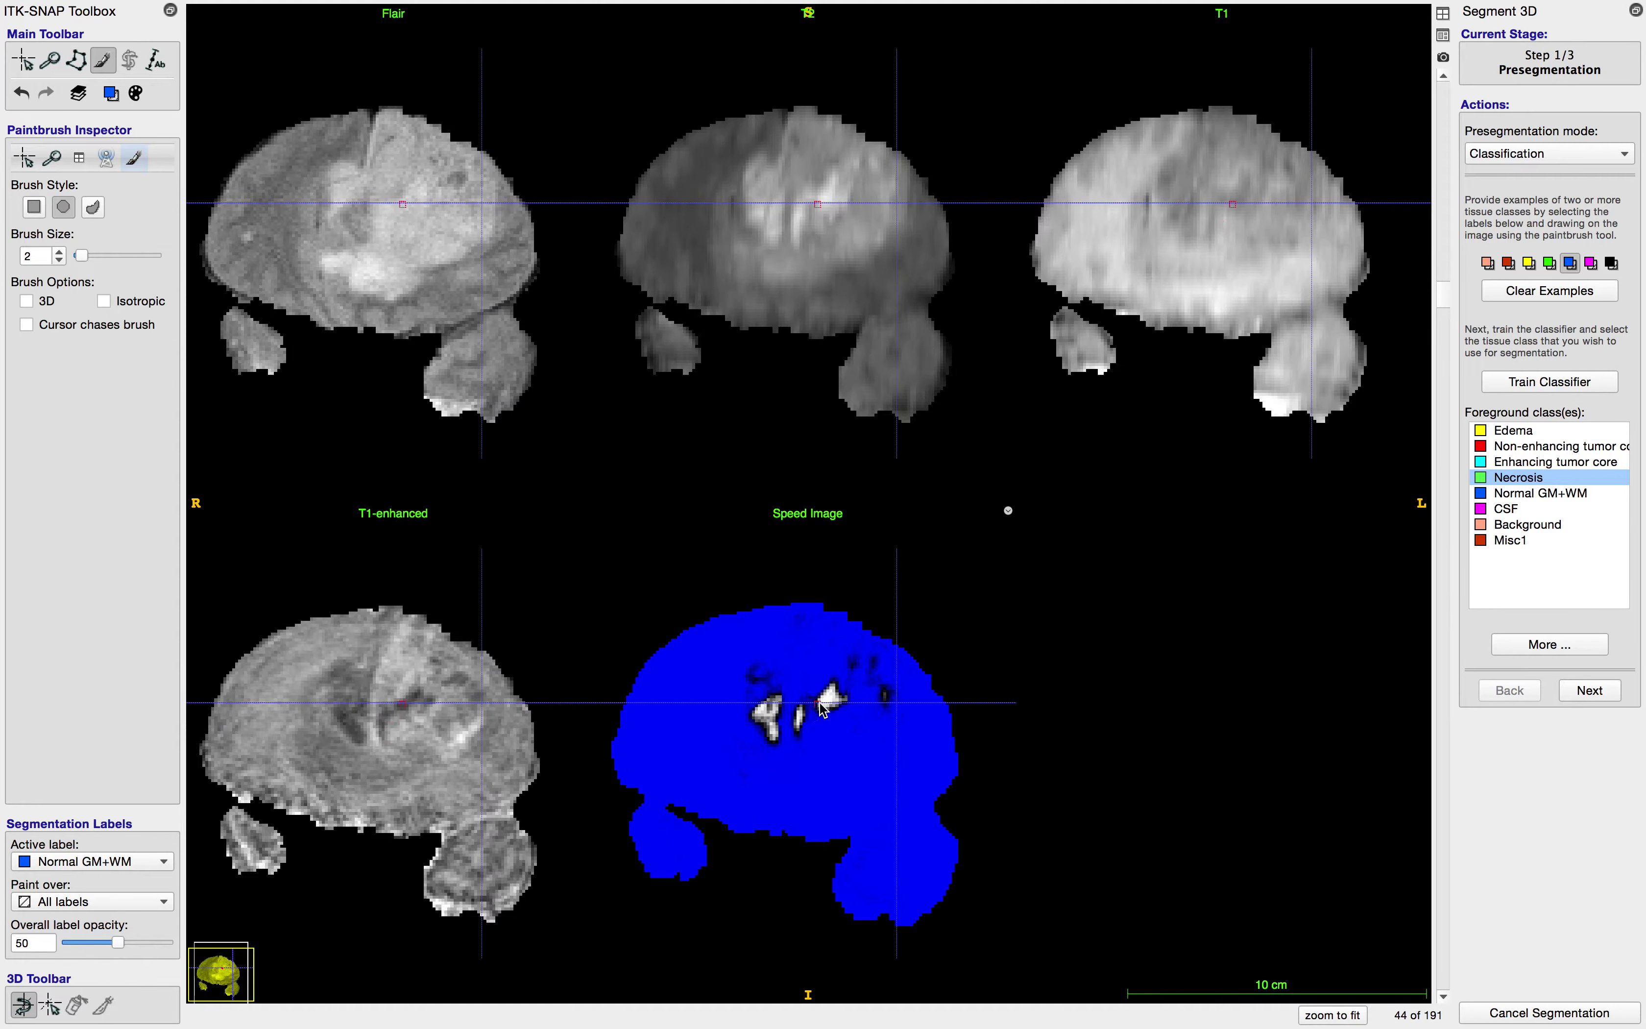
pyautogui.scroll(1, 821, 711)
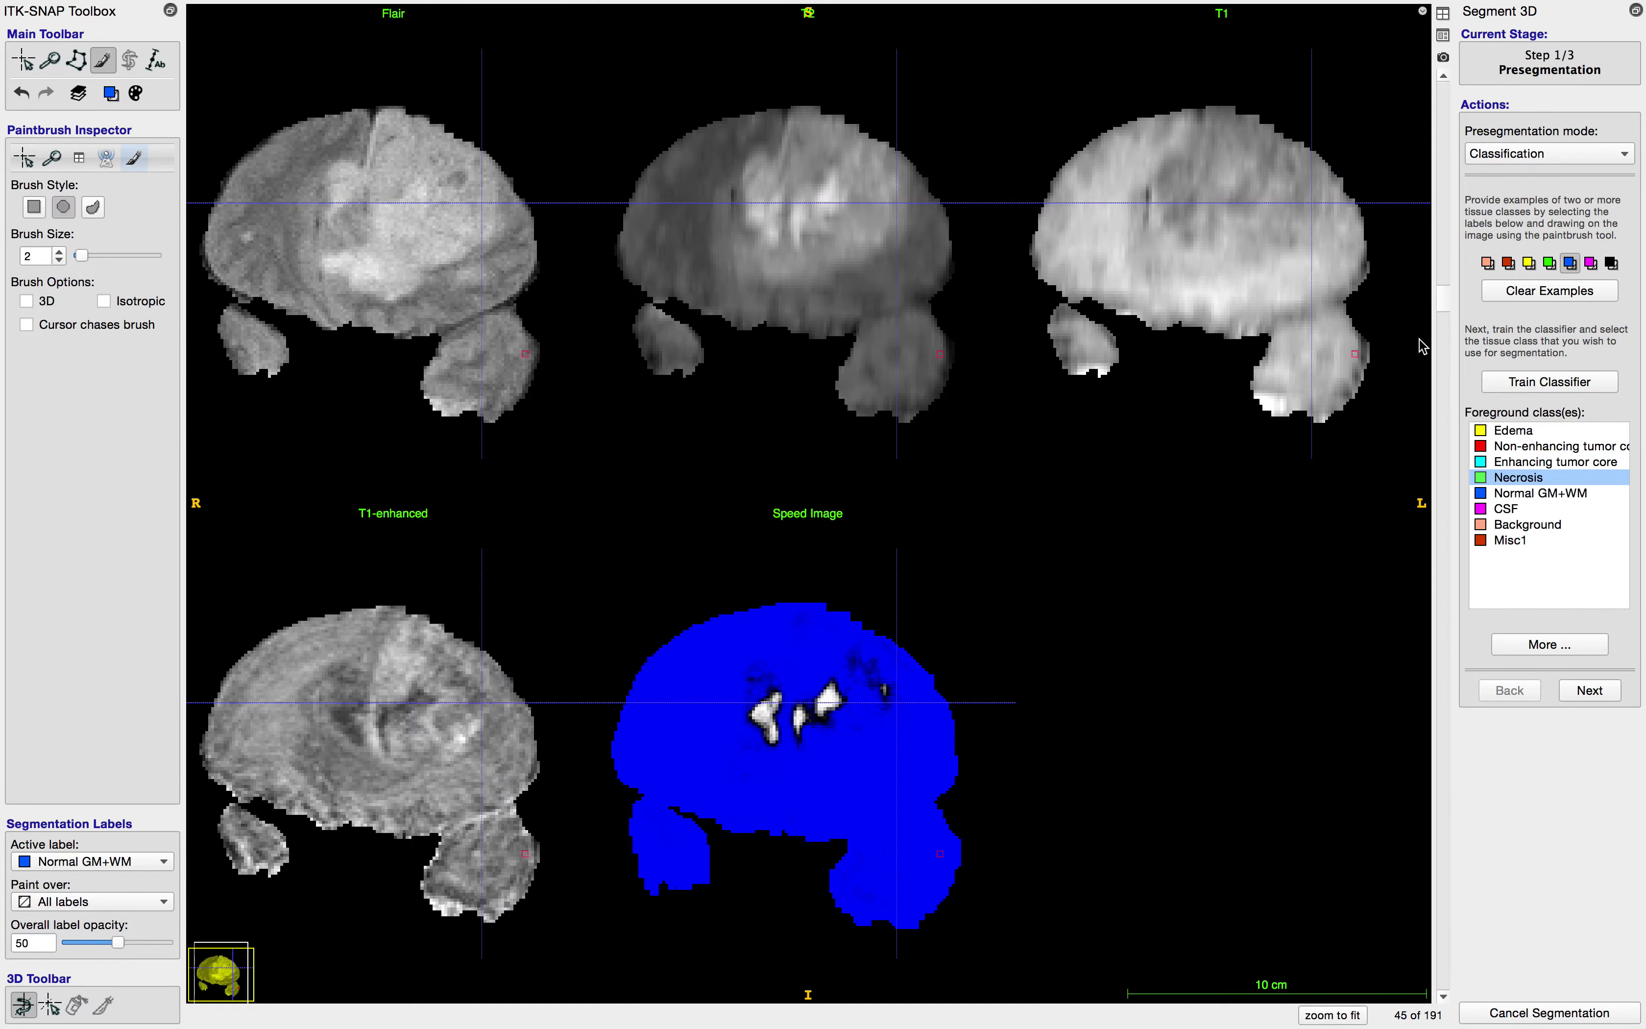
# Step: Paint a green Necrosis stroke inside the tumour, retrain the classifier, and check coronal slice 65
pyautogui.click(1550, 263)
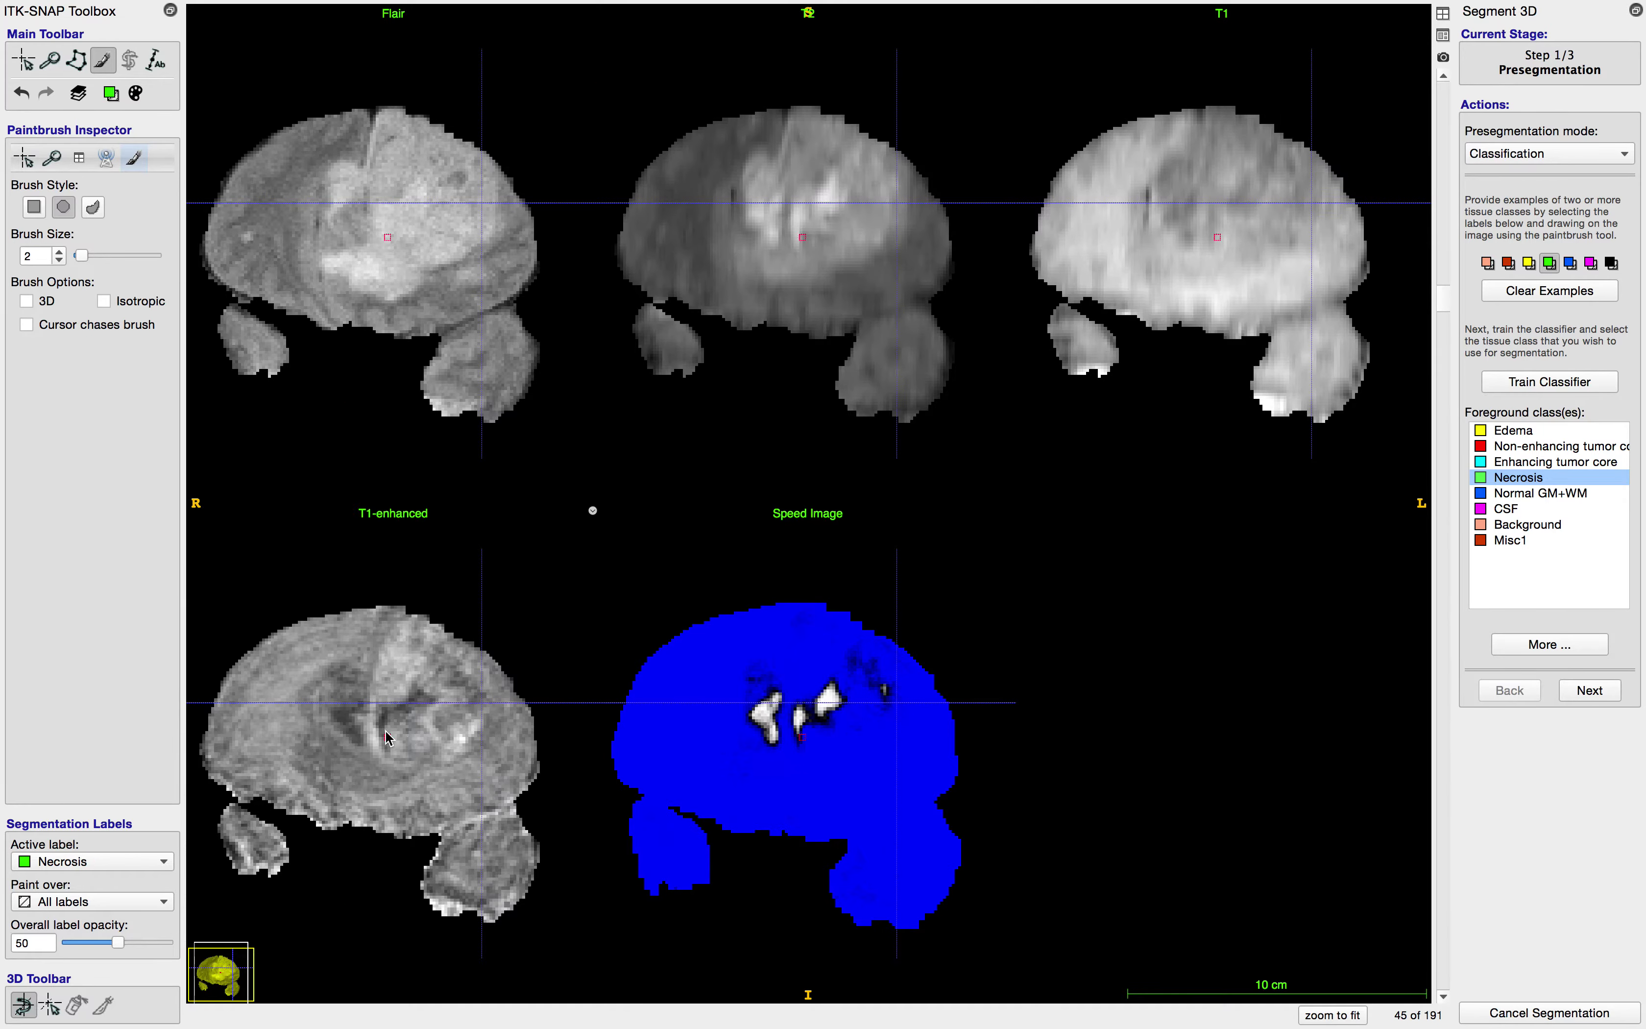
pyautogui.moveTo(384, 722); pyautogui.dragTo(420, 694)
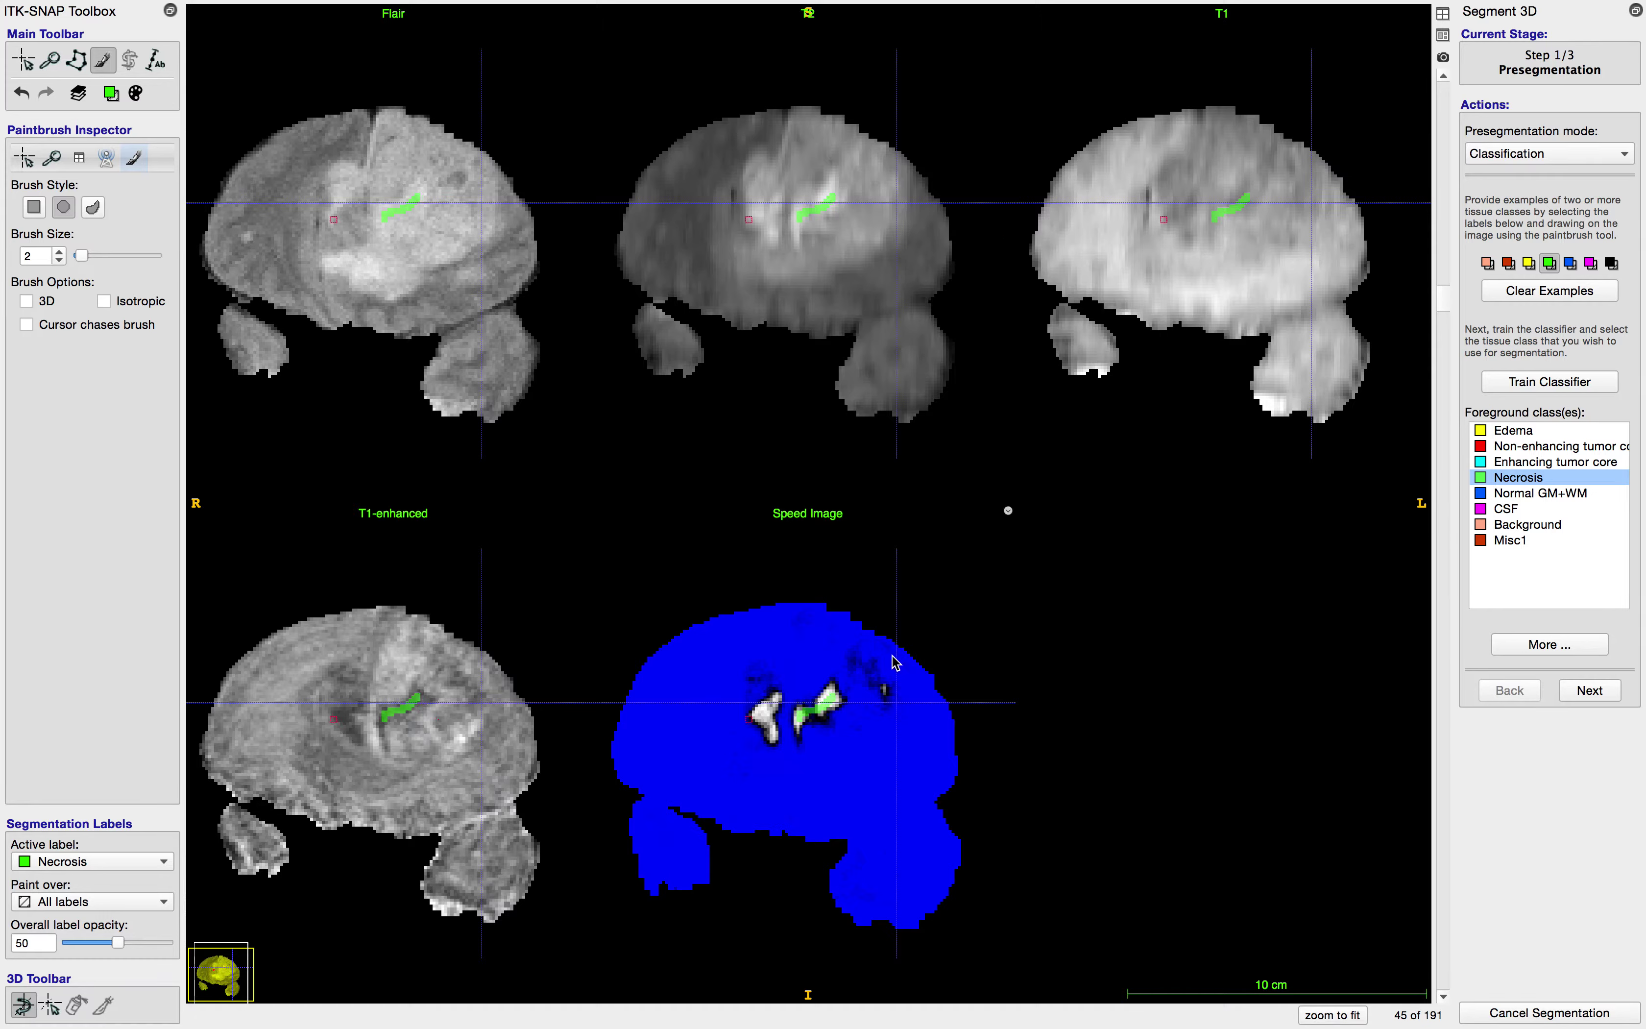
pyautogui.click(1543, 383)
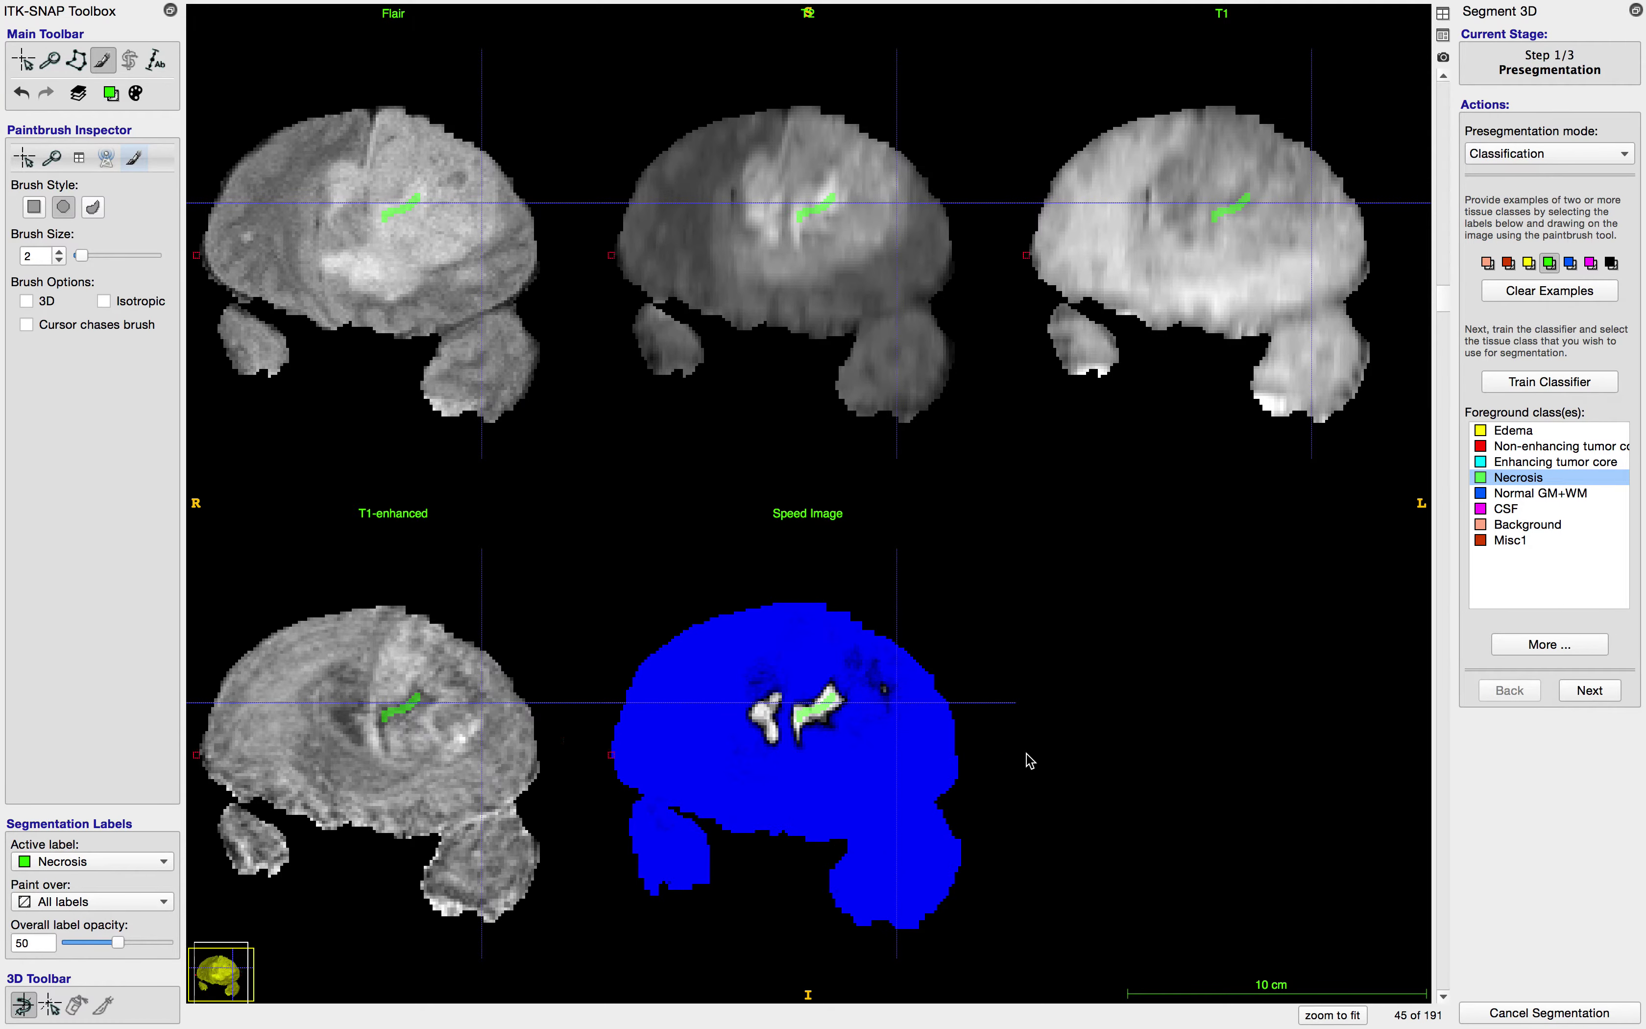
pyautogui.scroll(5, 1000, 735)
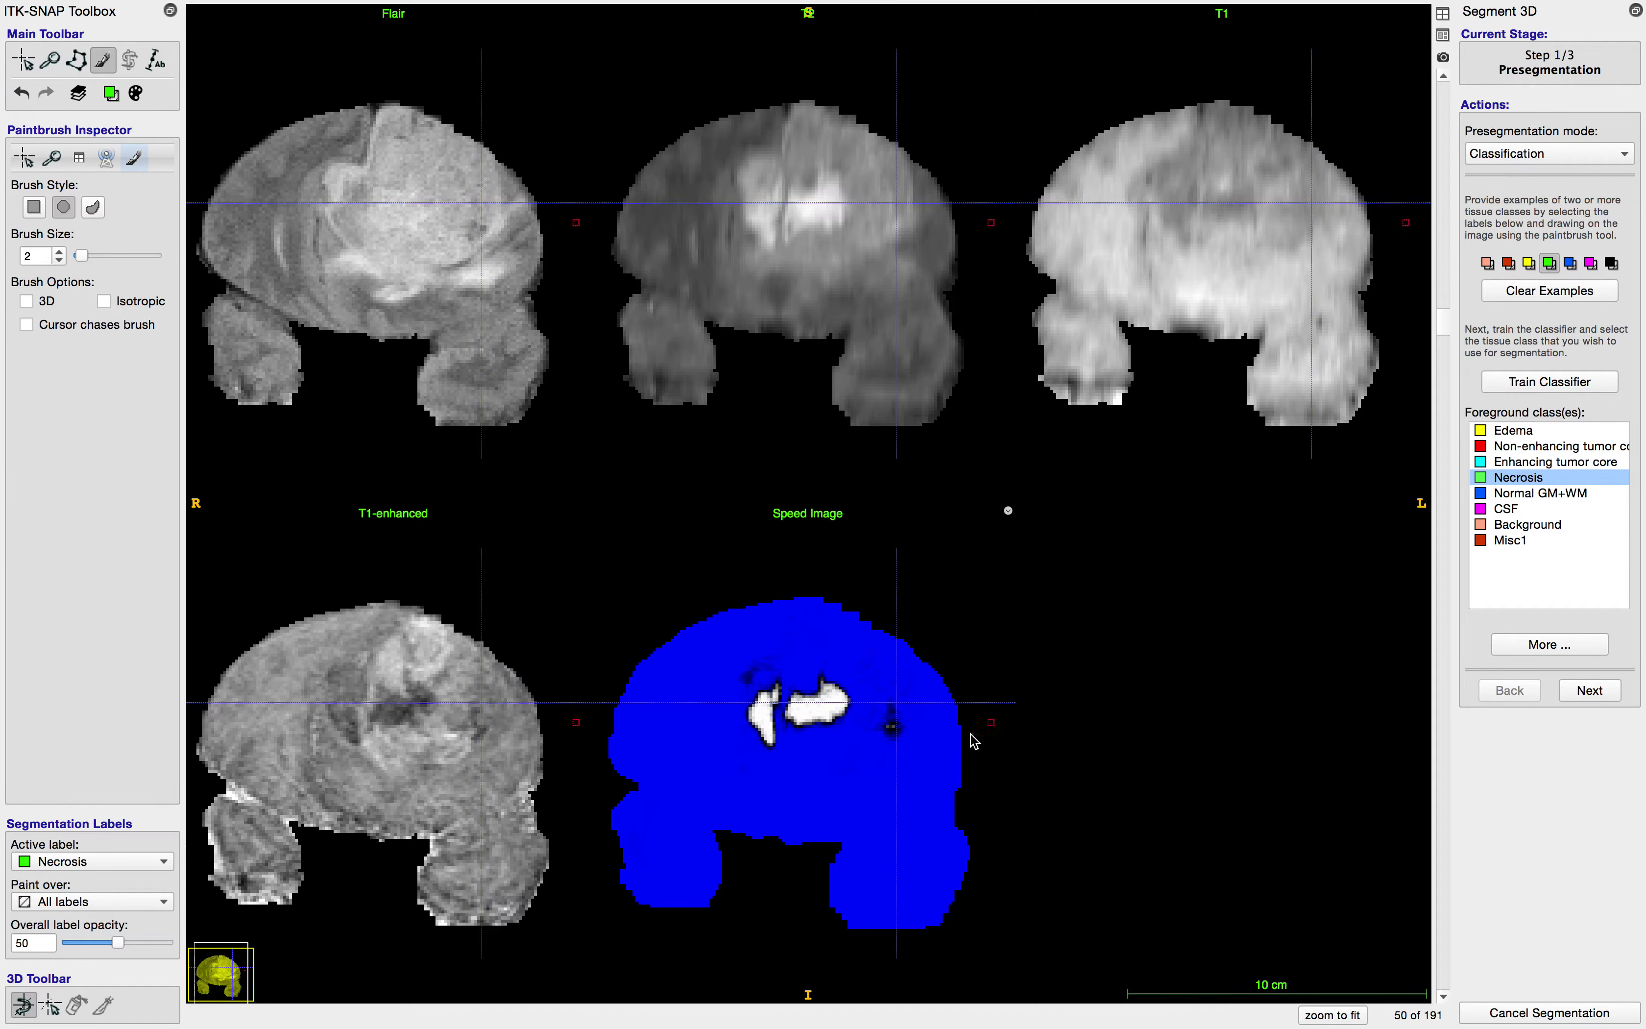
pyautogui.scroll(1, 866, 749)
pyautogui.scroll(2, 865, 748)
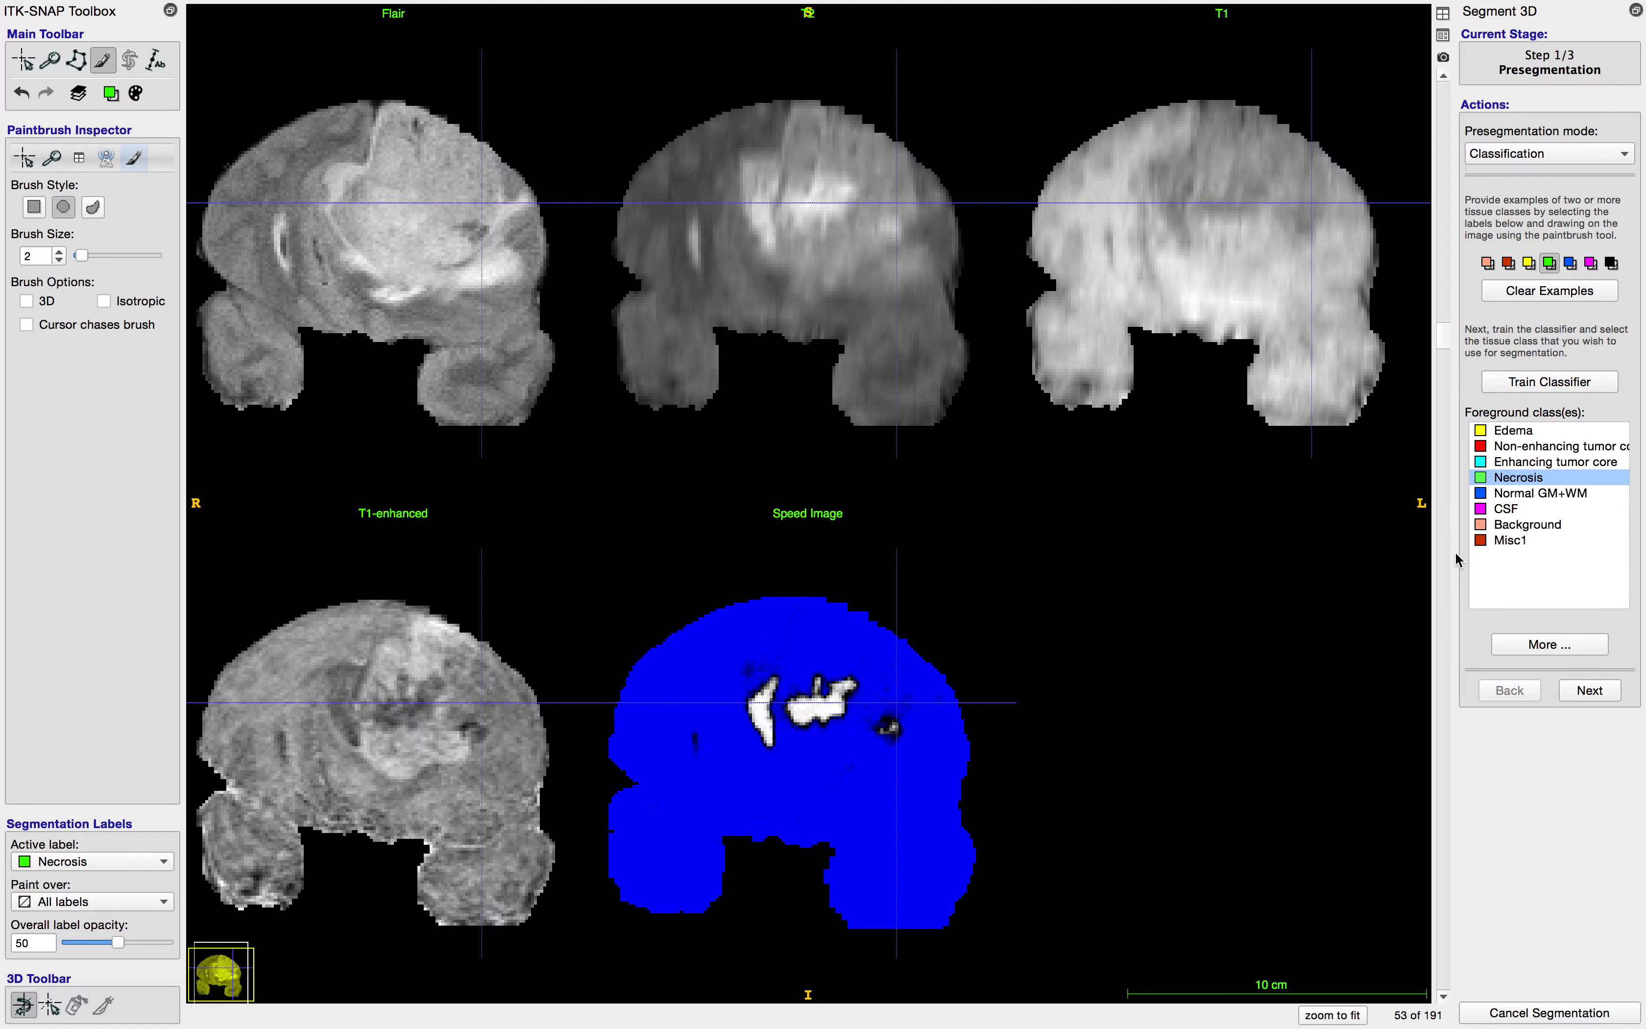
pyautogui.moveTo(1496, 549)
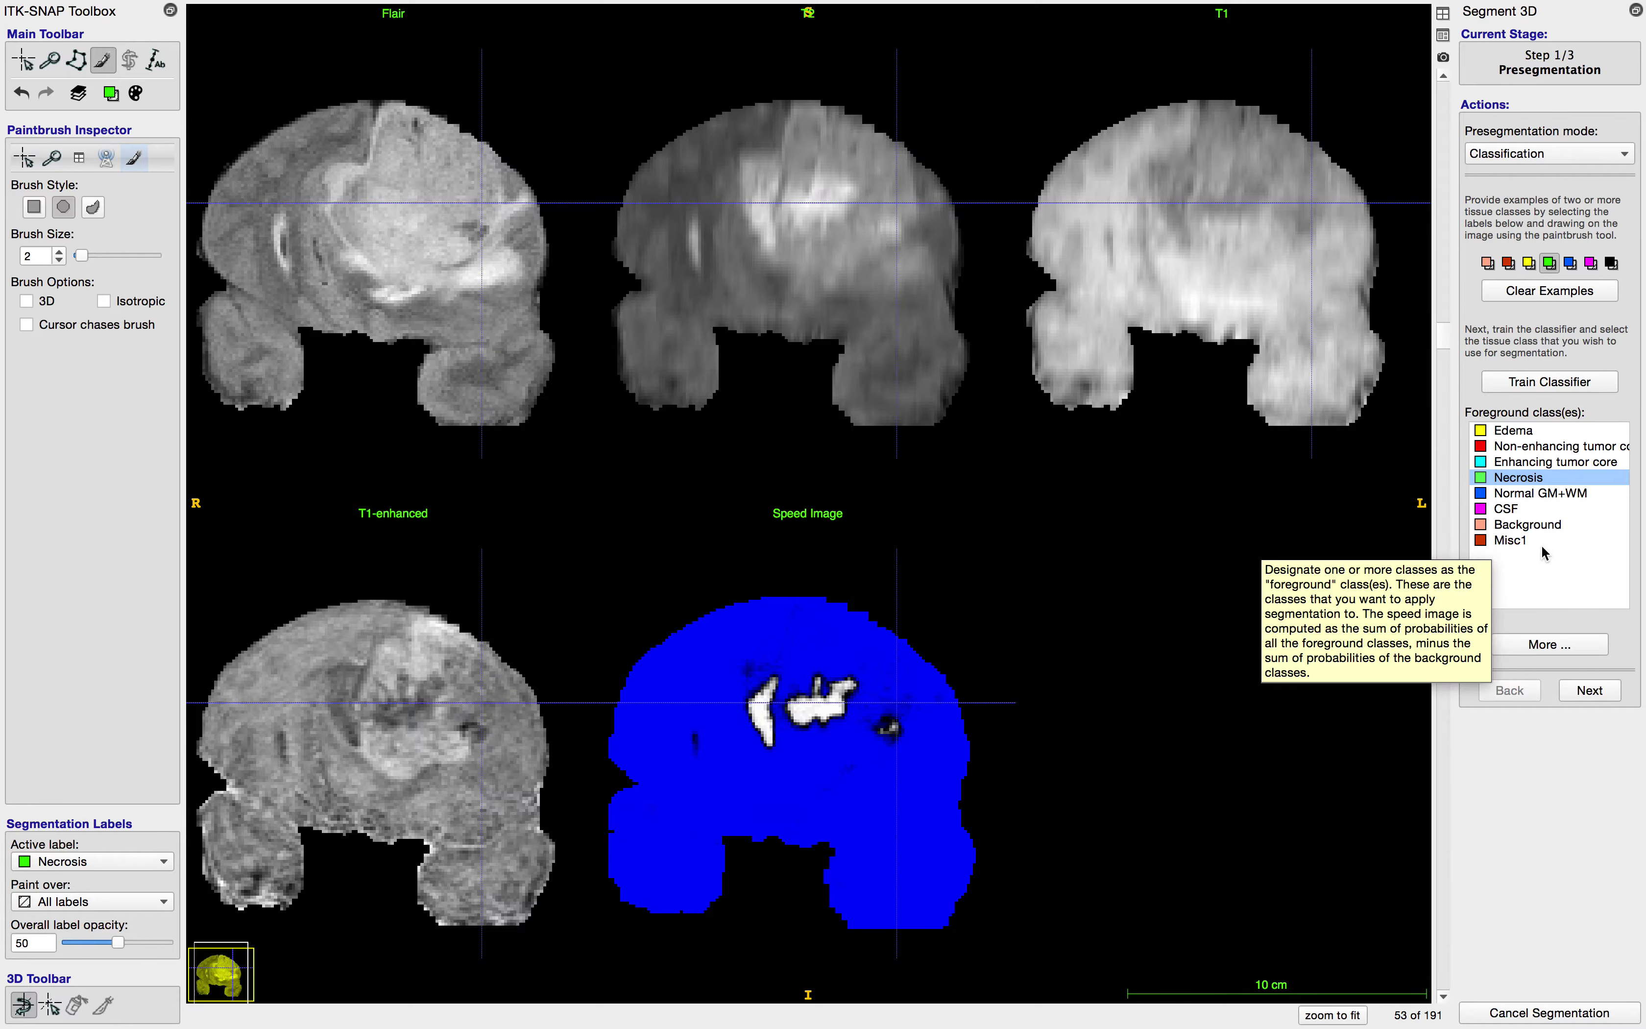
pyautogui.scroll(-7, 1230, 463)
pyautogui.scroll(14, 1233, 512)
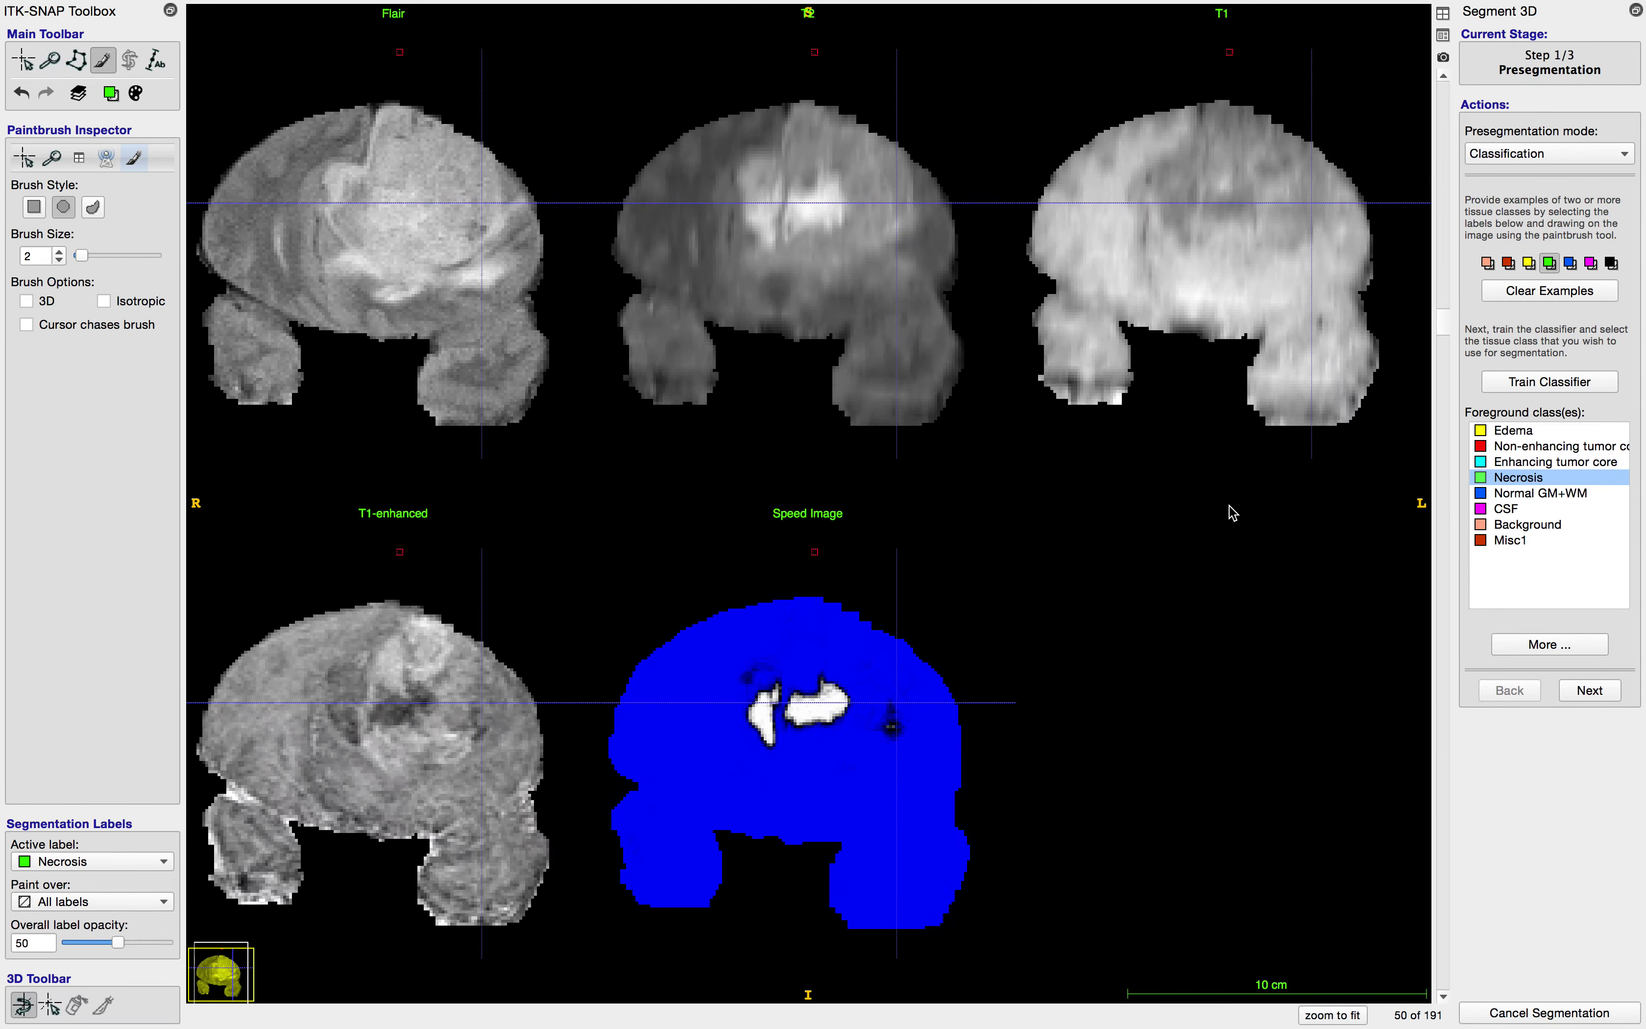
pyautogui.scroll(5, 1233, 516)
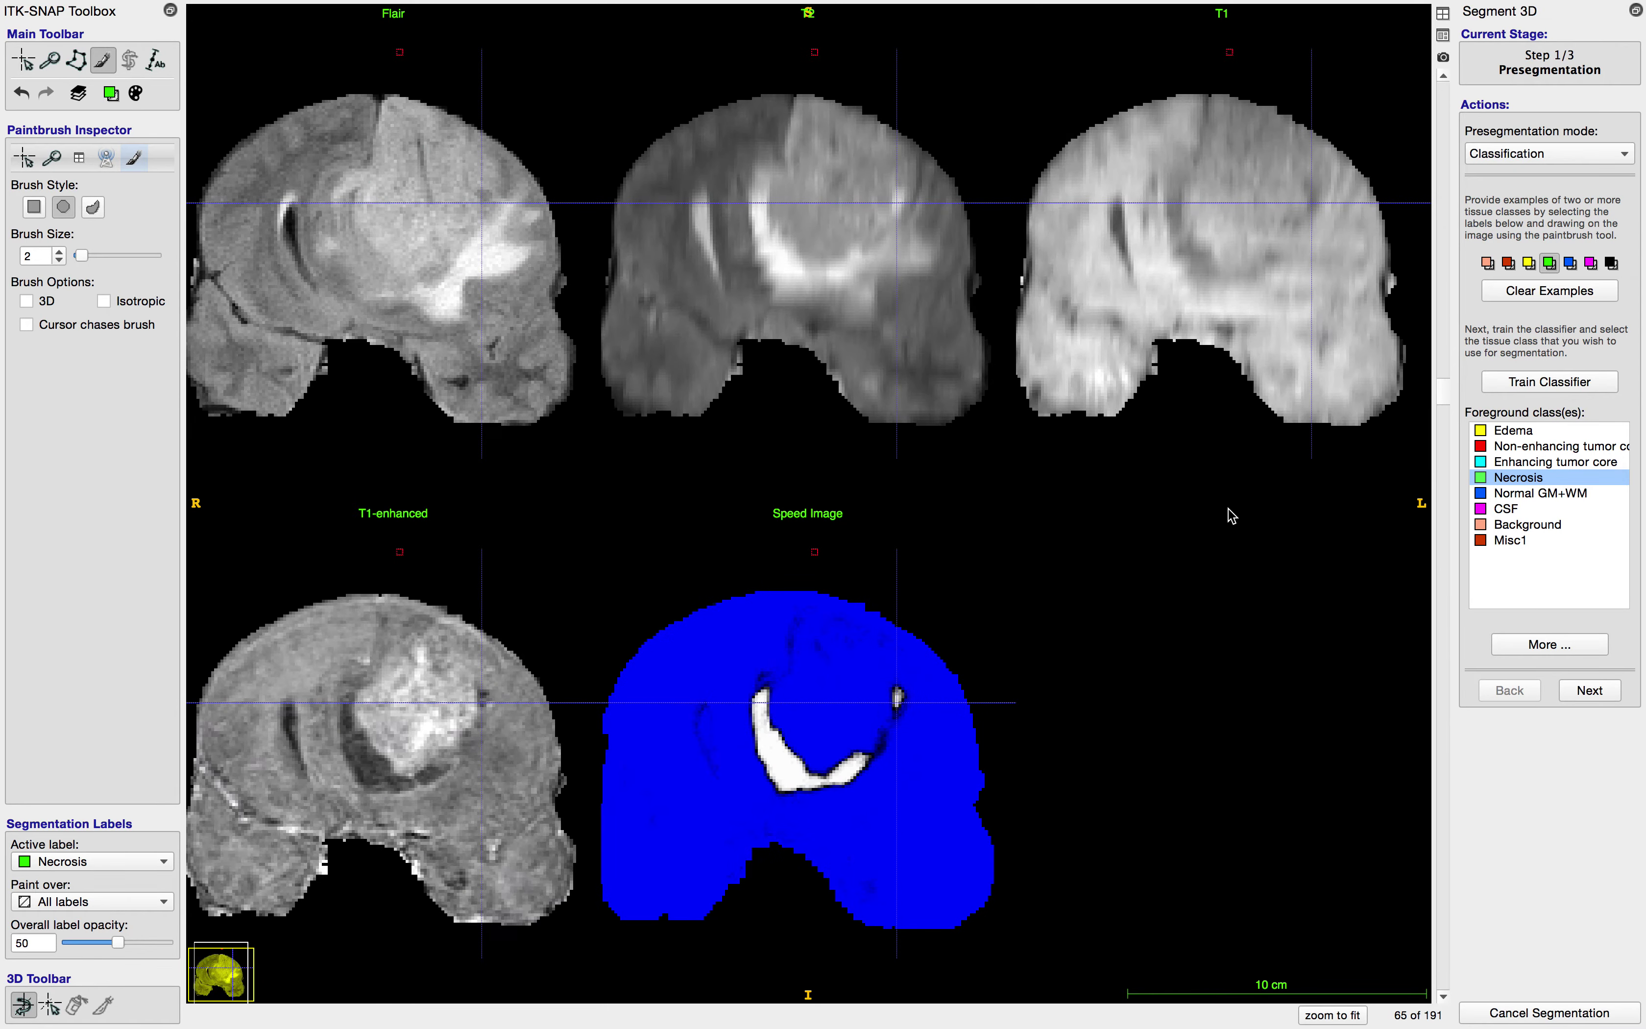
# Step: Make Edema, Non-enhancing, Enhancing core and Necrosis all foreground classes, viewed on coronal slice 73
pyautogui.click(1514, 431)
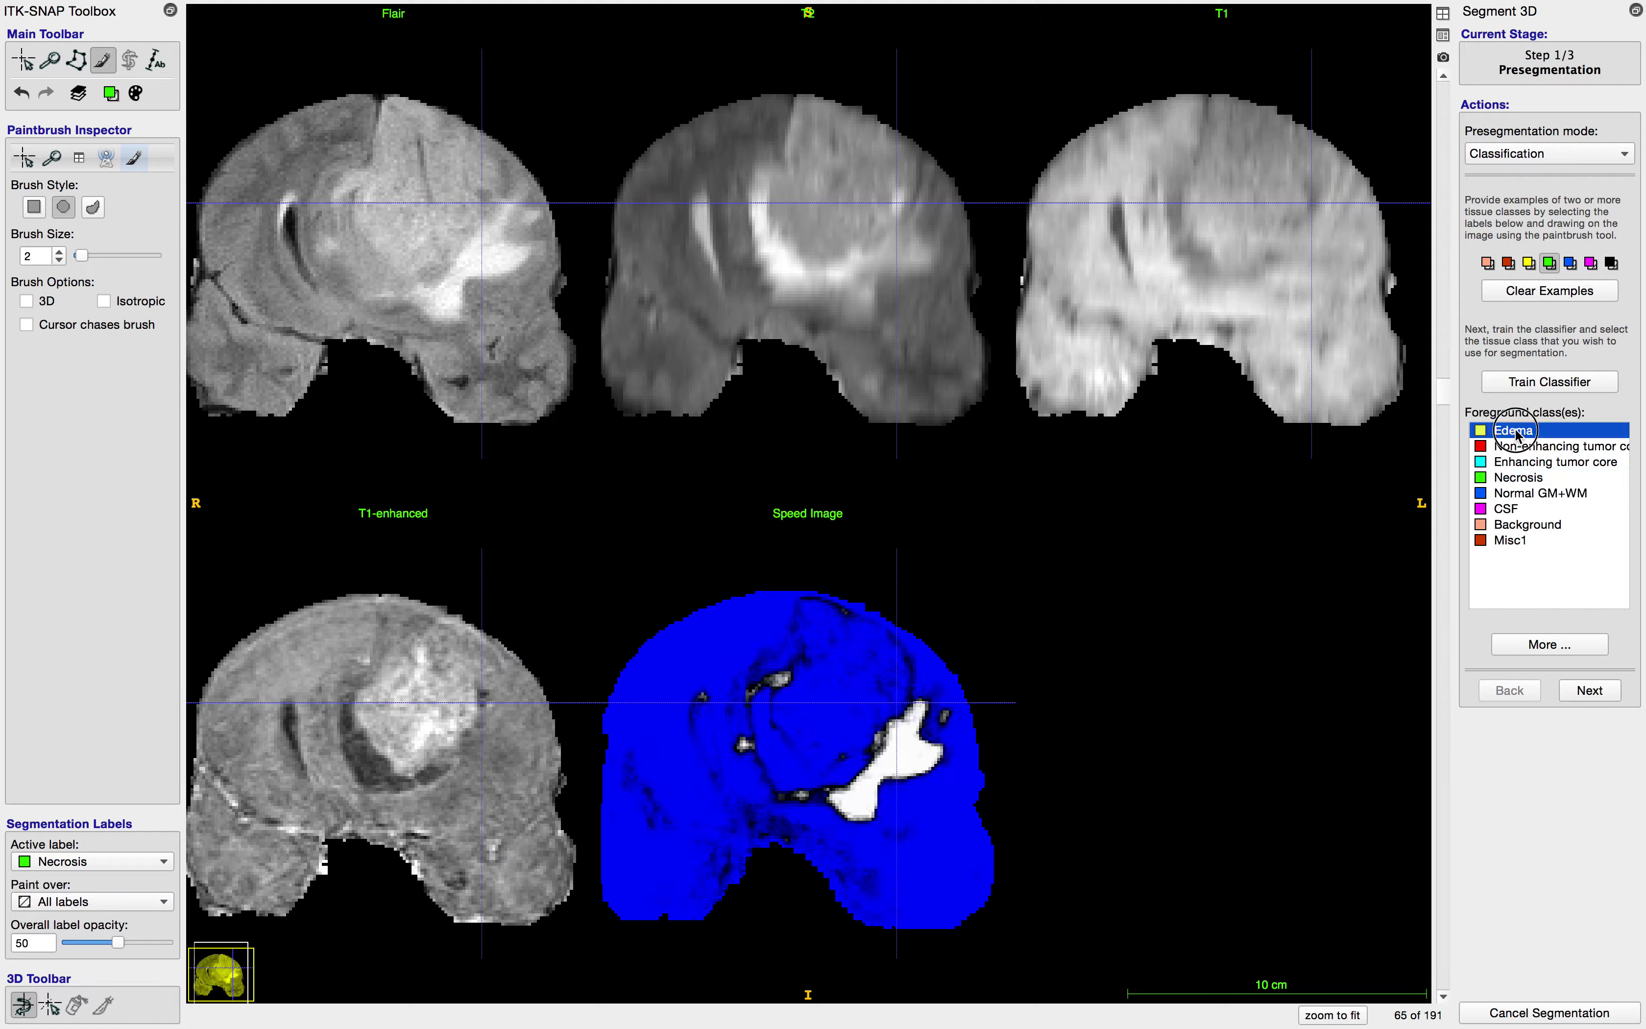
pyautogui.keyDown('shift'); pyautogui.click(1518, 446); pyautogui.keyUp('shift')
pyautogui.keyDown('shift'); pyautogui.click(1519, 462); pyautogui.keyUp('shift')
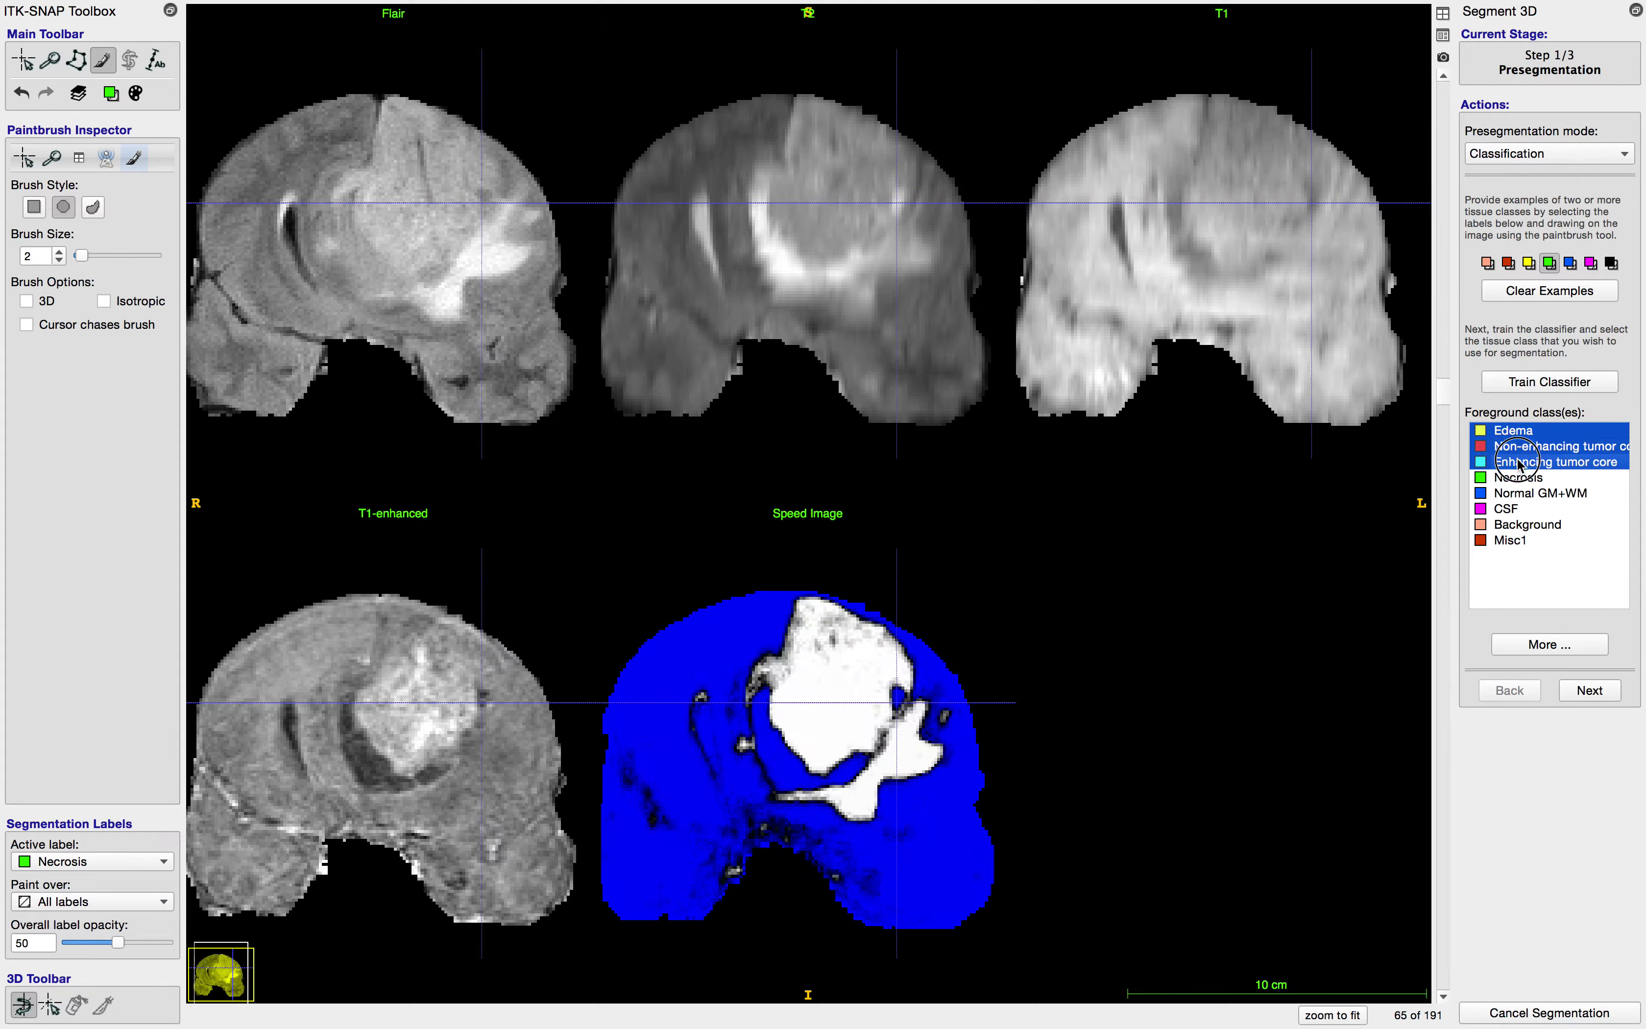
pyautogui.keyDown('shift'); pyautogui.click(1519, 478); pyautogui.keyUp('shift')
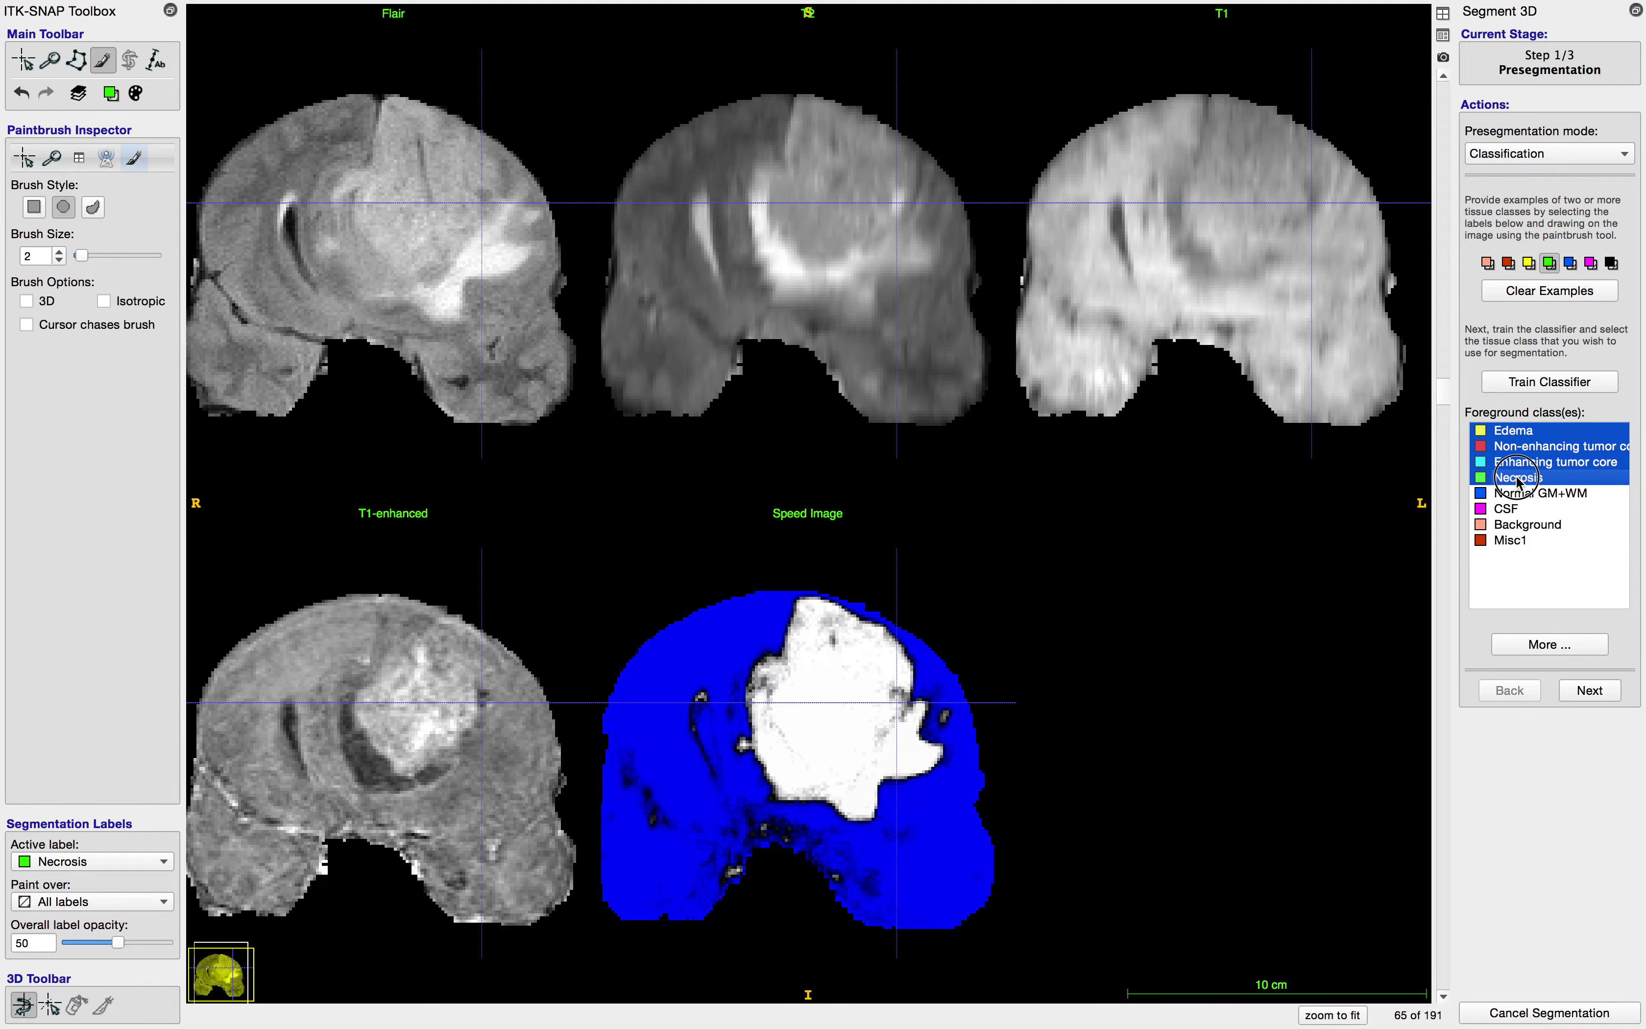
pyautogui.scroll(5, 905, 670)
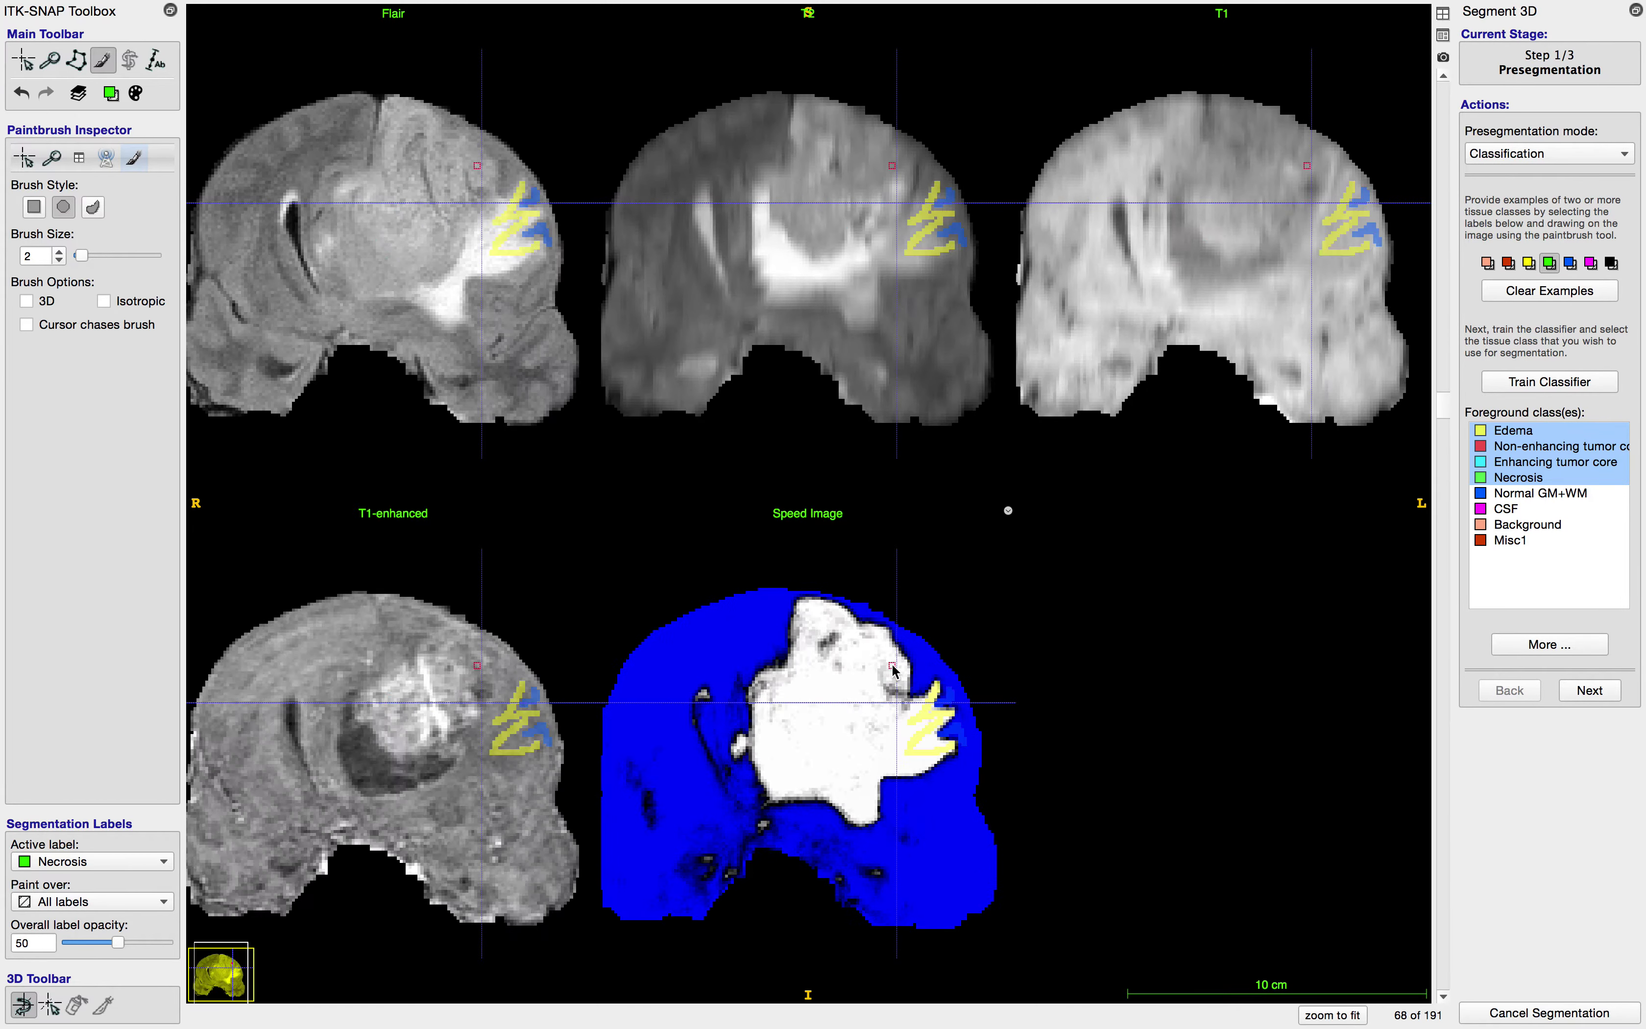
pyautogui.scroll(4, 905, 670)
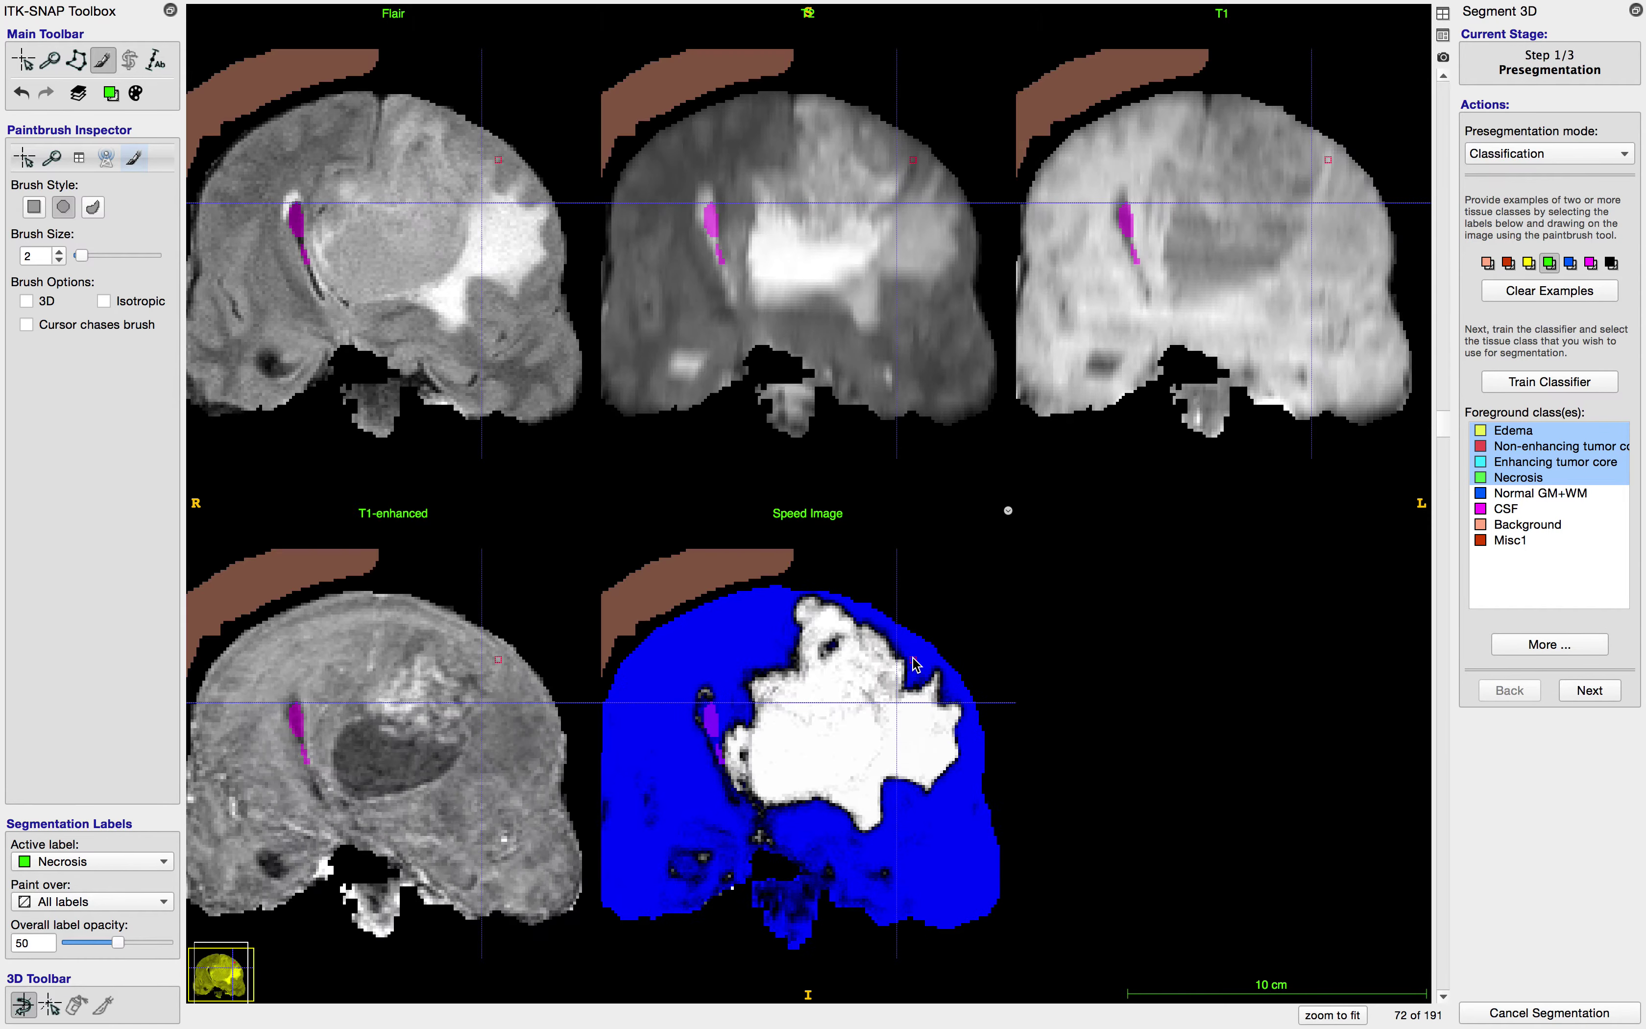
pyautogui.scroll(2, 914, 656)
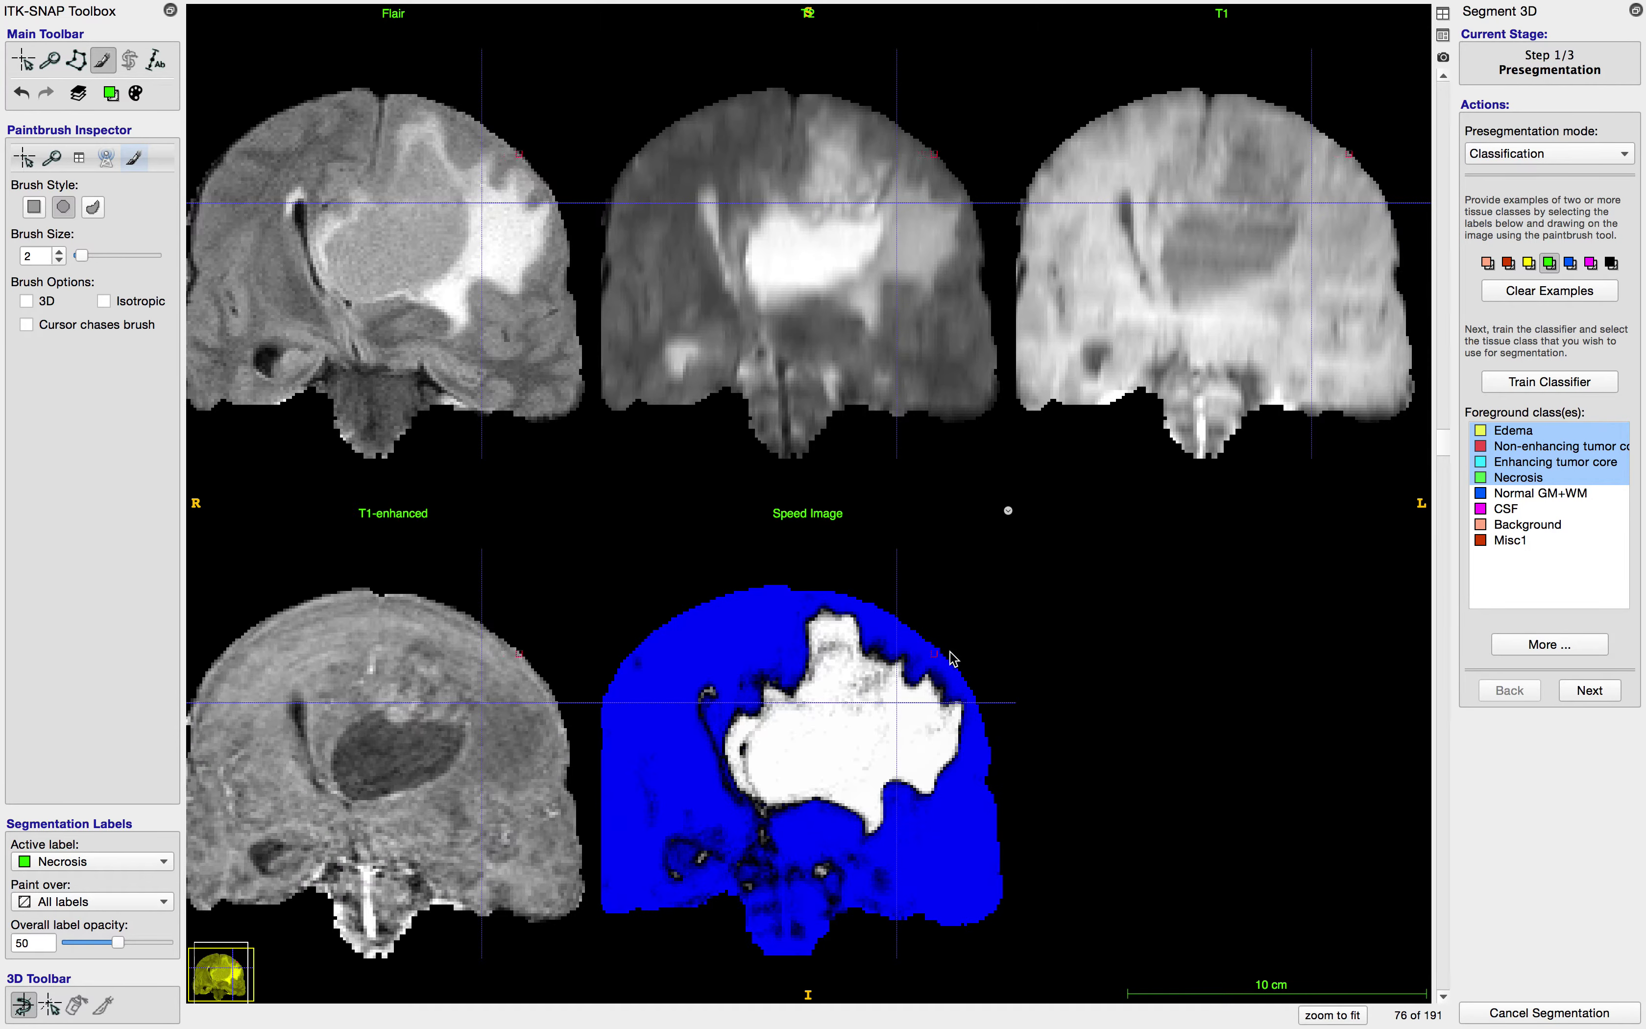
pyautogui.scroll(-3, 914, 673)
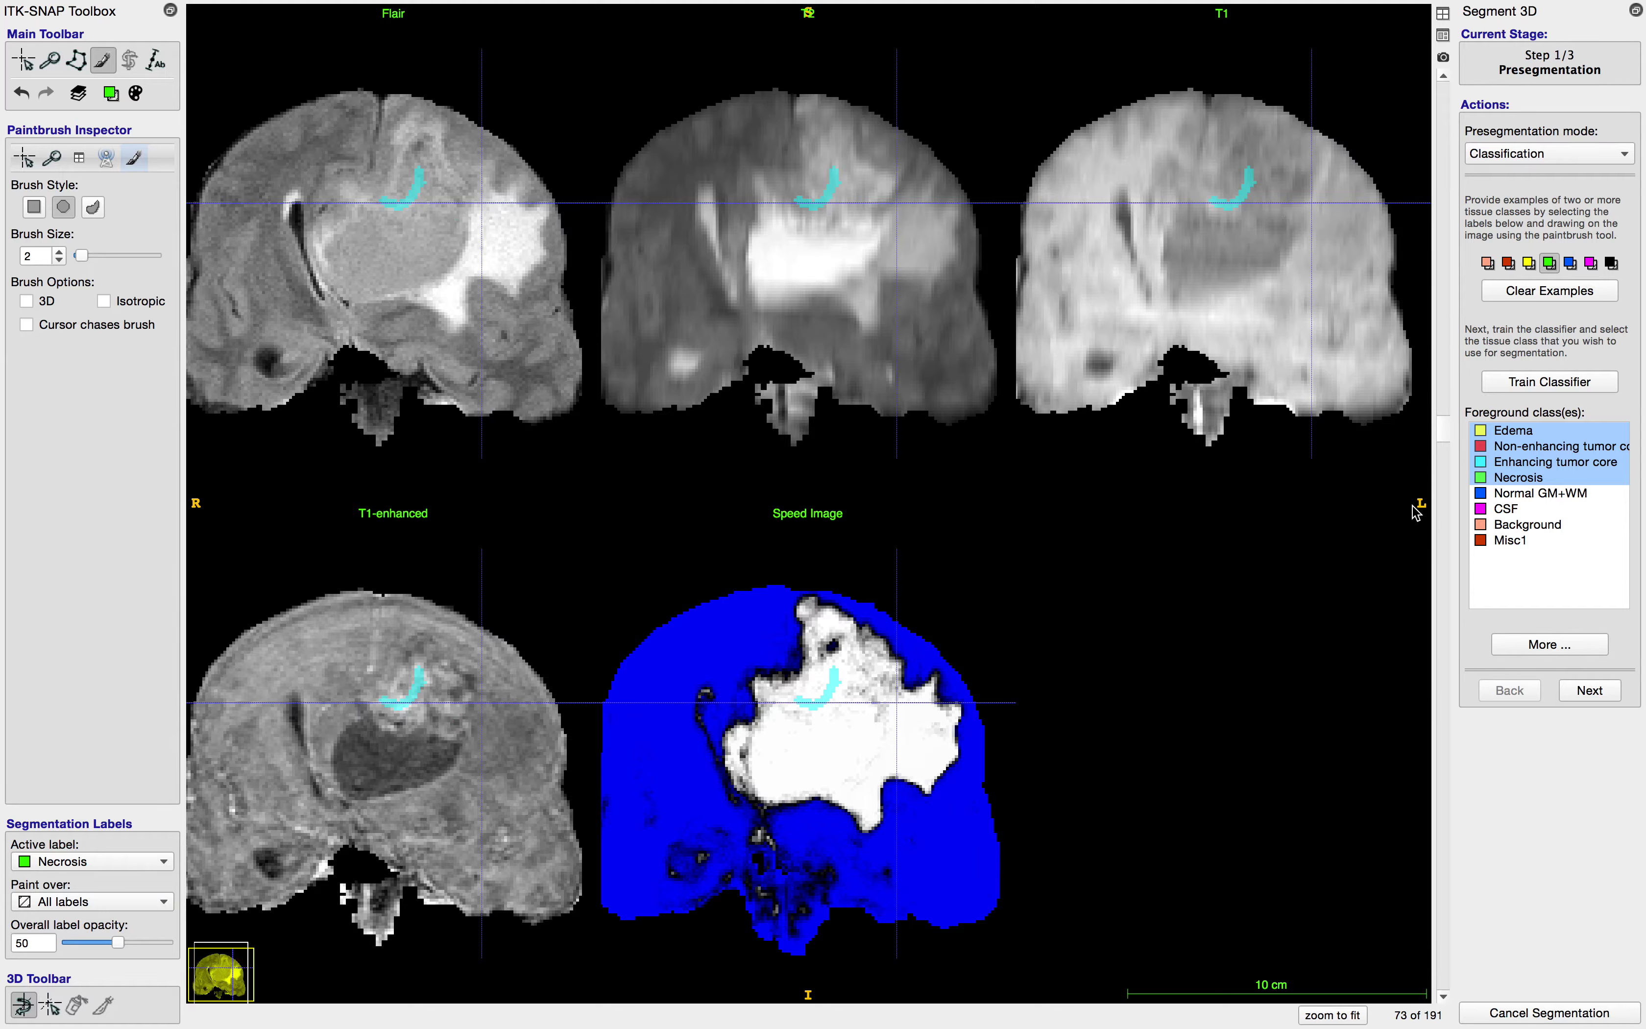
# Step: Finish presegmentation and add one radius-17 seed bubble at cursor position 91, 73, 77
pyautogui.click(1590, 690)
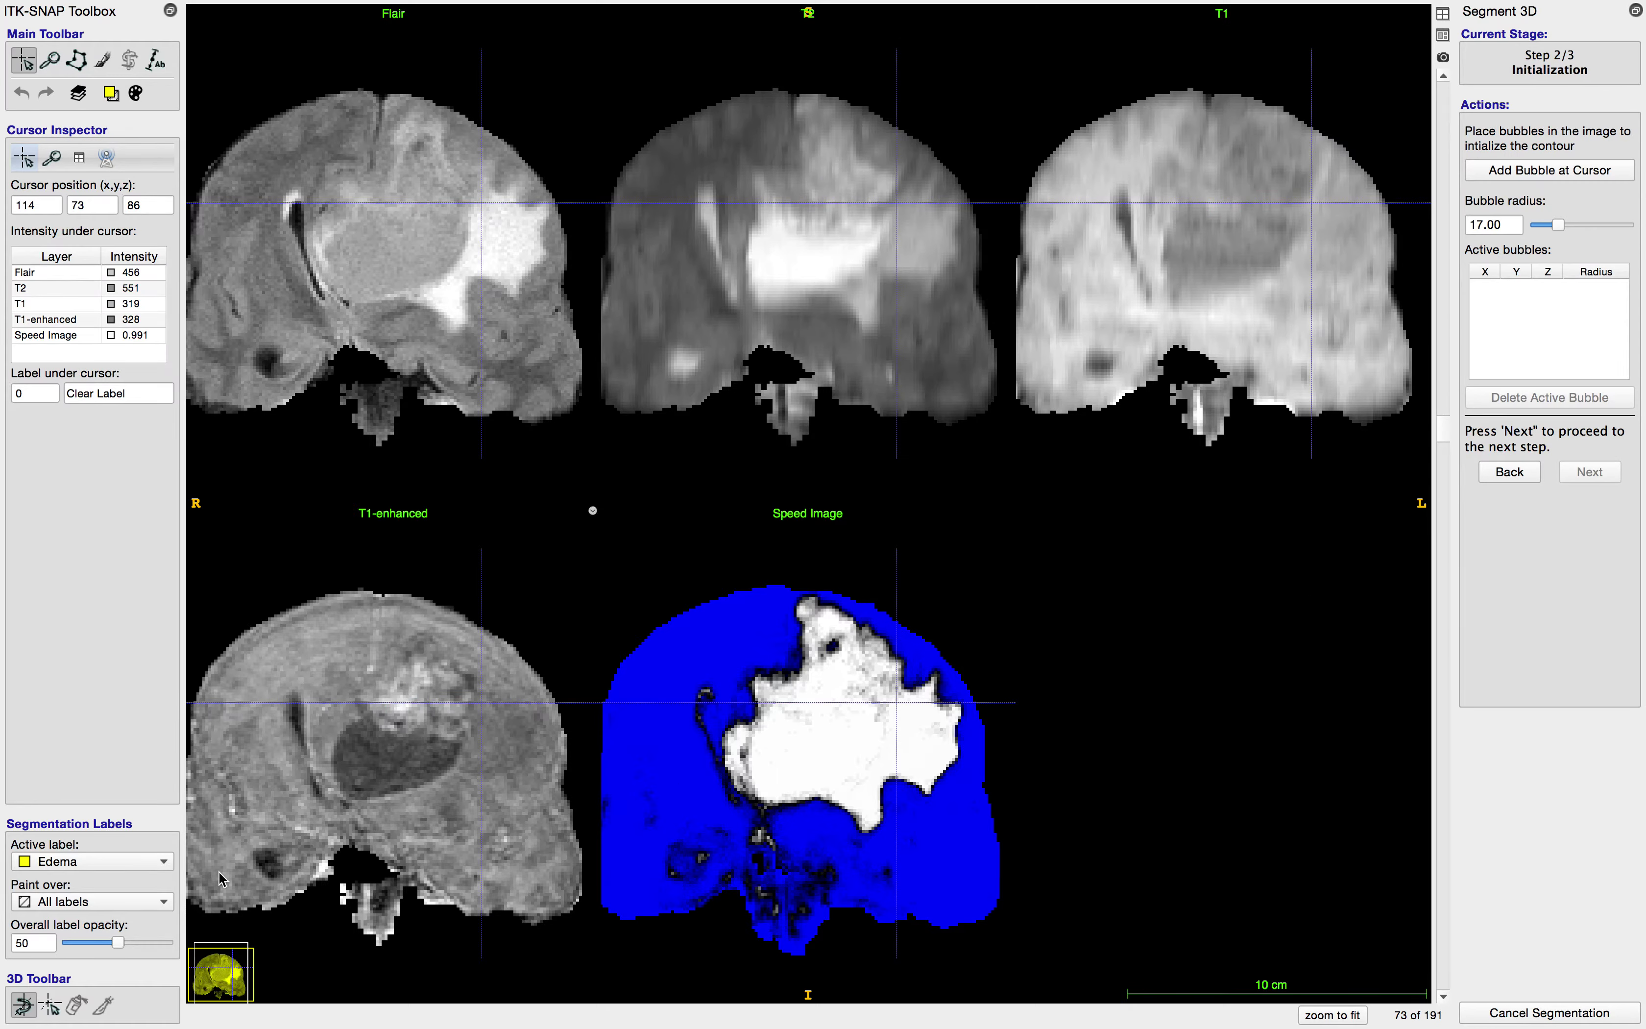
pyautogui.click(827, 727)
pyautogui.click(827, 730)
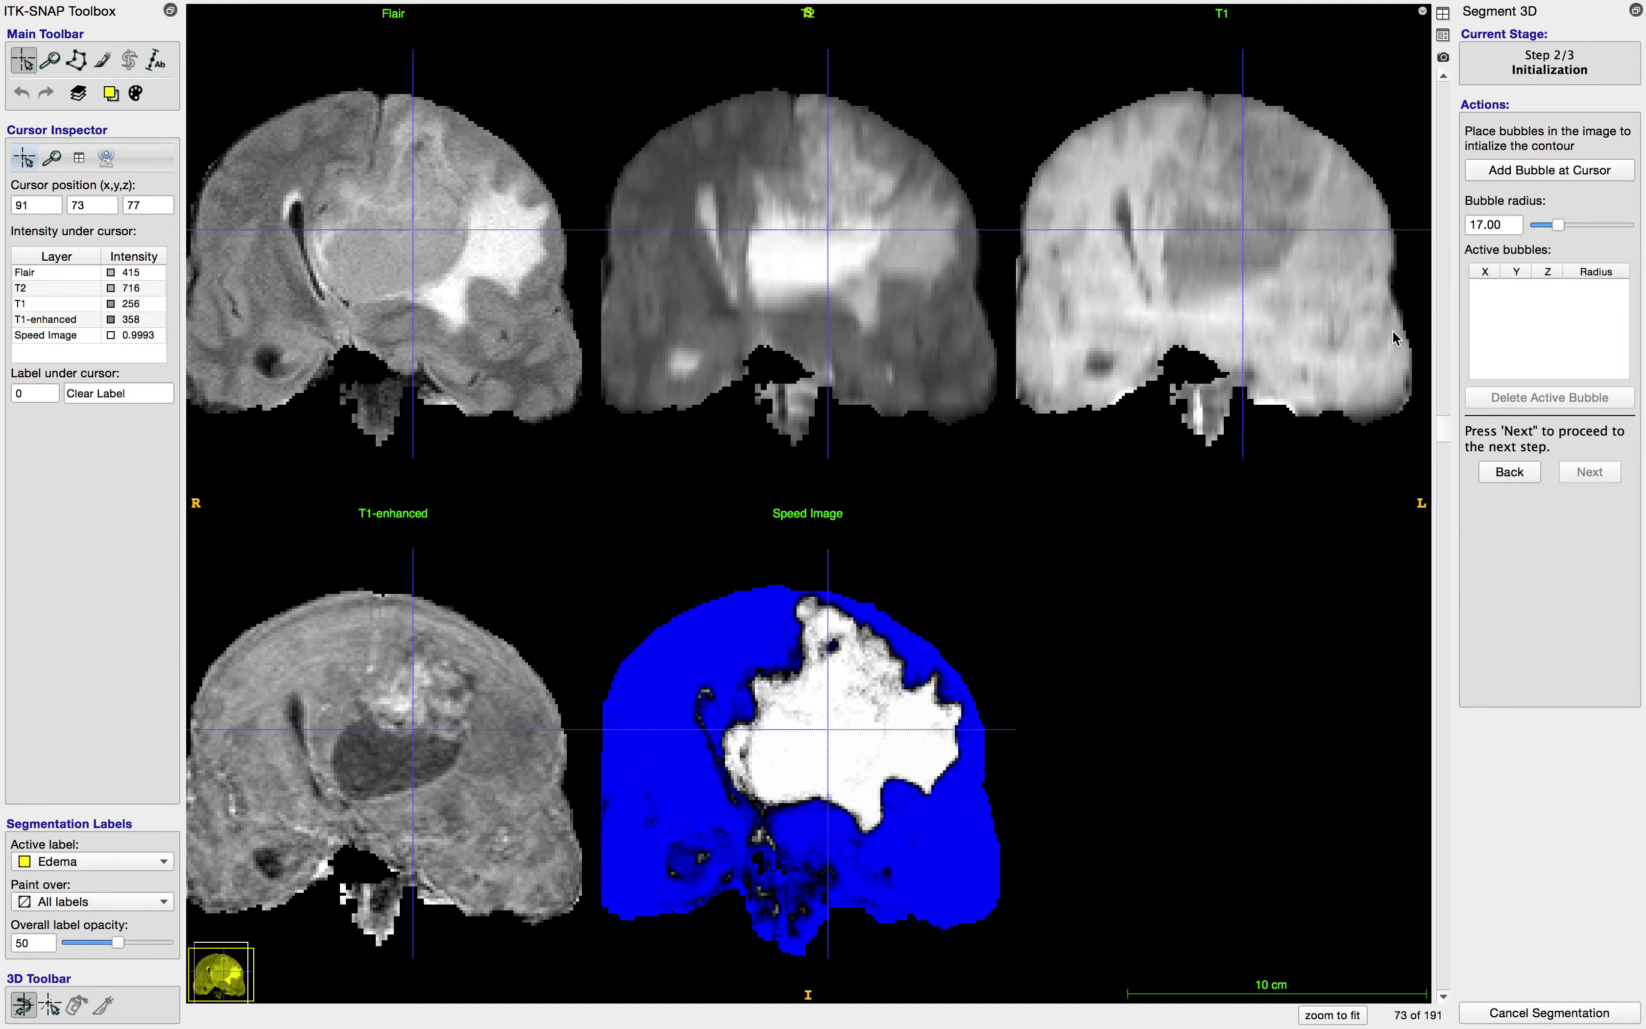
pyautogui.click(1521, 172)
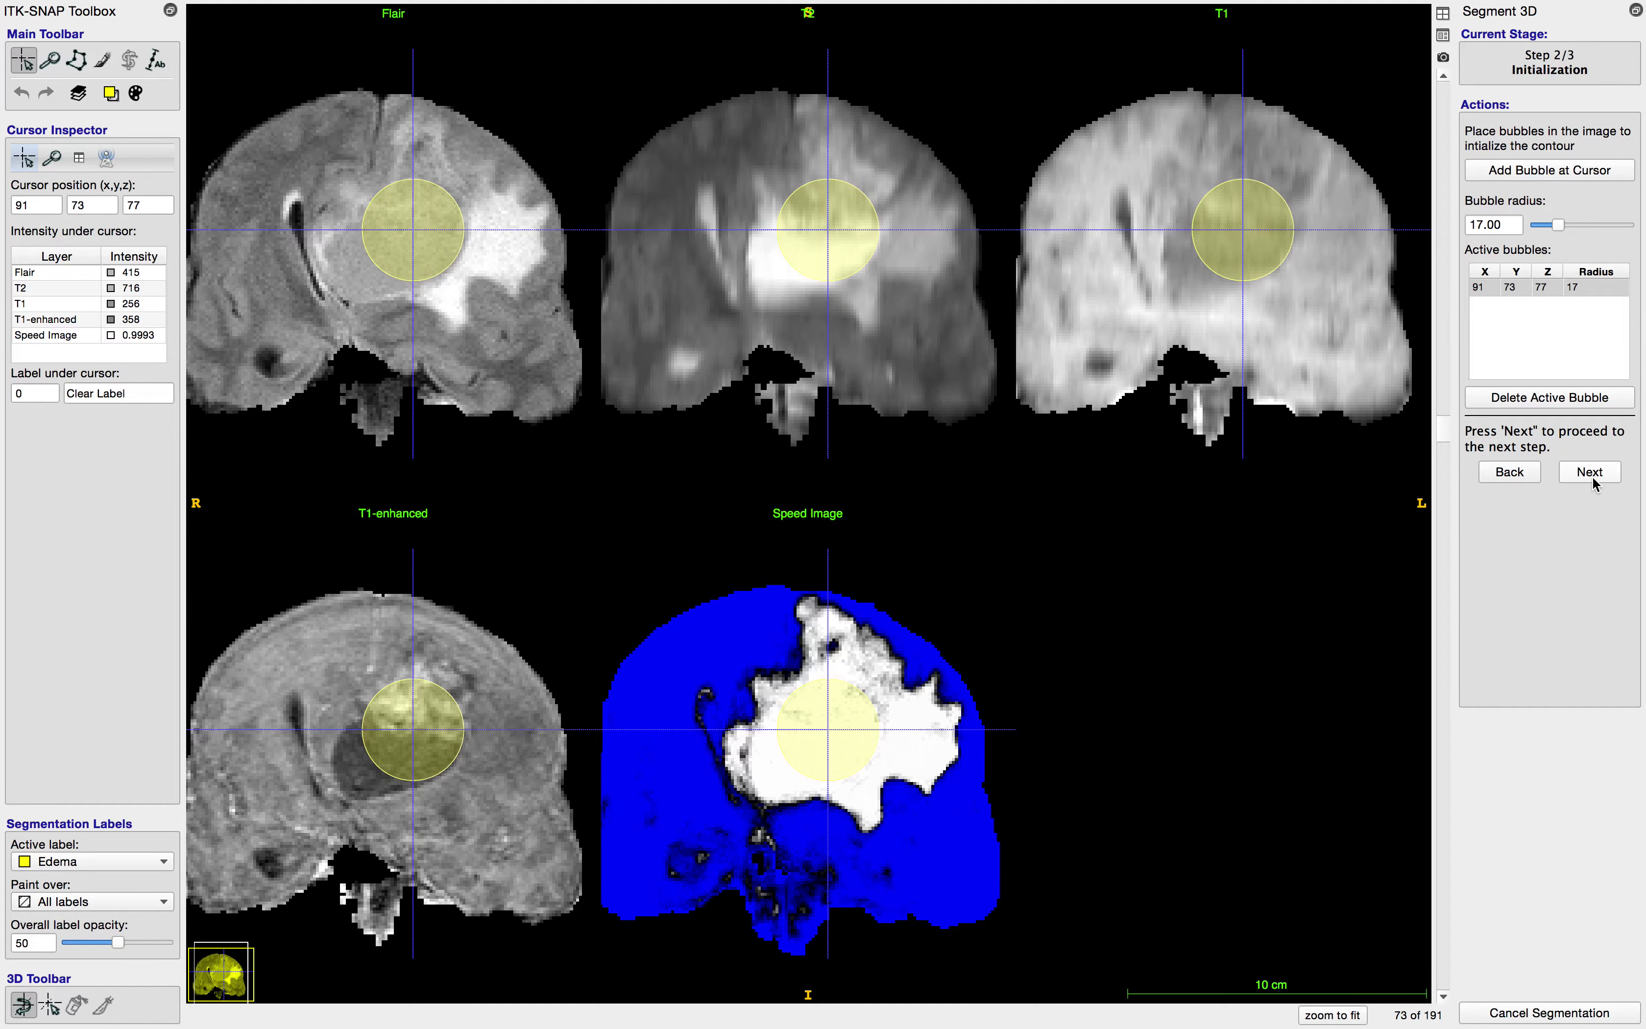
pyautogui.scroll(11, 830, 682)
pyautogui.scroll(-9, 831, 682)
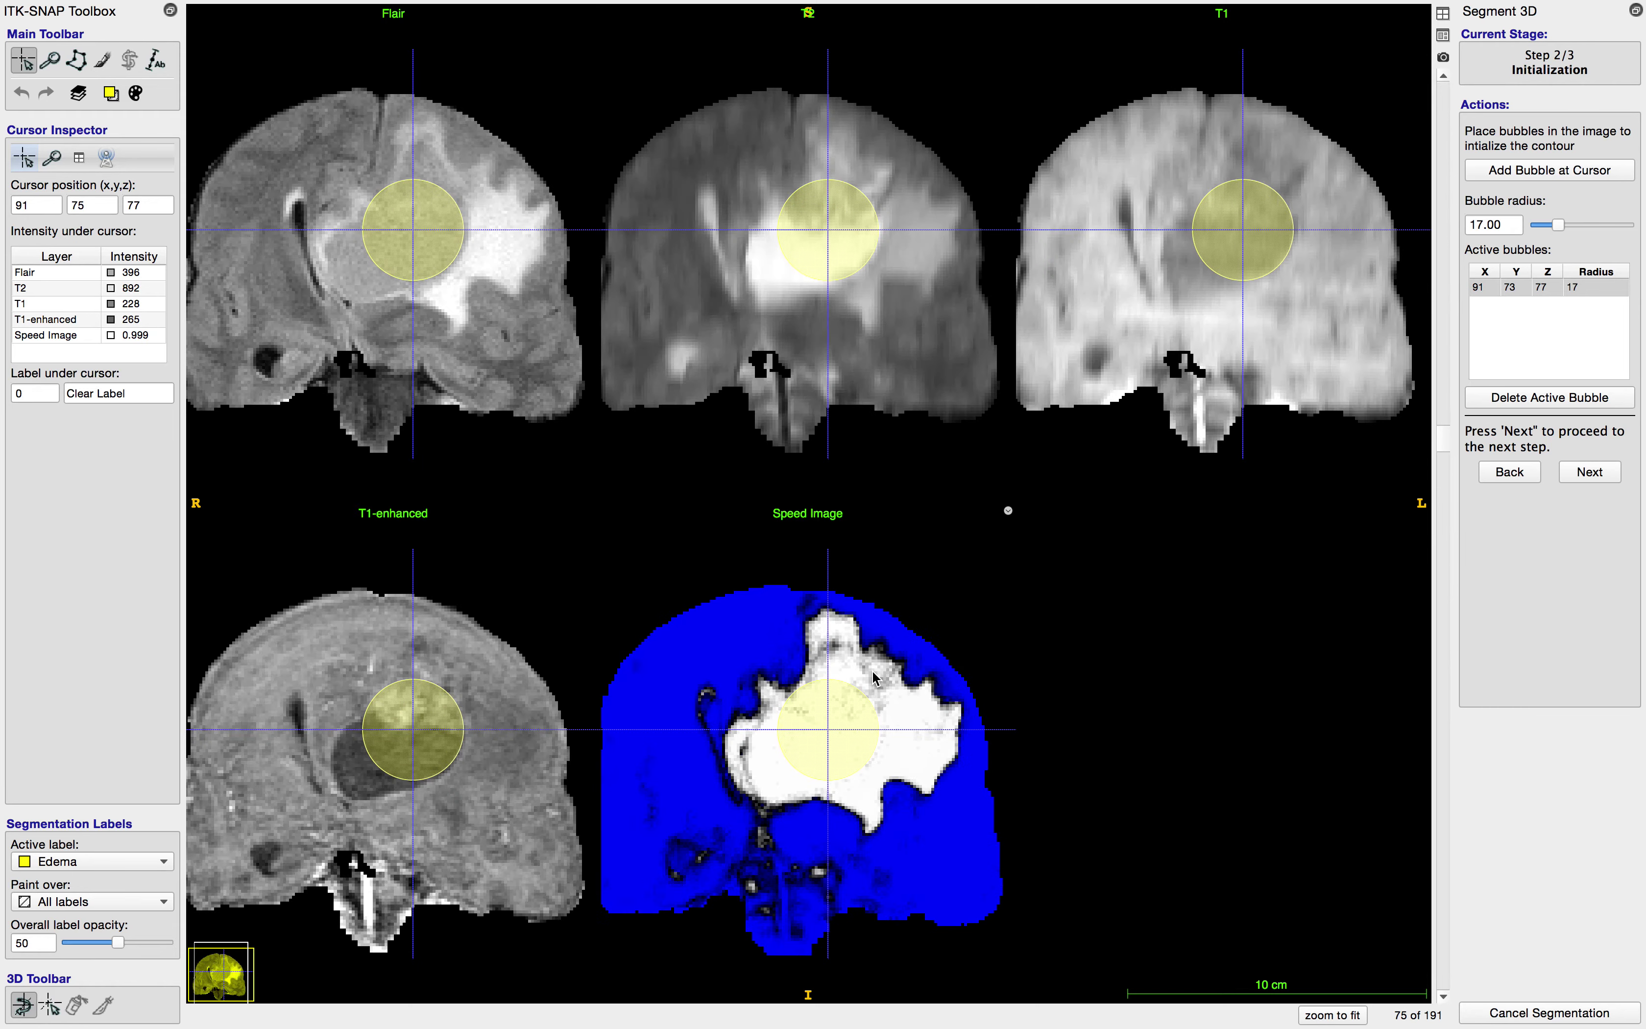
pyautogui.scroll(-10, 875, 677)
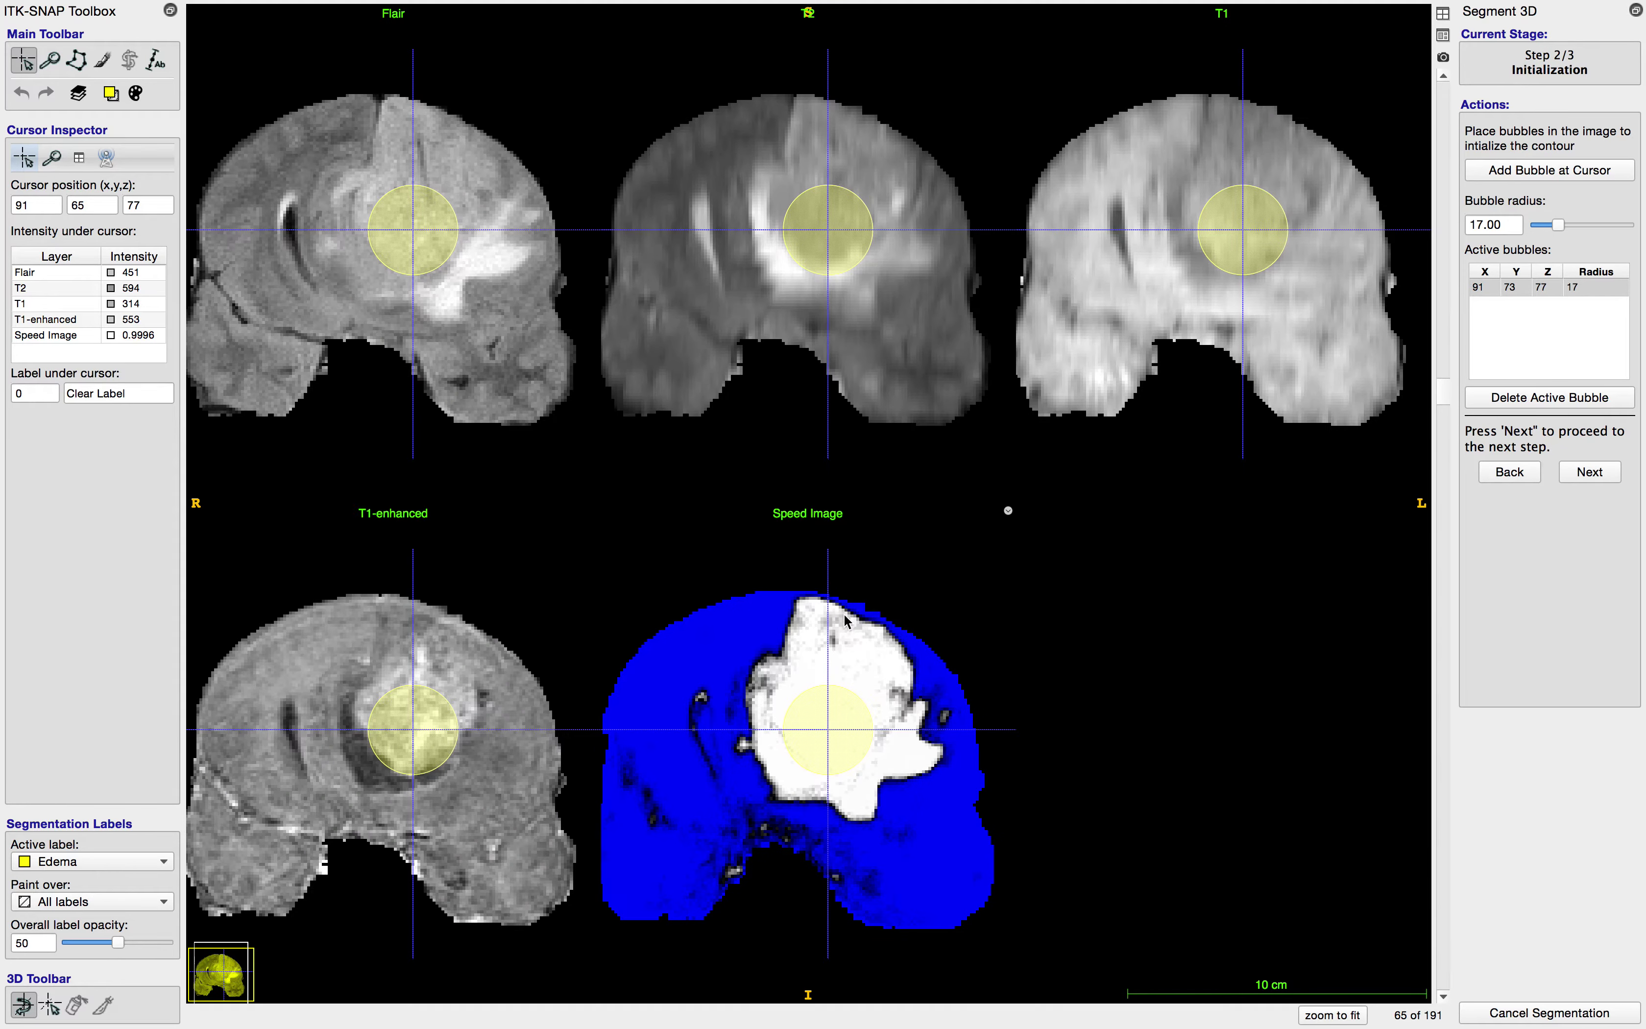
# Step: Run the contour evolution from the bubble and show four views fitted to the brain
pyautogui.click(1586, 471)
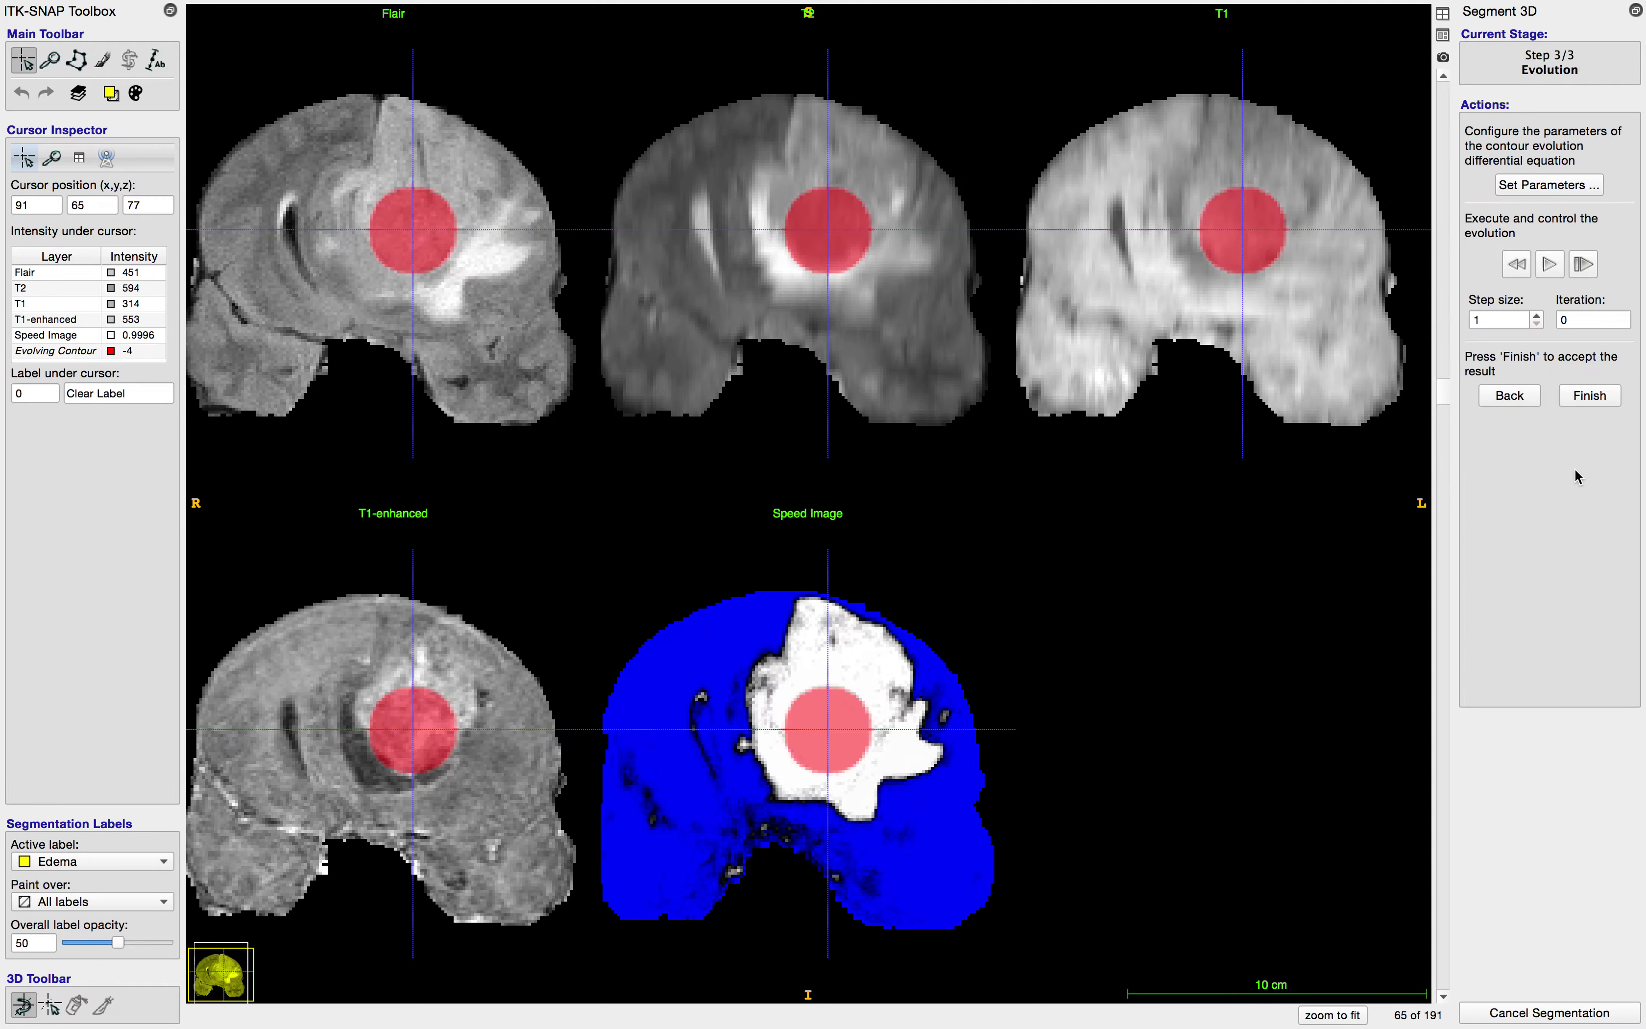
pyautogui.click(1551, 264)
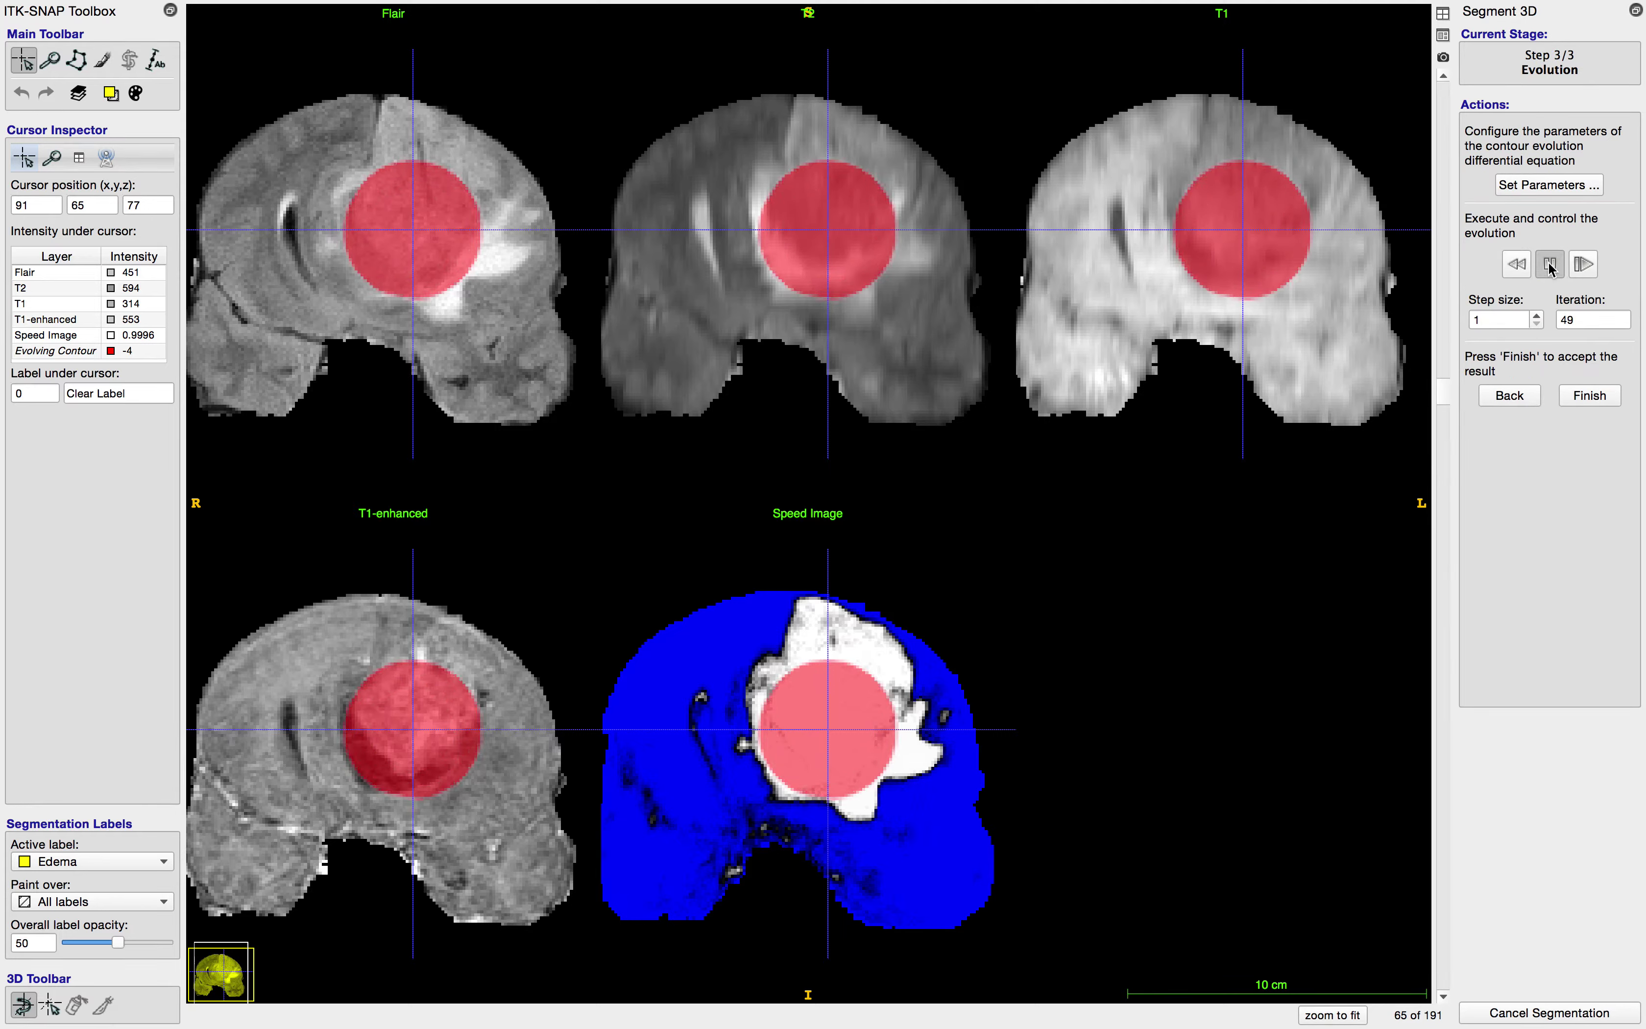
pyautogui.click(1445, 12)
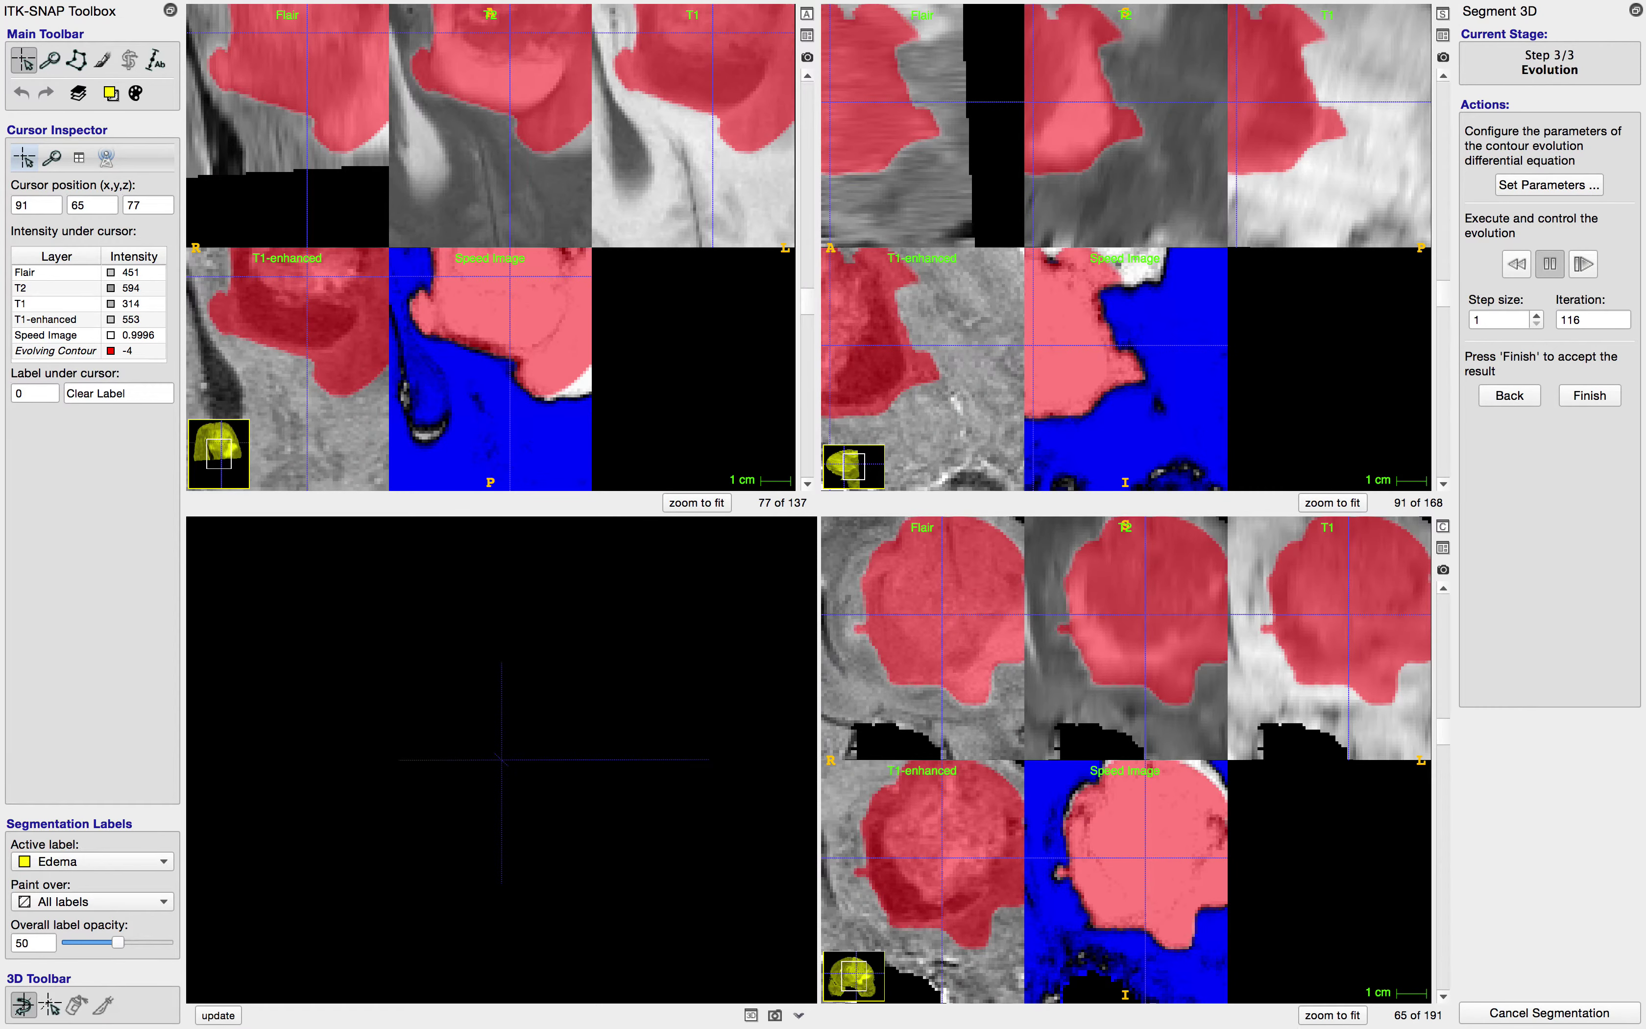
pyautogui.click(1317, 1015)
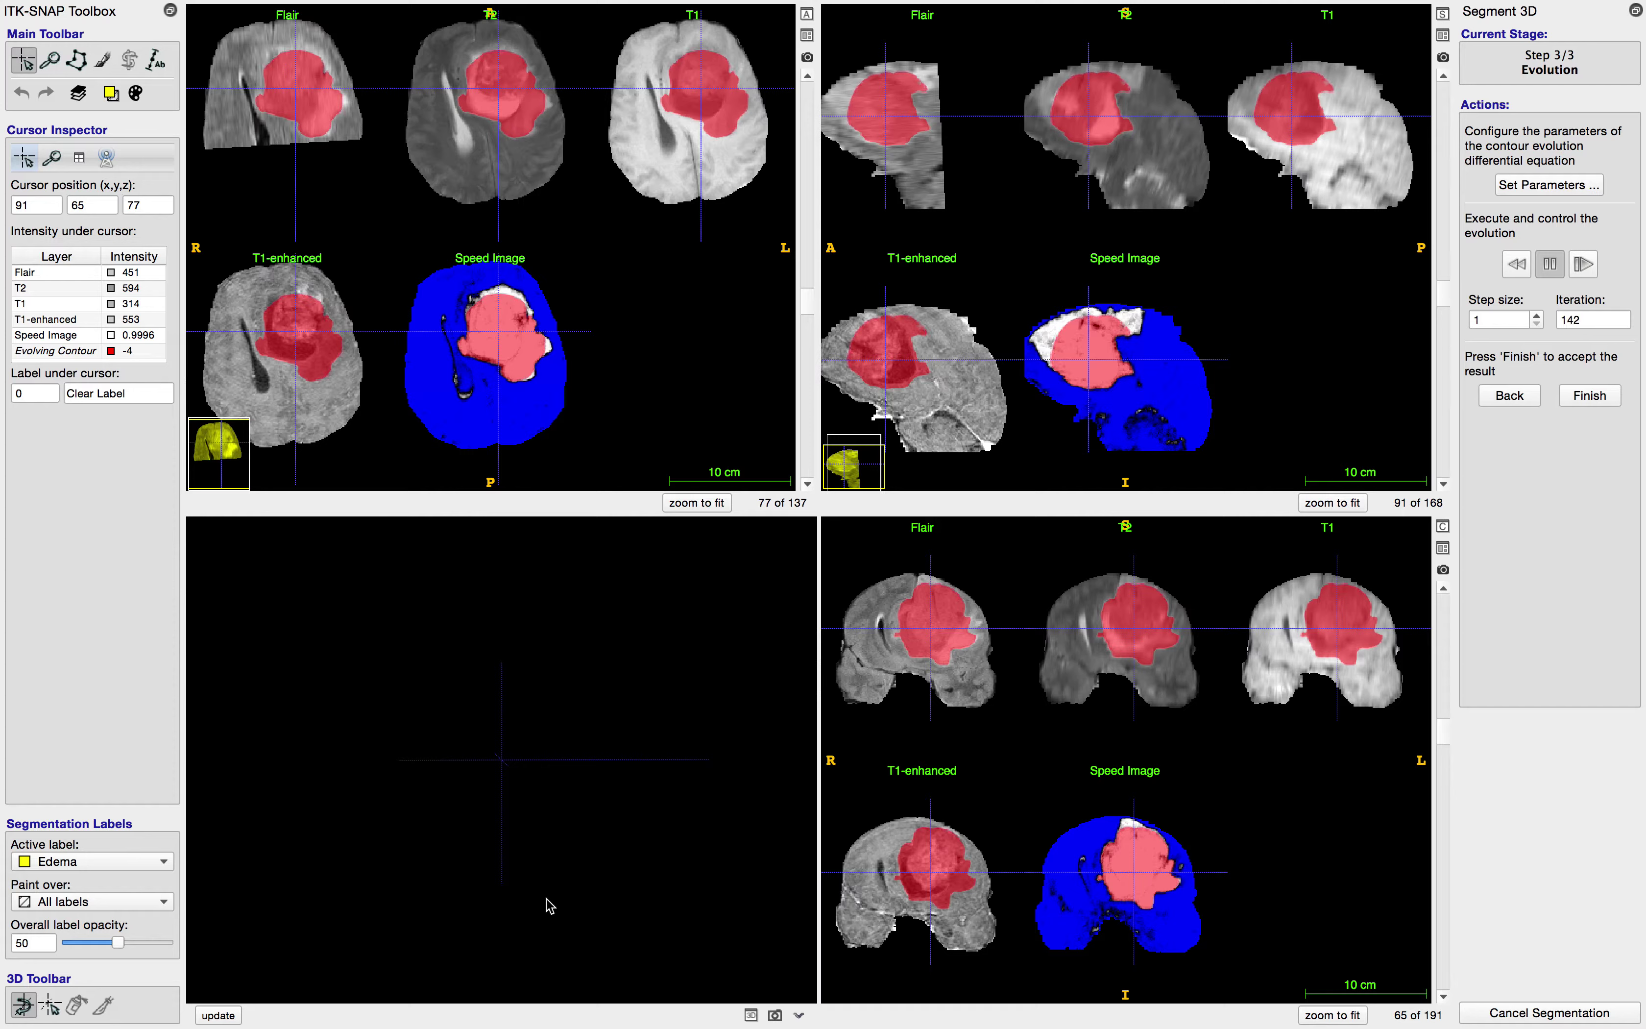
# Step: Render and rotate the evolving 3D tumour surface, then accept it as the Edema label
pyautogui.click(218, 1015)
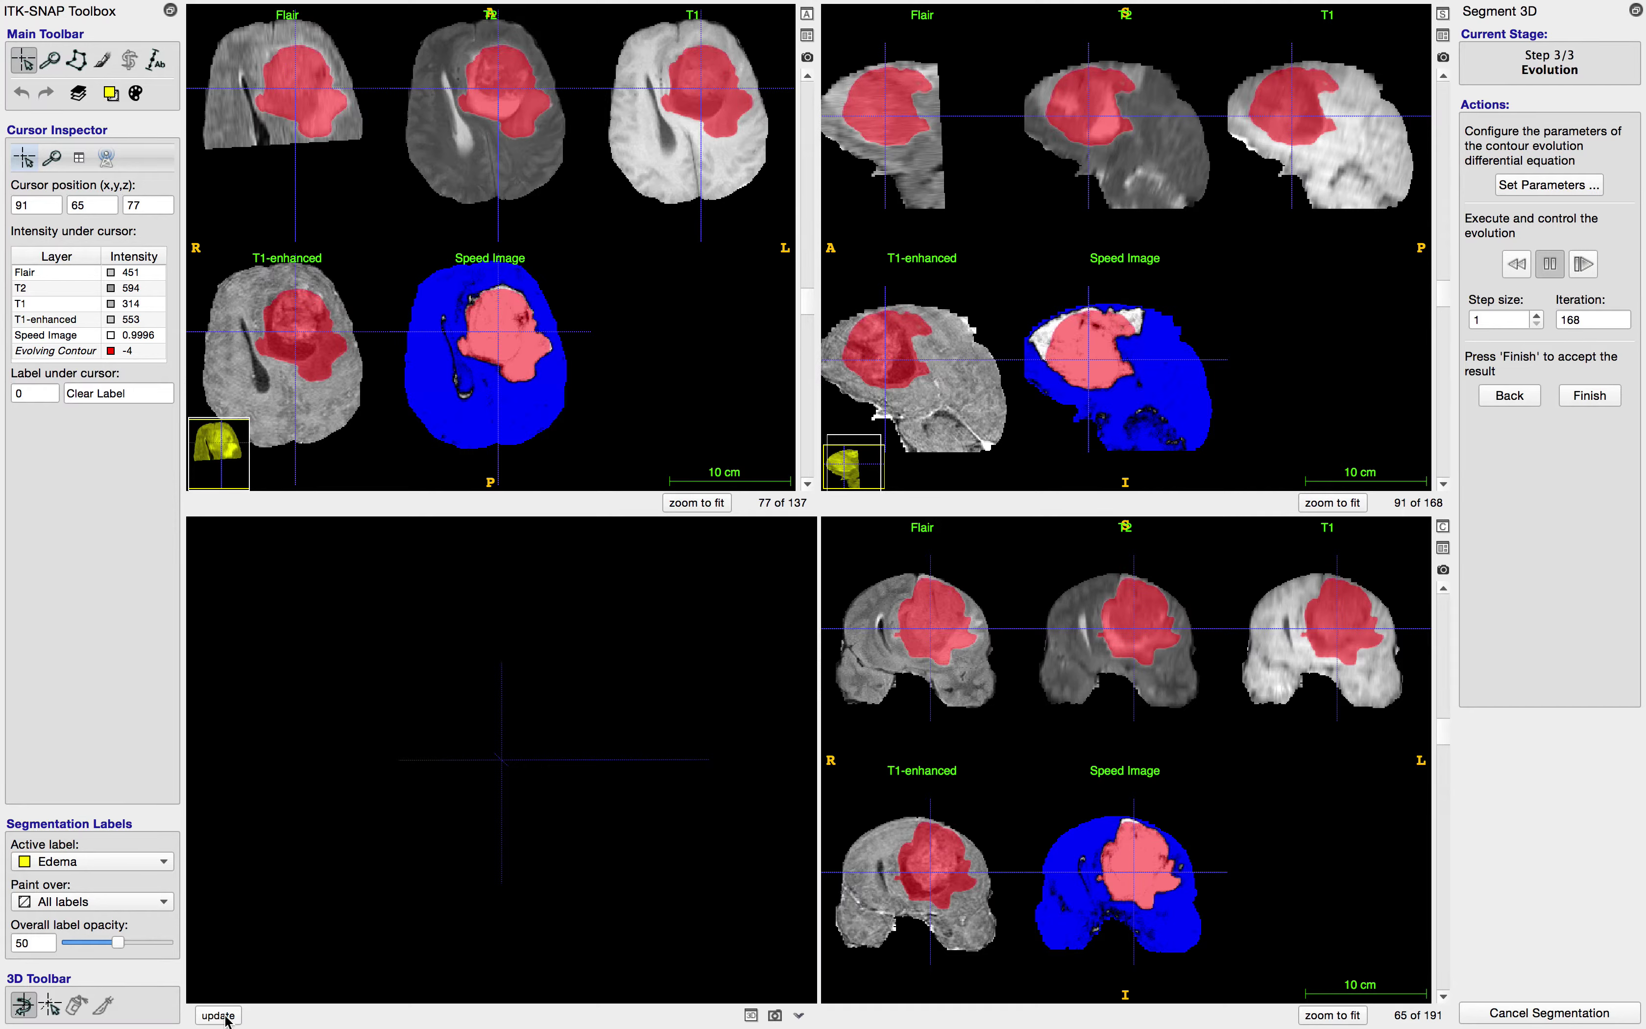
pyautogui.moveTo(606, 851); pyautogui.dragTo(534, 863)
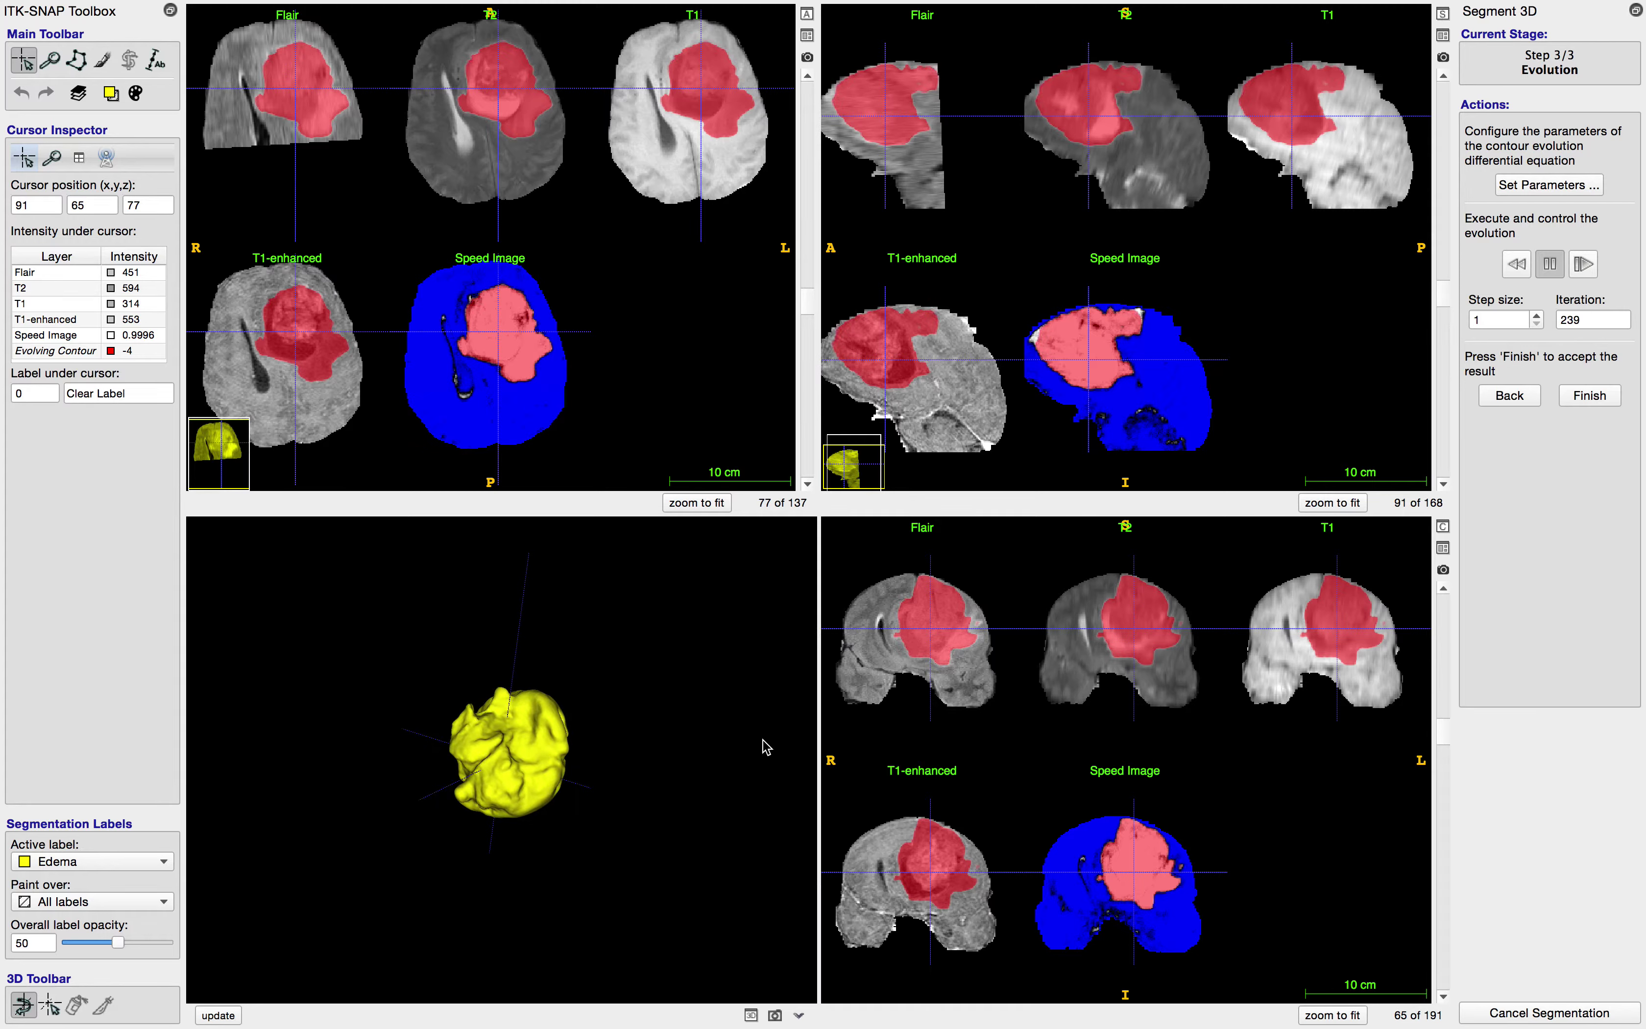
pyautogui.click(233, 1014)
pyautogui.moveTo(496, 845); pyautogui.dragTo(327, 965)
pyautogui.click(234, 1015)
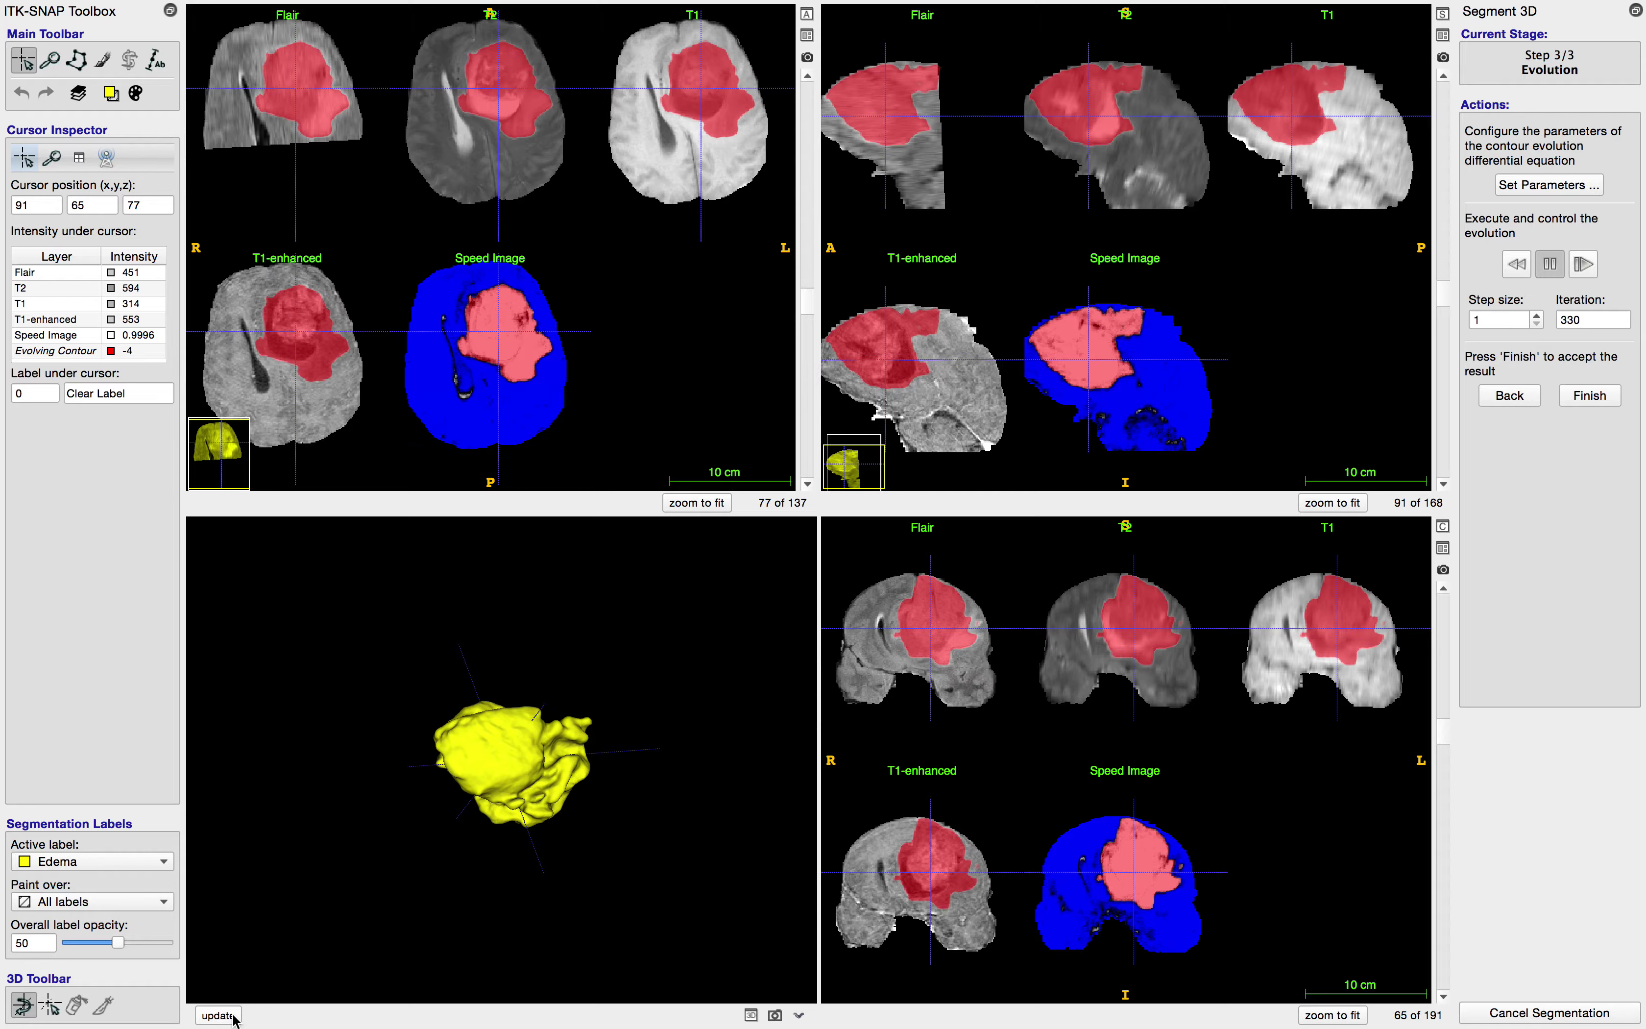
pyautogui.moveTo(408, 820); pyautogui.dragTo(455, 963)
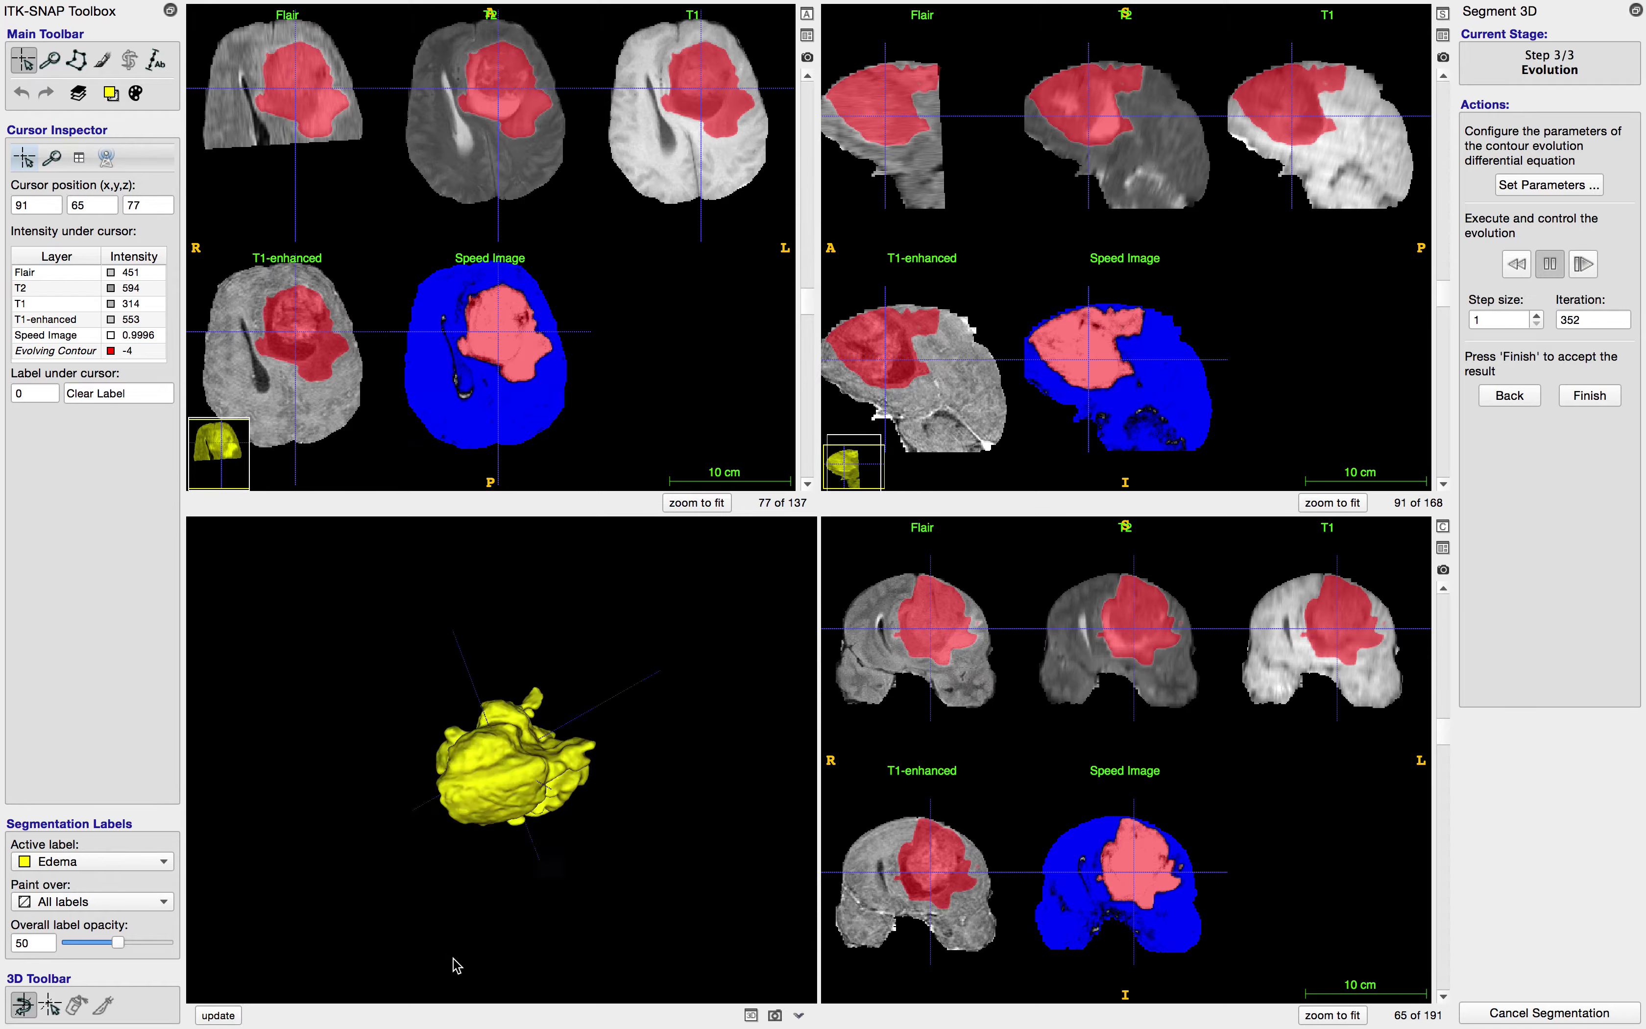
pyautogui.moveTo(579, 677); pyautogui.dragTo(691, 816)
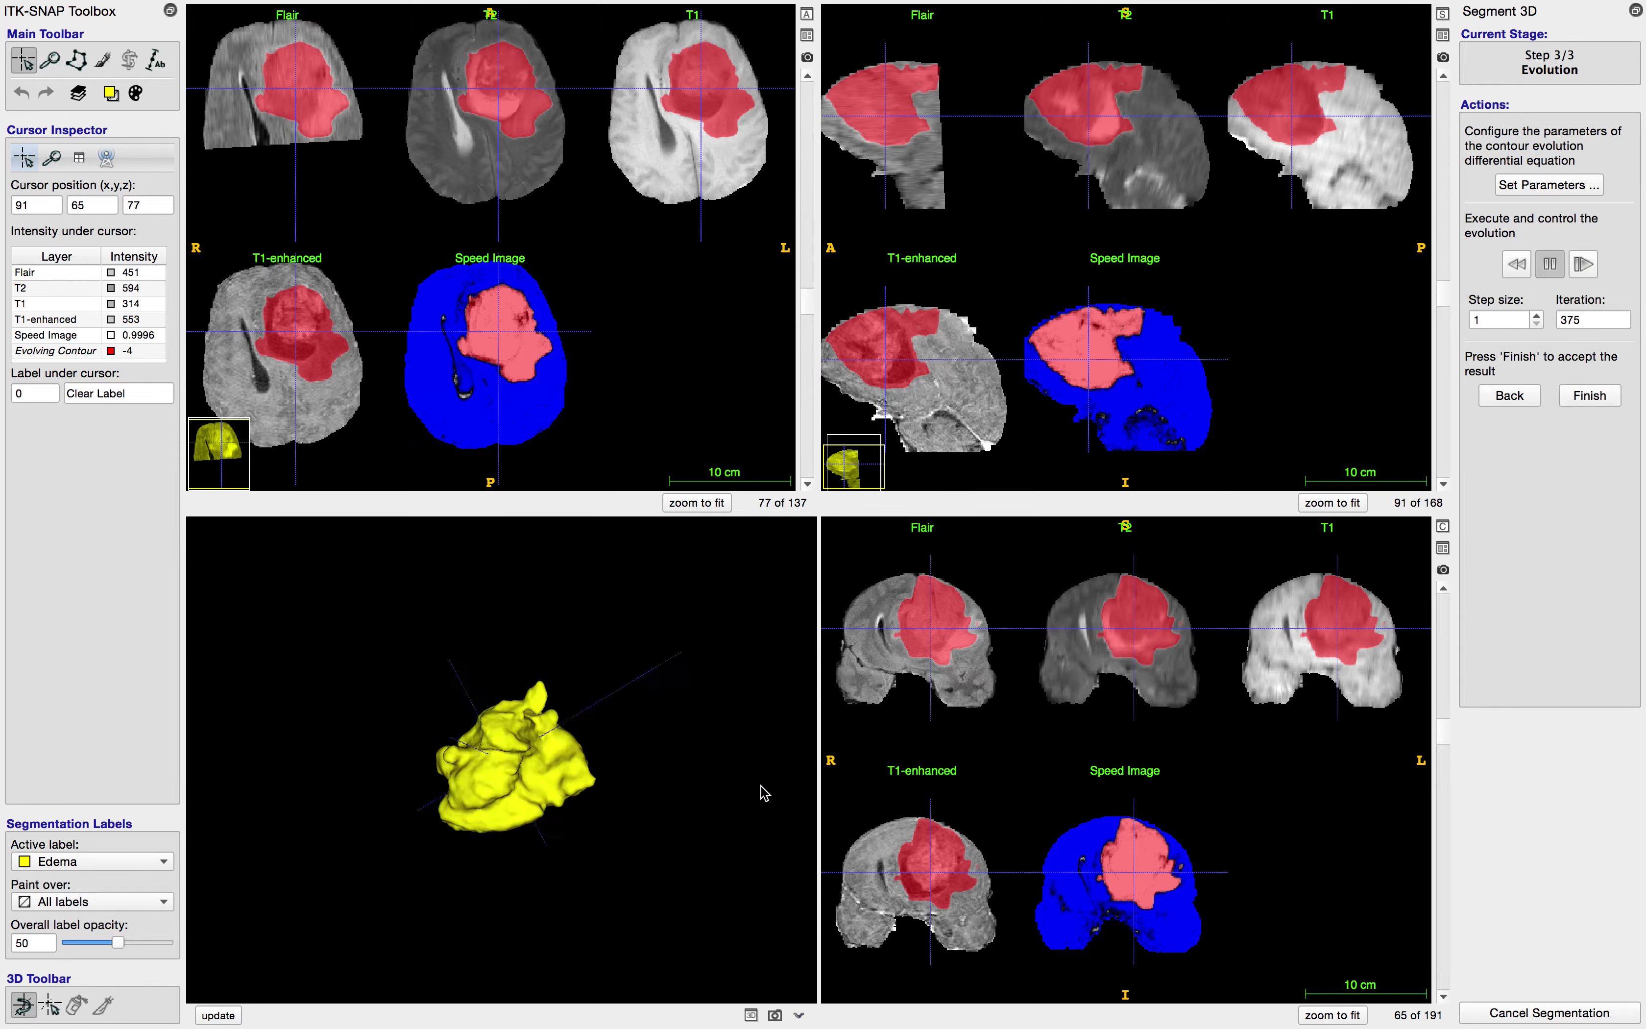
pyautogui.click(1598, 401)
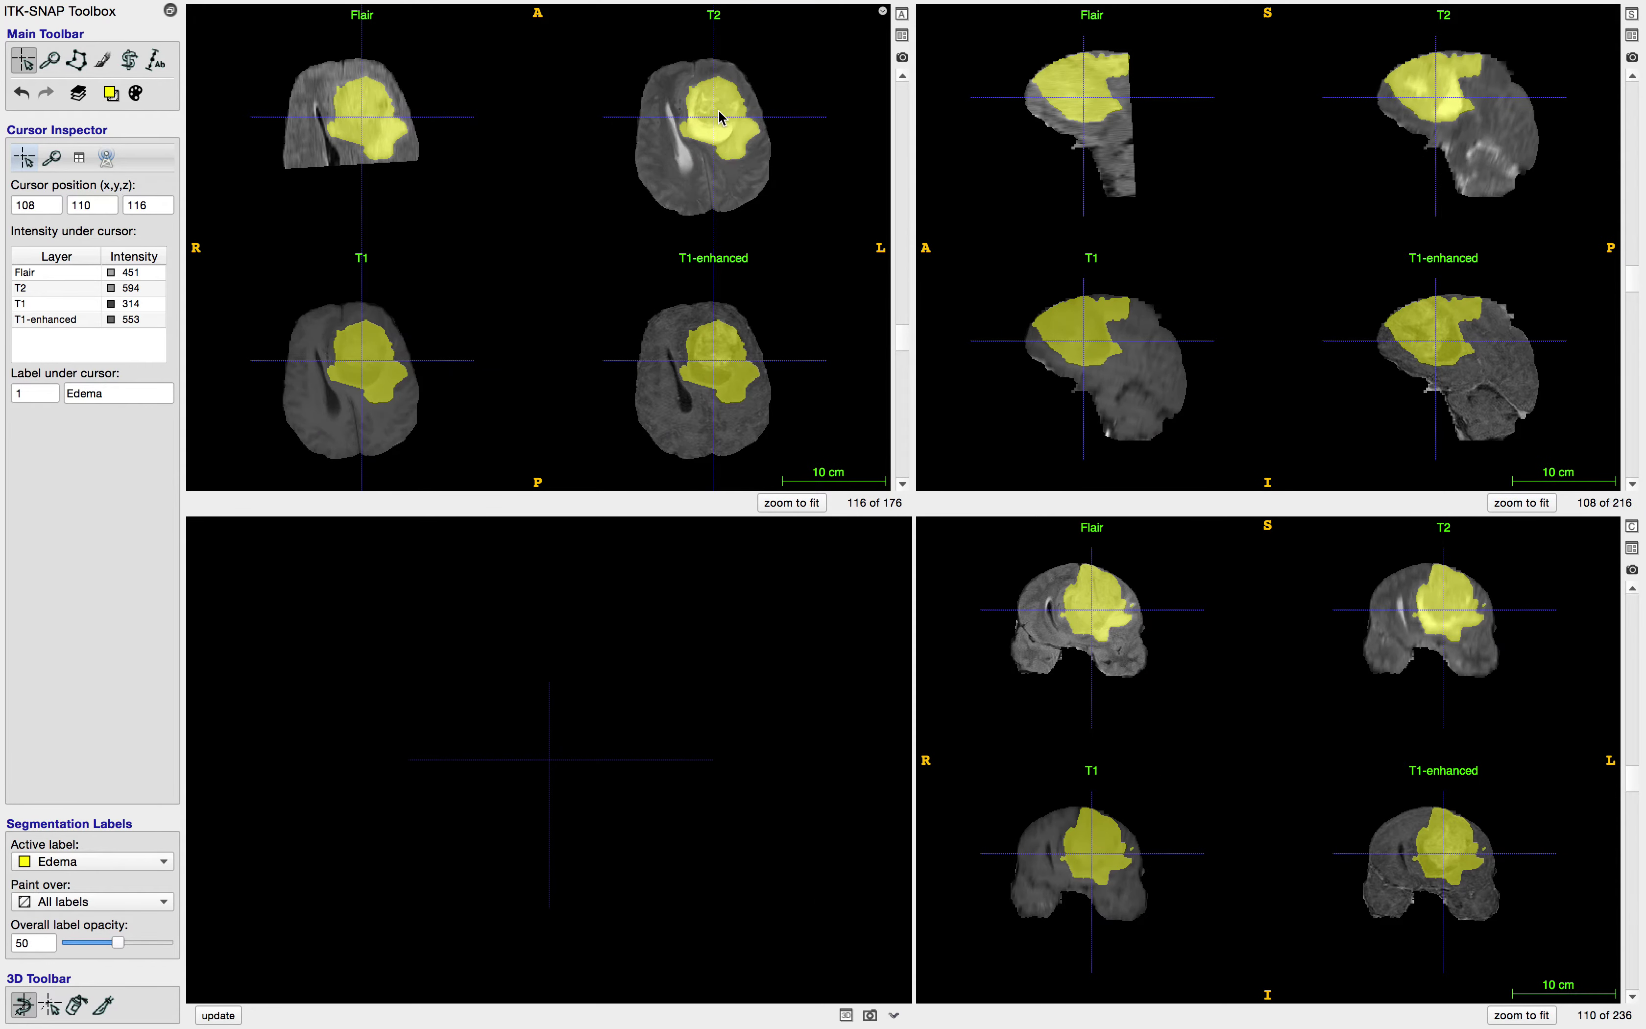
# Step: Review the yellow Edema label in the axial view with the overlay toggled, then pick the Snake tool
pyautogui.scroll(10, 723, 116)
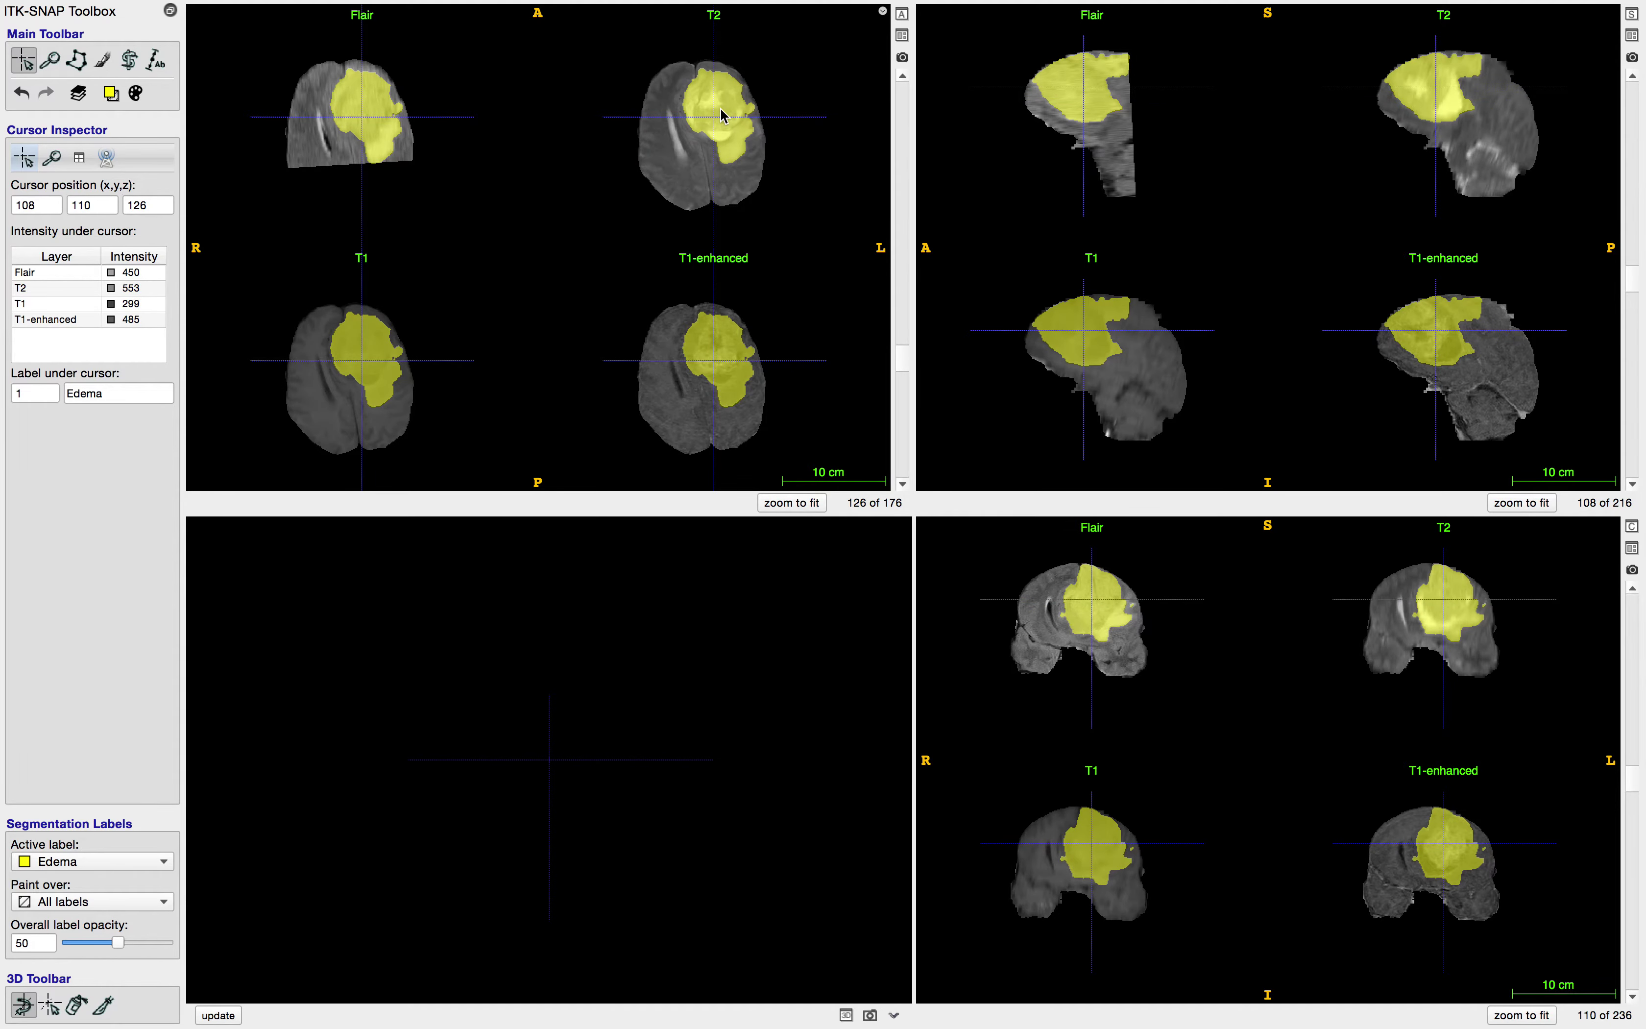
pyautogui.press('s')
pyautogui.press('s')
pyautogui.click(725, 111)
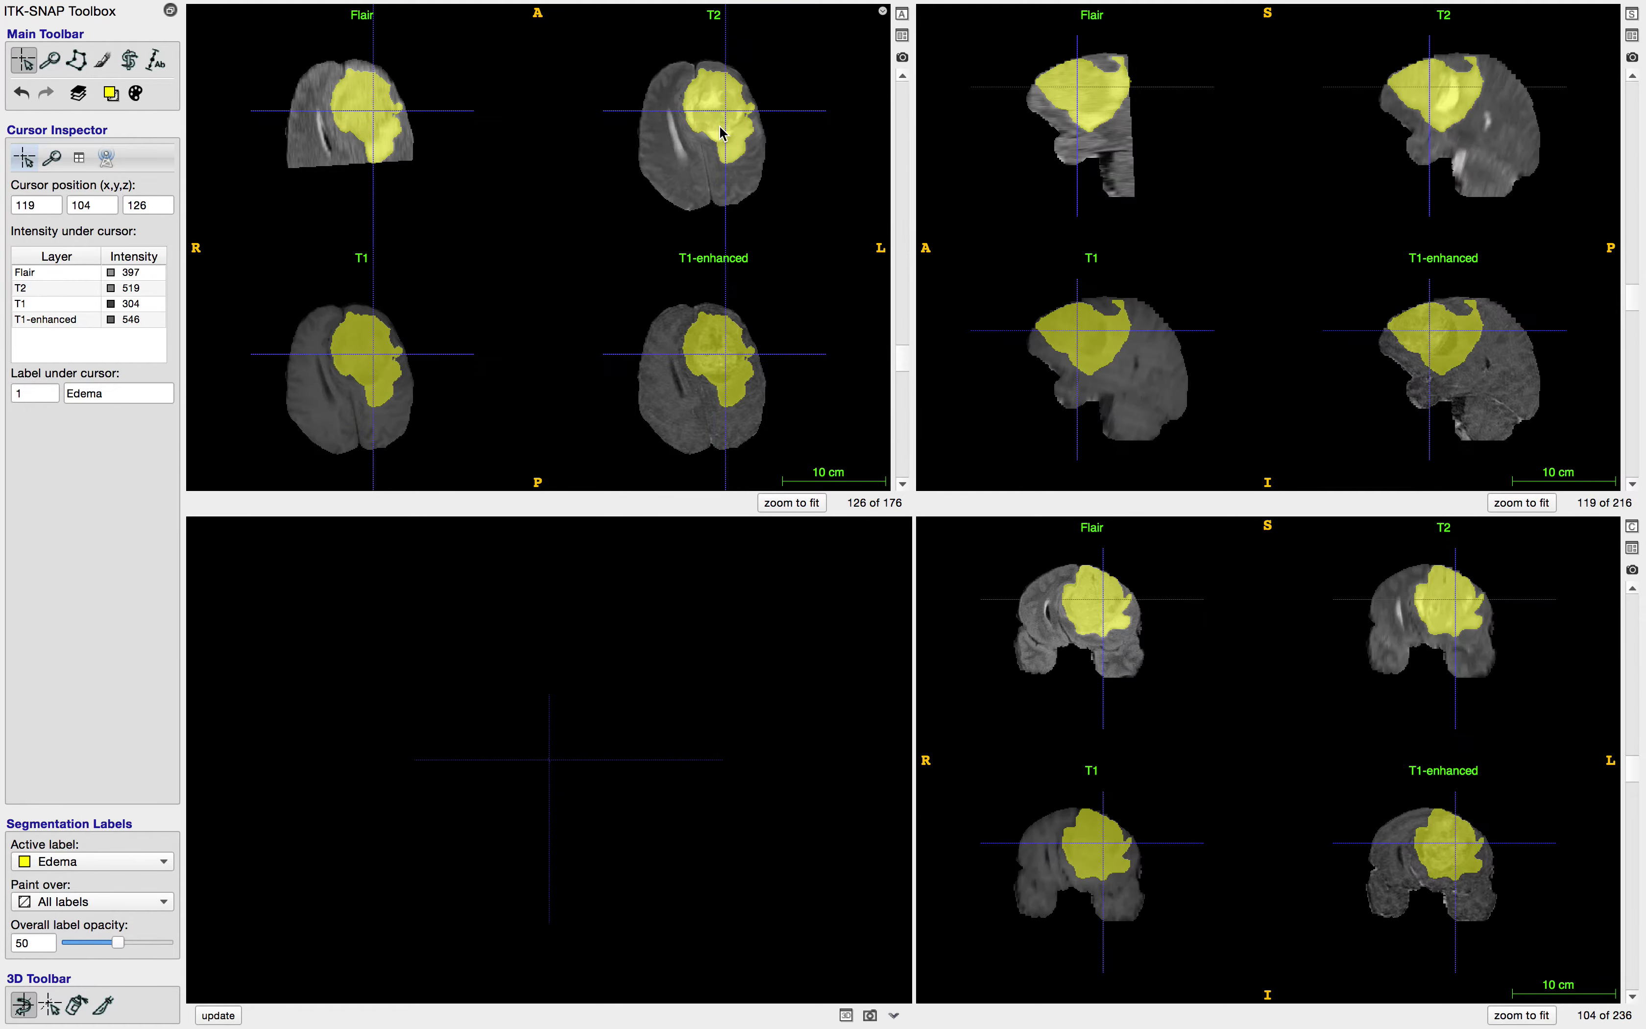
pyautogui.click(130, 63)
# Step: Start Segment 3D with Non-enhancing core, Enhancing core and Necrosis as foreground, then reach initialization
pyautogui.click(91, 599)
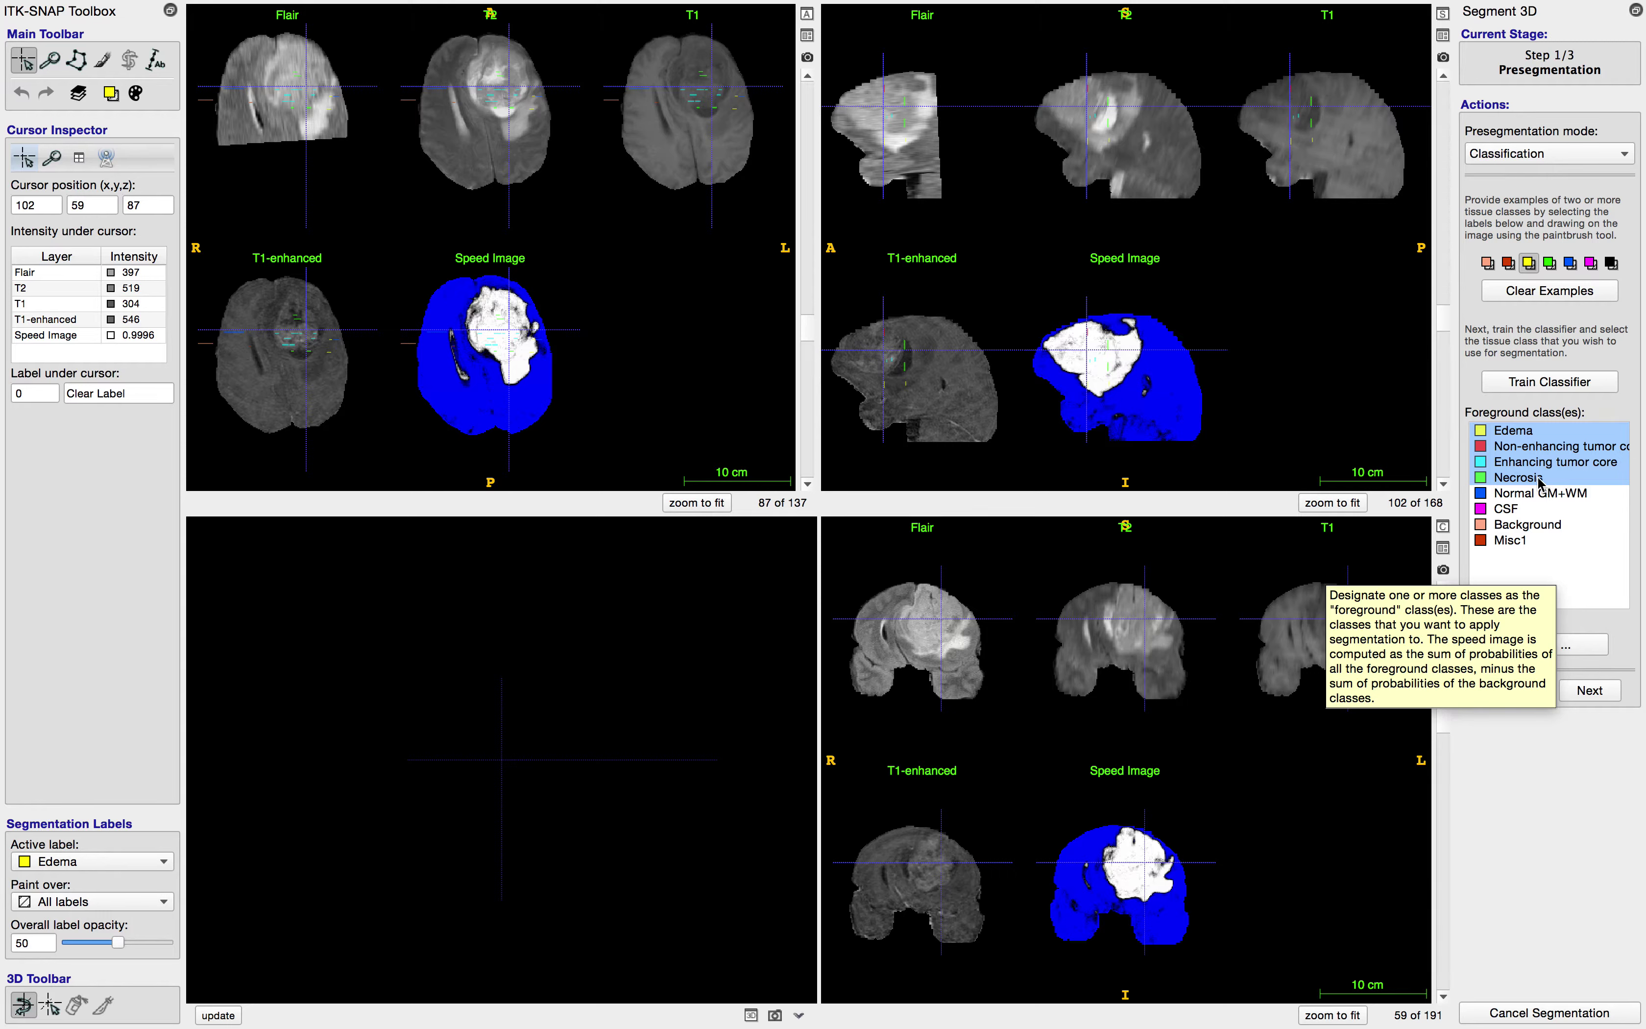
pyautogui.click(1543, 449)
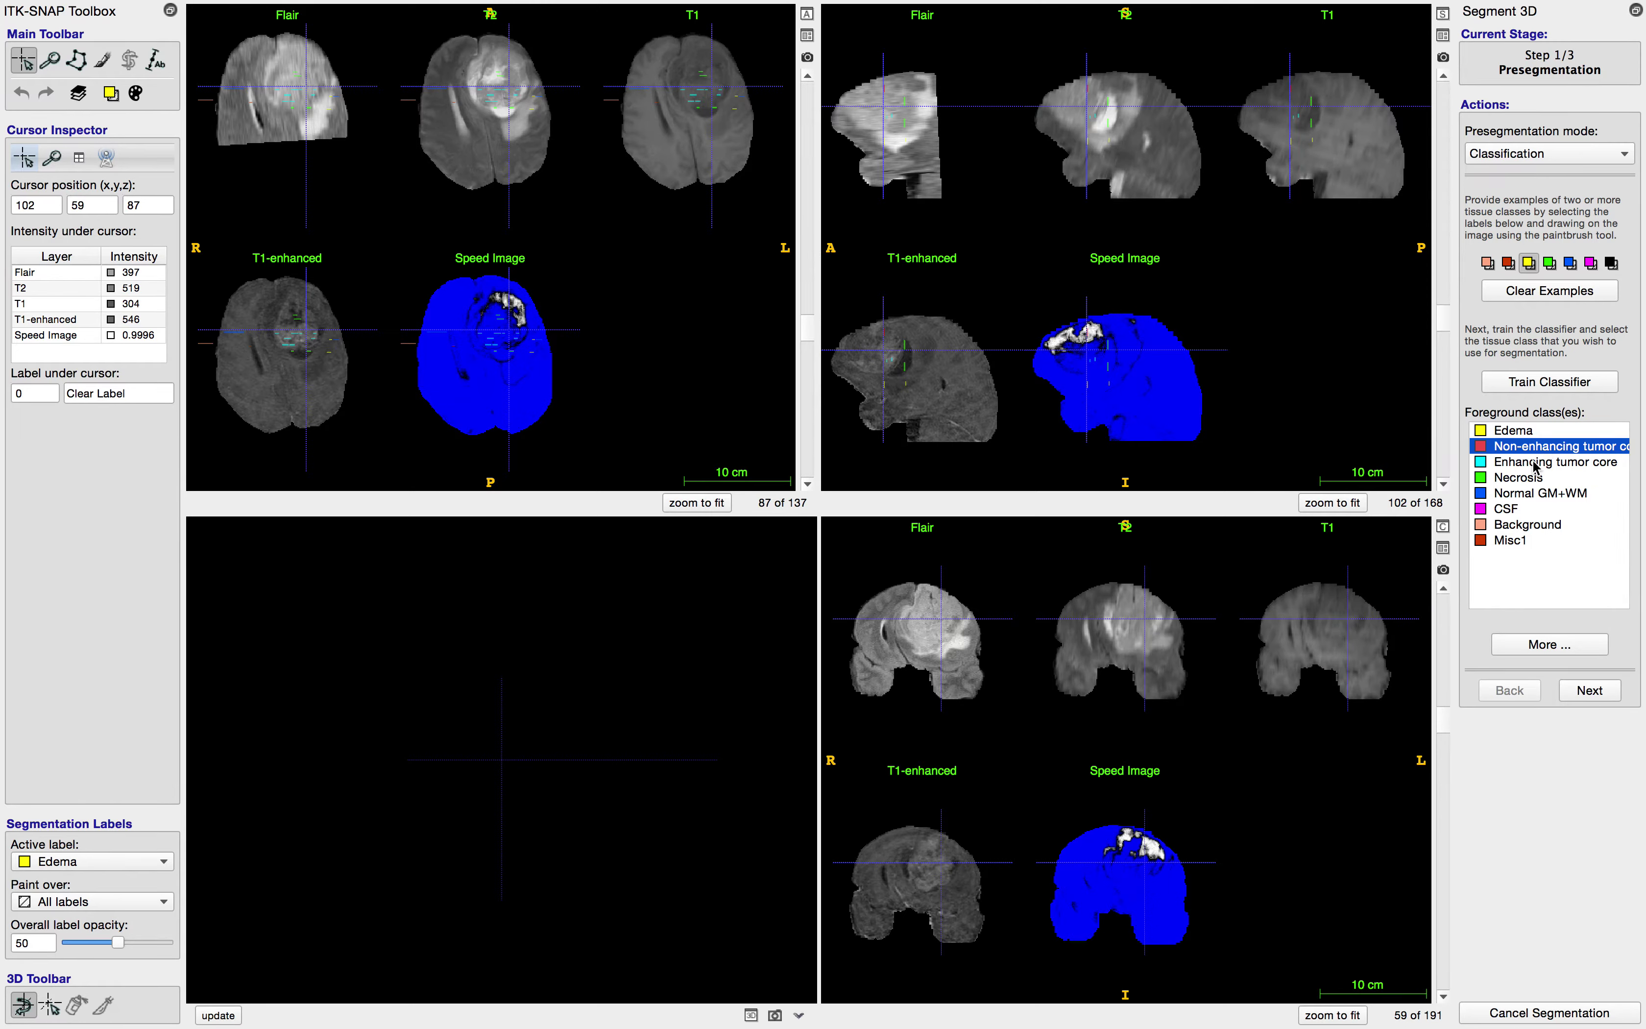
pyautogui.keyDown('shift'); pyautogui.click(1536, 466); pyautogui.keyUp('shift')
pyautogui.keyDown('shift'); pyautogui.click(1531, 481); pyautogui.keyUp('shift')
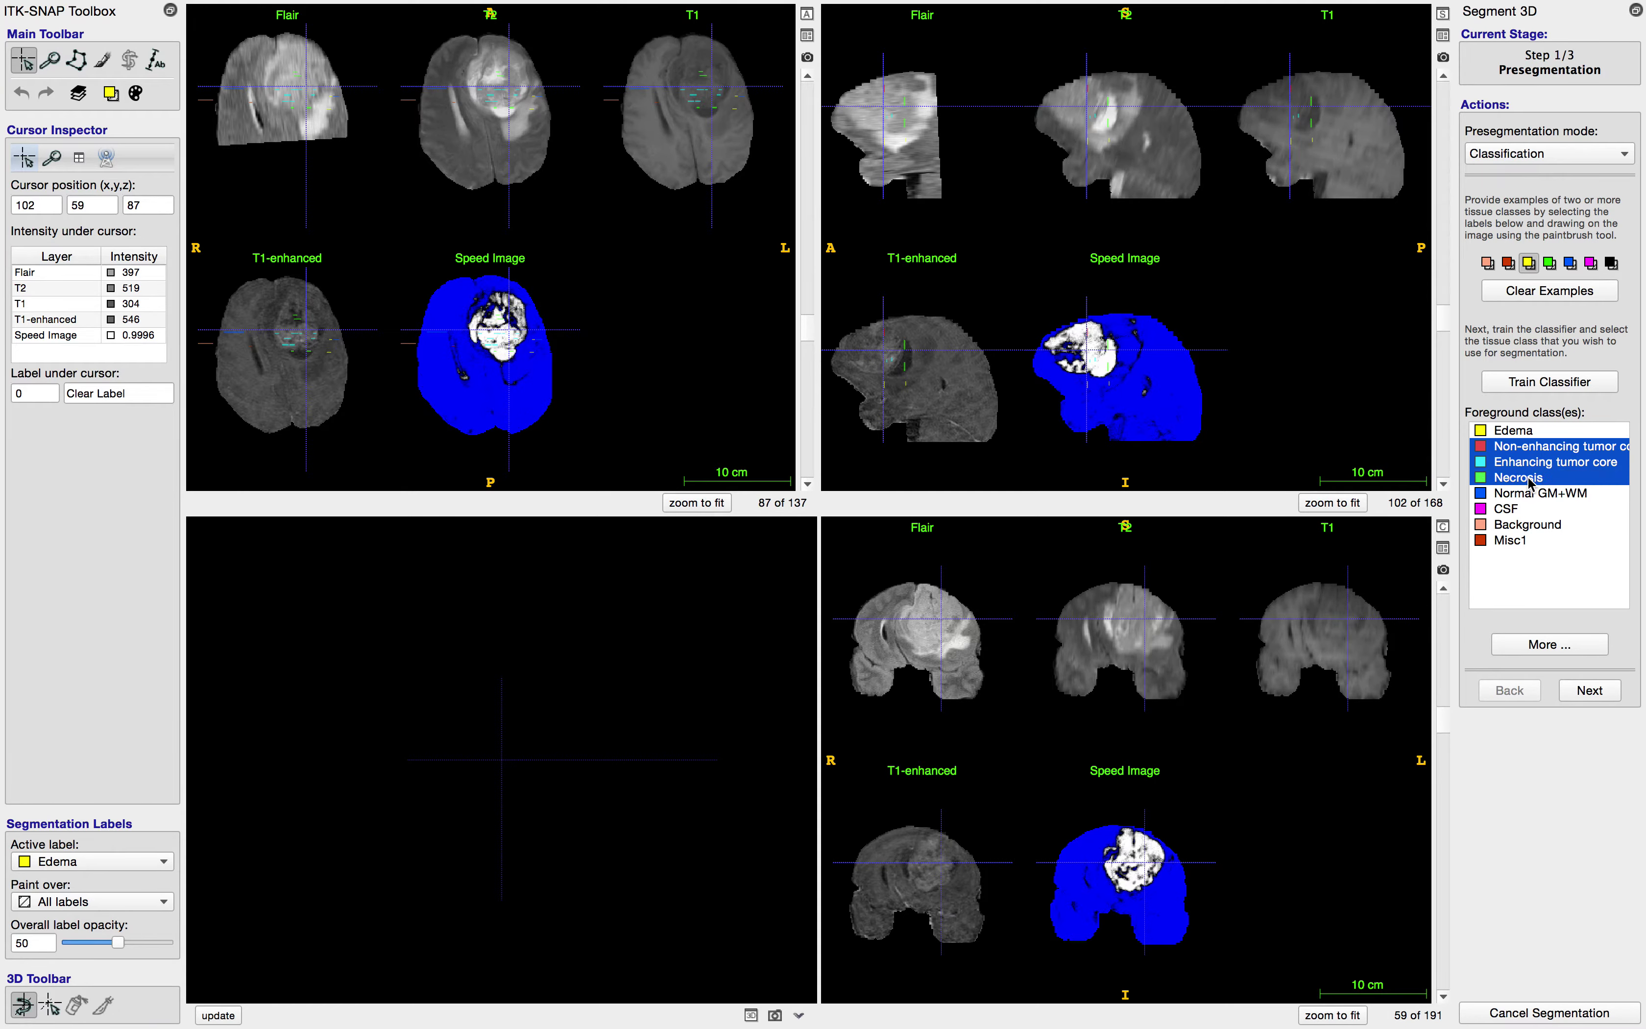
pyautogui.scroll(8, 1132, 332)
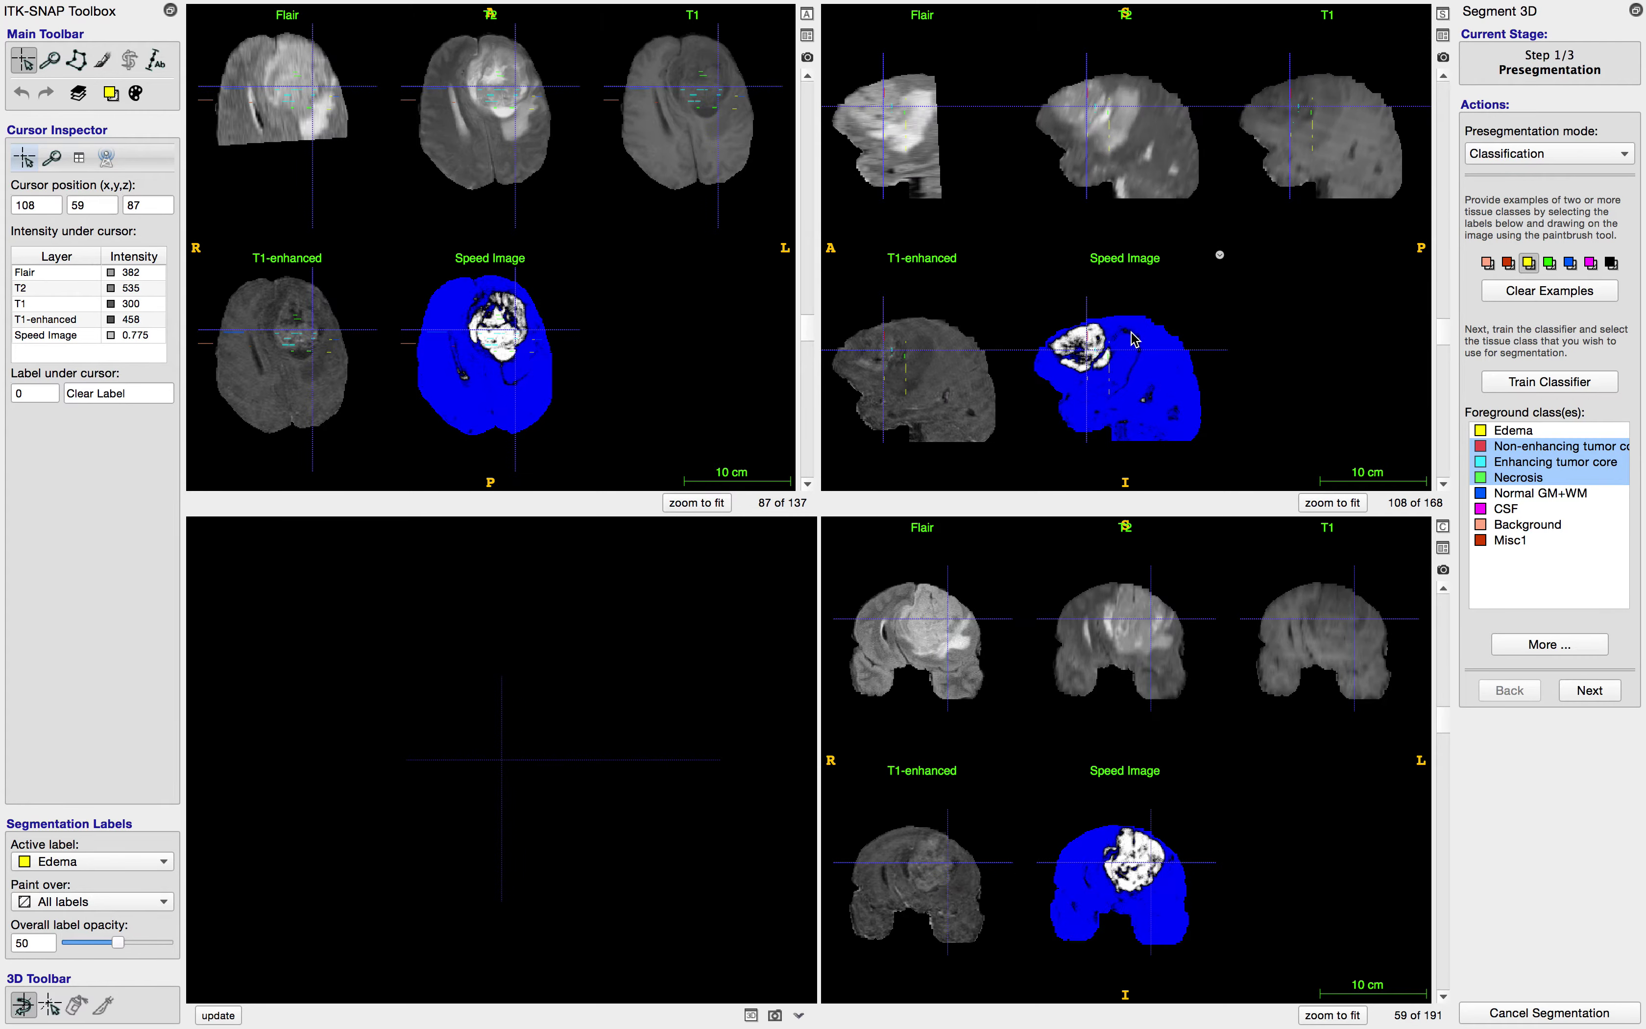
pyautogui.scroll(2, 1132, 332)
pyautogui.scroll(-4, 1132, 332)
pyautogui.scroll(-6, 1132, 332)
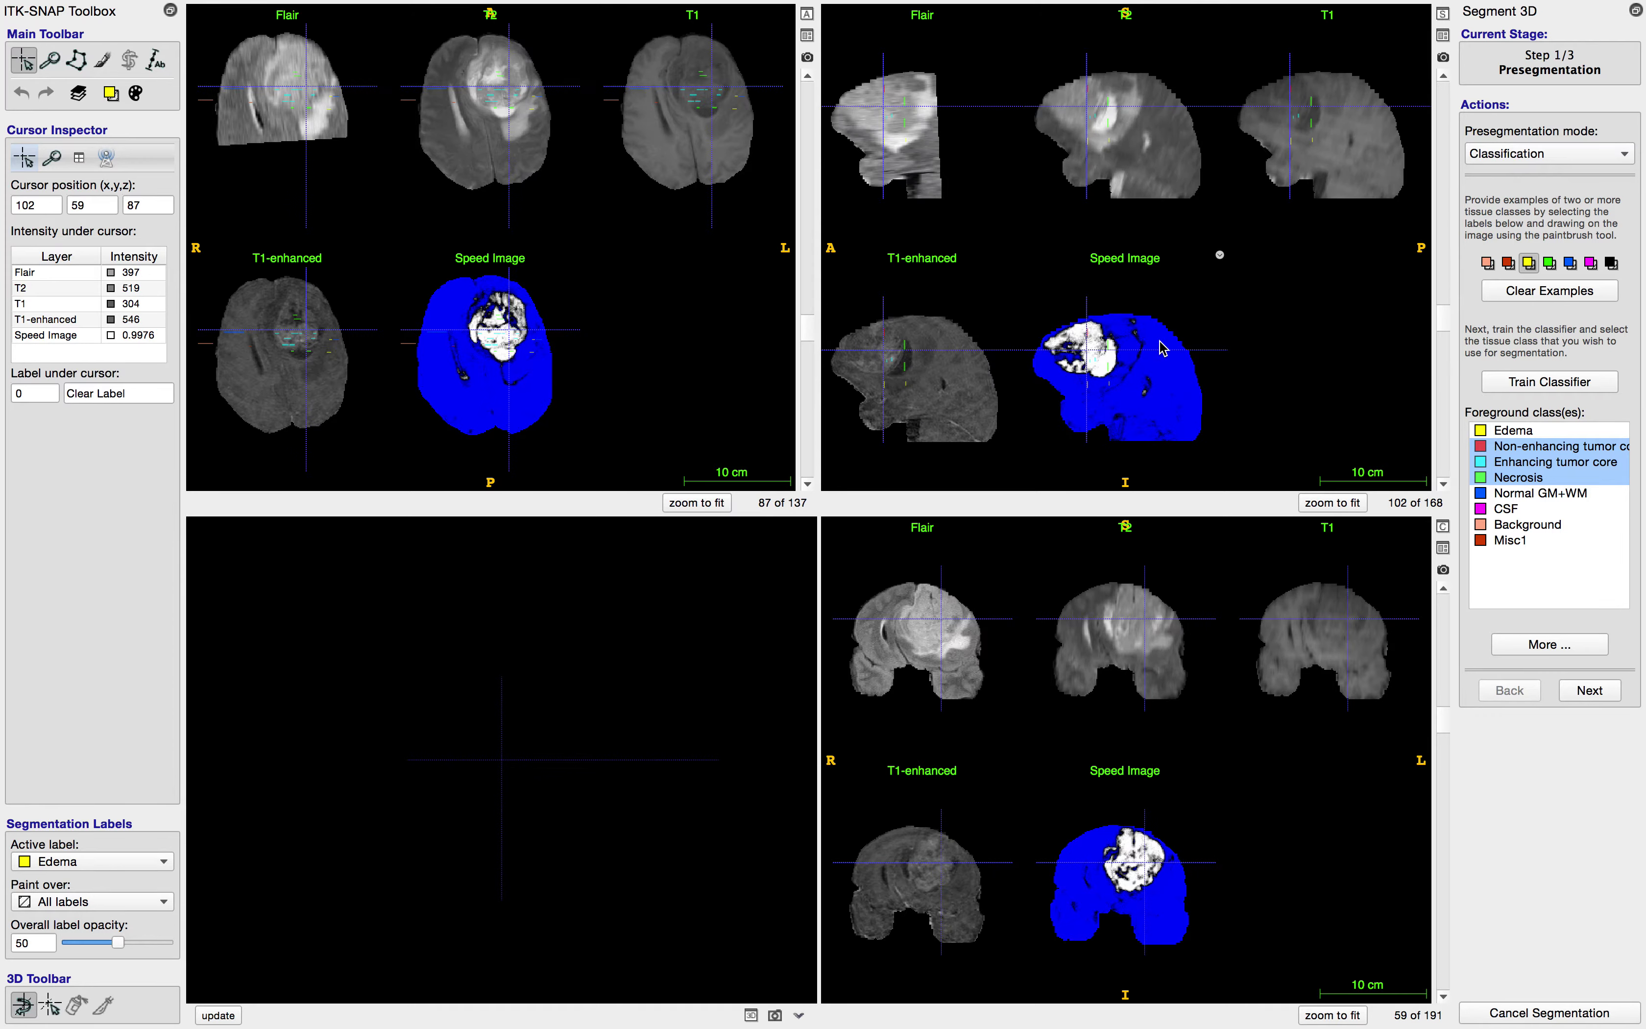
pyautogui.click(1589, 691)
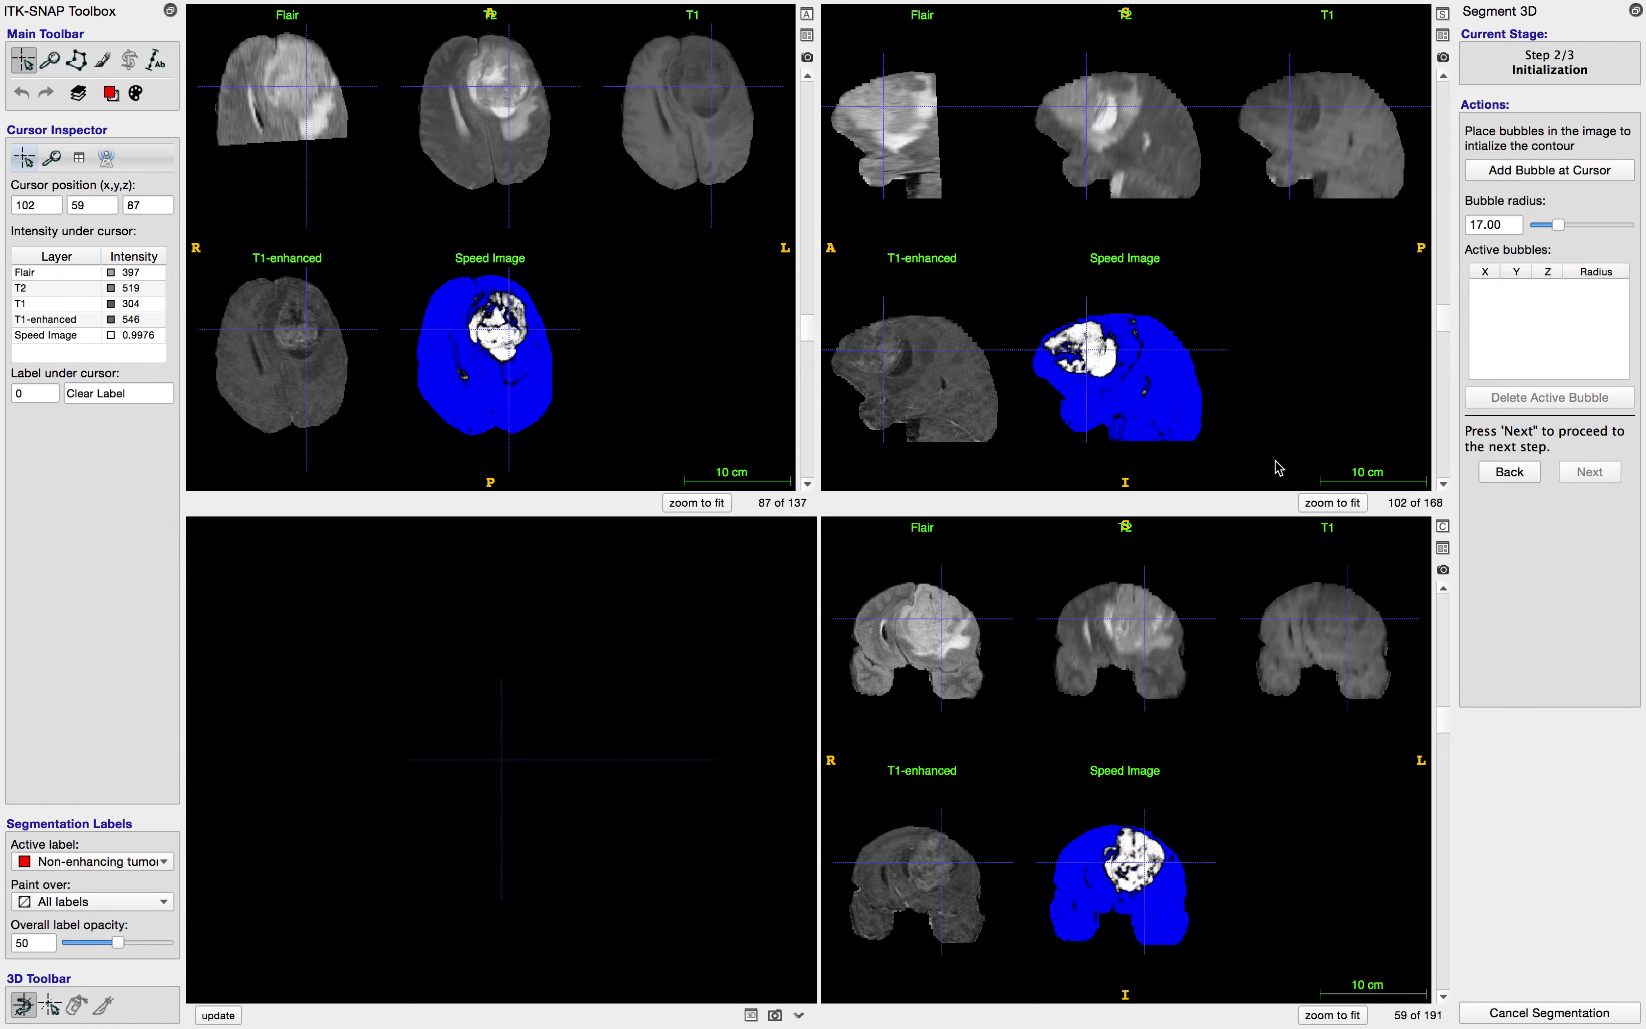
# Step: Add a seed bubble at 102, 59, 87 with radius 21 and move to contour evolution
pyautogui.click(1507, 172)
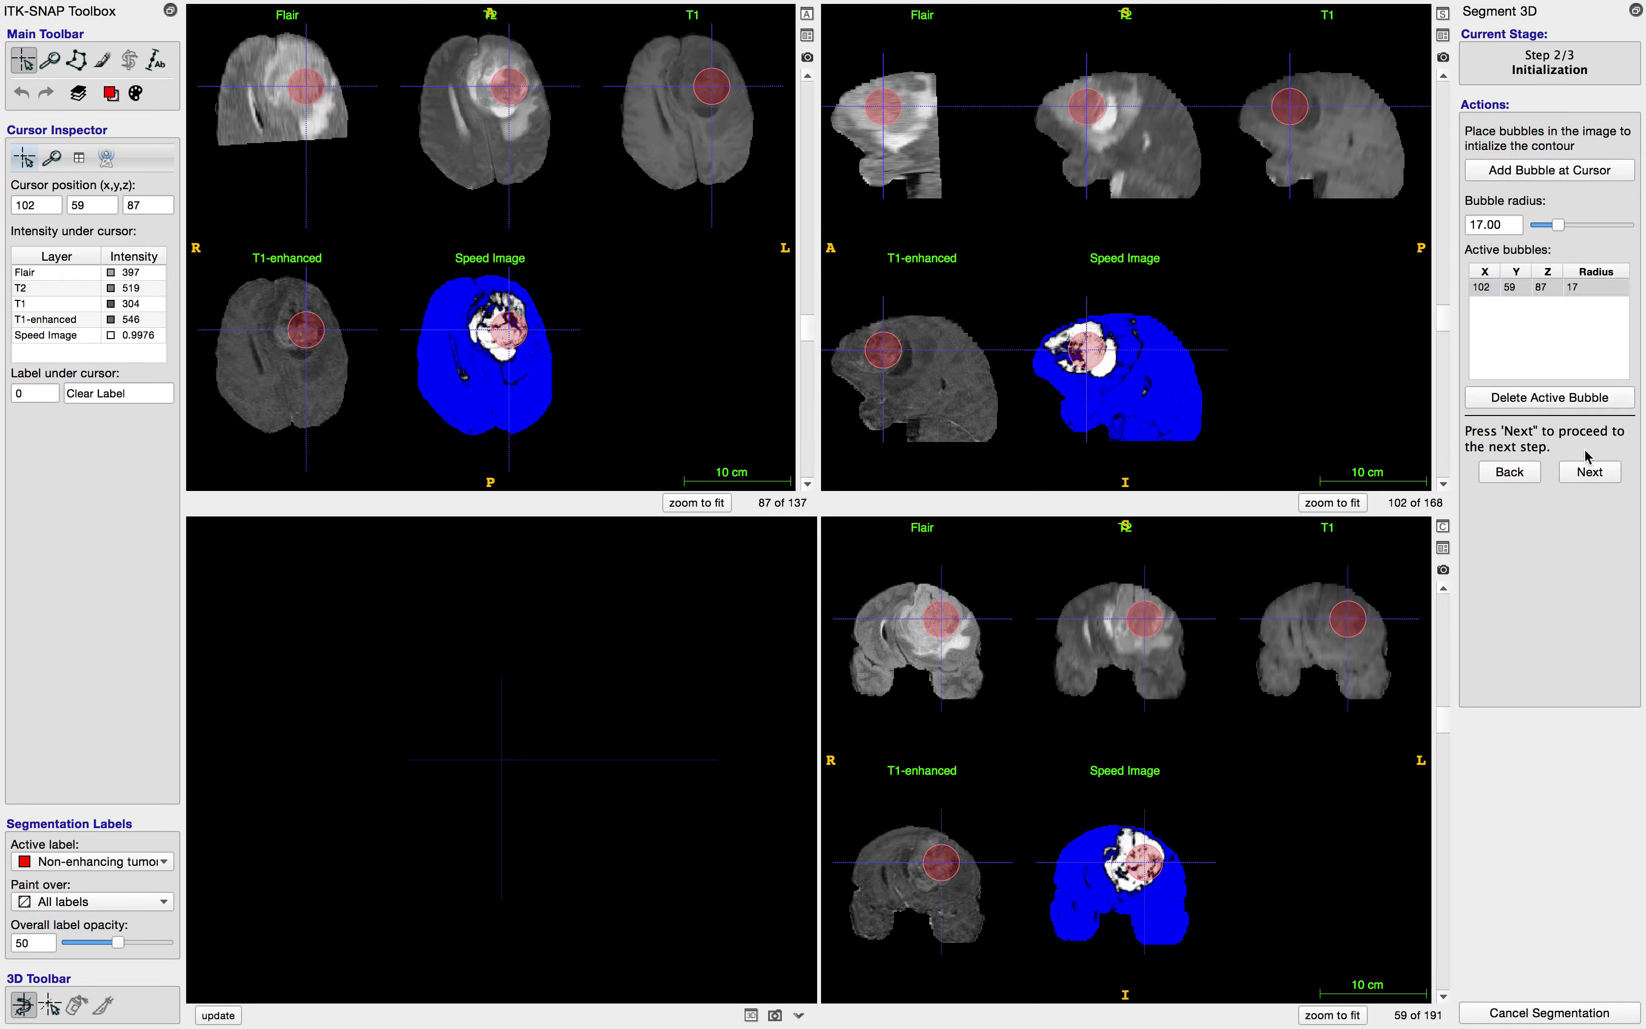
pyautogui.moveTo(1562, 225); pyautogui.dragTo(1568, 225)
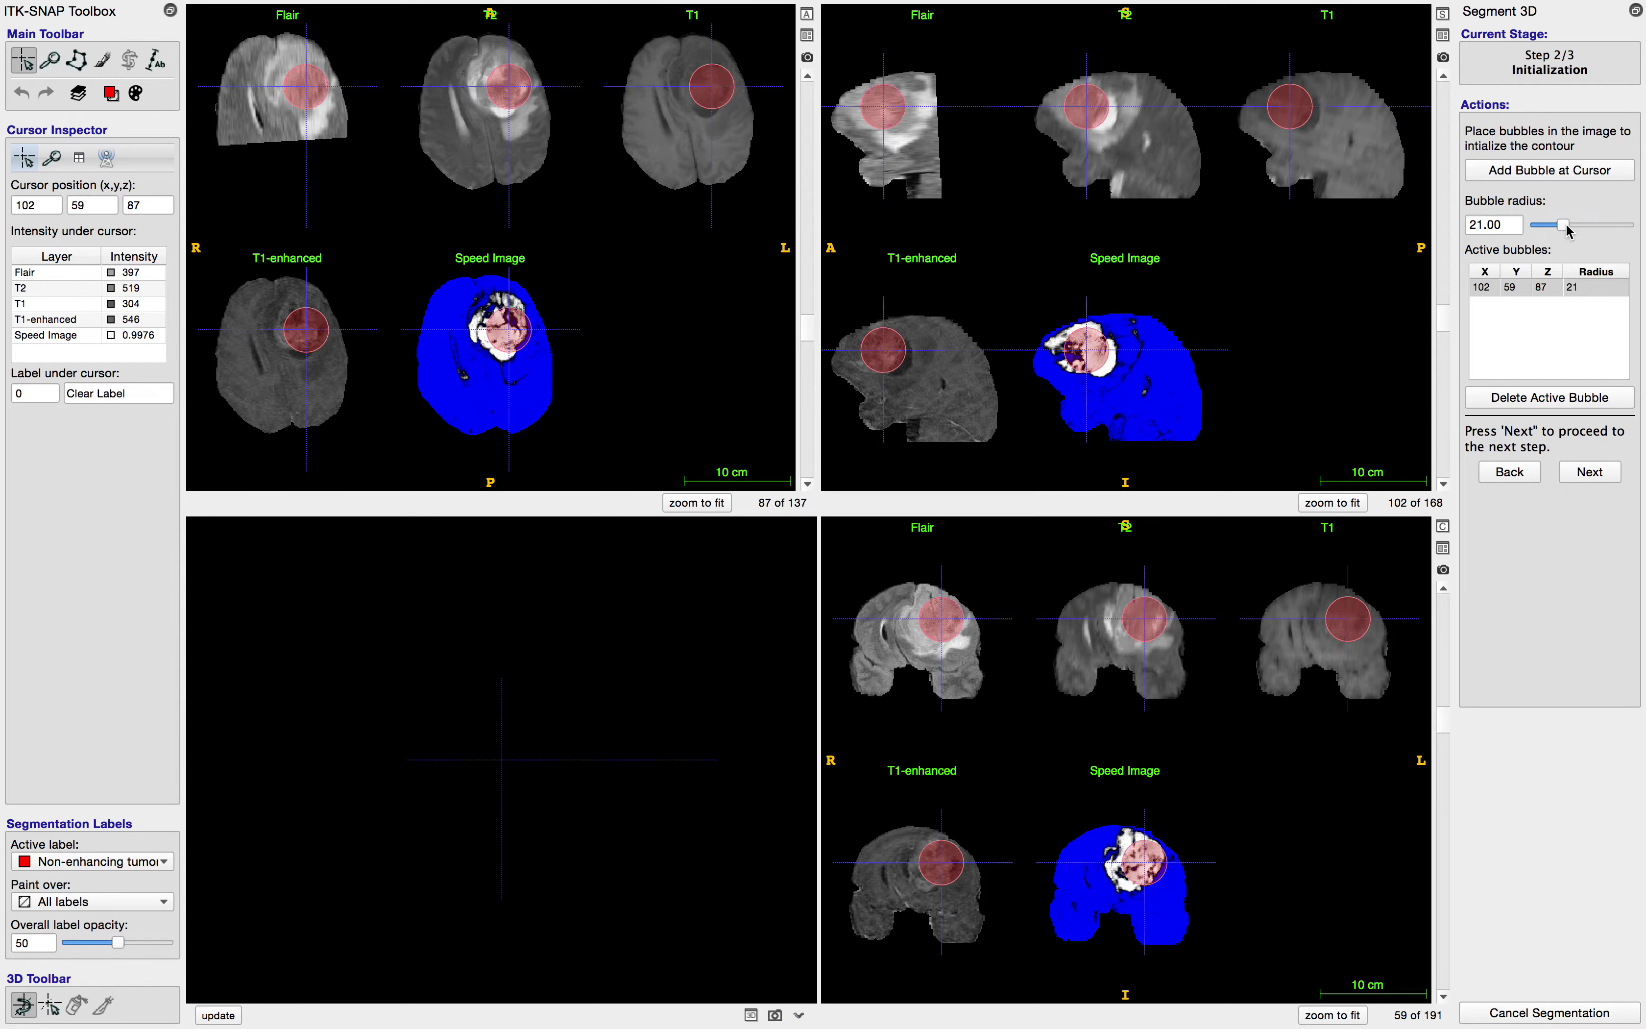
pyautogui.click(1590, 473)
# Step: Evolve the core contour, inspect it in 3D, and accept it as the red Non-enhancing tumor label
pyautogui.click(1550, 265)
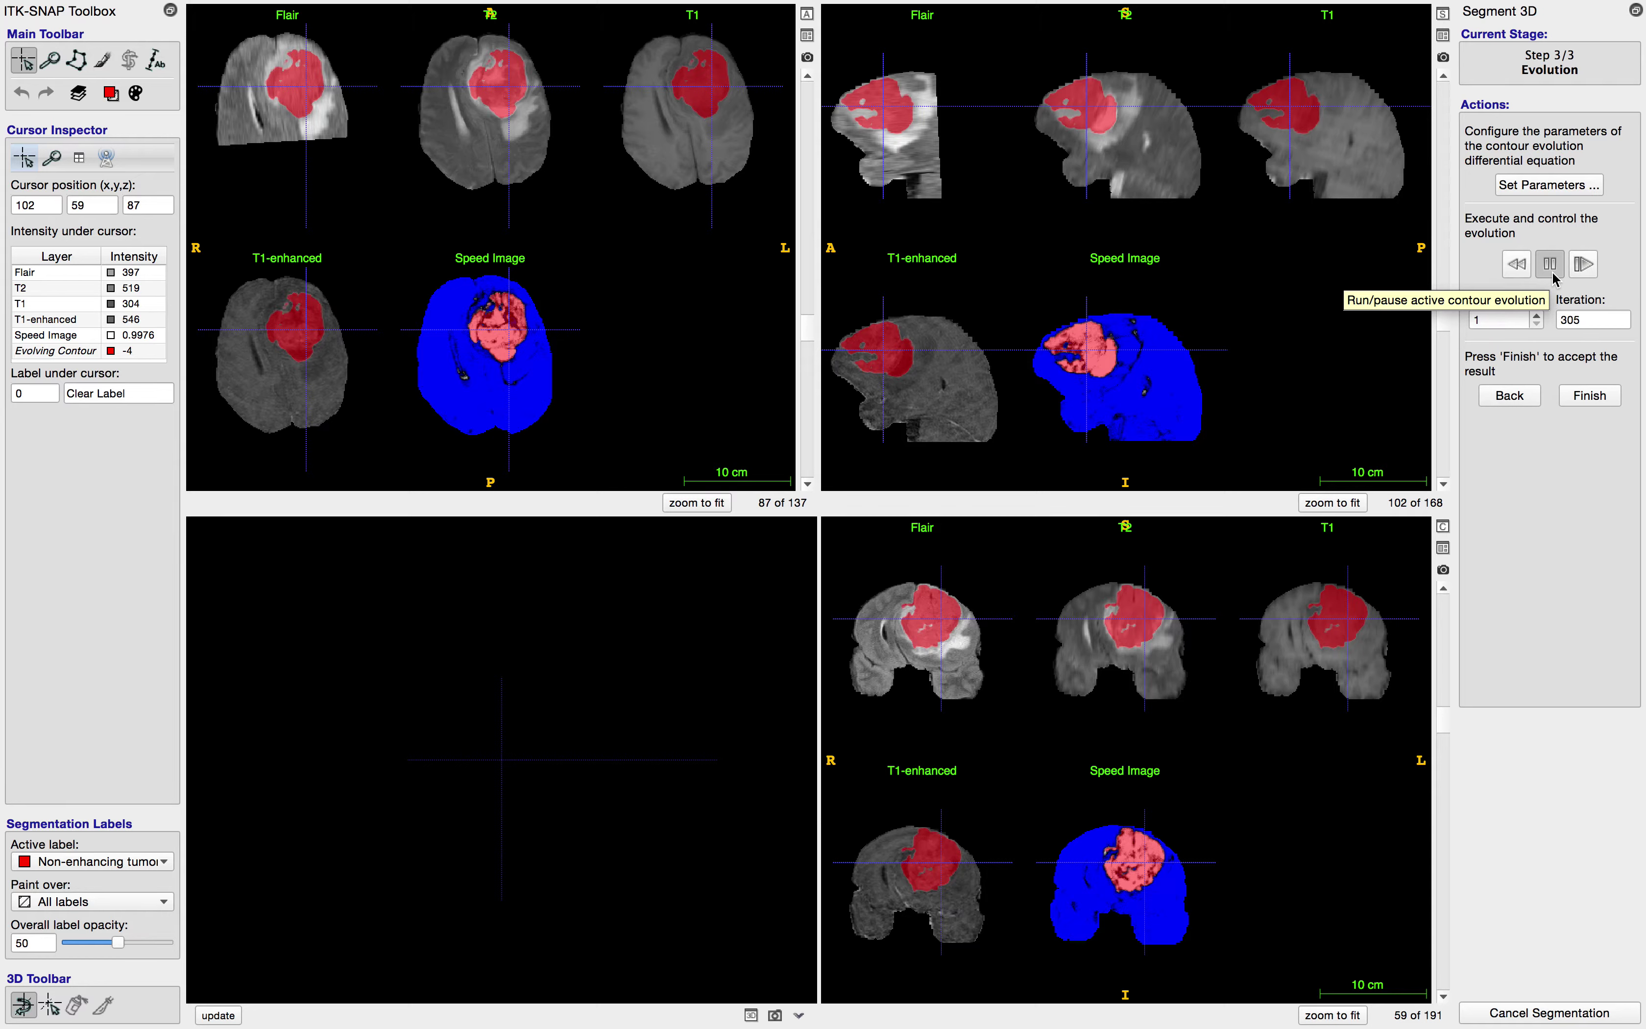
pyautogui.click(218, 1015)
pyautogui.moveTo(520, 711); pyautogui.dragTo(415, 889)
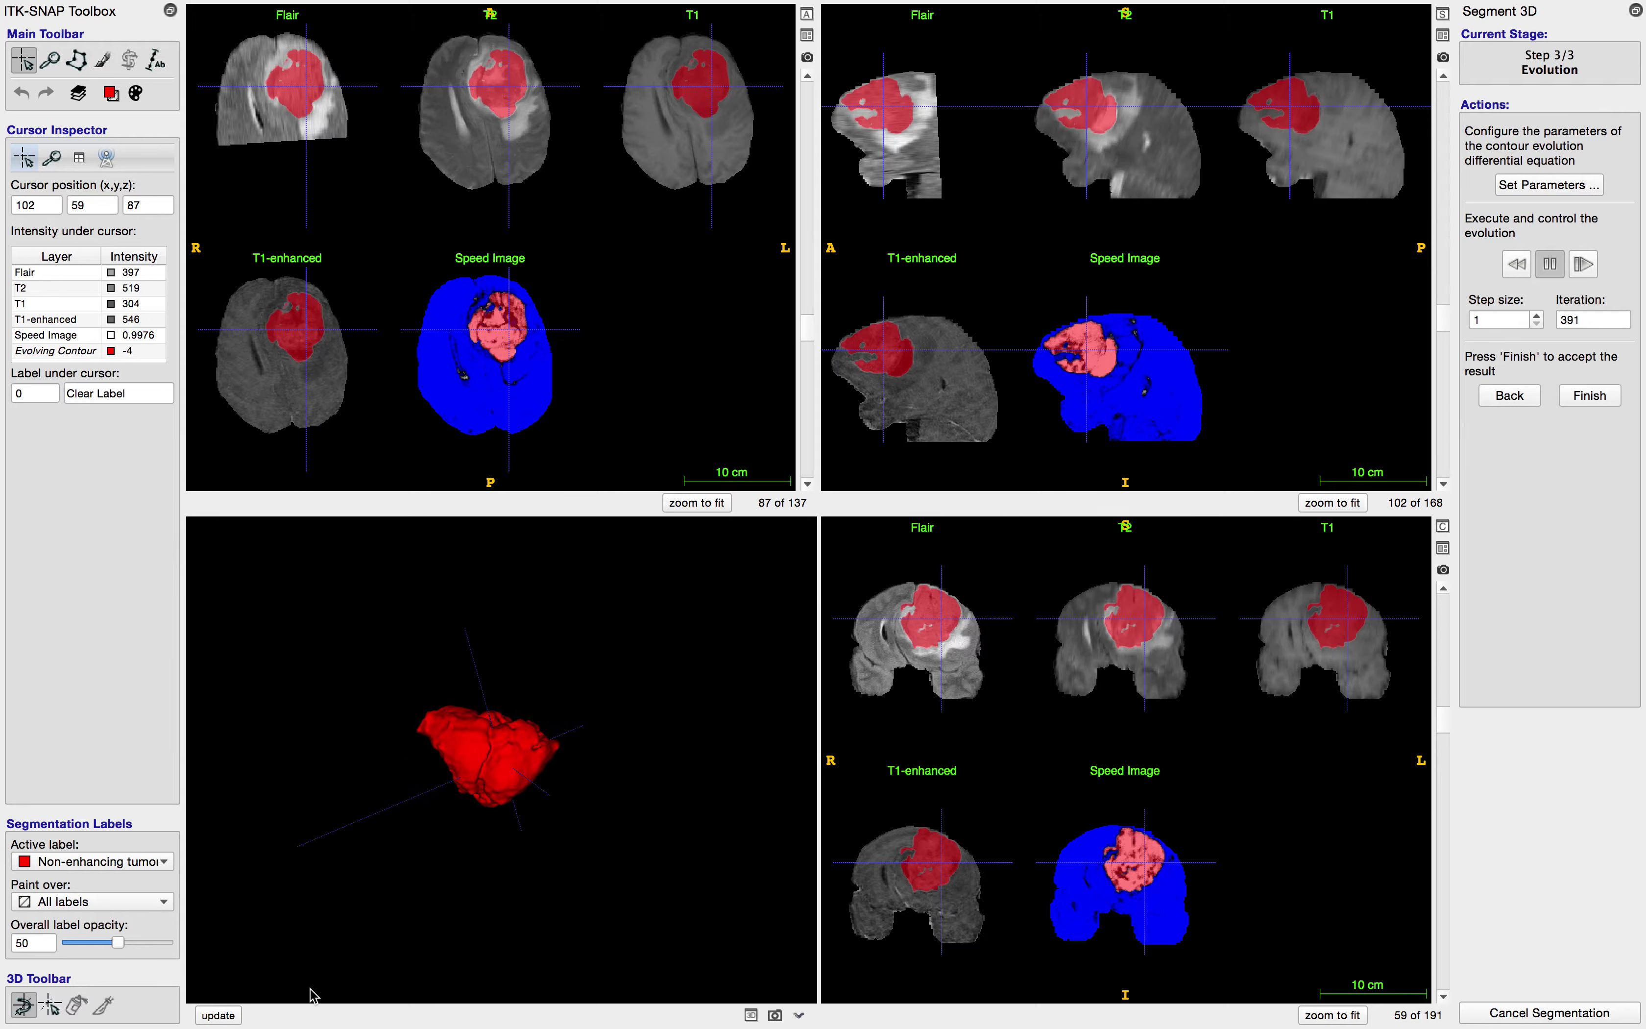
pyautogui.click(1585, 392)
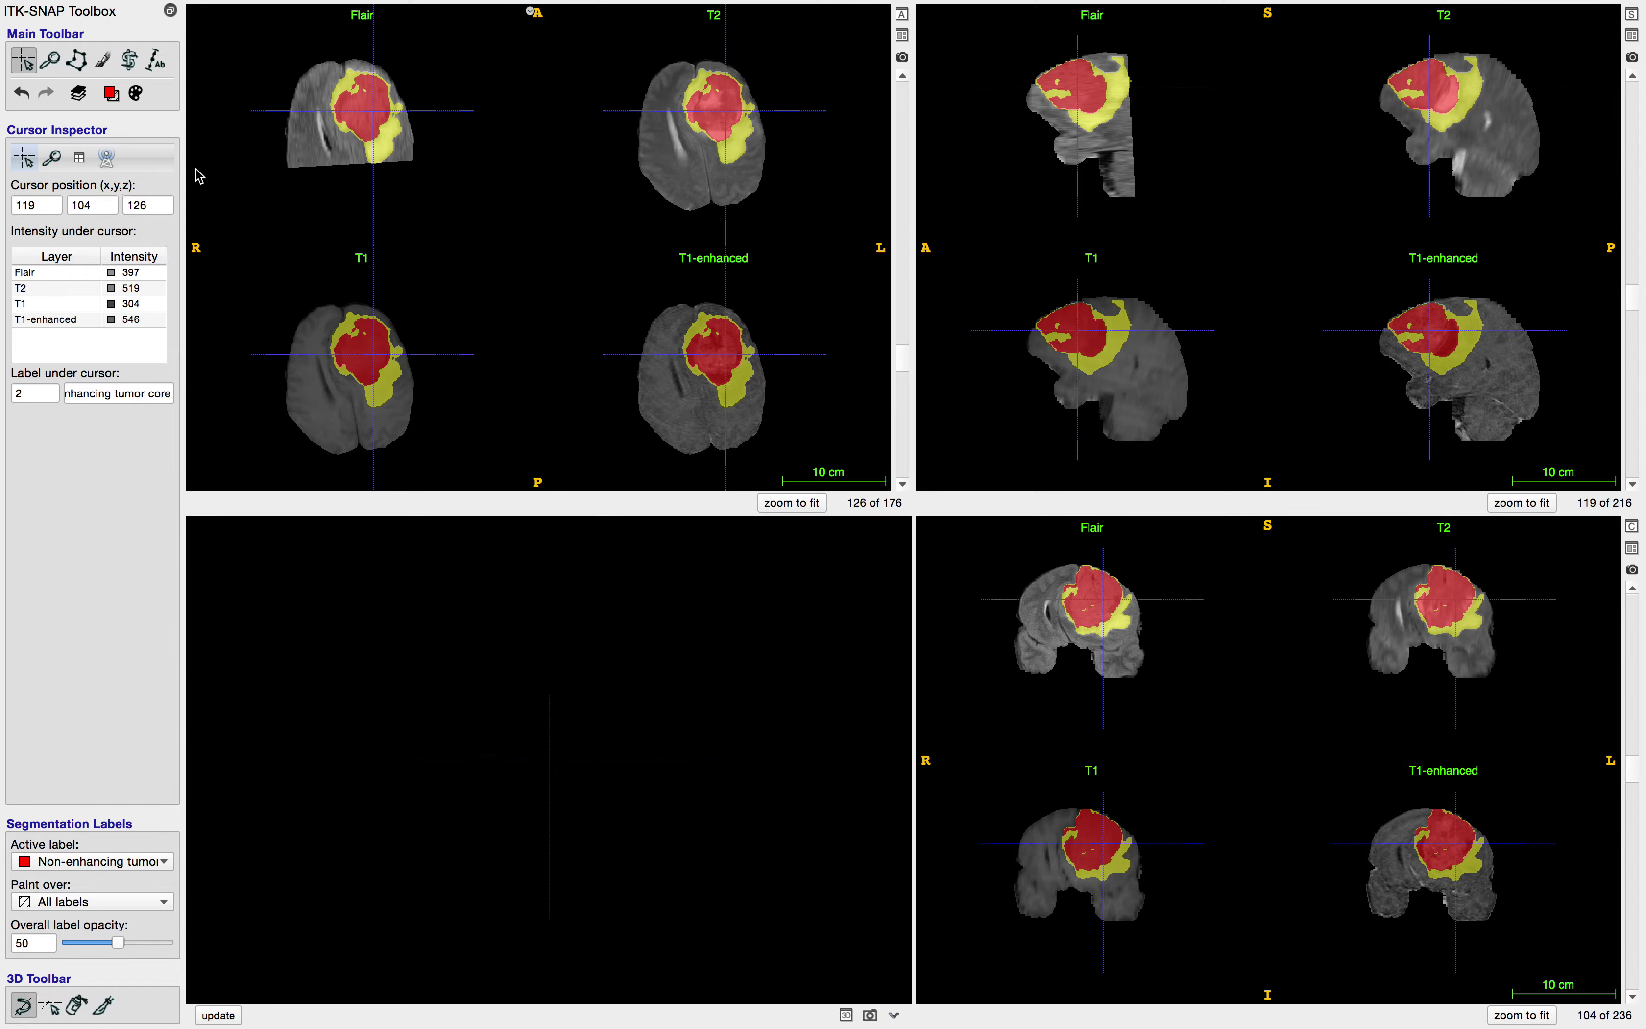
pyautogui.click(128, 61)
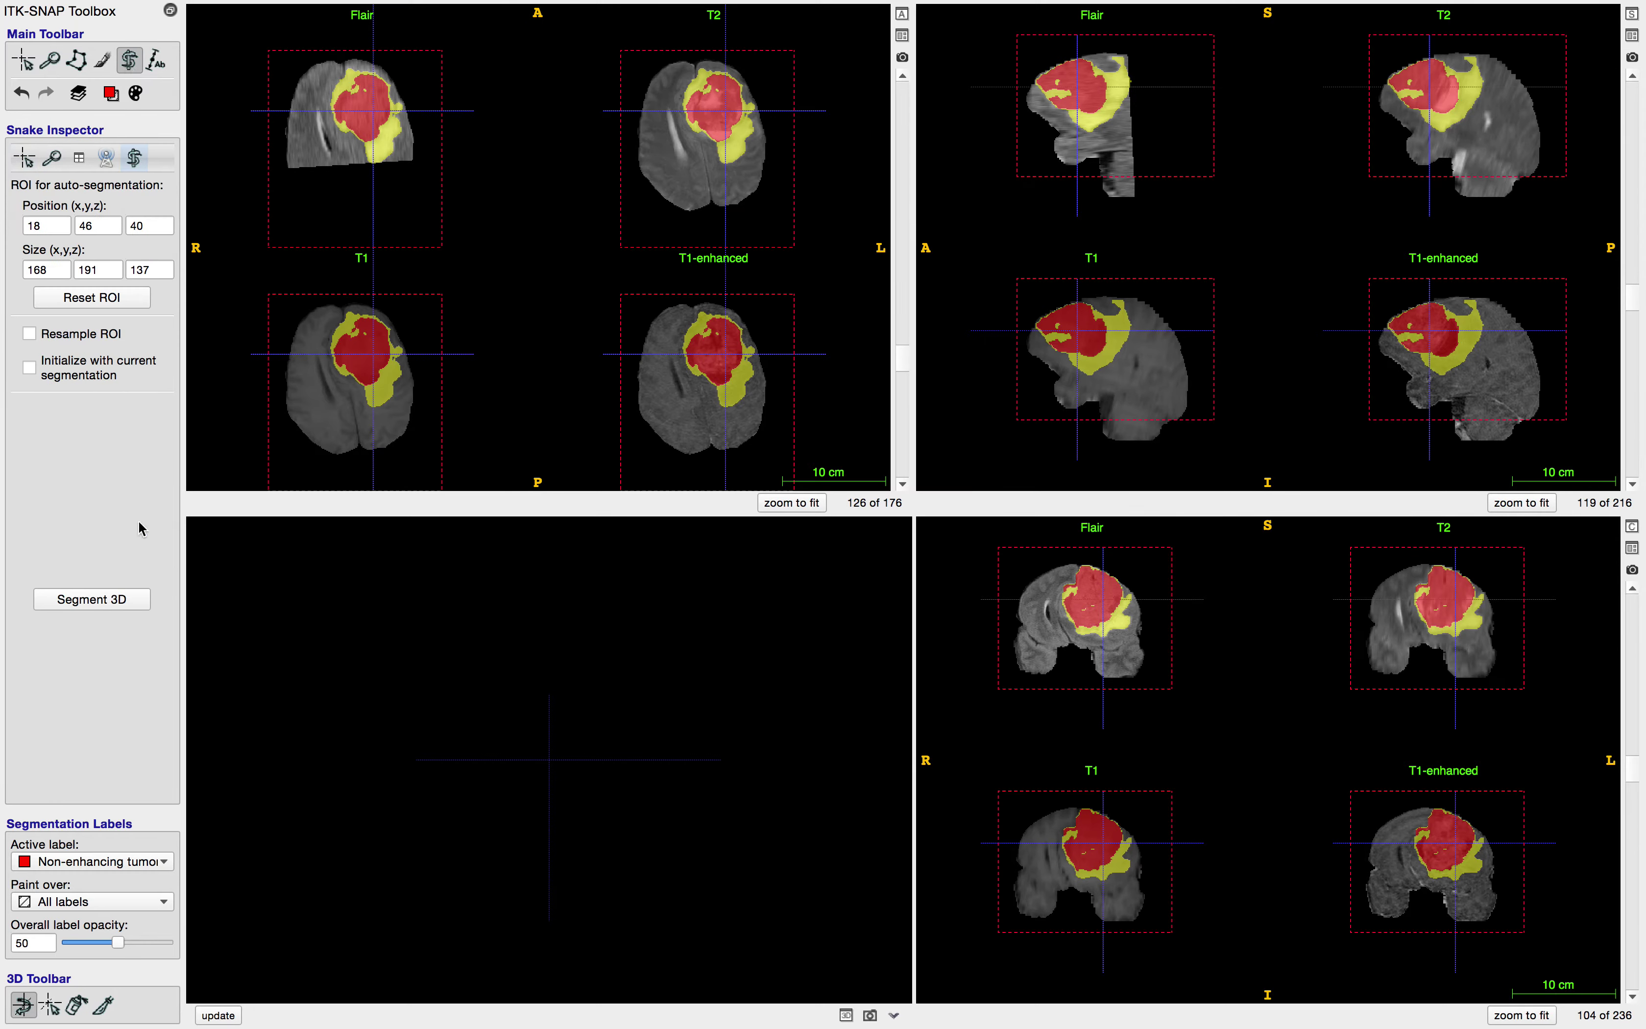
# Step: Launch Segment 3D with Enhancing tumor core and Necrosis as foreground classes, advancing to Step 2/3
pyautogui.click(123, 599)
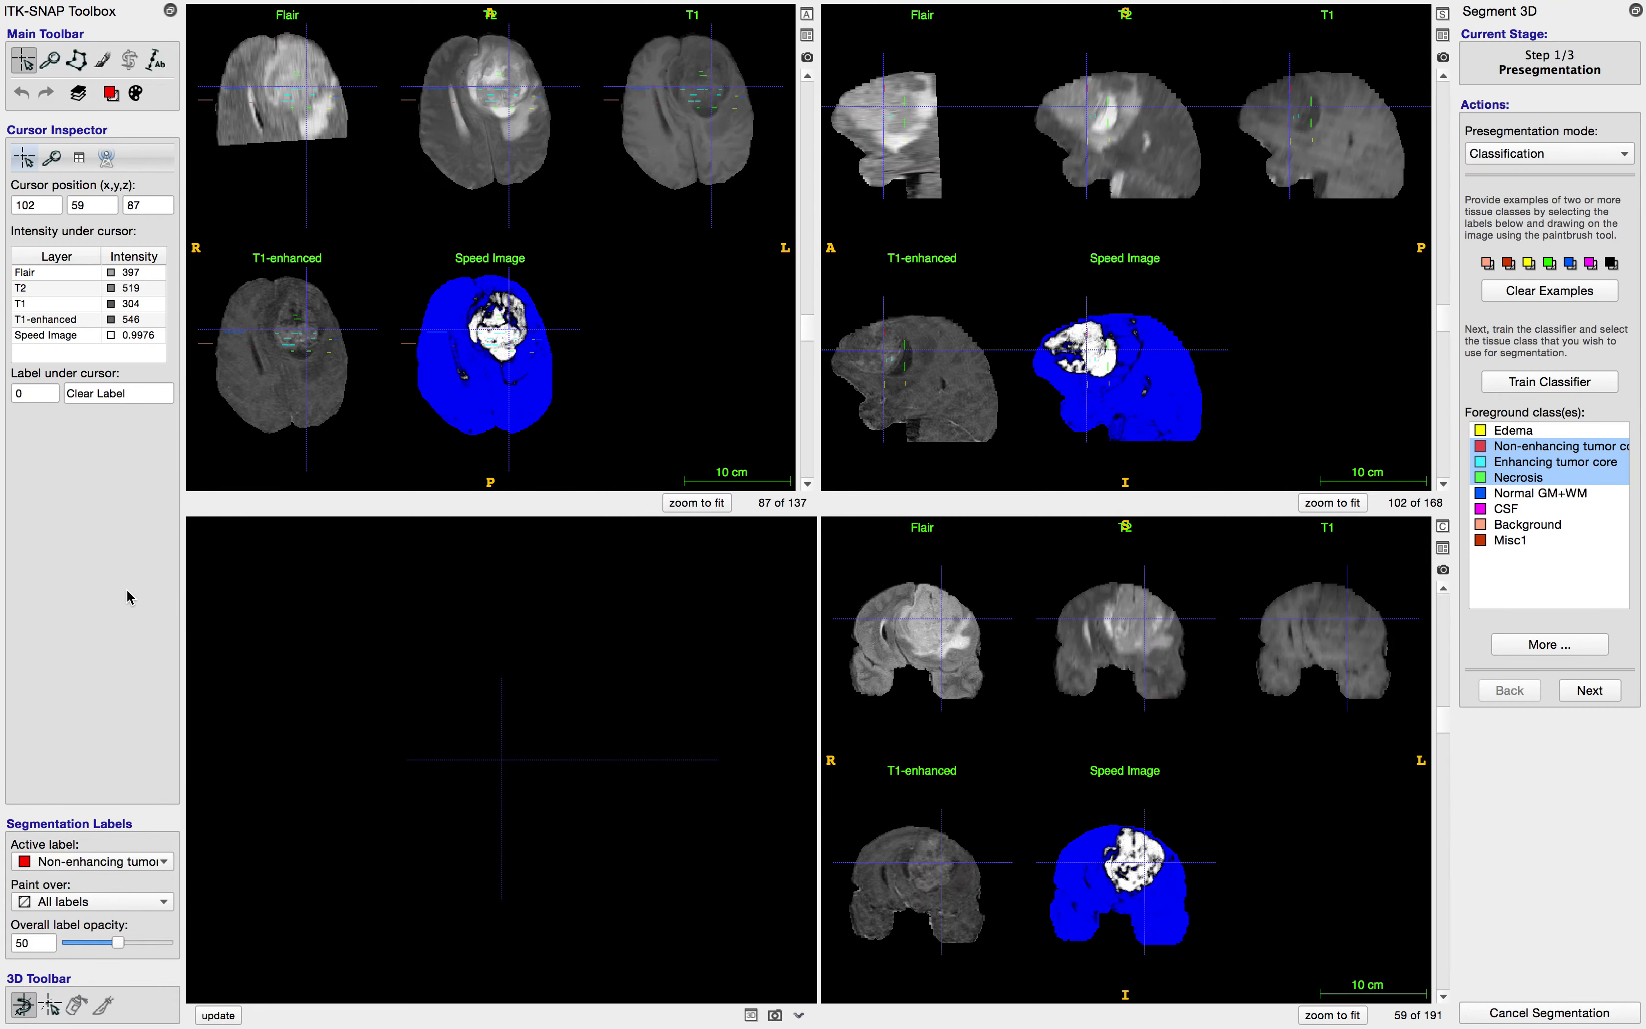
pyautogui.click(1551, 465)
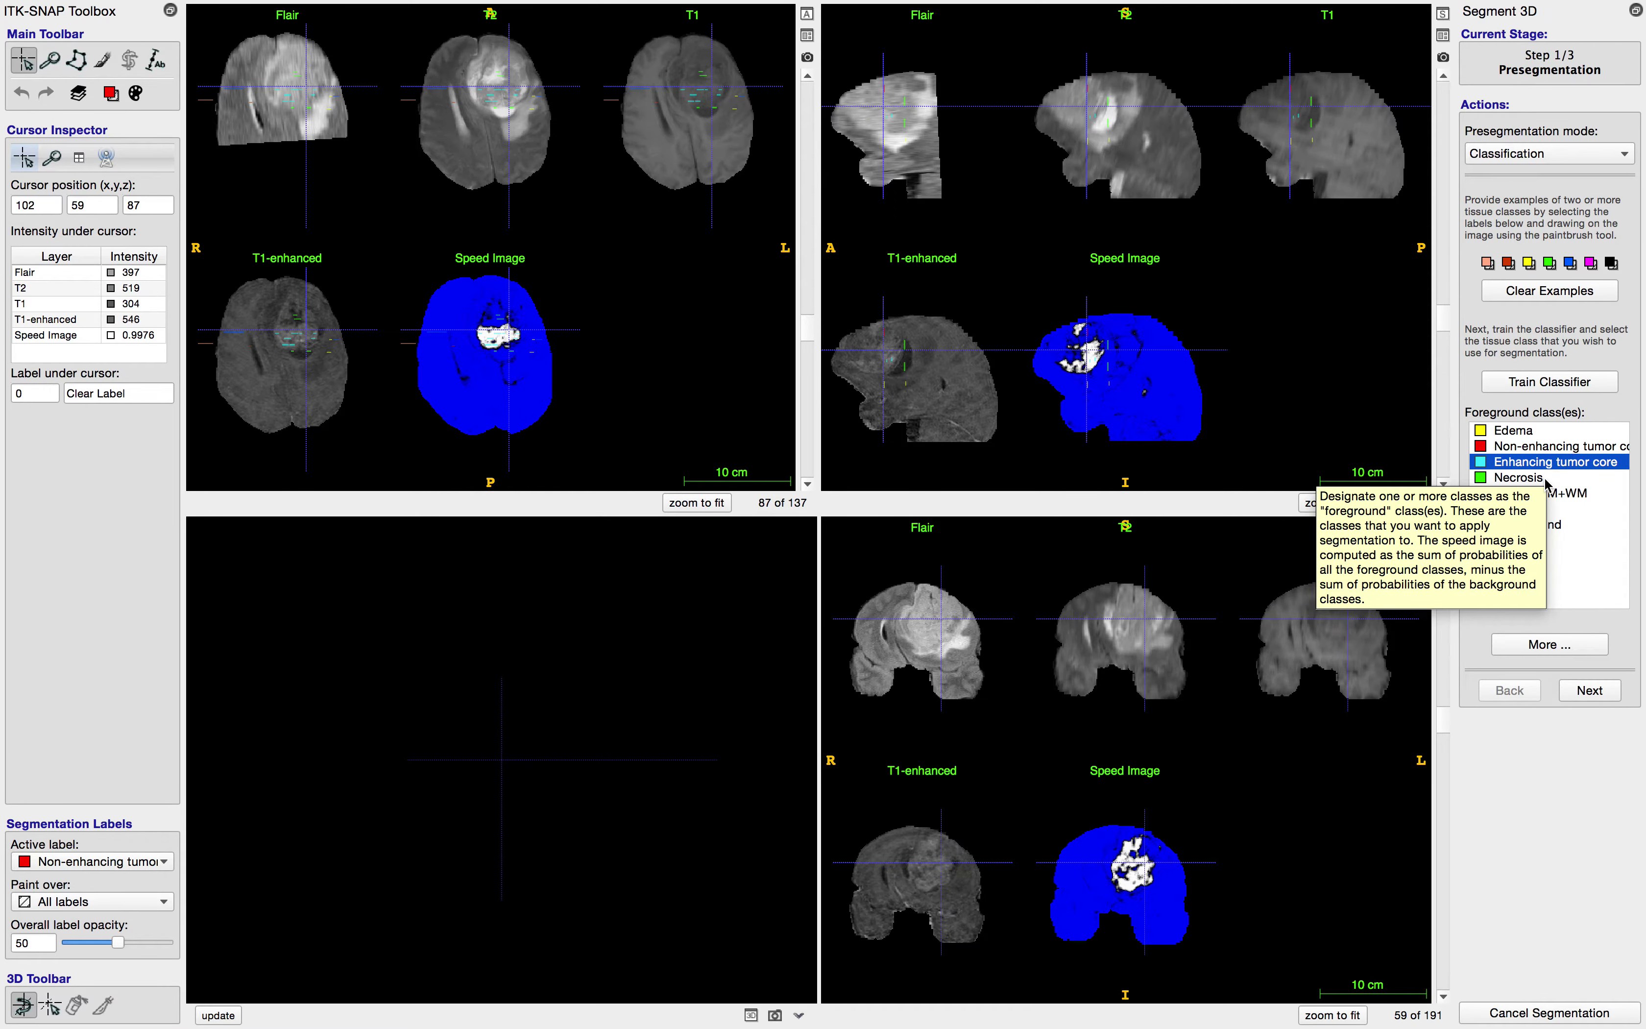
pyautogui.keyDown('shift'); pyautogui.click(1519, 477); pyautogui.keyUp('shift')
pyautogui.scroll(2, 1160, 383)
pyautogui.scroll(-9, 1160, 382)
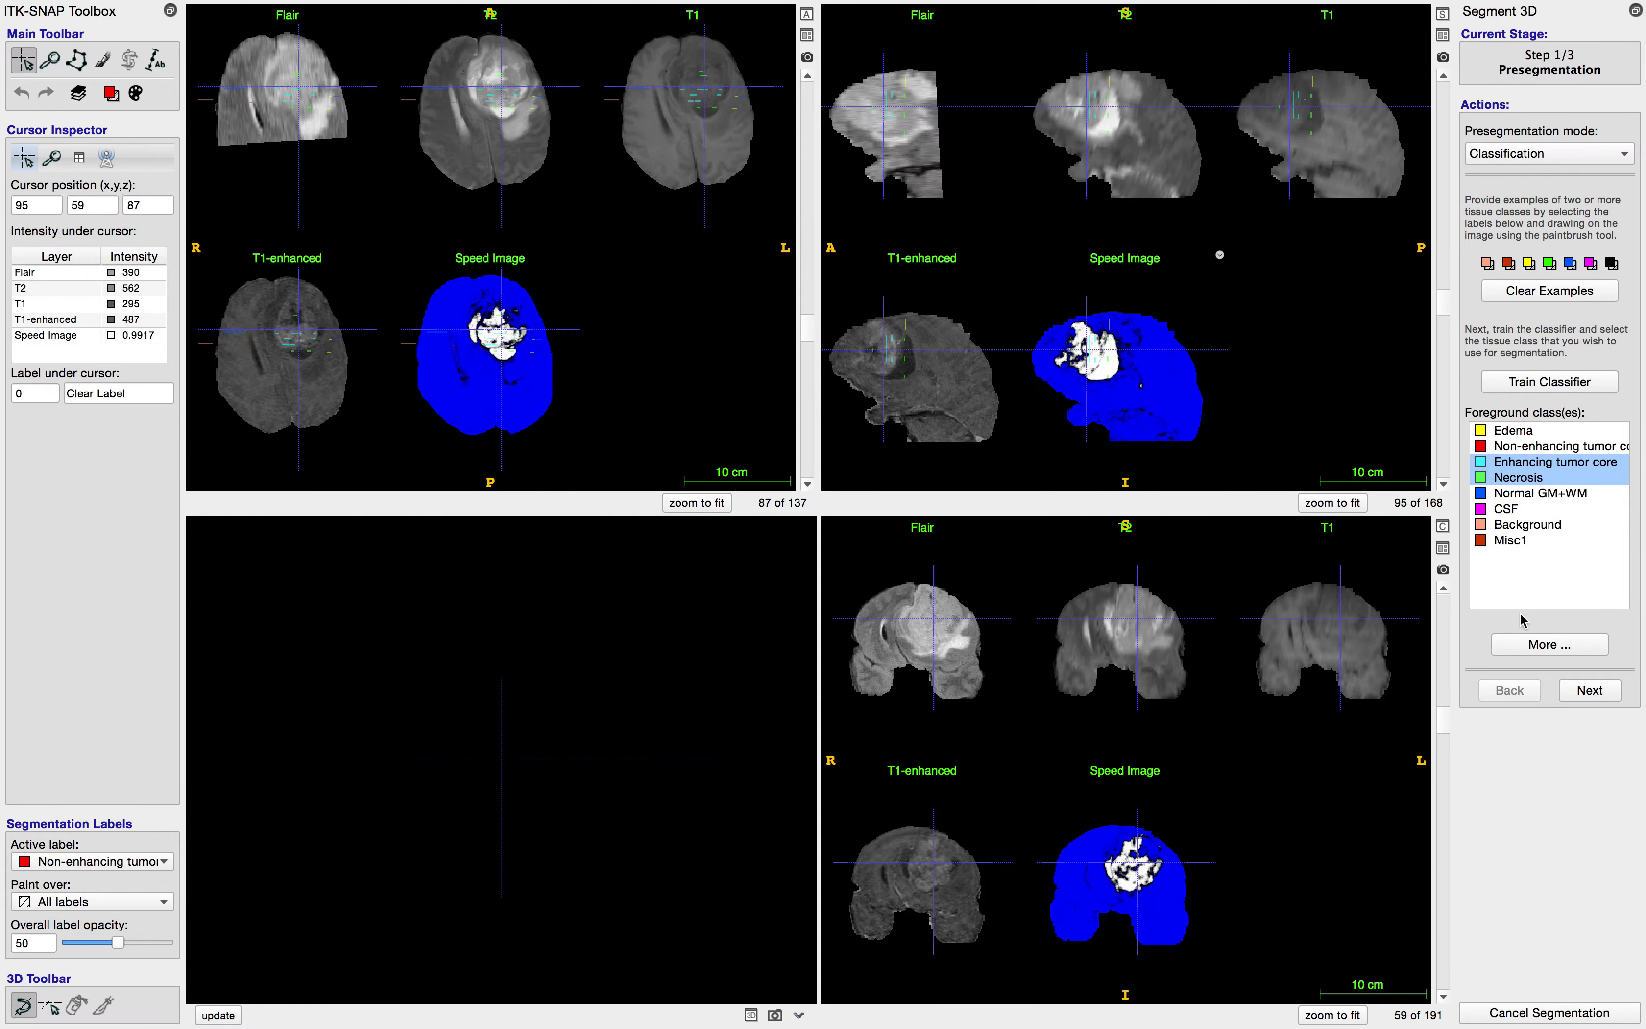
pyautogui.click(1592, 690)
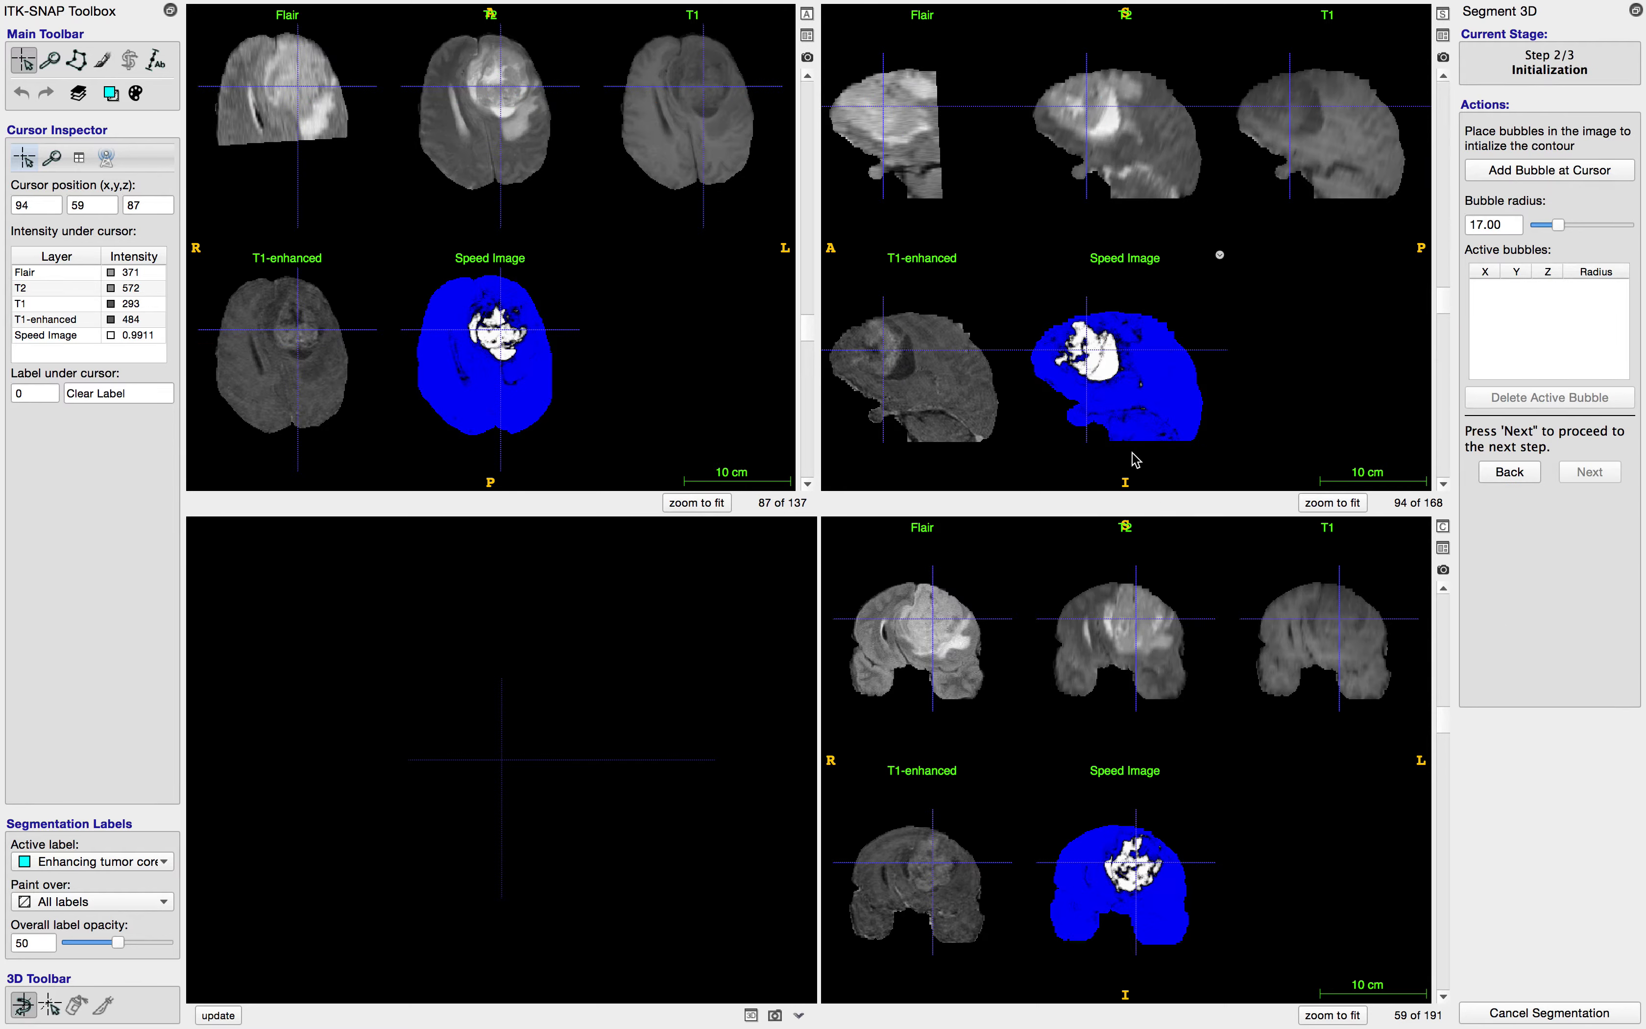
# Step: Place the first three radius-17 seed bubbles in the upper part of the tumour
pyautogui.scroll(-11, 1179, 401)
pyautogui.scroll(2, 1179, 400)
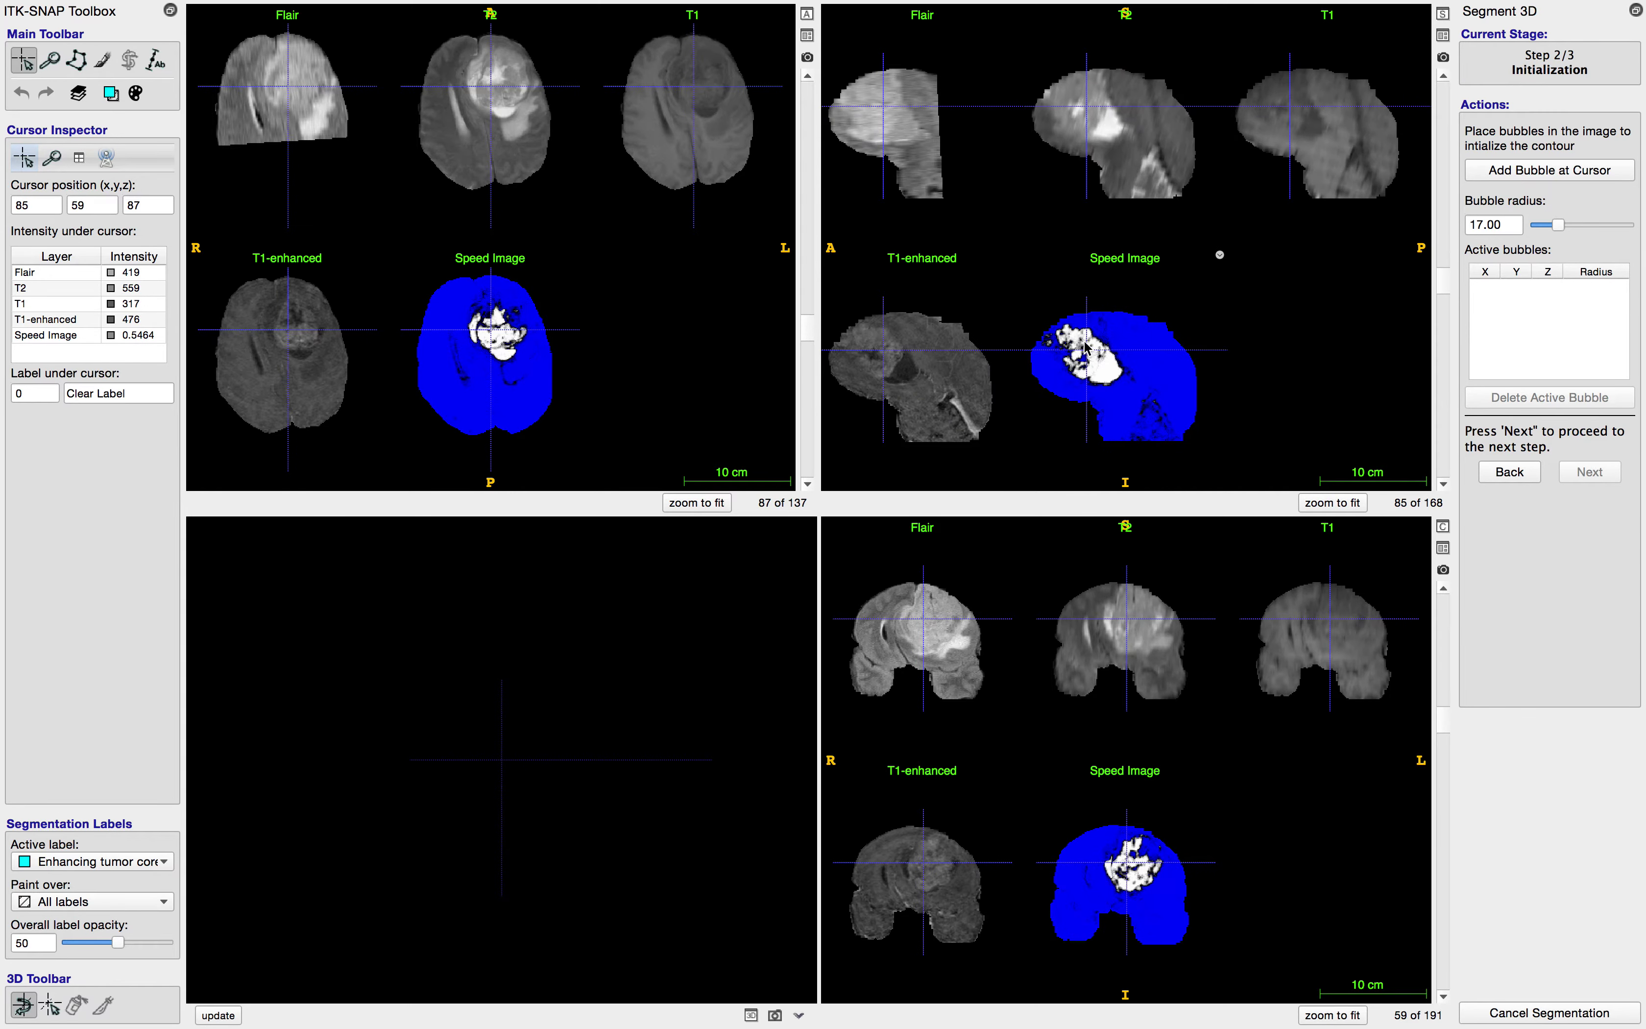
pyautogui.click(1069, 335)
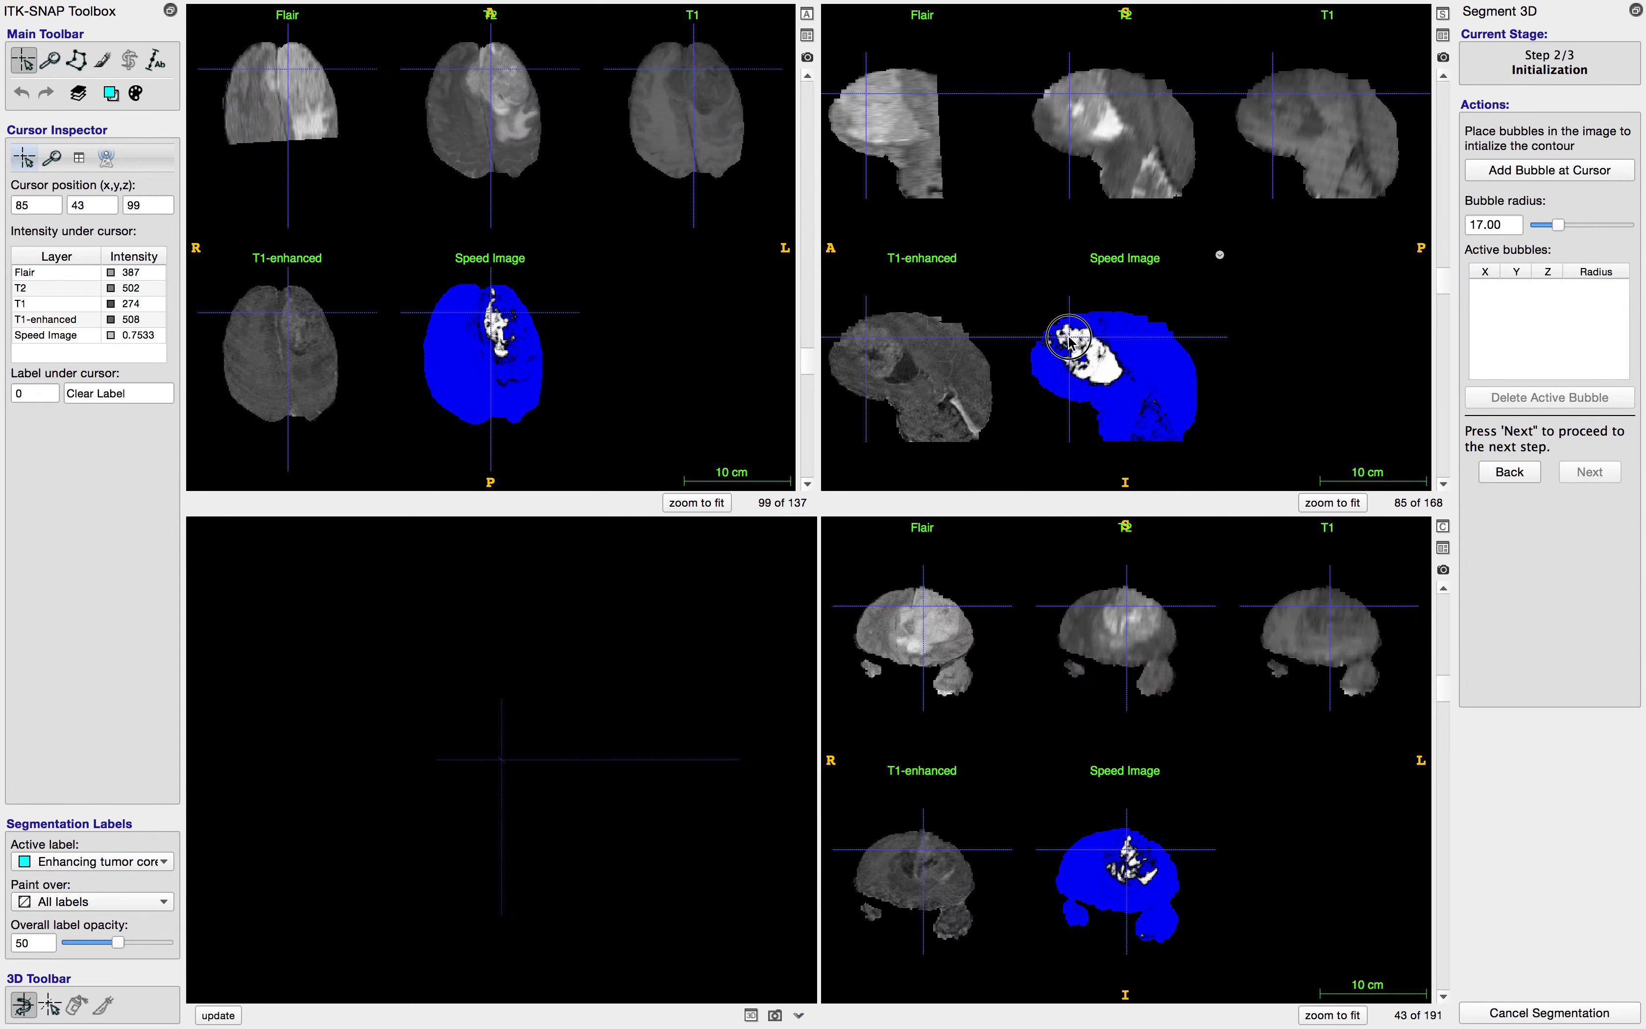
pyautogui.click(1490, 171)
pyautogui.click(1081, 366)
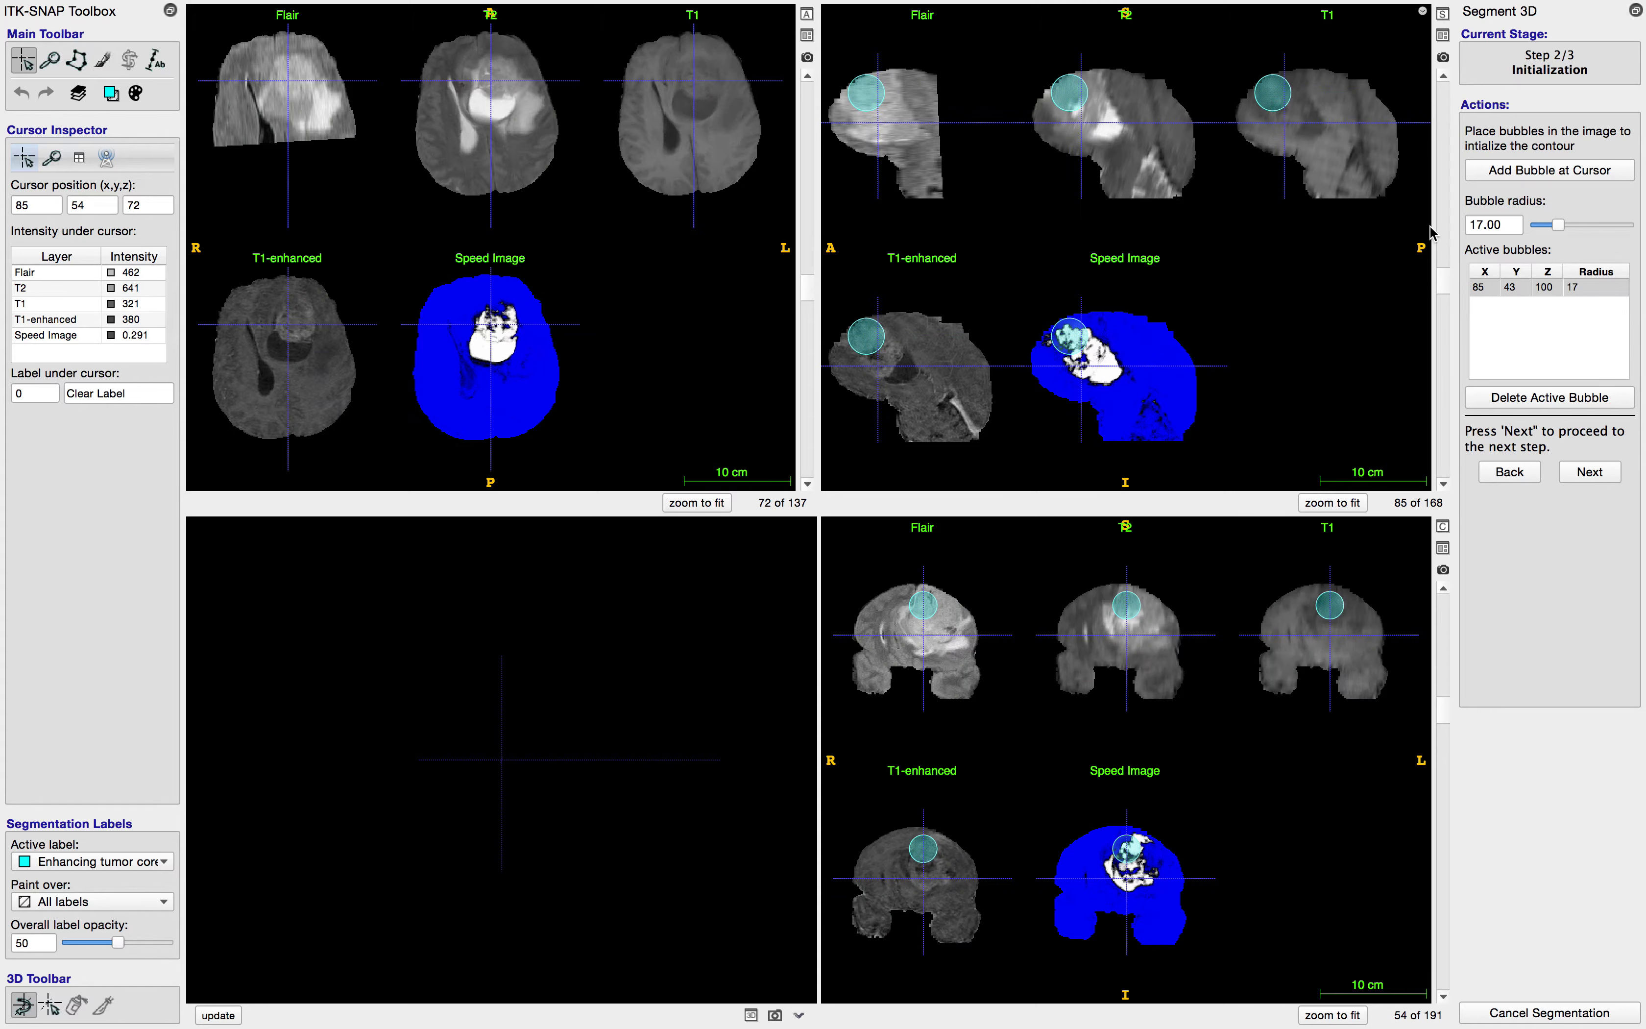
pyautogui.click(1500, 171)
pyautogui.click(1099, 348)
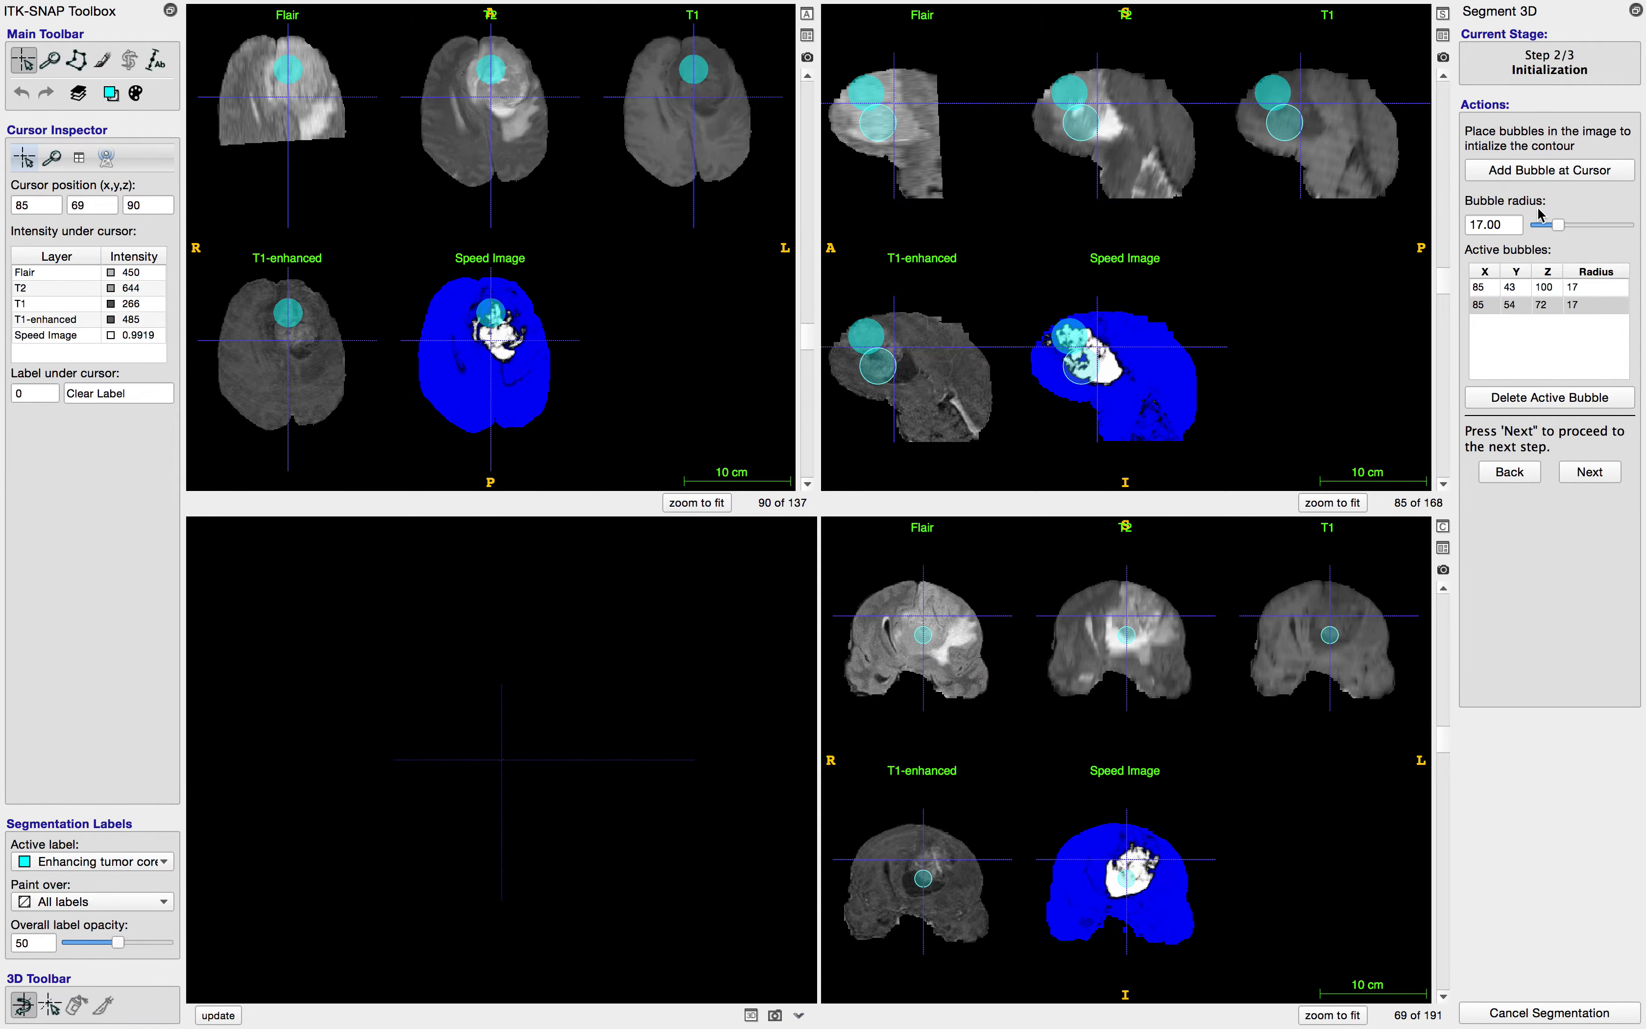
pyautogui.click(1541, 172)
# Step: Add three more radius-17 bubbles at the tumour's front, top and centre
pyautogui.scroll(9, 1113, 376)
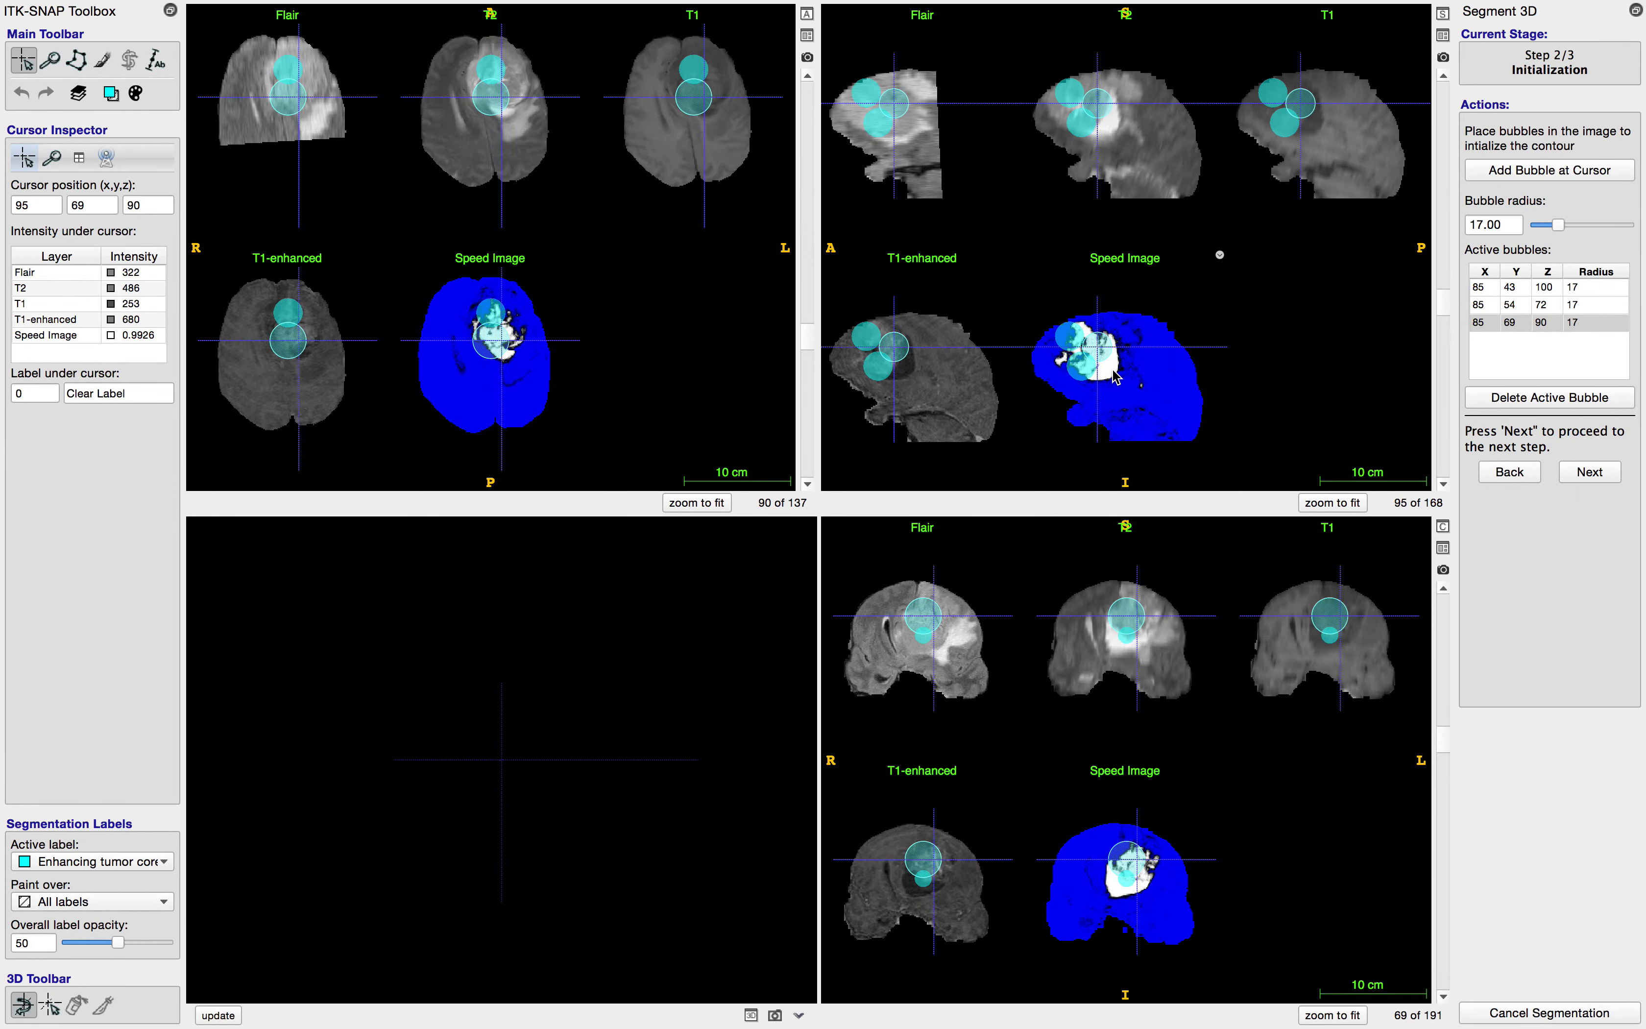
pyautogui.click(1065, 365)
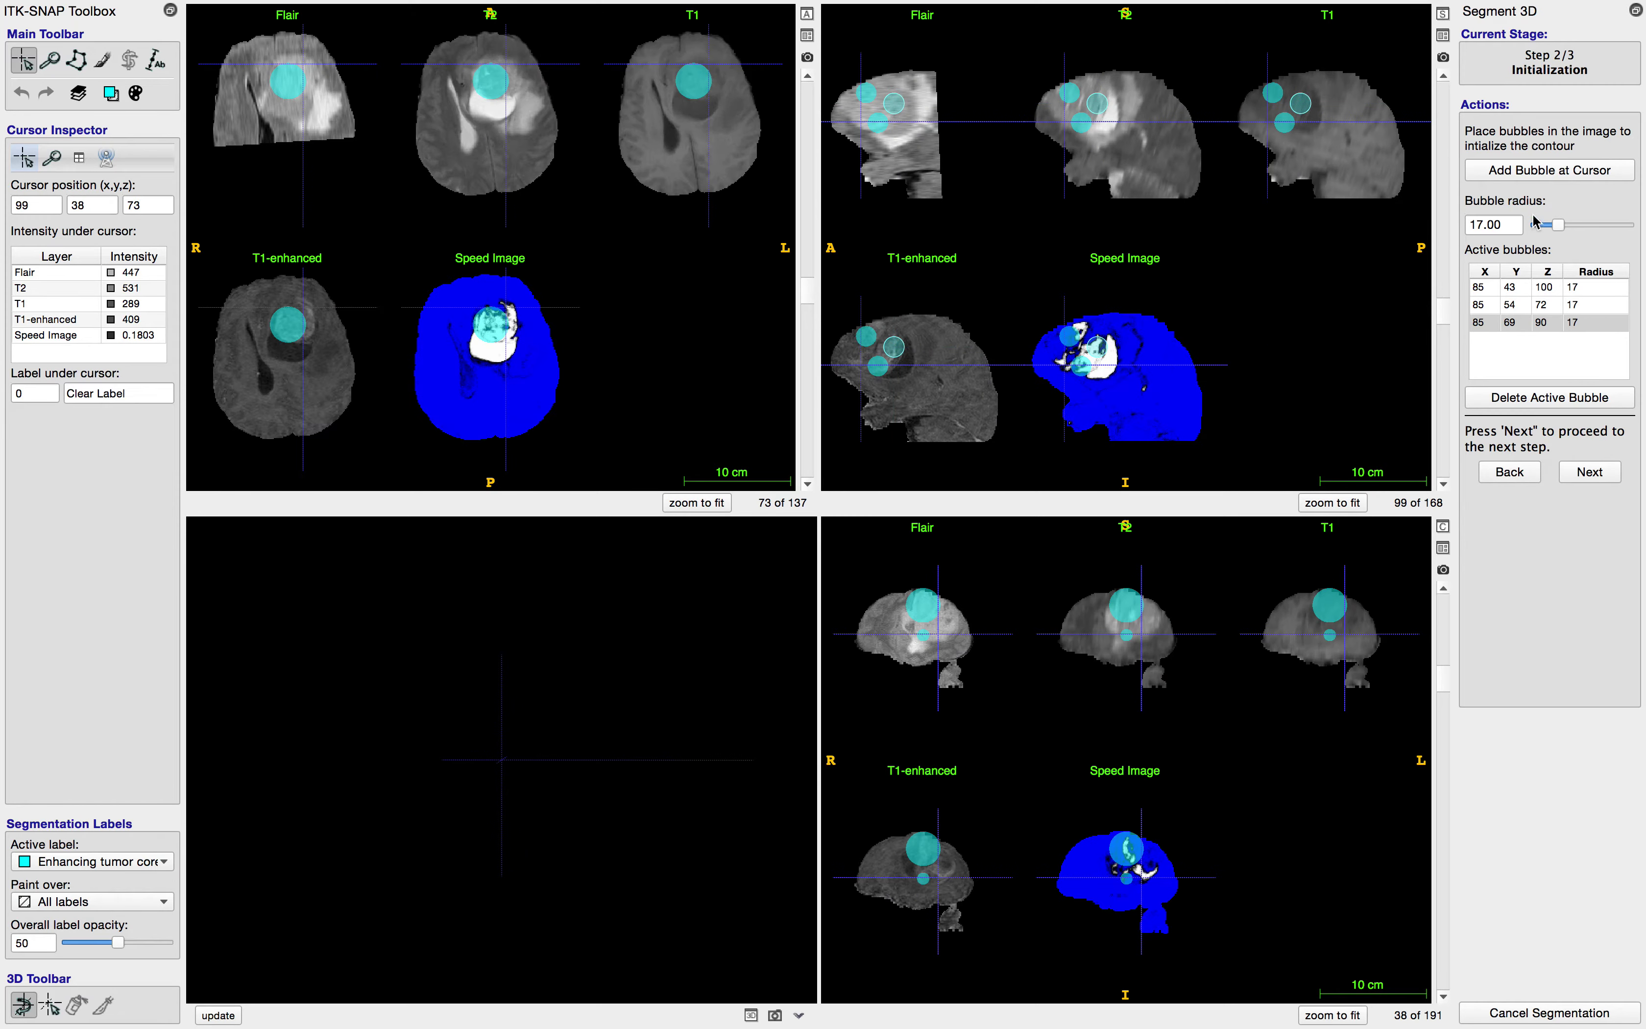
pyautogui.click(1502, 169)
pyautogui.scroll(9, 1109, 371)
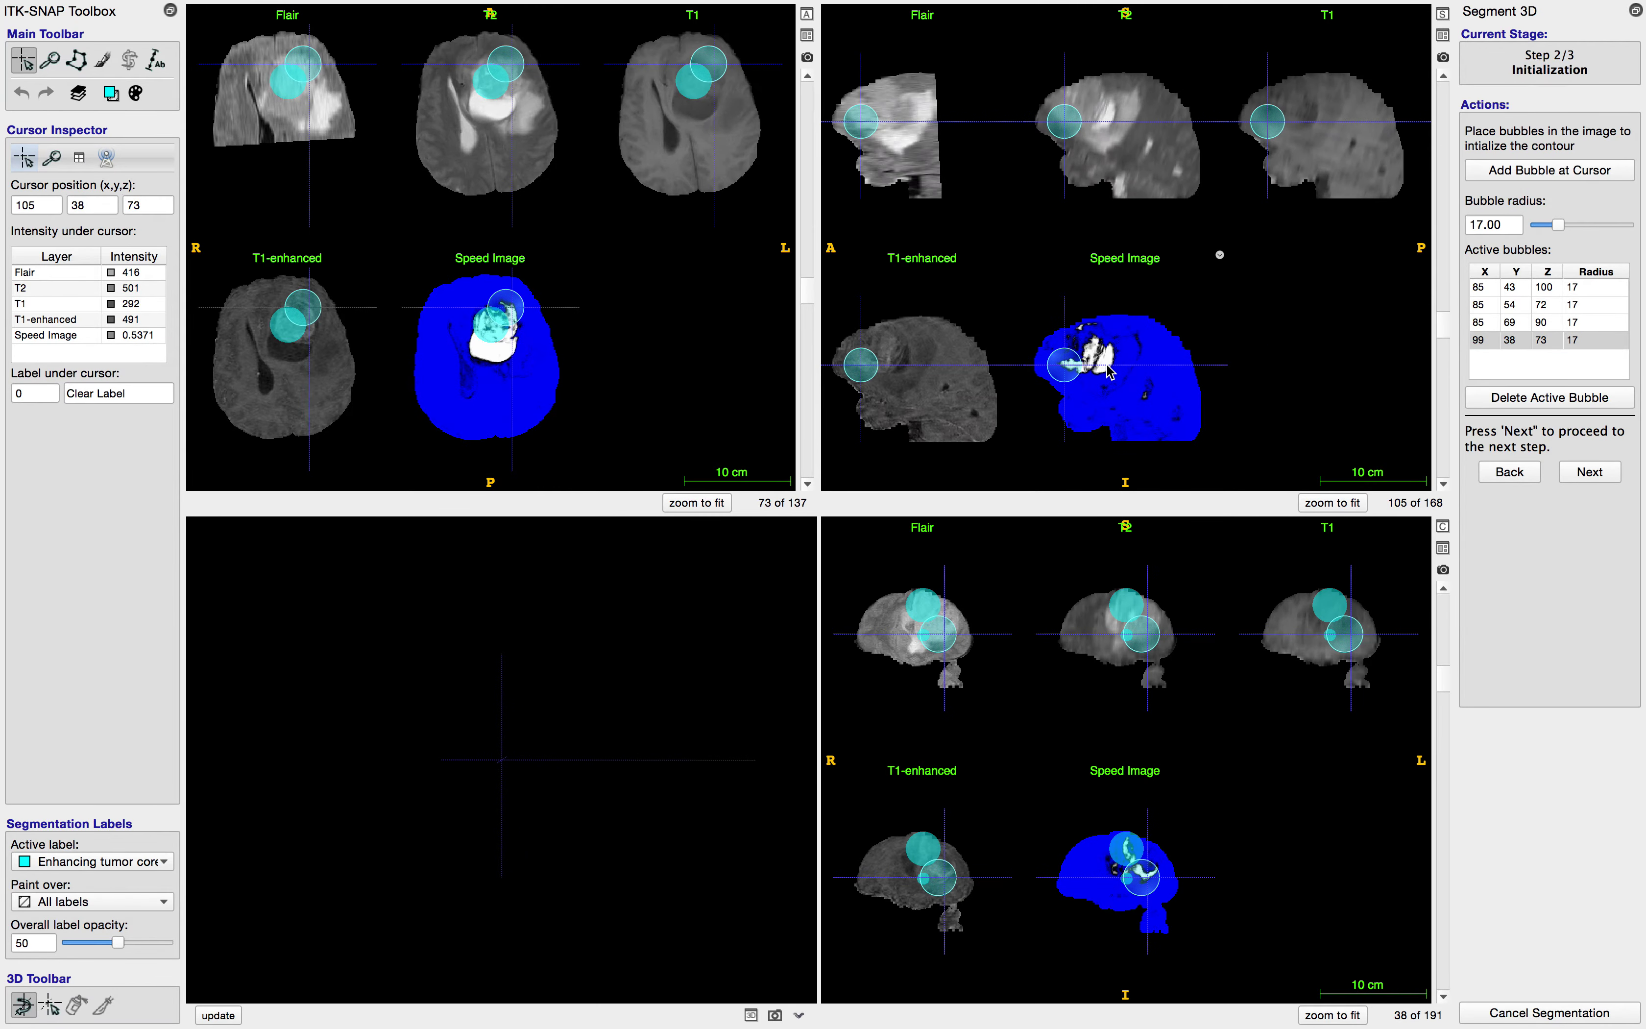
pyautogui.scroll(-5, 1109, 371)
pyautogui.click(1081, 329)
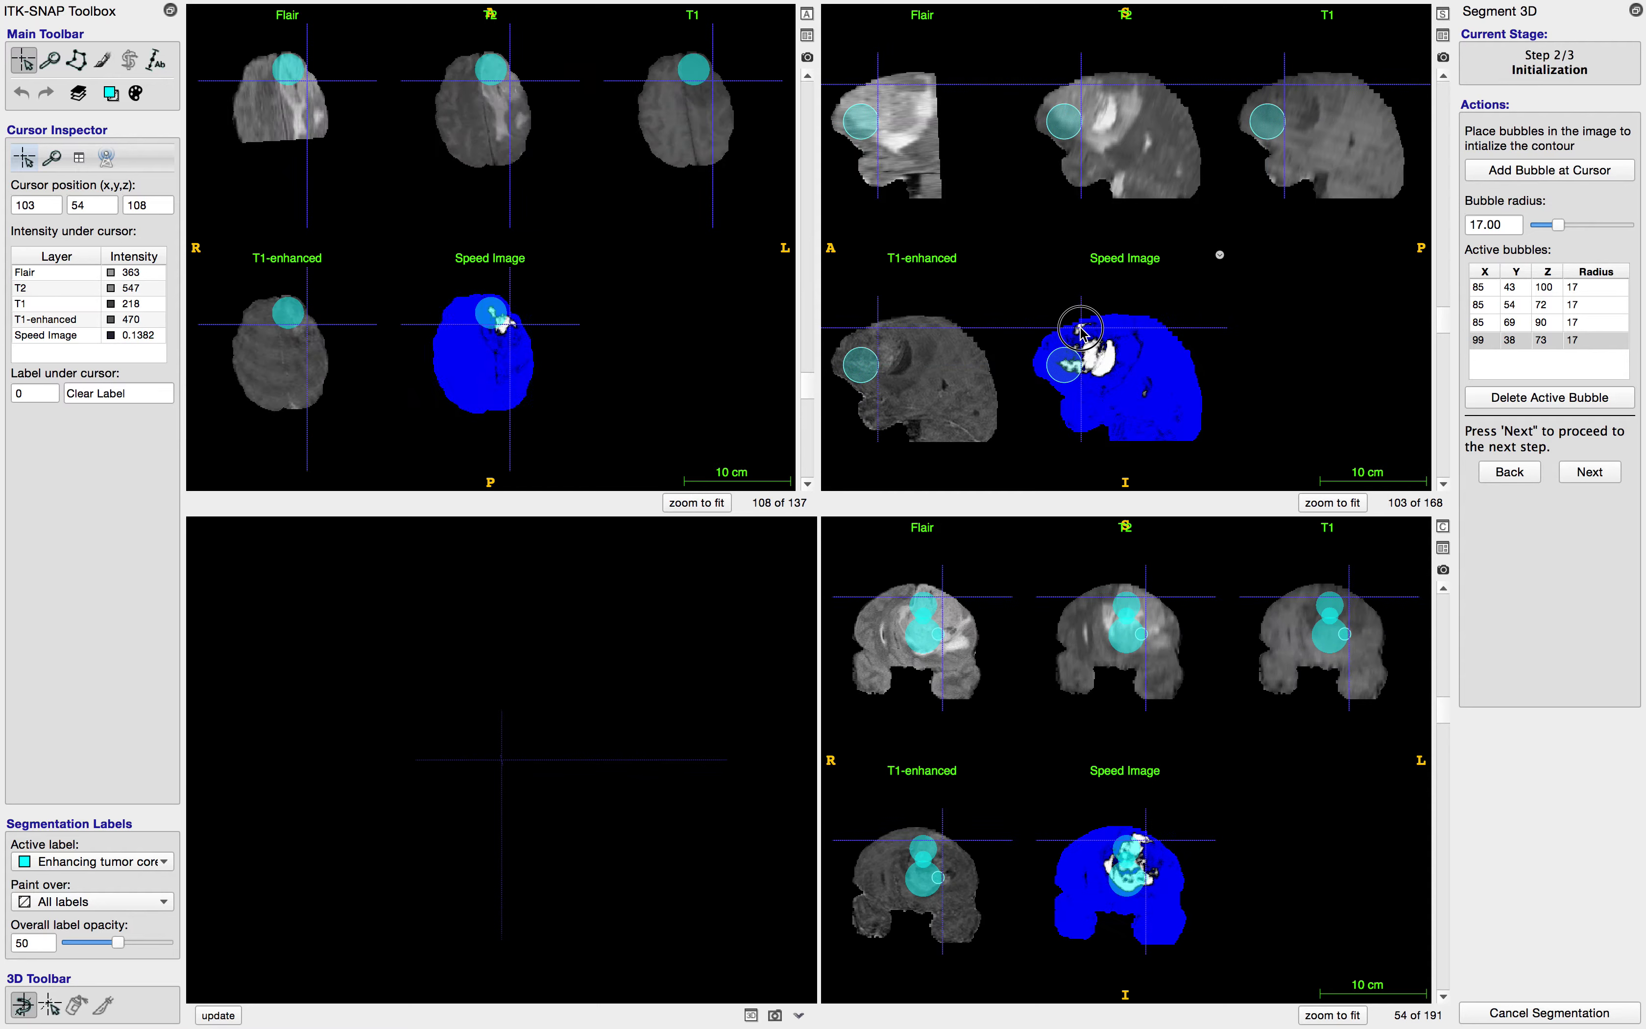
pyautogui.click(1549, 170)
pyautogui.scroll(4, 1085, 386)
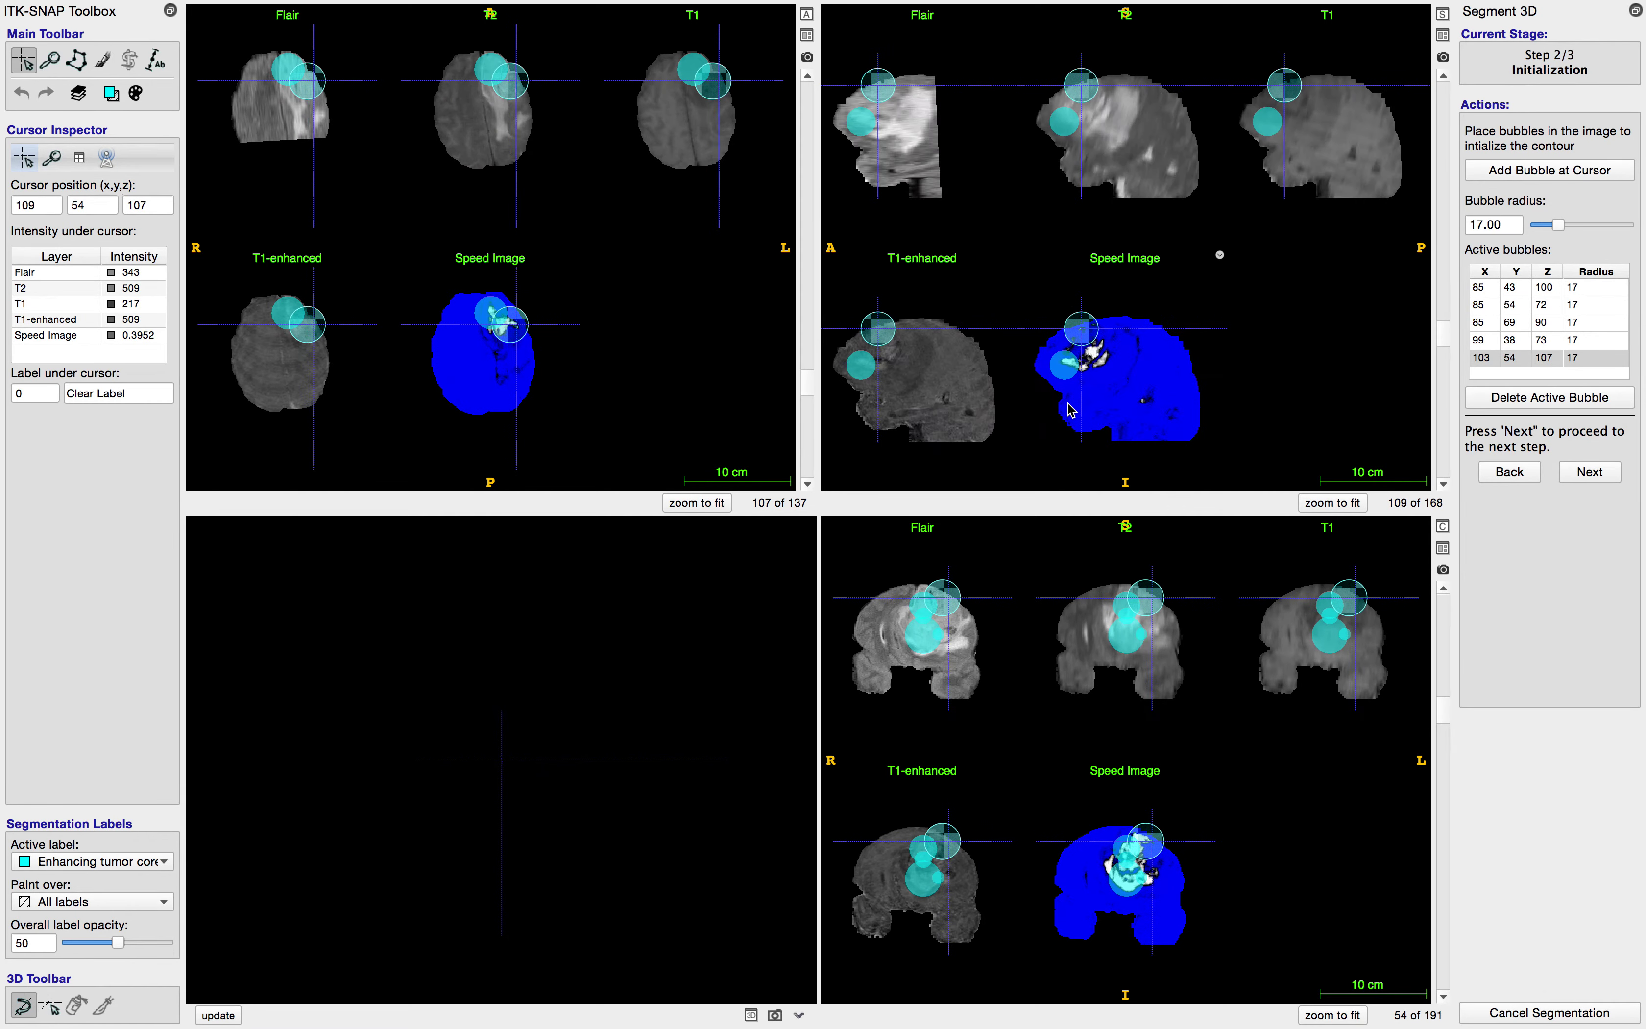
pyautogui.scroll(-4, 1086, 386)
pyautogui.click(1098, 359)
pyautogui.click(1588, 170)
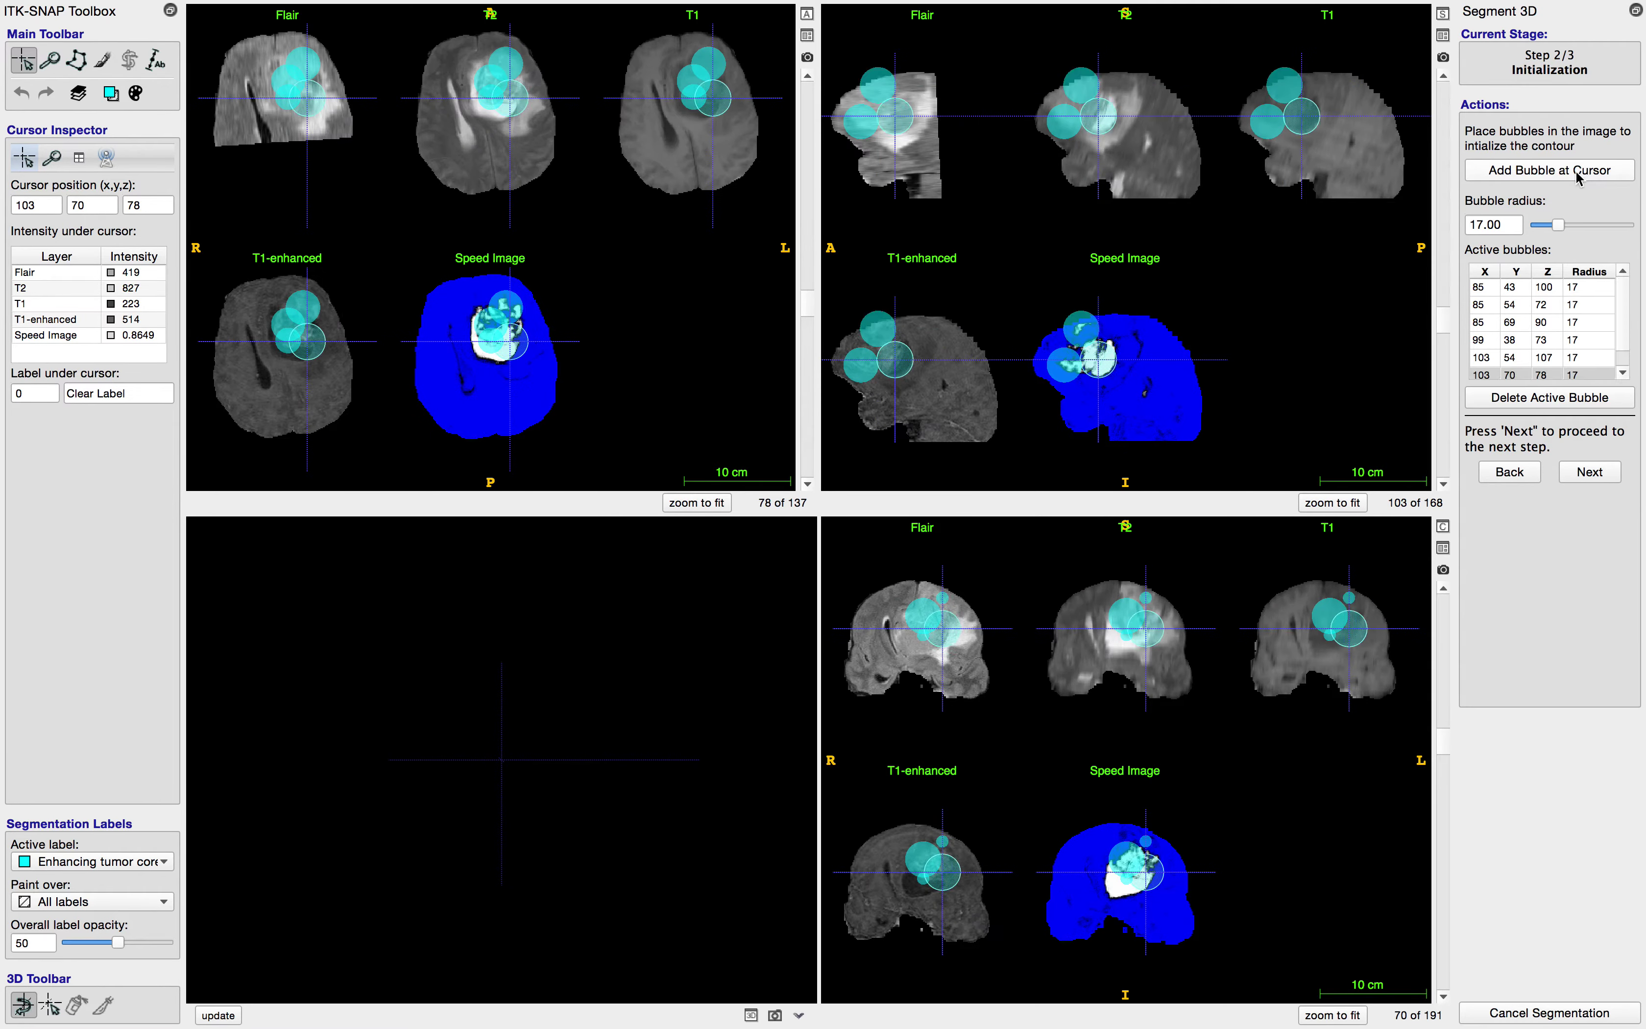
pyautogui.scroll(-17, 1079, 408)
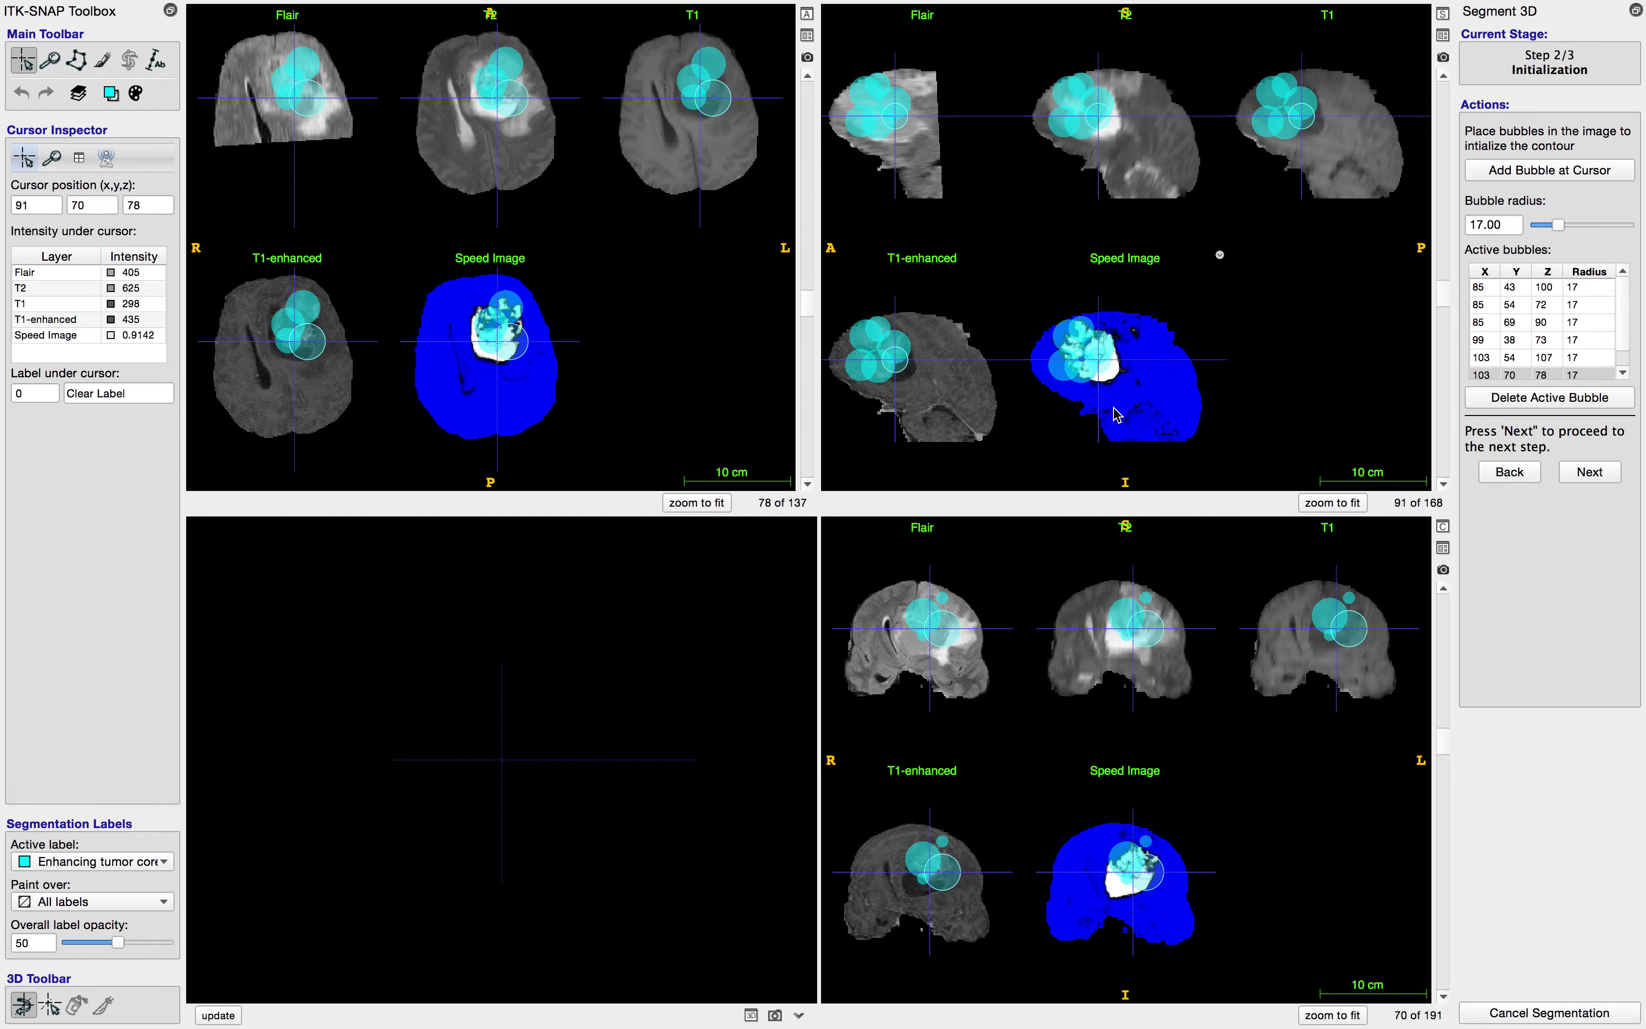
pyautogui.scroll(-4, 1119, 414)
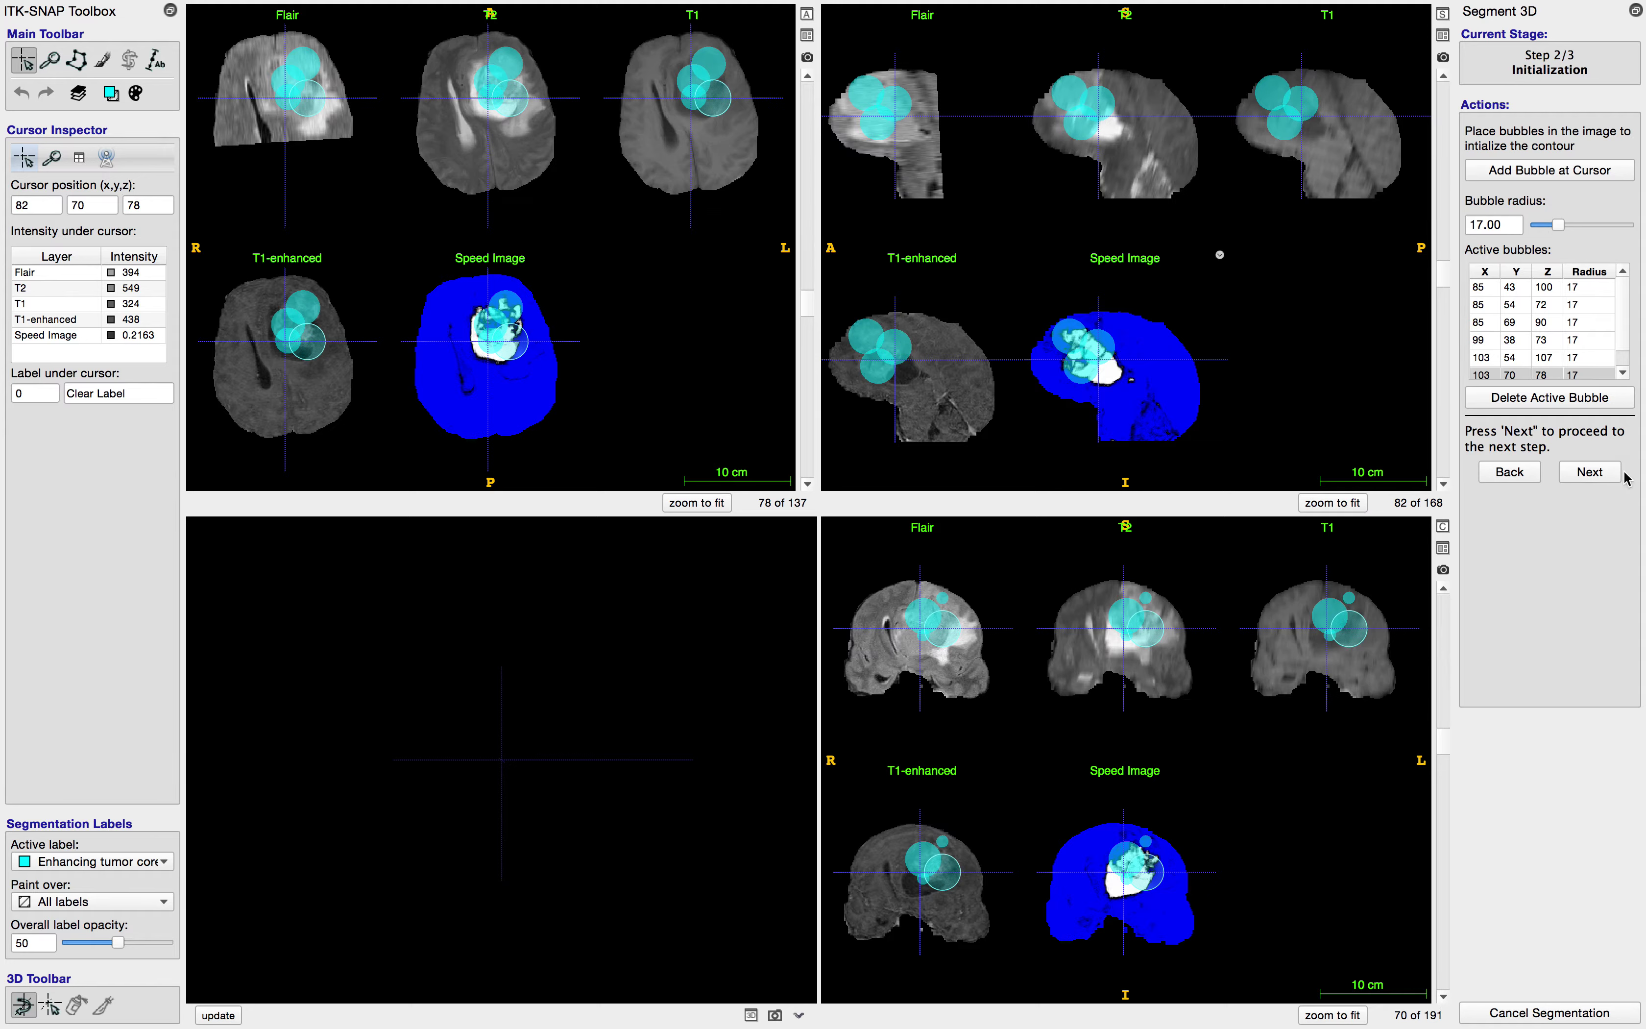
# Step: Run the enhancing-core contour evolution from the bubbles and render its 3D surface
pyautogui.click(1586, 480)
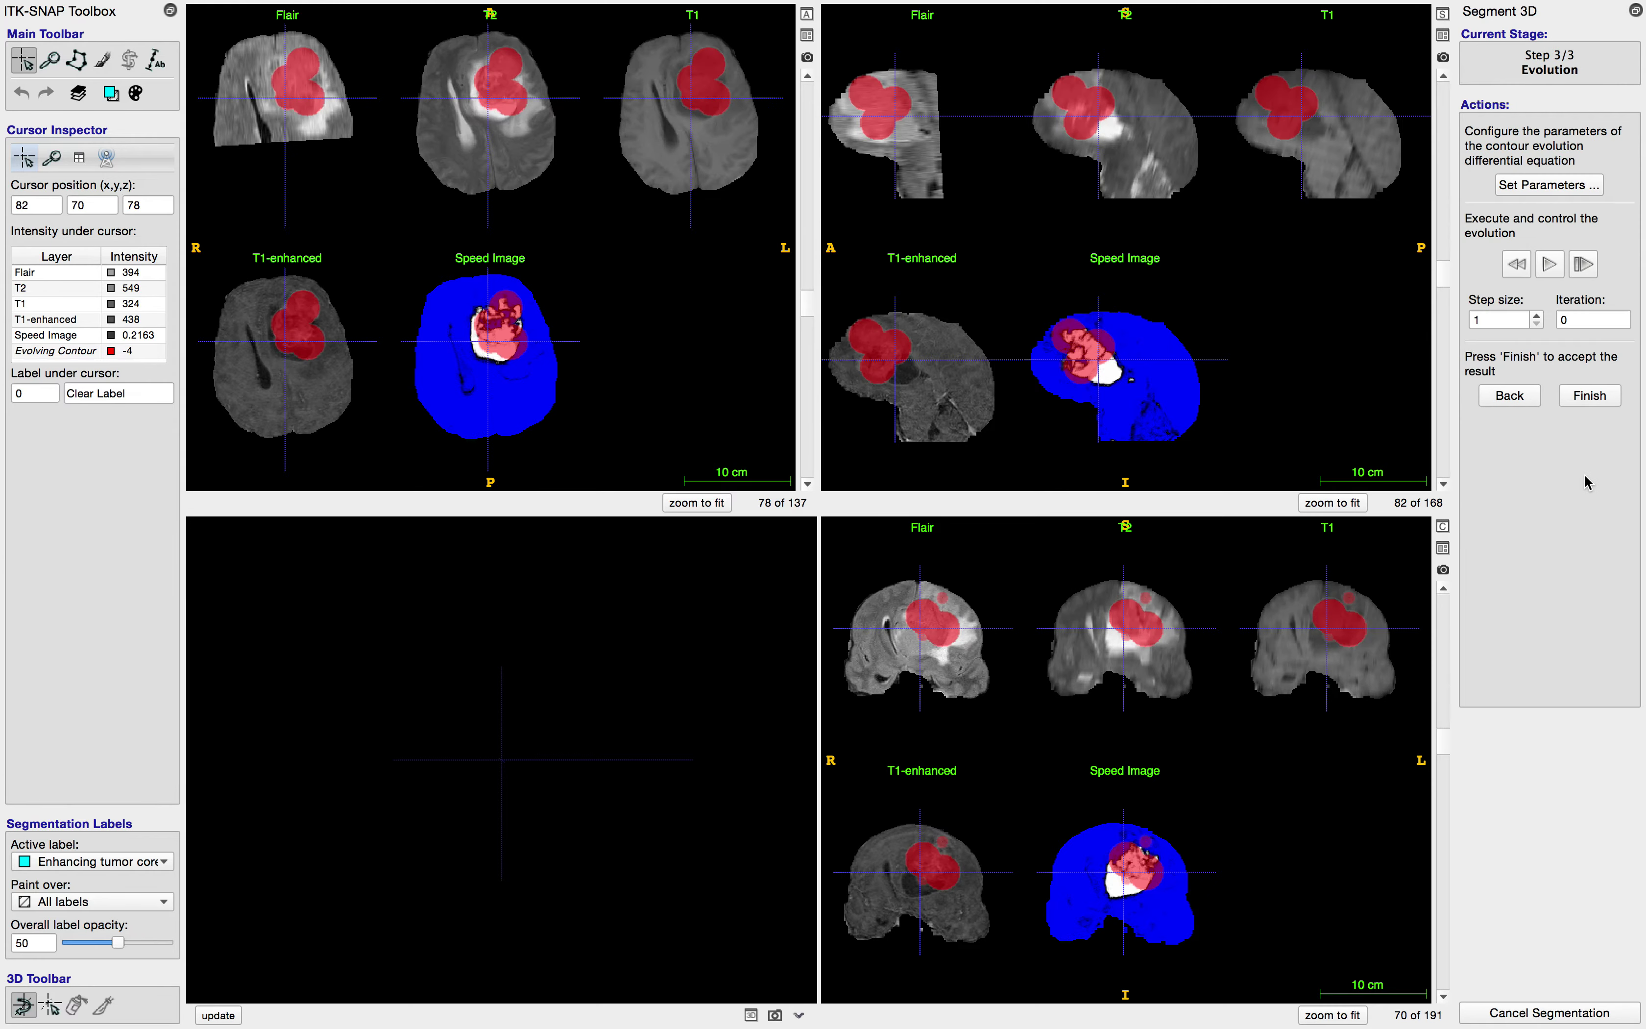
pyautogui.click(1549, 266)
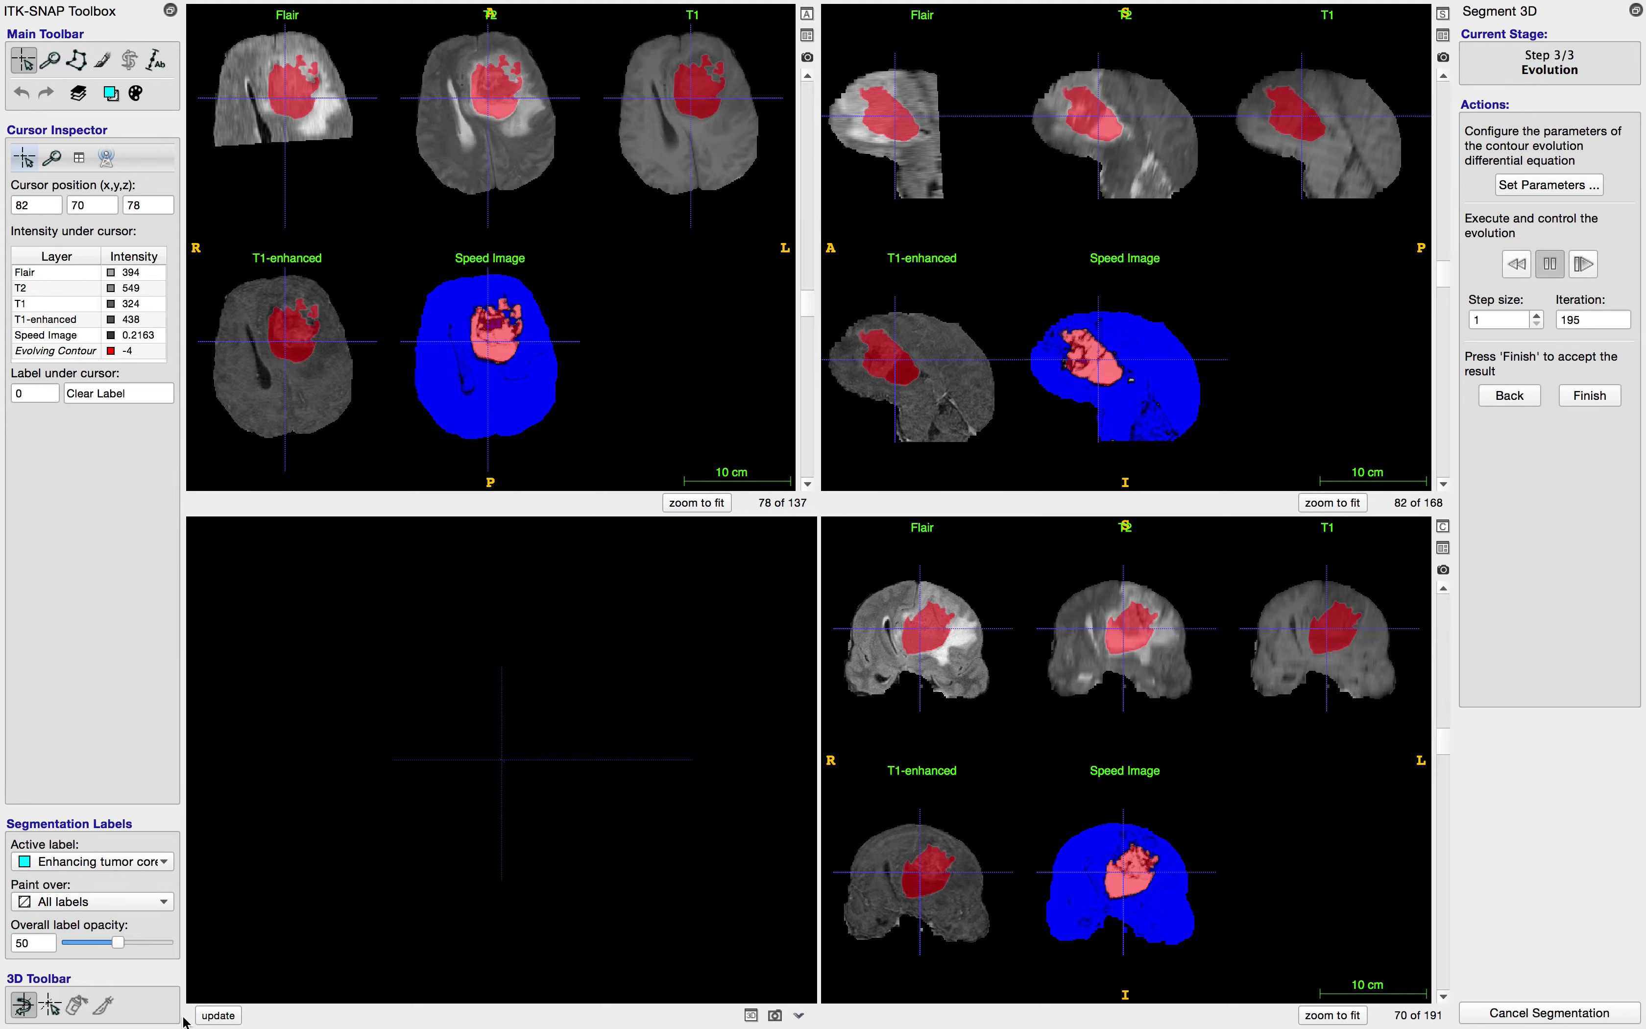
pyautogui.click(211, 1016)
pyautogui.moveTo(515, 759); pyautogui.dragTo(664, 684)
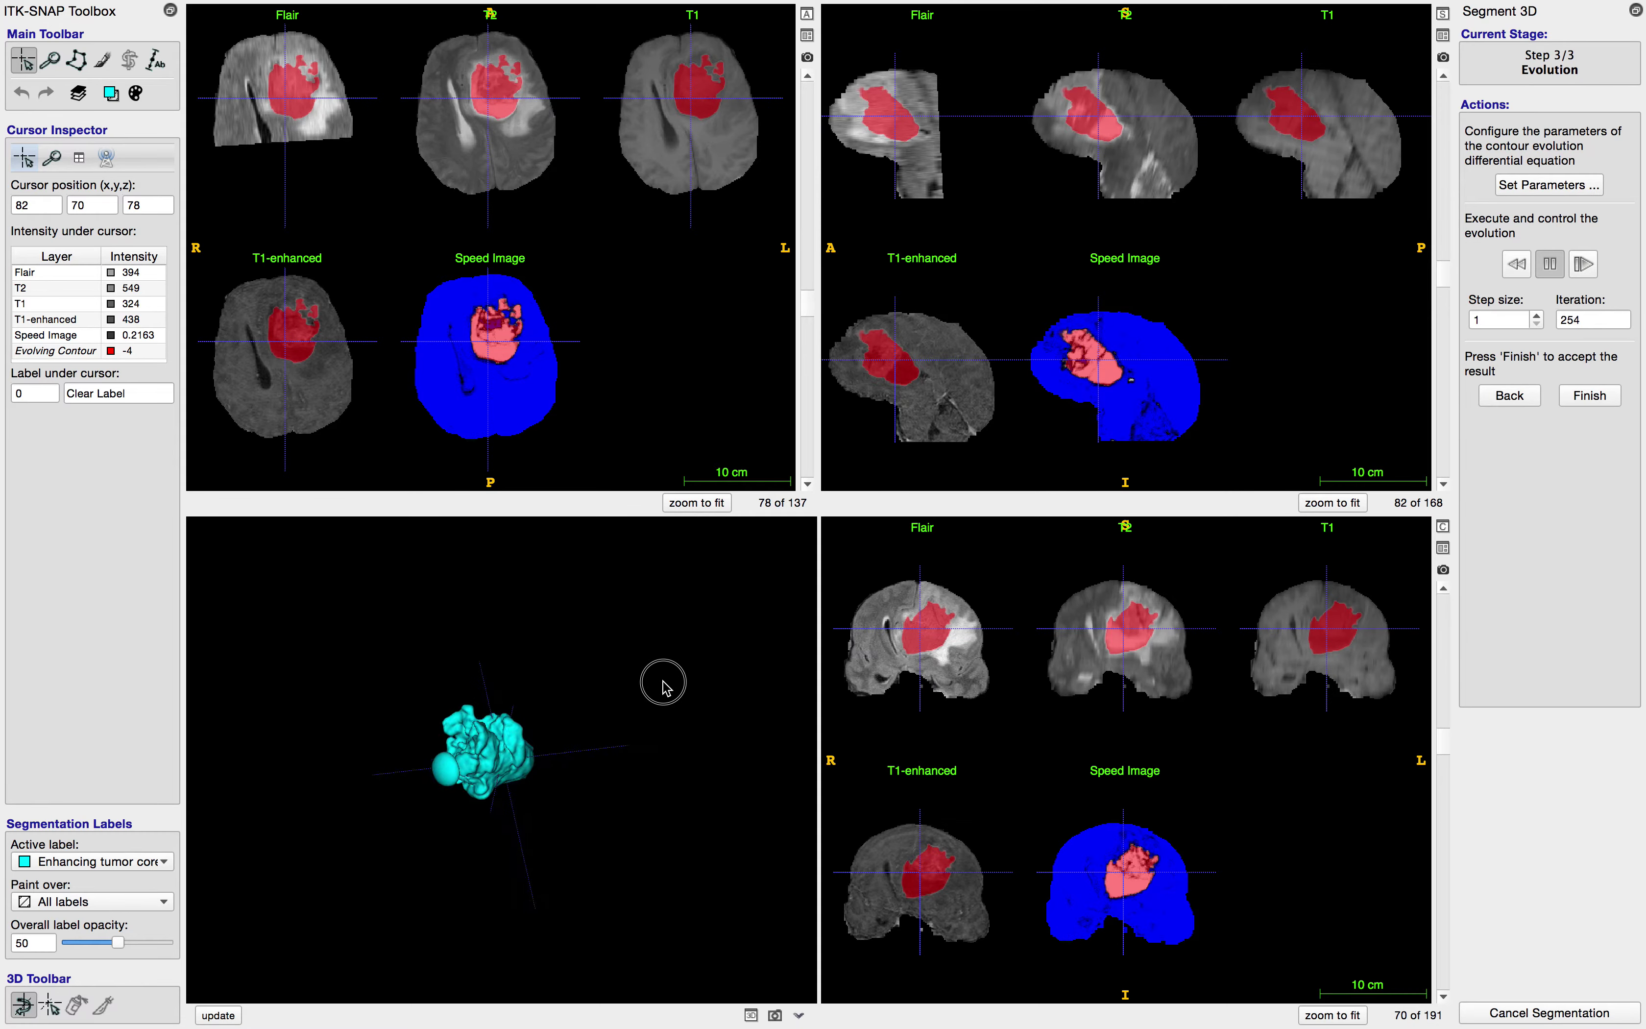
# Step: Rotate and refresh the 3D tumour surface to inspect it, then accept the contour at iteration 557
pyautogui.click(210, 1015)
pyautogui.click(210, 1016)
pyautogui.moveTo(433, 806); pyautogui.dragTo(489, 735)
pyautogui.click(218, 1015)
pyautogui.click(217, 1016)
pyautogui.moveTo(499, 721); pyautogui.dragTo(292, 961)
pyautogui.click(227, 1019)
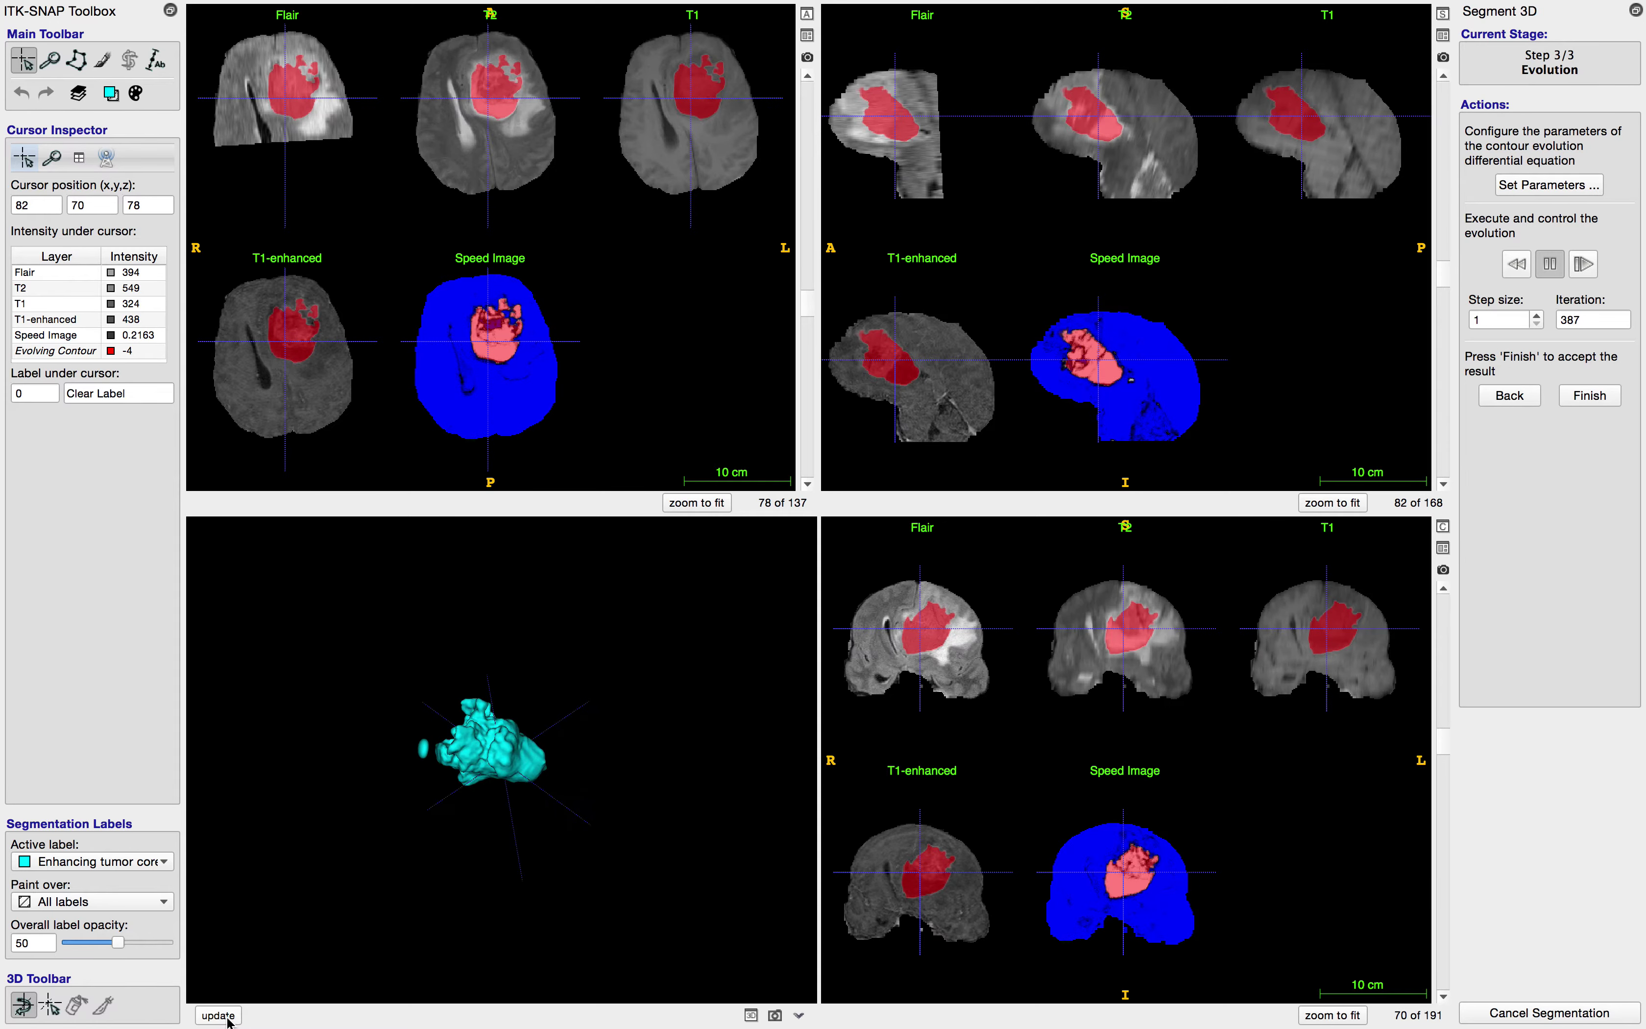
pyautogui.moveTo(442, 748); pyautogui.dragTo(309, 948)
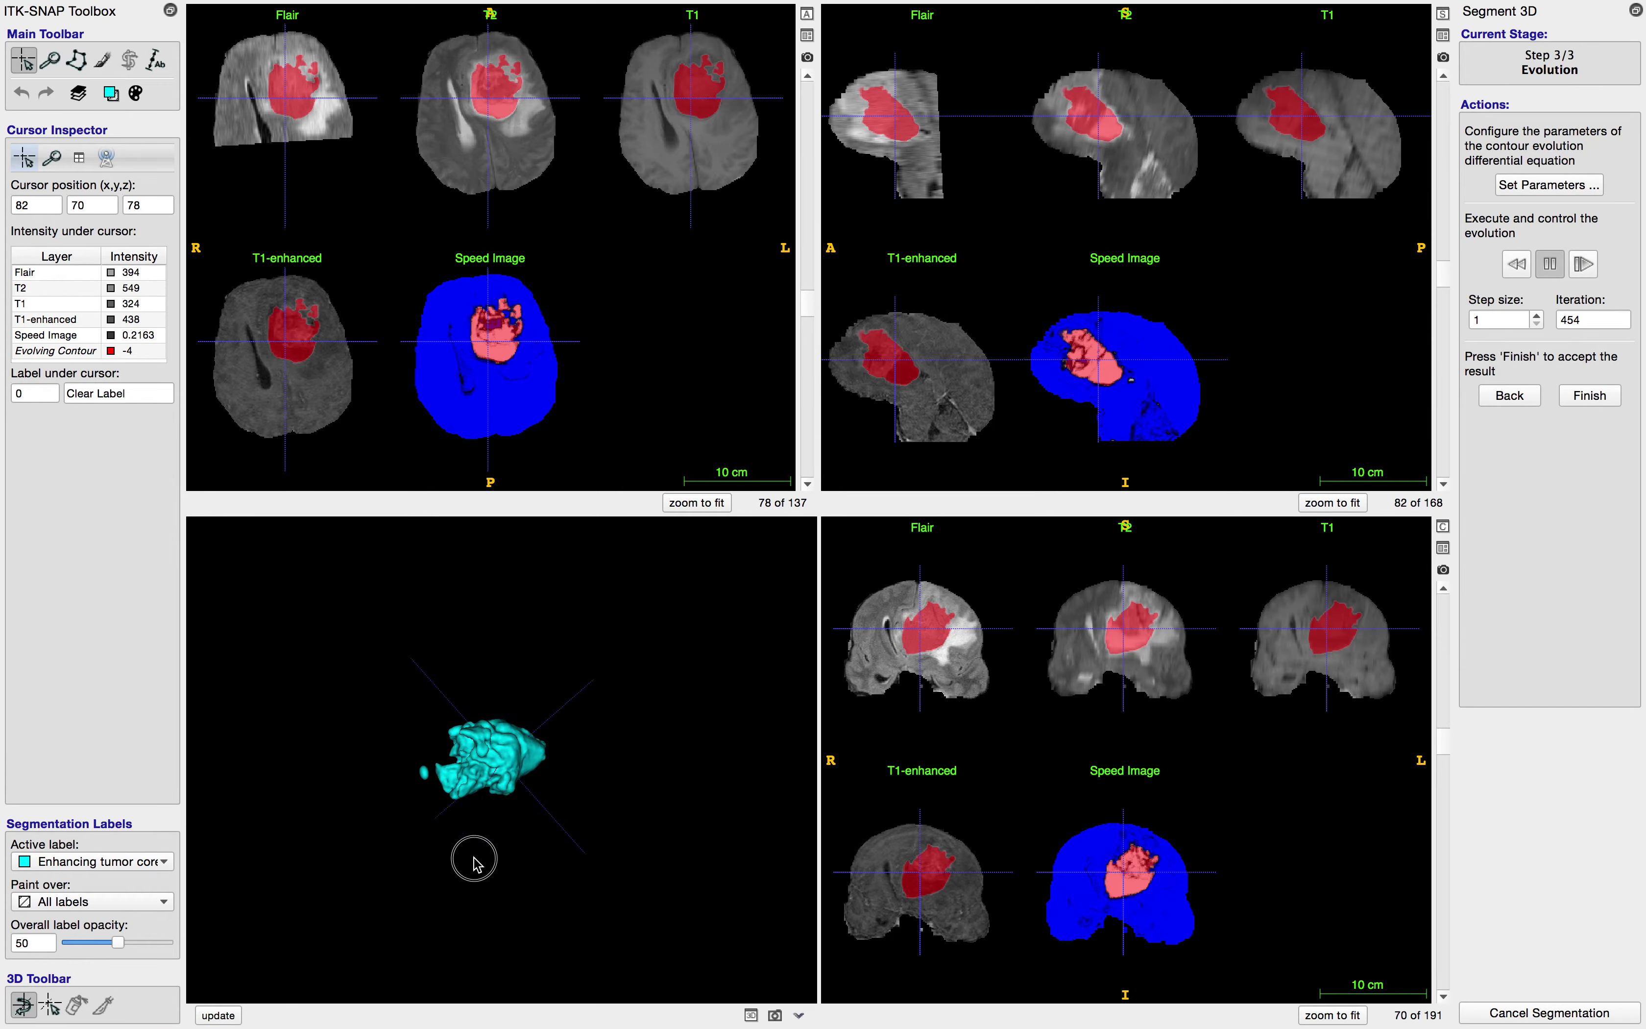
pyautogui.moveTo(467, 857); pyautogui.dragTo(359, 949)
pyautogui.click(218, 1015)
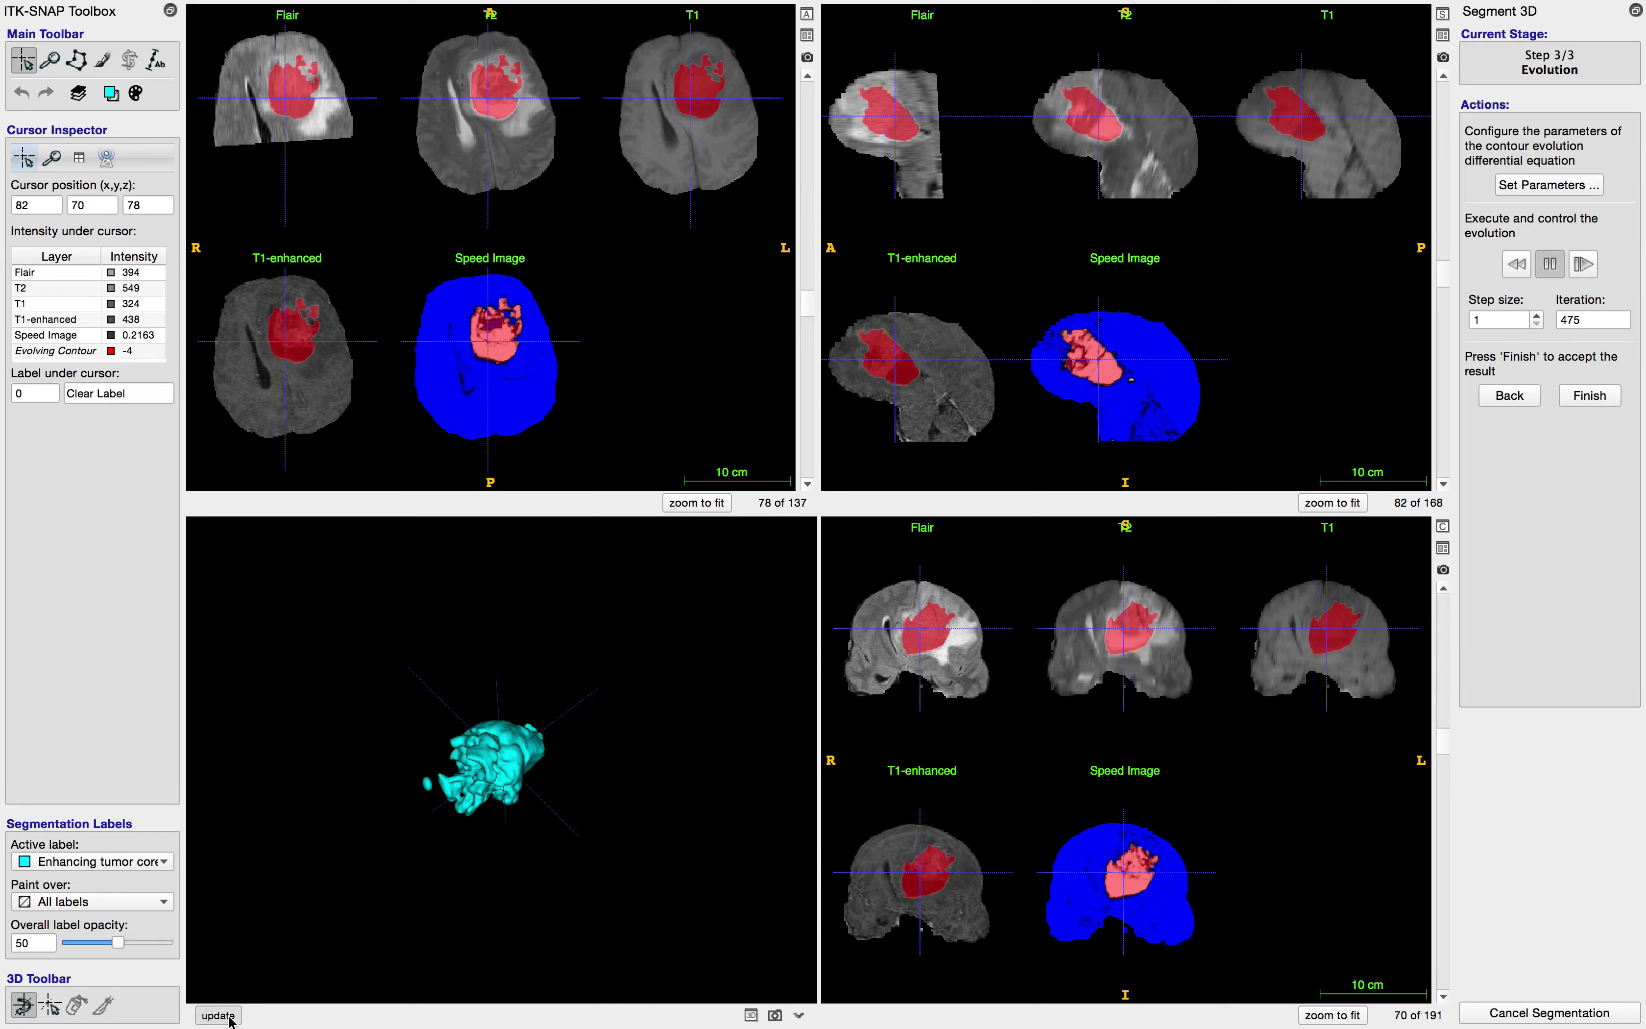
pyautogui.moveTo(411, 819); pyautogui.dragTo(415, 935)
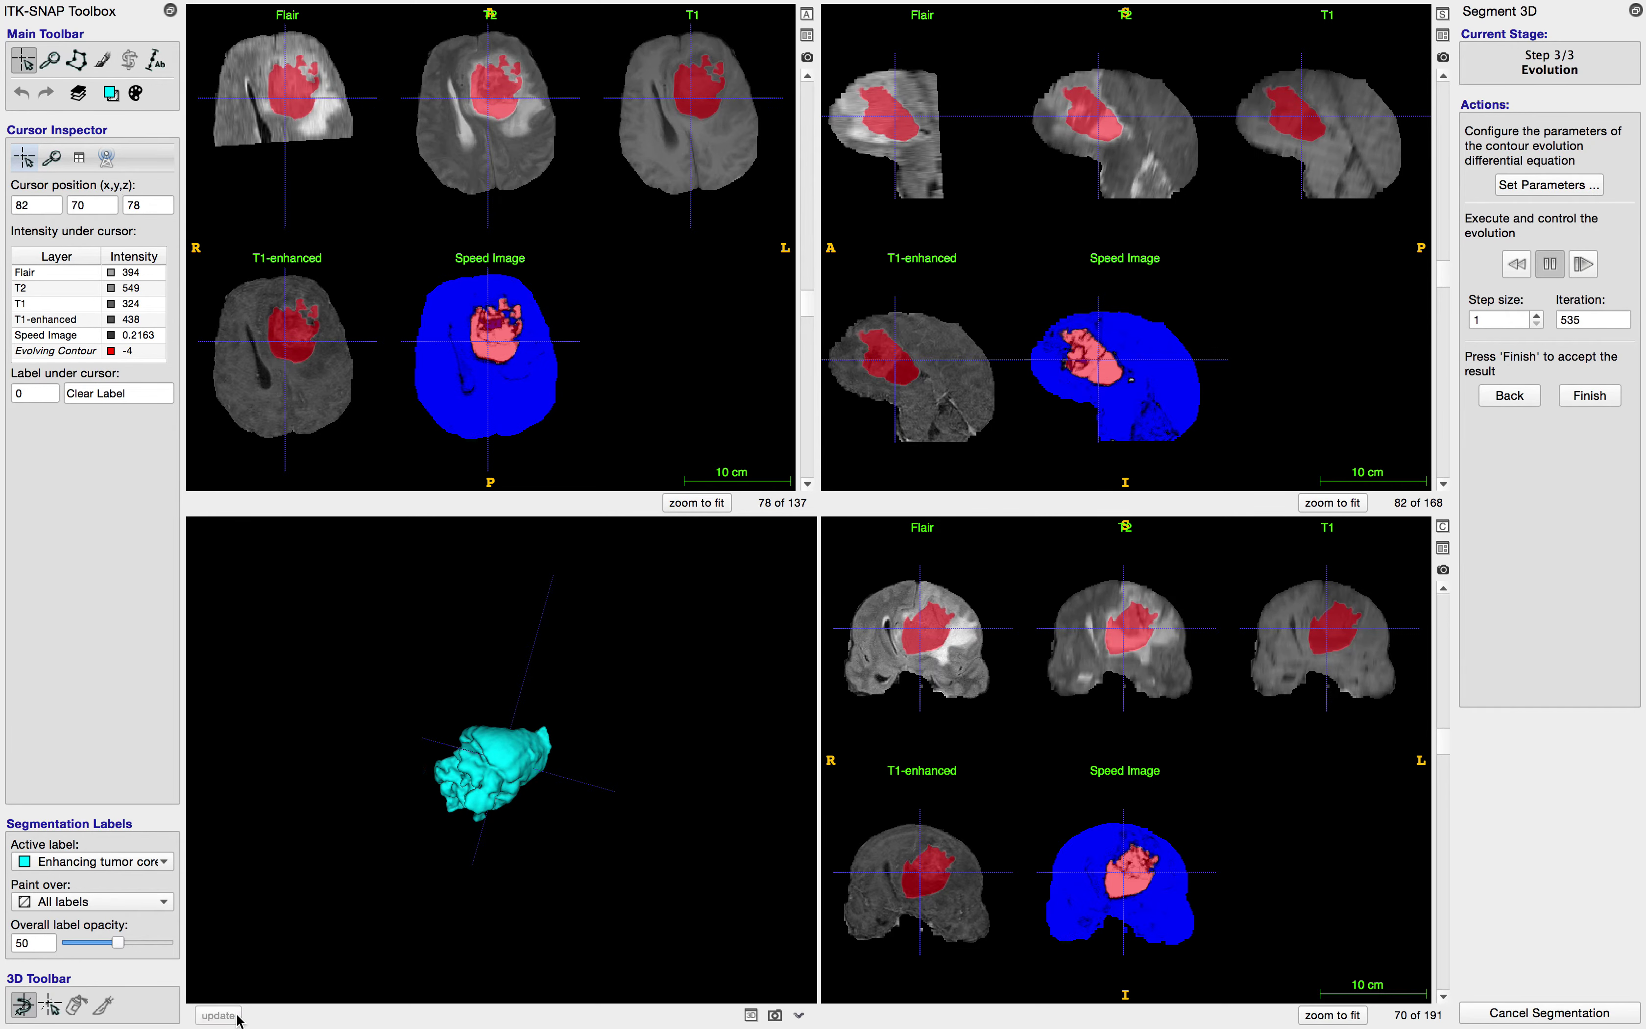
pyautogui.click(1589, 396)
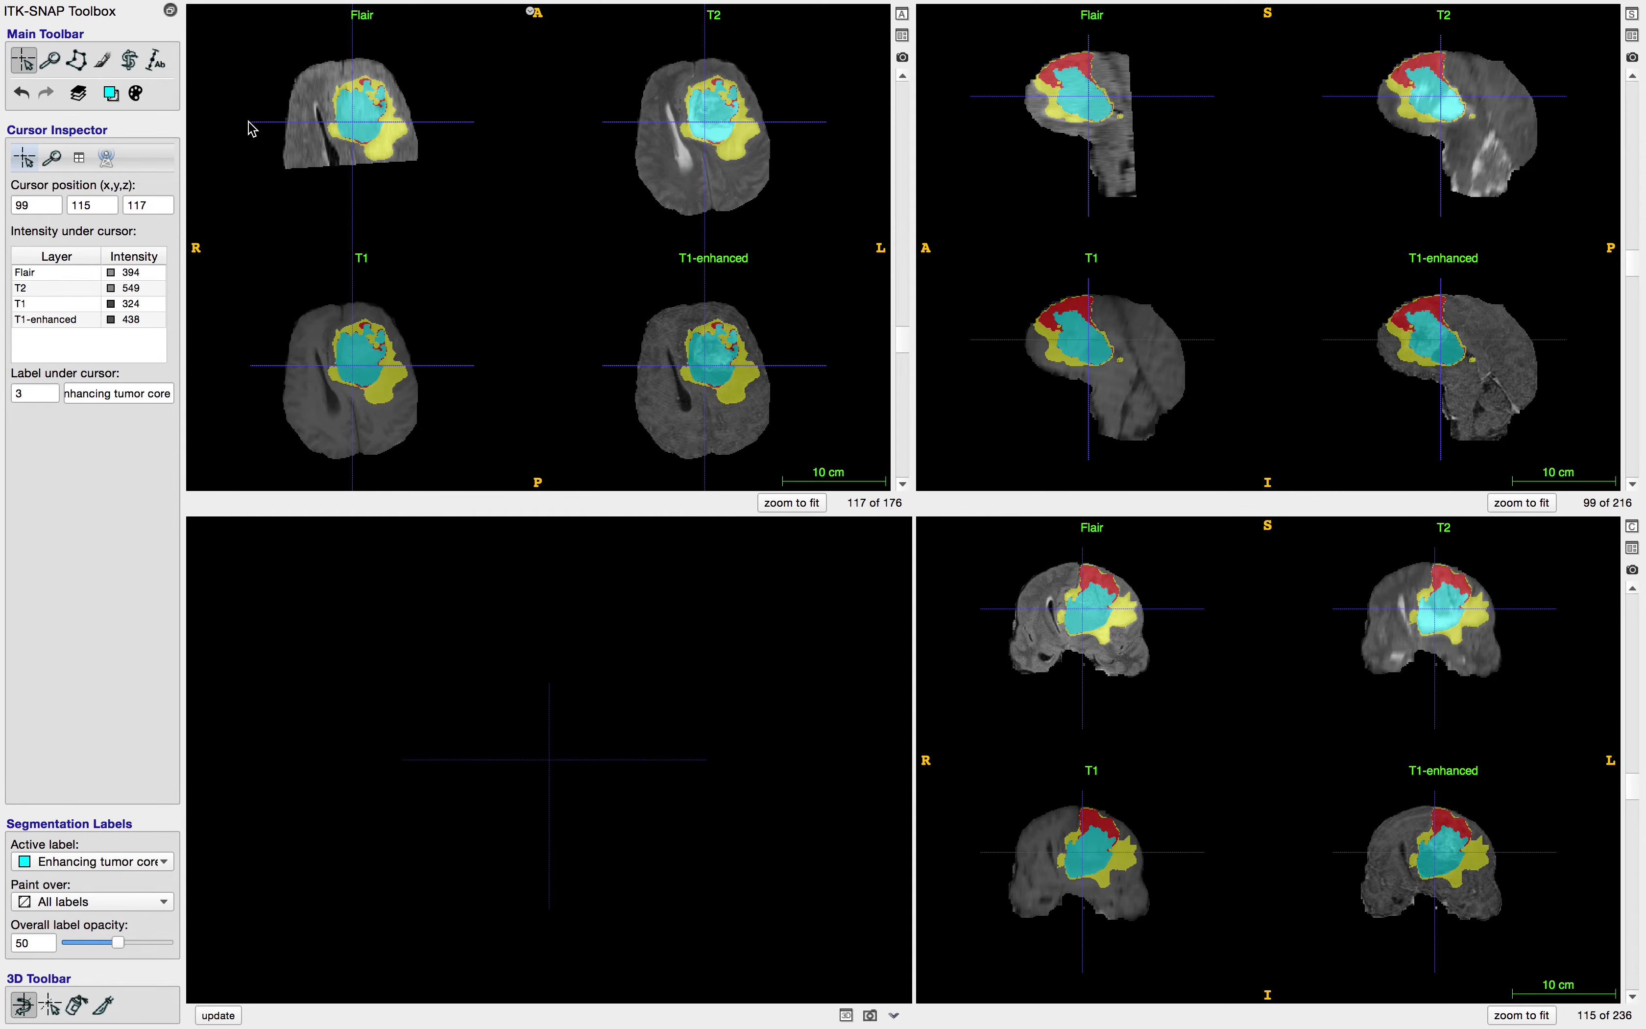
# Step: Start a new Snake Segment 3D pass with only Necrosis as foreground, then place the crosshair in the necrotic region
pyautogui.click(129, 59)
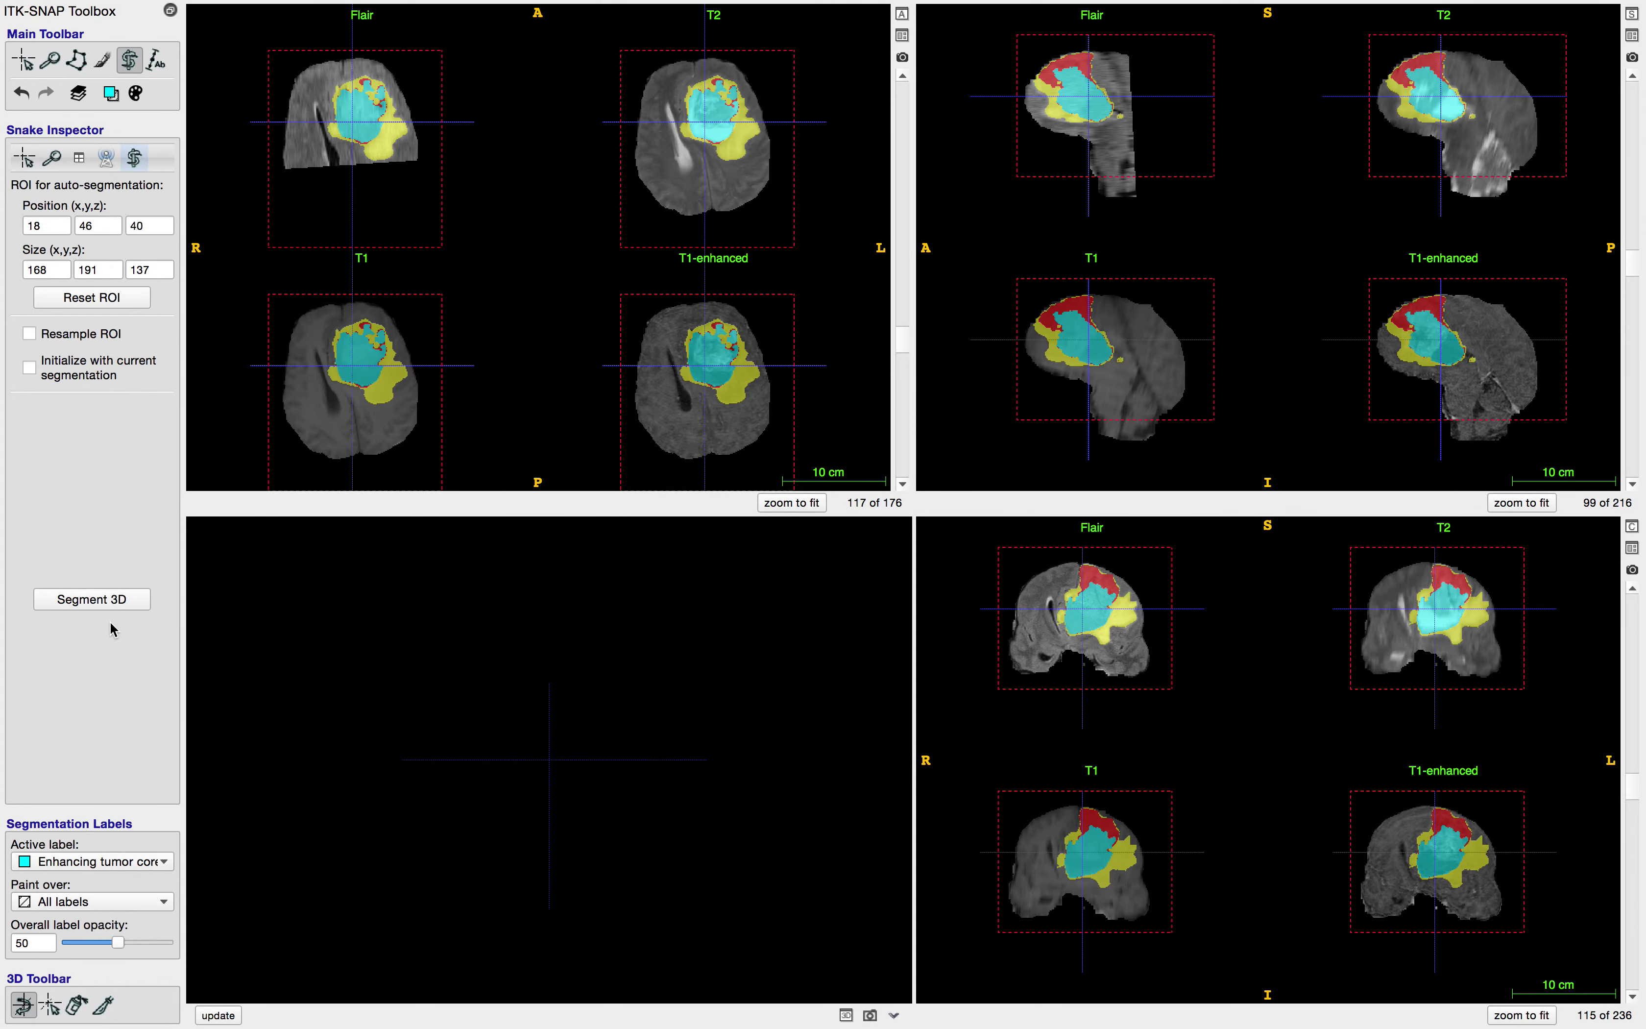
pyautogui.click(108, 600)
pyautogui.click(1528, 478)
pyautogui.click(1529, 479)
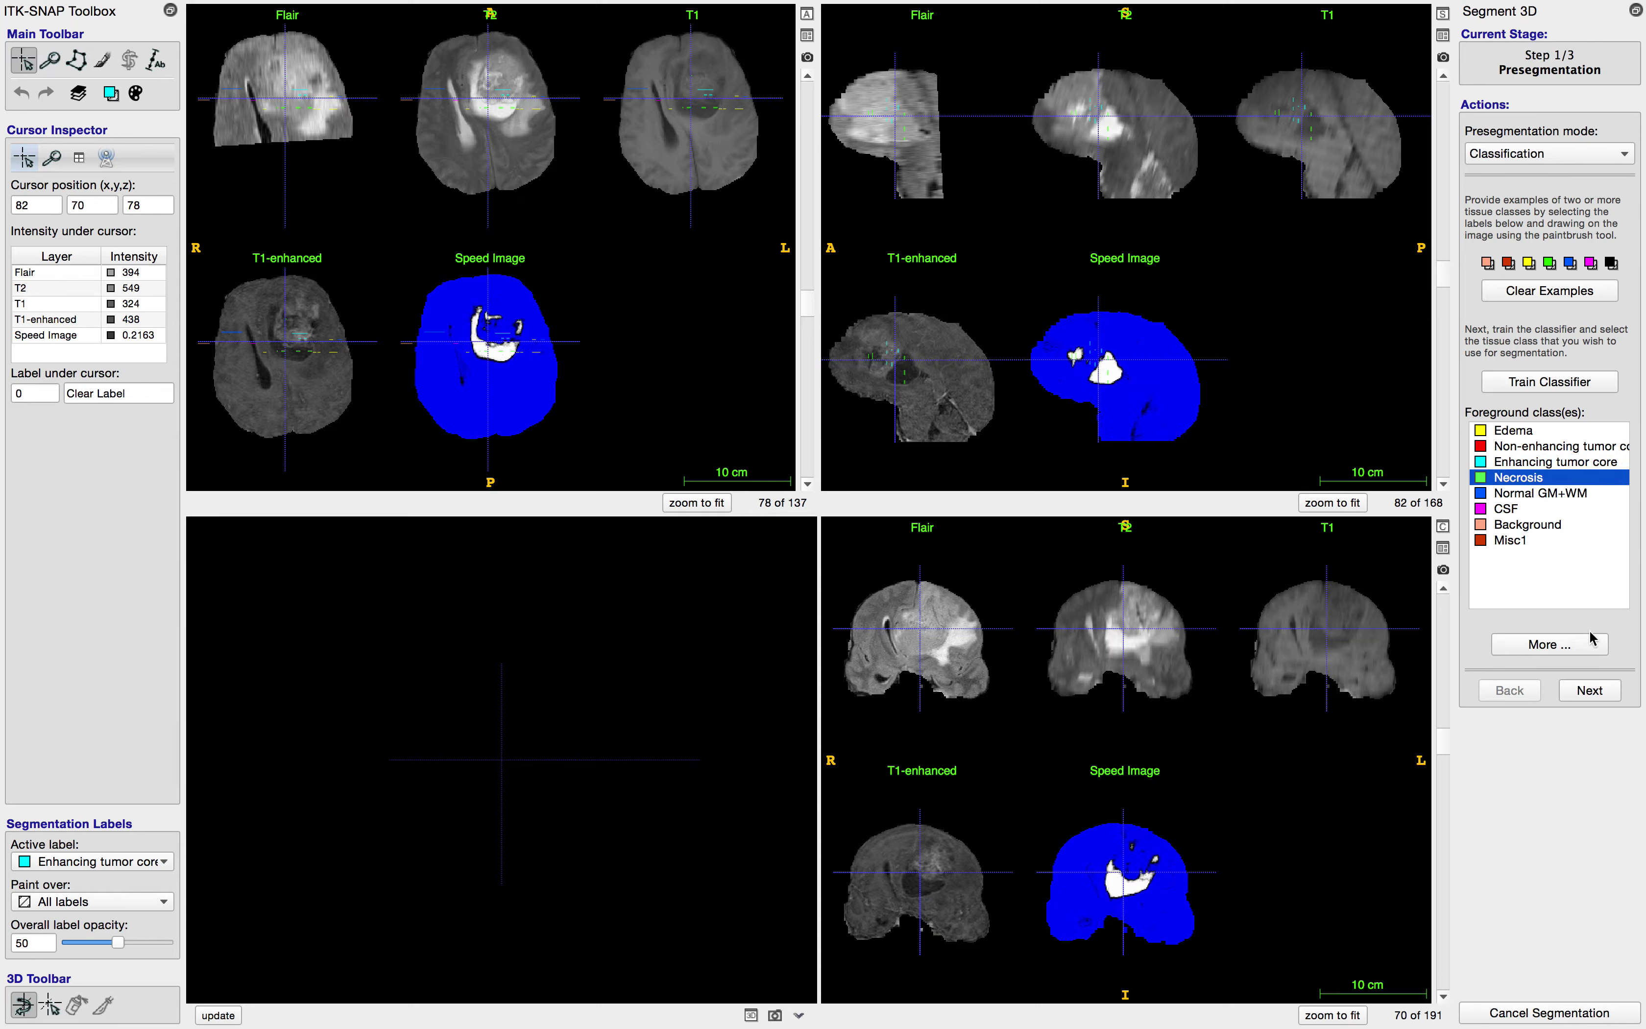
pyautogui.click(1589, 690)
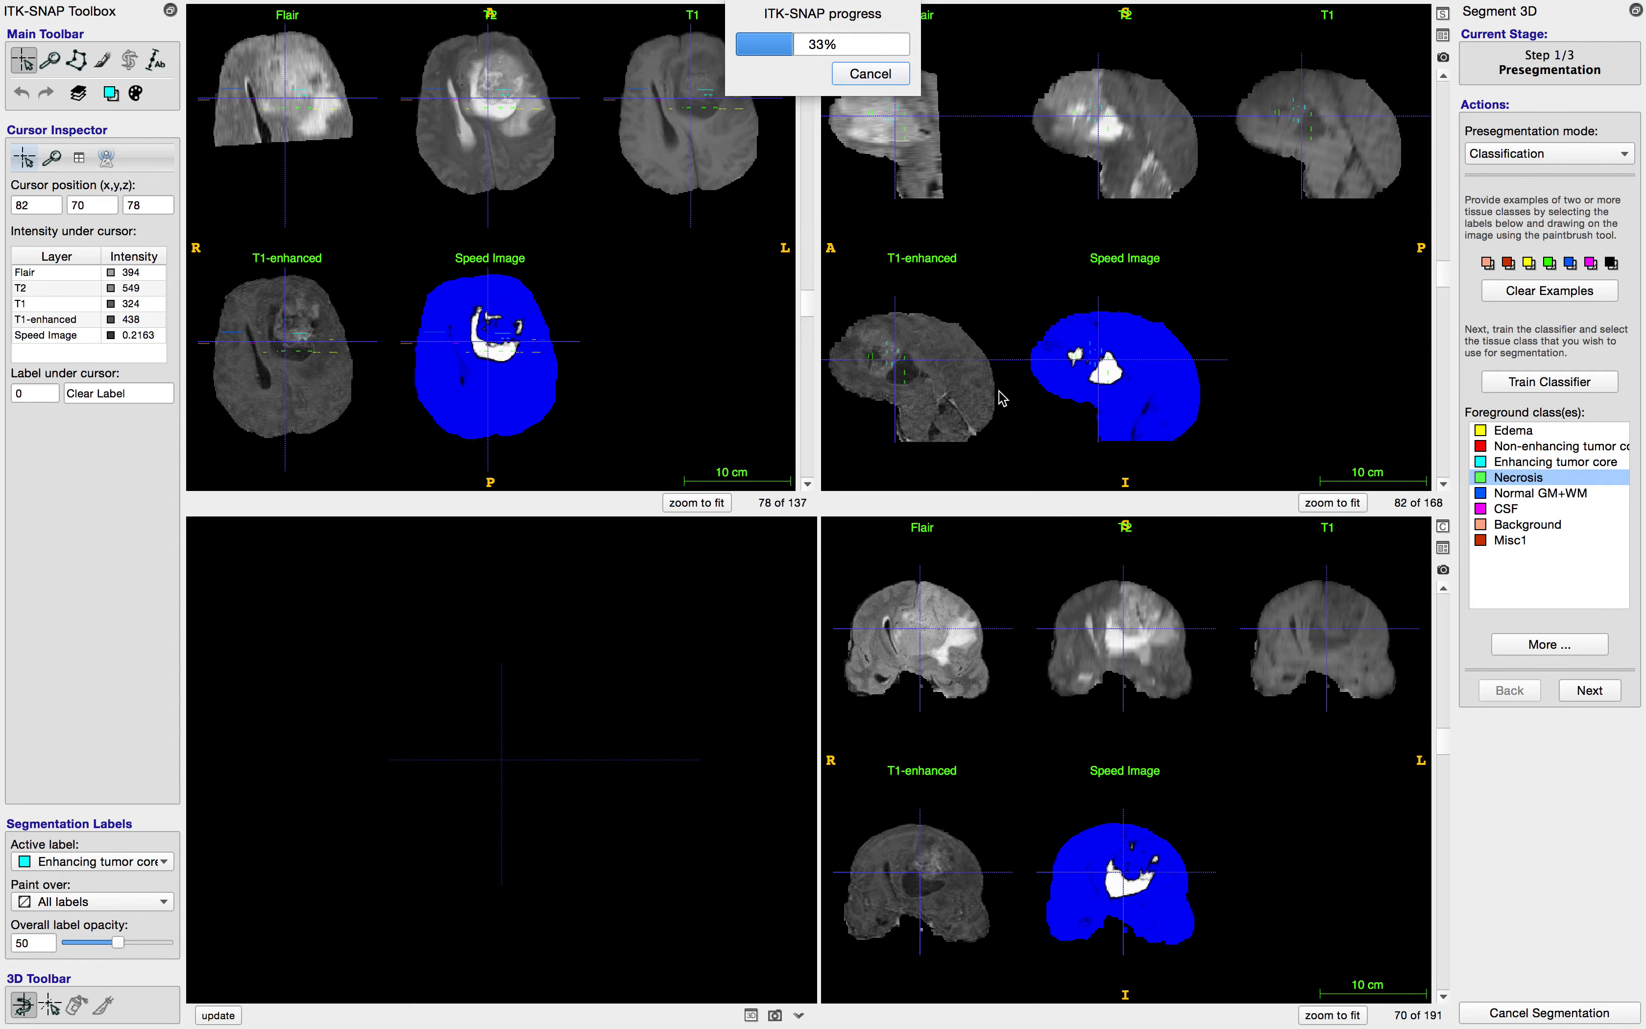
pyautogui.click(1077, 355)
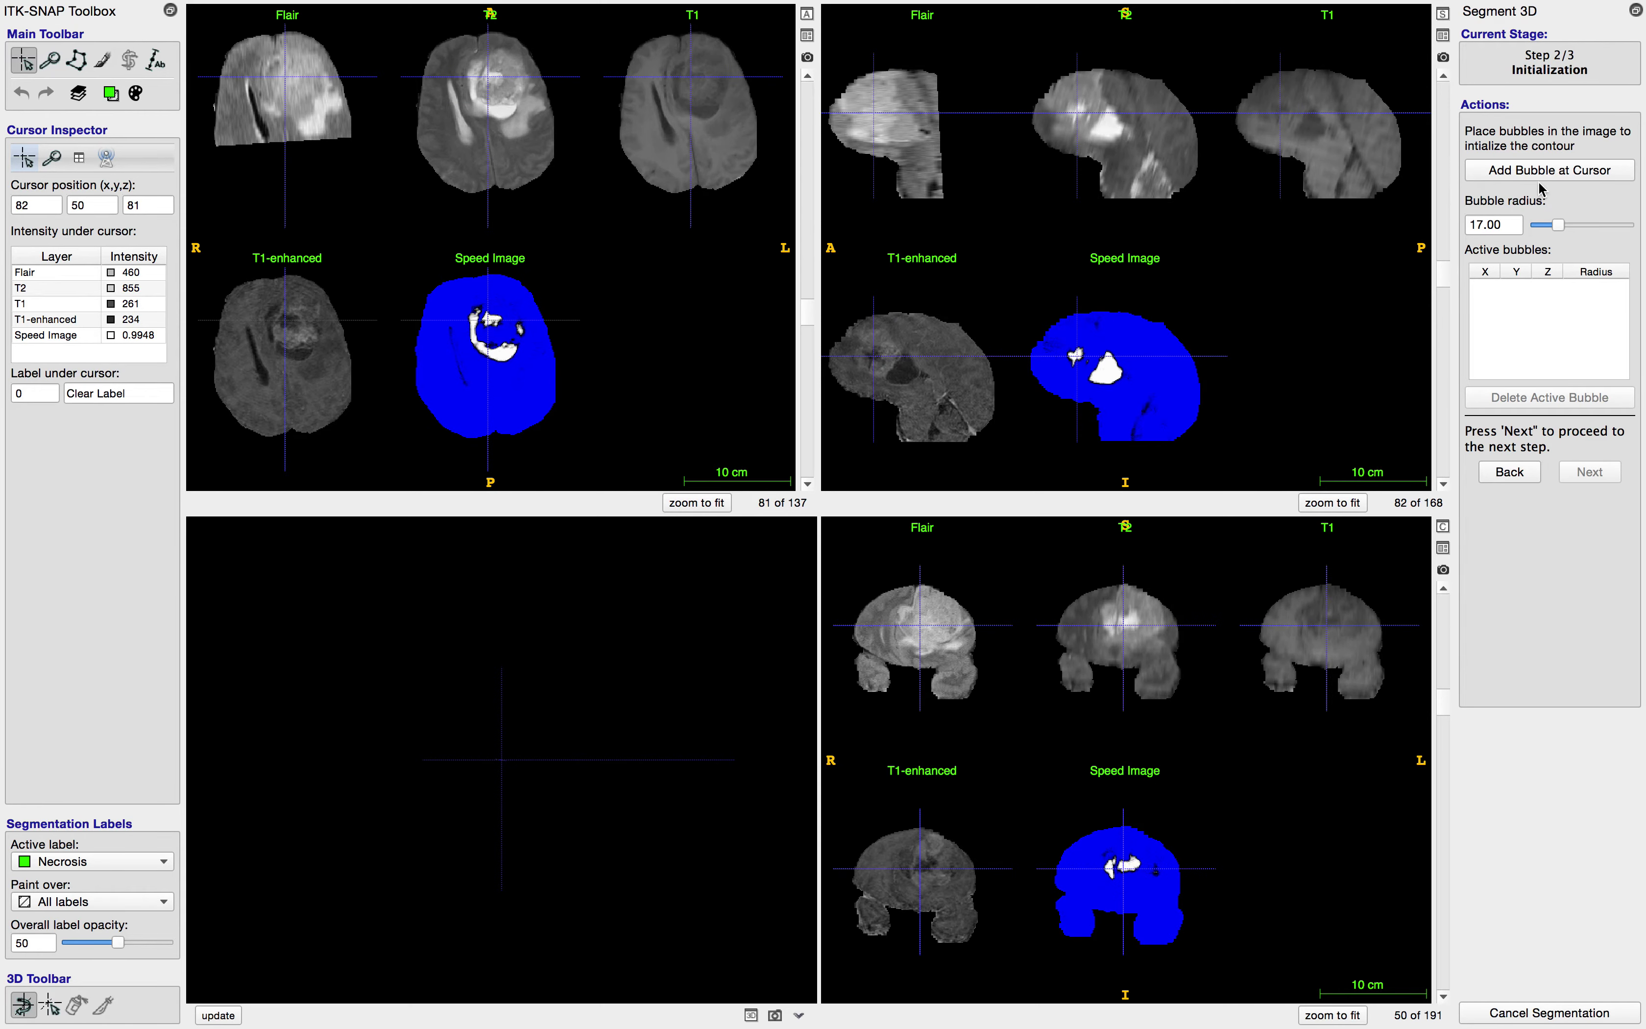
# Step: Add two radius-13 seed bubbles at necrotic spots in the tumour
pyautogui.click(1539, 176)
pyautogui.moveTo(1563, 228); pyautogui.dragTo(1558, 228)
pyautogui.click(1111, 373)
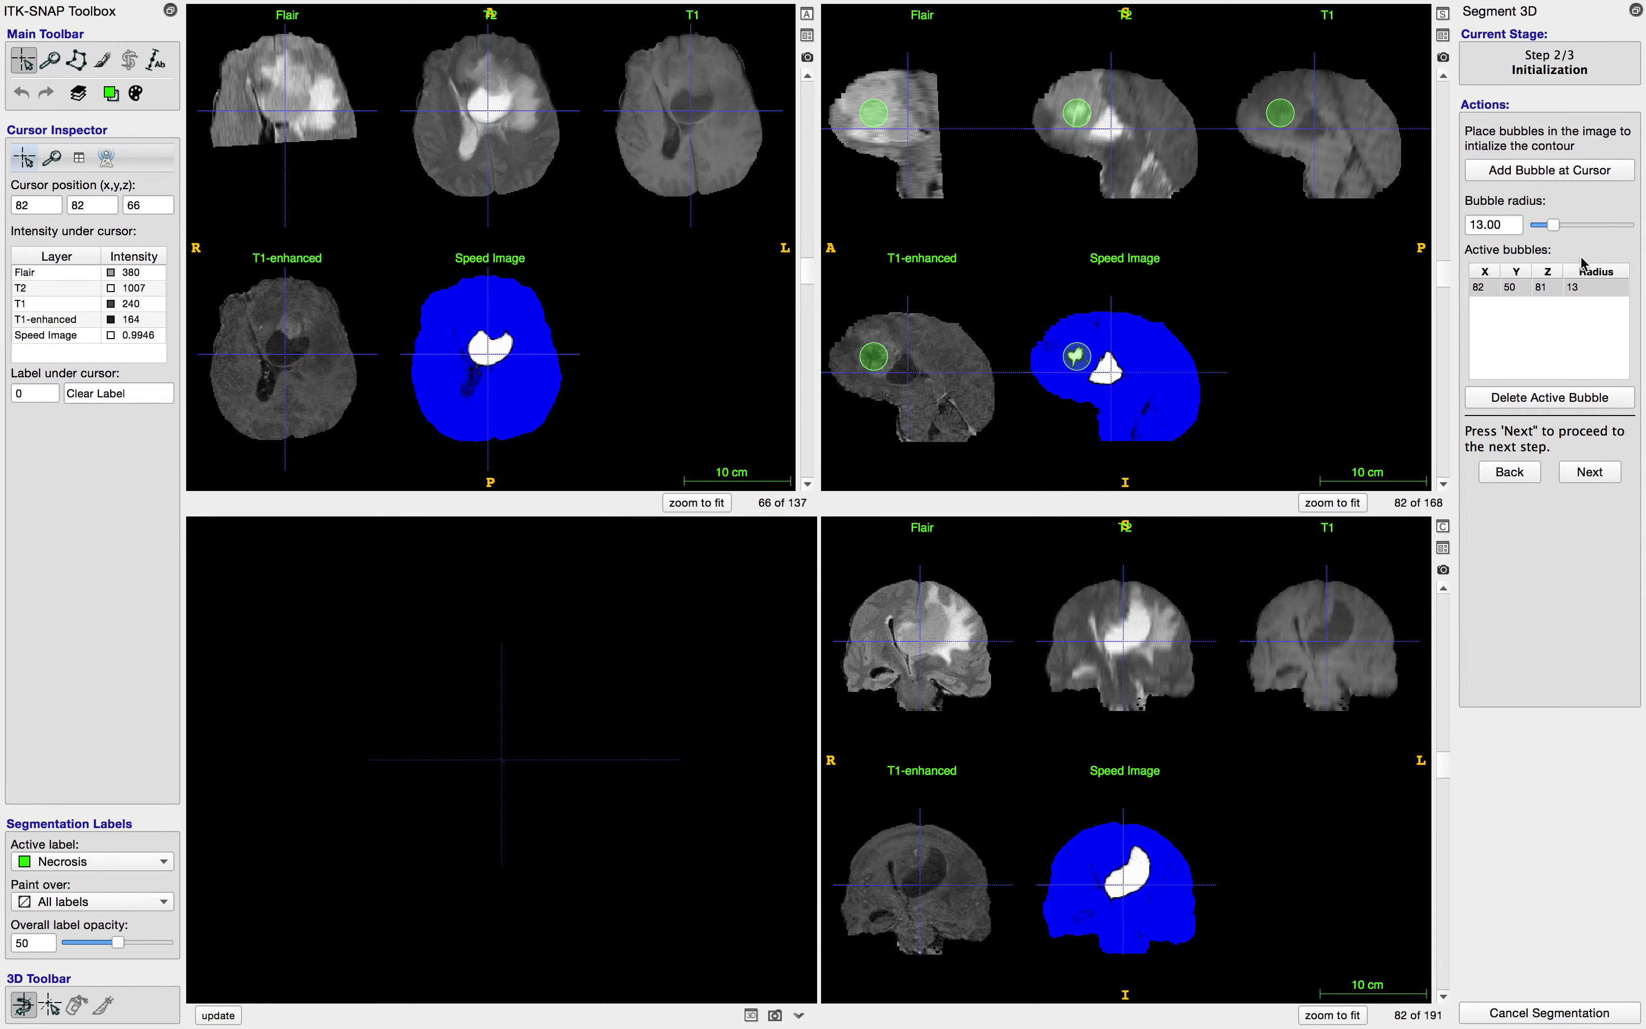
pyautogui.click(1527, 177)
pyautogui.moveTo(1441, 279)
pyautogui.mouseDown()
pyautogui.moveTo(1442, 231)
pyautogui.moveTo(1442, 246)
pyautogui.mouseUp()
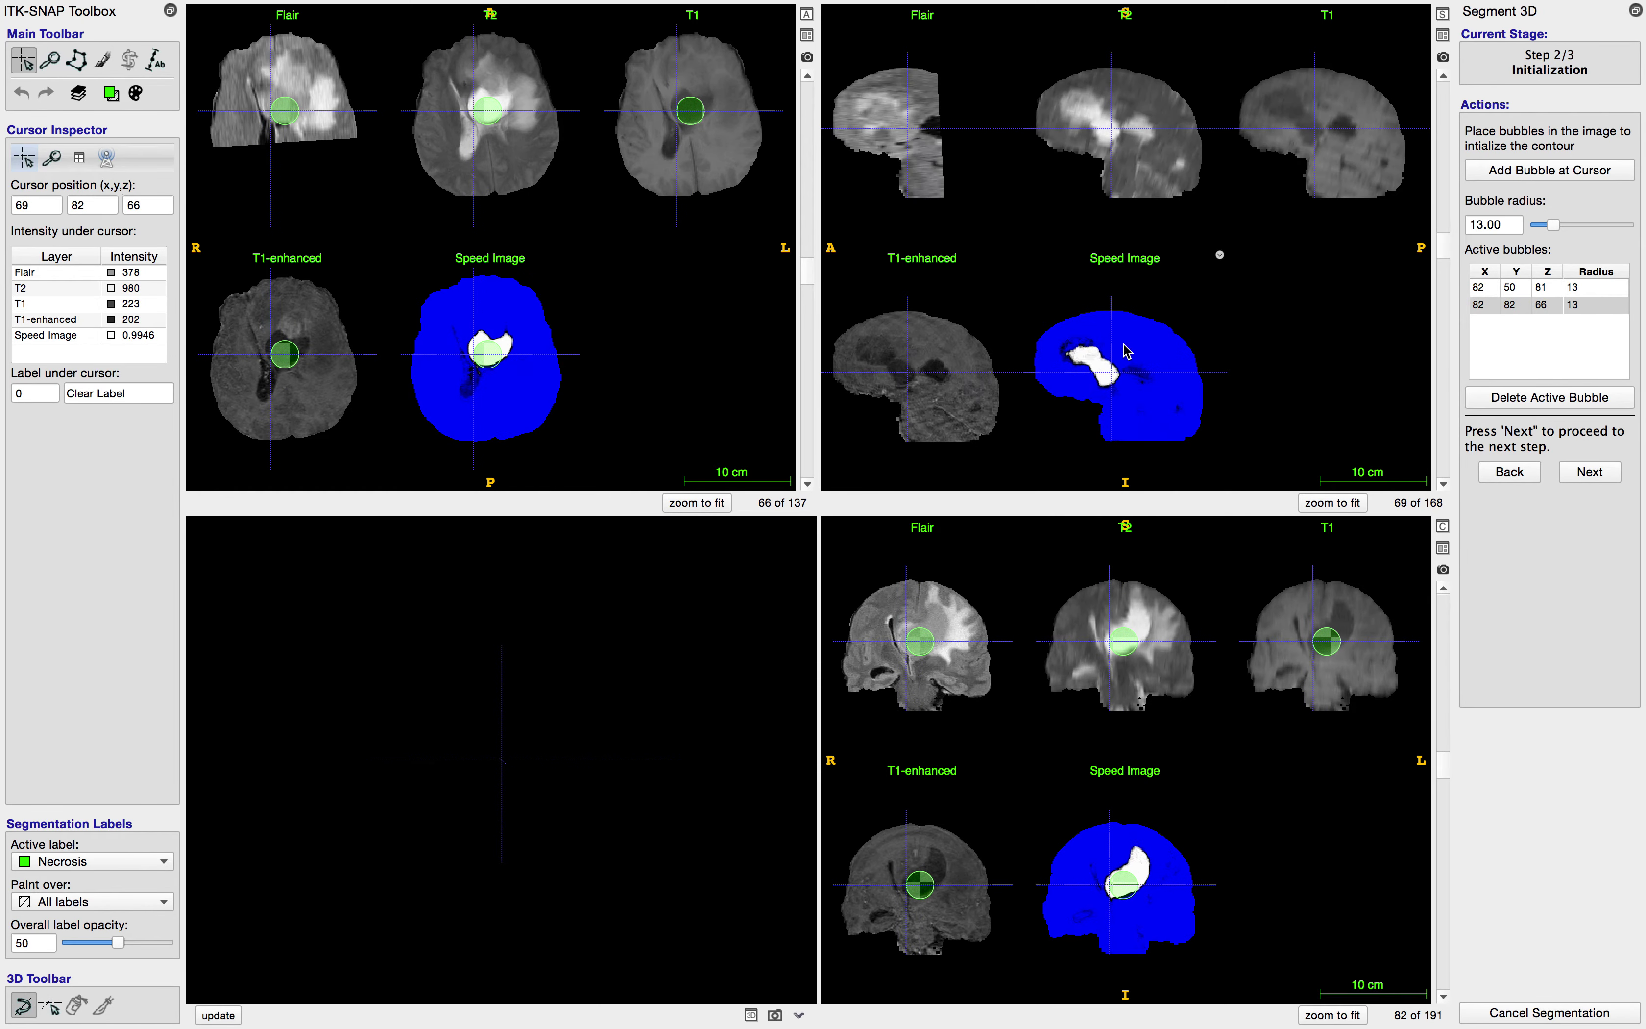
# Step: Add a third seed bubble and run the necrosis contour evolution to about iteration 176
pyautogui.click(1092, 353)
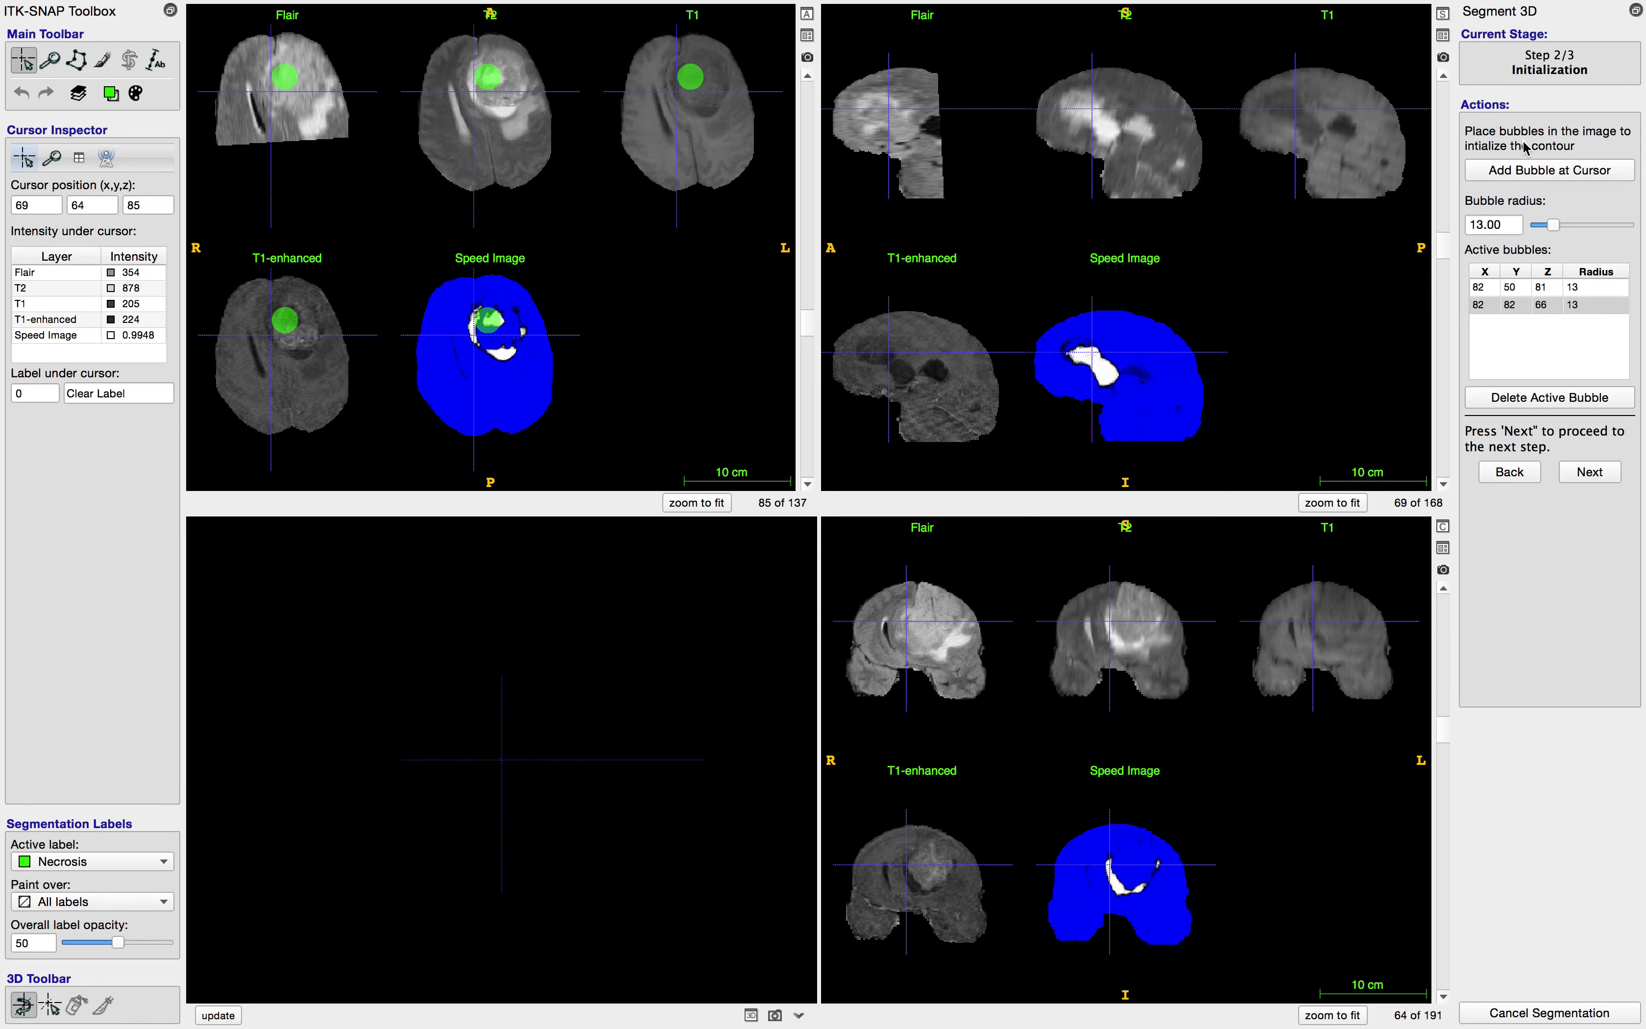
pyautogui.click(1529, 170)
pyautogui.scroll(12, 1198, 322)
pyautogui.scroll(-17, 1203, 314)
pyautogui.scroll(20, 1217, 296)
pyautogui.scroll(3, 1221, 304)
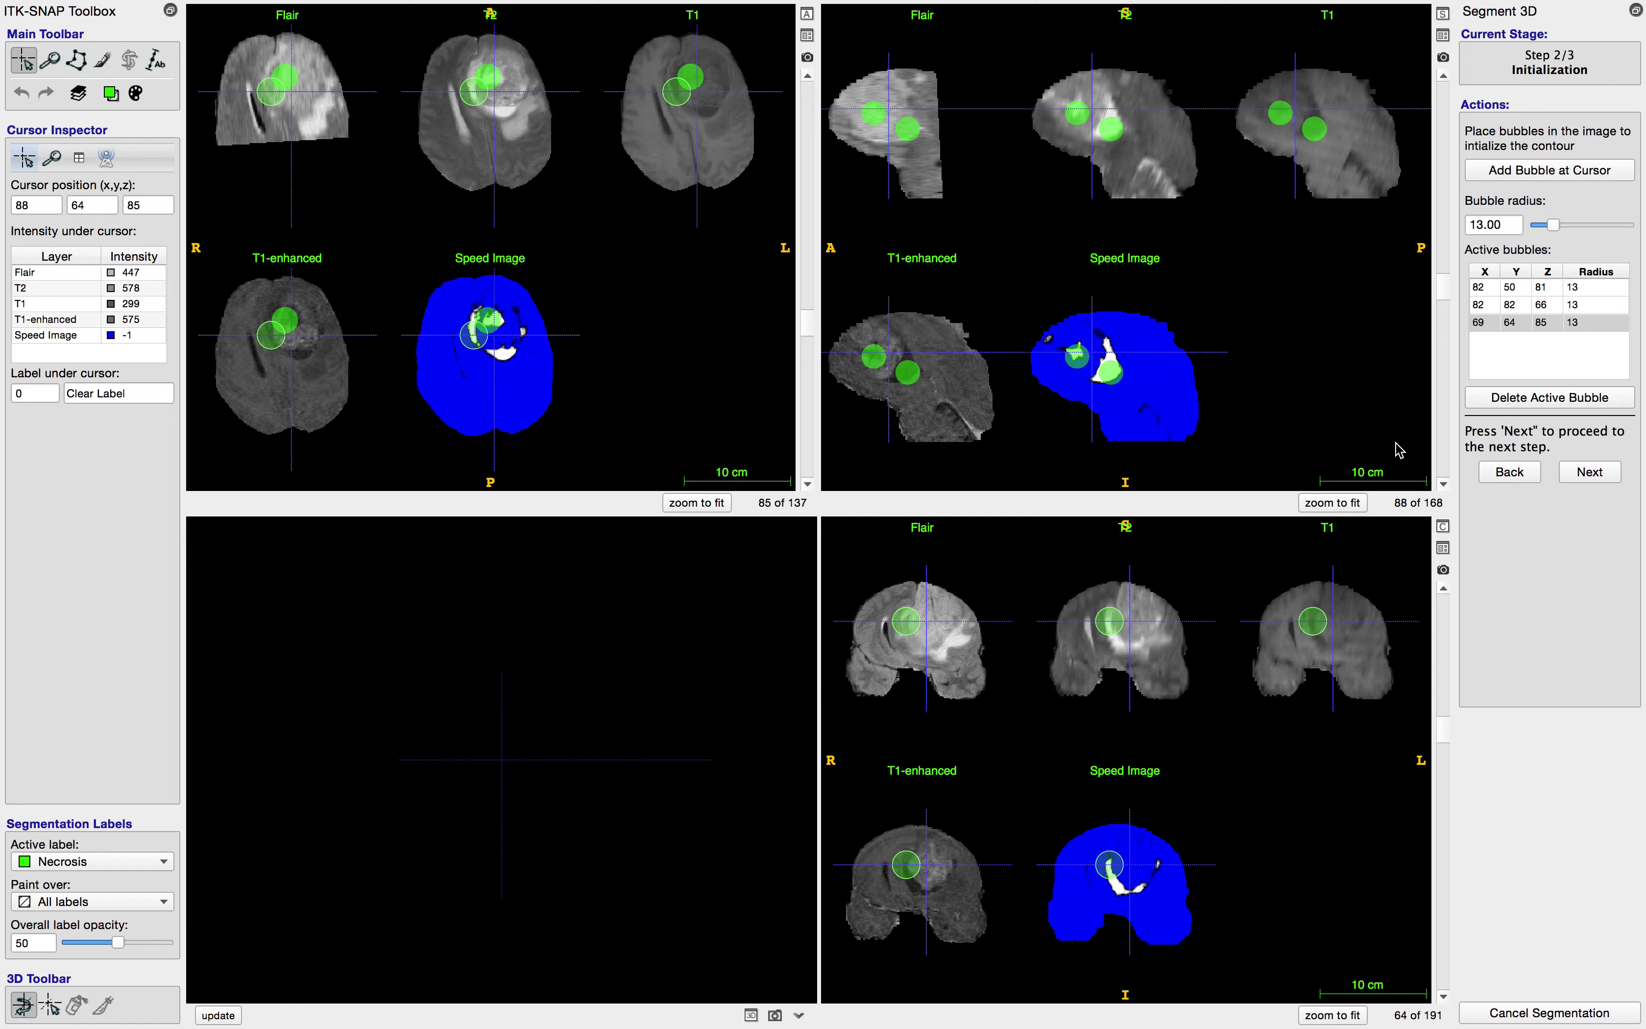
pyautogui.click(1589, 471)
pyautogui.click(1549, 267)
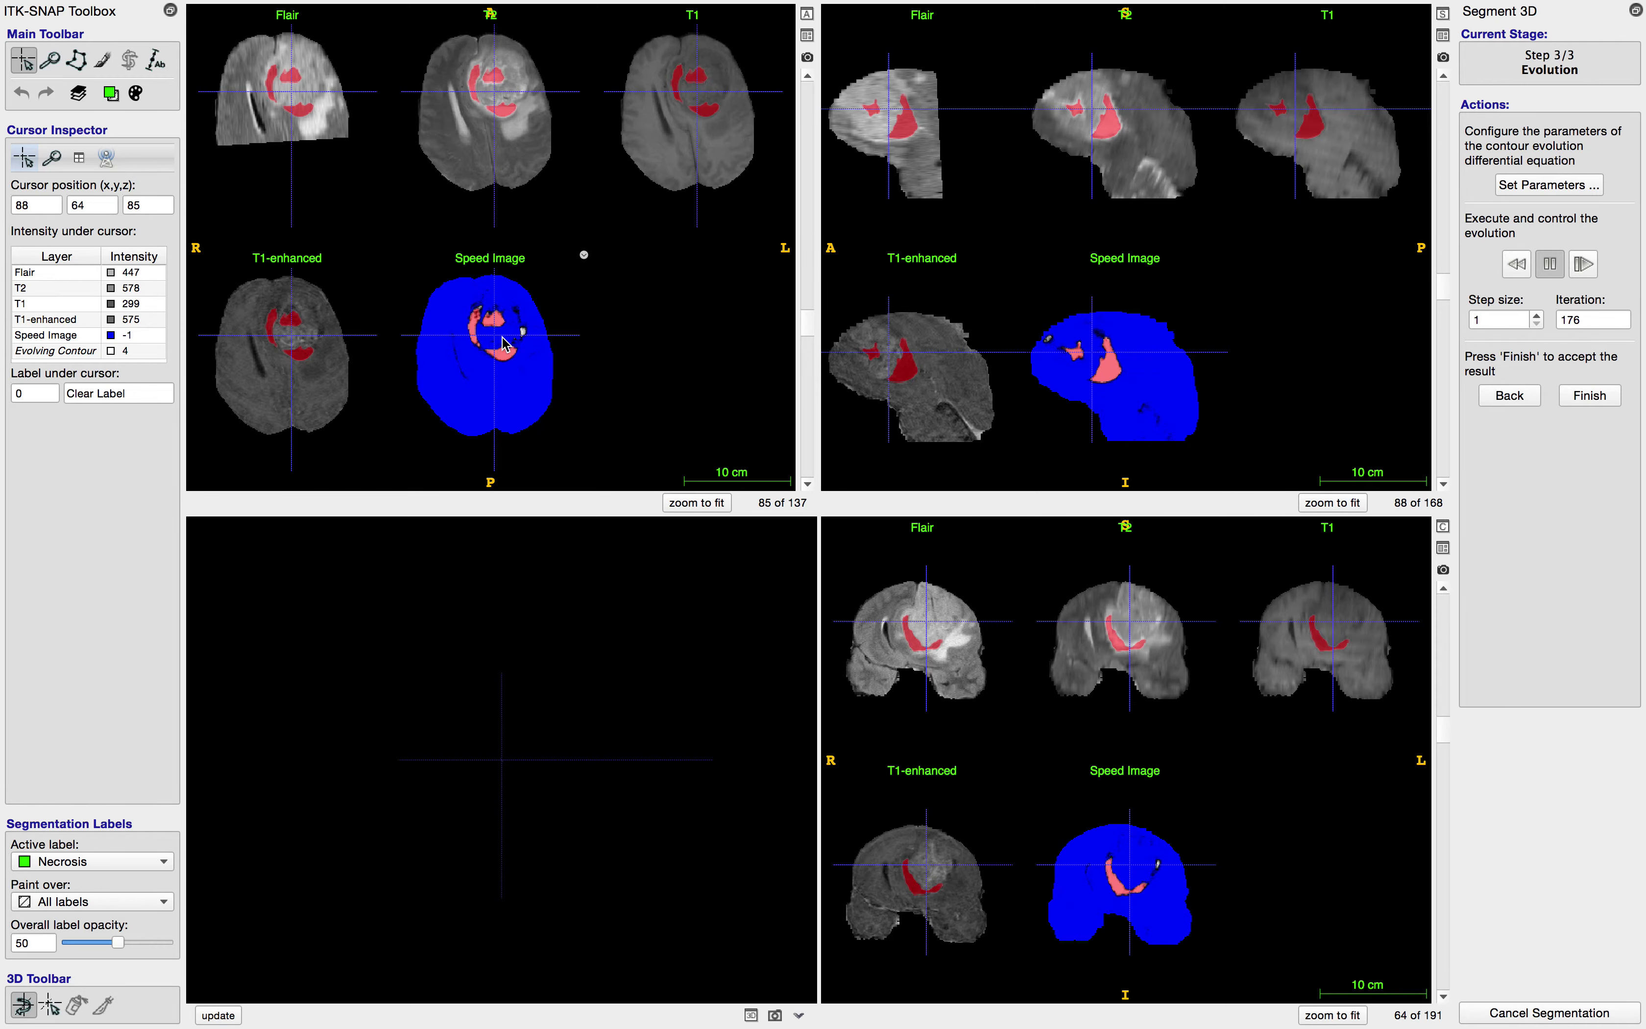
# Step: Go back and add a fourth seed bubble on an unsegmented part of the tumour
pyautogui.click(522, 333)
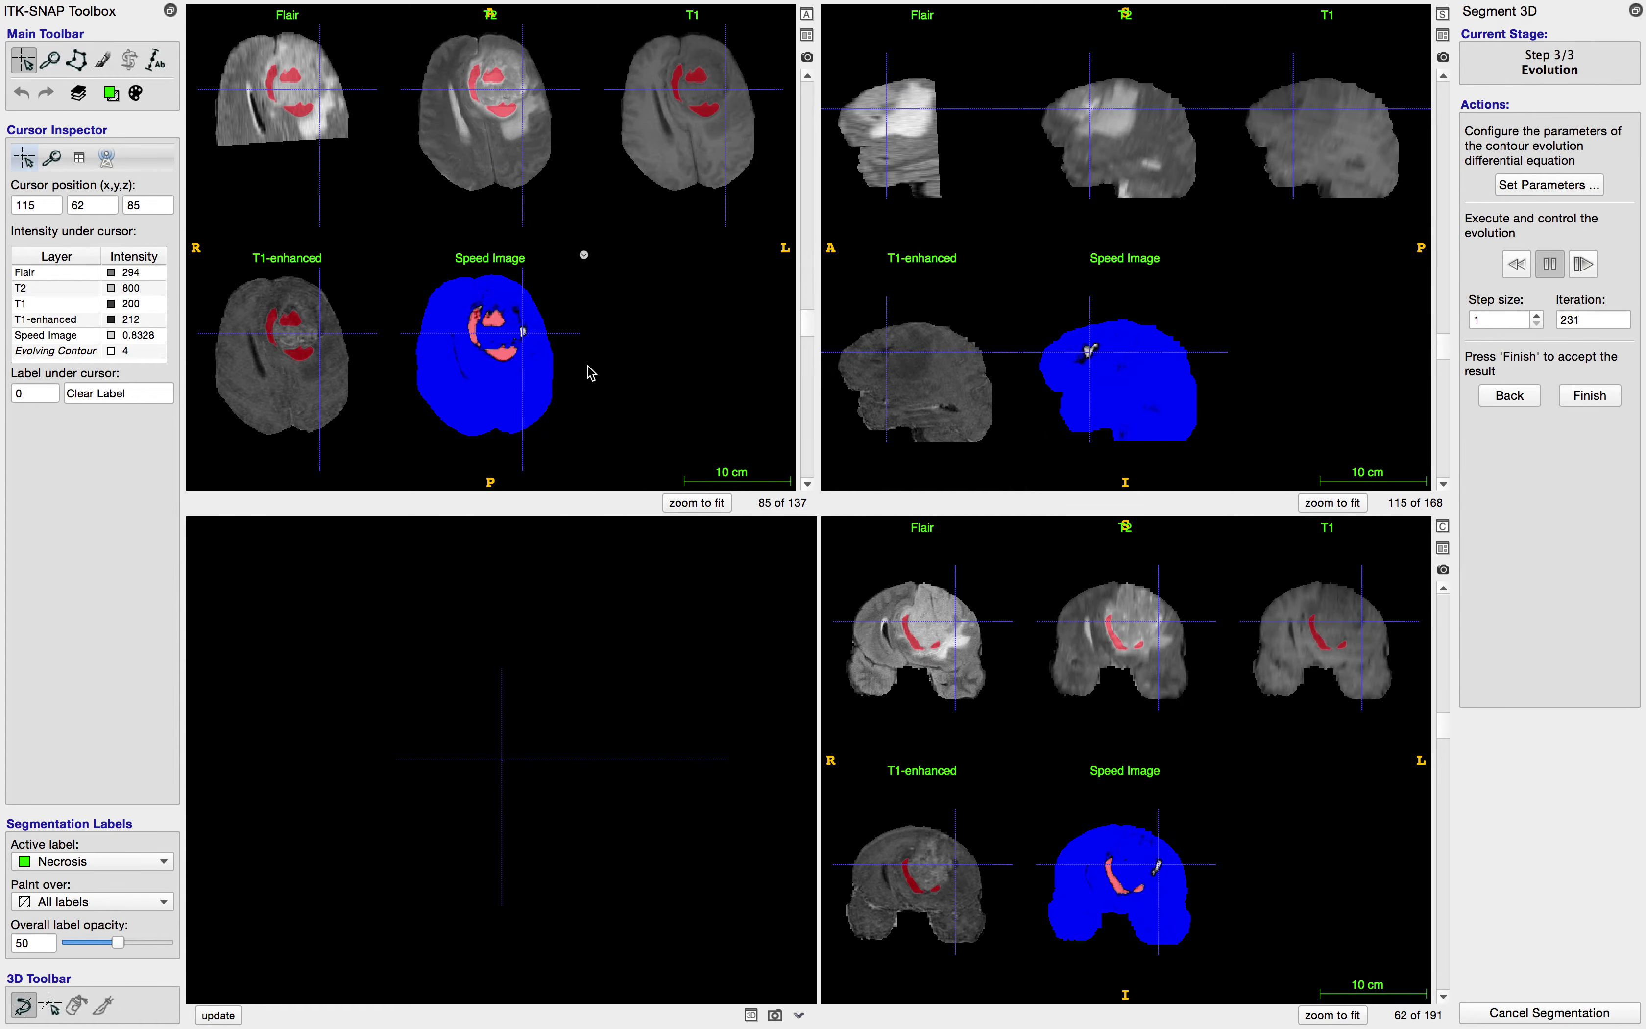
pyautogui.scroll(4, 596, 354)
pyautogui.scroll(-1, 620, 351)
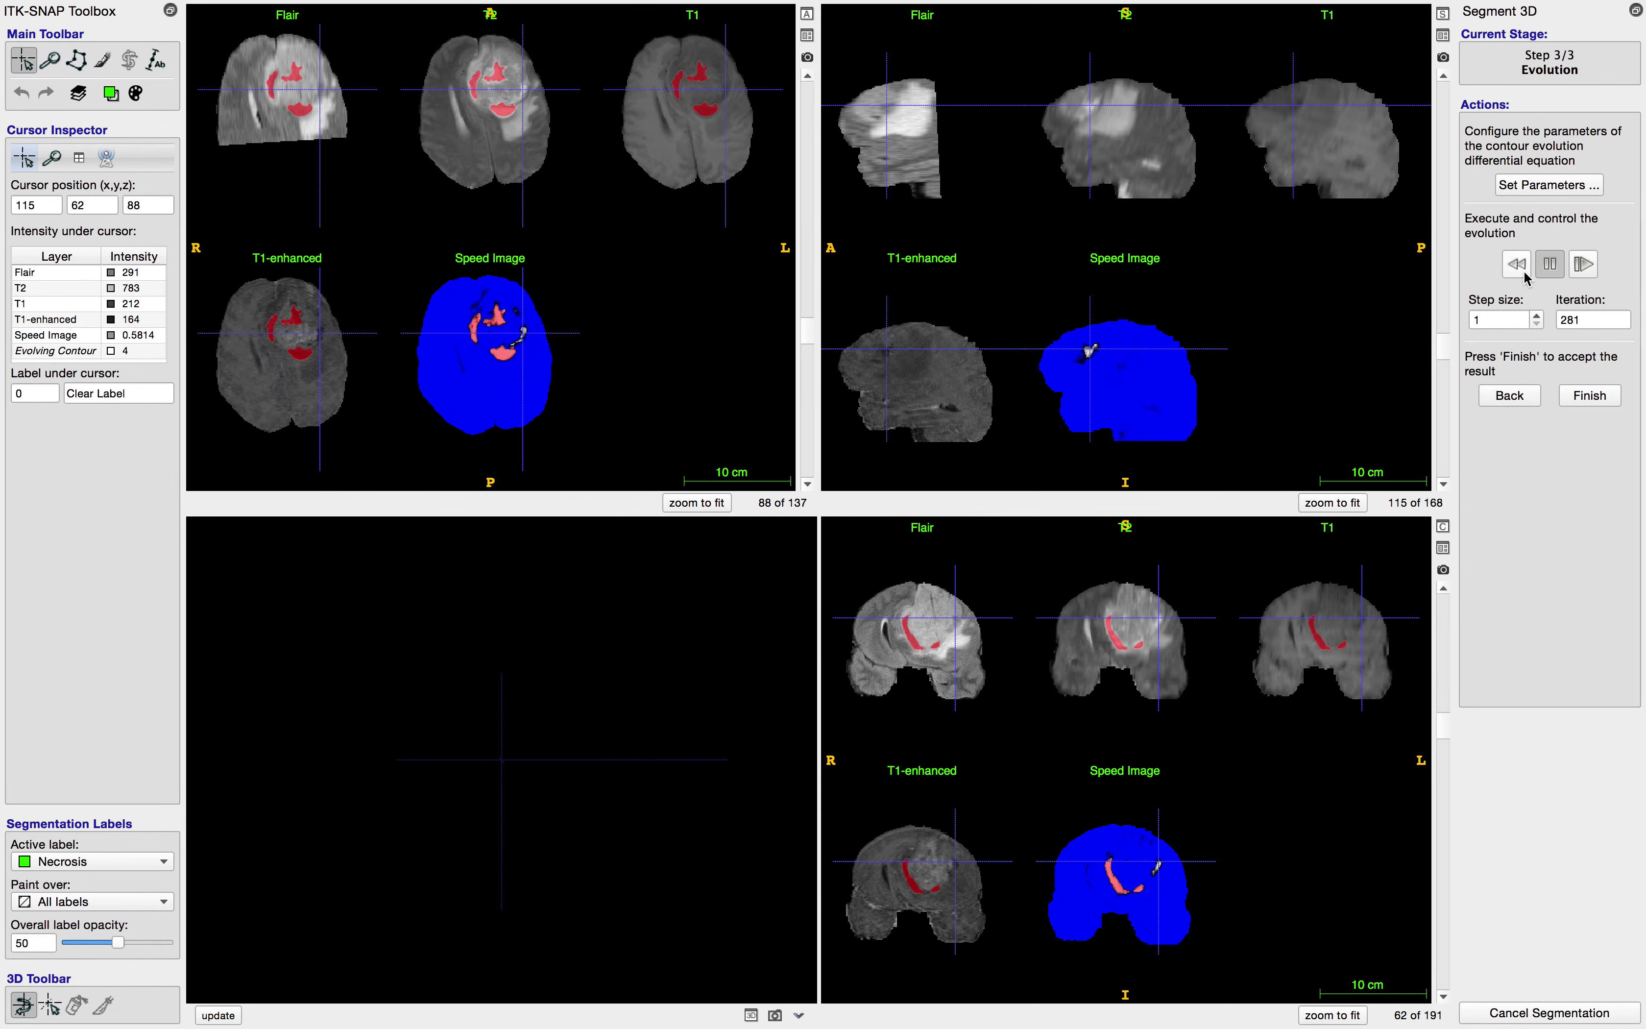
pyautogui.click(1509, 396)
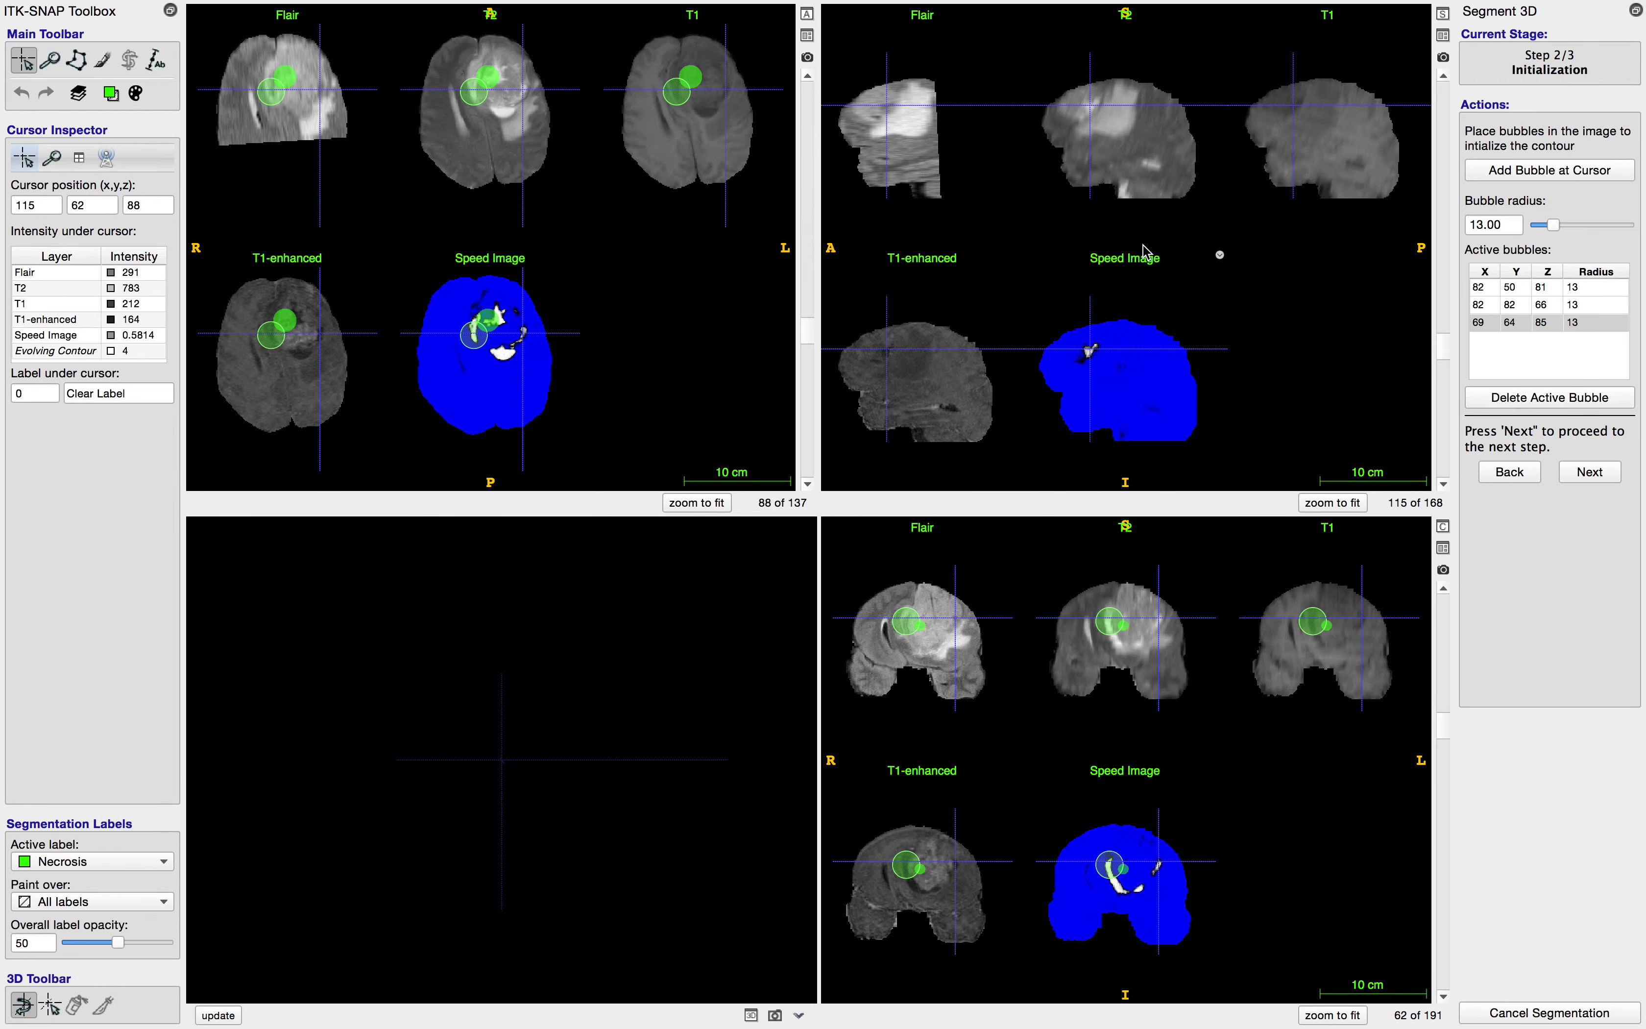
pyautogui.click(1520, 174)
# Step: Rerun the evolution with step size 6, pause at iteration 365, and accept the necrosis contour
pyautogui.click(1590, 471)
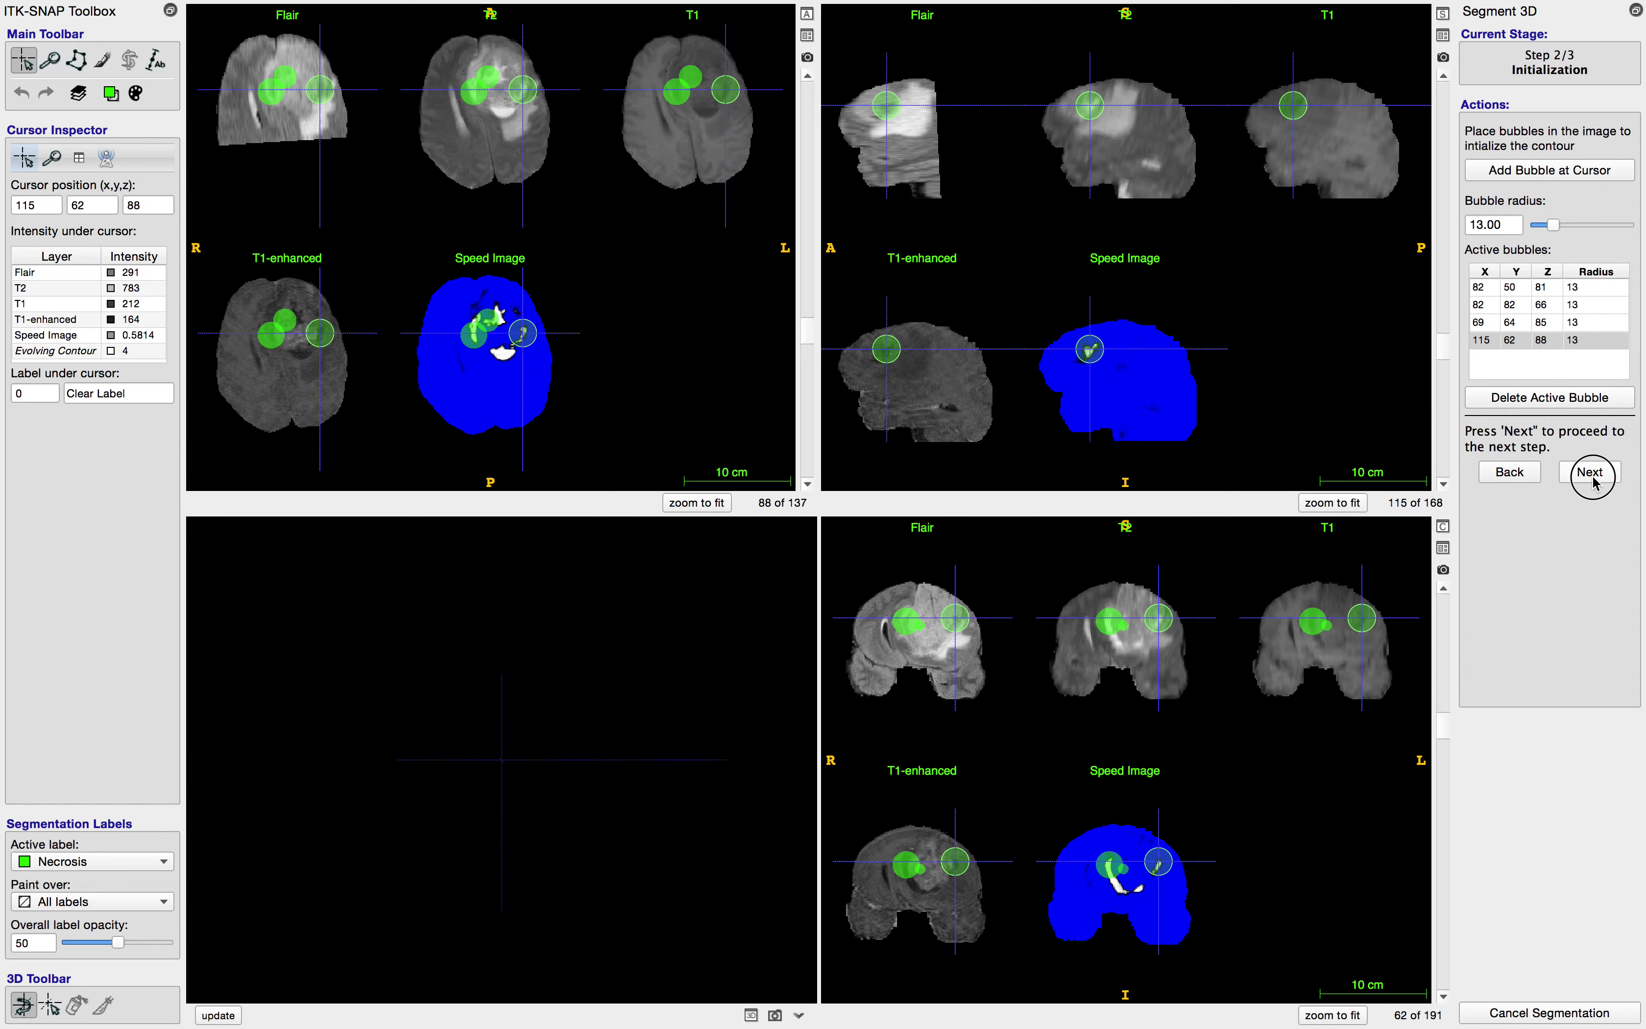
pyautogui.click(1550, 264)
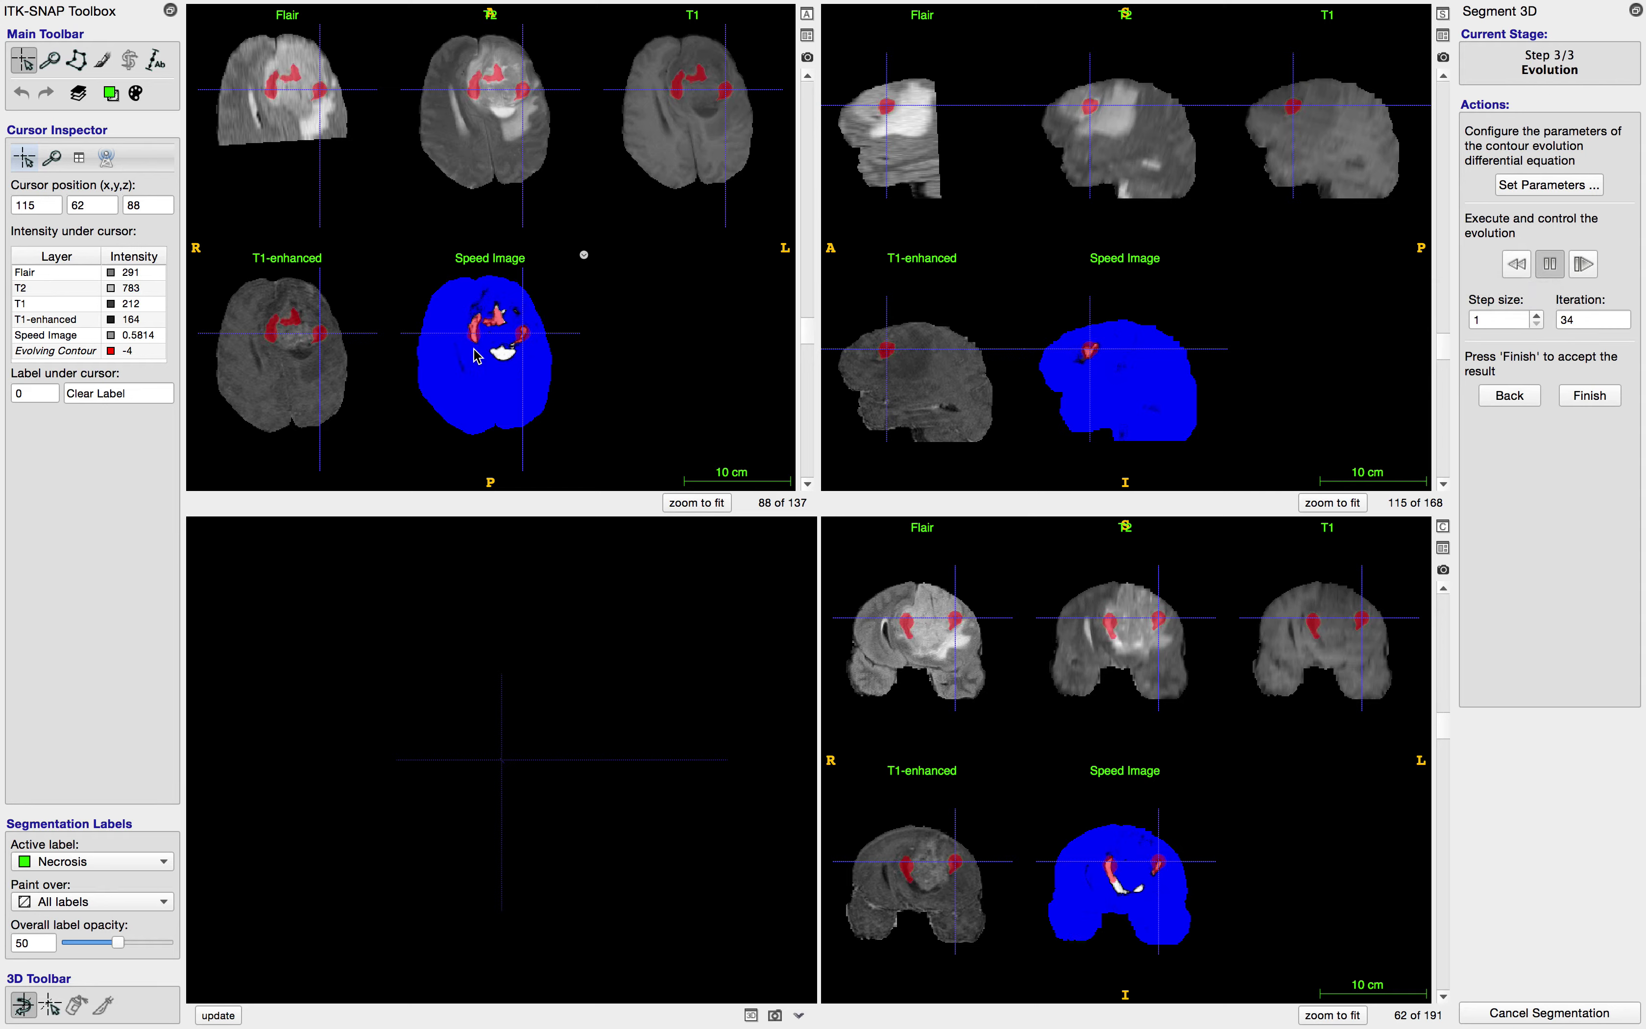
pyautogui.scroll(-5, 512, 350)
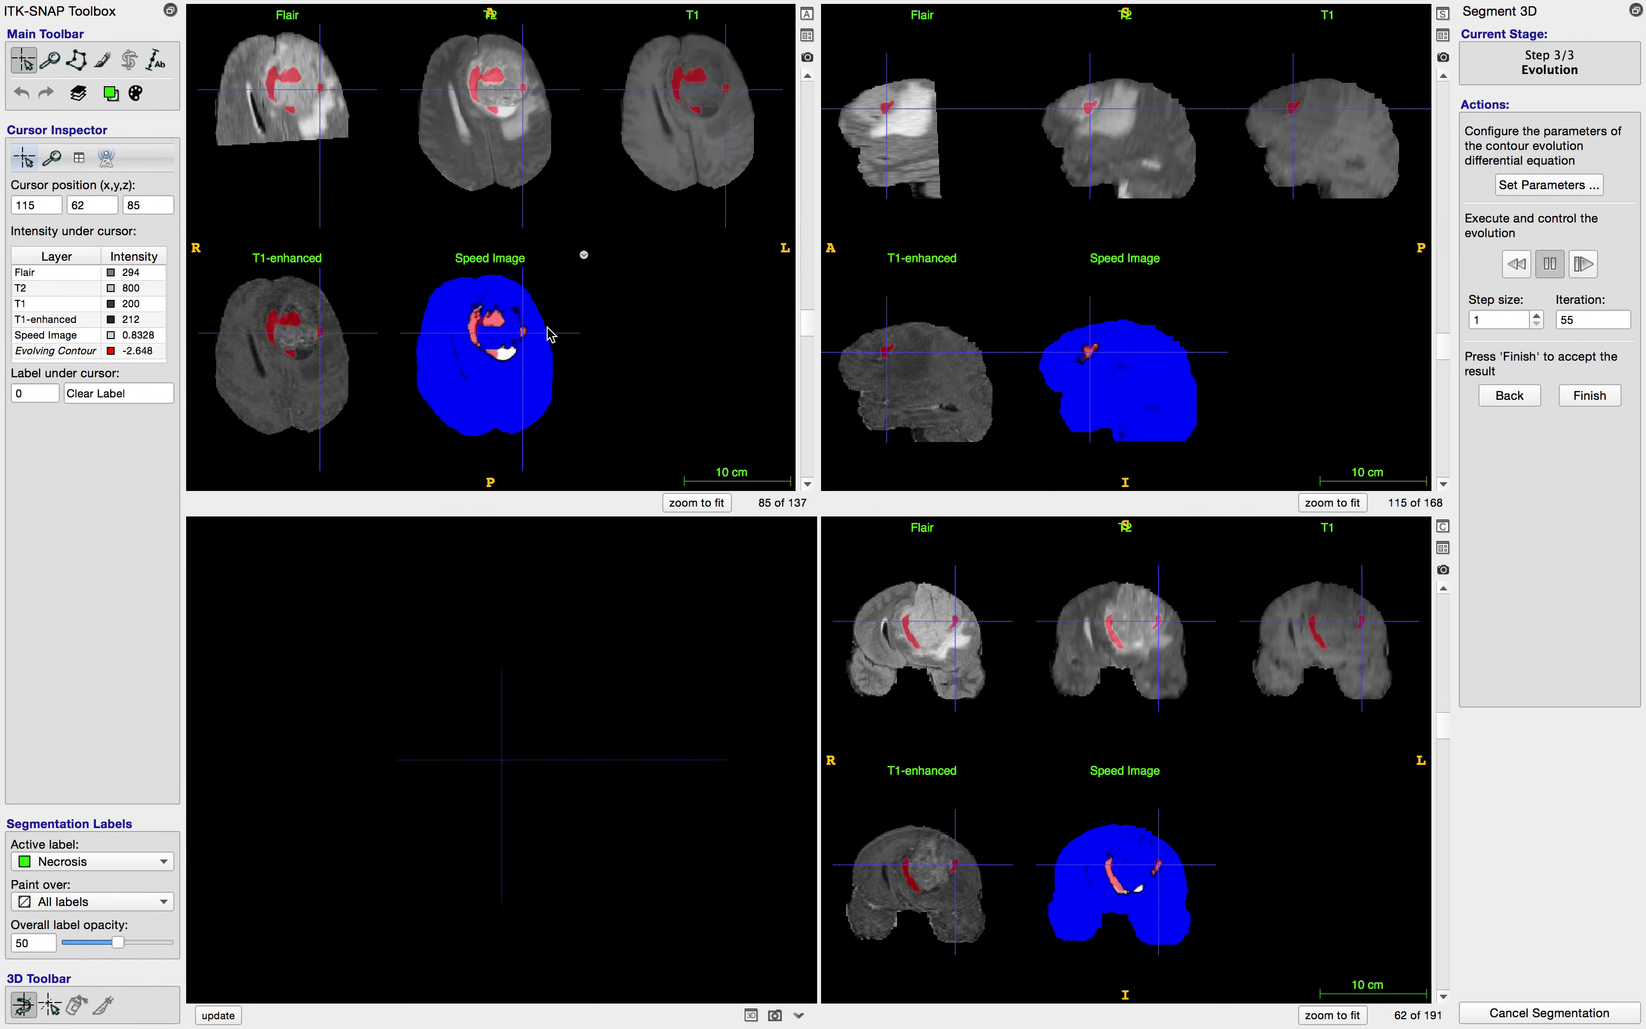
pyautogui.scroll(5, 552, 330)
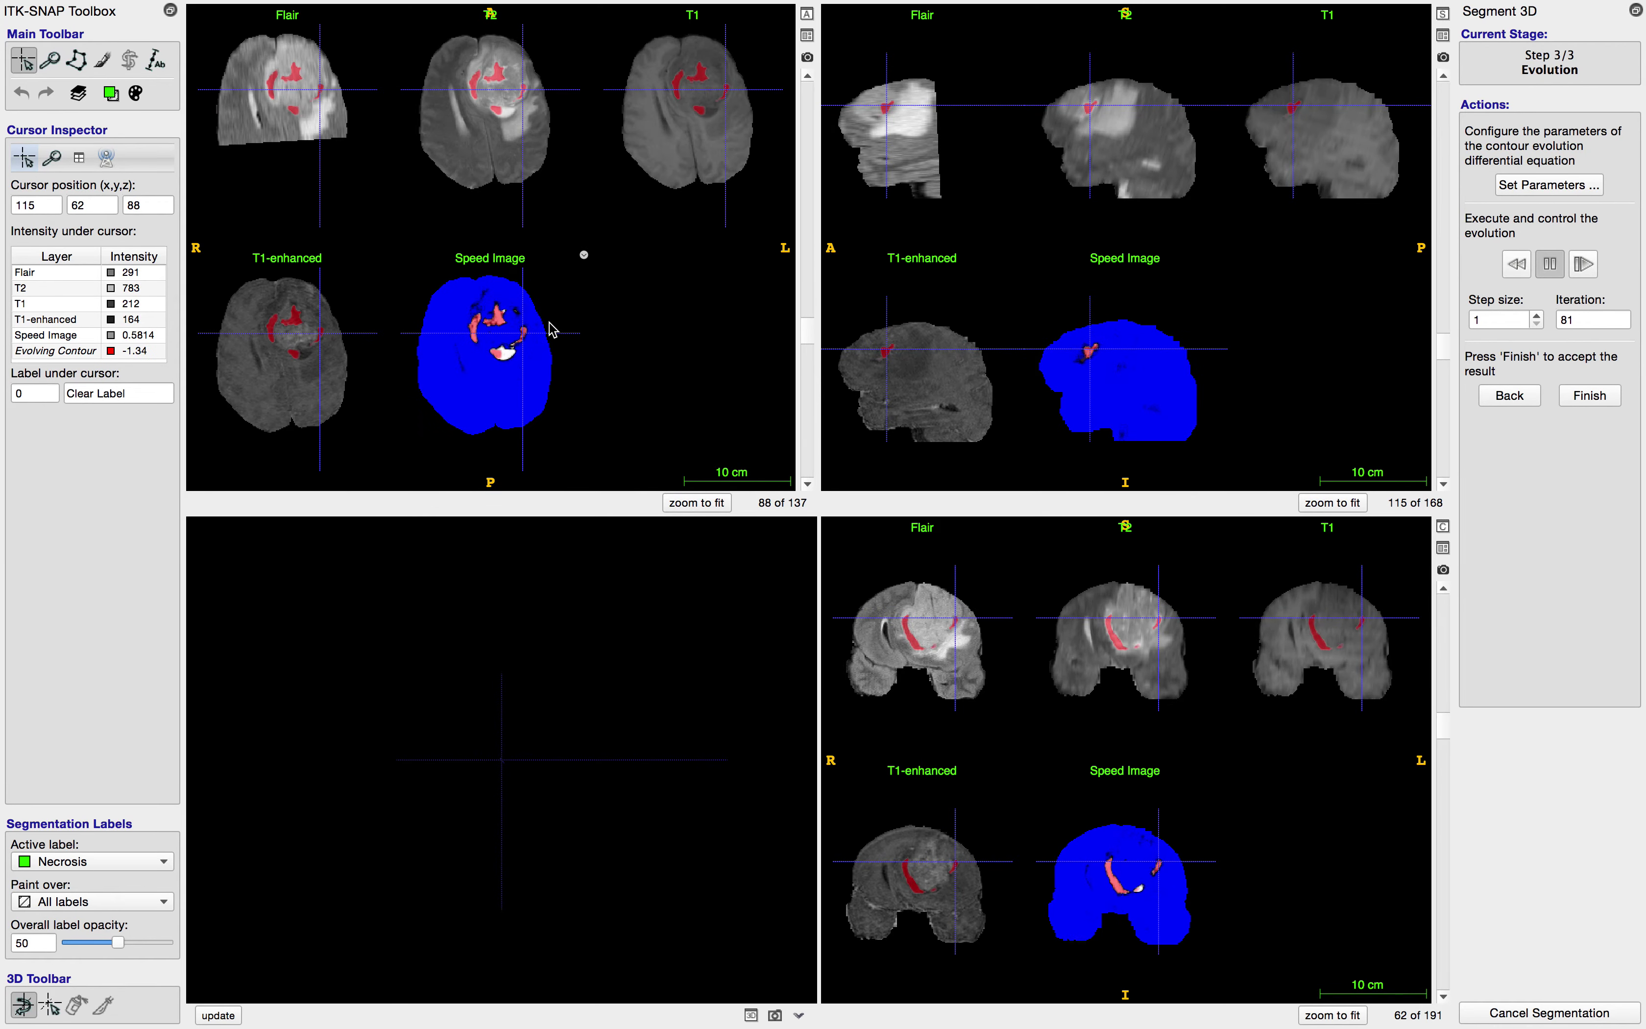
pyautogui.click(1536, 317)
pyautogui.click(1537, 317)
pyautogui.click(1537, 317)
pyautogui.click(1537, 317)
pyautogui.click(1536, 317)
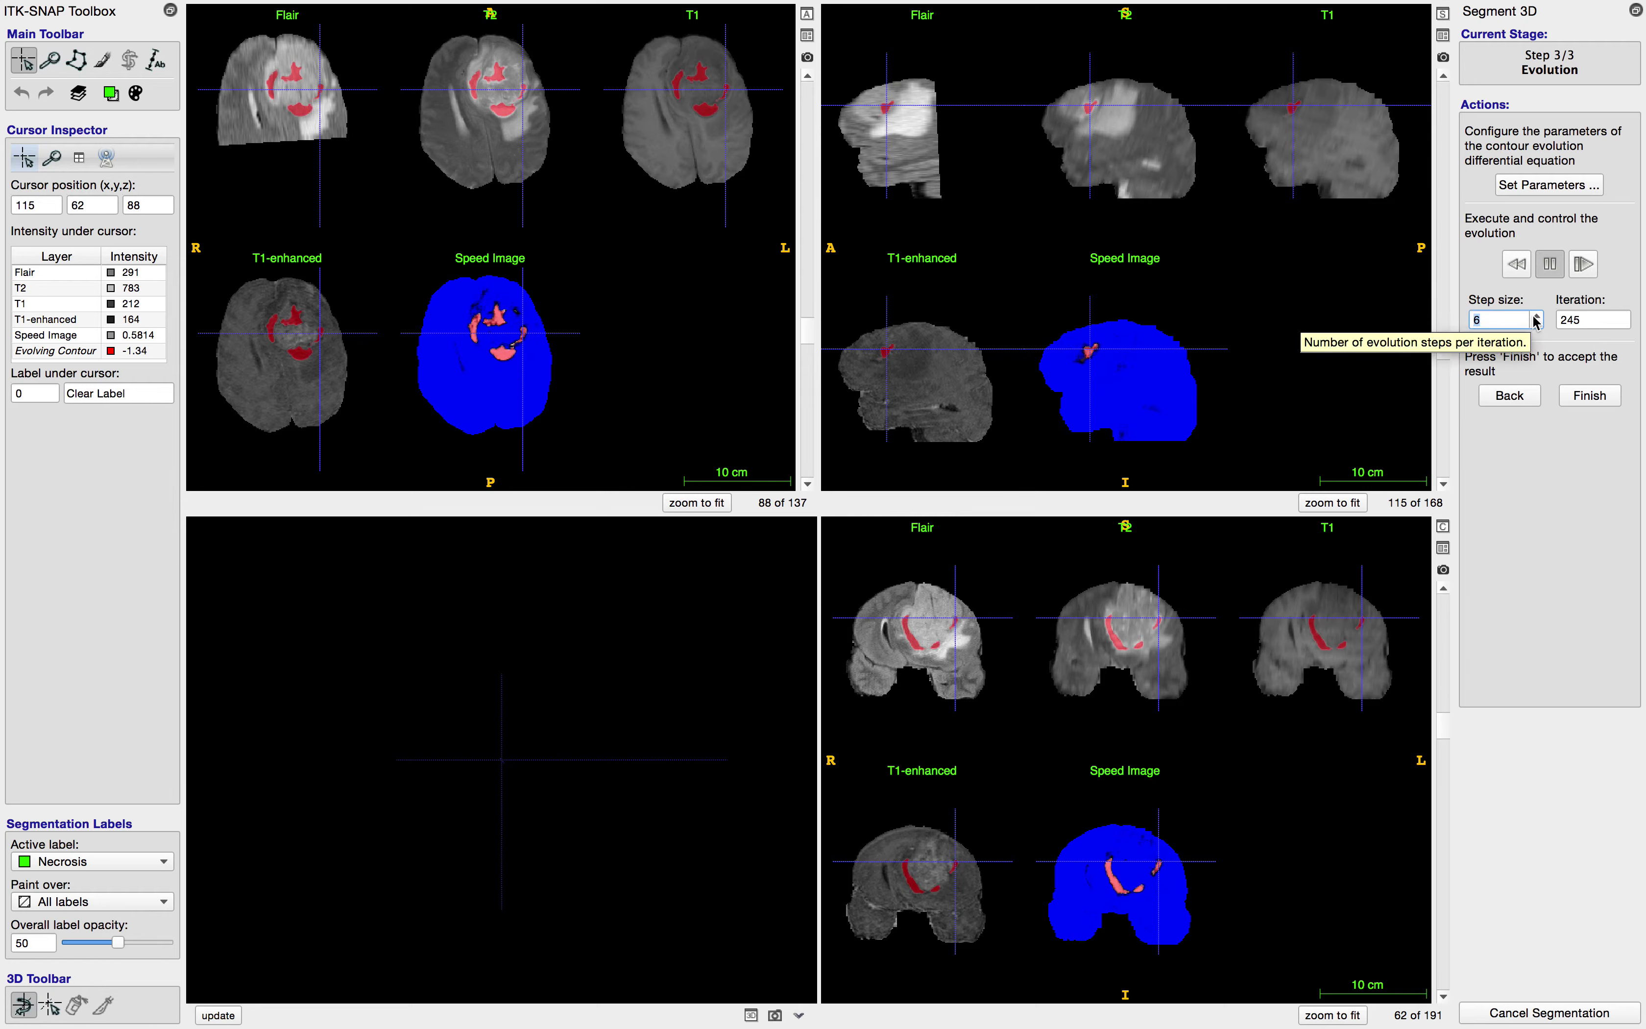
pyautogui.click(1551, 275)
pyautogui.click(1590, 395)
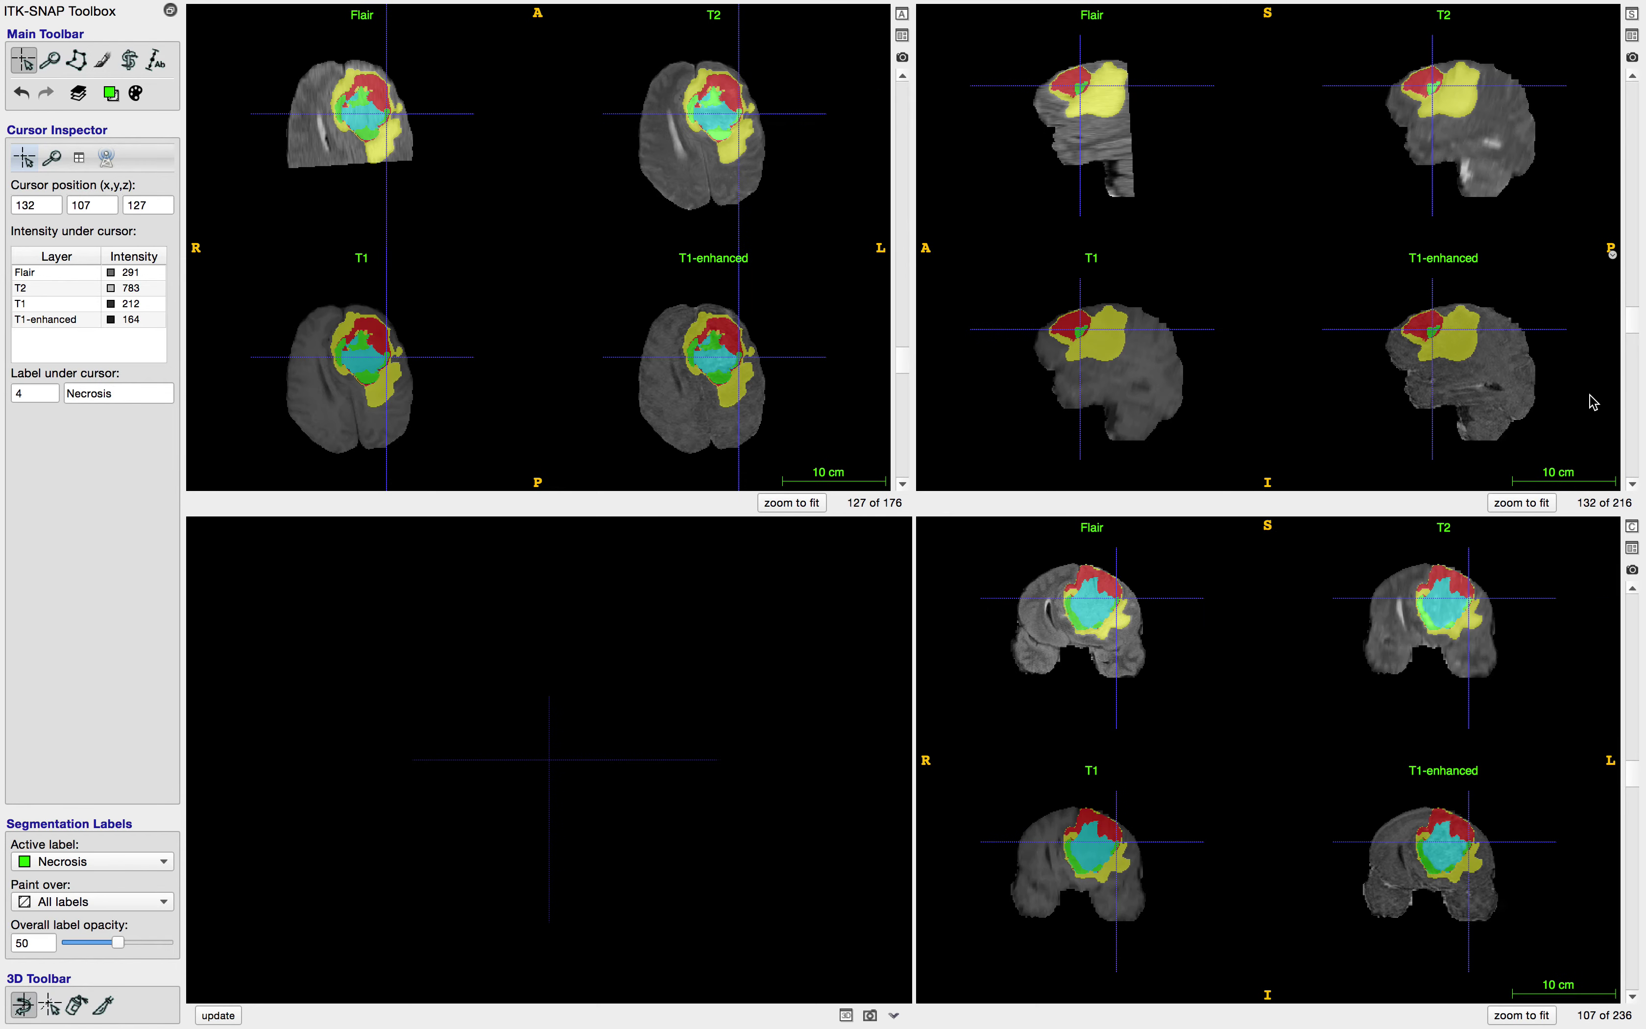
# Step: Save the segmentation image as pauly01.nii.gz in NIfTI format
pyautogui.scroll(-8, 729, 394)
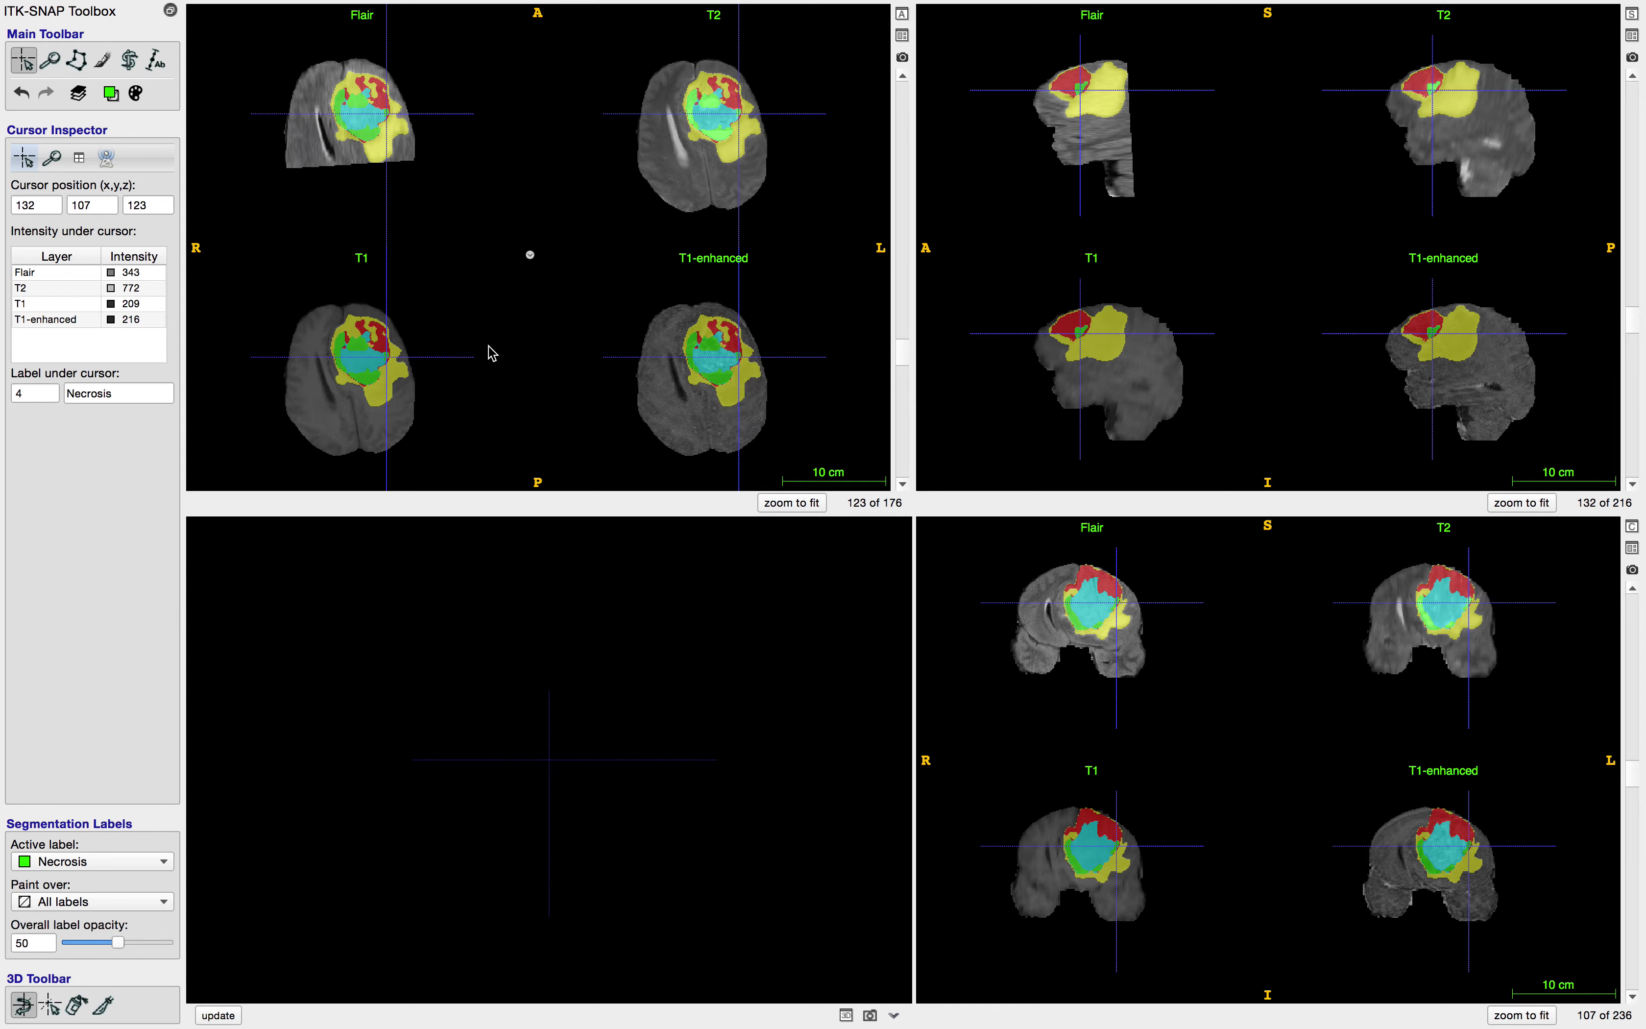
pyautogui.moveTo(178, 3)
pyautogui.click(246, 10)
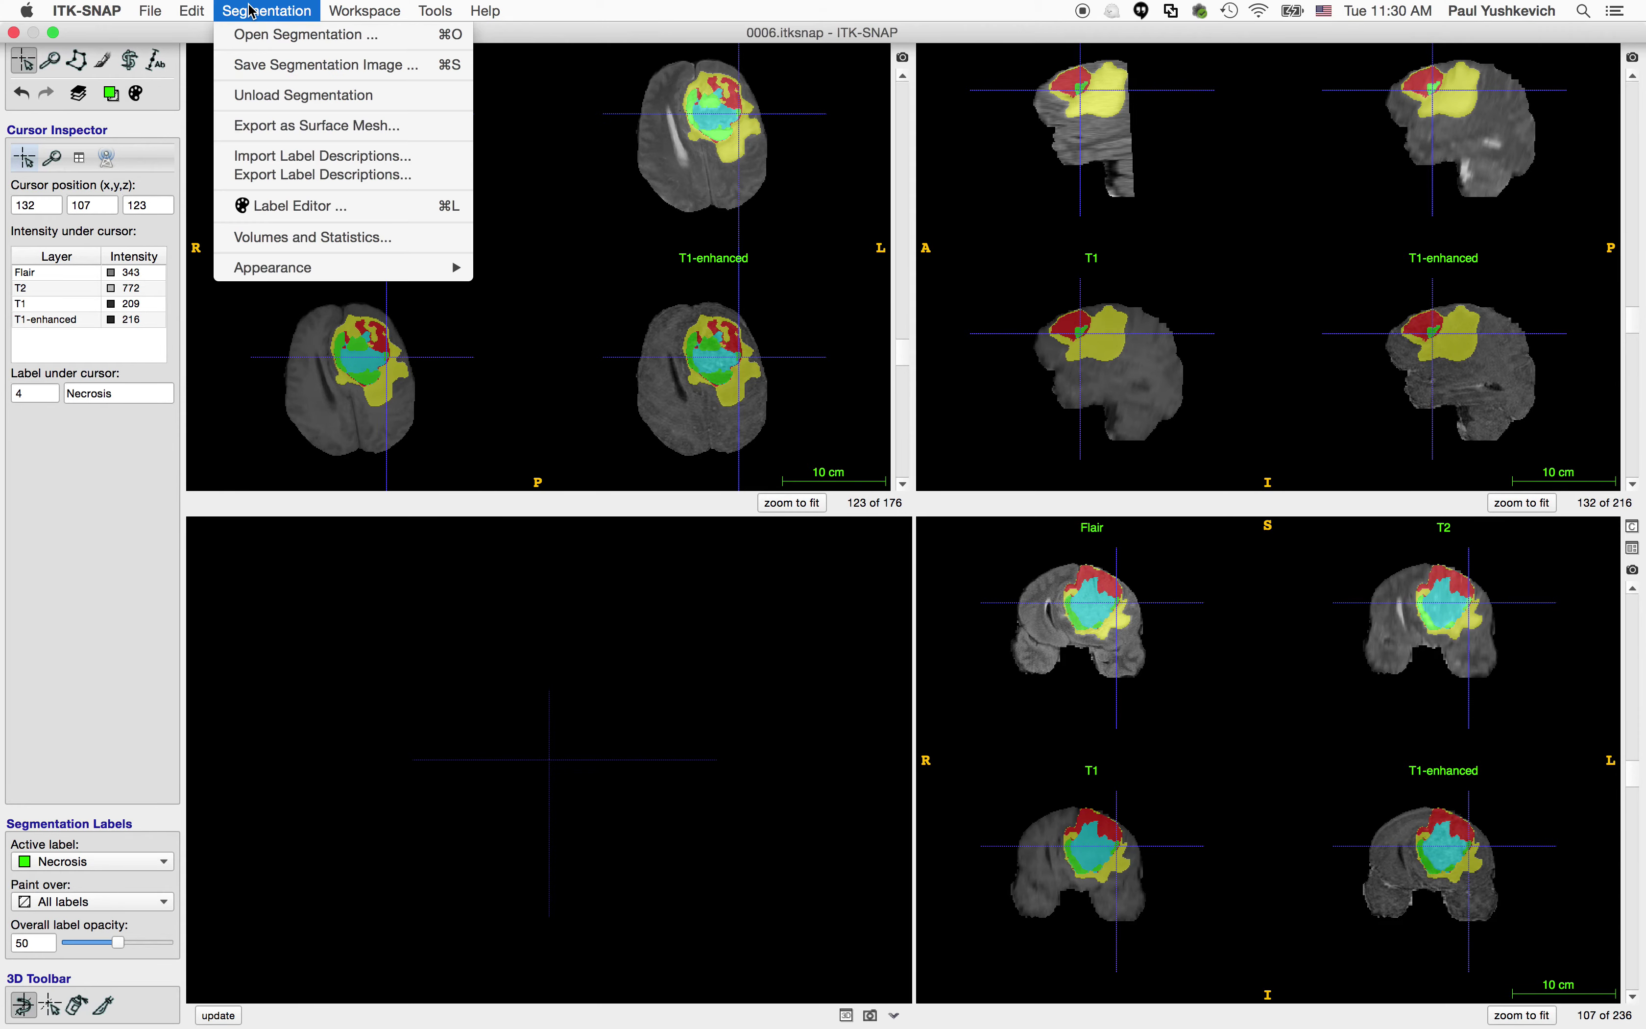
pyautogui.click(281, 70)
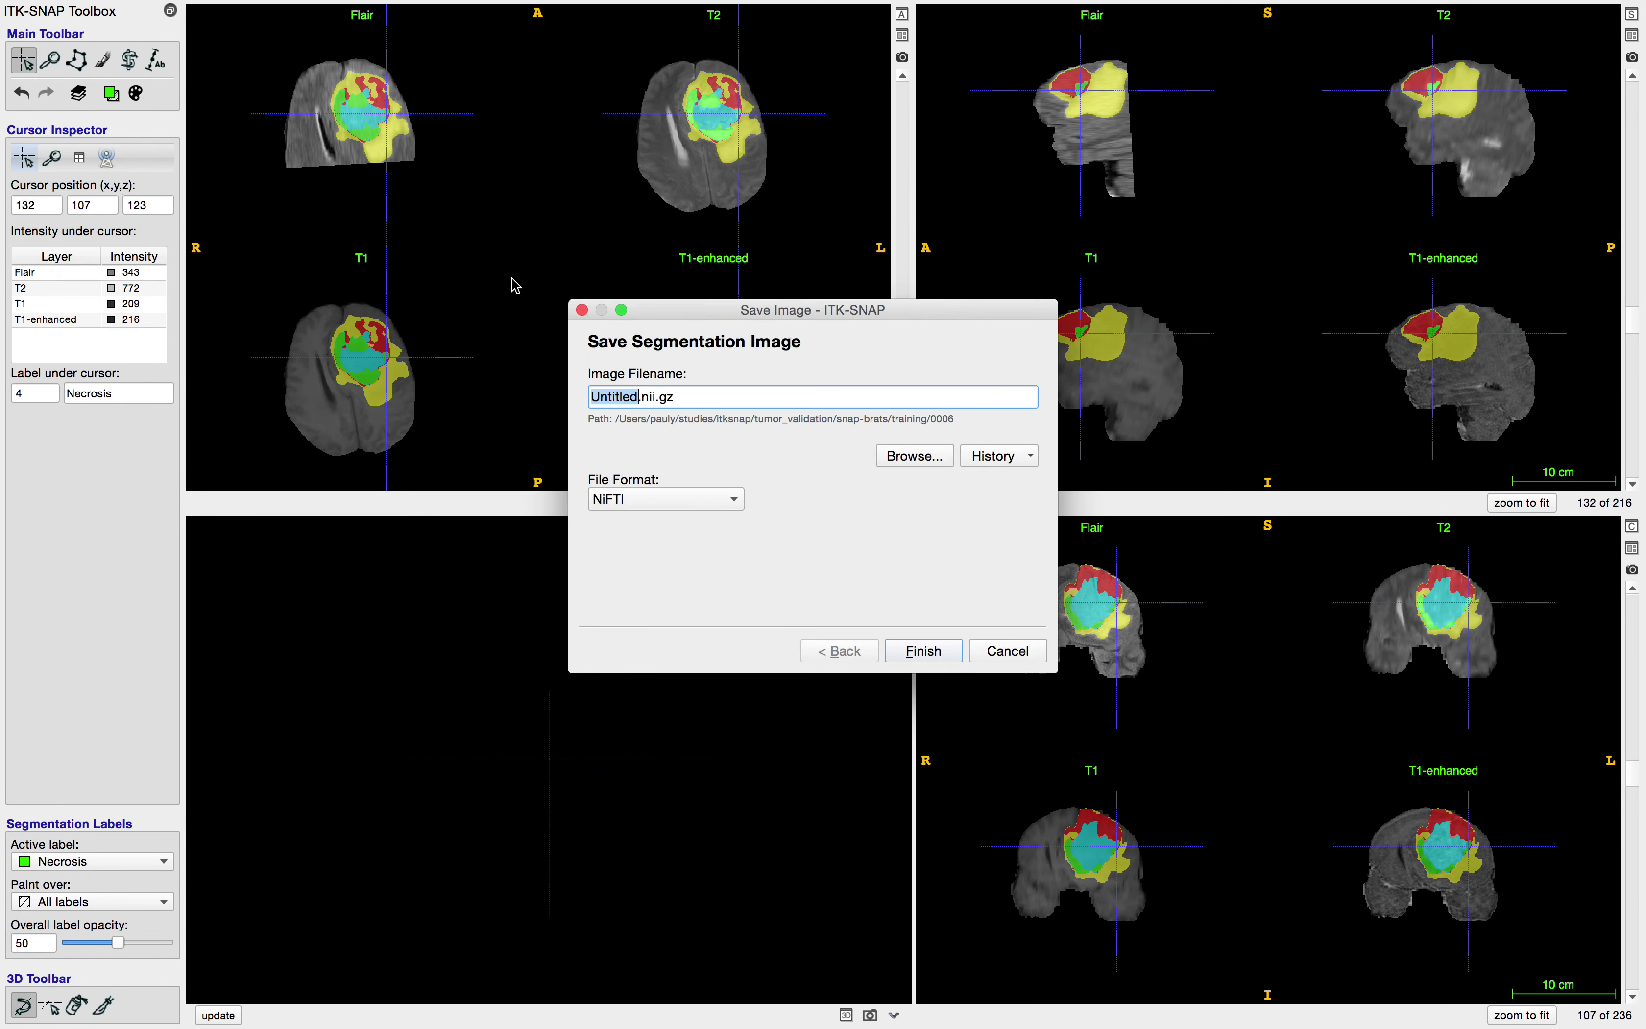
pyautogui.write('pauly01')
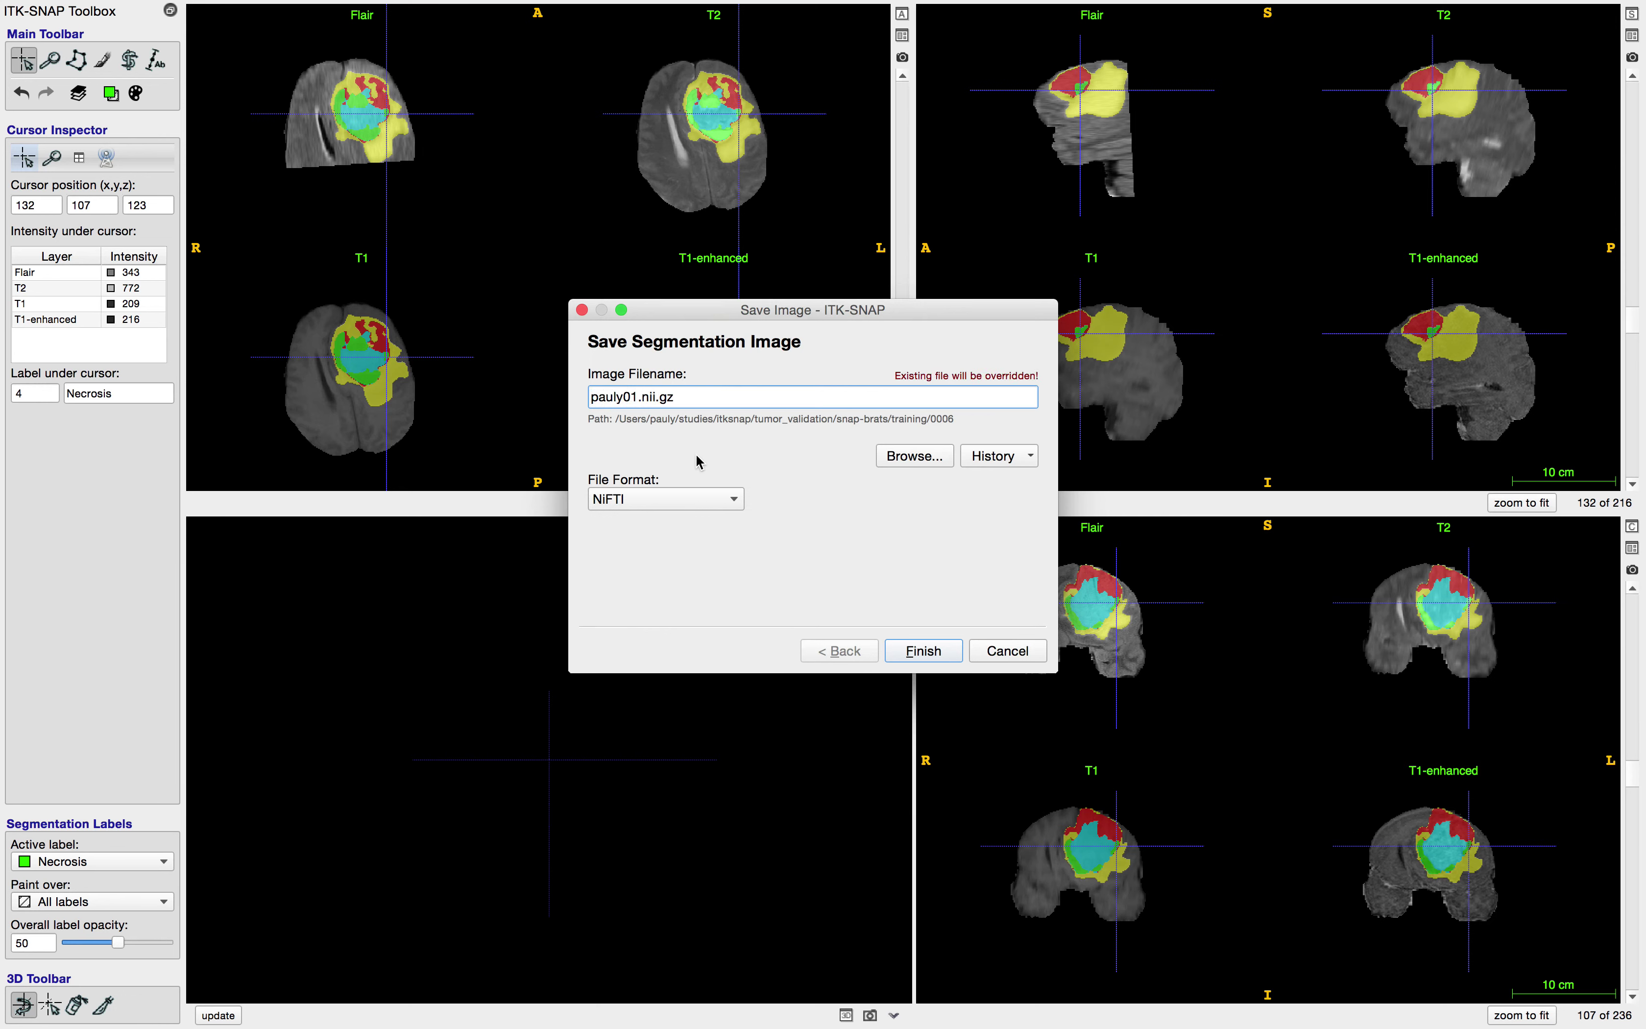
pyautogui.click(923, 651)
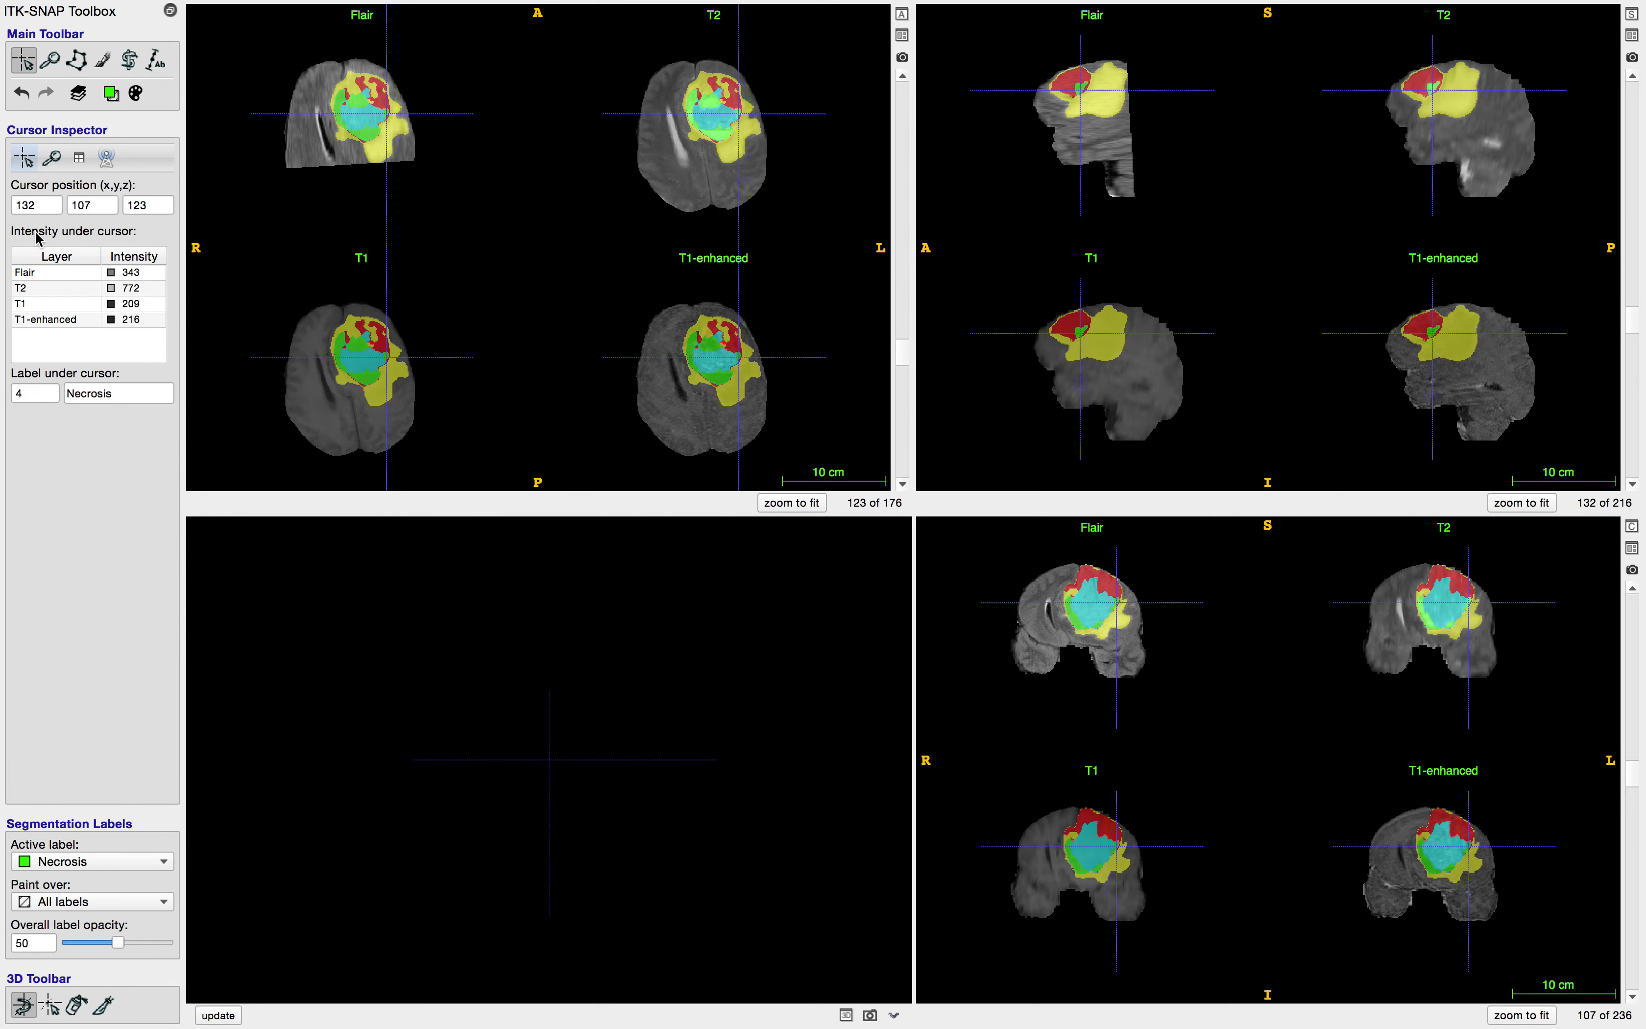
pyautogui.click(129, 61)
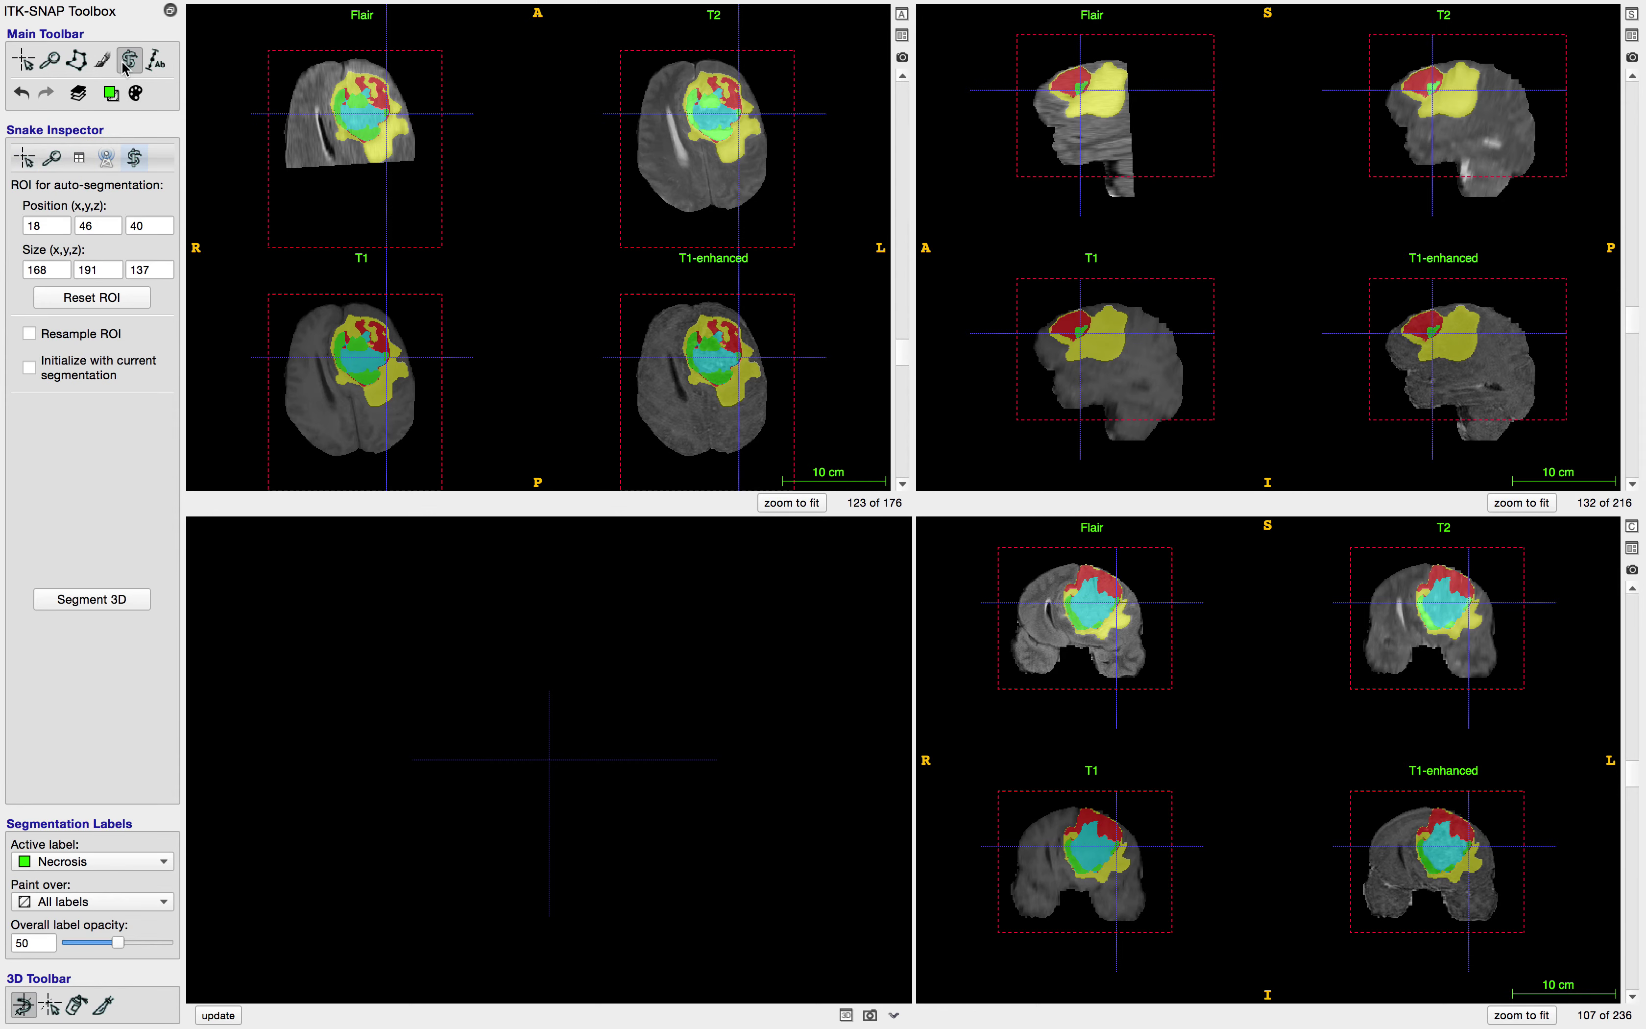
# Step: Save the Segment 3D classifier samples as pauly01_samples.nii.gz, then cancel auto-segmentation
pyautogui.click(90, 600)
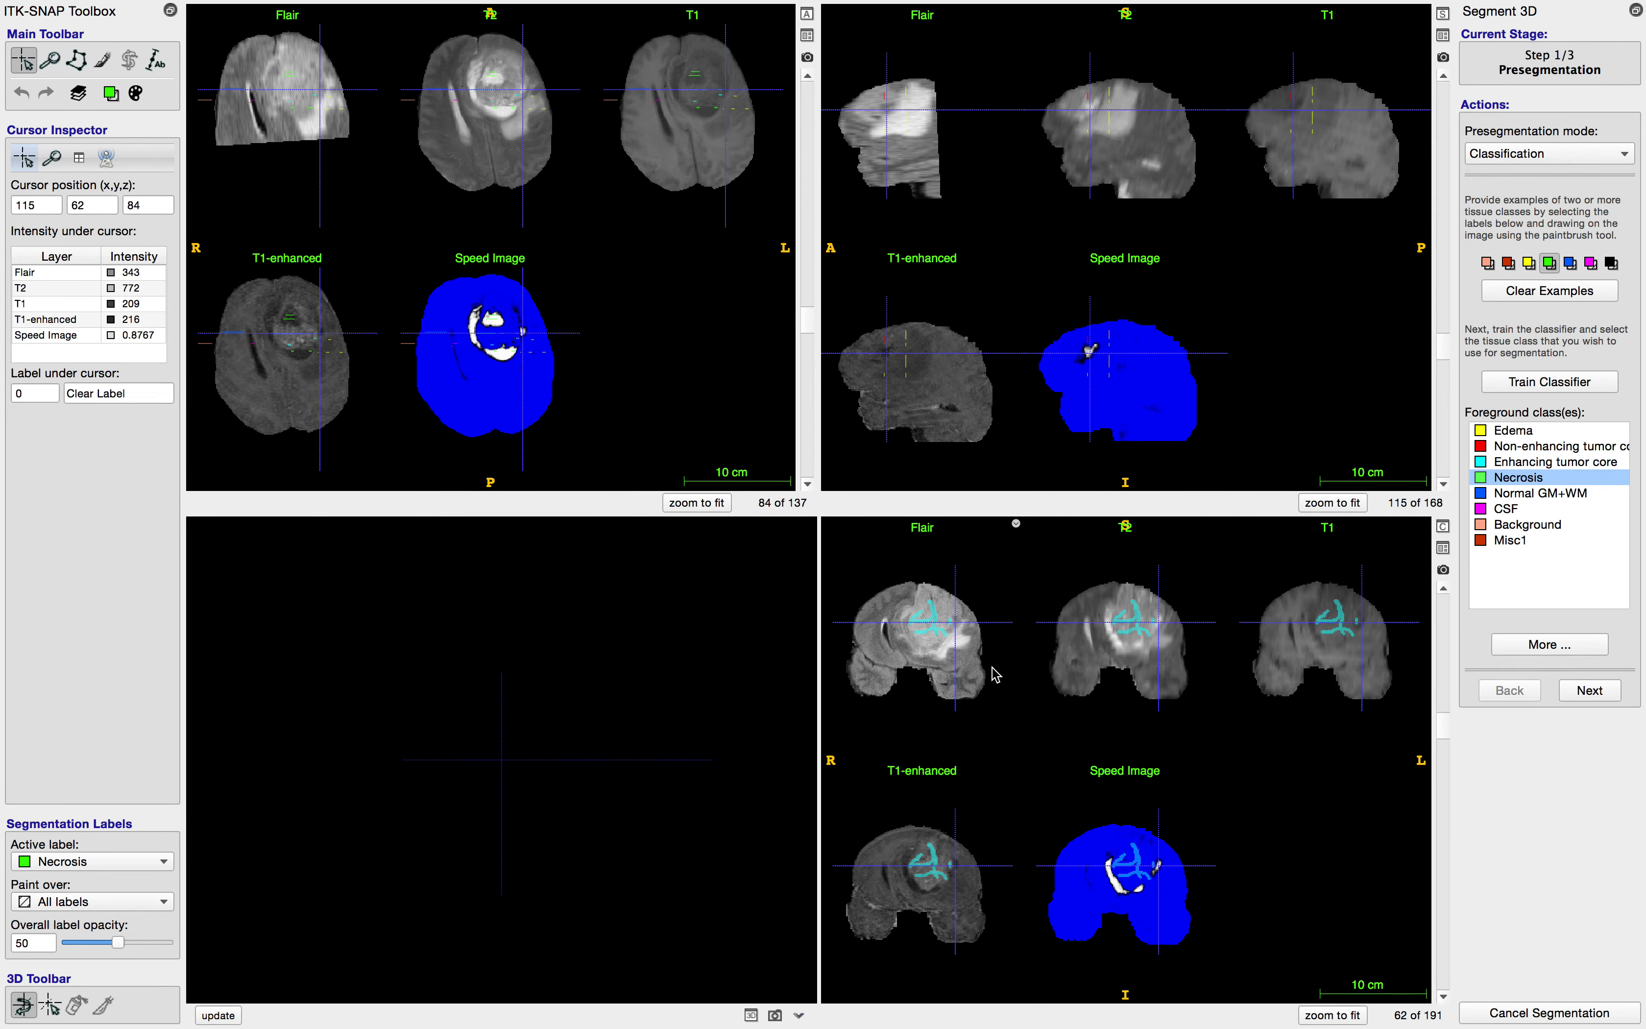
pyautogui.click(1548, 645)
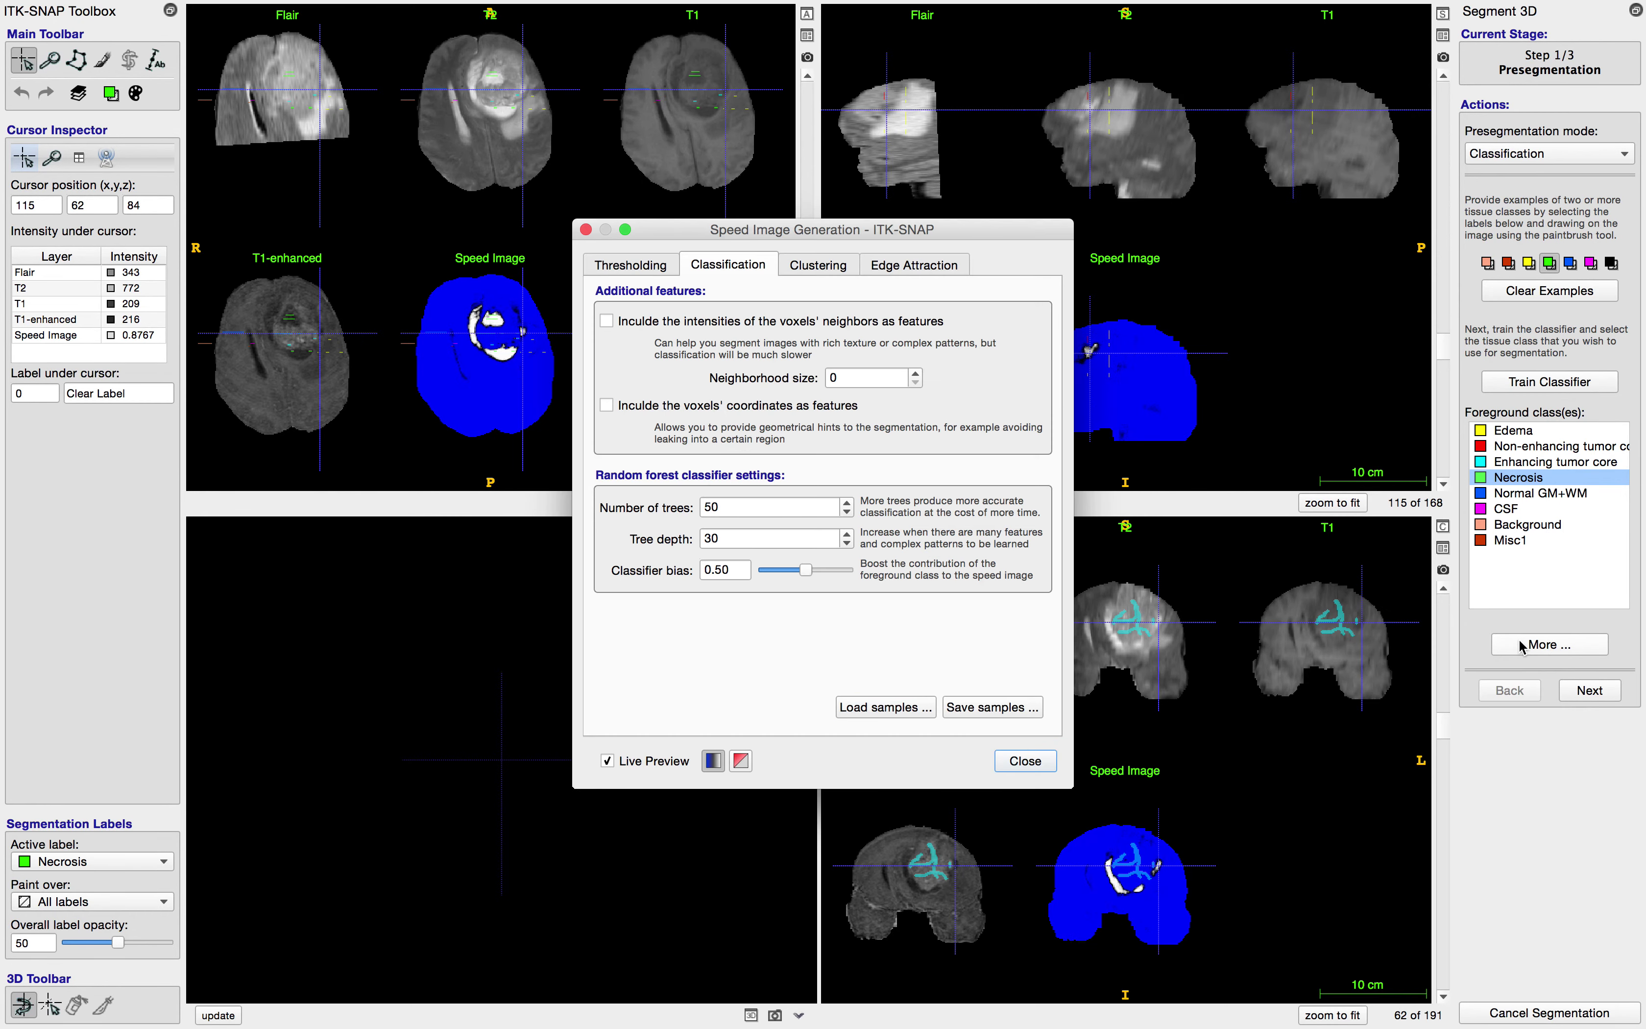
pyautogui.click(992, 707)
pyautogui.write('pauly01')
pyautogui.write('_sa')
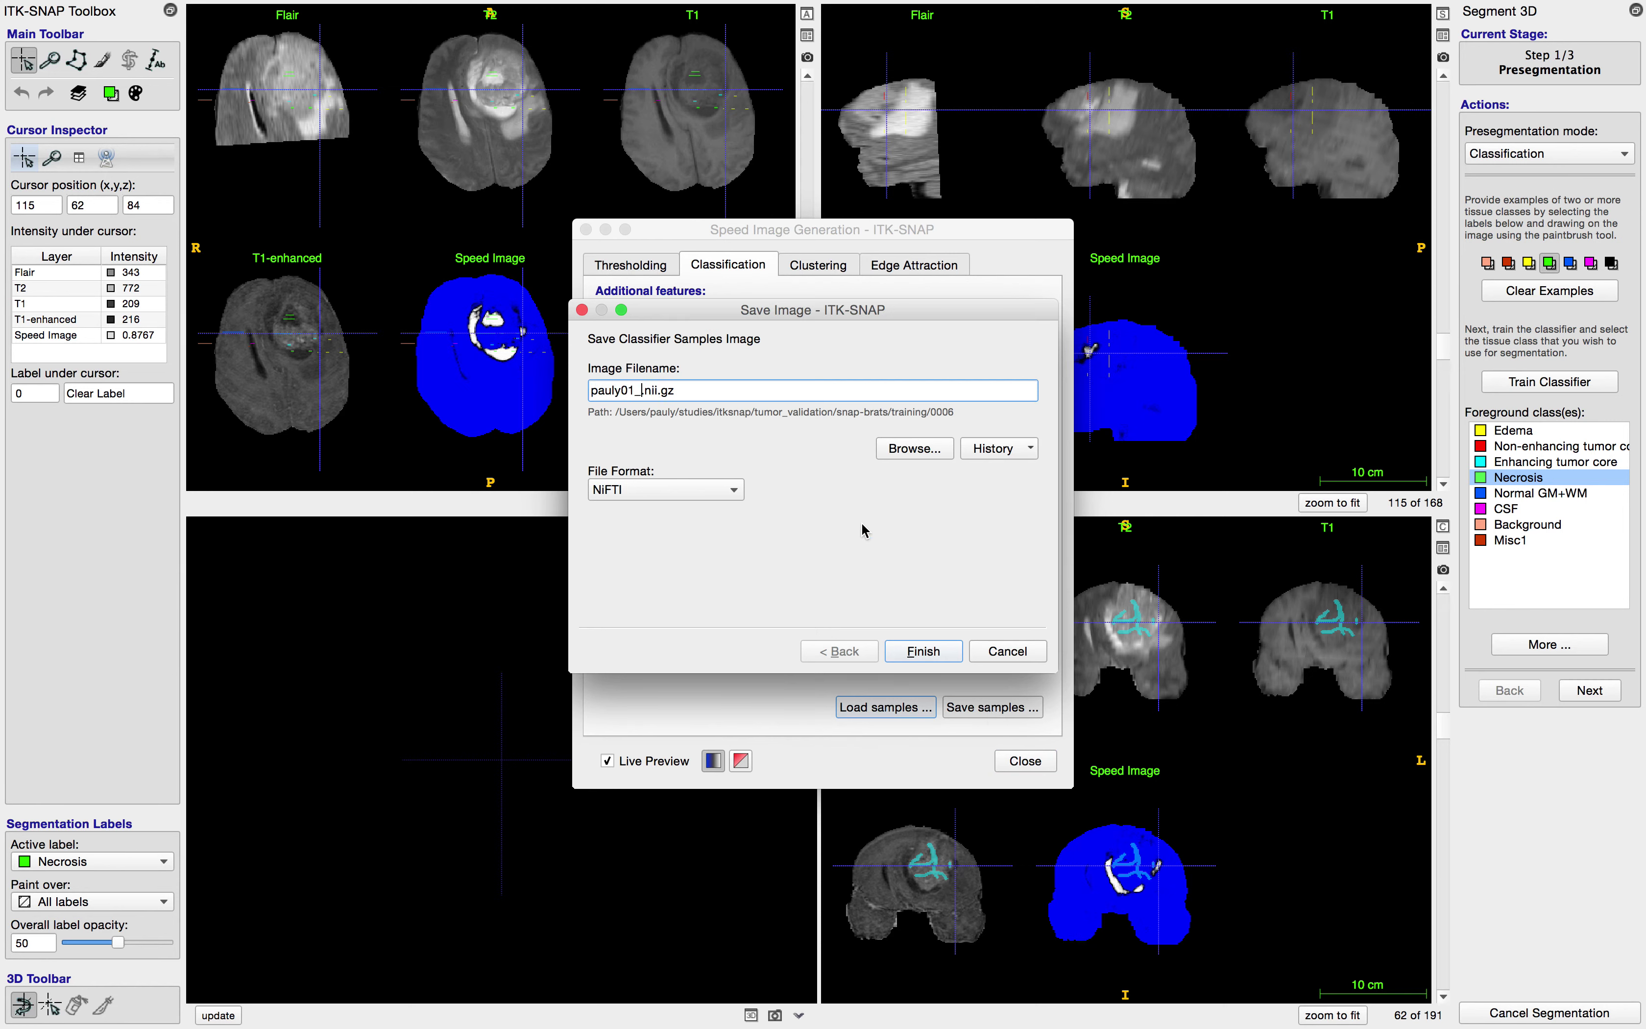
pyautogui.write('mples')
pyautogui.click(908, 653)
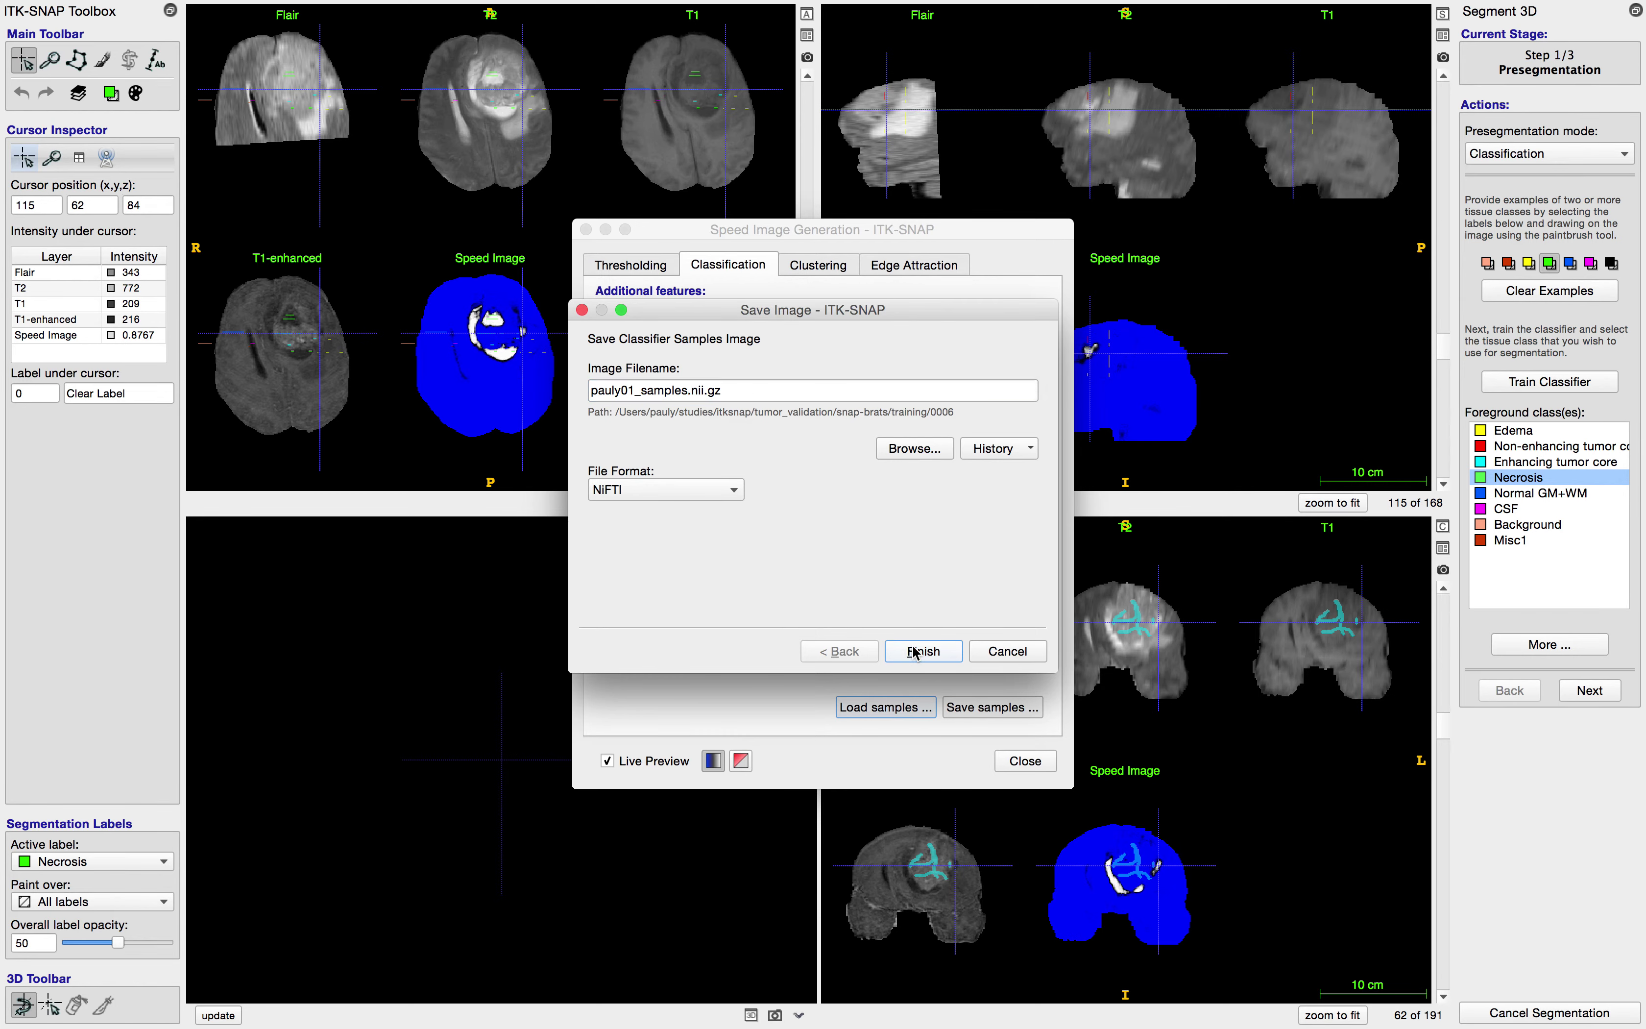
pyautogui.click(1024, 761)
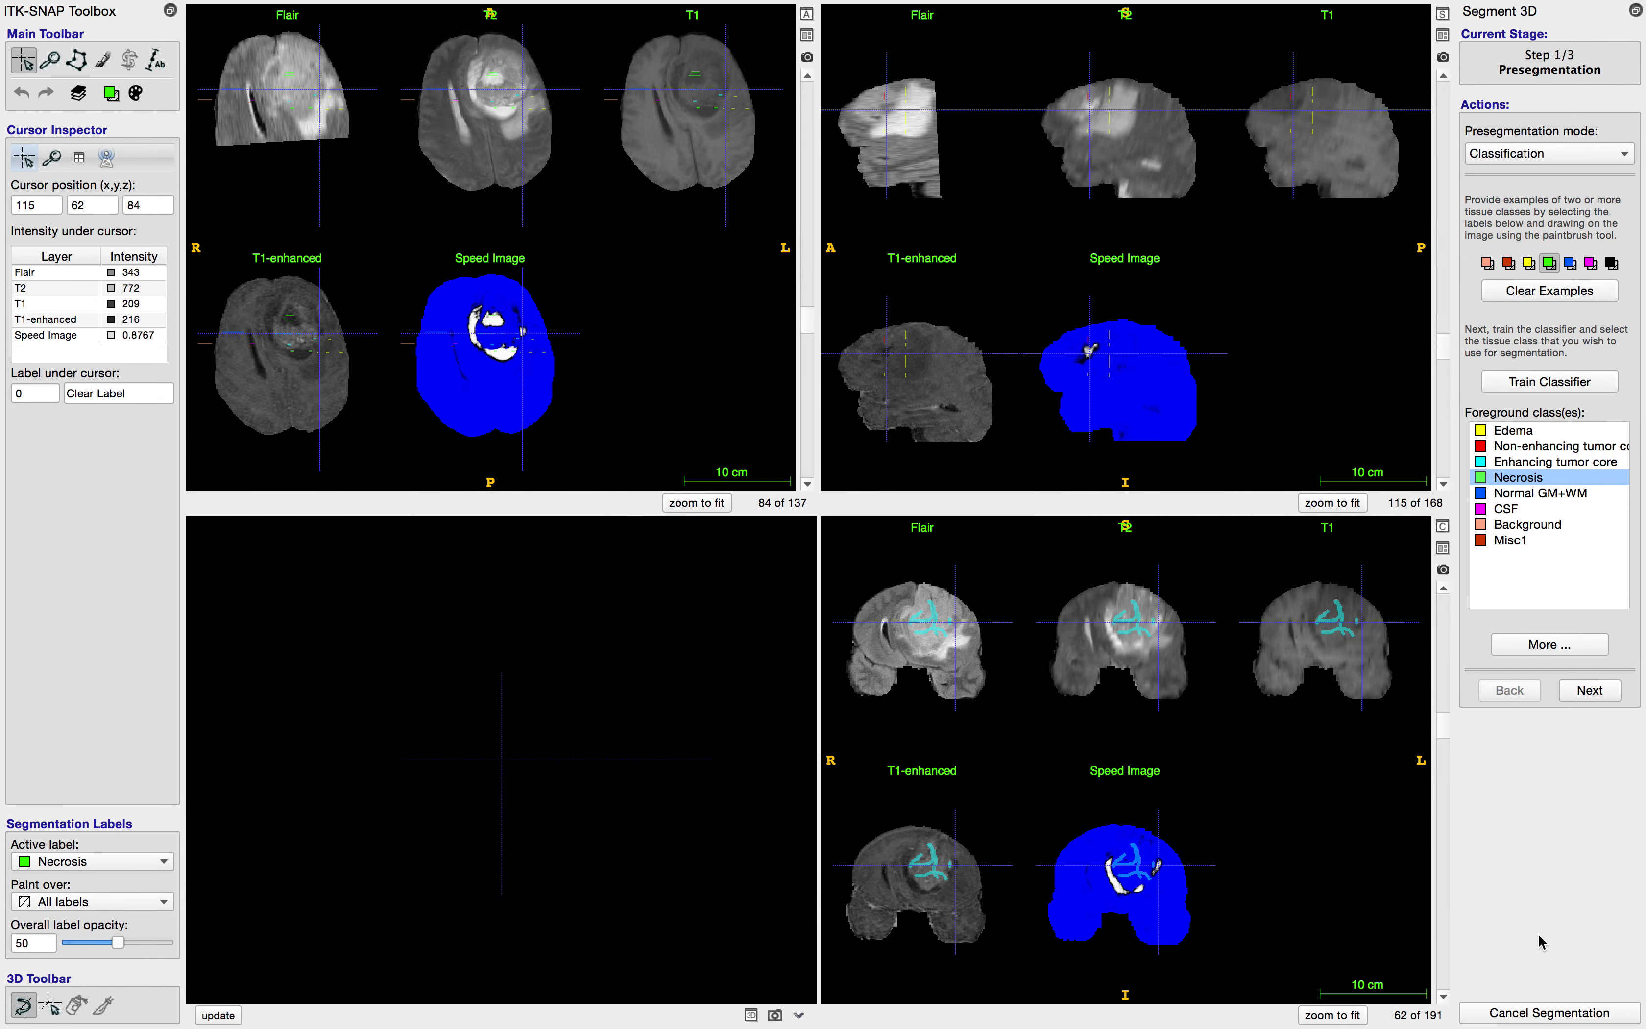
pyautogui.click(1536, 1013)
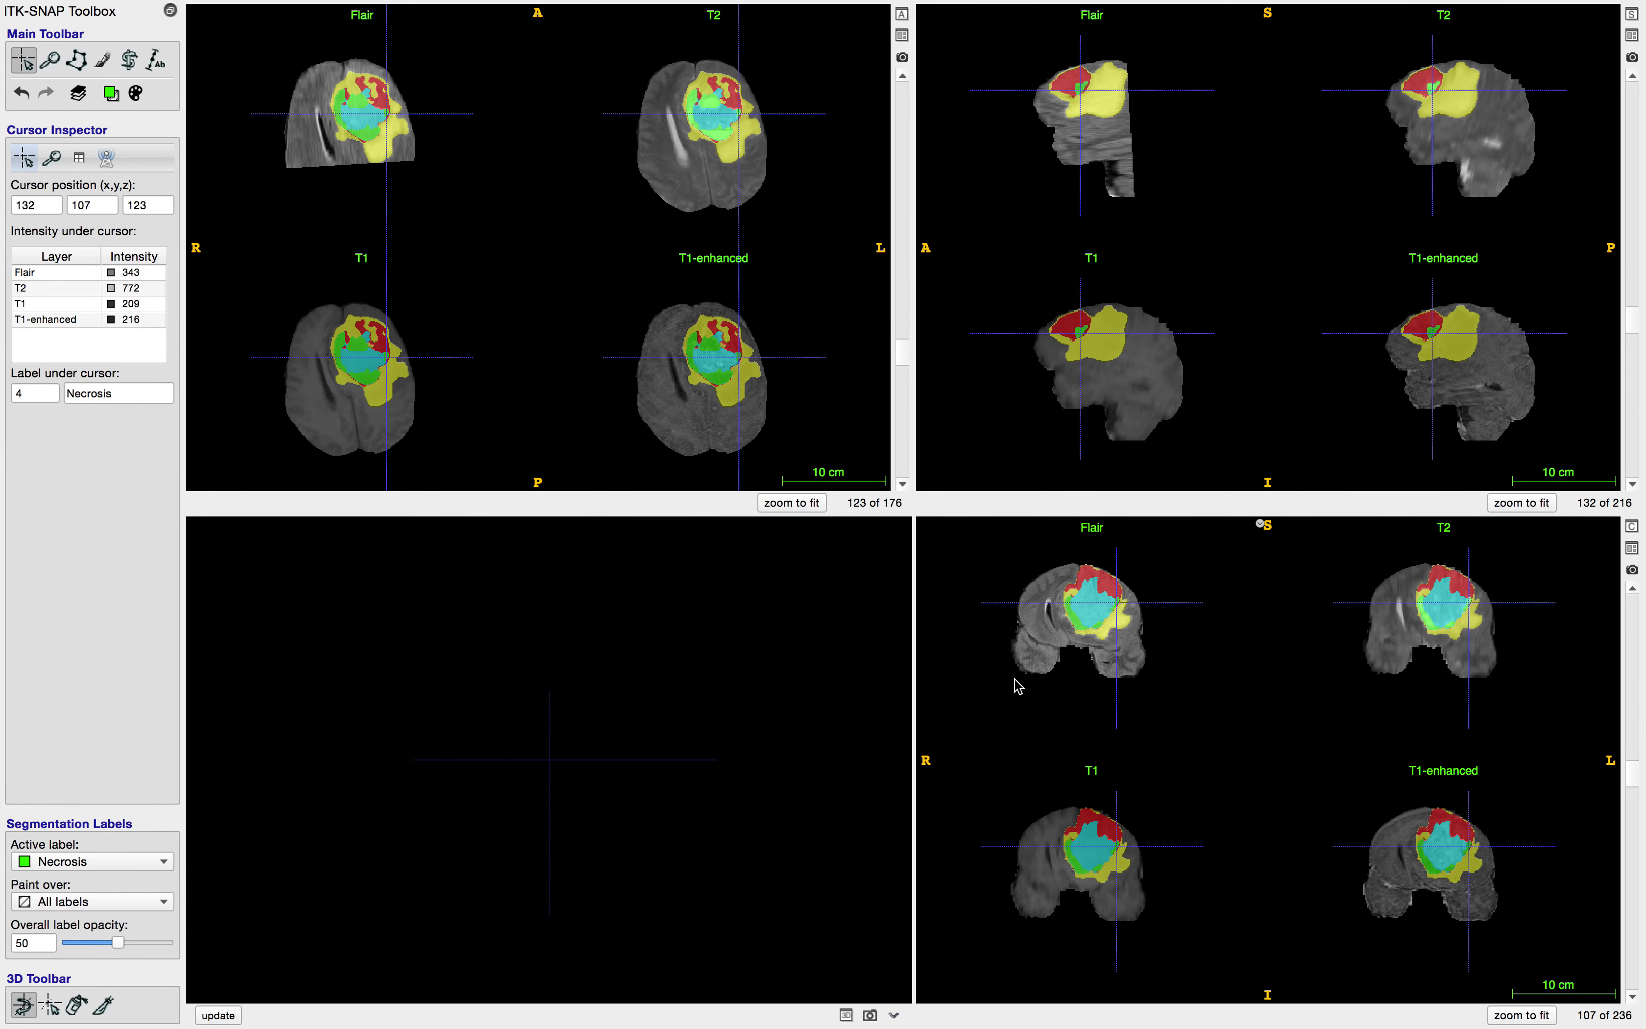
# Step: Check the enhancing tumour core across slices and browse the File menu without choosing anything
pyautogui.click(709, 363)
pyautogui.scroll(-4, 721, 386)
pyautogui.scroll(3, 724, 383)
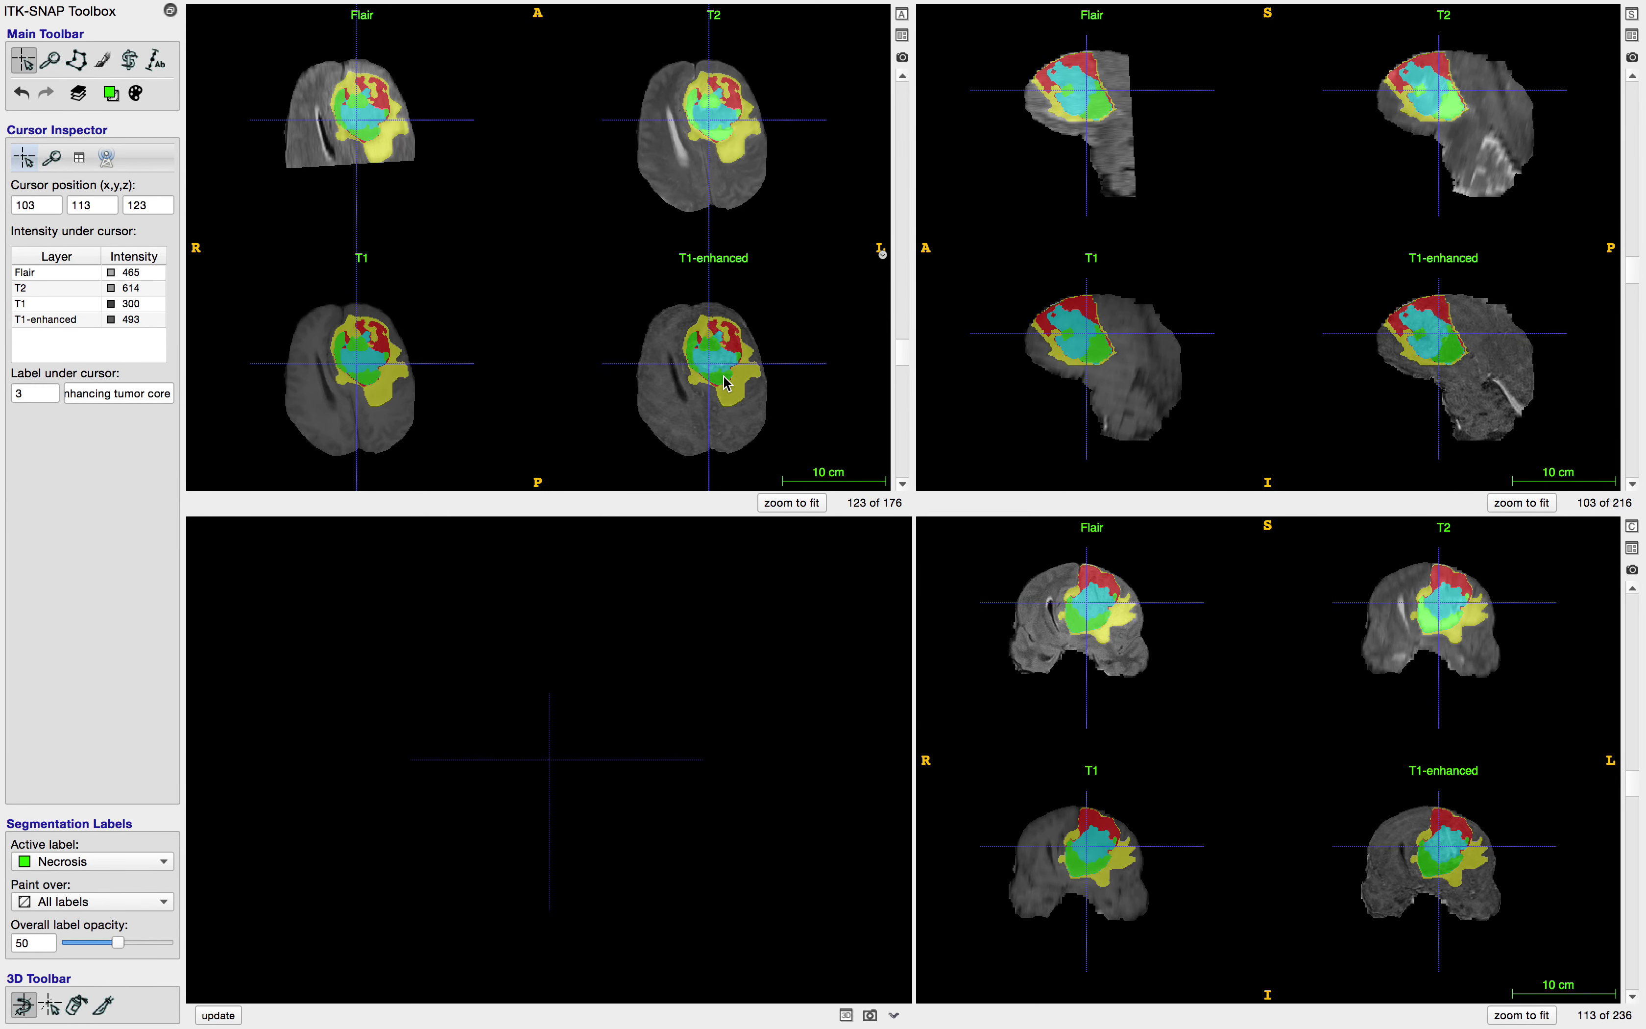
pyautogui.scroll(-1, 729, 385)
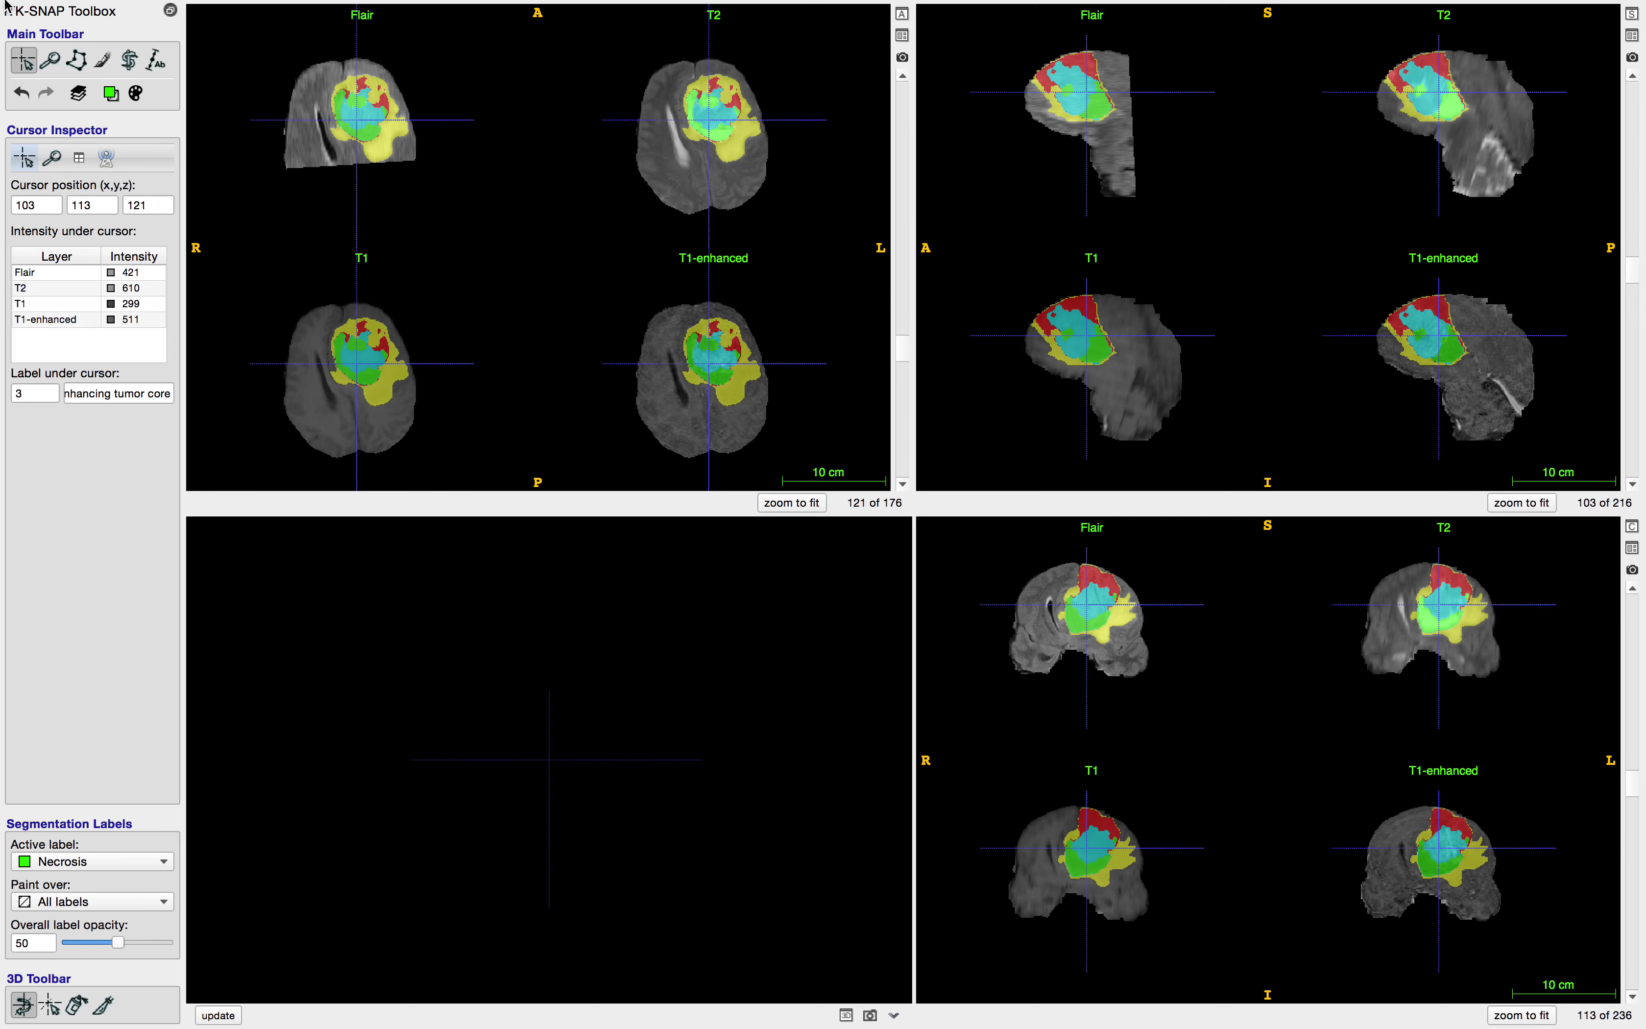
pyautogui.moveTo(5, 3)
pyautogui.moveTo(148, 10); pyautogui.dragTo(206, 241)
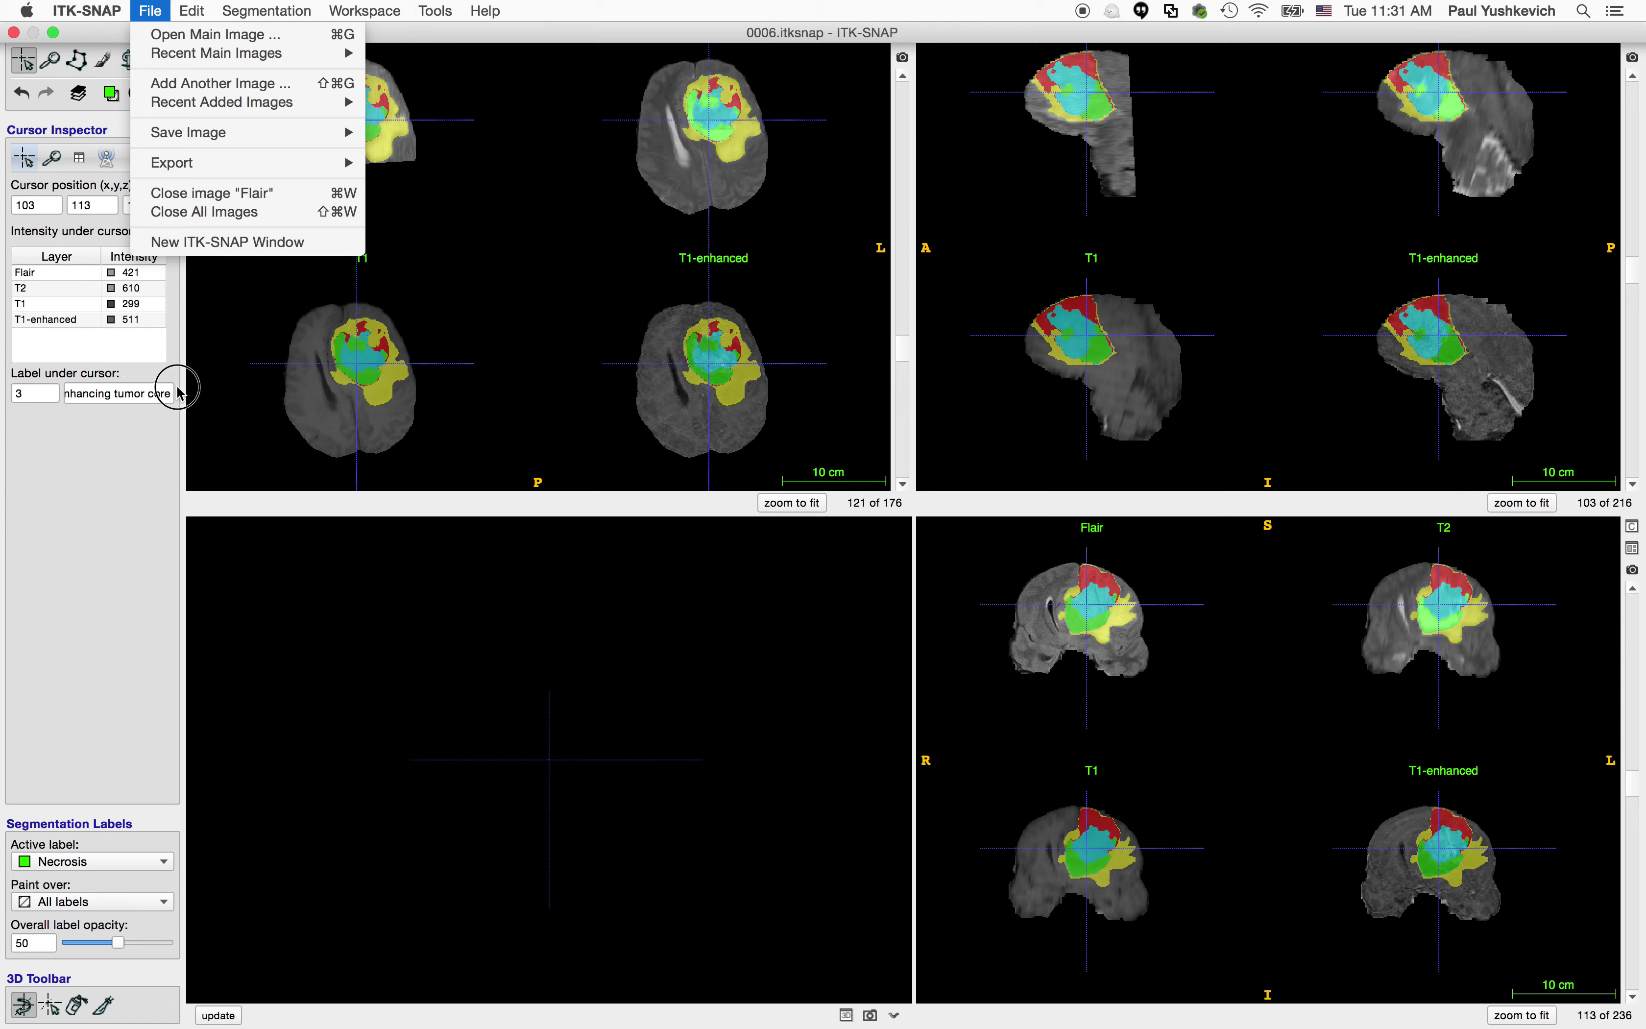
pyautogui.click(408, 418)
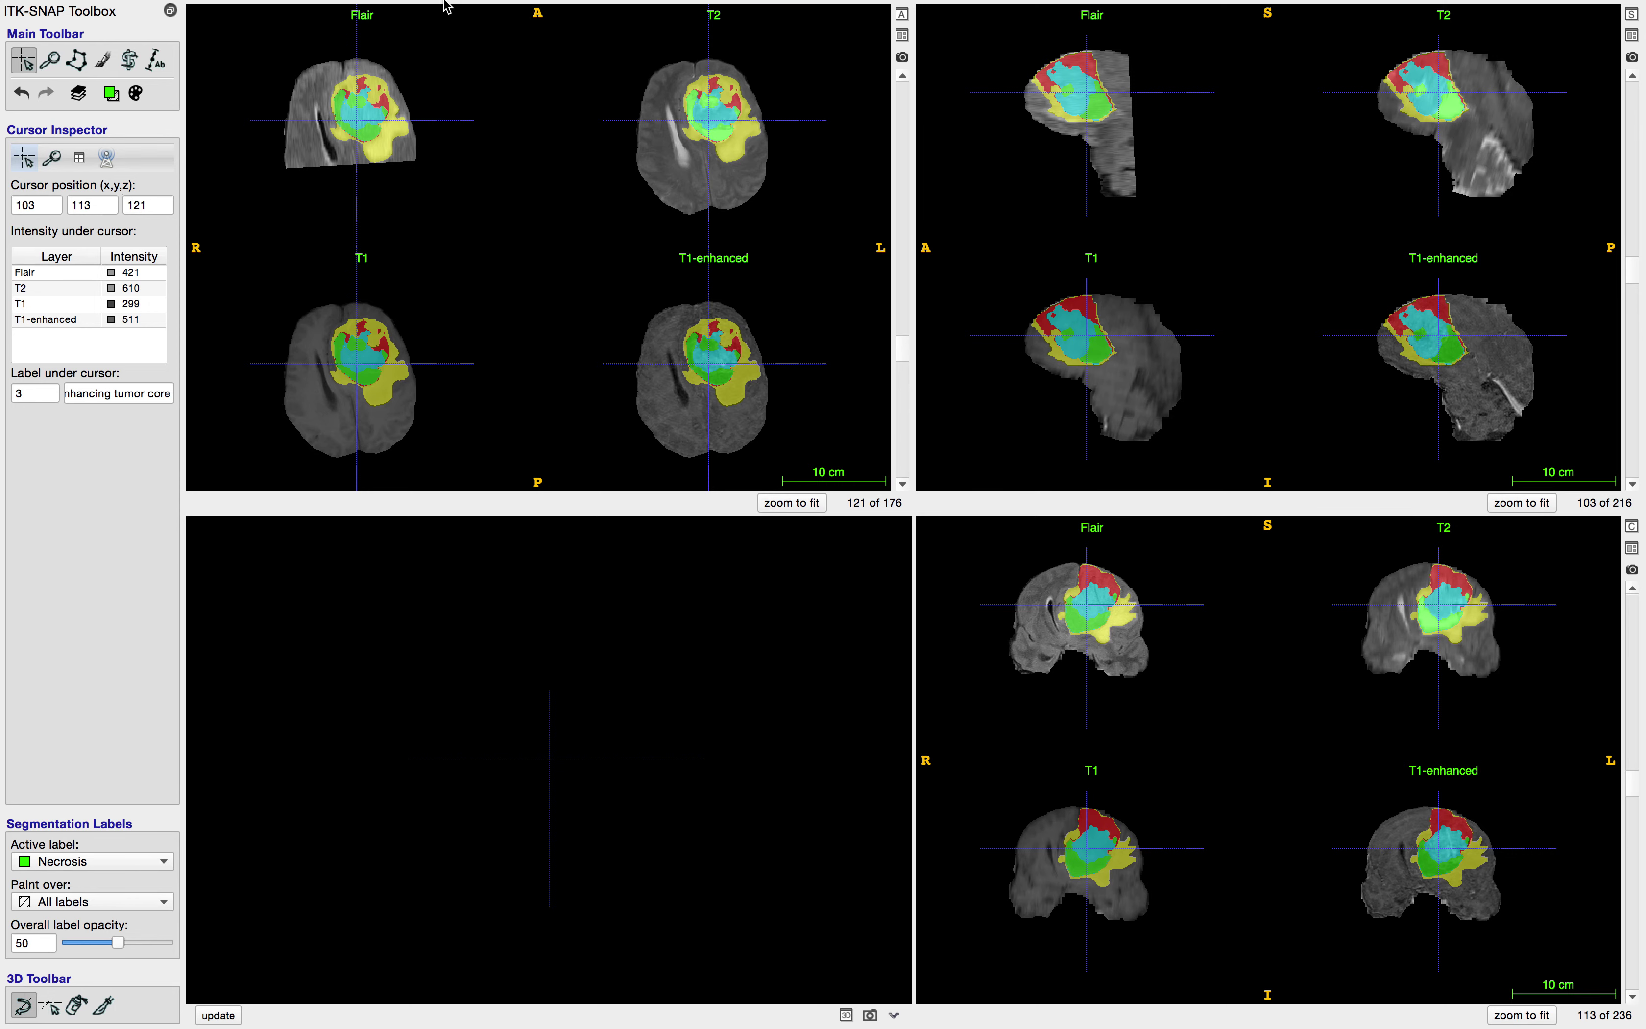
# Step: Take ITK-SNAP out of full screen and move its window to the screen's left
pyautogui.moveTo(446, 5)
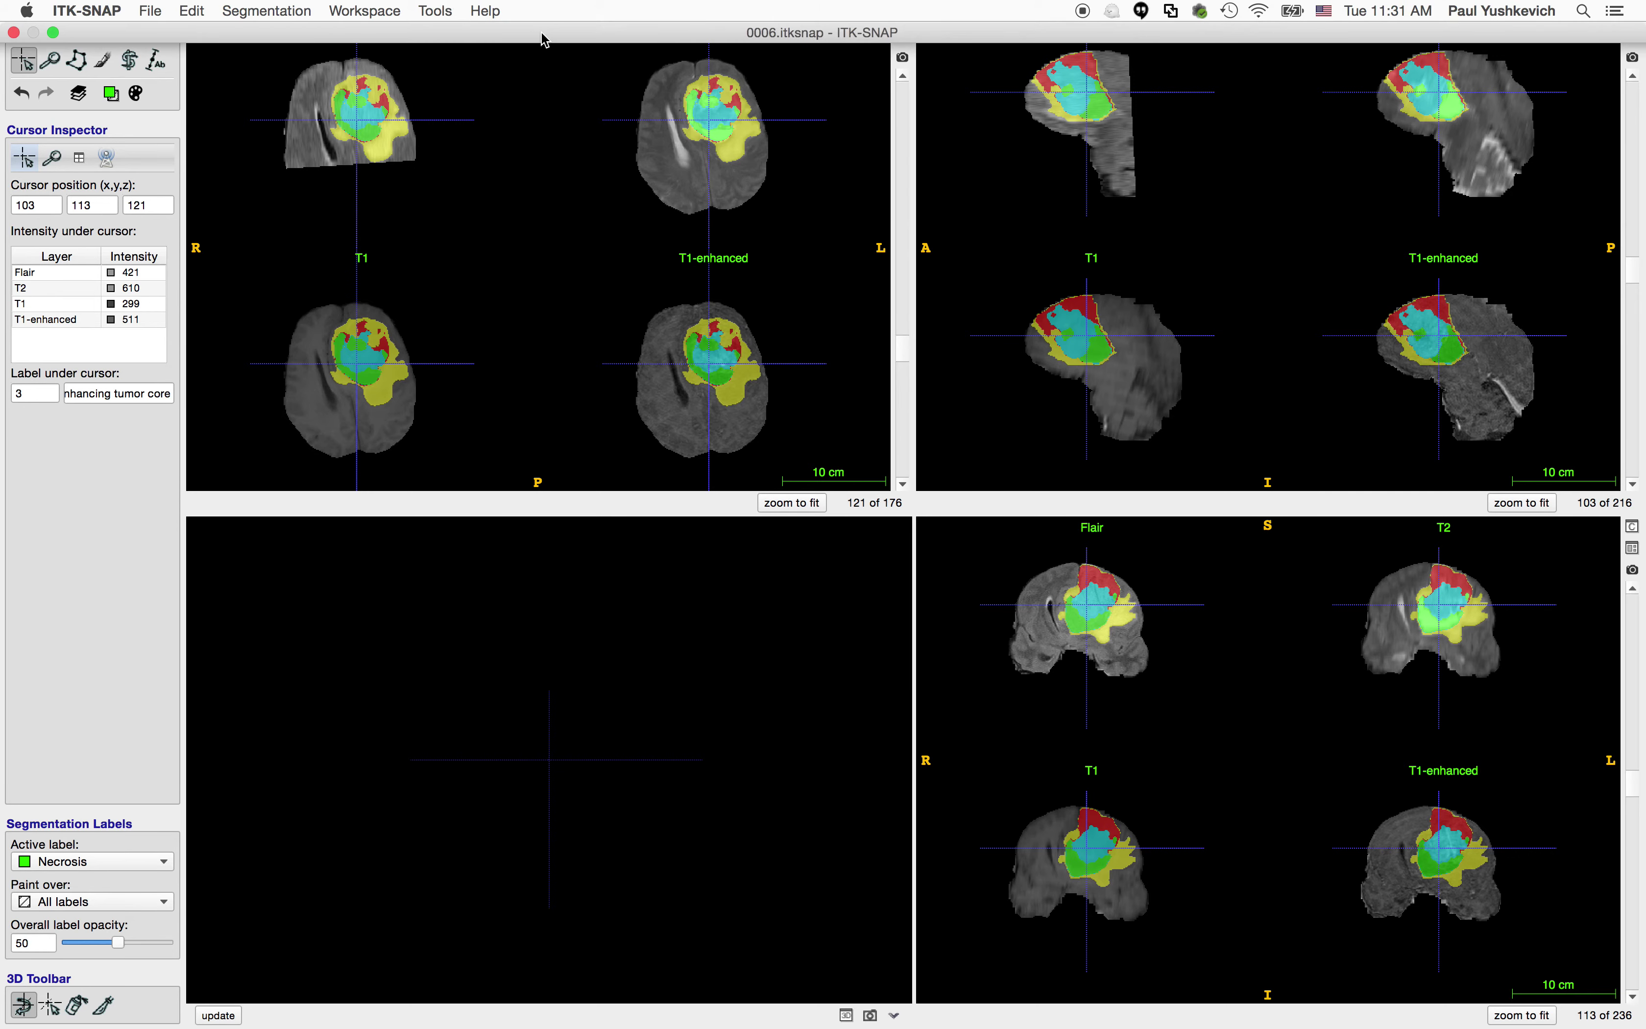
pyautogui.click(52, 32)
pyautogui.moveTo(542, 114); pyautogui.dragTo(270, 140)
pyautogui.click(153, 10)
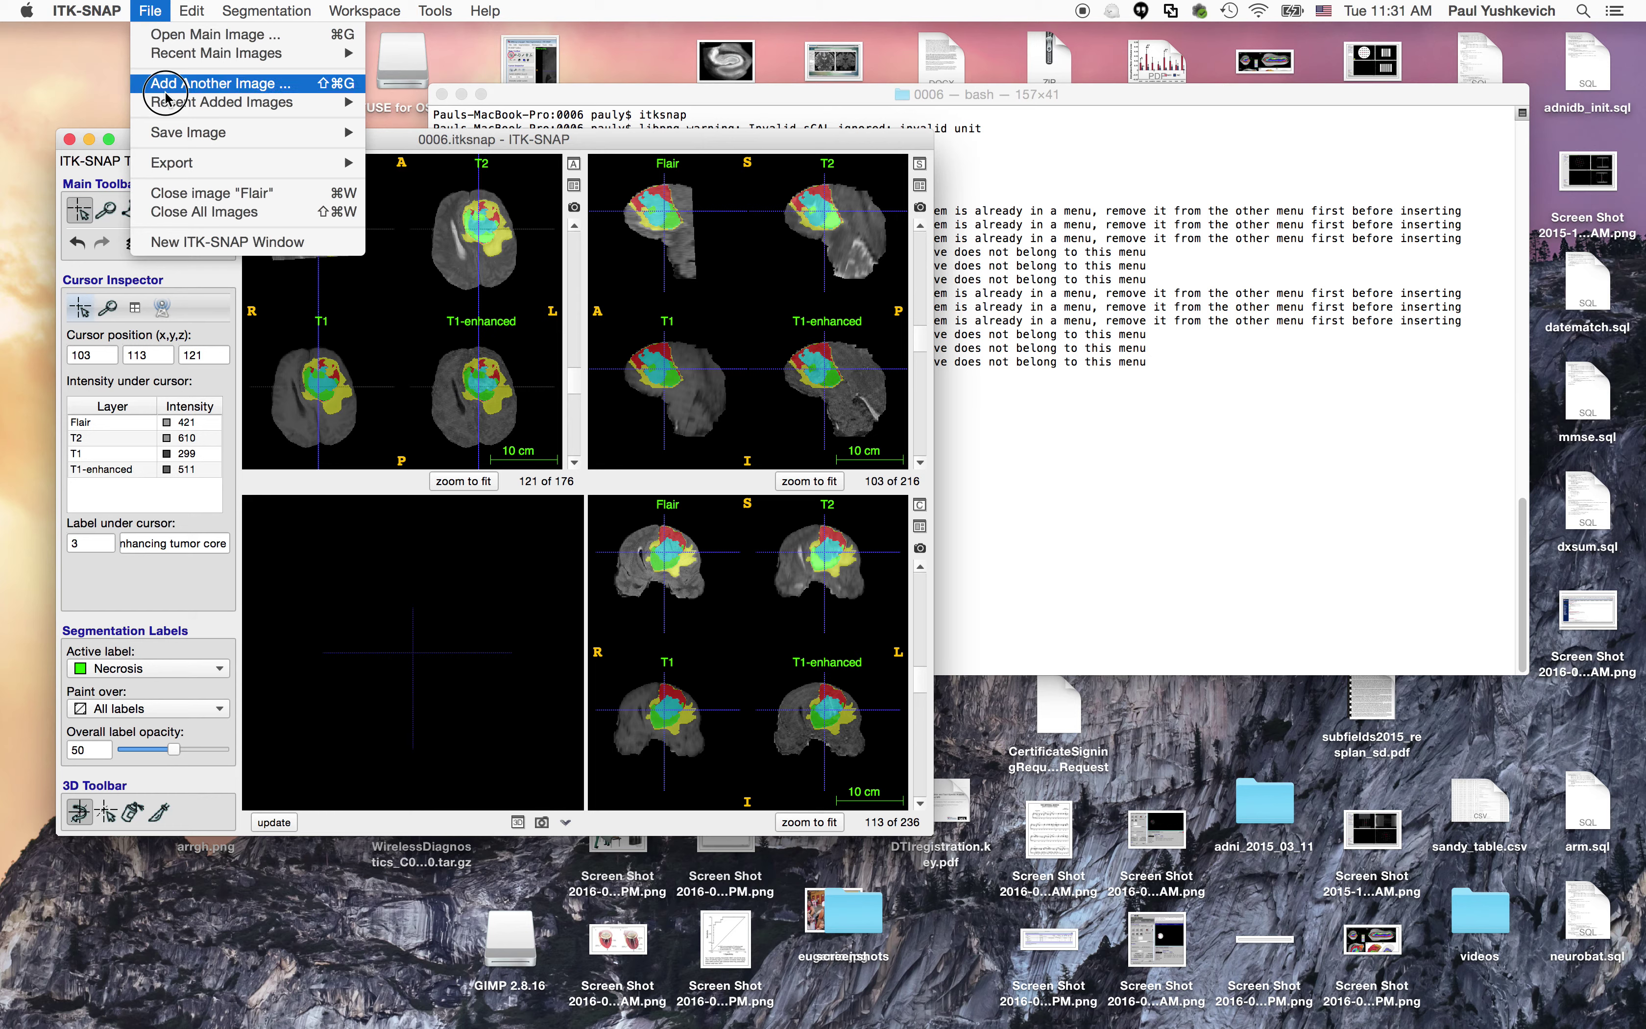
# Step: Open a second ITK-SNAP window and load the 0006.itksnap workspace into it
pyautogui.click(211, 244)
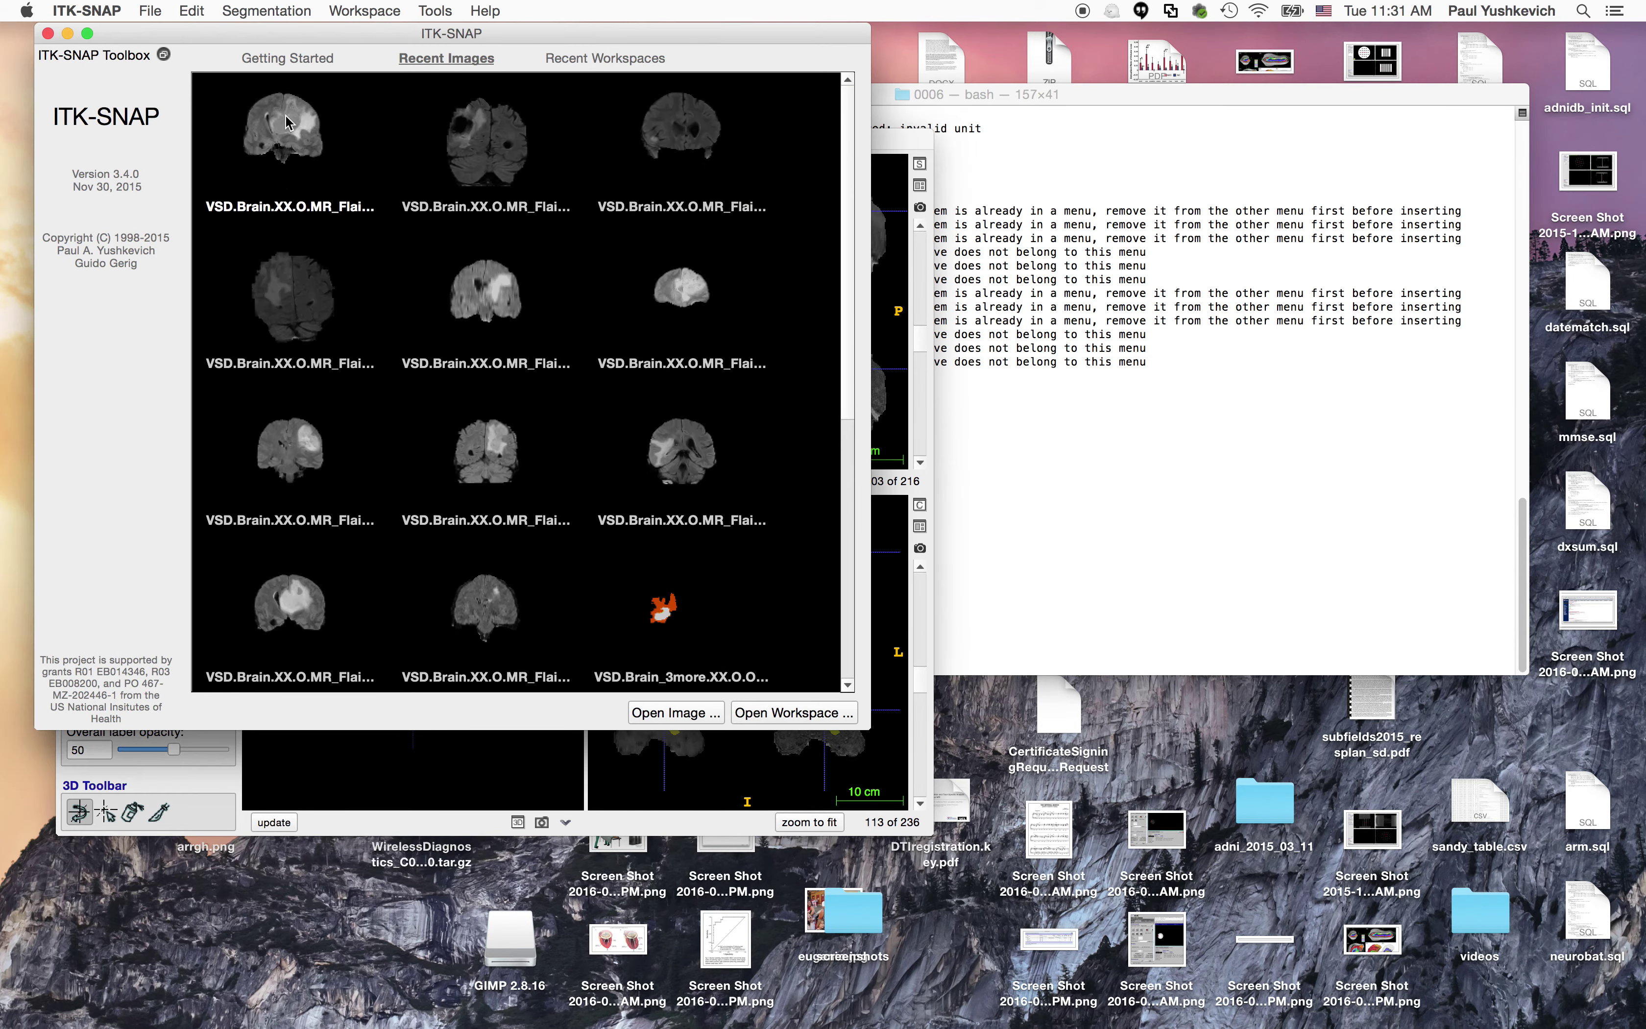
pyautogui.moveTo(292, 40); pyautogui.dragTo(877, 187)
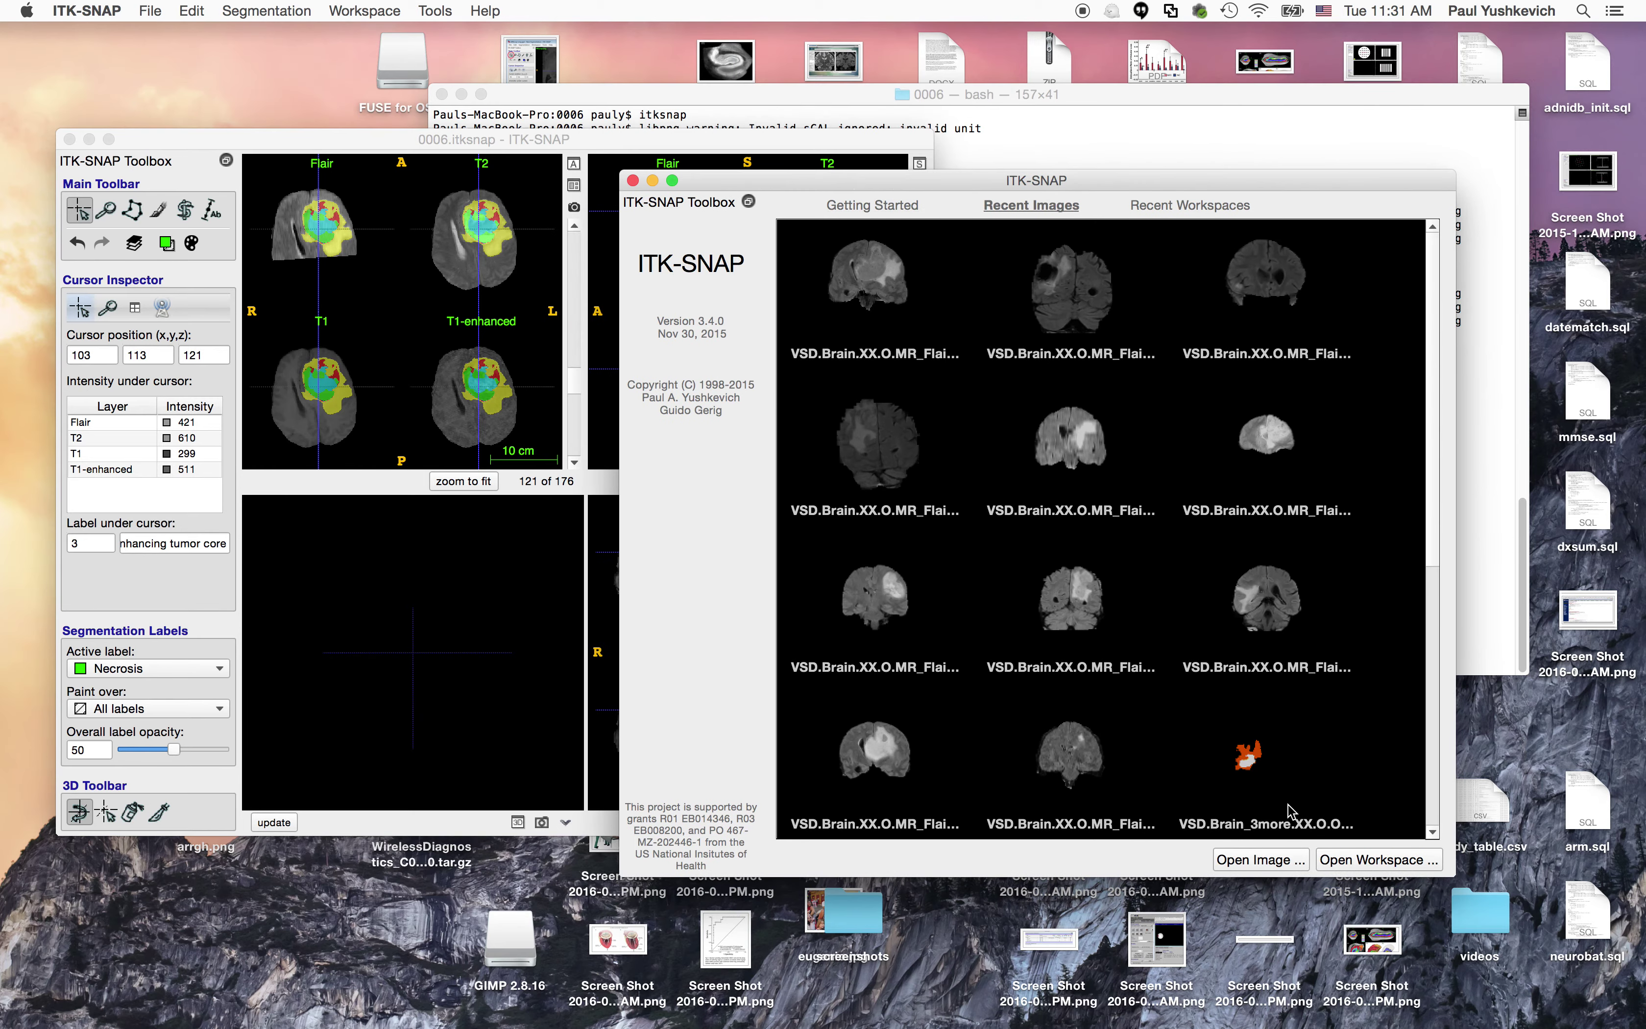
pyautogui.click(1352, 859)
pyautogui.click(1094, 537)
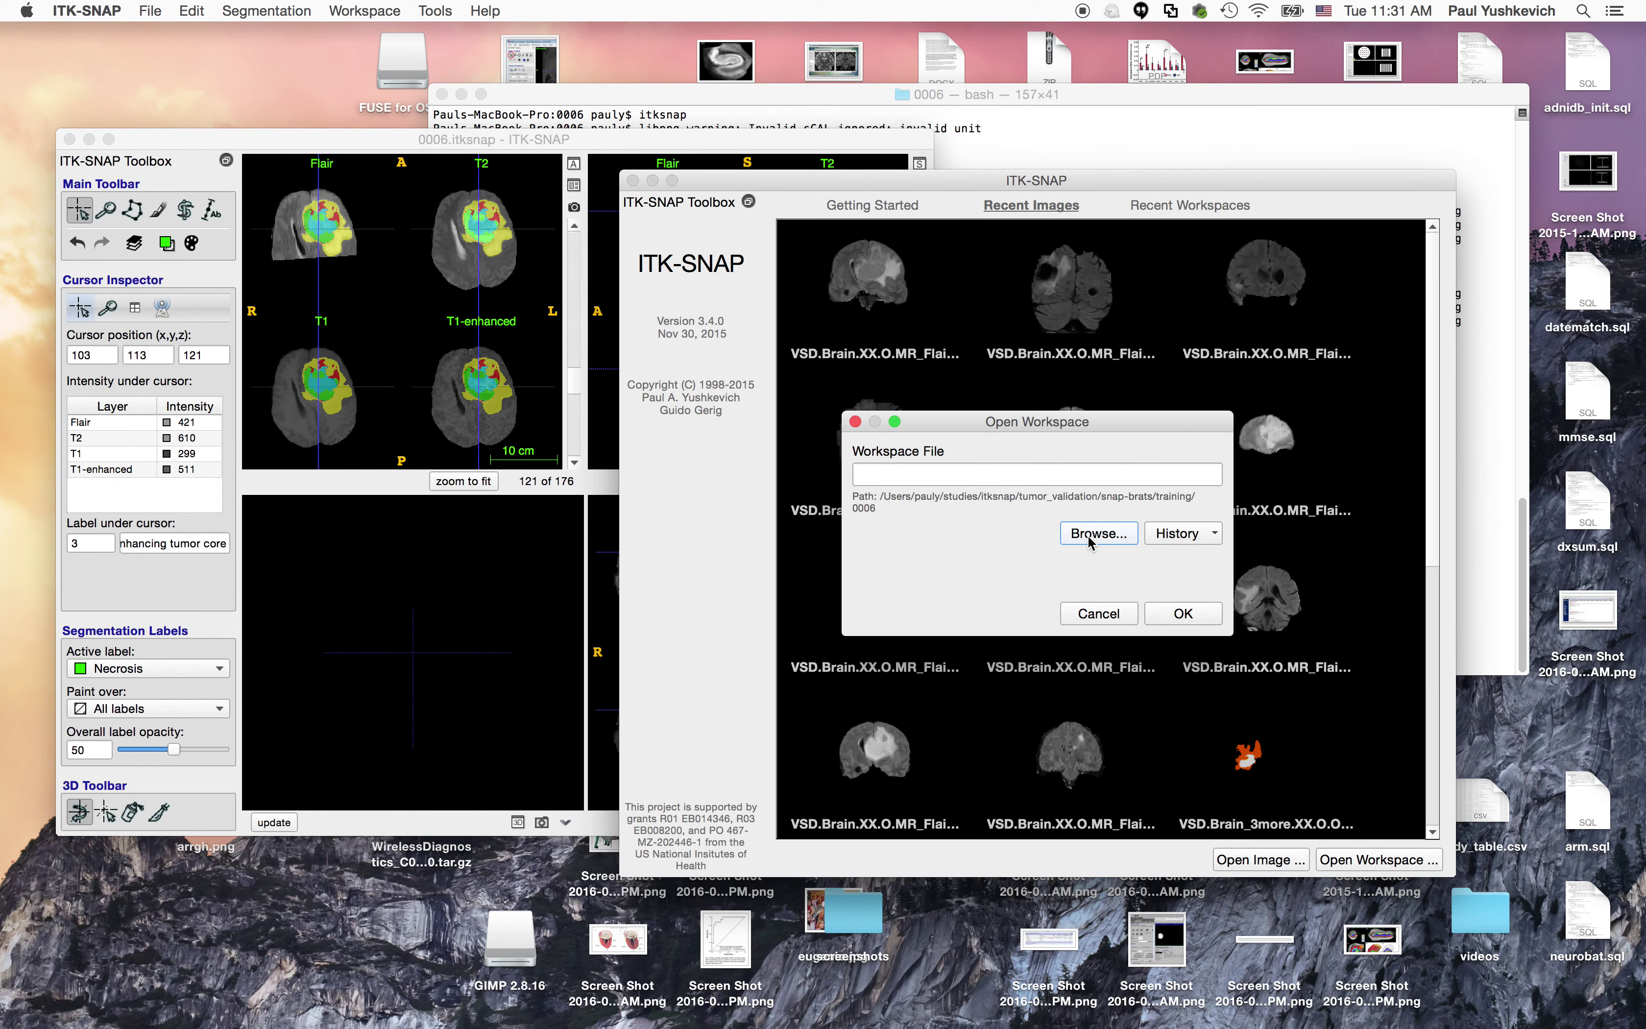
pyautogui.click(944, 181)
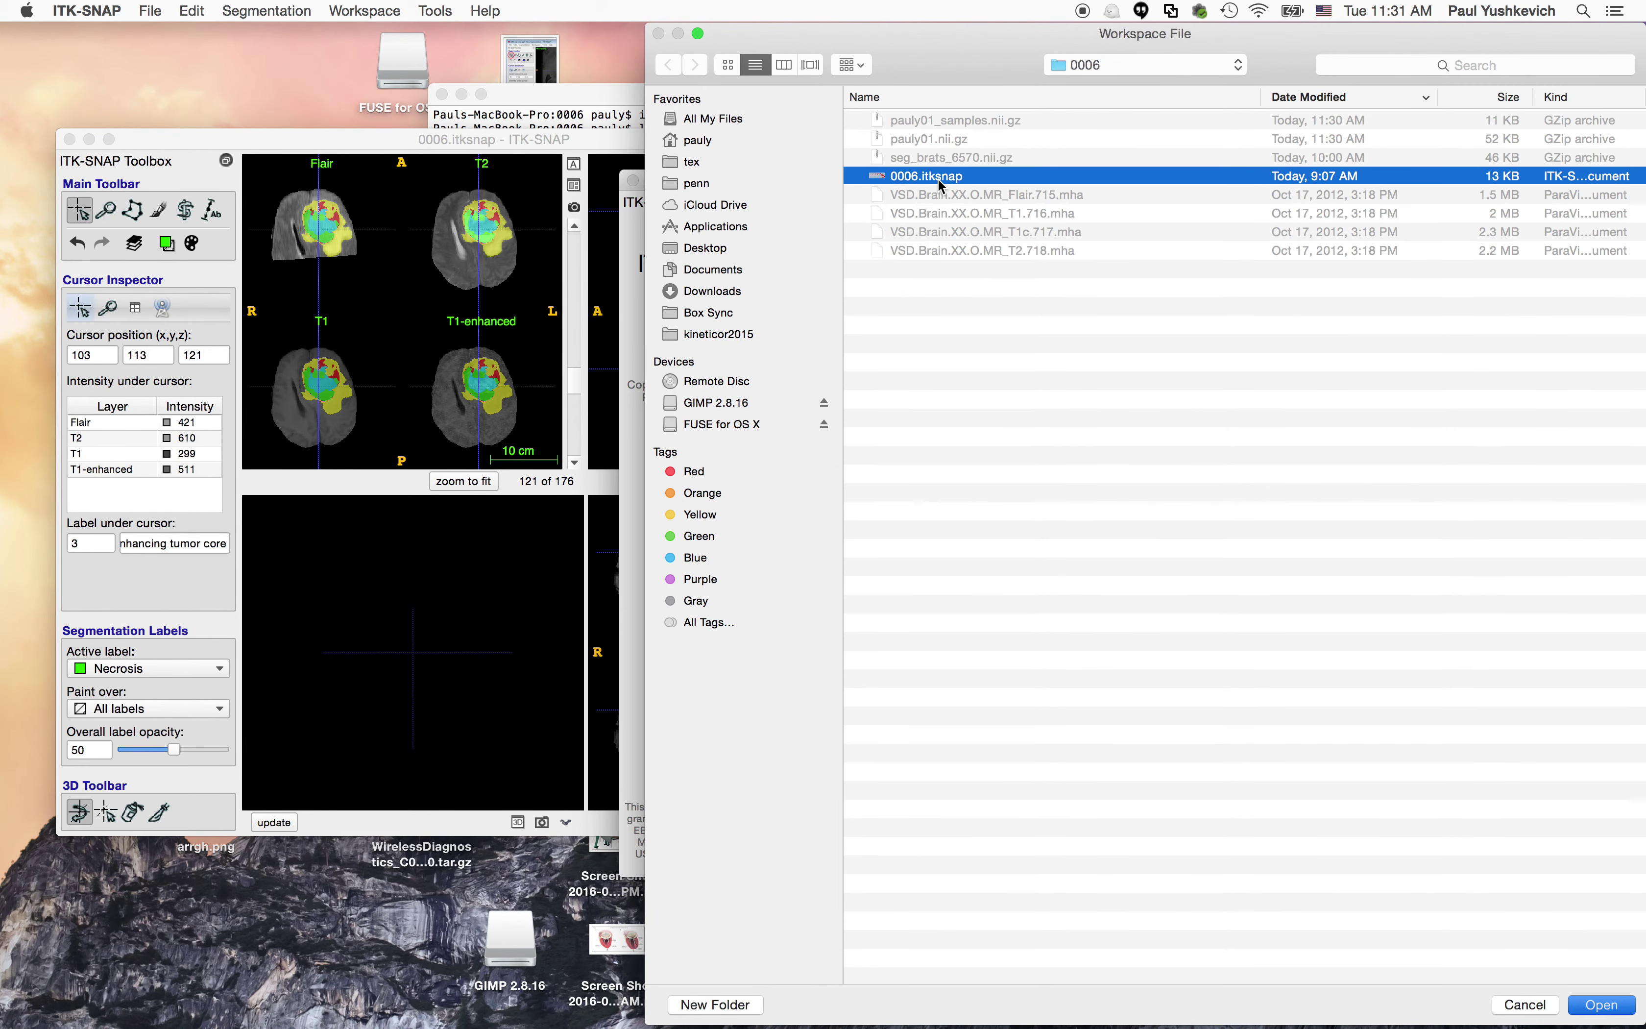
pyautogui.click(942, 182)
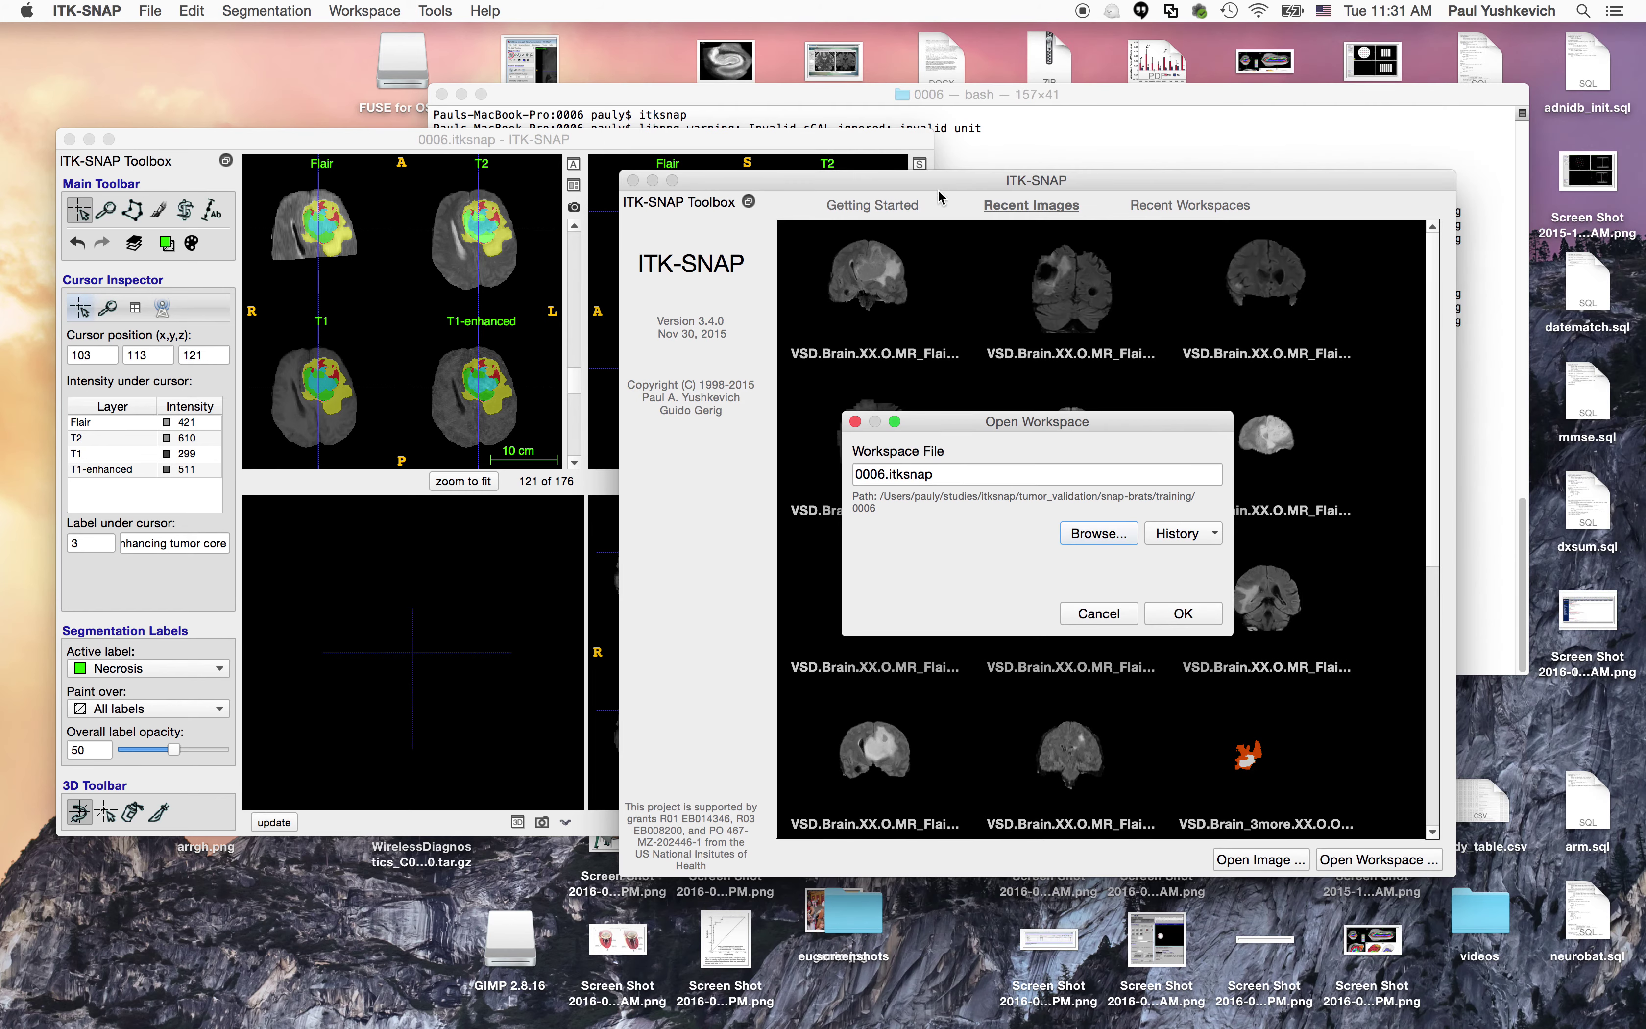
pyautogui.click(1181, 615)
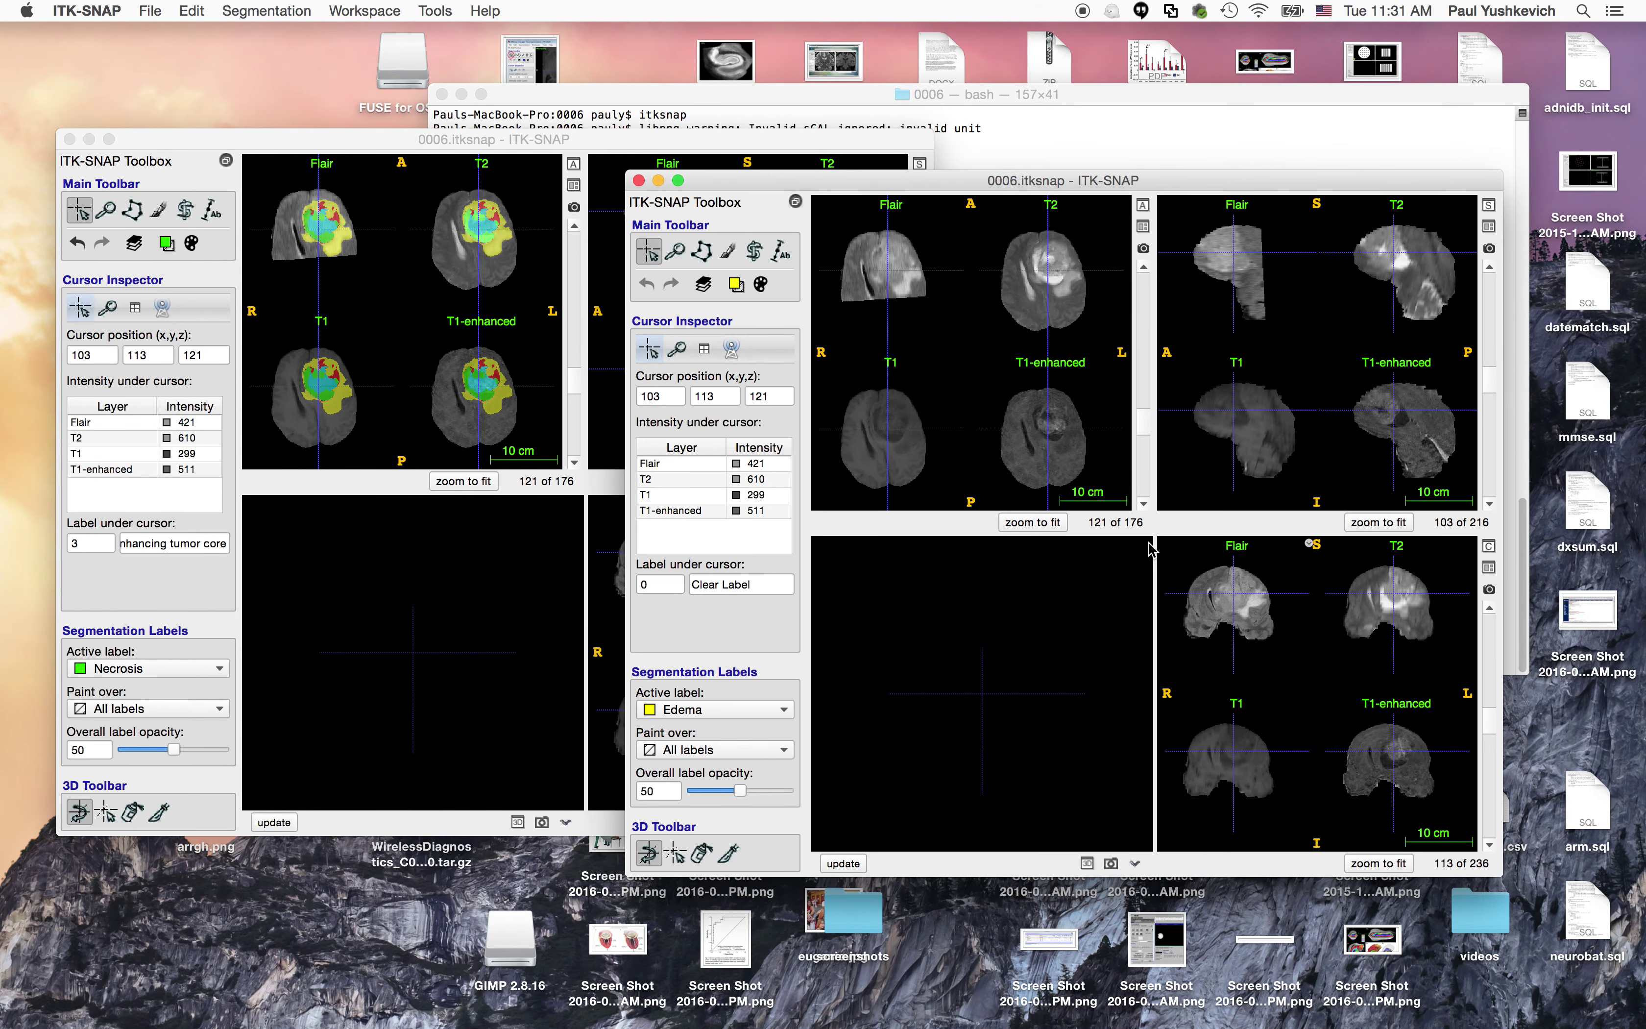
# Step: Load the reference segmentation seg_brats_6570.nii.gz into the second window
pyautogui.click(297, 9)
pyautogui.click(296, 40)
pyautogui.click(1157, 473)
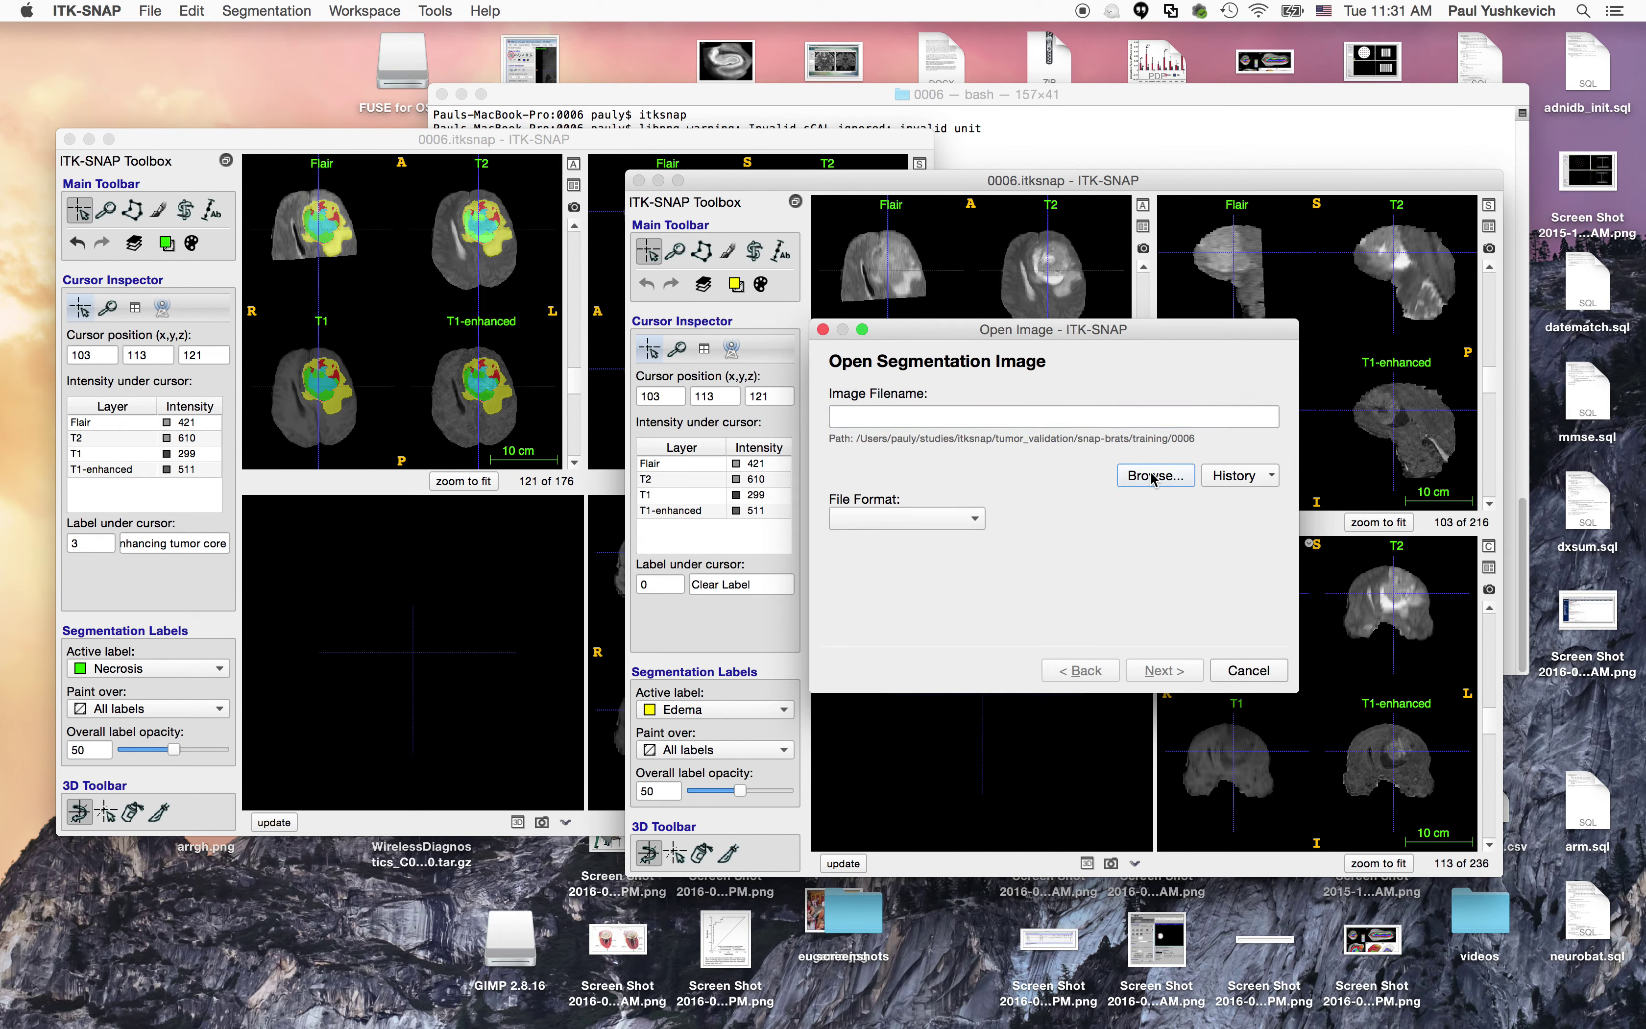
pyautogui.click(962, 161)
pyautogui.press('Return')
pyautogui.click(1161, 672)
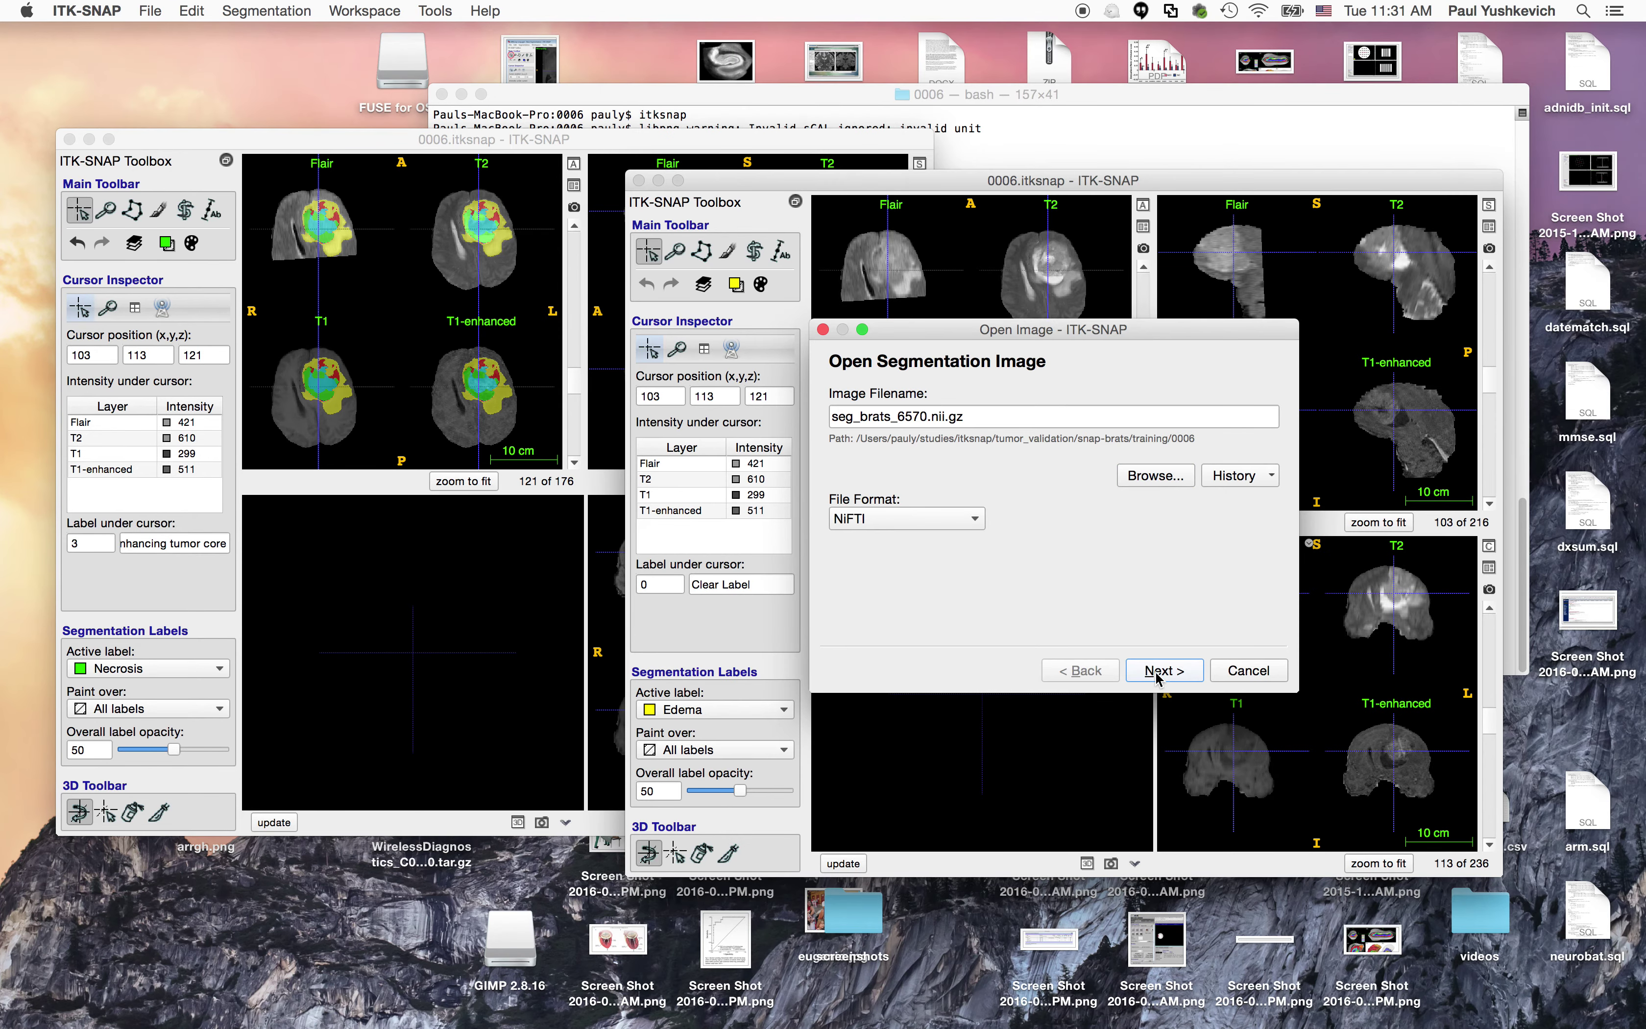
pyautogui.click(1163, 670)
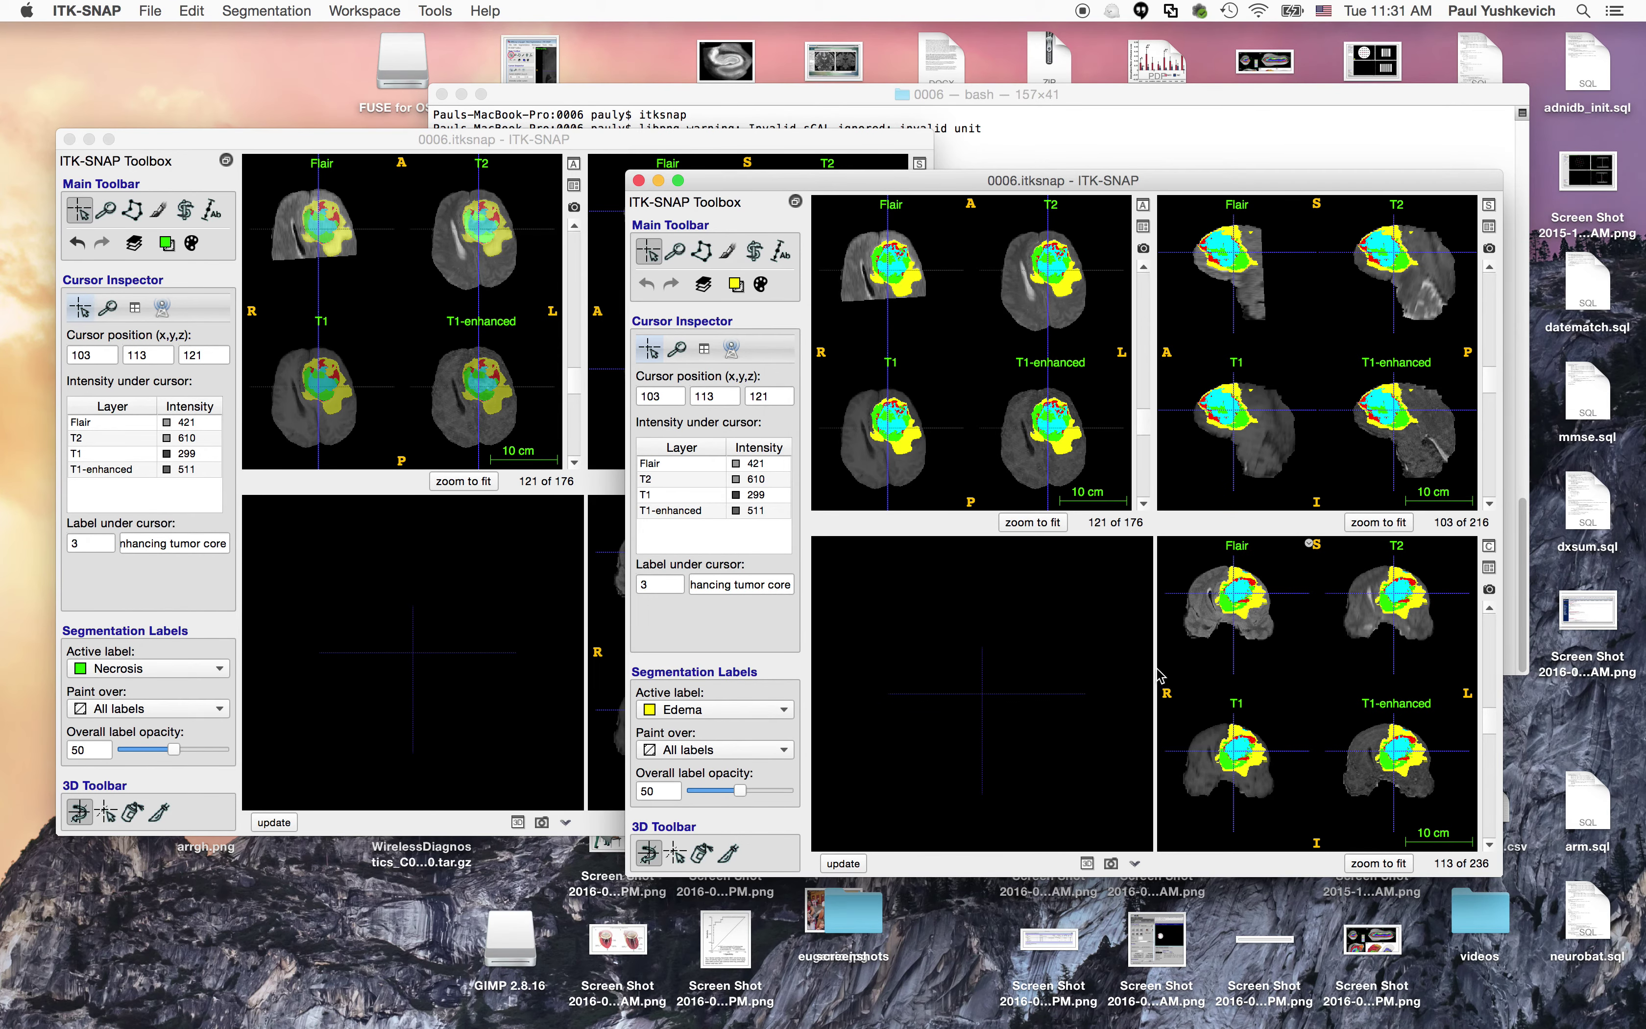
# Step: Compare tumour labels in both windows at several points and slices, then raise the first window
pyautogui.click(902, 443)
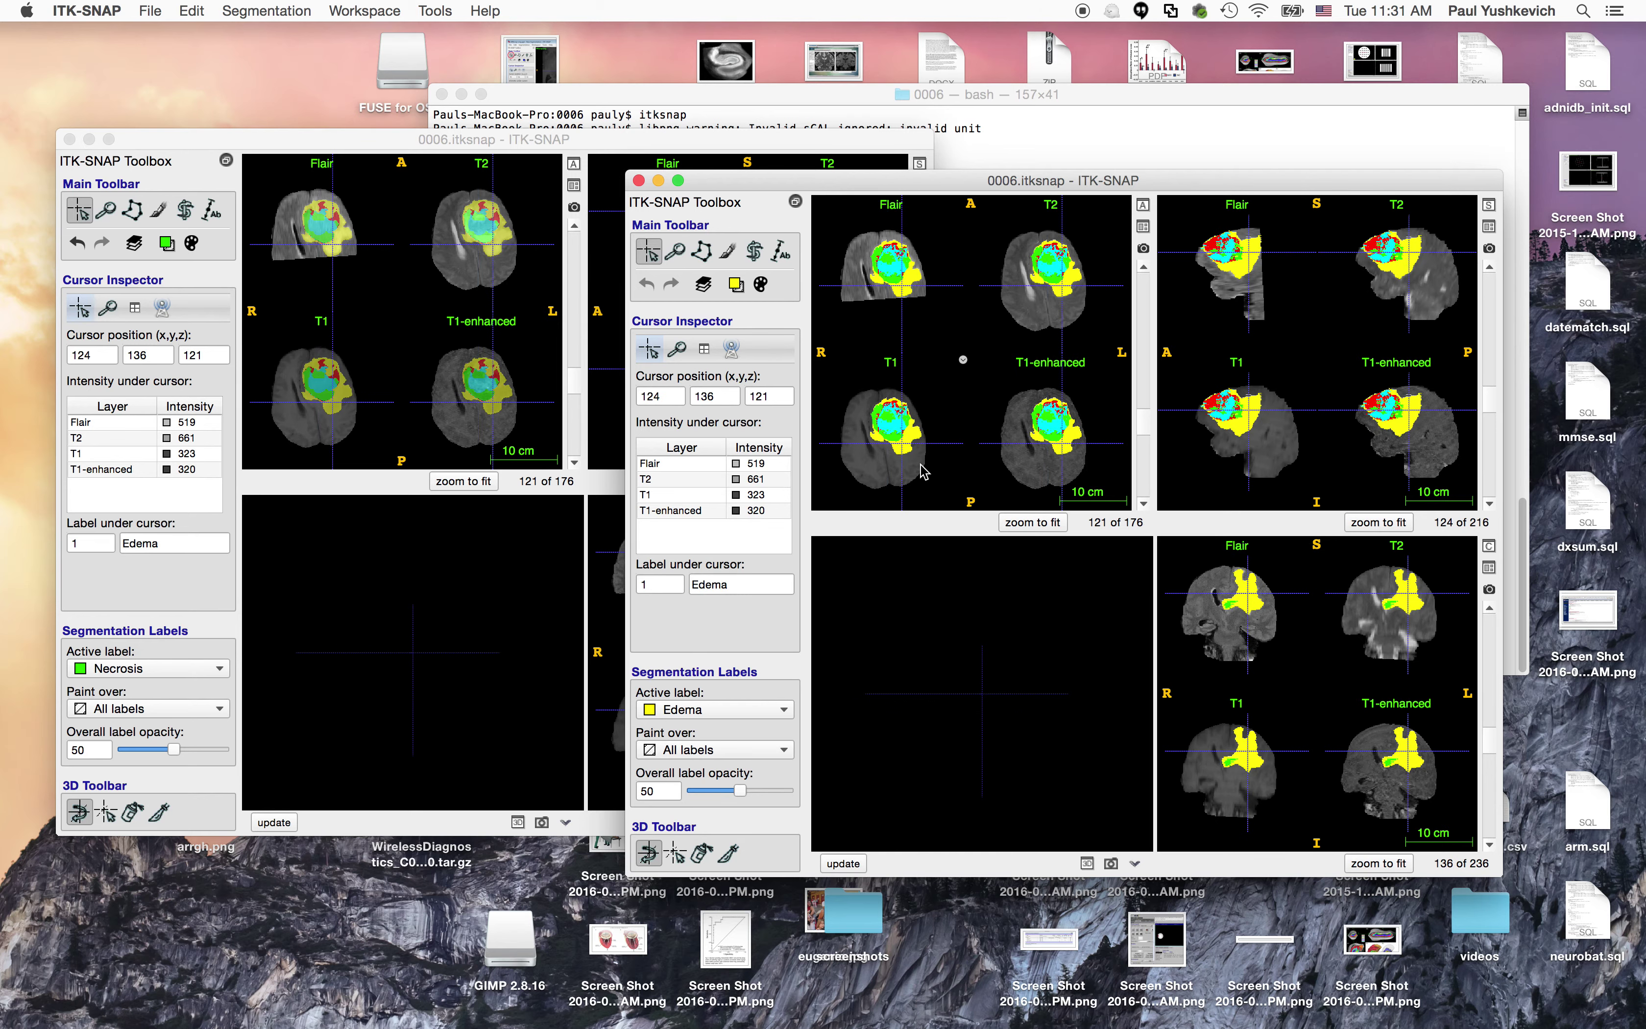
pyautogui.click(884, 433)
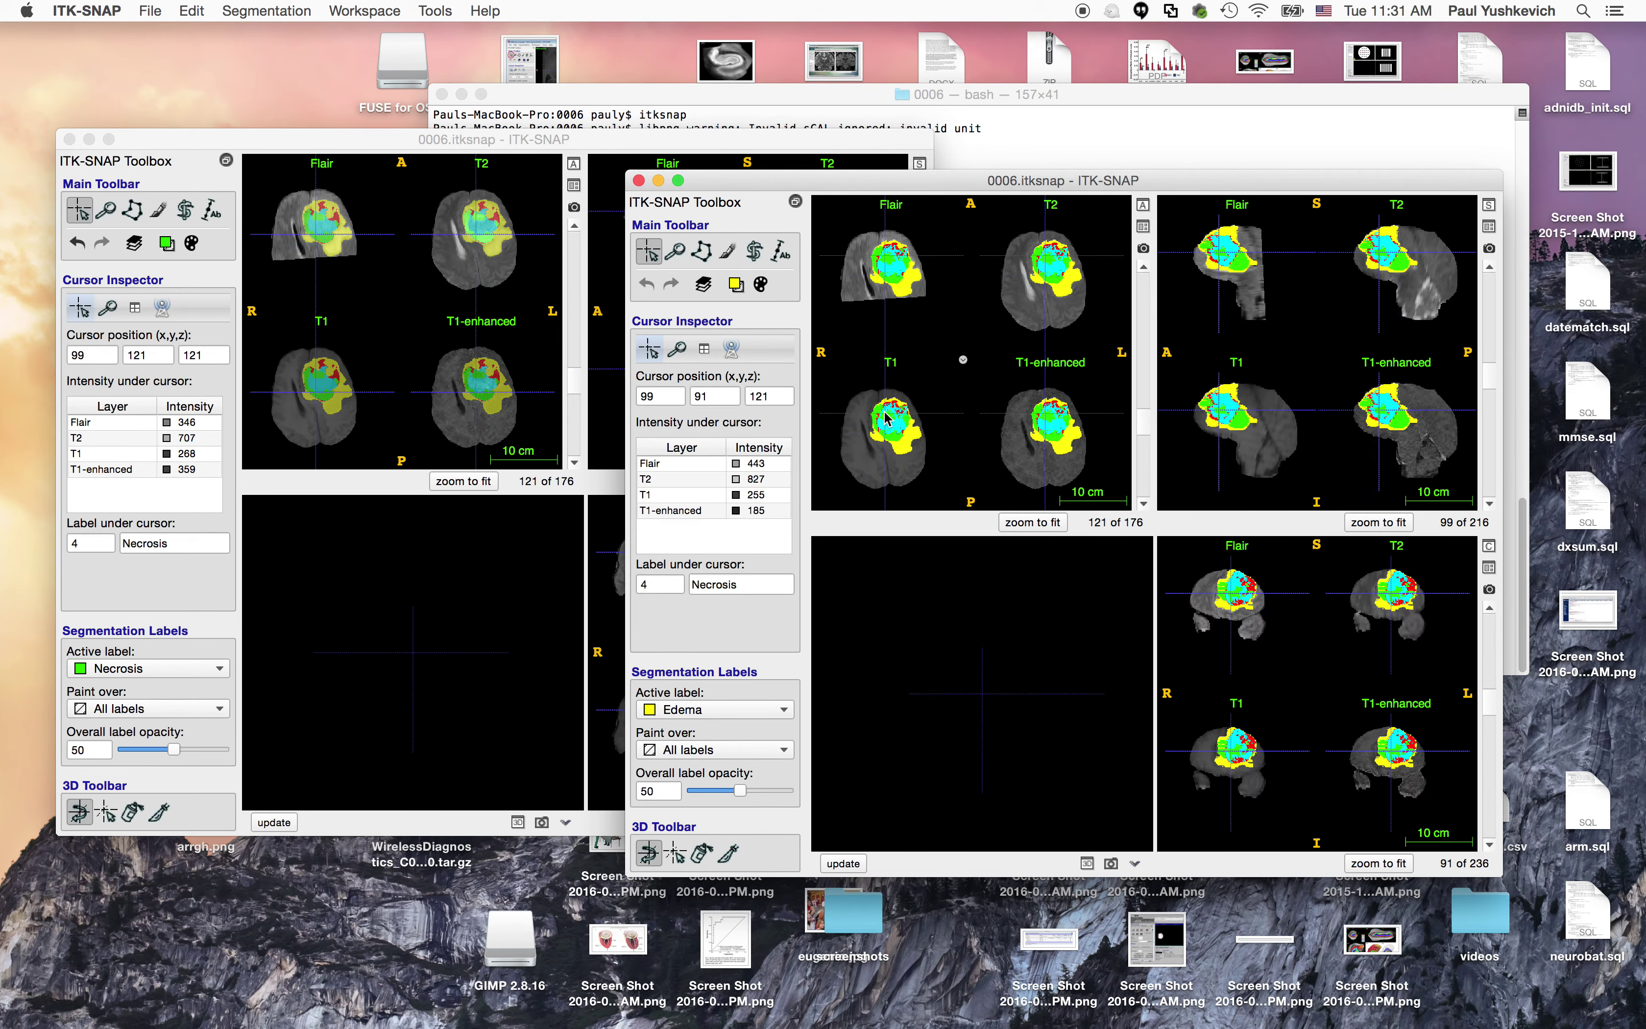
pyautogui.click(888, 418)
pyautogui.moveTo(889, 423); pyautogui.dragTo(906, 430)
pyautogui.scroll(-7, 907, 430)
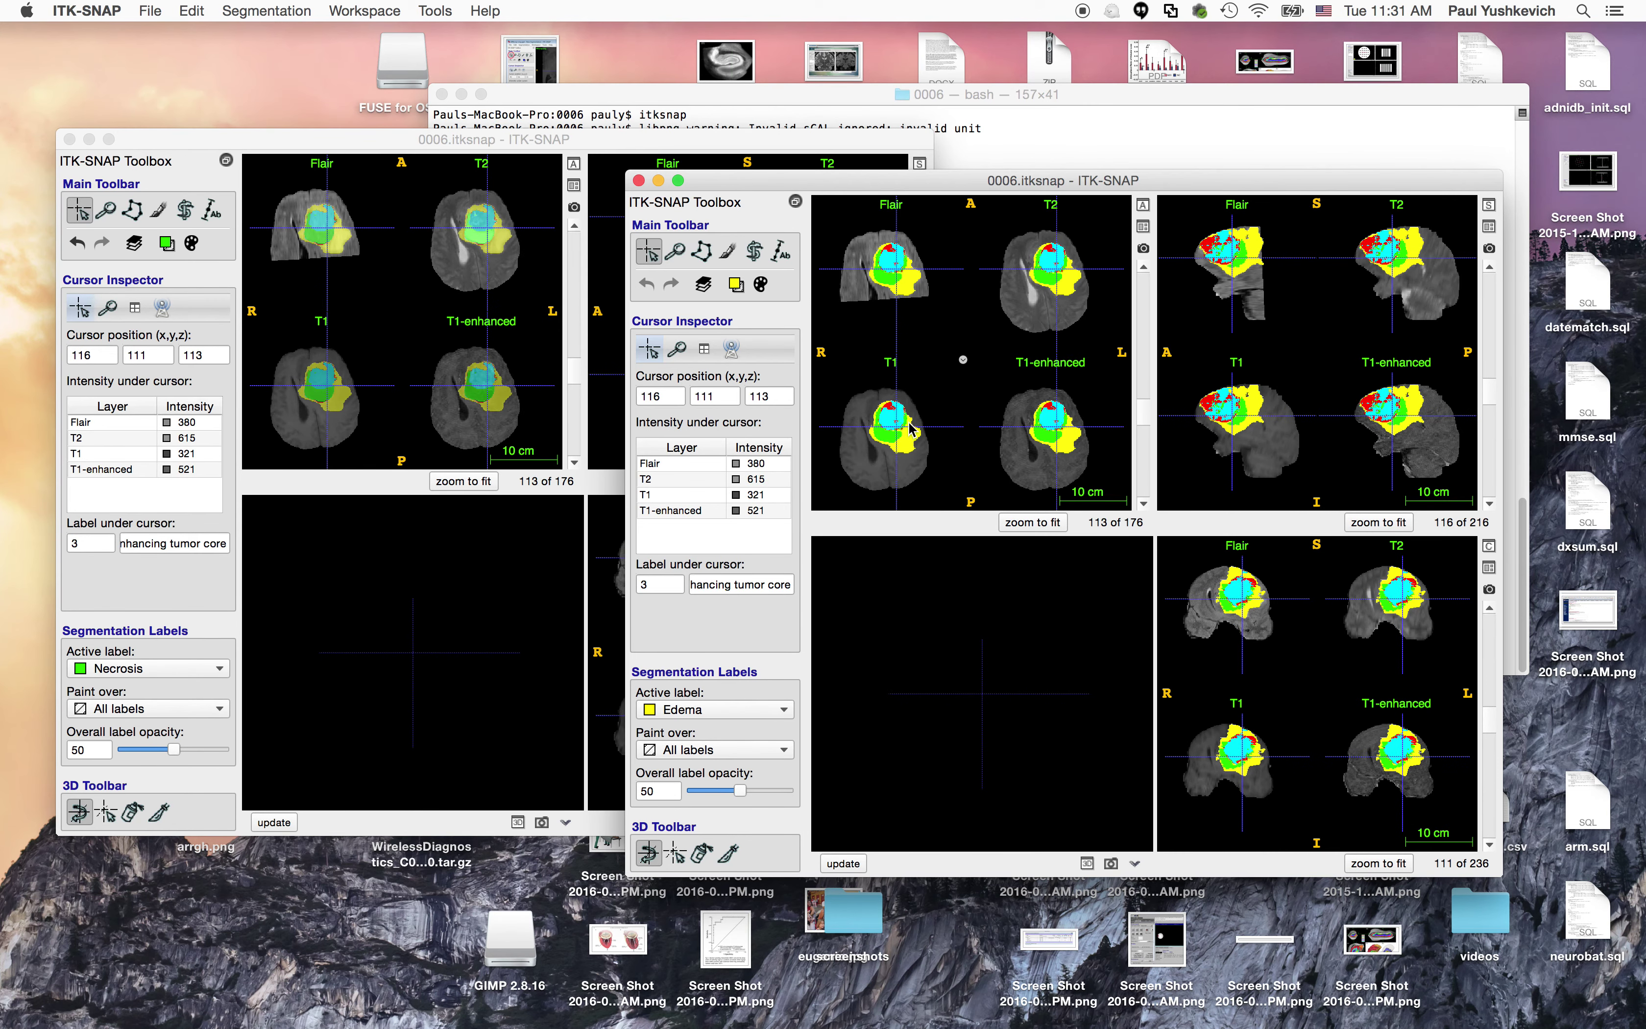
pyautogui.scroll(-1, 910, 427)
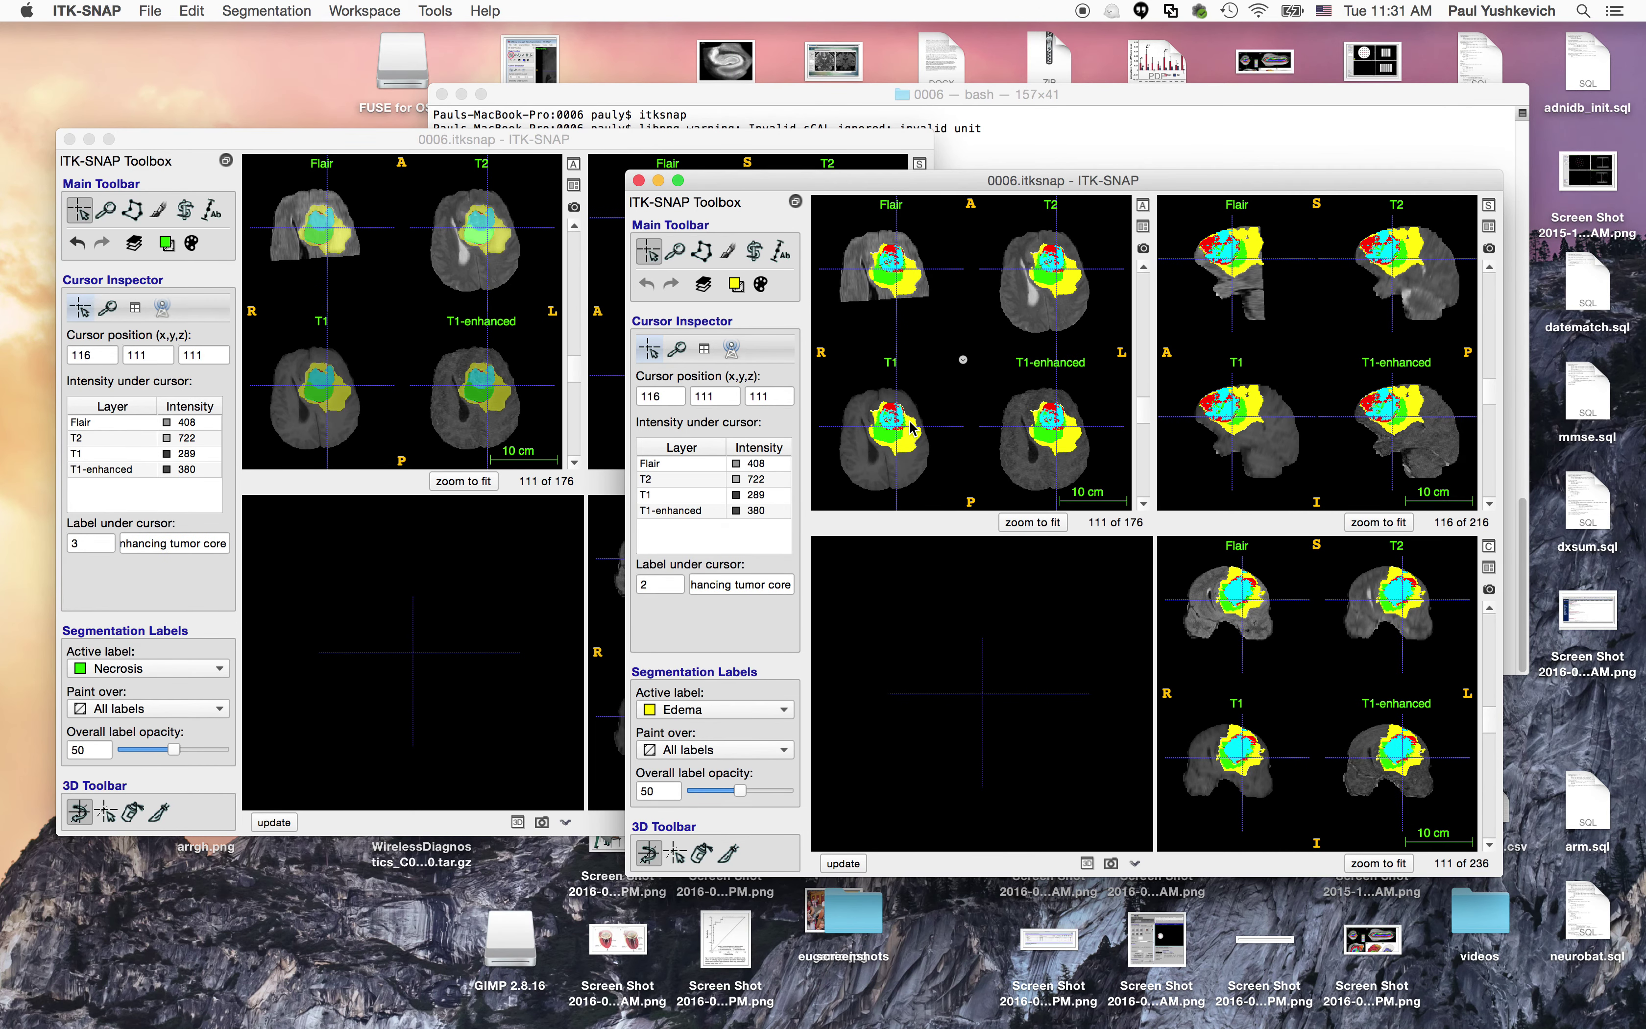
pyautogui.click(888, 406)
pyautogui.scroll(-3, 902, 431)
pyautogui.scroll(-2, 902, 433)
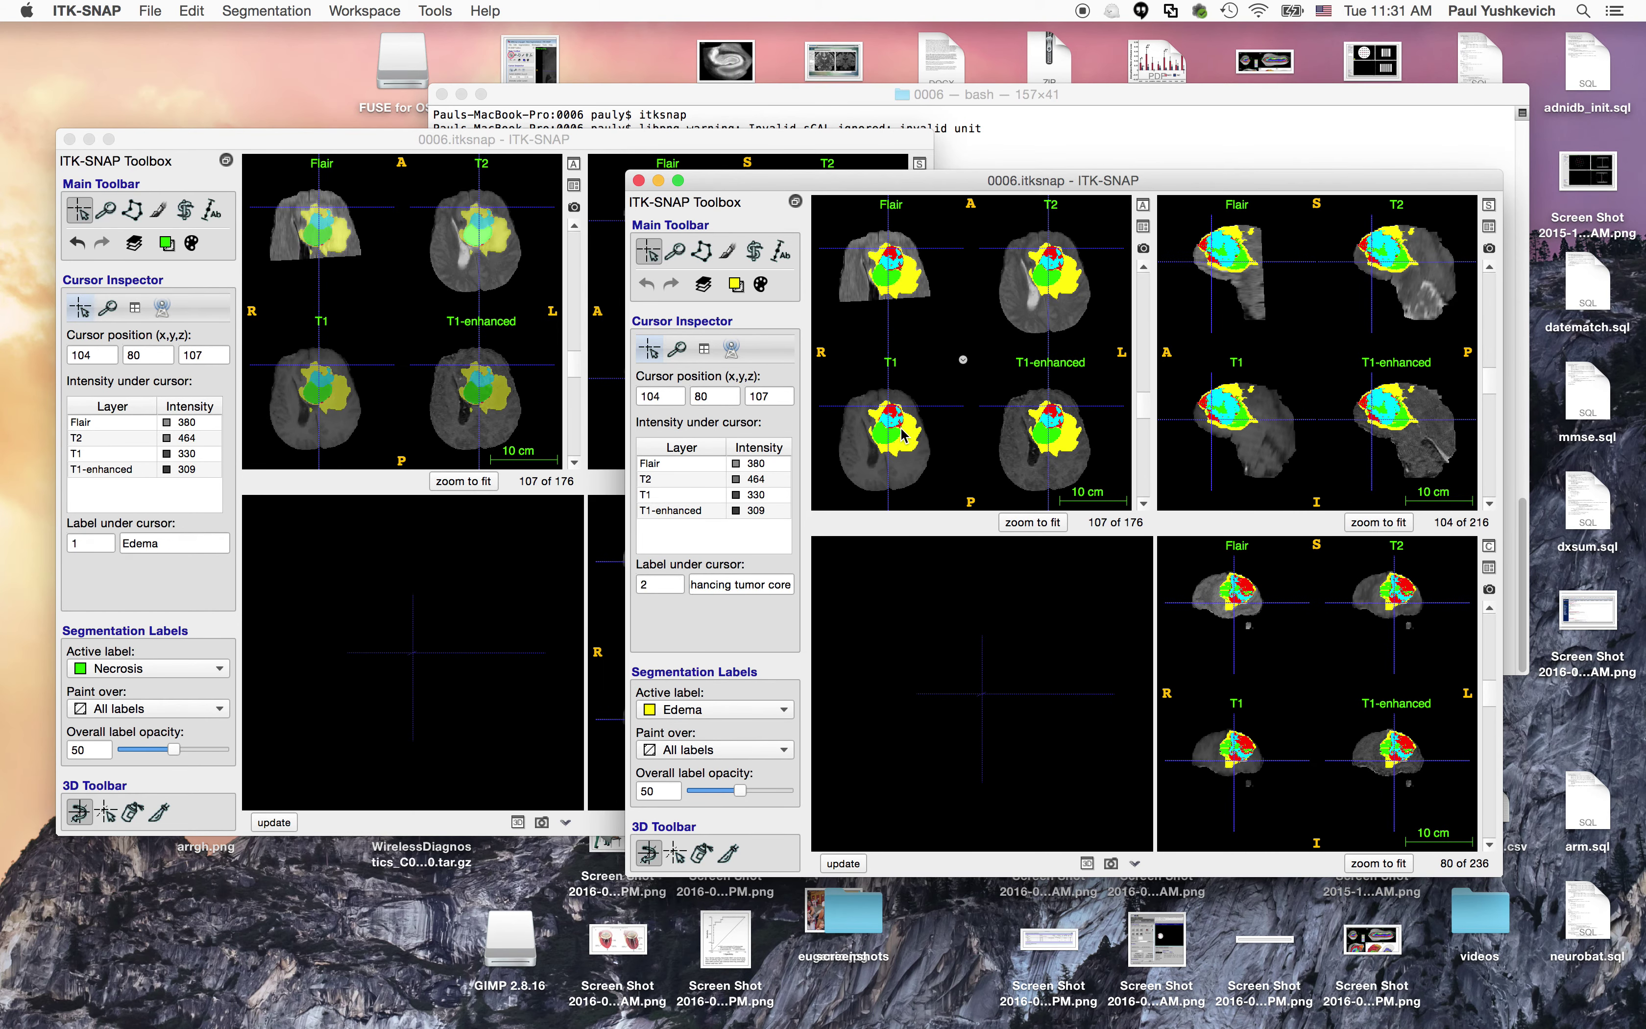
pyautogui.click(891, 411)
pyautogui.click(894, 413)
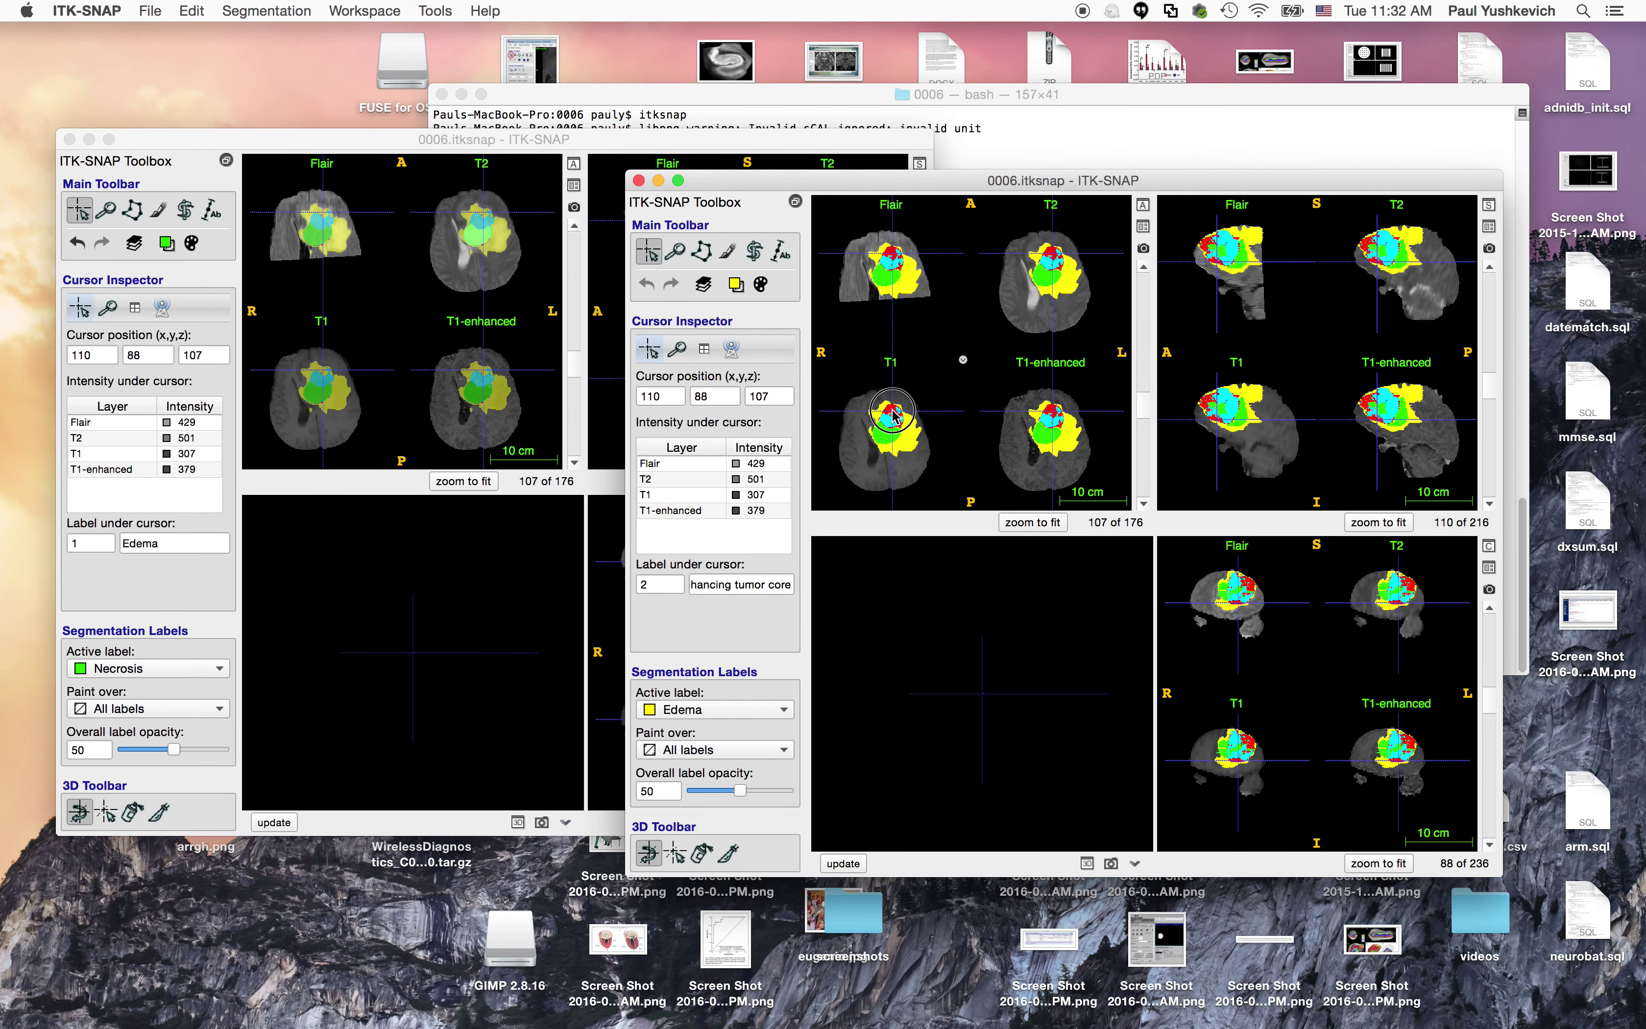
pyautogui.click(718, 169)
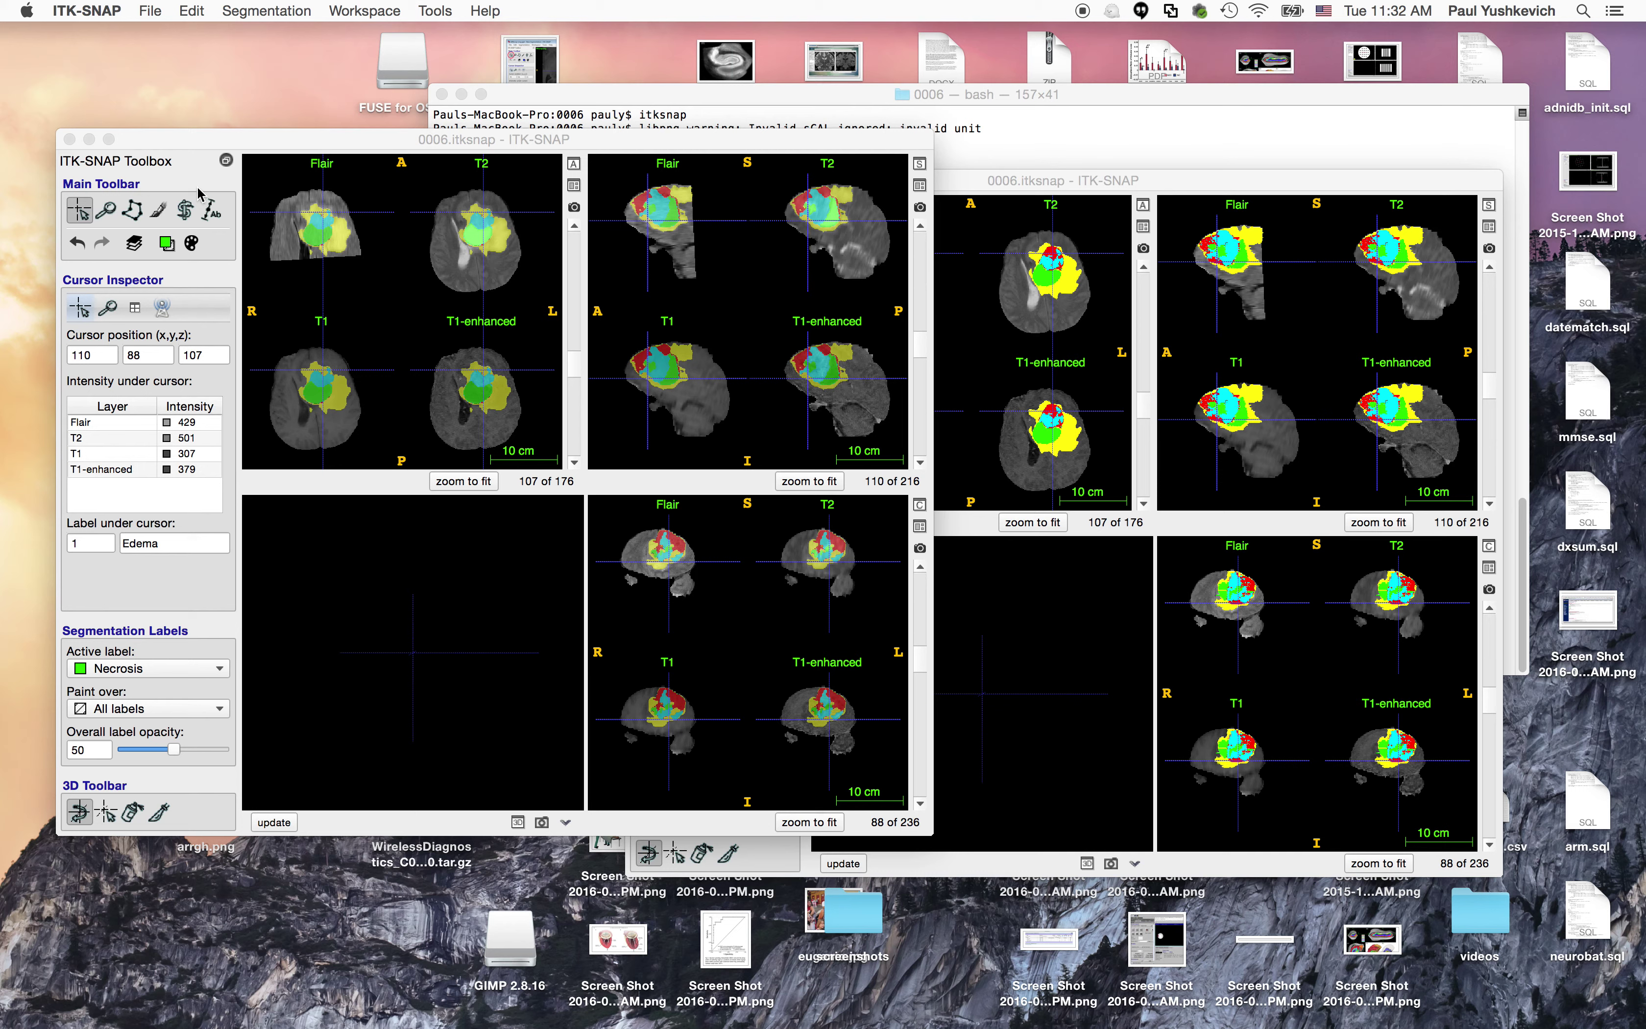
# Step: Close both ITK-SNAP windows without saving their workspaces
pyautogui.click(70, 140)
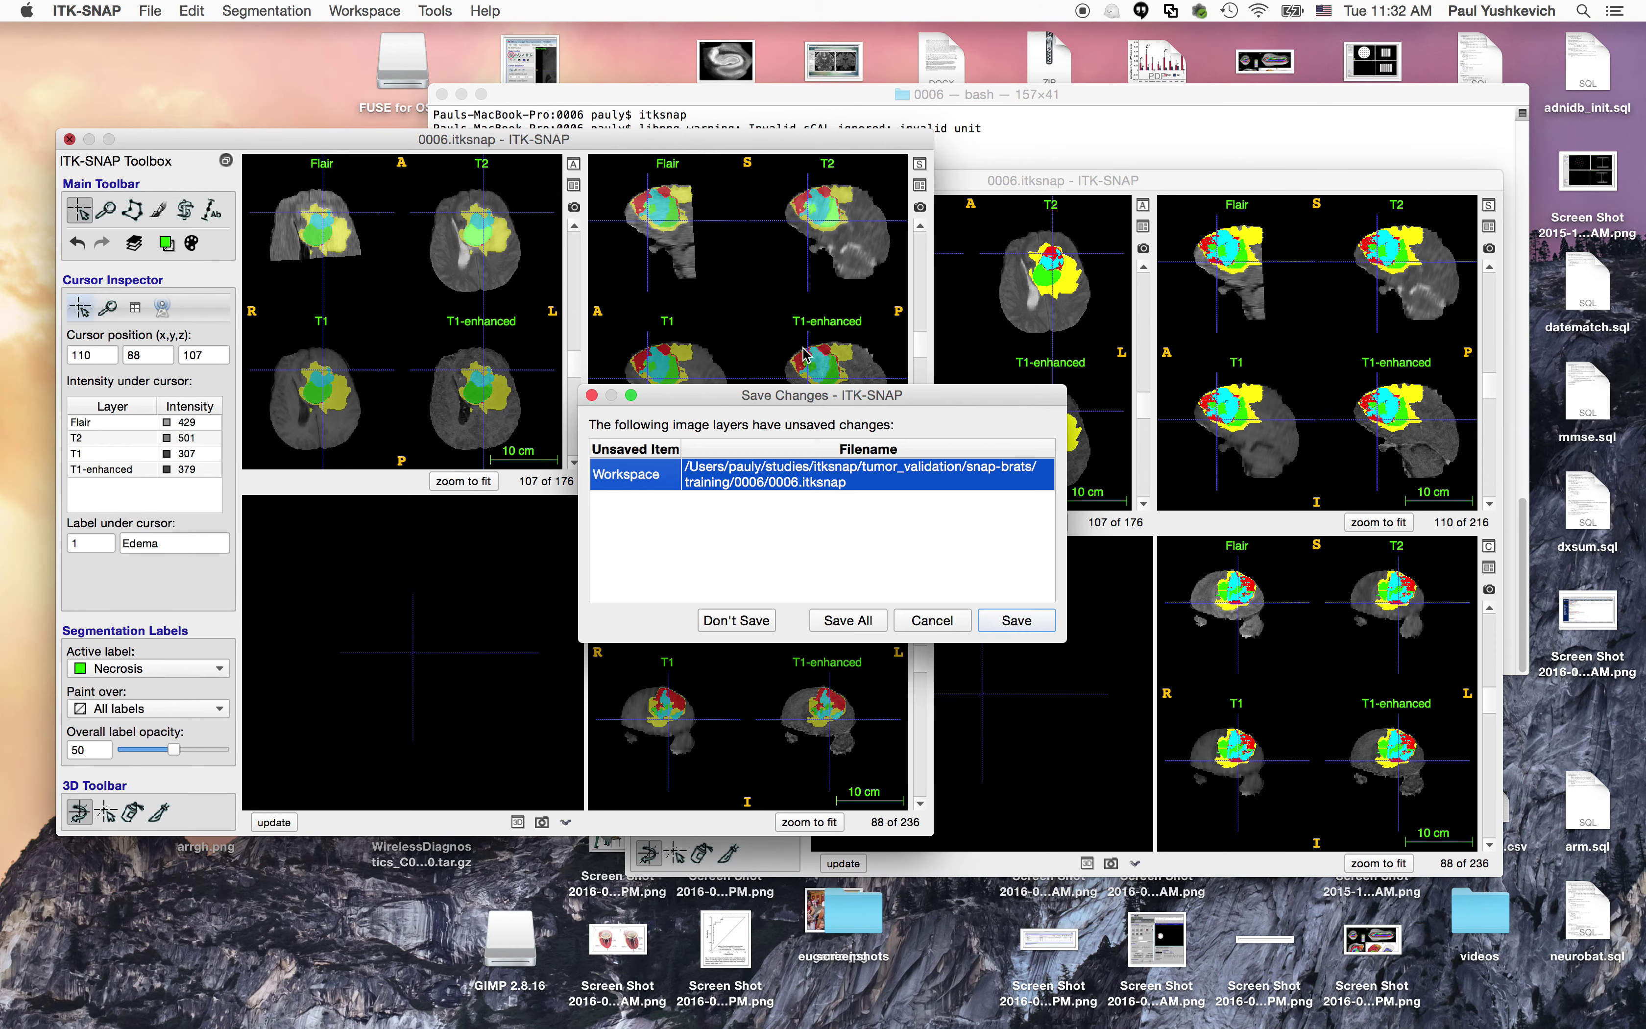
pyautogui.click(749, 621)
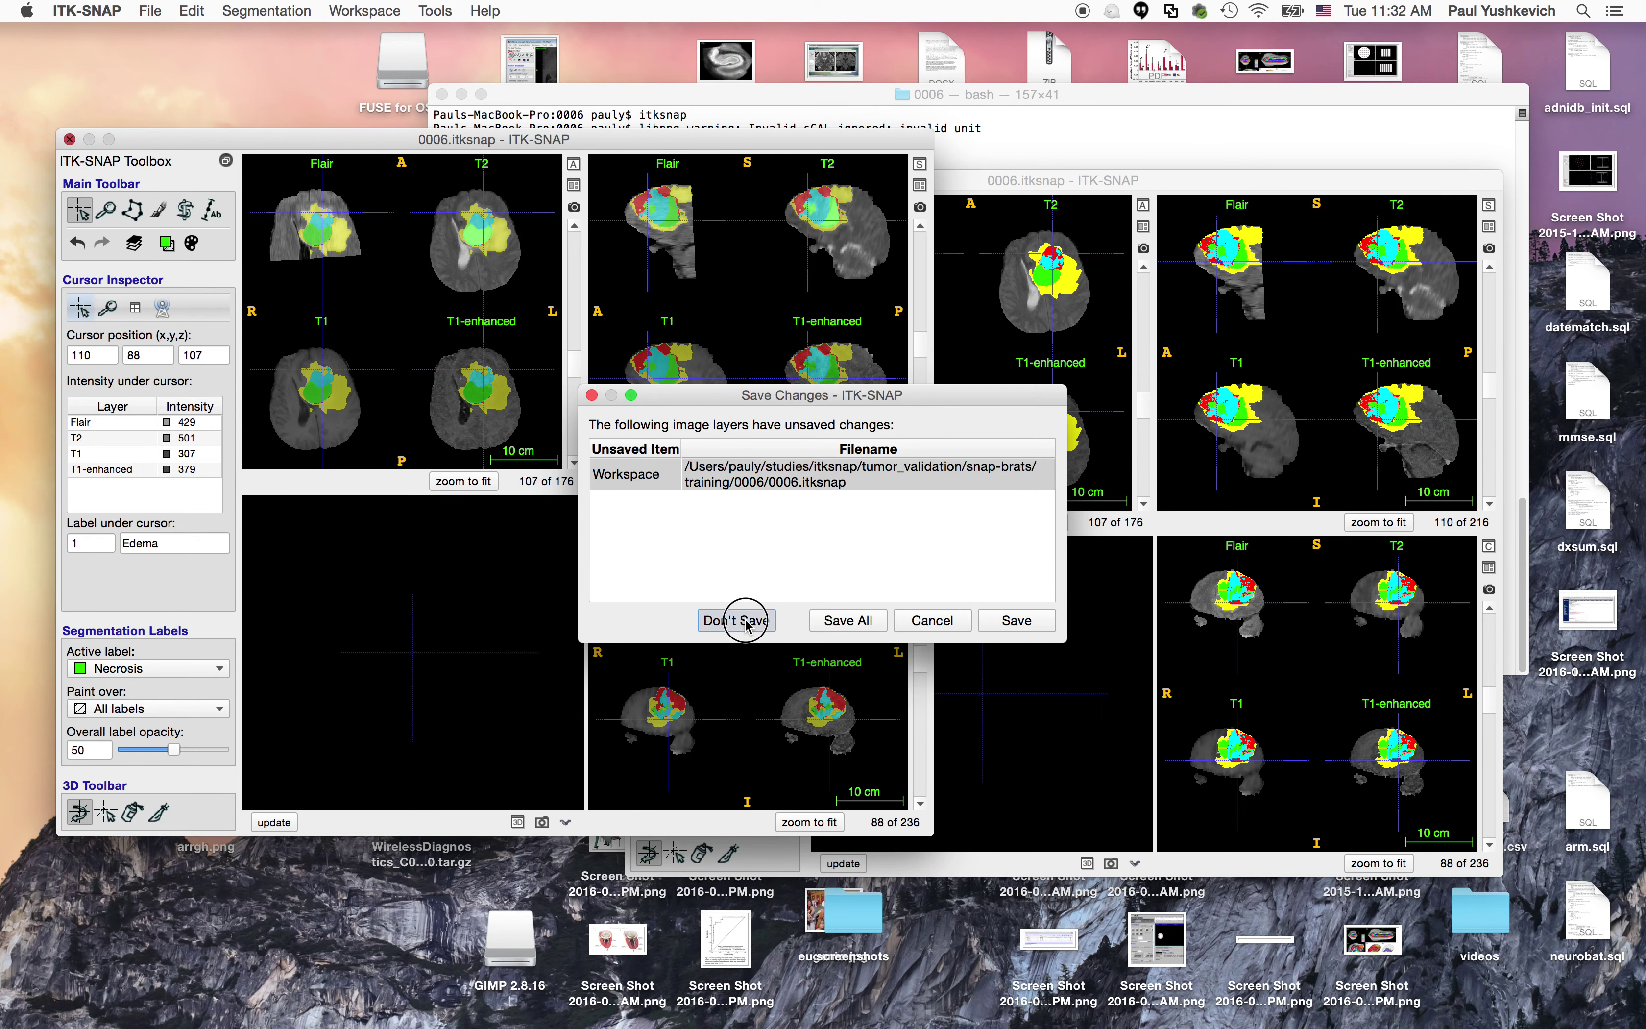
pyautogui.click(643, 184)
pyautogui.click(723, 622)
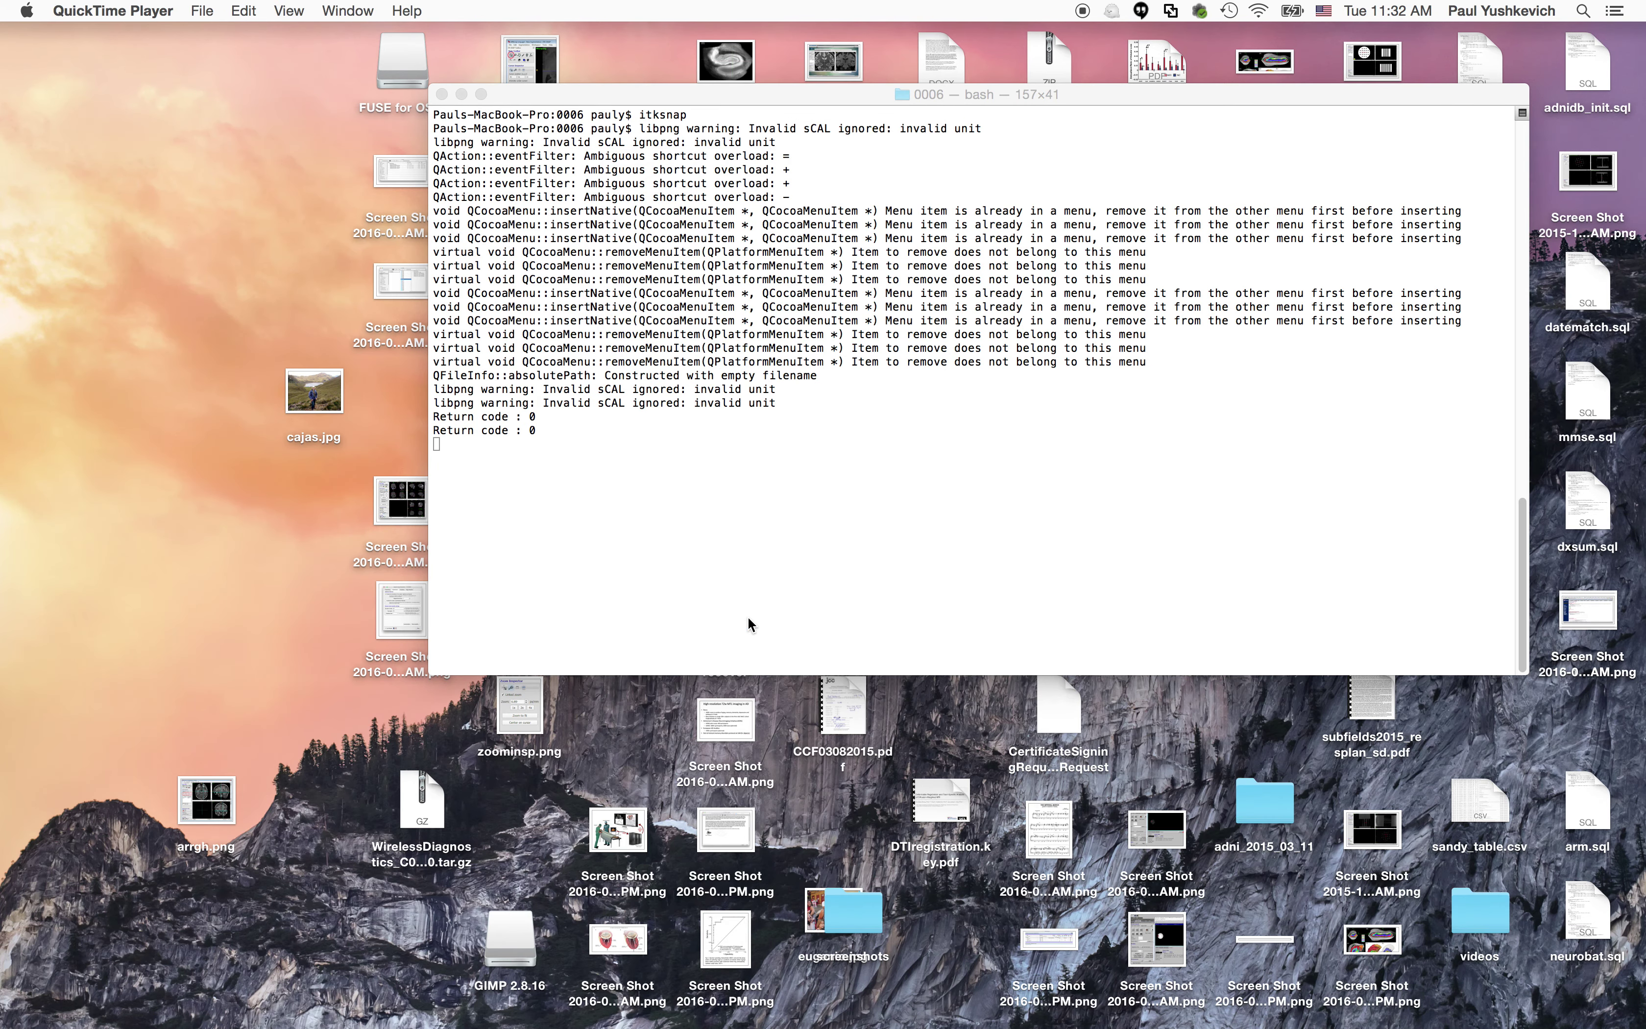
# Step: List the 0006 folder contents in Terminal with ls -l
pyautogui.click(872, 603)
pyautogui.press('Return')
pyautogui.press('Return')
pyautogui.press('Return')
pyautogui.press('Return')
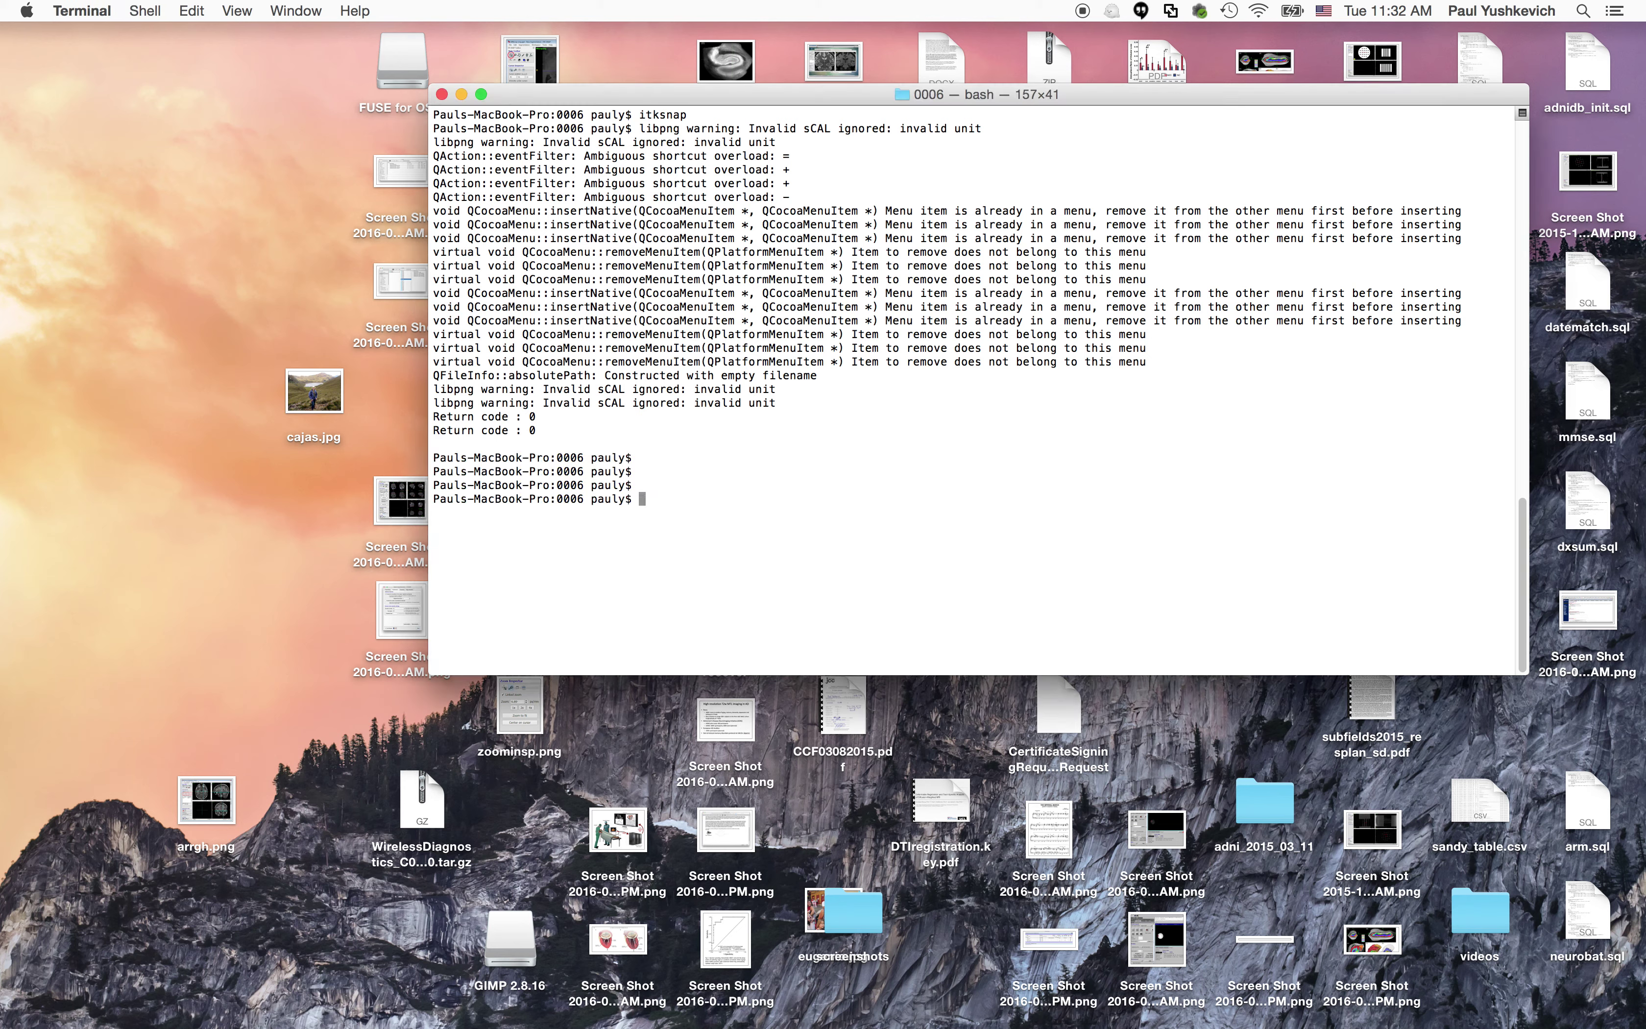
pyautogui.write('ls -l')
pyautogui.press('Return')
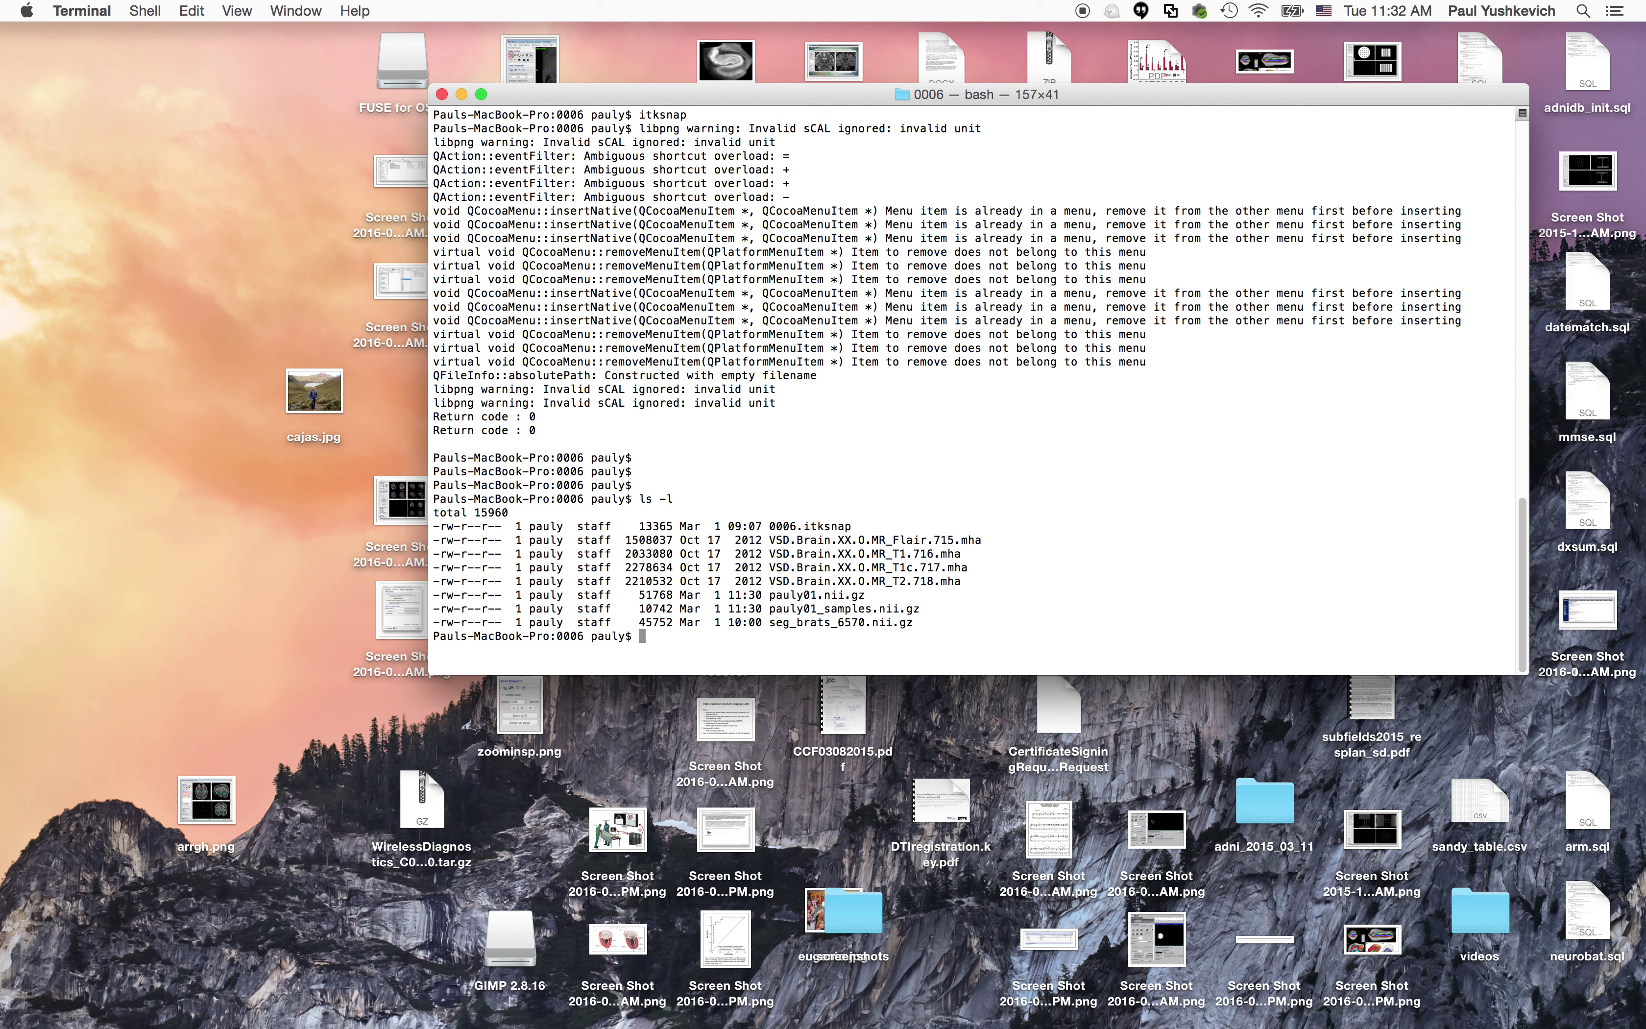
# Step: Run c3d pauly01.nii.gz seg_brats_6570.nii.gz -label-overlap, giving mean Dice 0.708497 plus per-label scores
pyautogui.write('c3d pauly01.nii.g')
pyautogui.press('Tab')
pyautogui.write('se')
pyautogui.press('Tab')
pyautogui.write('-lab')
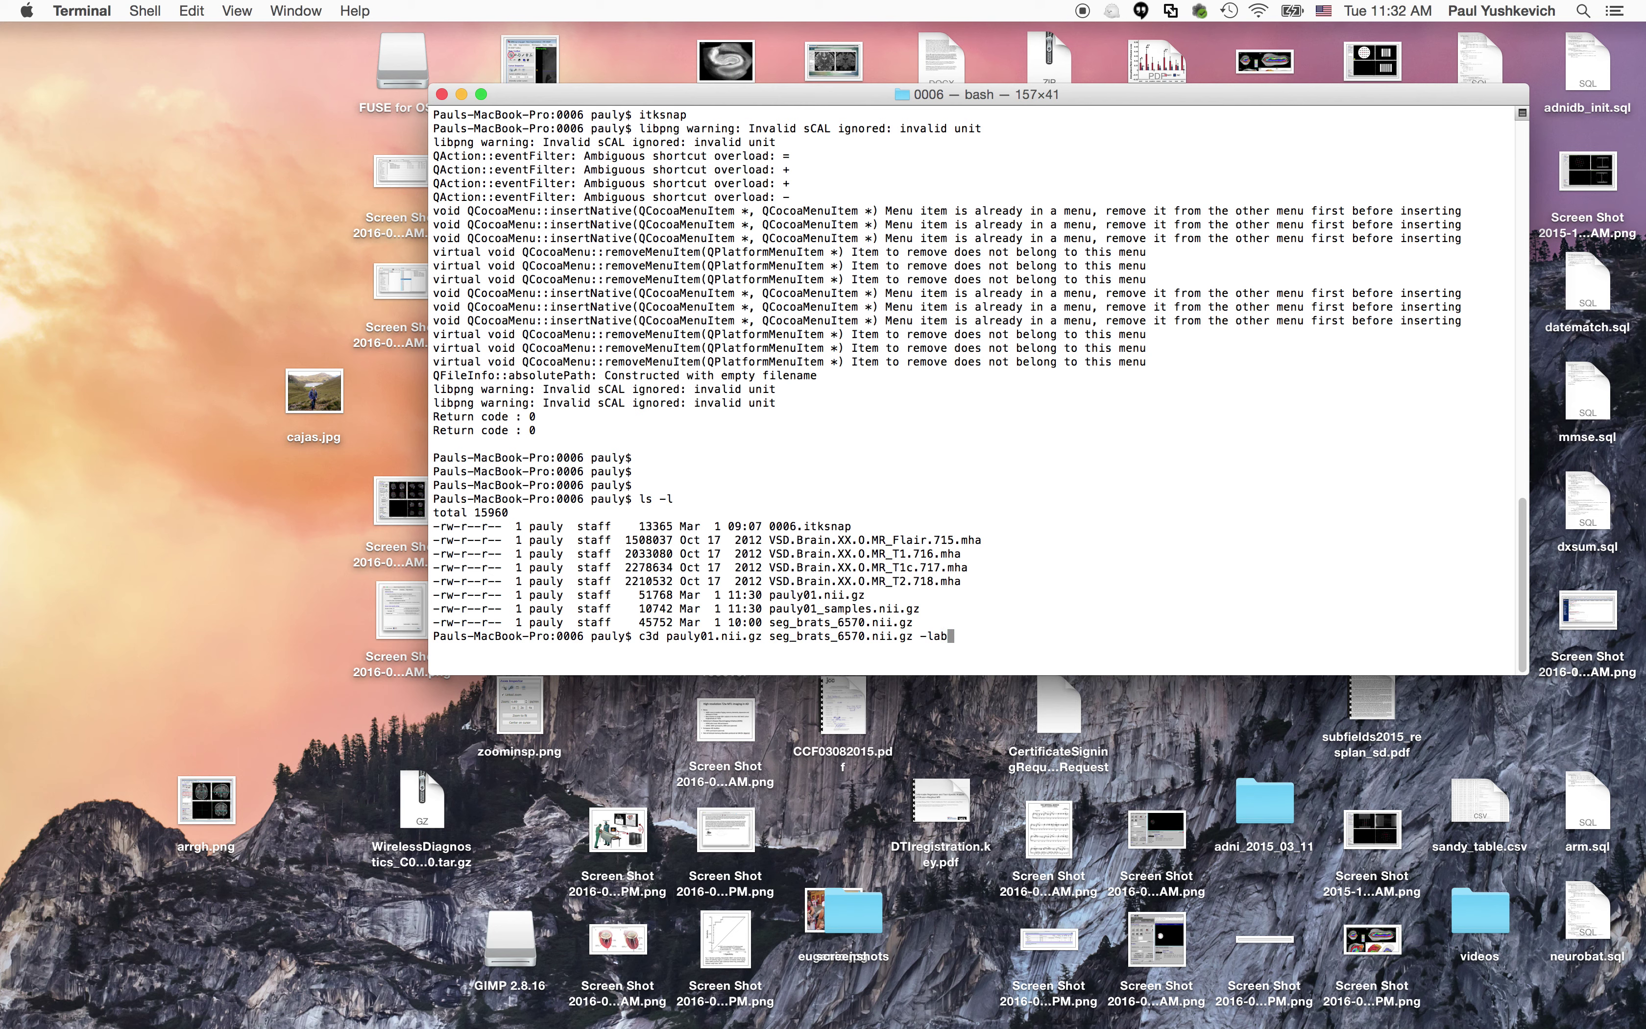
pyautogui.write('el-overlap')
pyautogui.press('Return')
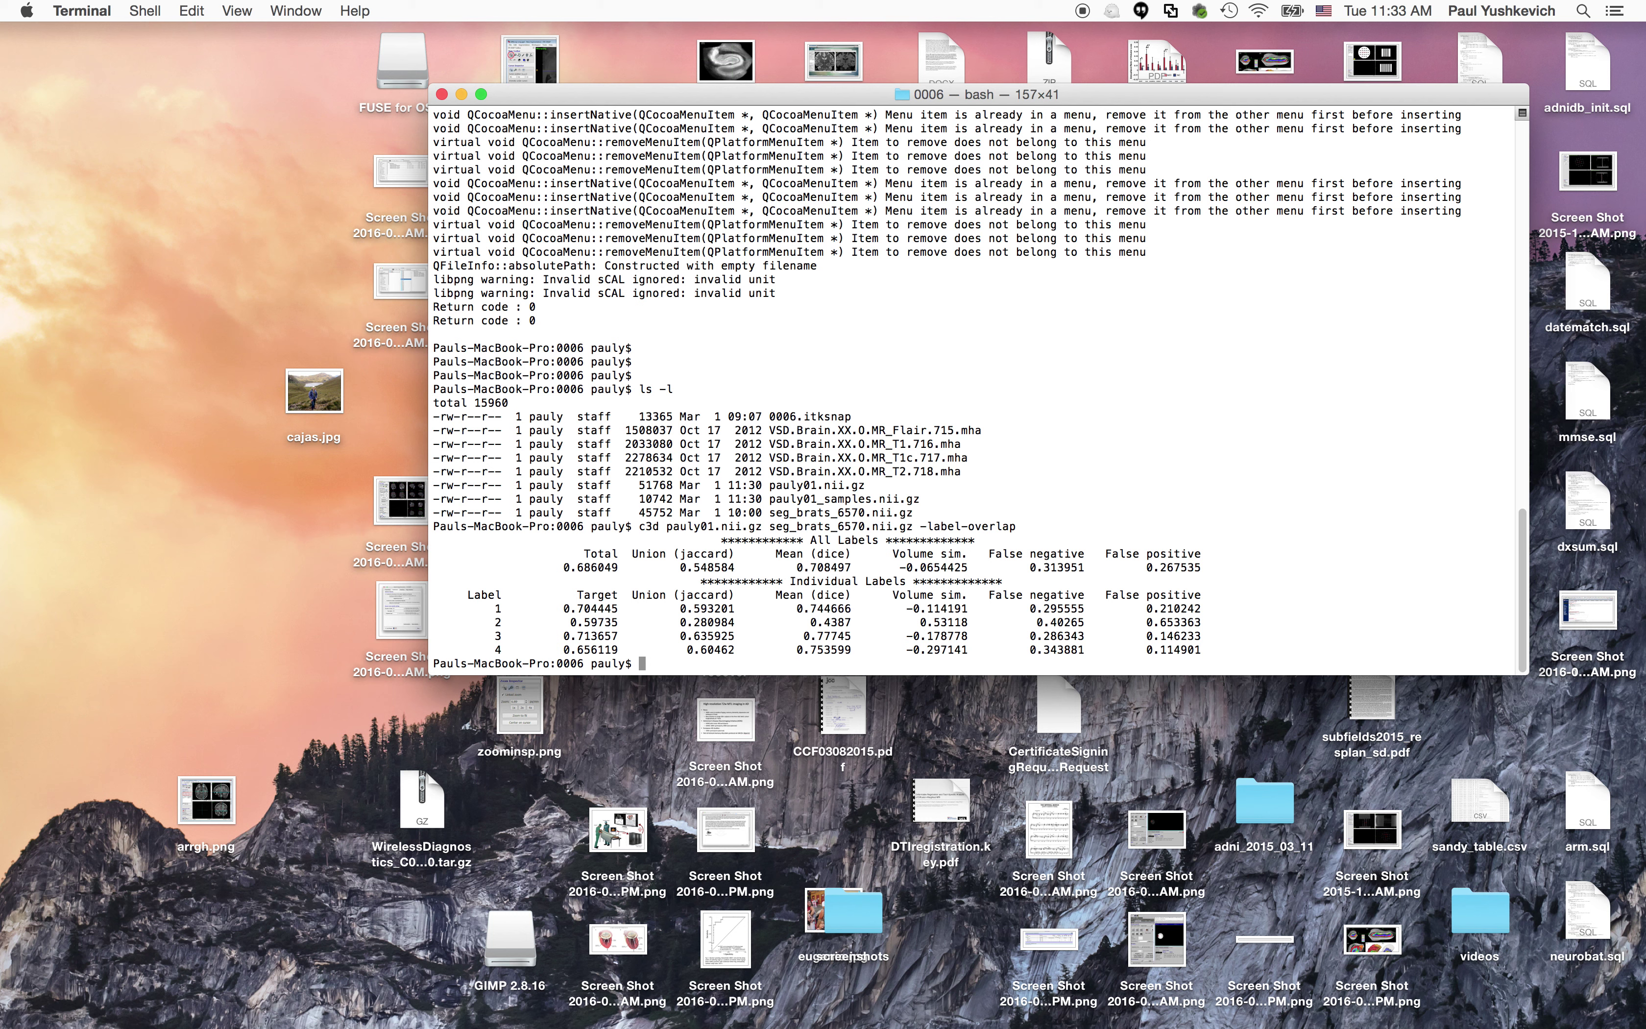
# Step: Rerun the overlap with -foreach -replace 3 2 4 2 -endfor, merging labels 3 and 4 into 2
pyautogui.press('Up')
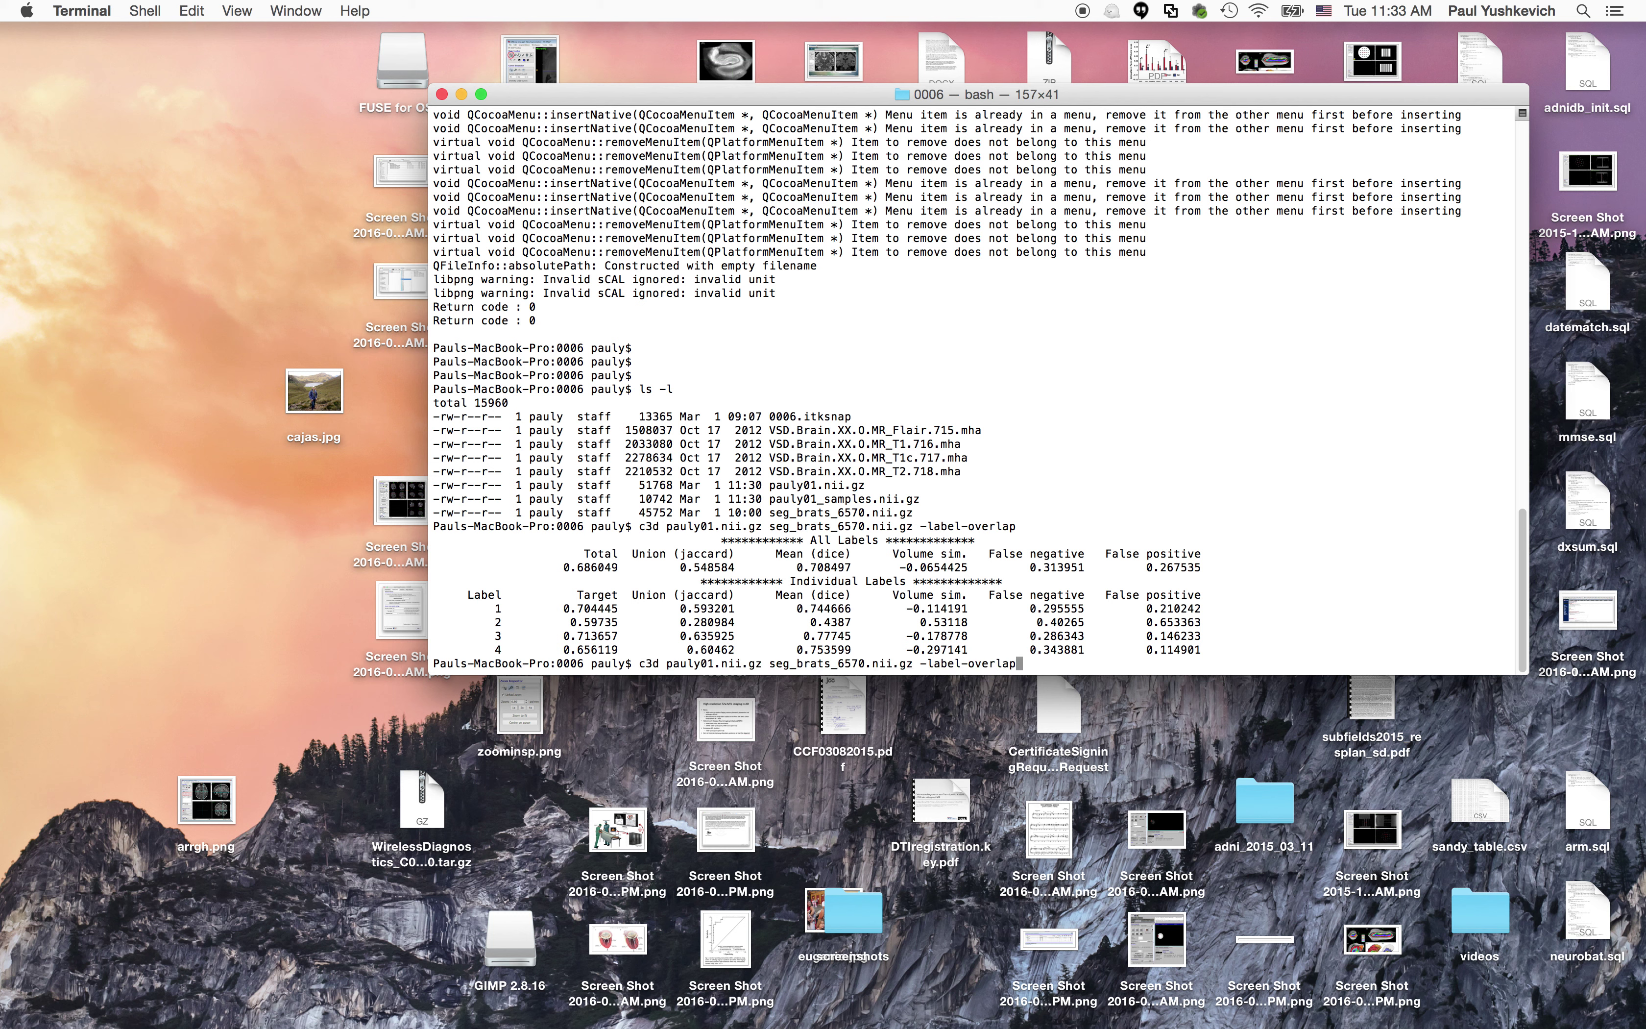
pyautogui.press('Left')
pyautogui.press('Left')
pyautogui.press('Left')
pyautogui.press('Left')
pyautogui.press('Left')
pyautogui.press('Left')
pyautogui.press('Left')
pyautogui.press('Left')
pyautogui.press('Left')
pyautogui.press('Left')
pyautogui.press('Left')
pyautogui.press('Left')
pyautogui.press('Left')
pyautogui.press('Left')
pyautogui.write('-foreach -replace')
pyautogui.write('3 2 4 2 -endo')
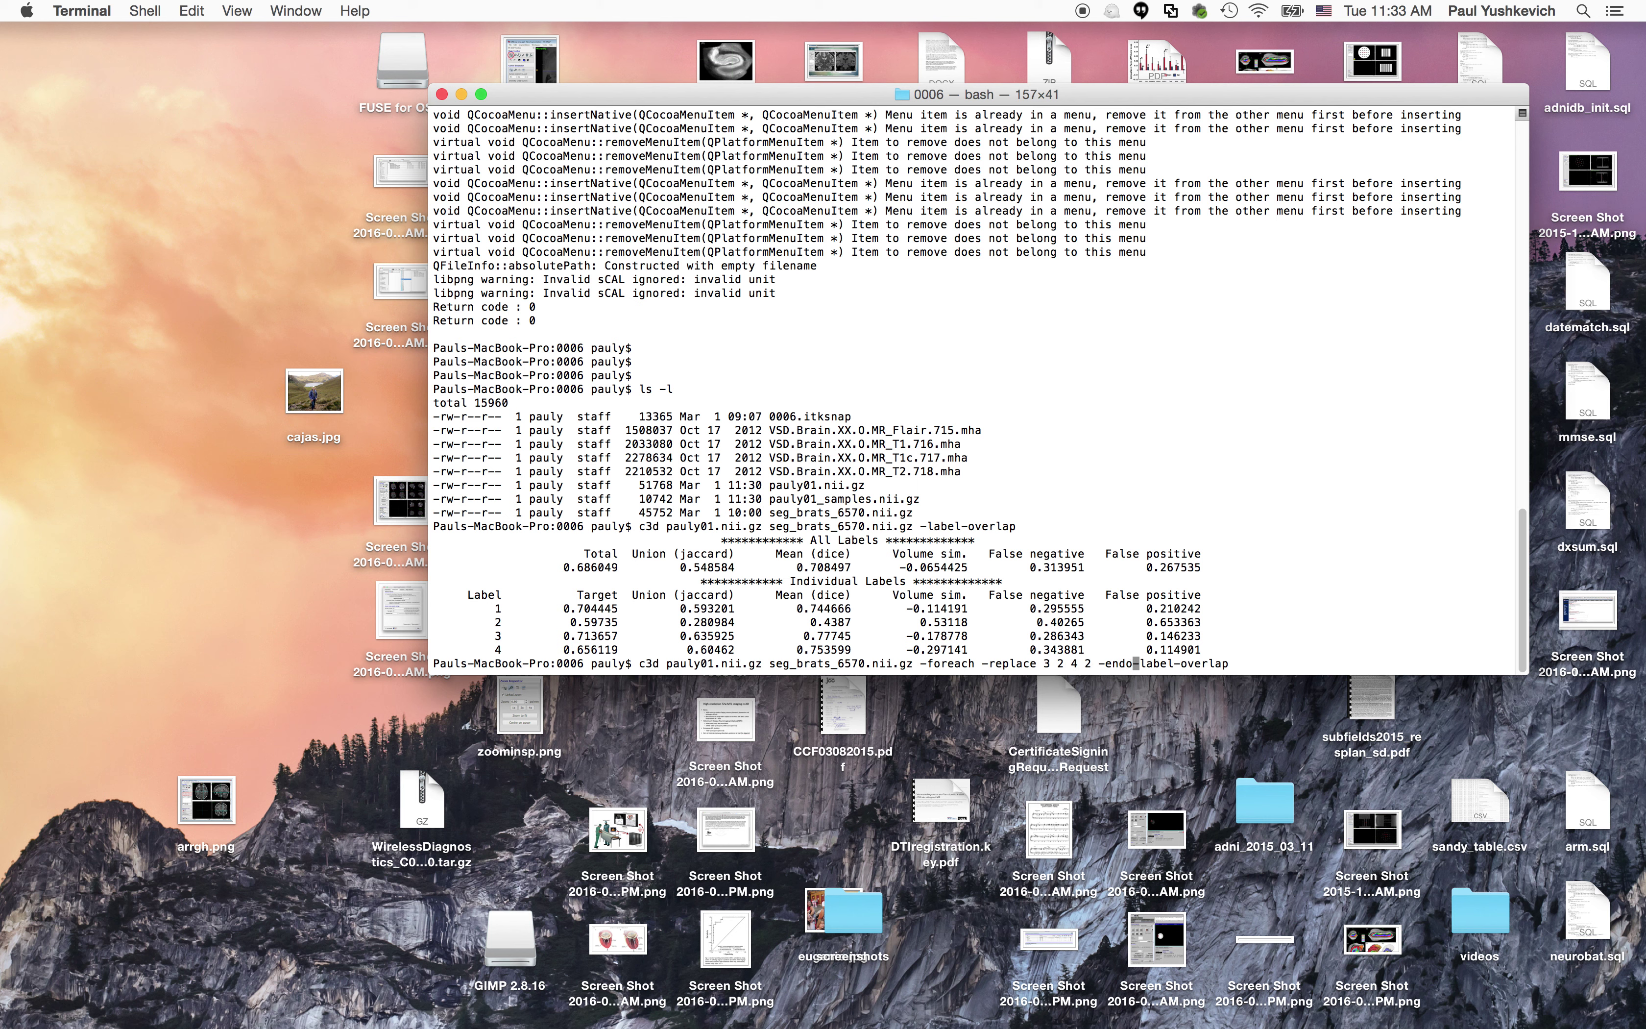
pyautogui.write('or')
pyautogui.press('Return')
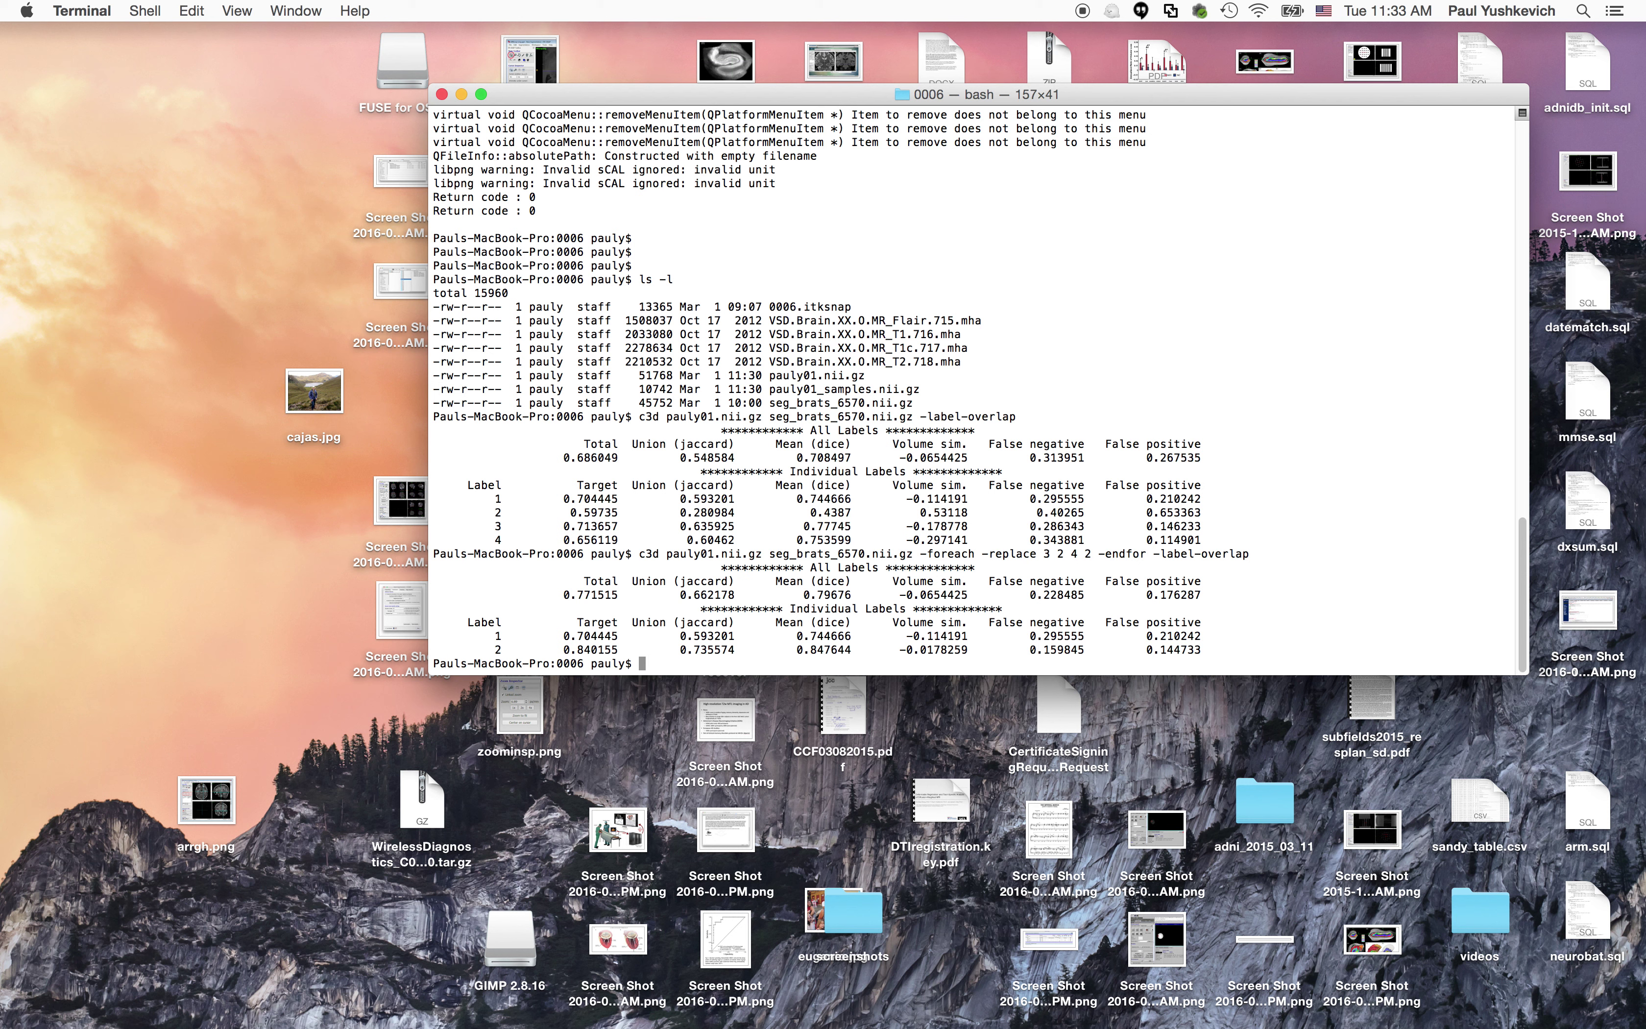
# Step: Rerun with 1 2 added to the replace list, giving whole-tumor Dice 0.94119
pyautogui.press('Up')
pyautogui.press('Left')
pyautogui.press('Left')
pyautogui.press('Left')
pyautogui.press('Left')
pyautogui.press('Left')
pyautogui.press('Left')
pyautogui.press('Left')
pyautogui.press('Left')
pyautogui.press('Left')
pyautogui.press('Left')
pyautogui.press('Left')
pyautogui.press('Left')
pyautogui.press('Left')
pyautogui.press('Left')
pyautogui.press('Left')
pyautogui.press('Left')
pyautogui.press('Left')
pyautogui.press('Left')
pyautogui.press('Left')
pyautogui.press('Left')
pyautogui.press('Left')
pyautogui.press('Left')
pyautogui.press('Left')
pyautogui.press('Left')
pyautogui.press('Left')
pyautogui.press('Left')
pyautogui.press('Left')
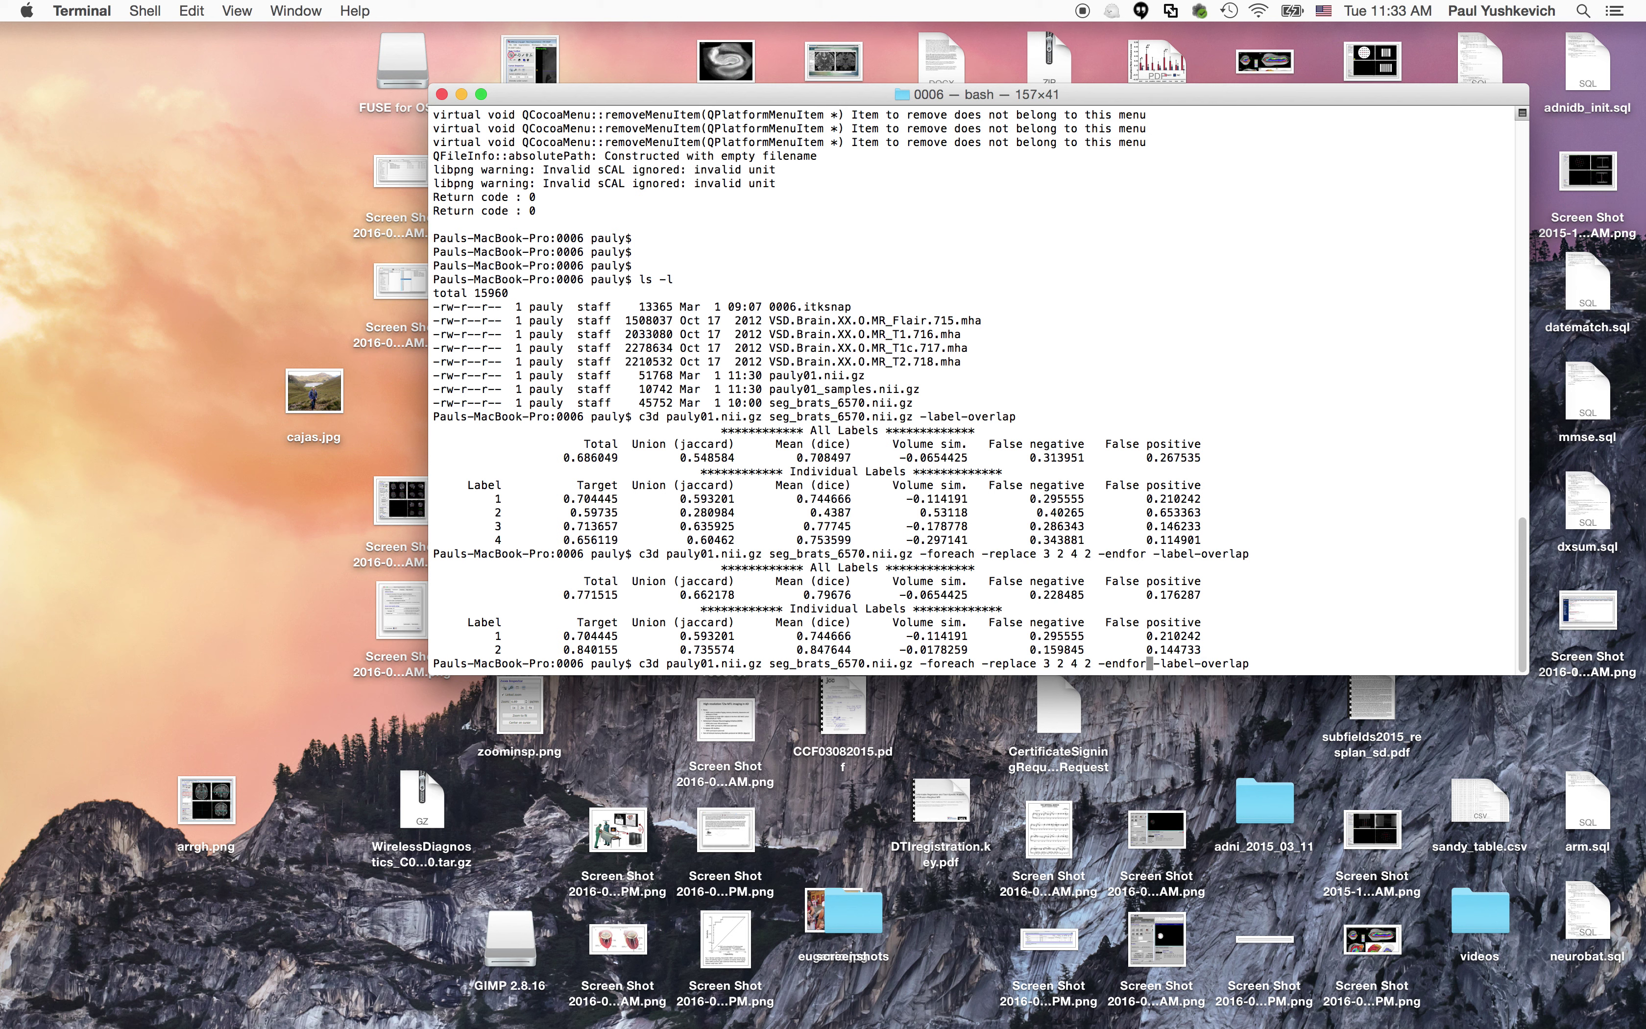
pyautogui.press('Right')
pyautogui.press('Right')
pyautogui.press('Right')
pyautogui.press('Right')
pyautogui.write('2')
pyautogui.press('BackSpace')
pyautogui.press('BackSpace')
pyautogui.write('1 2')
pyautogui.press('Right')
pyautogui.press('Return')
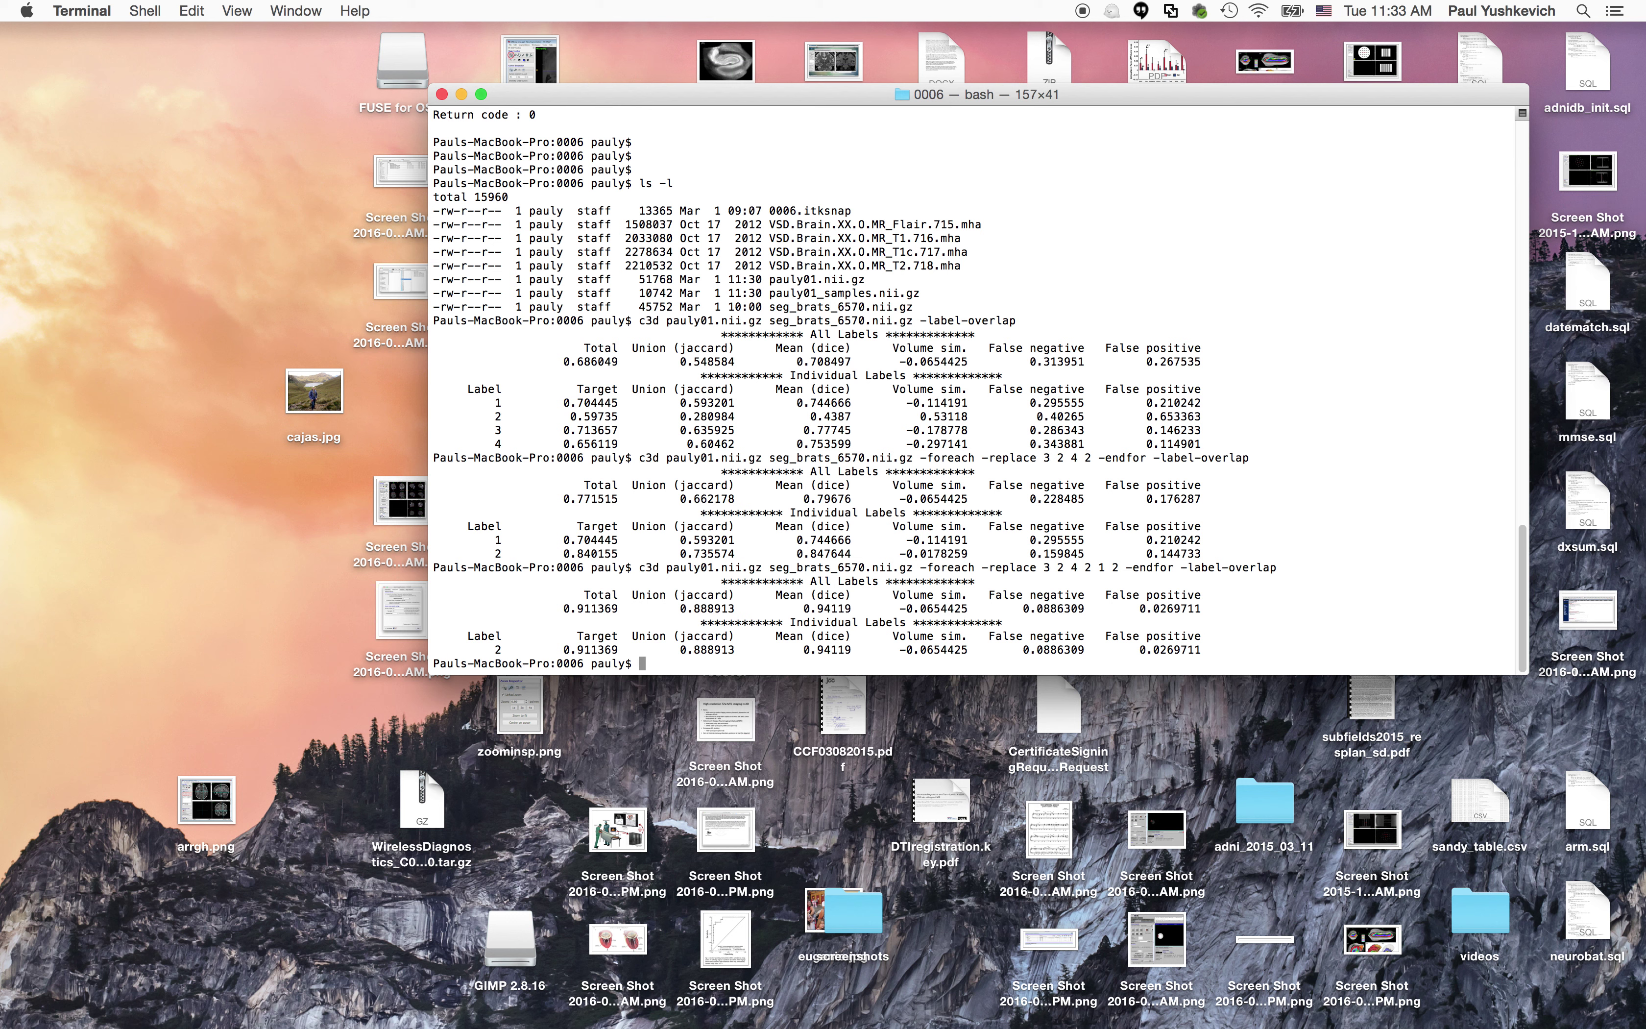